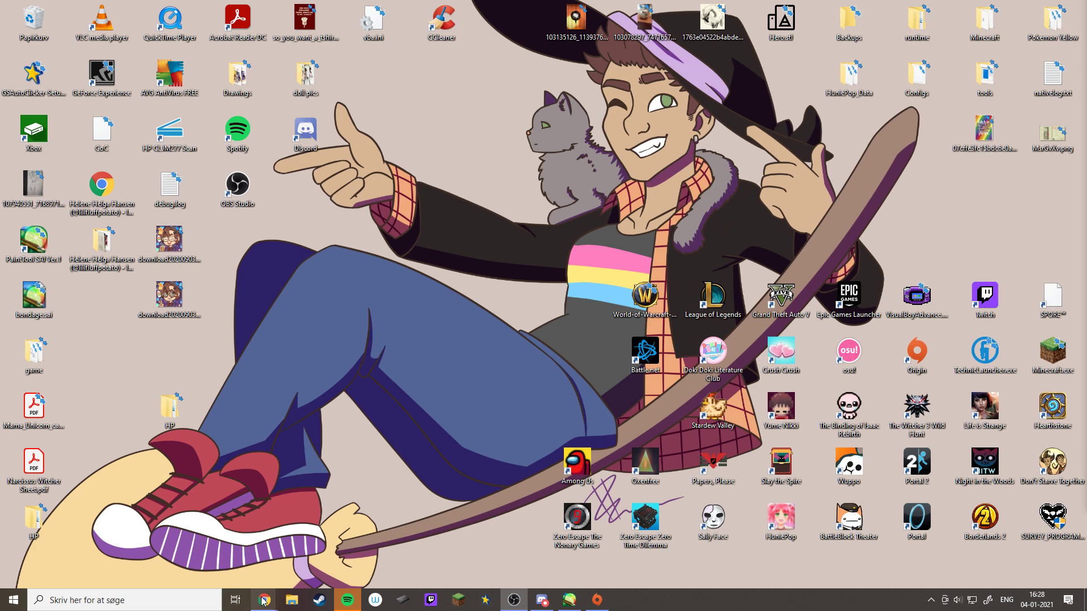
View the reference photo of the old crystal witch drawing in the browser, and switch to PaintTool SAI
mouse_move(264, 600)
click(259, 572)
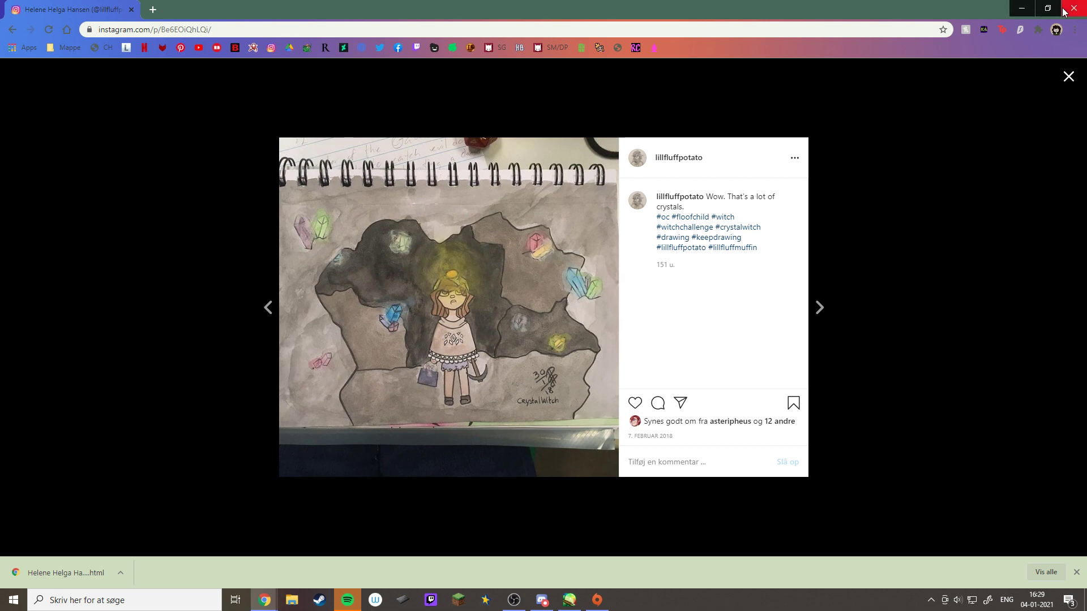
click(1022, 9)
click(569, 600)
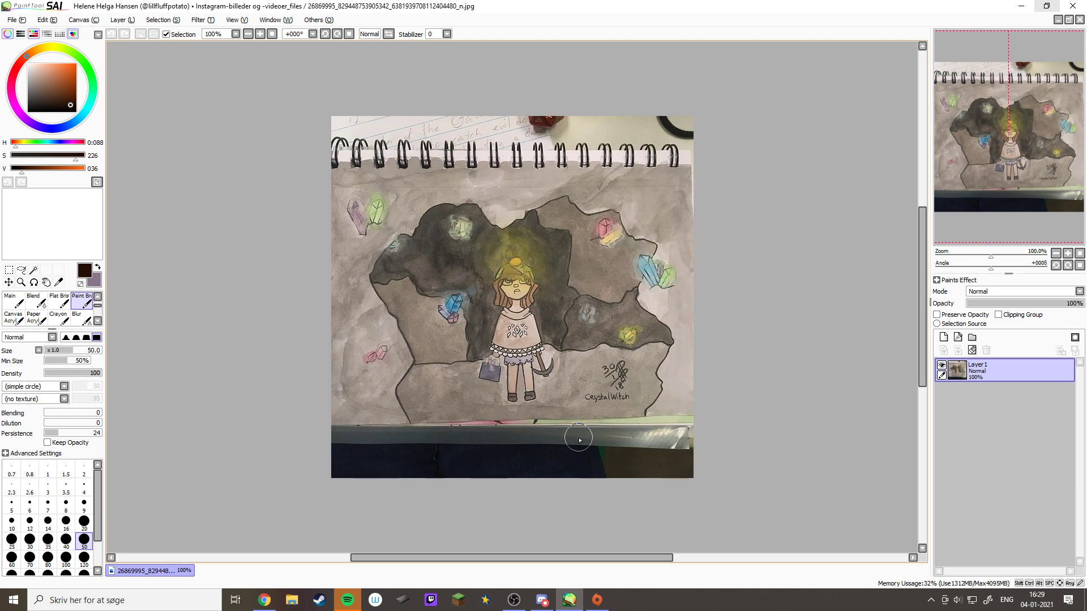
Change the canvas resolution of the photo to 2000 x 2000 pixels with proportions constrained
click(84, 21)
click(110, 36)
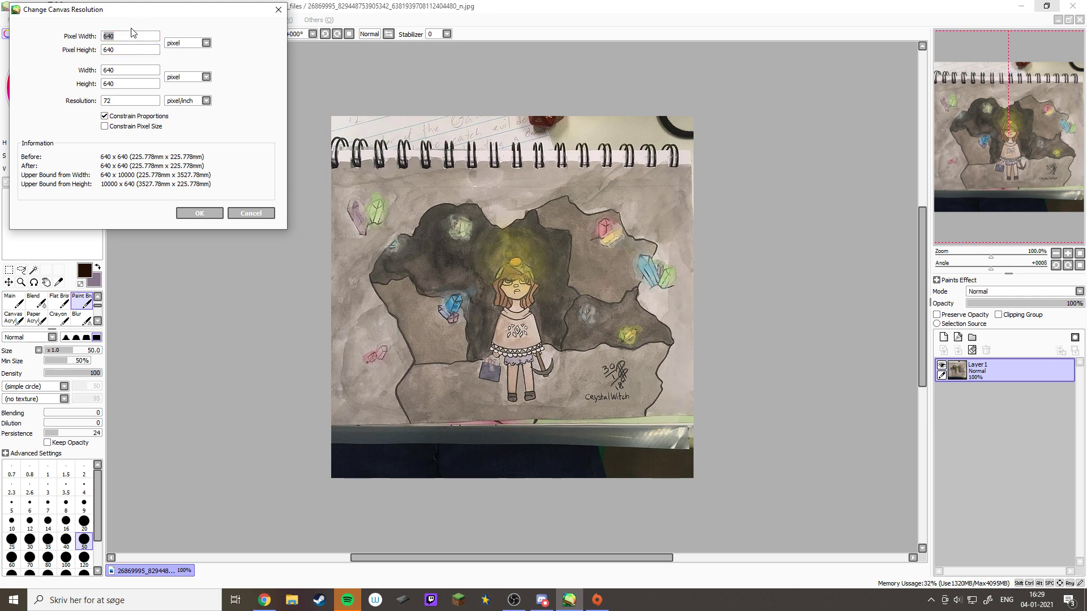
text(2000)
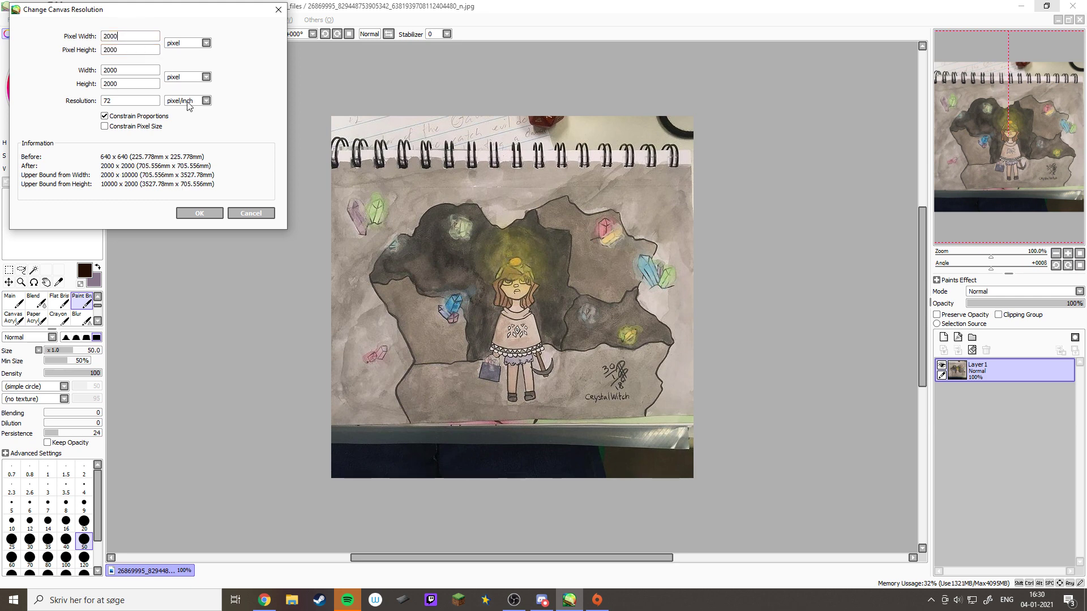
click(204, 213)
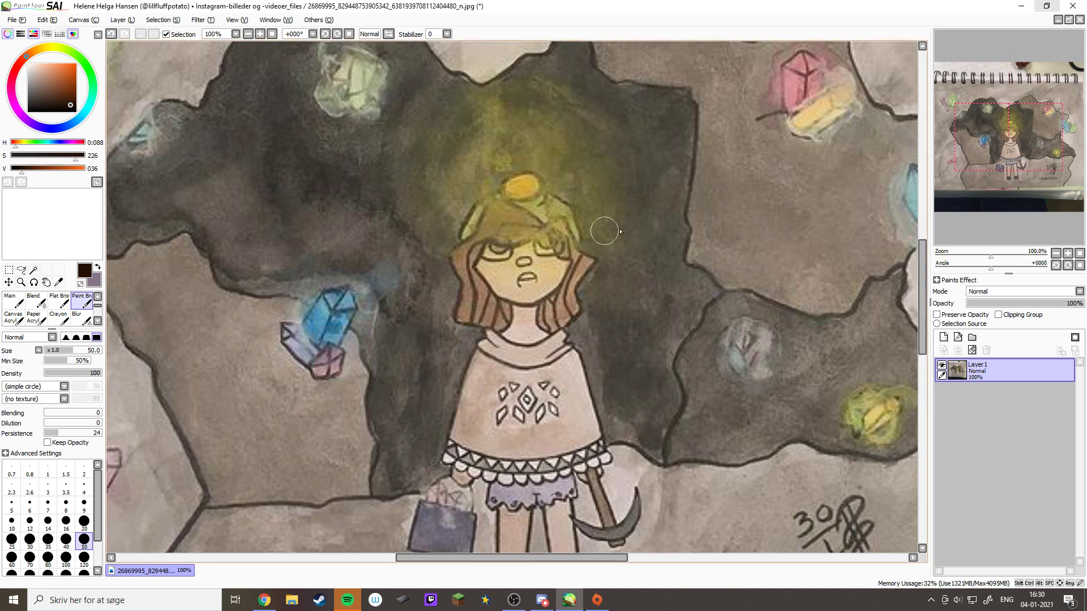
click(982, 257)
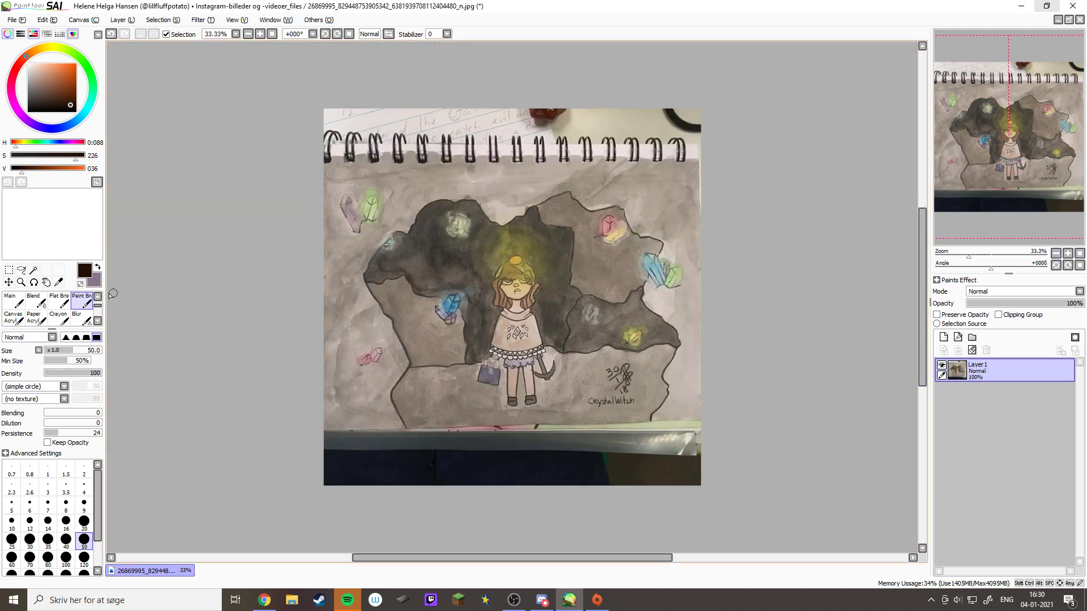
drag(99, 307, 101, 305)
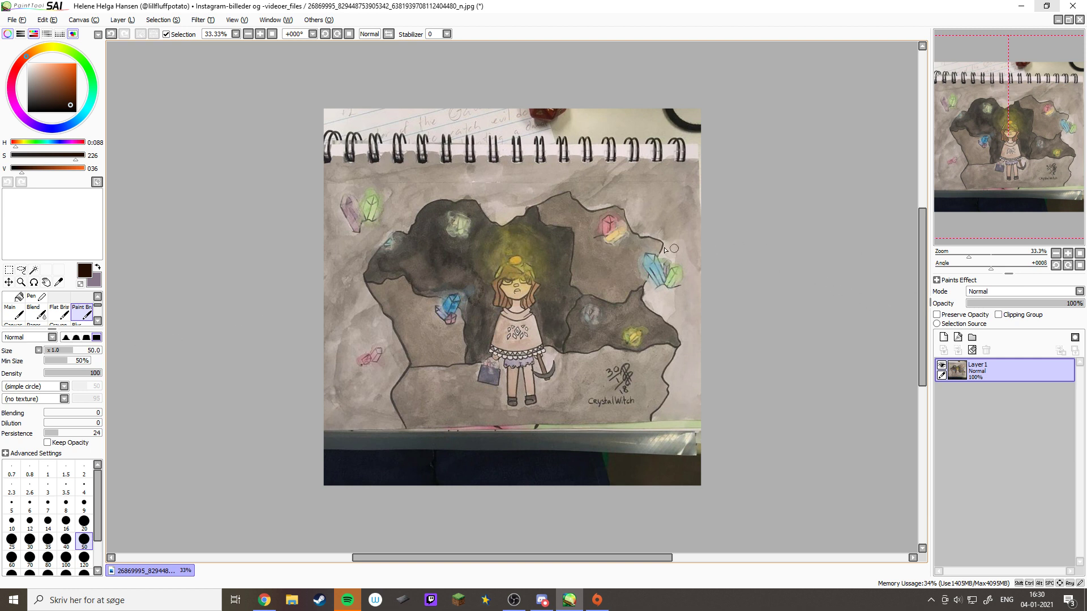
Crop the canvas to a height of 1700 pixels, anchored at the centre
click(99, 20)
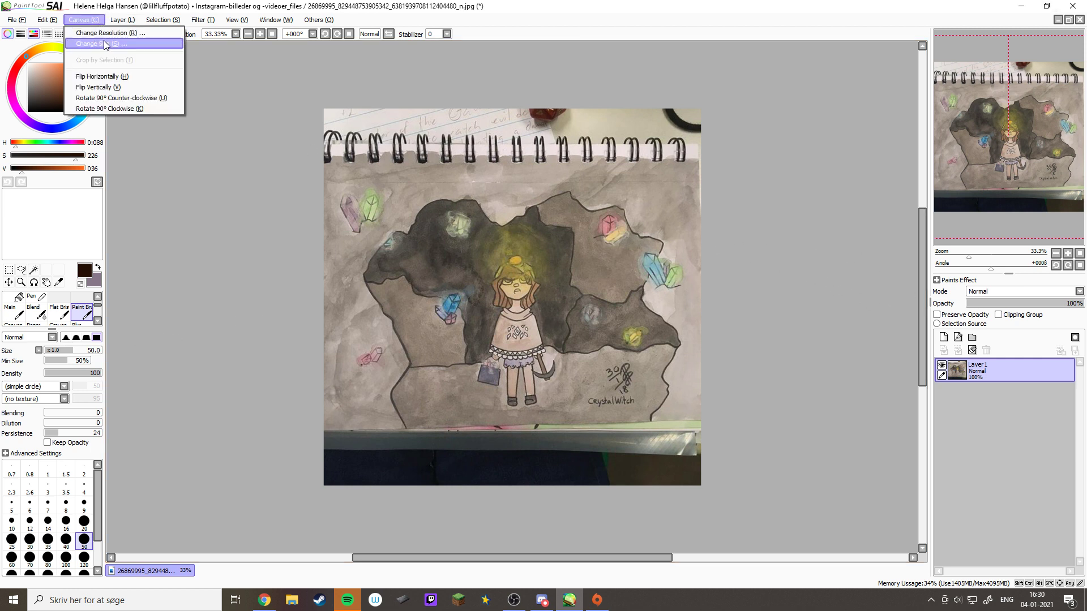
click(108, 43)
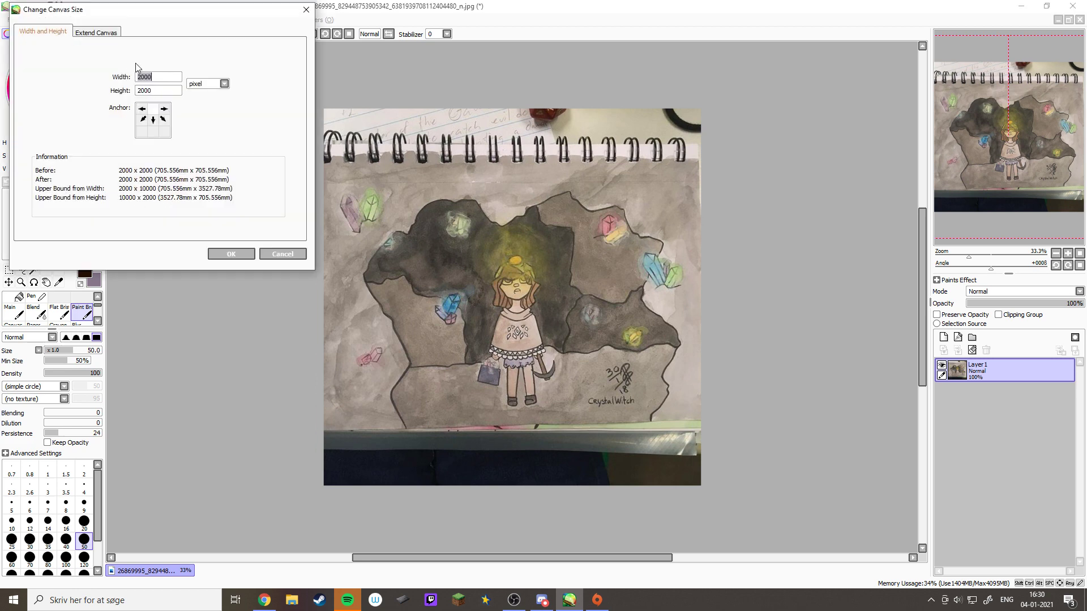
click(157, 119)
double_click(159, 90)
text(1700)
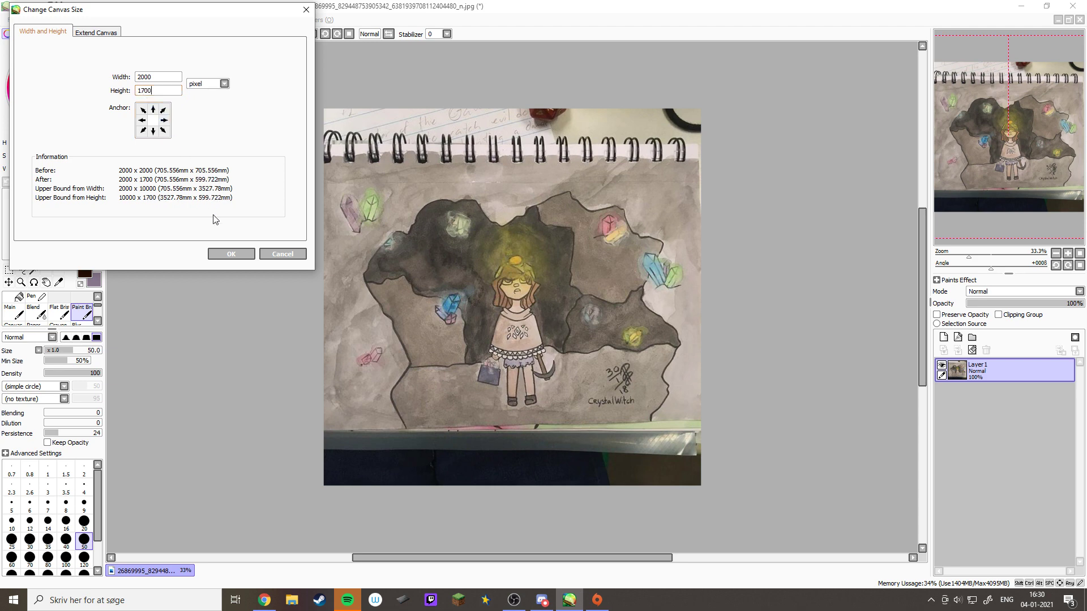
click(230, 253)
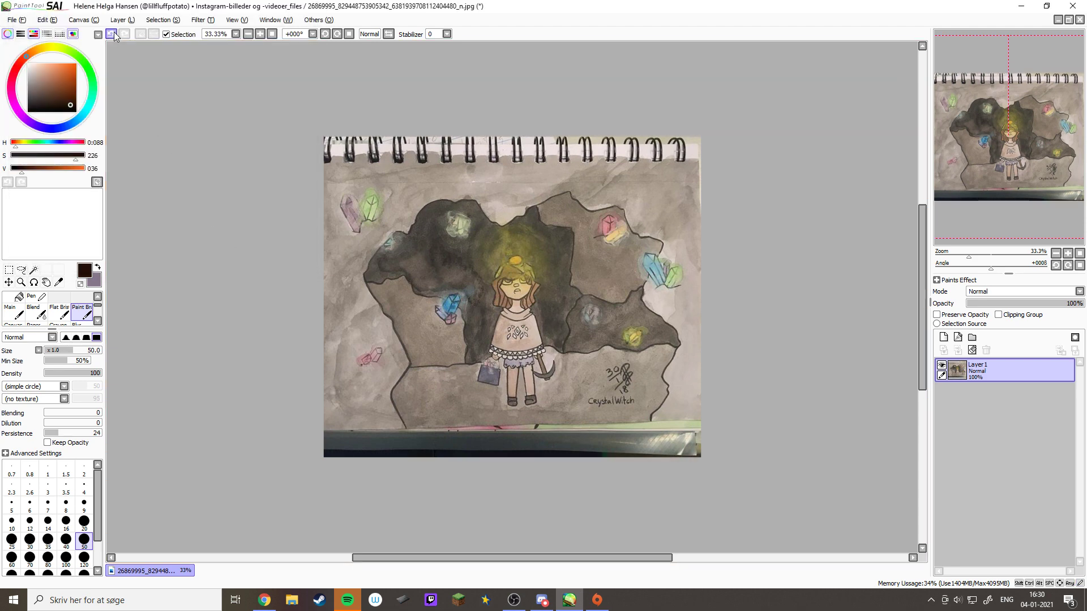
Crop the canvas further to a height of 1500 pixels, keeping the centre anchor
click(98, 21)
click(97, 44)
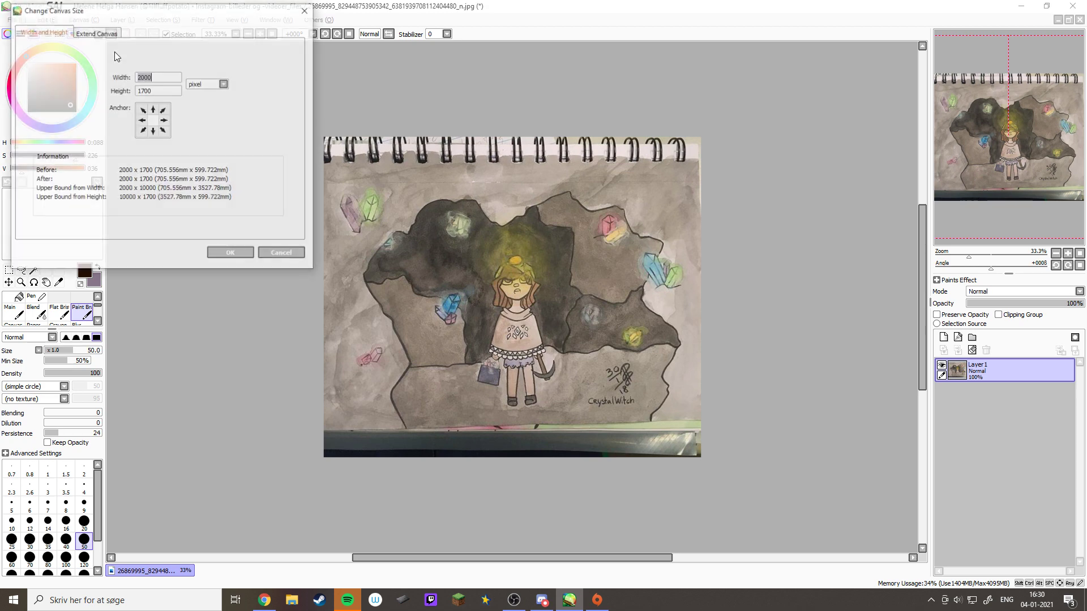
click(145, 91)
click(146, 91)
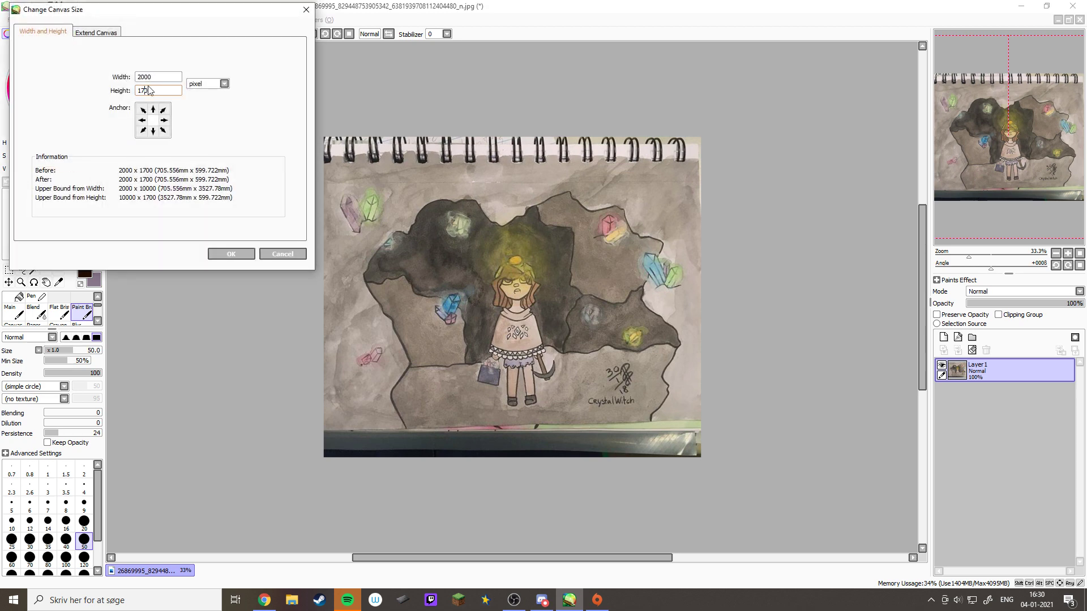
key(BackSpace)
text(5)
click(226, 250)
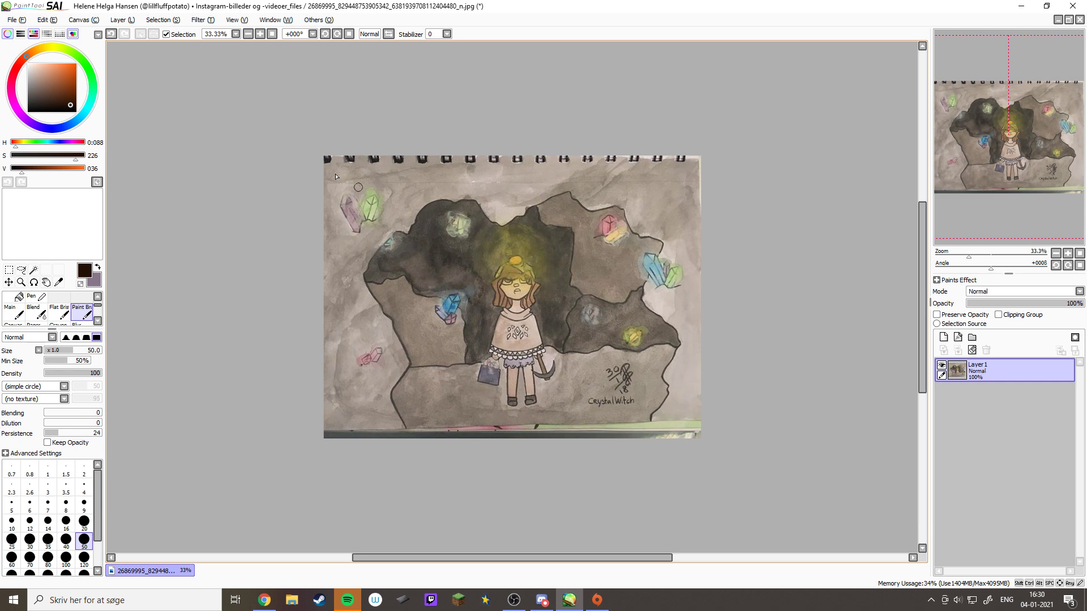
Scale the canvas resolution to a pixel width of 4000 and set the paint brush size to 14
click(84, 20)
click(117, 33)
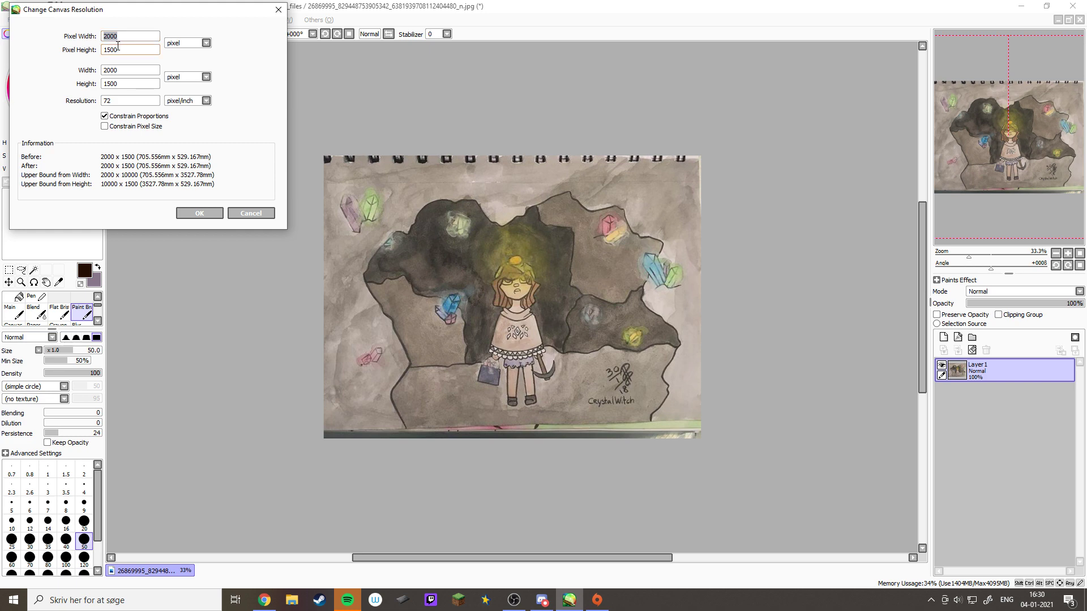
text(4000)
click(202, 211)
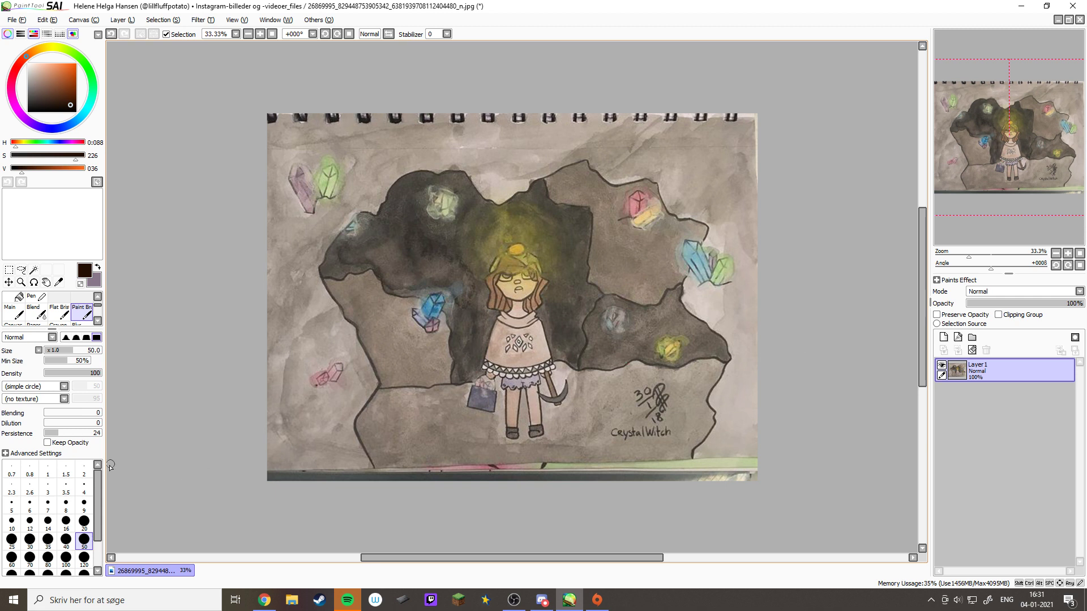
click(48, 521)
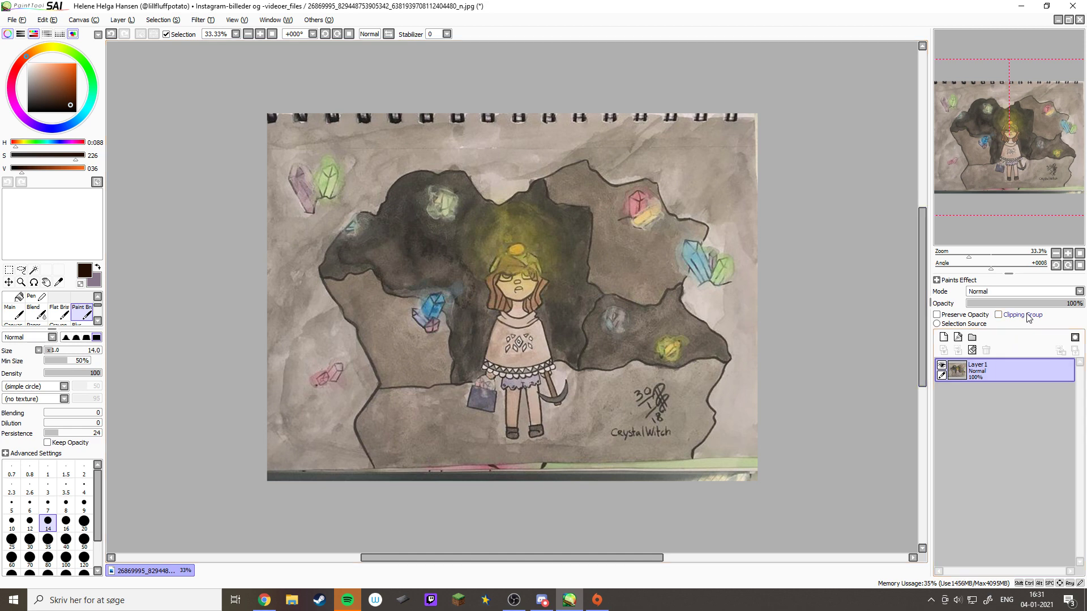
Lower the photo layer's opacity to 43% and add a new layer above it
drag(1040, 305, 999, 311)
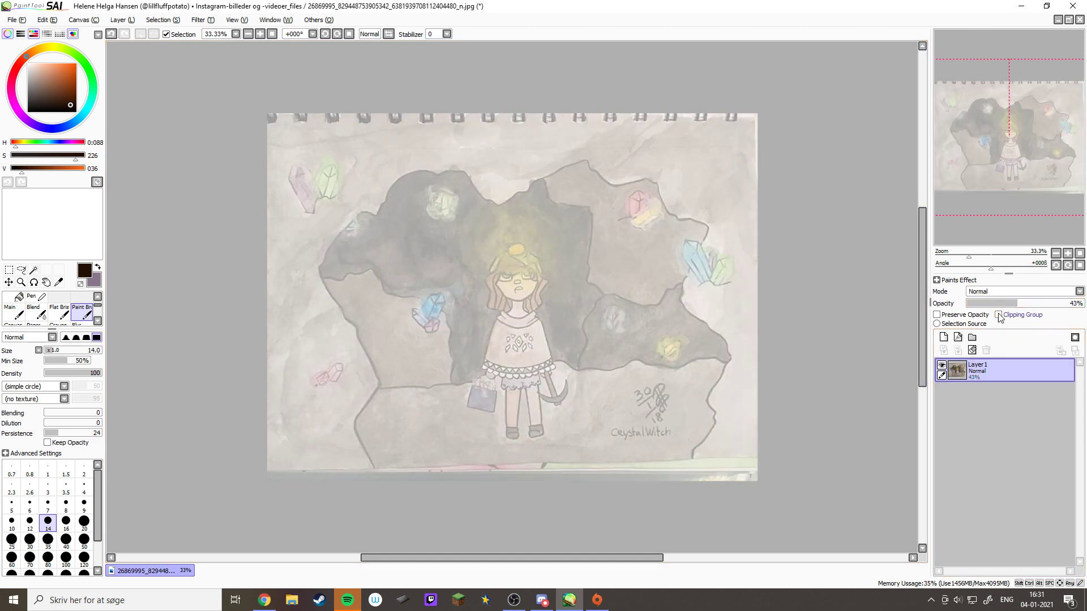
click(944, 337)
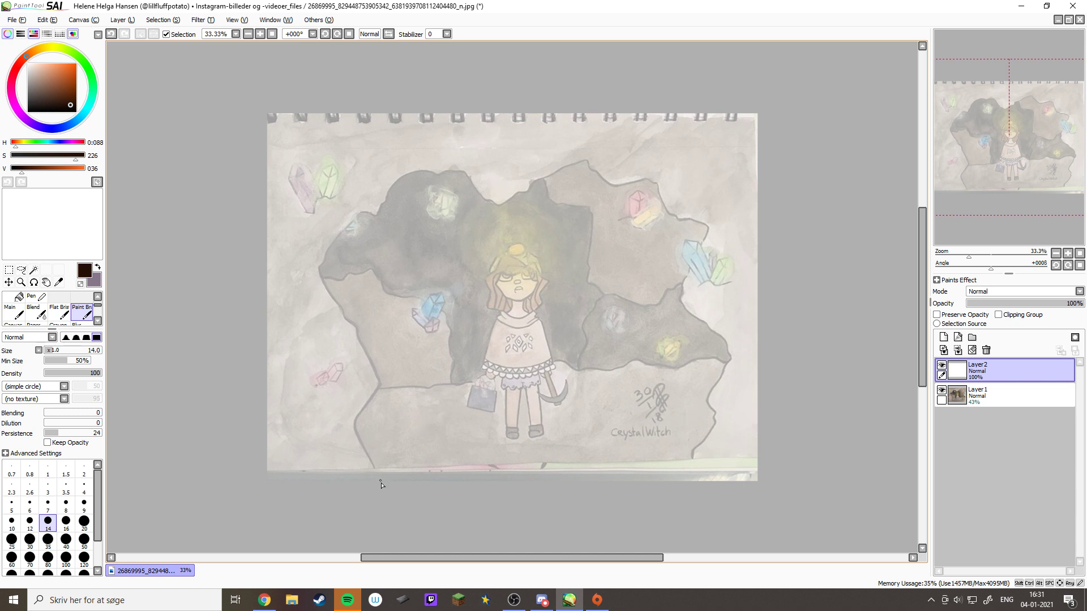
click(447, 34)
click(446, 34)
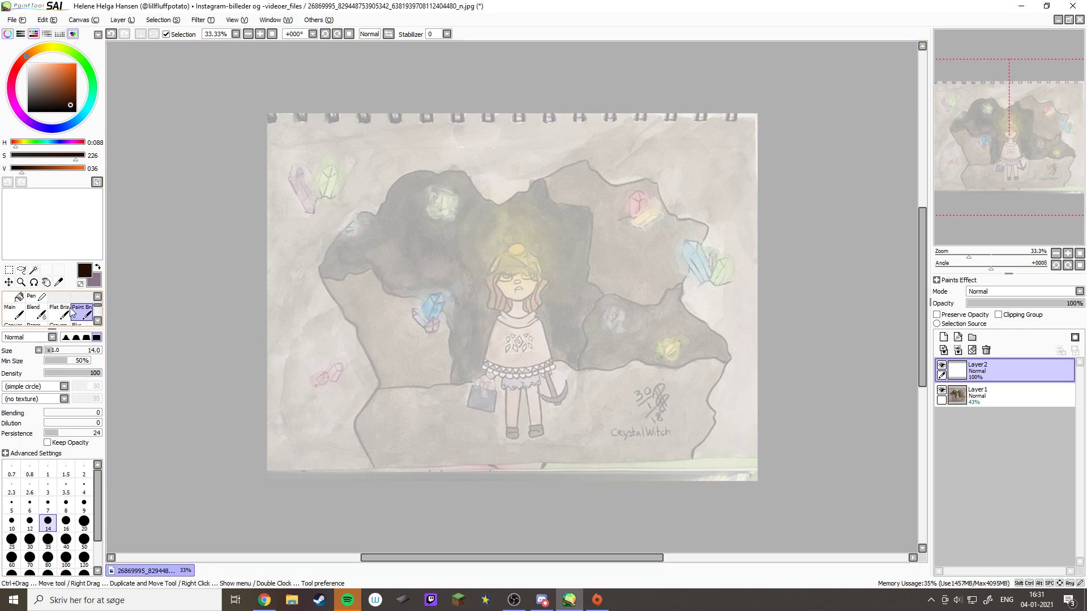
Trace the outer cave outline on the new layer with the Brush at size 14, ending at the canvas's lower edge
click(15, 313)
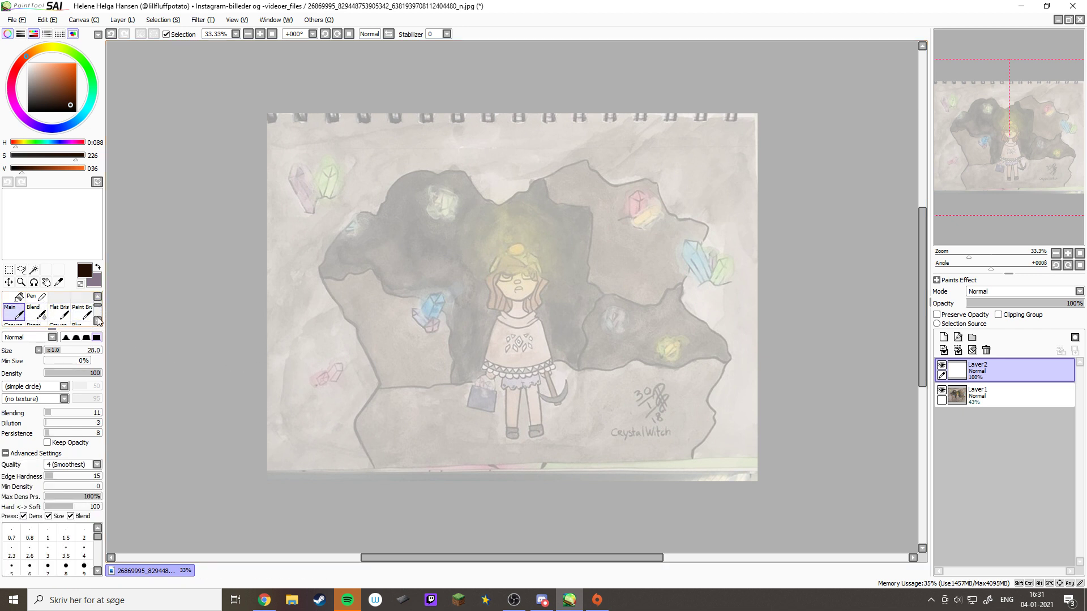
click(98, 297)
click(98, 298)
click(58, 302)
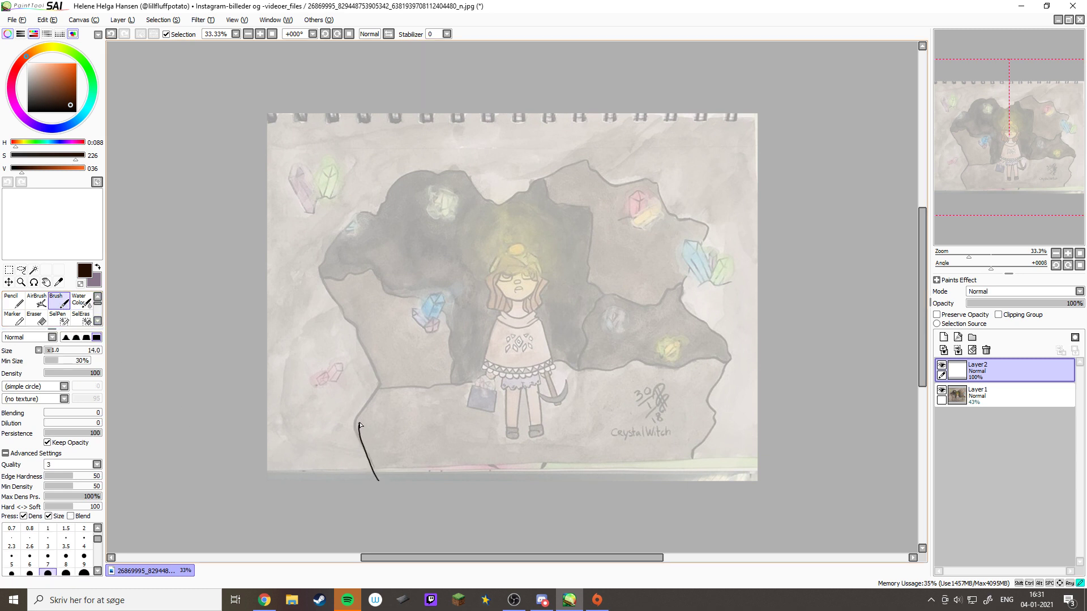
mouse_move(359, 425)
mouse_down()
mouse_move(375, 376)
mouse_move(320, 265)
mouse_move(393, 186)
mouse_move(456, 171)
mouse_move(497, 205)
mouse_move(591, 170)
mouse_move(609, 185)
mouse_move(652, 181)
mouse_move(668, 216)
mouse_move(705, 229)
mouse_move(678, 302)
mouse_move(680, 291)
mouse_move(730, 356)
mouse_move(705, 441)
mouse_move(669, 490)
mouse_up()
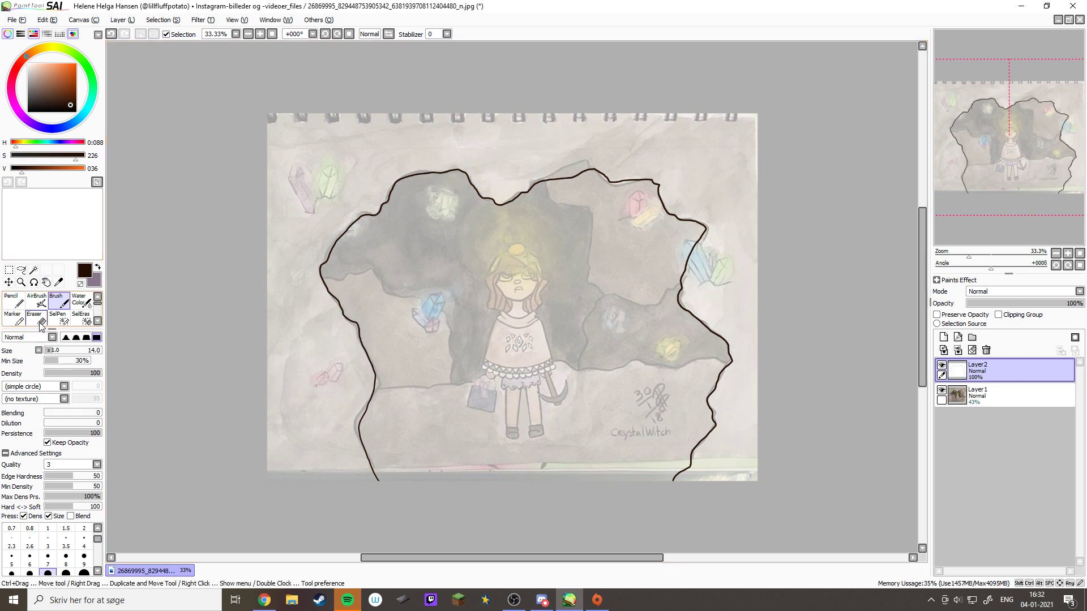
Bucket-fill the area outside the cave outline with dark brown, and add a new layer clipped to it
click(97, 321)
click(97, 321)
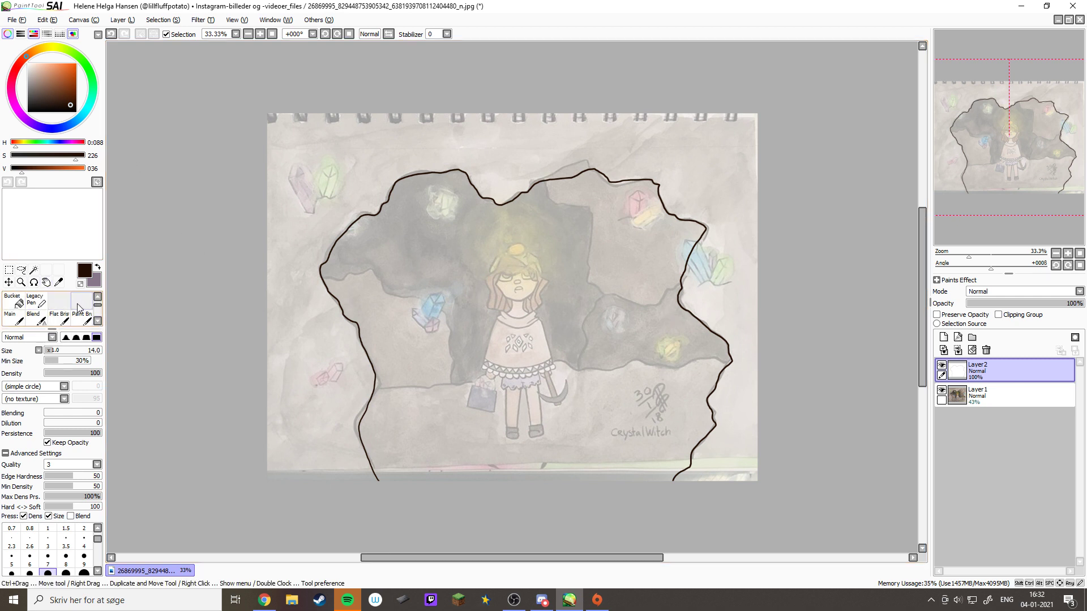
click(12, 301)
click(335, 211)
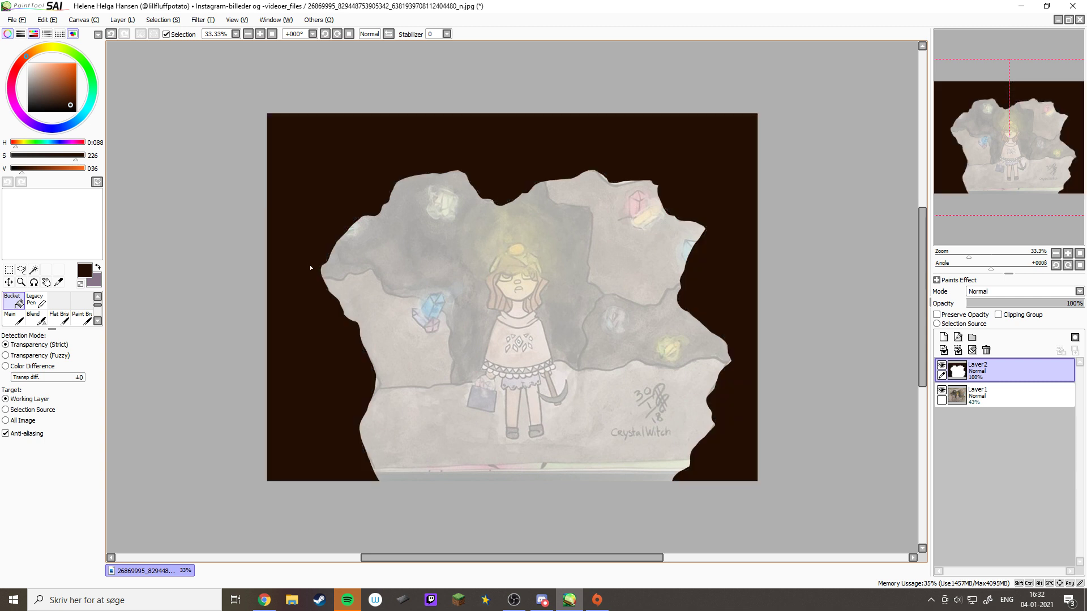
click(943, 338)
click(997, 316)
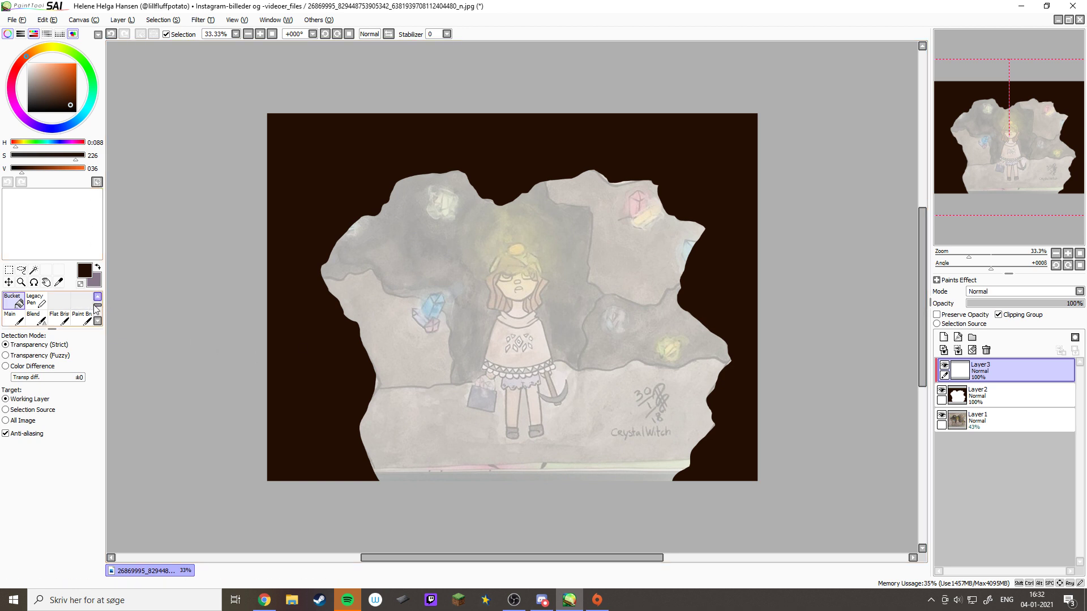
Select the paint brush for the clipped layer and set its size to 300
scroll(100, 305, down, 2)
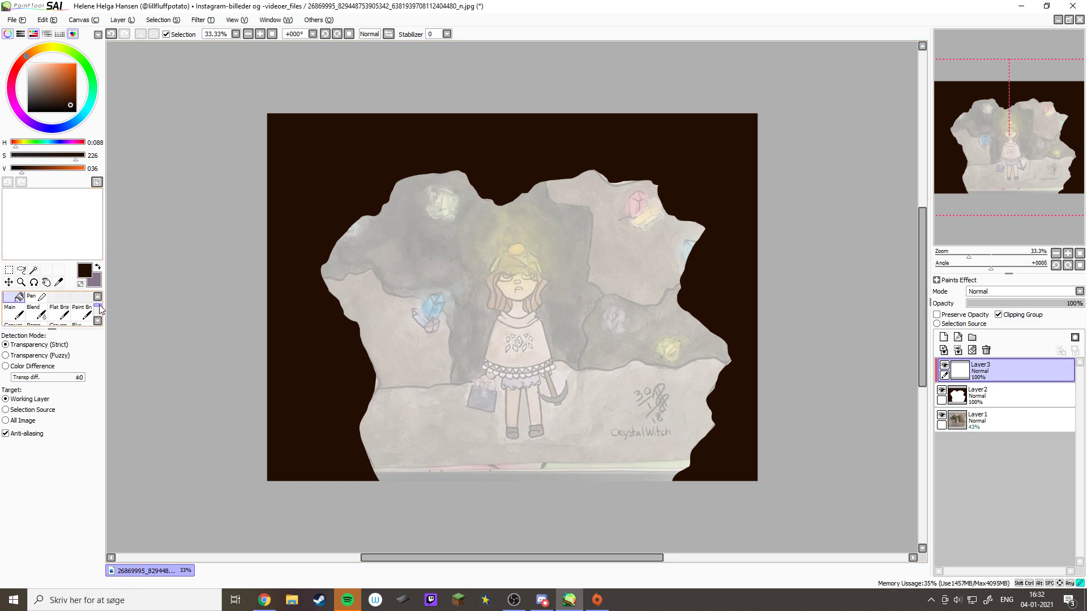
scroll(99, 304, up, 2)
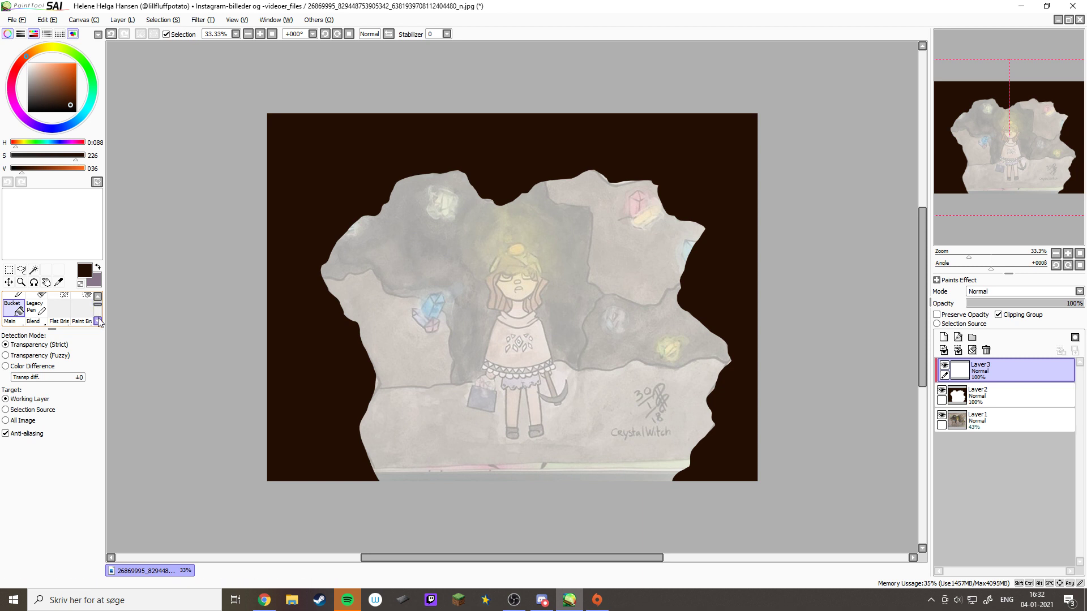
click(86, 313)
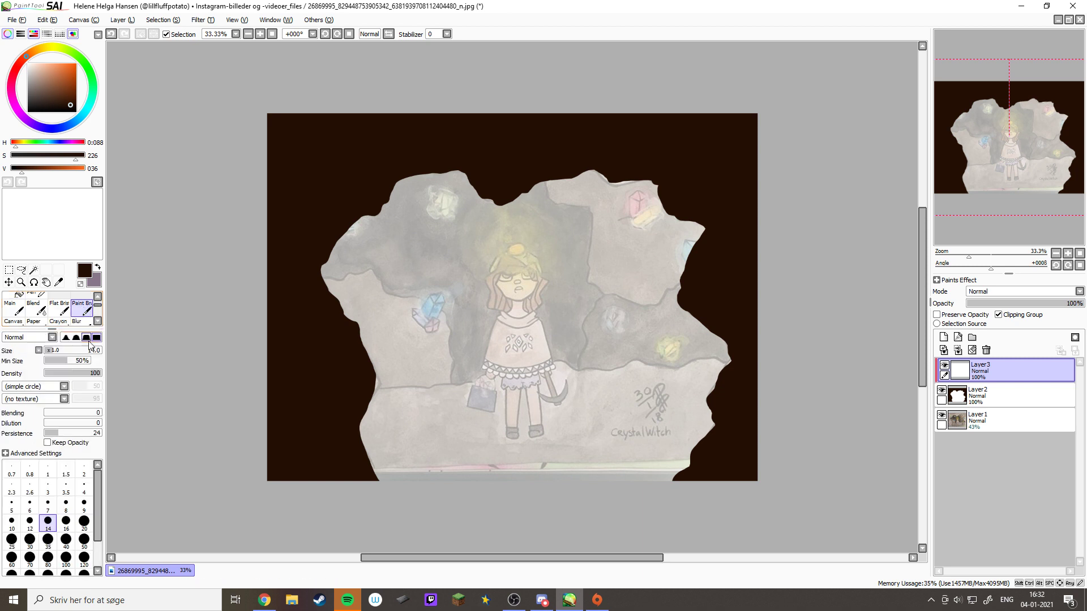
click(98, 571)
click(66, 539)
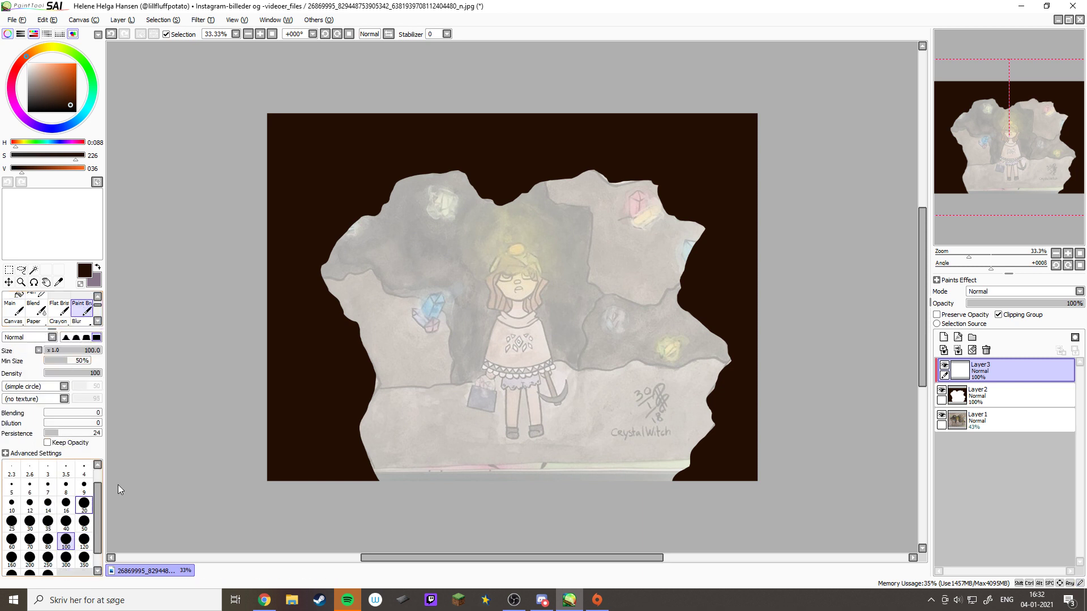
click(66, 558)
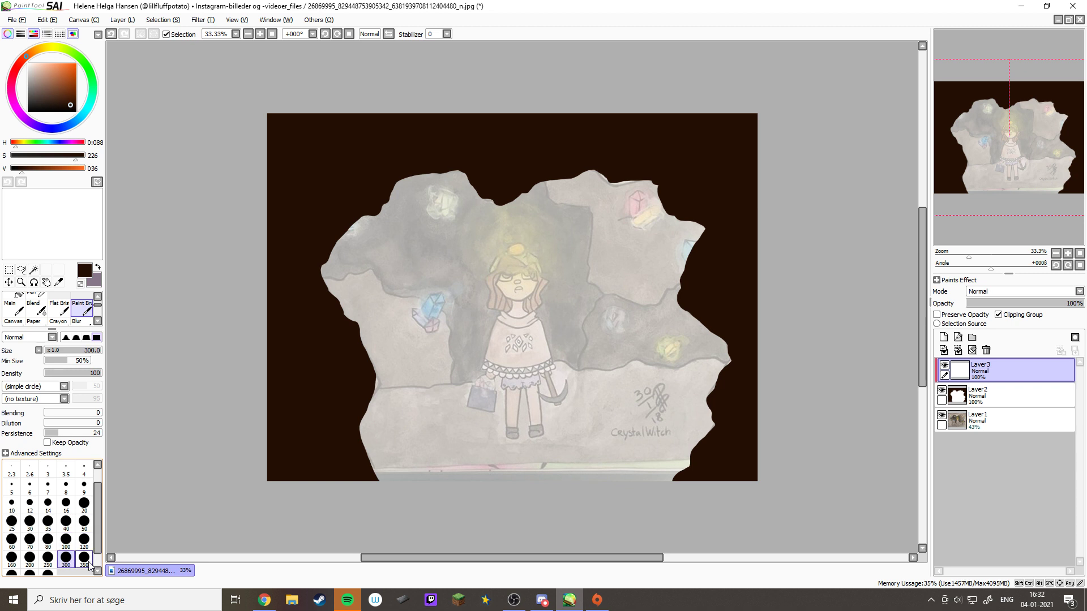
click(98, 571)
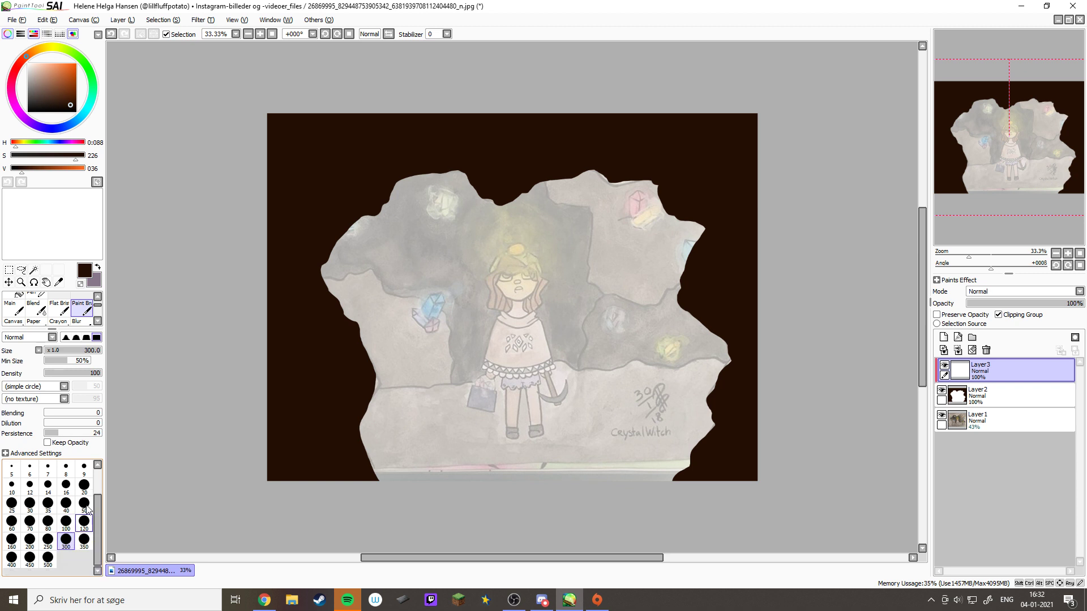
click(97, 465)
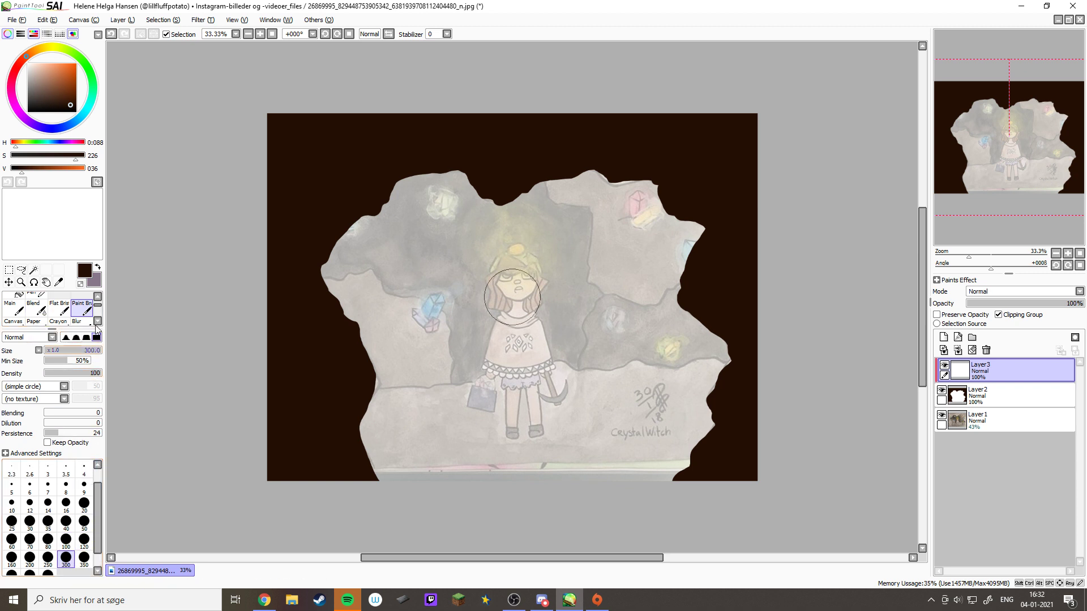
scroll(85, 305, down, 2)
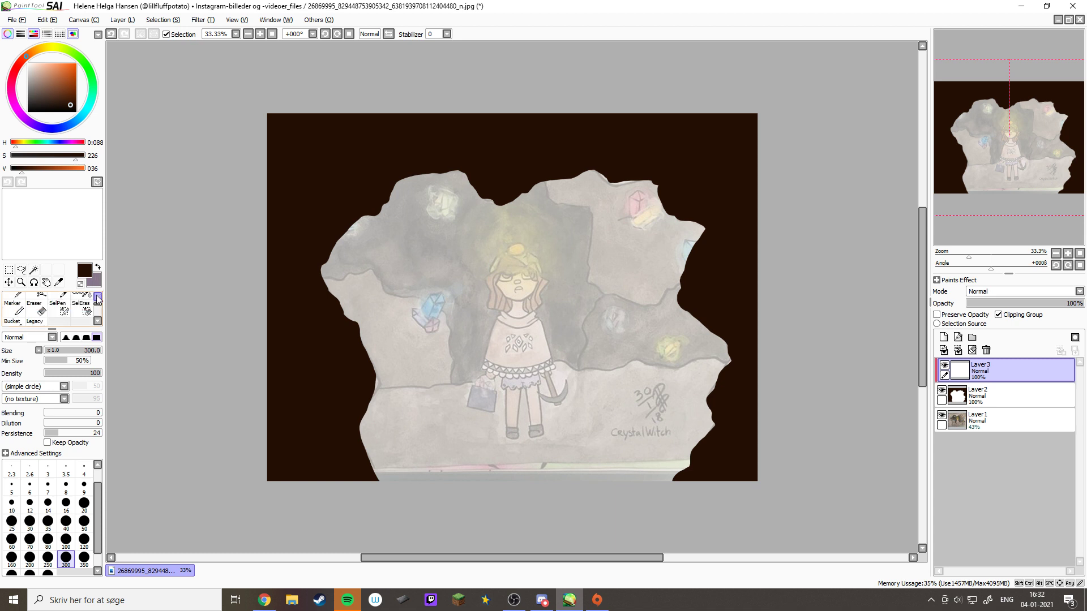
Cover the clipped layer with a dark brownish gray (saturation 18, value 96) using the Brush at size 500
click(64, 300)
click(98, 571)
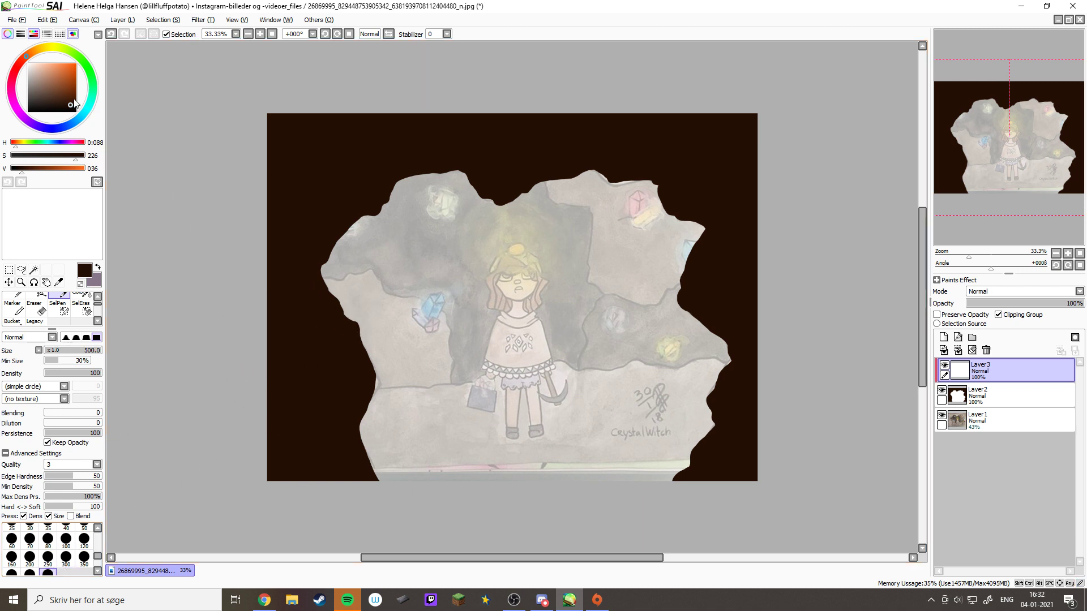
drag(35, 90, 31, 91)
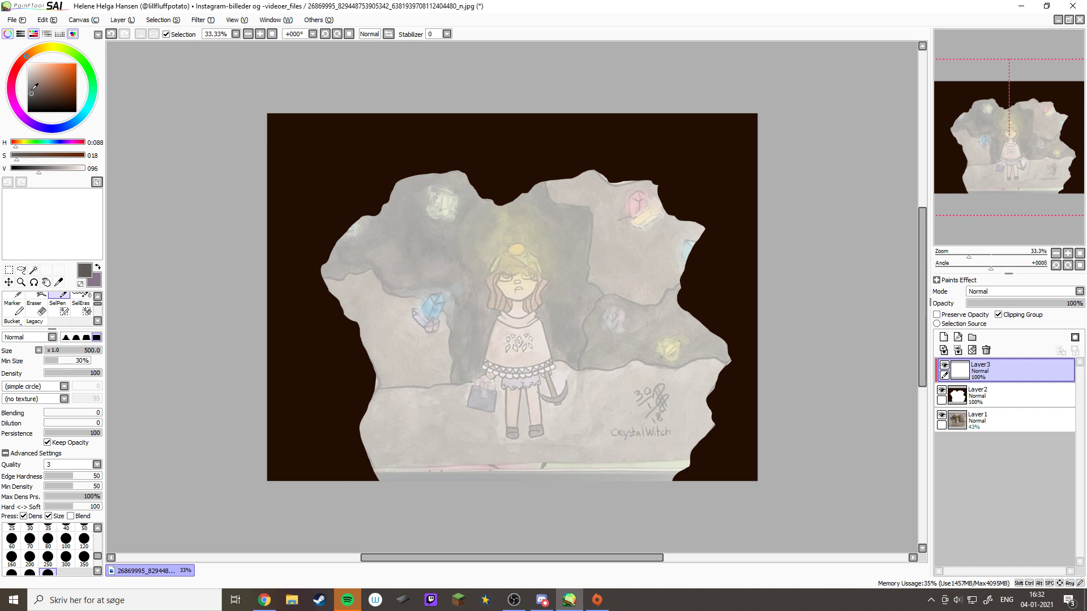
mouse_move(292, 424)
mouse_down()
mouse_move(312, 480)
mouse_move(306, 419)
mouse_move(338, 467)
mouse_move(341, 450)
mouse_move(275, 487)
mouse_move(338, 445)
mouse_move(299, 393)
mouse_move(327, 383)
mouse_move(277, 370)
mouse_move(372, 351)
mouse_move(322, 331)
mouse_move(274, 285)
mouse_move(276, 235)
mouse_move(316, 237)
mouse_move(294, 193)
mouse_move(299, 95)
mouse_move(286, 129)
mouse_move(326, 147)
mouse_move(359, 246)
mouse_move(388, 159)
mouse_move(445, 94)
mouse_move(517, 89)
mouse_move(600, 190)
mouse_move(648, 192)
mouse_move(707, 145)
mouse_move(770, 143)
mouse_move(775, 187)
mouse_move(684, 356)
mouse_move(683, 410)
mouse_move(703, 434)
mouse_move(760, 466)
mouse_up()
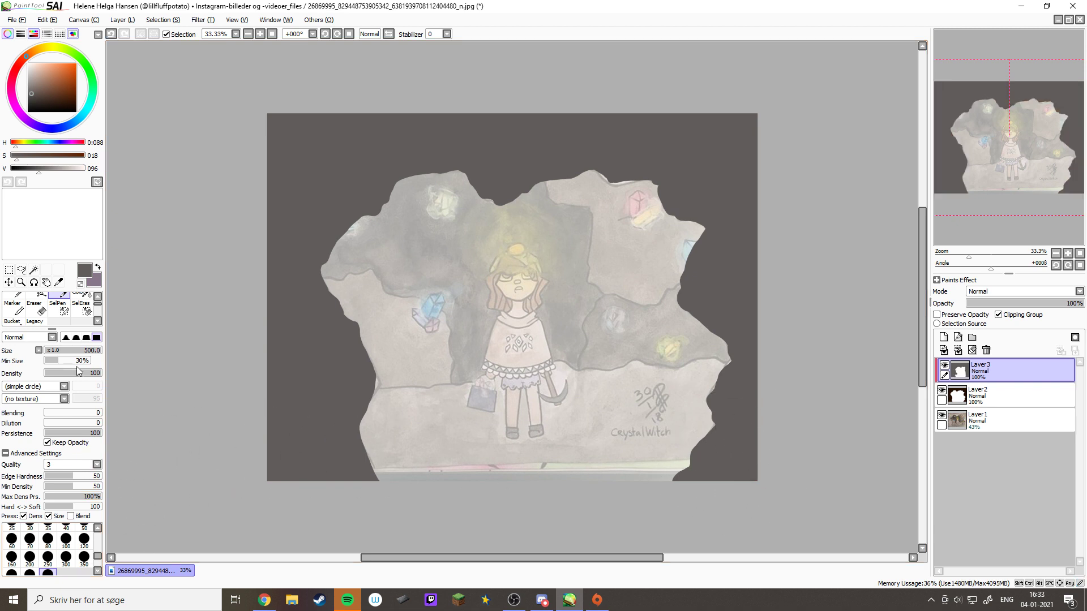
Switch to the Paint Brush at size 250 and choose a neutral gray with value 153
click(97, 321)
click(97, 322)
click(81, 310)
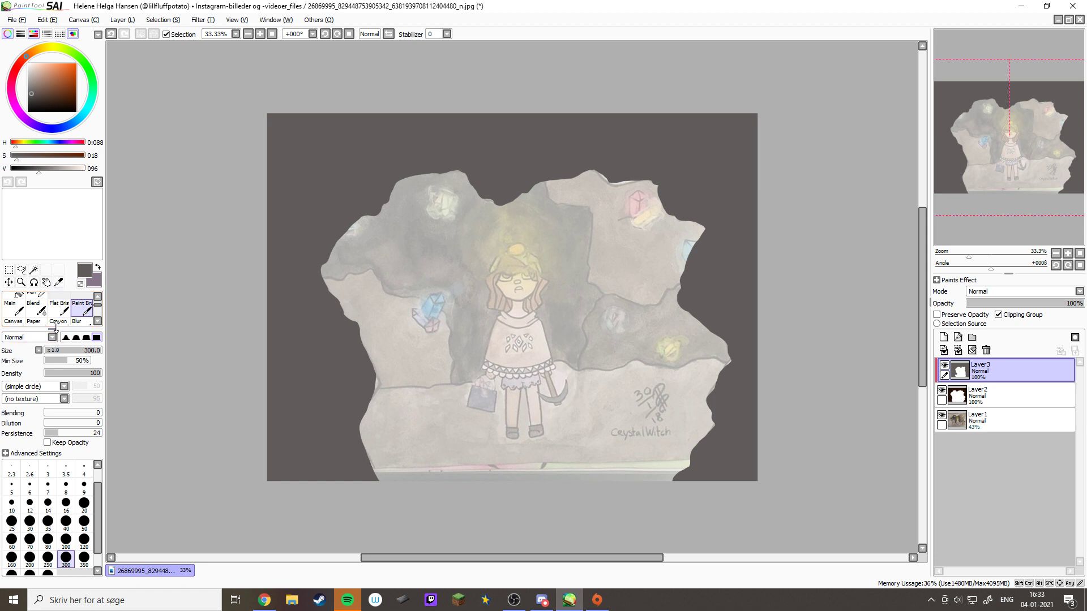
drag(54, 327, 56, 351)
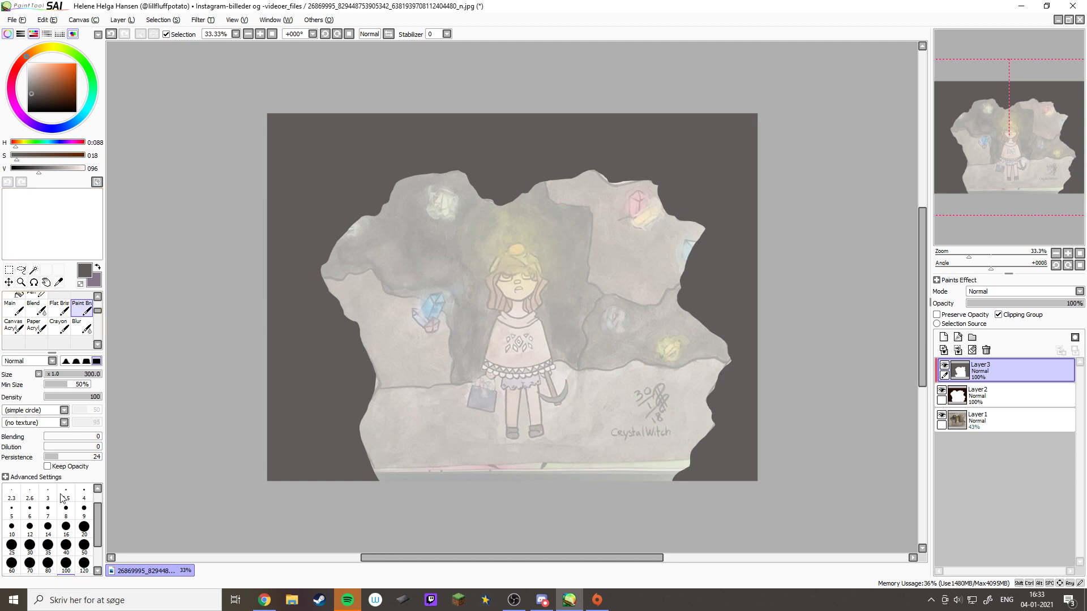
click(48, 526)
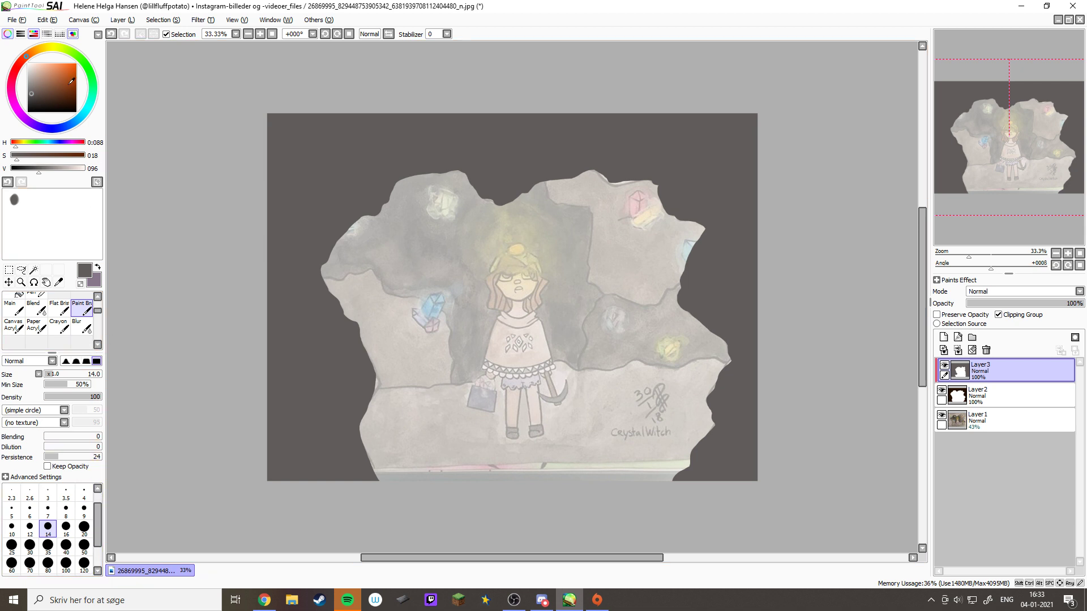
click(30, 83)
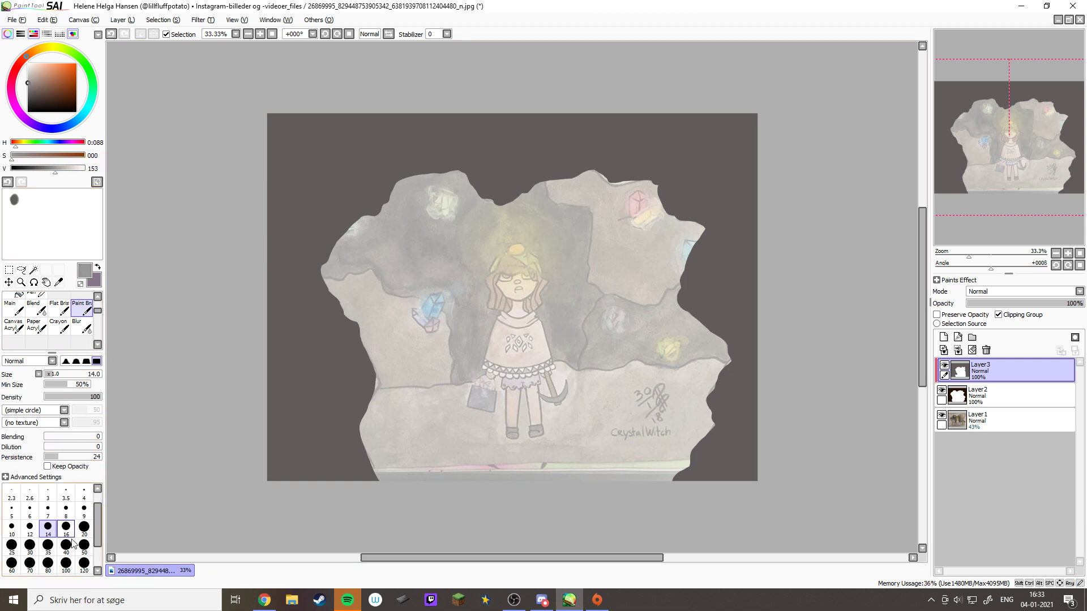
click(66, 563)
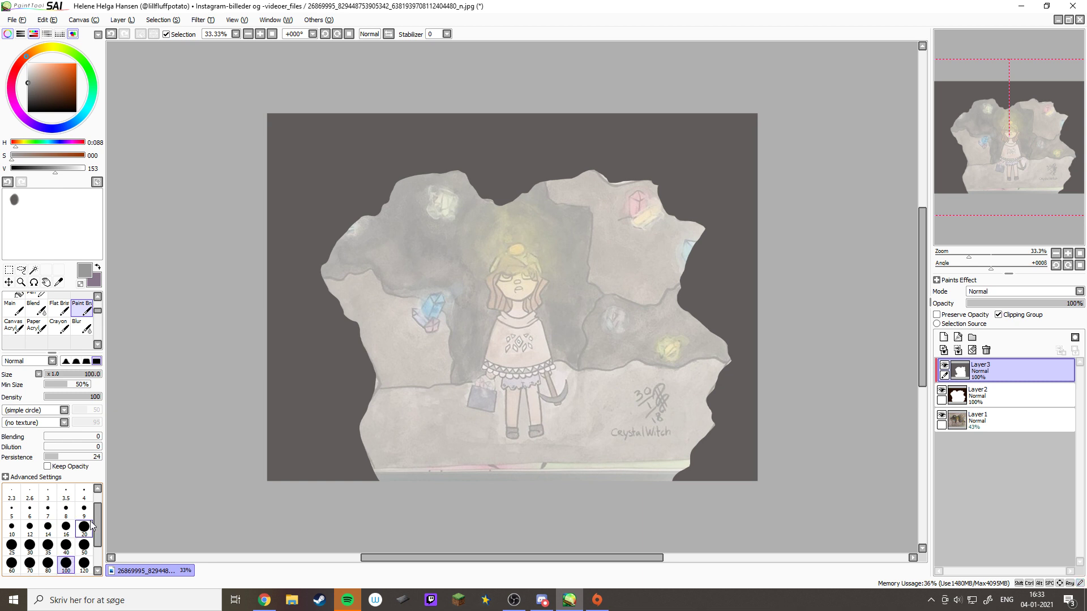
click(97, 571)
click(96, 570)
click(50, 545)
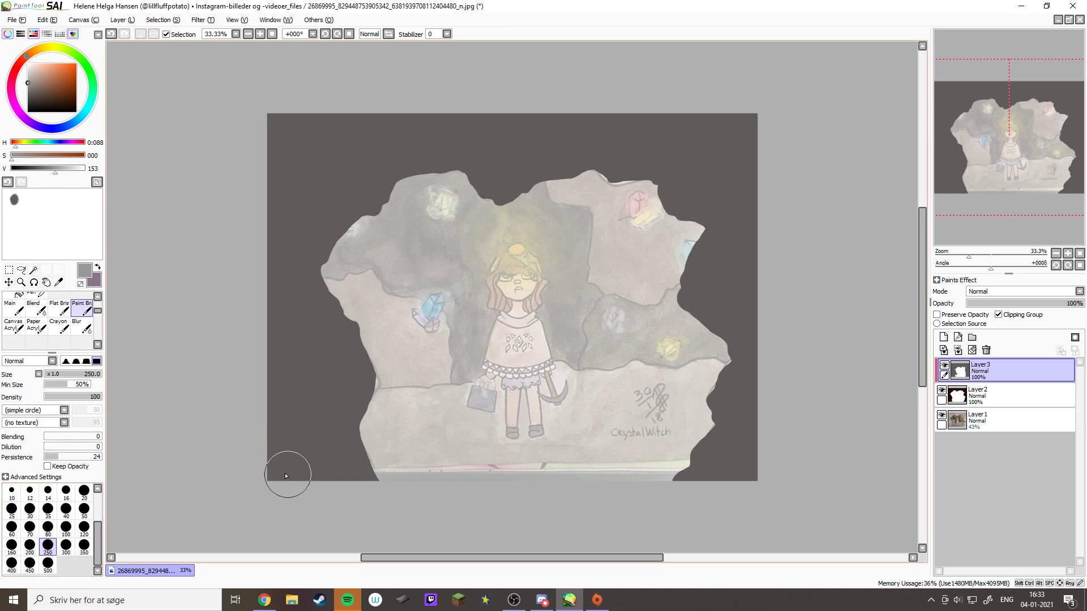
Paint soft lighter-gray patches on the wall at the lower left and along the cave's upper edge
mouse_move(287, 463)
mouse_down()
mouse_move(274, 434)
mouse_move(314, 370)
mouse_move(277, 406)
mouse_move(315, 382)
mouse_up()
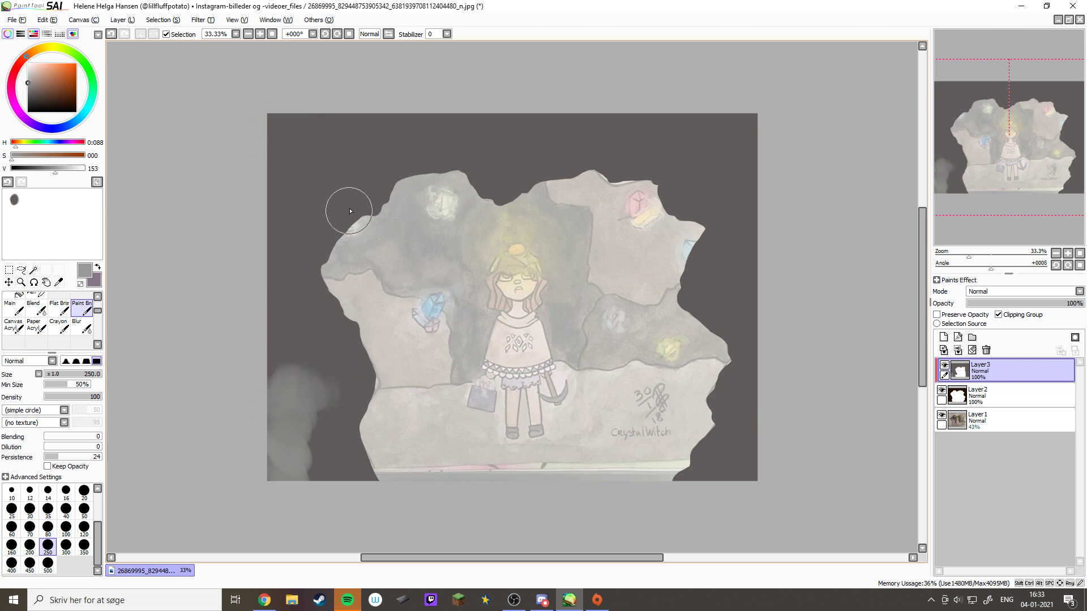
mouse_move(495, 208)
mouse_down()
mouse_move(472, 185)
mouse_move(488, 199)
mouse_move(519, 187)
mouse_move(499, 185)
mouse_move(521, 181)
mouse_up()
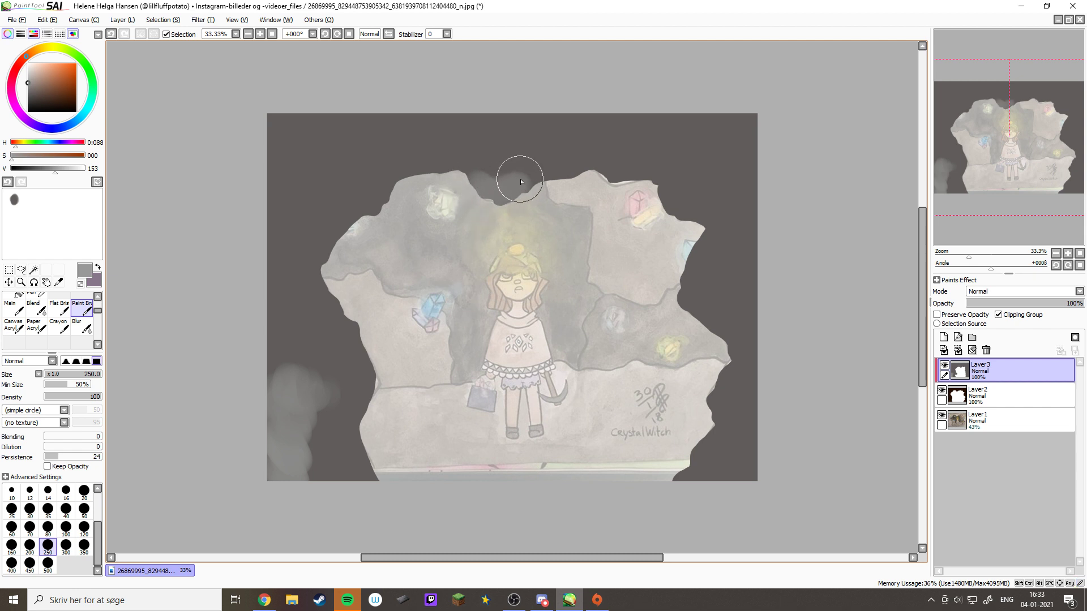
mouse_move(580, 164)
mouse_down()
mouse_move(575, 150)
mouse_move(594, 153)
mouse_move(696, 213)
mouse_move(684, 189)
mouse_move(698, 228)
mouse_up()
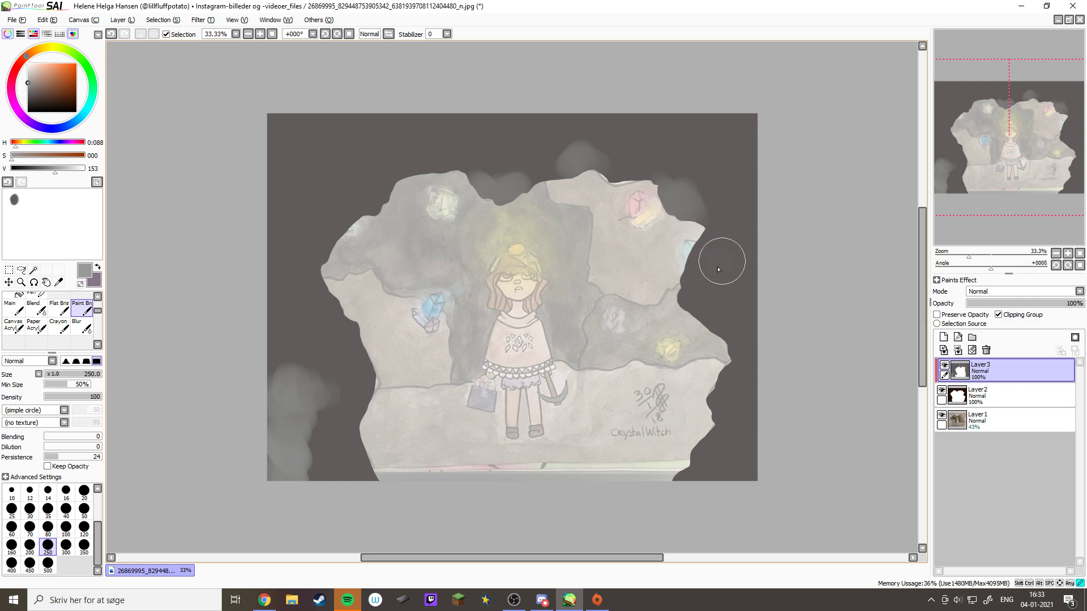
Paint a gray patch beside the cave's right edge and blend it and the lower-left patch using colours sampled from the wall
mouse_move(718, 269)
mouse_down()
mouse_move(722, 304)
mouse_move(720, 281)
mouse_move(736, 285)
mouse_move(712, 325)
mouse_up()
right_click(730, 224)
drag(701, 263, 694, 274)
mouse_move(717, 244)
mouse_down()
mouse_move(698, 283)
mouse_move(691, 275)
mouse_move(705, 313)
mouse_up()
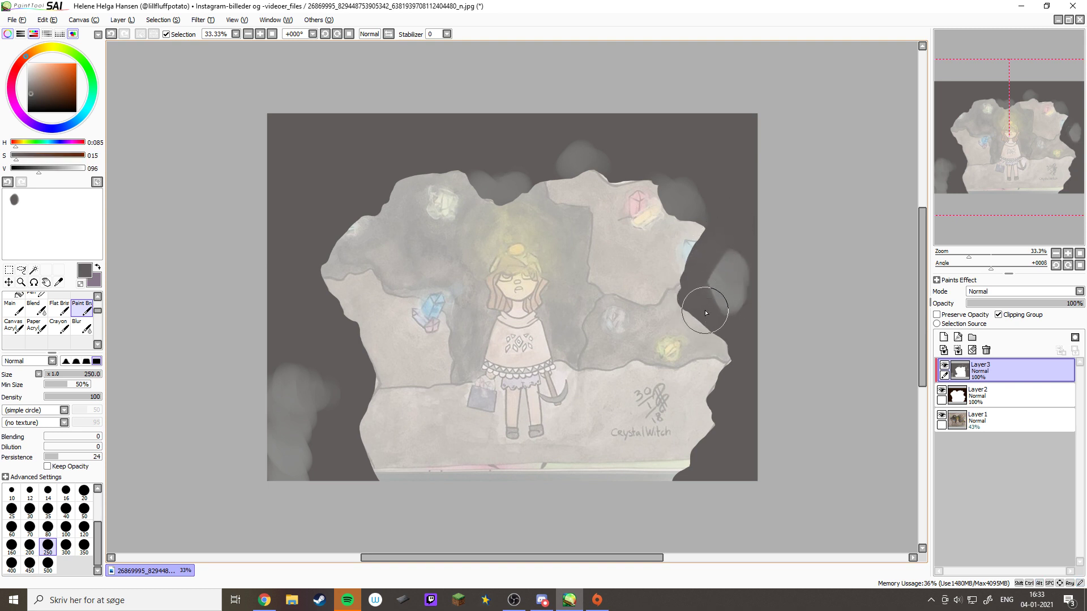
alt+click(721, 275)
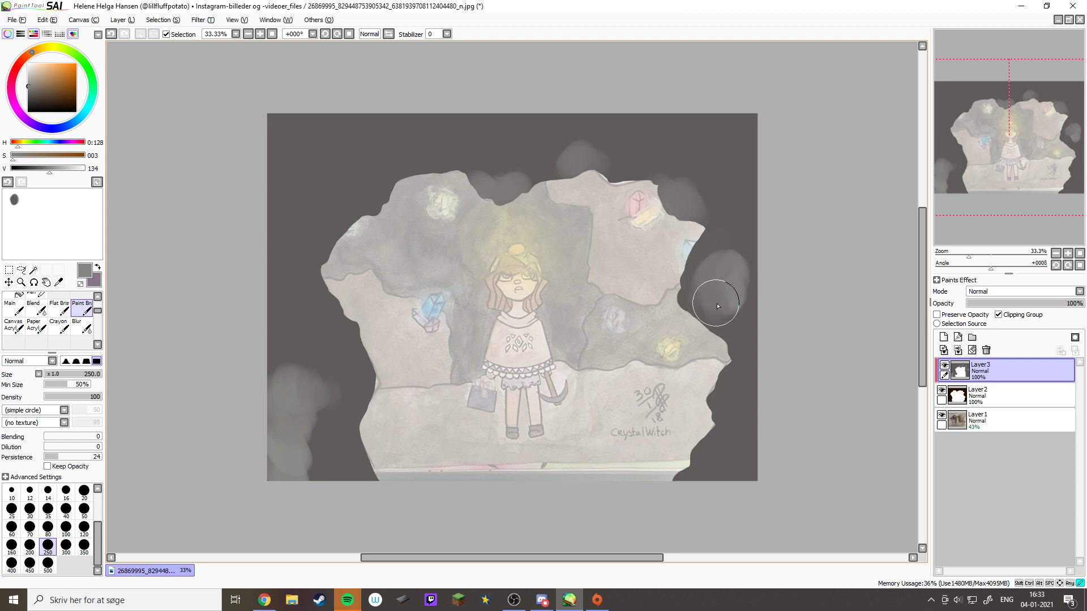
mouse_move(717, 306)
mouse_down()
mouse_move(701, 249)
mouse_move(702, 279)
mouse_move(737, 229)
mouse_move(684, 265)
mouse_move(713, 324)
mouse_up()
alt+click(723, 224)
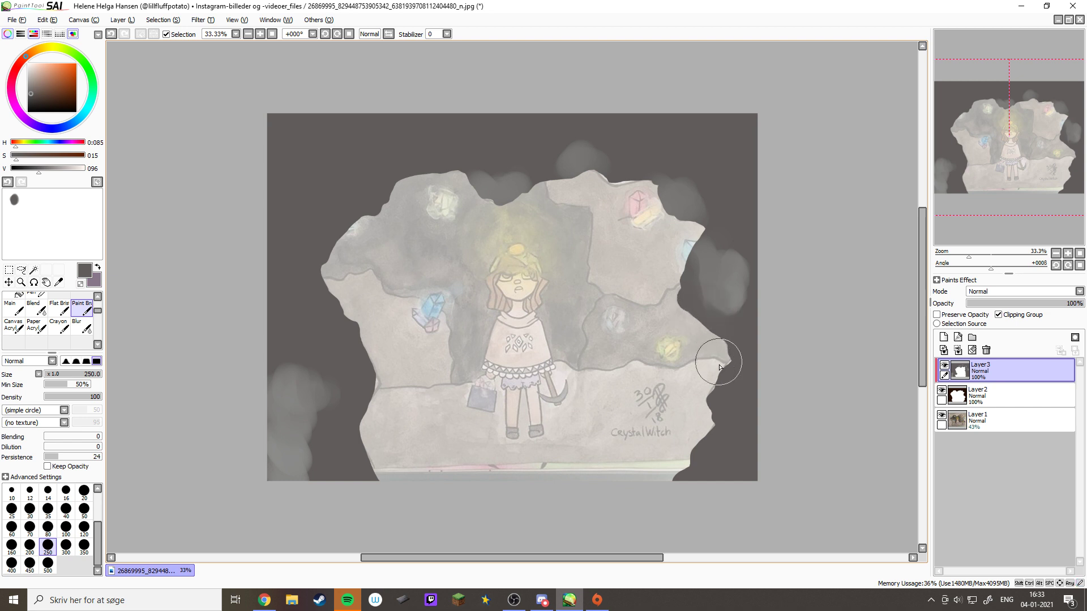
alt+click(741, 278)
mouse_move(705, 286)
mouse_down()
mouse_move(708, 254)
mouse_move(705, 330)
mouse_up()
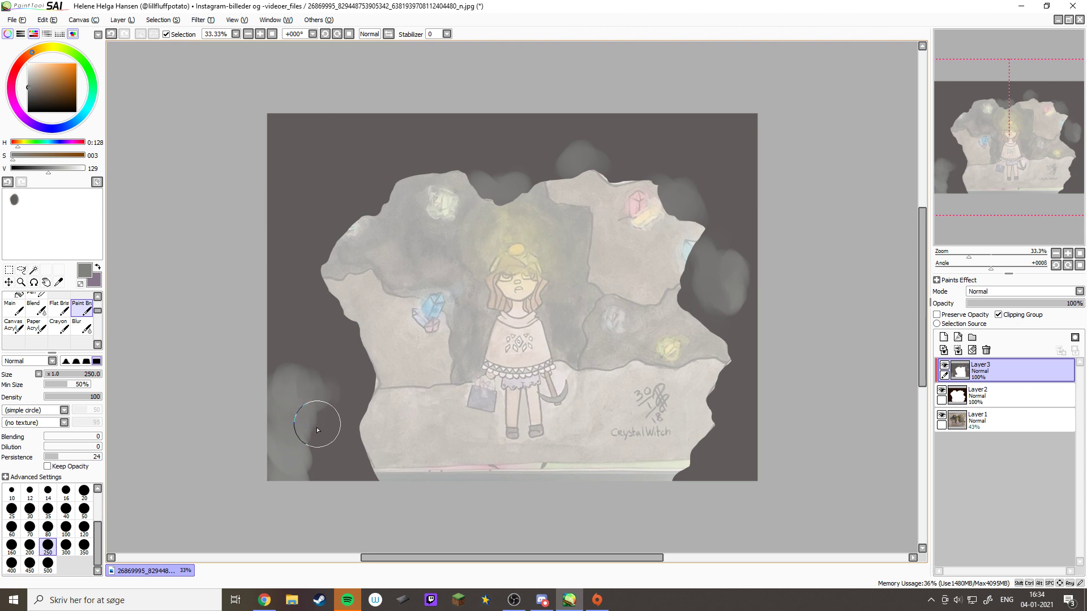
mouse_move(317, 428)
mouse_down()
mouse_move(313, 462)
mouse_move(301, 424)
mouse_move(327, 409)
mouse_move(331, 374)
mouse_move(307, 331)
mouse_move(335, 321)
mouse_move(306, 353)
mouse_move(302, 380)
mouse_move(282, 368)
mouse_move(275, 379)
mouse_move(277, 356)
mouse_move(291, 357)
mouse_move(308, 380)
mouse_up()
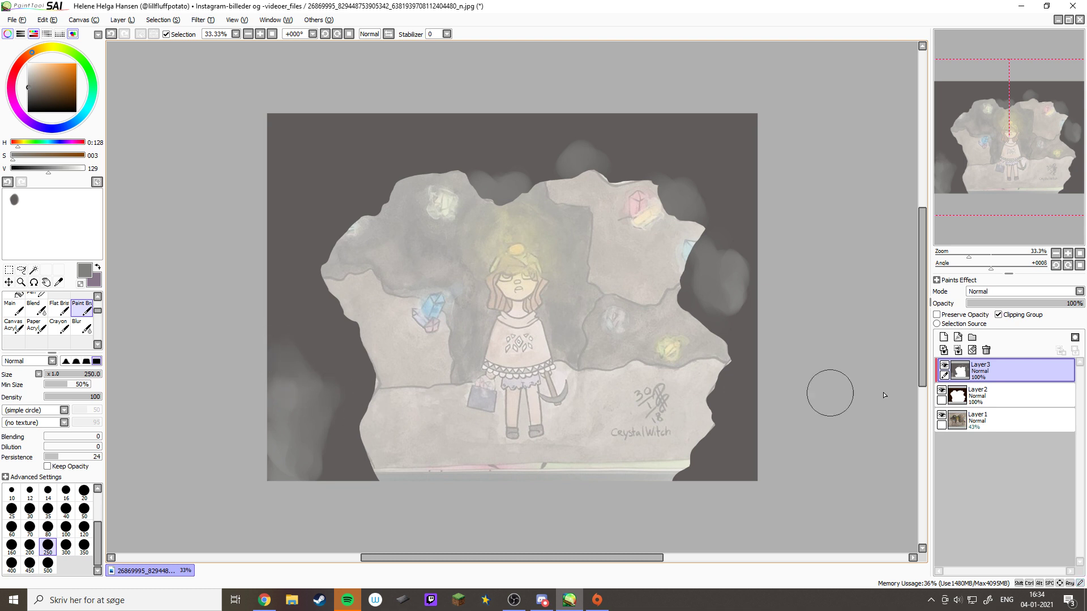
Check the photo beneath the wall by lowering Layer2's opacity to 47%, restore it to 100%, and reselect Layer3
click(989, 392)
drag(1010, 306, 1020, 305)
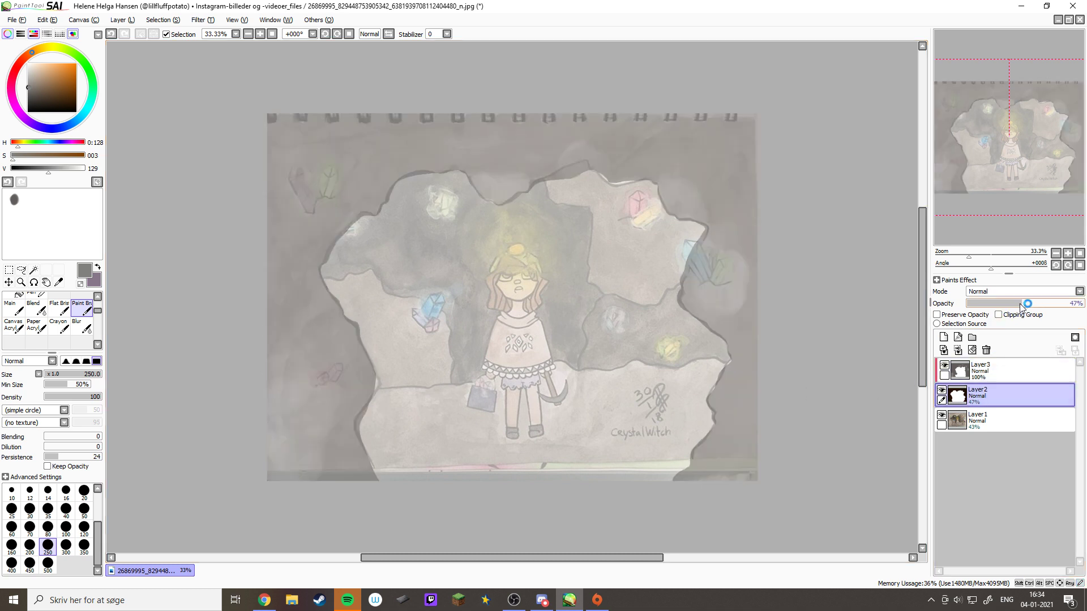
click(990, 371)
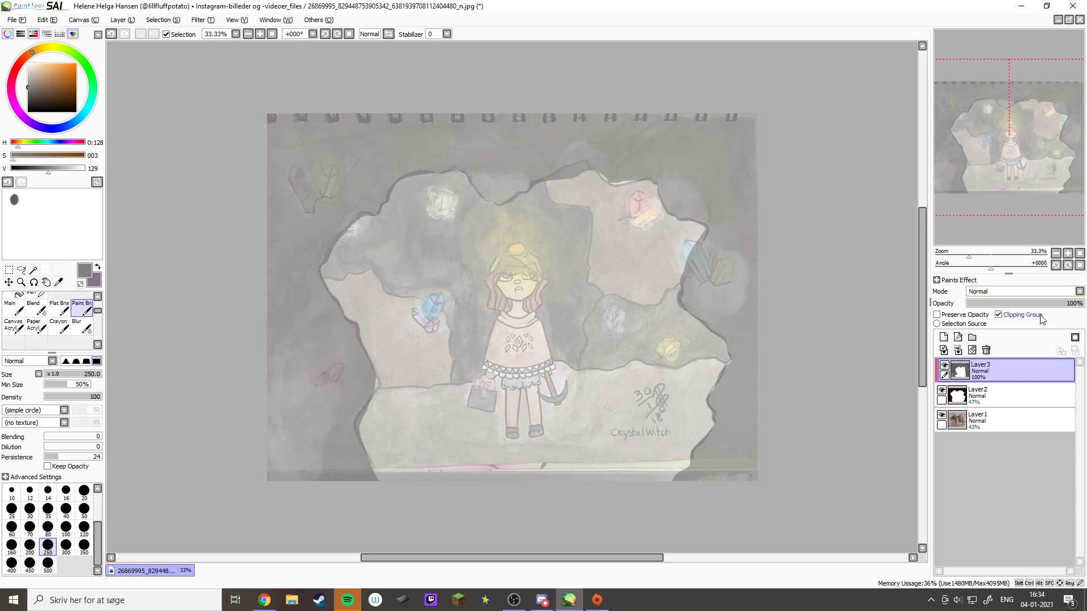
click(990, 391)
drag(1050, 305, 1086, 306)
click(1081, 304)
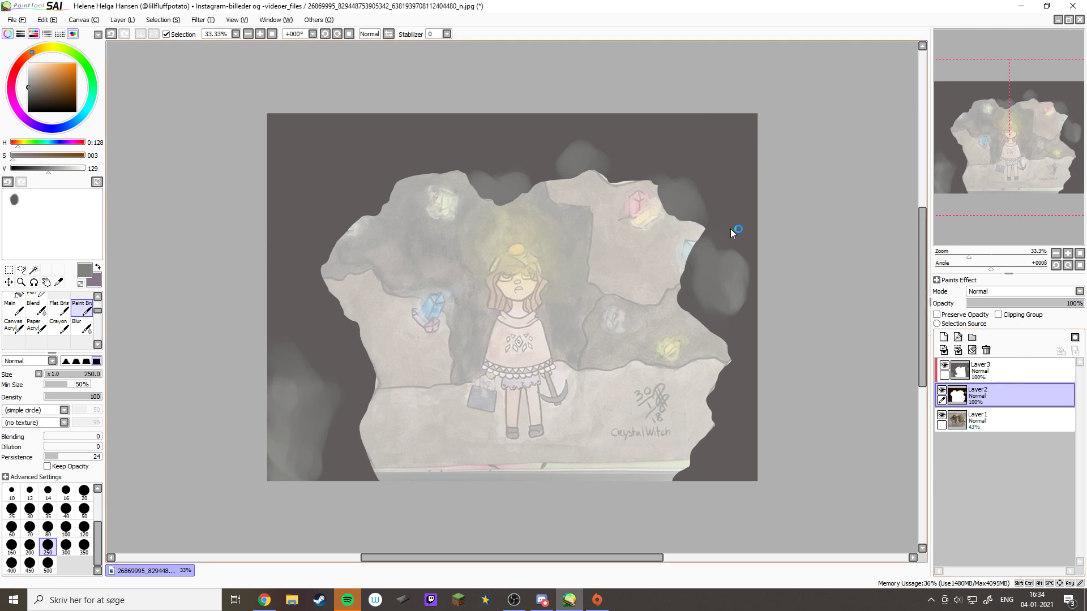
click(964, 367)
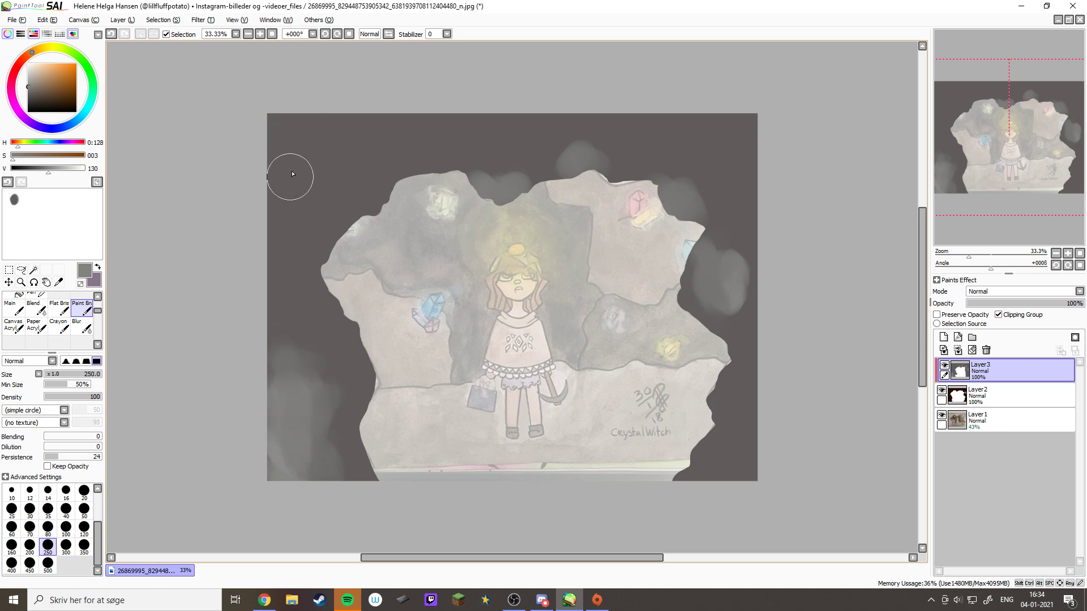
Paint soft gray streaks on the upper-left wall and more patches along the cave's upper and right edges
mouse_move(299, 189)
mouse_down()
mouse_move(351, 162)
mouse_move(333, 159)
mouse_move(348, 138)
mouse_move(363, 137)
mouse_move(327, 201)
mouse_move(307, 186)
mouse_move(322, 182)
mouse_move(311, 140)
mouse_move(301, 159)
mouse_move(330, 129)
mouse_move(291, 186)
mouse_move(309, 232)
mouse_move(354, 189)
mouse_up()
alt+click(319, 159)
alt+click(337, 160)
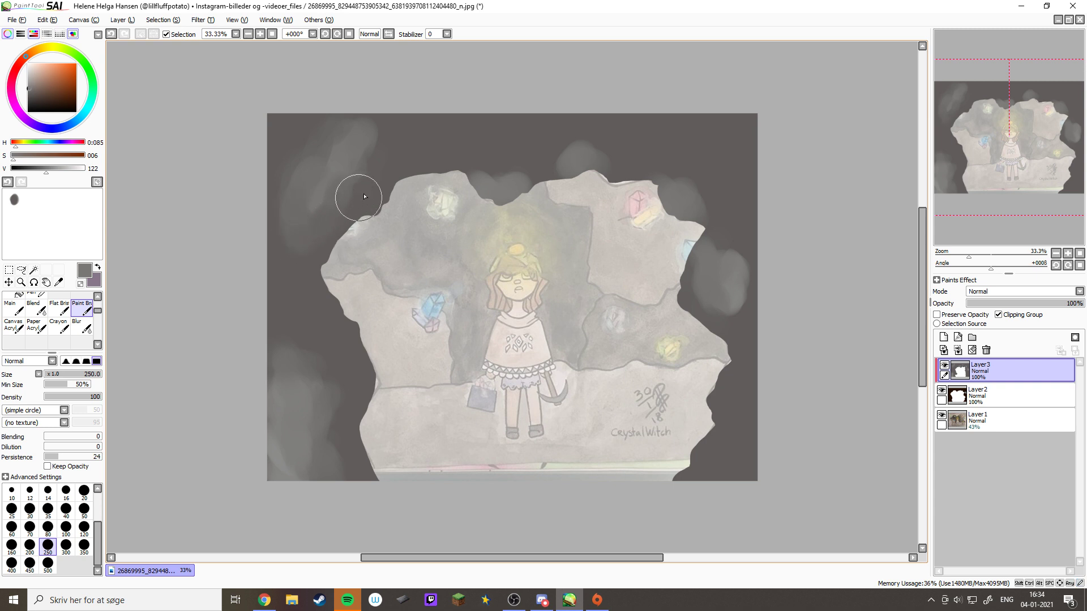
mouse_move(487, 175)
mouse_down()
mouse_move(530, 190)
mouse_move(500, 168)
mouse_move(530, 181)
mouse_move(527, 217)
mouse_move(485, 173)
mouse_move(463, 173)
mouse_move(556, 190)
mouse_up()
mouse_move(561, 146)
mouse_down()
mouse_move(588, 134)
mouse_move(615, 178)
mouse_move(687, 135)
mouse_move(703, 156)
mouse_move(657, 182)
mouse_move(703, 185)
mouse_move(713, 214)
mouse_move(709, 243)
mouse_move(681, 266)
mouse_move(688, 298)
mouse_move(745, 282)
mouse_move(728, 385)
mouse_up()
Extend the mottled shading down the wall beside the cave's lower-right edge, alternating gray and dark tones sampled from the wall
alt+click(737, 274)
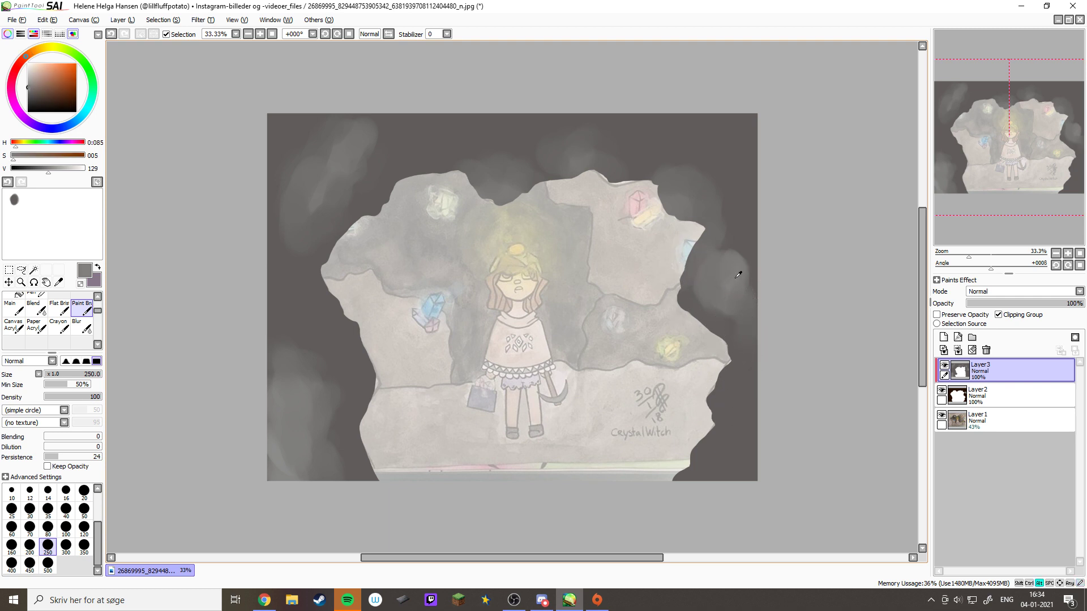
mouse_move(730, 340)
mouse_down()
mouse_move(705, 449)
mouse_move(717, 417)
mouse_move(728, 432)
mouse_move(742, 413)
mouse_move(762, 361)
mouse_up()
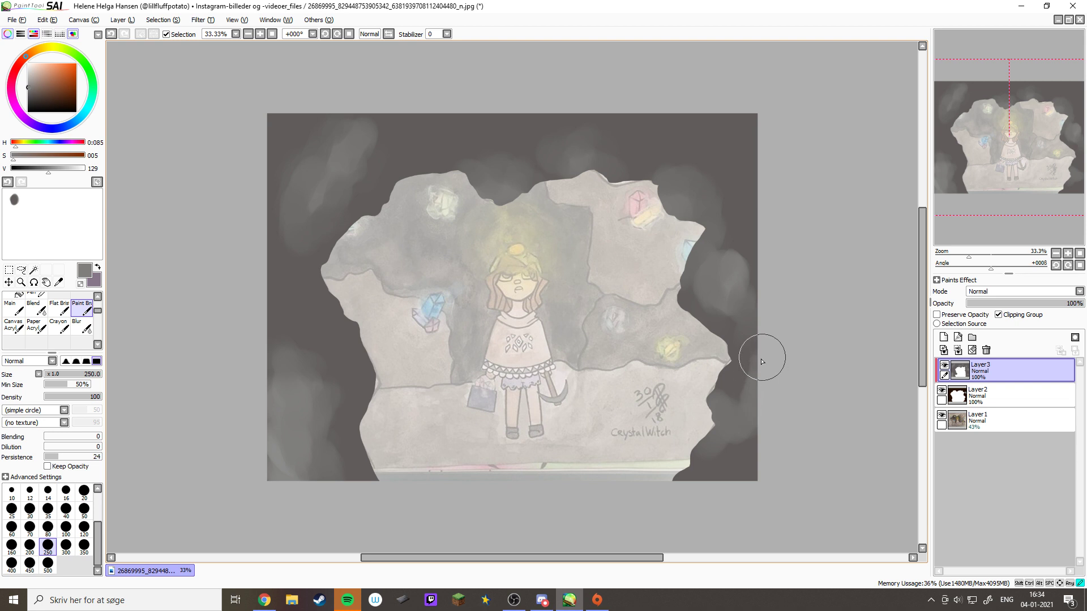
alt+click(745, 386)
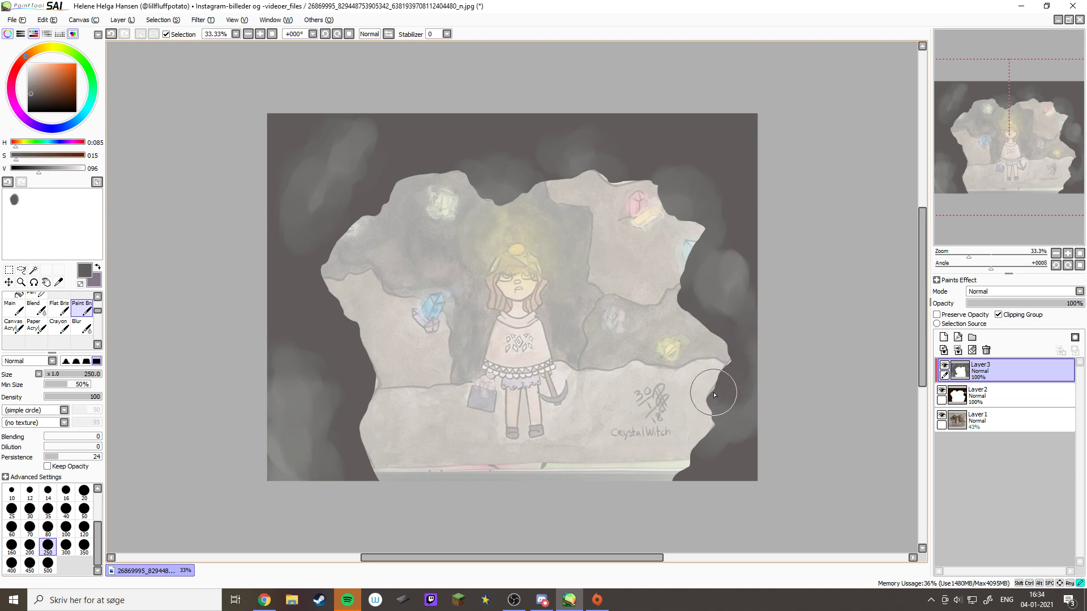
mouse_move(728, 432)
mouse_down()
mouse_move(703, 463)
mouse_move(759, 432)
mouse_move(771, 399)
mouse_move(770, 333)
mouse_move(737, 369)
mouse_move(742, 314)
mouse_move(723, 420)
mouse_up()
alt+click(737, 300)
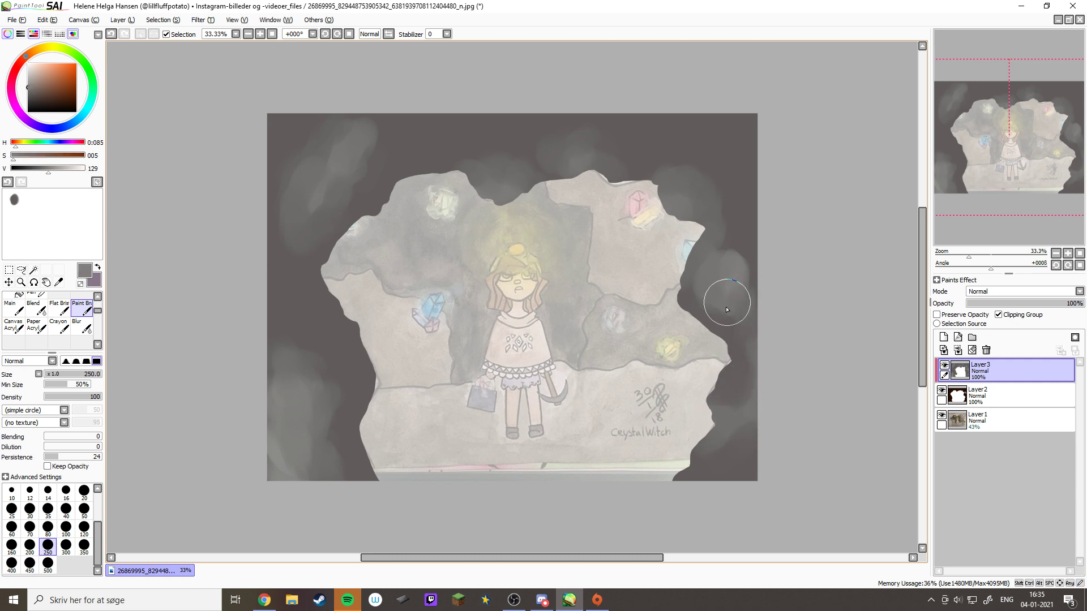
mouse_move(731, 344)
mouse_down()
mouse_move(750, 318)
mouse_move(704, 328)
mouse_move(748, 310)
mouse_move(729, 340)
mouse_up()
alt+click(729, 367)
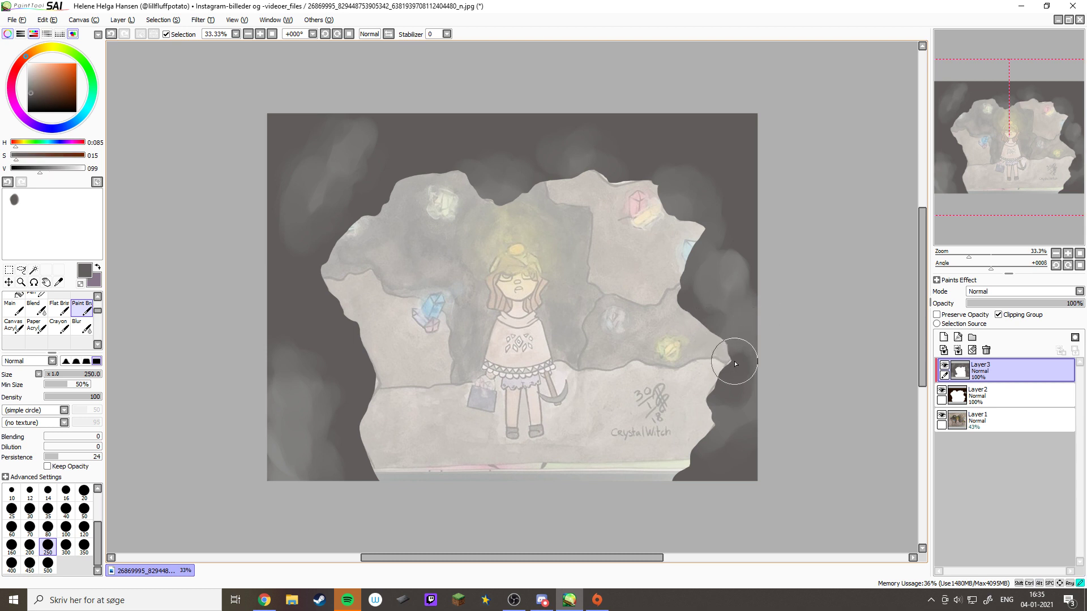
Darken and soften the gray patch beside the middle of the cave's right edge with the sampled dark brownish gray
mouse_move(713, 310)
mouse_down()
mouse_move(744, 254)
mouse_move(742, 310)
mouse_up()
drag(746, 305, 761, 297)
mouse_move(731, 259)
mouse_down()
mouse_move(715, 297)
mouse_move(735, 251)
mouse_move(730, 231)
mouse_move(704, 244)
mouse_move(714, 241)
mouse_move(730, 275)
mouse_up()
mouse_move(722, 281)
mouse_down()
mouse_move(707, 292)
mouse_move(717, 292)
mouse_up()
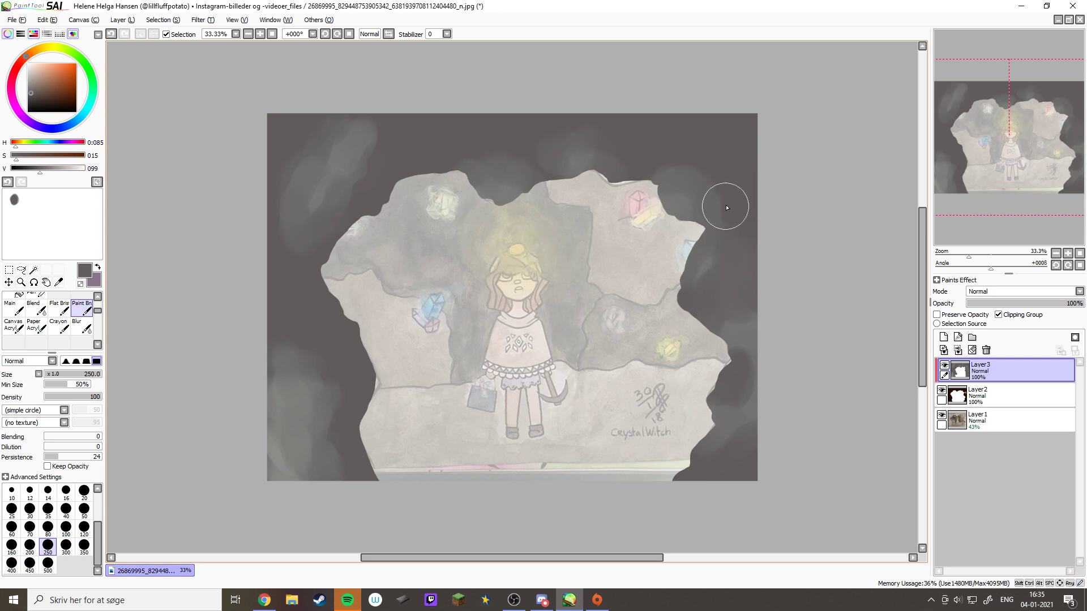
Rework the shading on the upper-right wall with sampled tones, adding a gray patch in the canvas's upper-right corner
mouse_move(737, 229)
mouse_down()
mouse_move(725, 193)
mouse_move(721, 223)
mouse_move(699, 224)
mouse_move(698, 192)
mouse_up()
alt+click(688, 198)
alt+click(716, 150)
alt+click(692, 175)
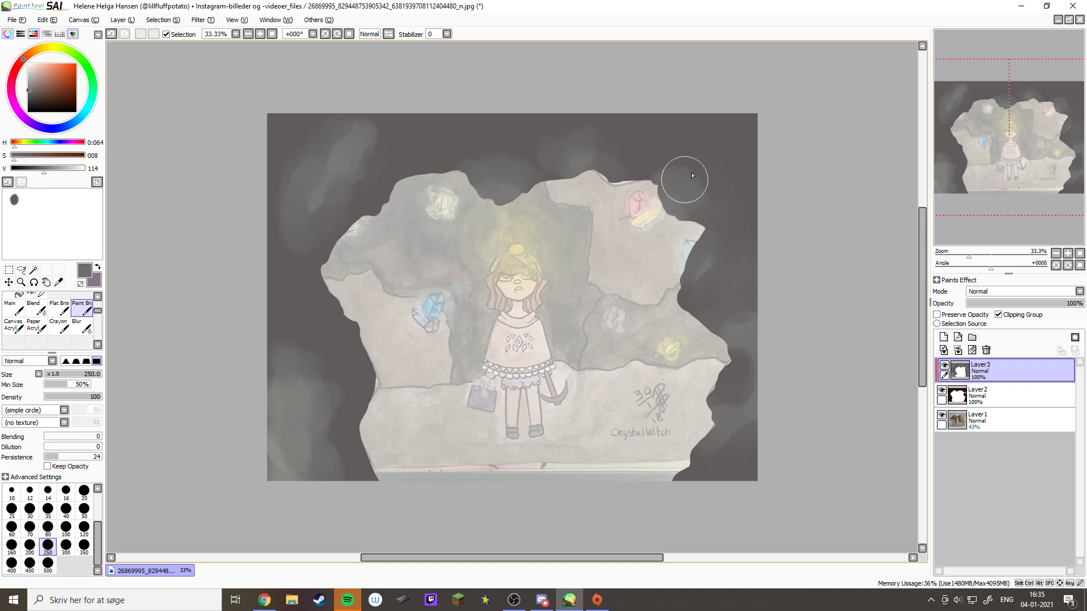
mouse_move(714, 135)
mouse_down()
mouse_move(742, 149)
mouse_move(731, 121)
mouse_move(749, 114)
mouse_move(754, 136)
mouse_move(725, 130)
mouse_move(722, 115)
mouse_move(766, 132)
mouse_move(732, 135)
mouse_move(752, 164)
mouse_up()
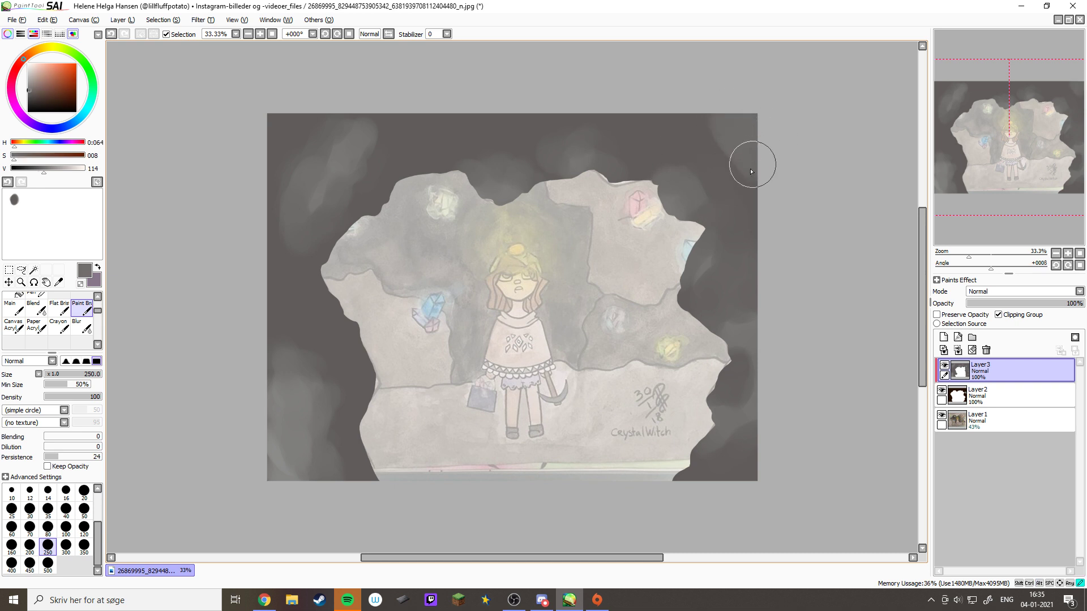
alt+click(704, 170)
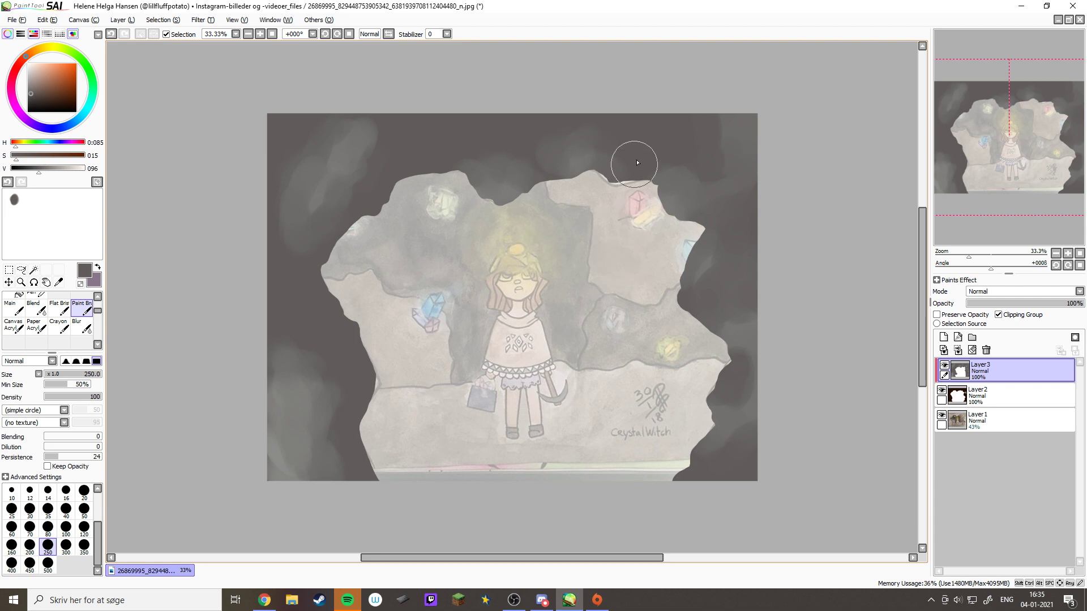
Paint and blend sampled gray tones up the left wall from the lower corner, and widen the upper-left gray patch
alt+click(283, 458)
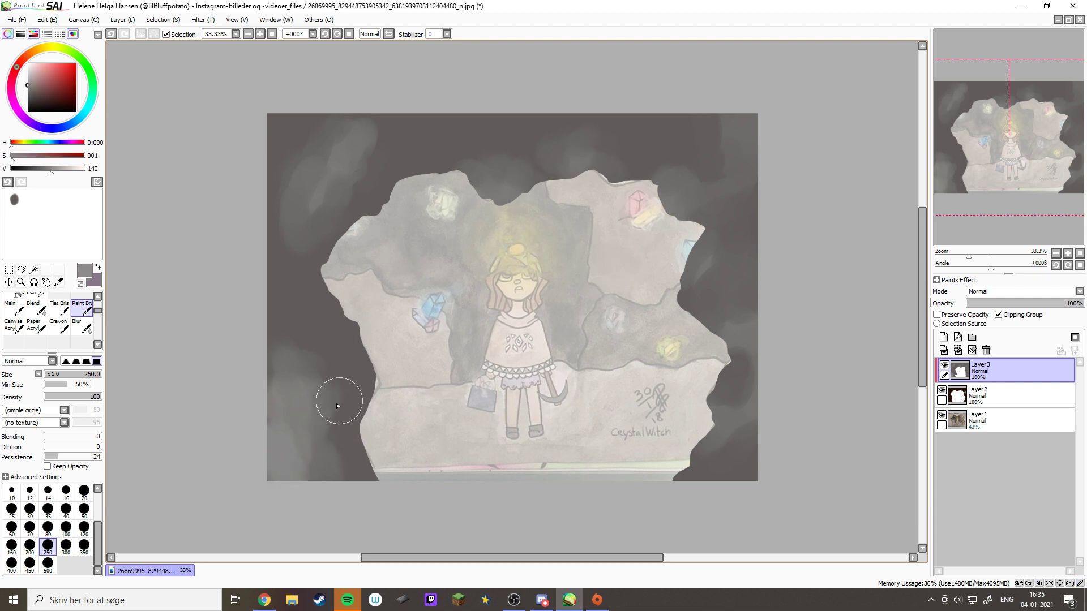
mouse_move(344, 412)
mouse_down()
mouse_move(362, 399)
mouse_move(364, 384)
mouse_move(311, 344)
mouse_move(334, 358)
mouse_move(315, 311)
mouse_move(371, 353)
mouse_move(302, 348)
mouse_move(327, 413)
mouse_move(292, 358)
mouse_move(278, 366)
mouse_move(345, 435)
mouse_move(319, 402)
mouse_move(335, 446)
mouse_move(315, 442)
mouse_move(308, 468)
mouse_move(313, 433)
mouse_move(321, 426)
mouse_move(311, 472)
mouse_move(318, 436)
mouse_move(339, 438)
mouse_move(327, 469)
mouse_move(303, 390)
mouse_move(319, 418)
mouse_move(283, 355)
mouse_move(319, 418)
mouse_move(314, 470)
mouse_move(322, 411)
mouse_move(303, 359)
mouse_move(324, 405)
mouse_move(323, 436)
mouse_move(294, 306)
mouse_move(338, 366)
mouse_move(313, 306)
mouse_move(298, 330)
mouse_move(322, 320)
mouse_move(313, 296)
mouse_move(311, 338)
mouse_up()
alt+click(308, 308)
alt+click(345, 366)
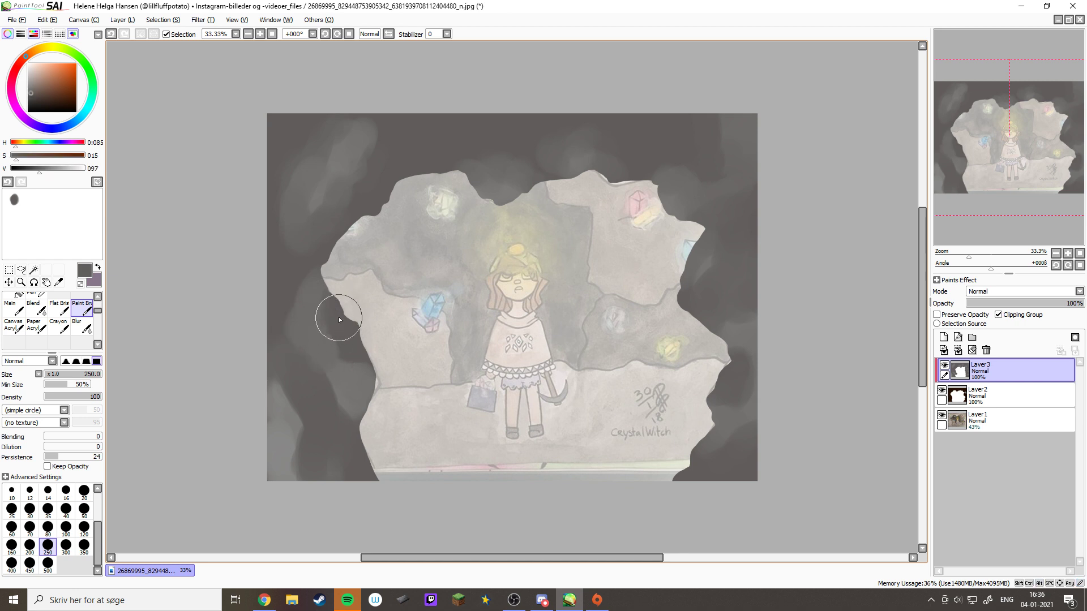
alt+click(348, 342)
alt+click(348, 205)
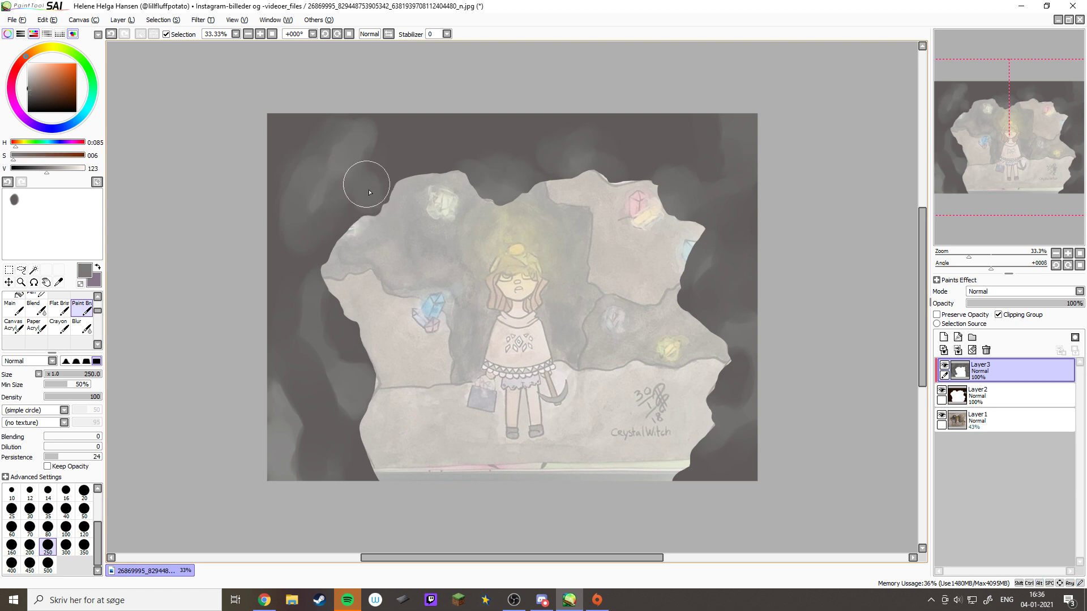
mouse_move(384, 141)
mouse_down()
mouse_move(371, 166)
mouse_move(340, 182)
mouse_up()
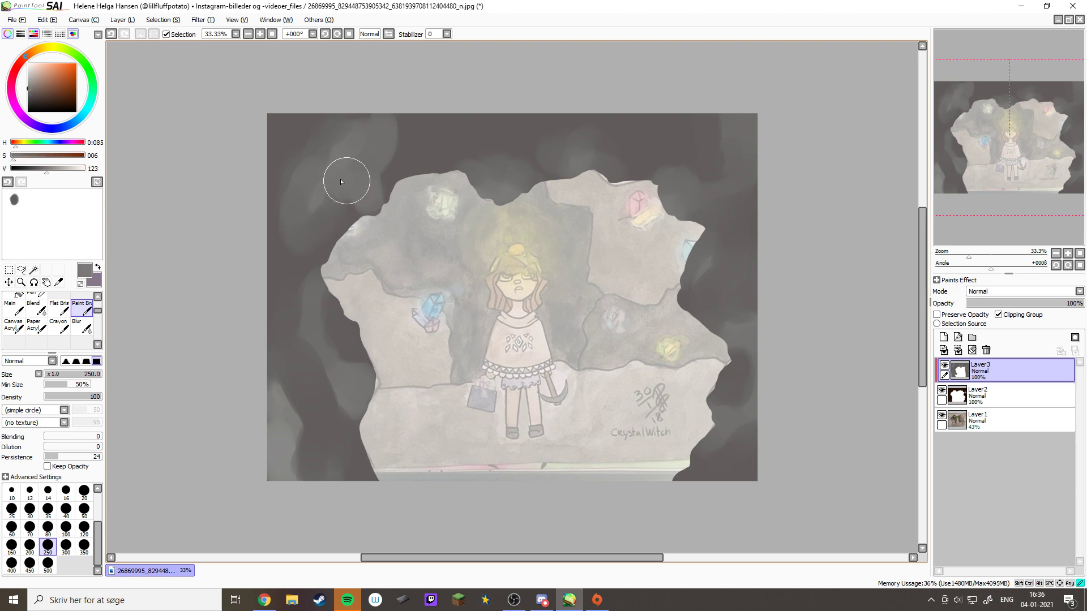
Rework the upper-left wall with sampled gray and dark tones, blending the patches between the canvas corner and the cave's edge
alt+click(303, 227)
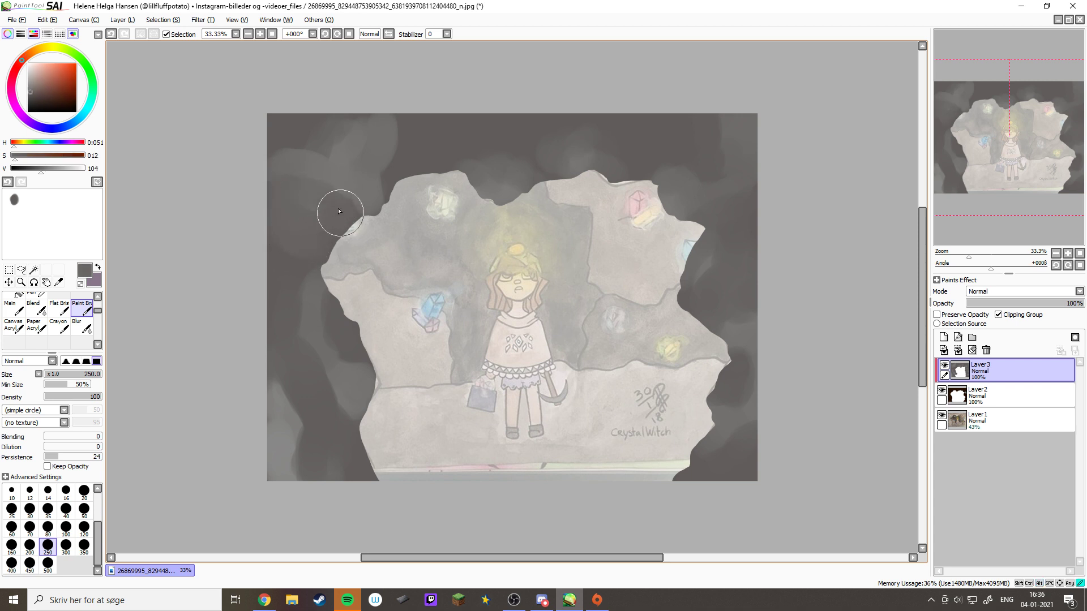
alt+click(414, 138)
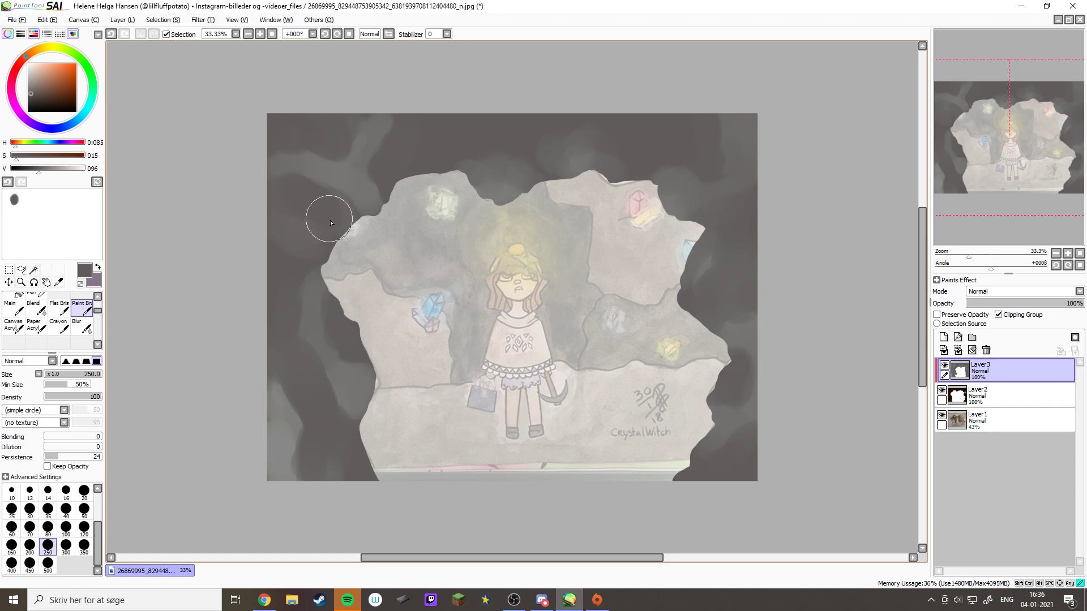
alt+click(328, 168)
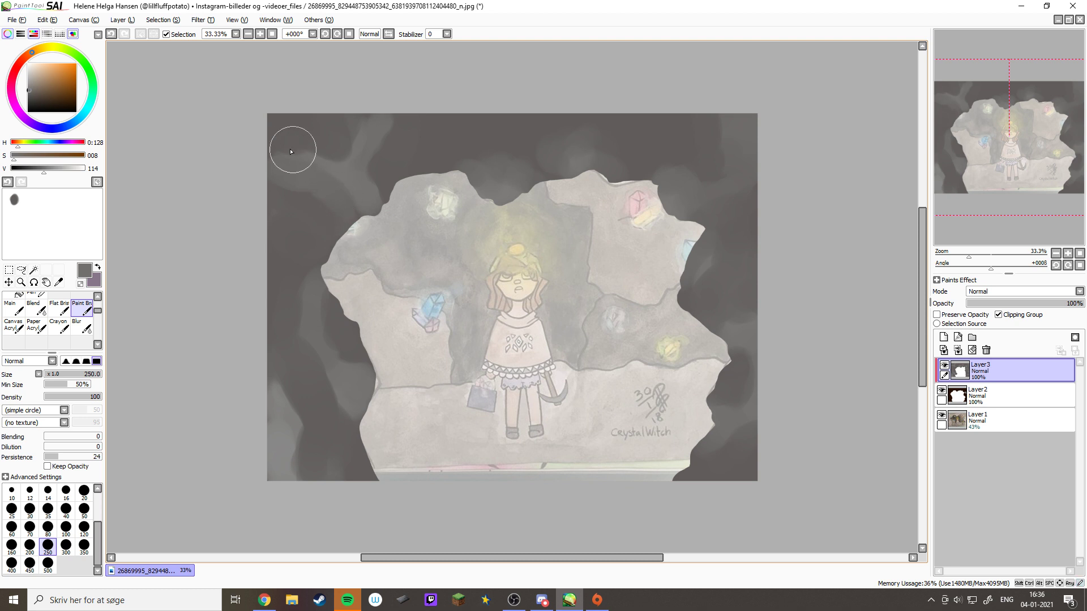
mouse_move(290, 150)
mouse_down()
mouse_move(348, 154)
mouse_move(381, 111)
mouse_move(373, 181)
mouse_up()
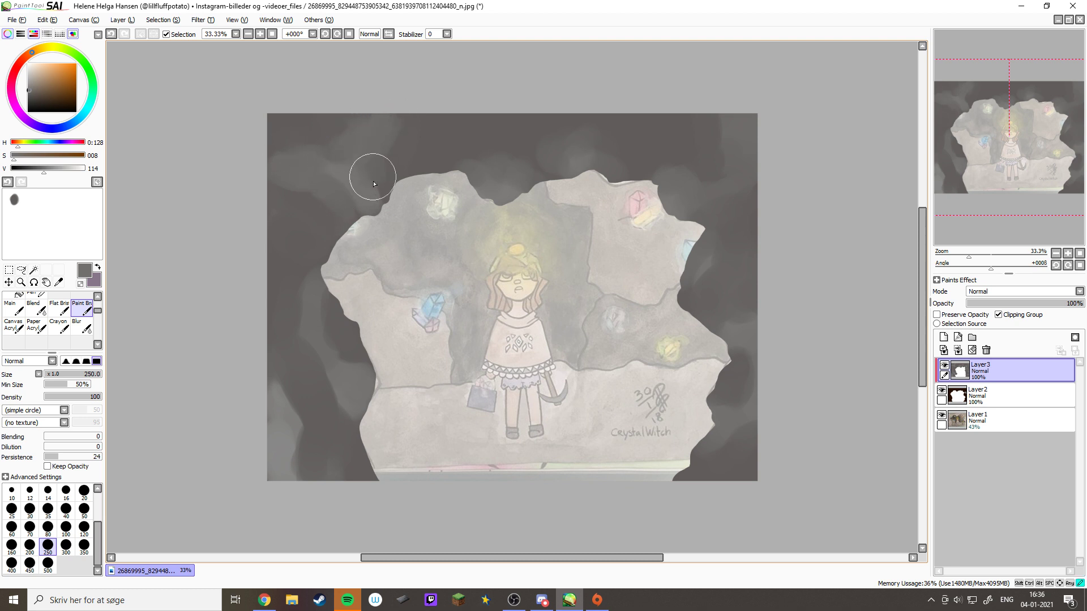
alt+click(399, 150)
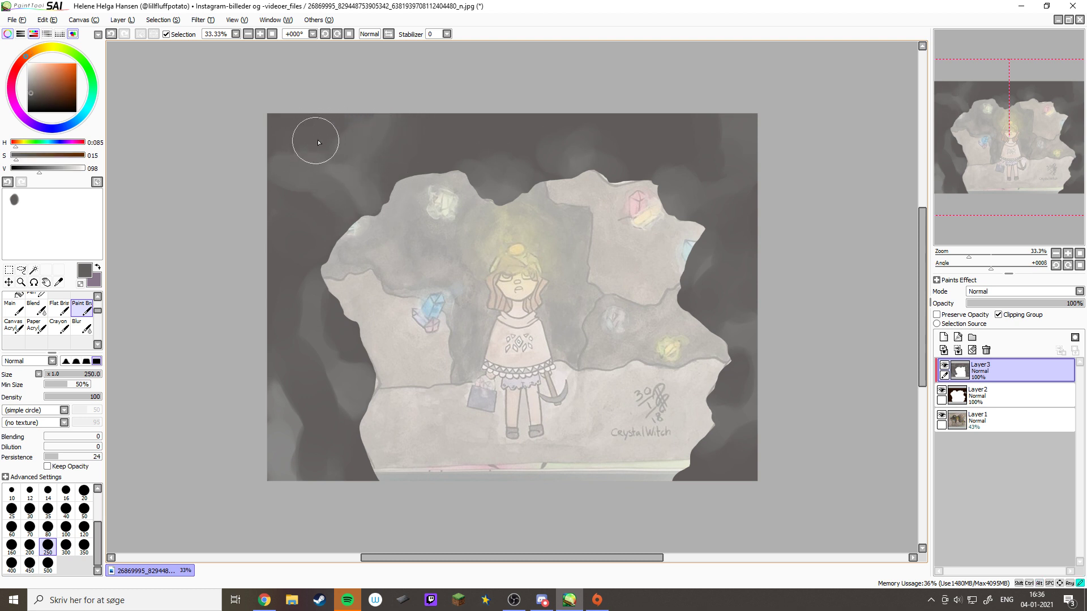
drag(318, 141, 347, 122)
mouse_move(301, 166)
mouse_down()
mouse_move(302, 195)
mouse_move(335, 223)
mouse_up()
Shade and soften the wall around the dip in the cave's top edge using sampled gray tones
mouse_move(516, 152)
mouse_down()
mouse_move(537, 192)
mouse_move(478, 183)
mouse_up()
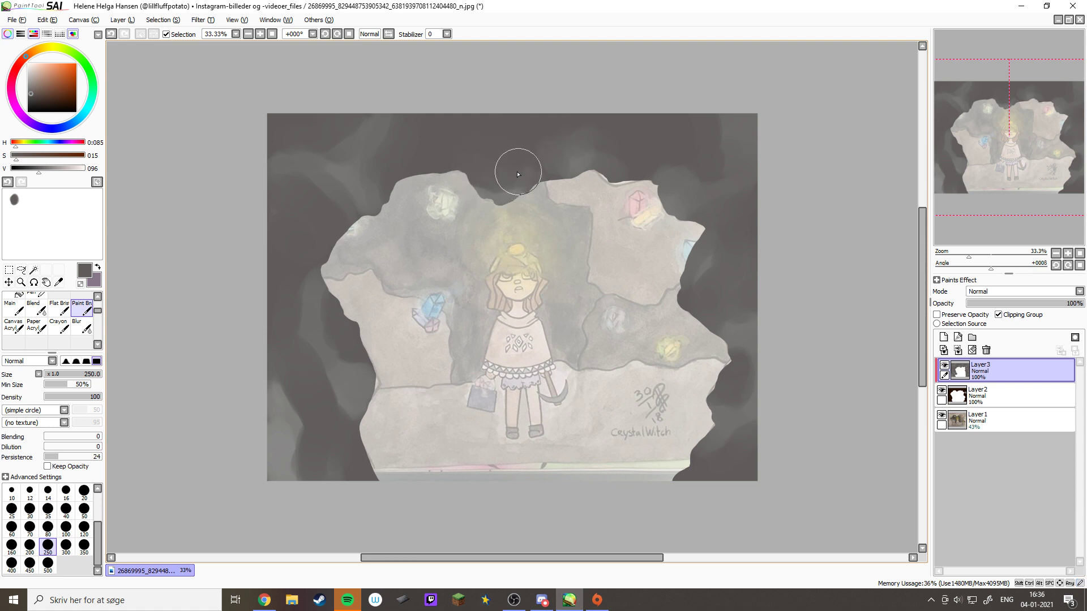
alt+click(498, 186)
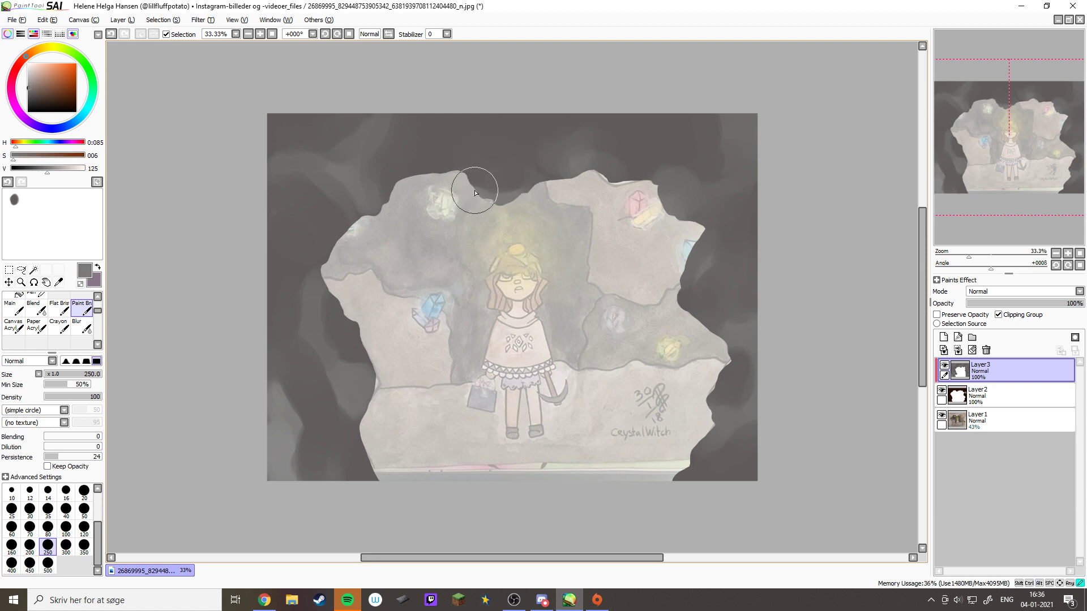
alt+click(504, 184)
alt+click(513, 189)
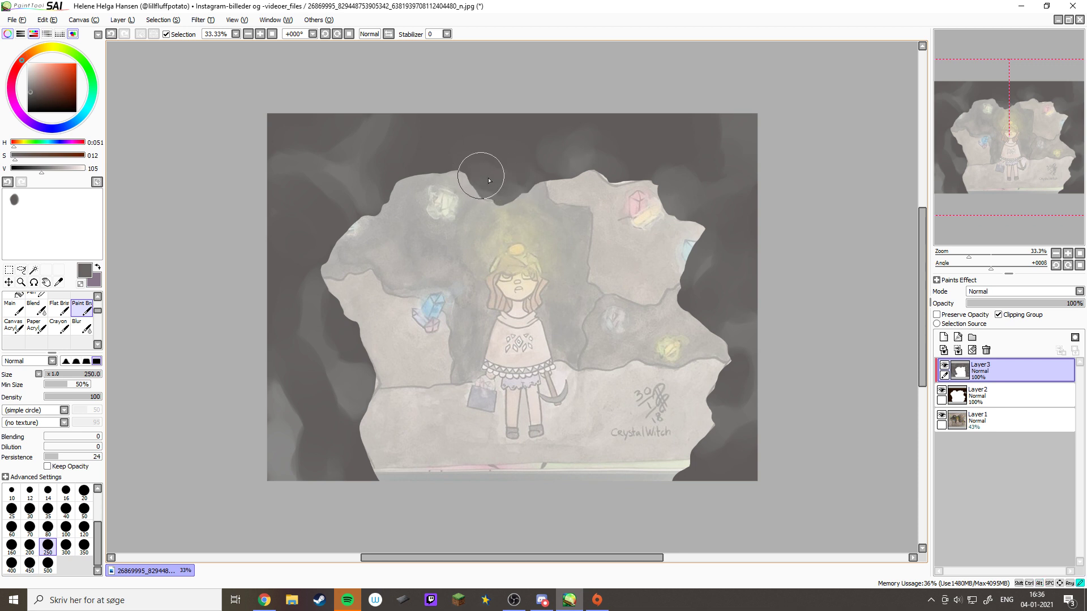
alt+click(351, 169)
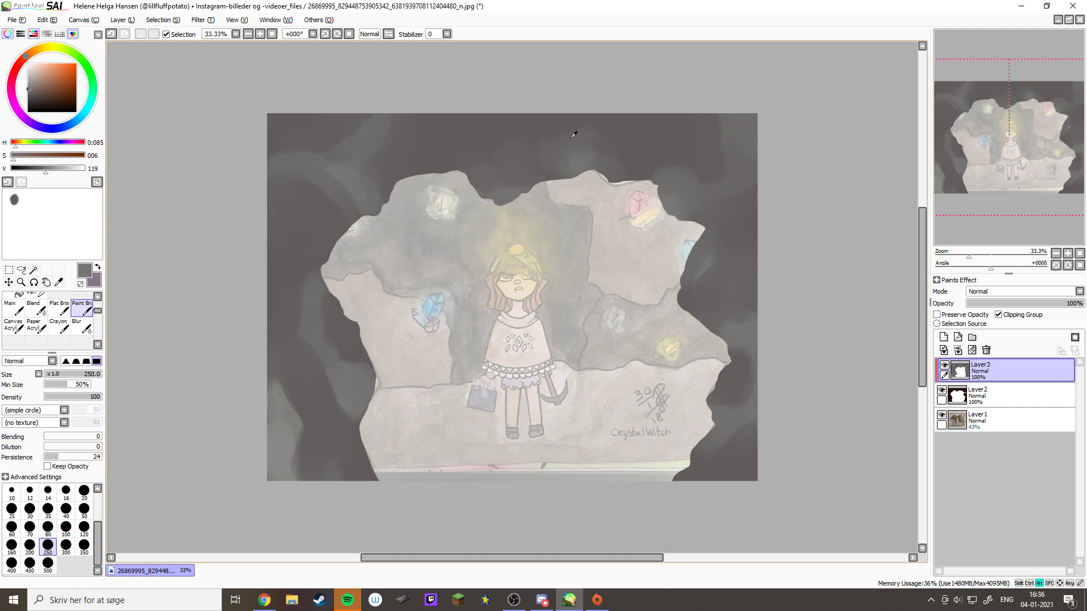
Blend sampled dark brownish gray into the wall above the cave's upper-right section
alt+click(560, 118)
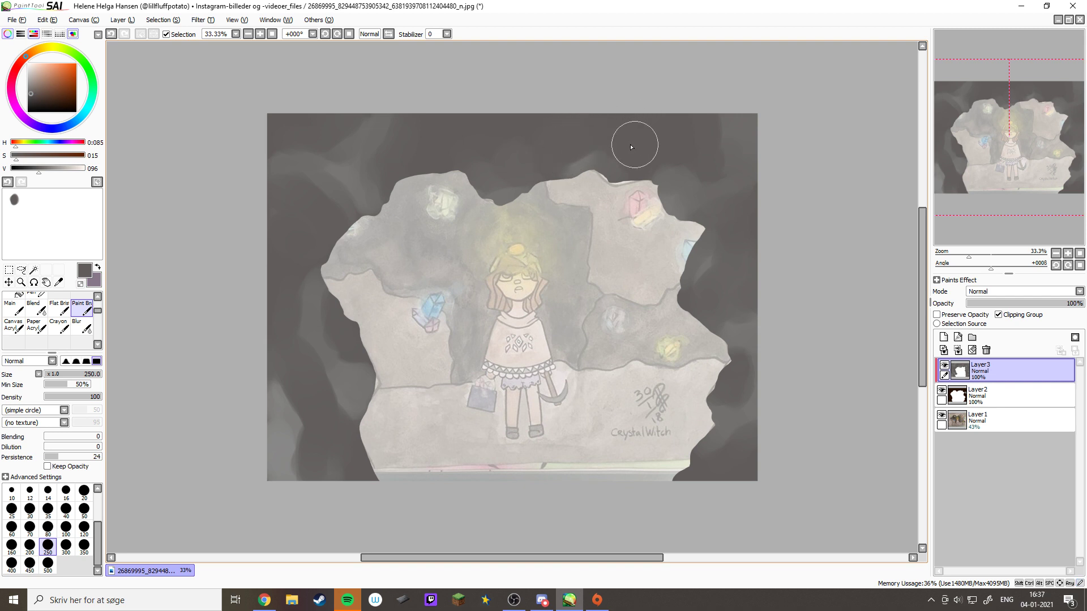
alt+click(581, 164)
alt+click(628, 124)
drag(638, 156, 643, 191)
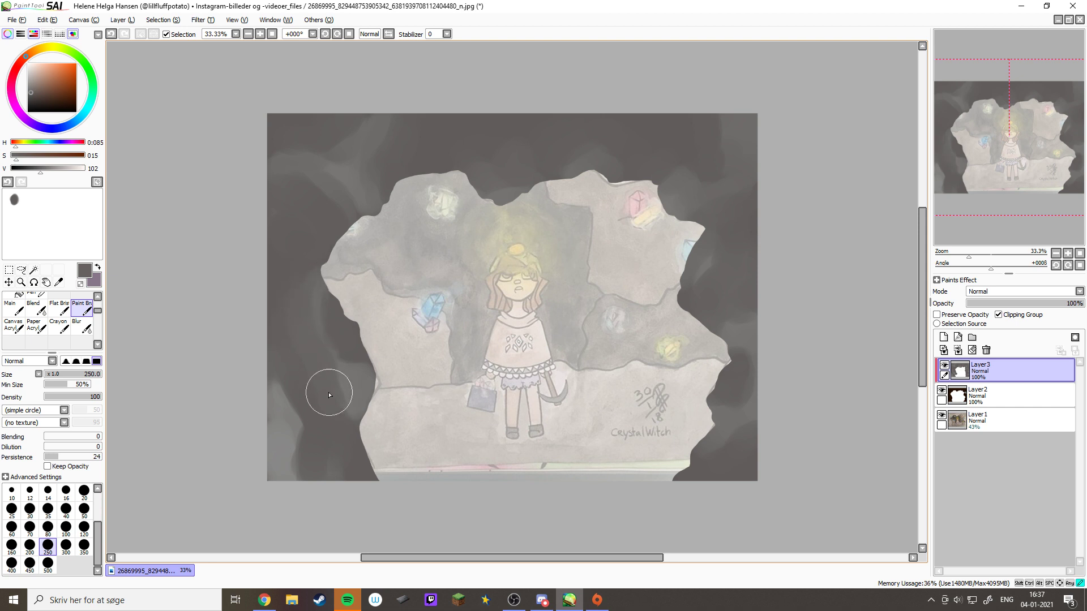
Darken and smooth the left wall beside the cave down to the canvas's lower-left corner with sampled tones
alt+click(346, 389)
mouse_move(330, 354)
mouse_down()
mouse_move(315, 317)
mouse_move(339, 312)
mouse_move(339, 339)
mouse_move(353, 352)
mouse_move(345, 336)
mouse_move(339, 410)
mouse_move(303, 334)
mouse_up()
alt+click(334, 318)
mouse_move(353, 411)
mouse_down()
mouse_move(299, 316)
mouse_move(327, 258)
mouse_up()
mouse_move(399, 270)
mouse_down()
mouse_move(349, 324)
mouse_move(300, 420)
mouse_move(290, 375)
mouse_move(276, 386)
mouse_move(292, 456)
mouse_move(271, 415)
mouse_move(298, 466)
mouse_move(270, 392)
mouse_up()
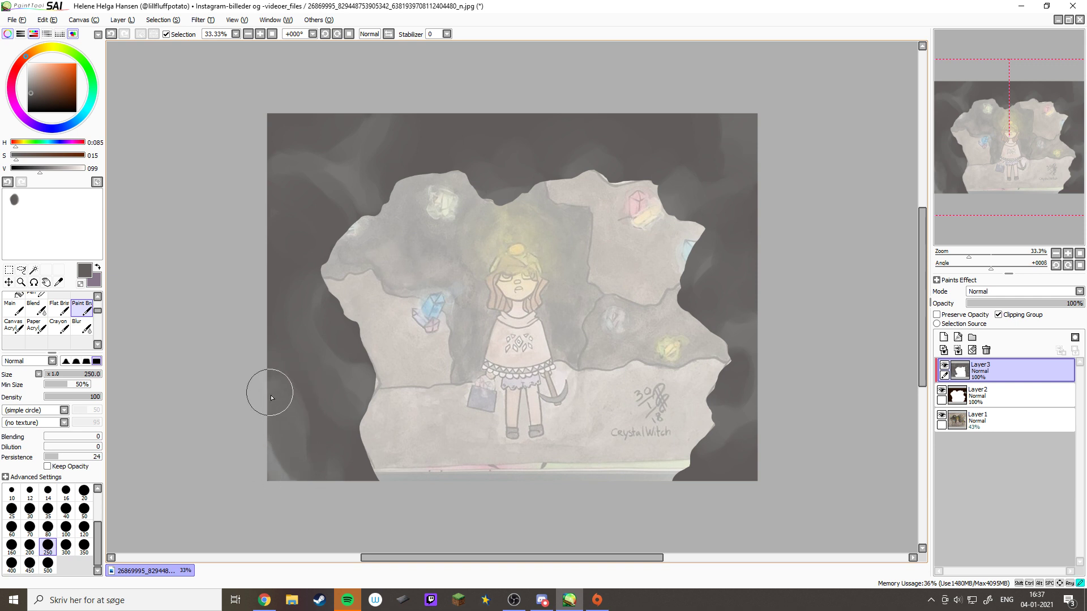
alt+click(319, 451)
mouse_move(304, 454)
mouse_down()
mouse_move(296, 416)
mouse_move(310, 461)
mouse_move(297, 406)
mouse_move(273, 375)
mouse_move(310, 454)
mouse_move(298, 385)
mouse_up()
mouse_move(298, 391)
mouse_down()
mouse_move(331, 480)
mouse_move(286, 385)
mouse_move(293, 460)
mouse_move(286, 438)
mouse_move(277, 451)
mouse_move(274, 376)
mouse_move(296, 458)
mouse_move(334, 514)
mouse_up()
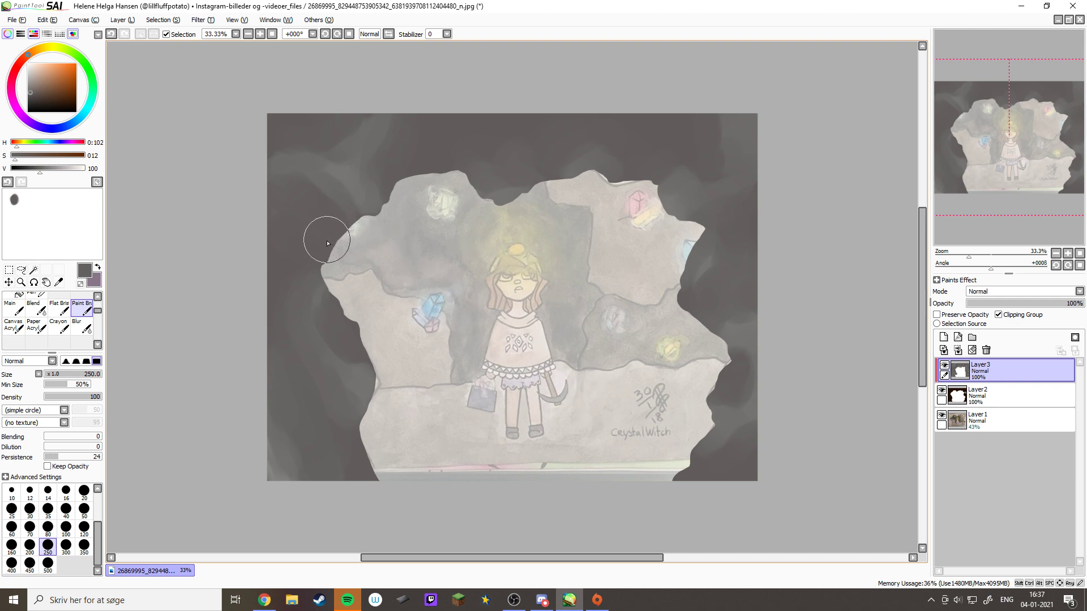
Switch to the Flat Bristle brush at size 250 and work on the left wall with a sampled gray
click(21, 333)
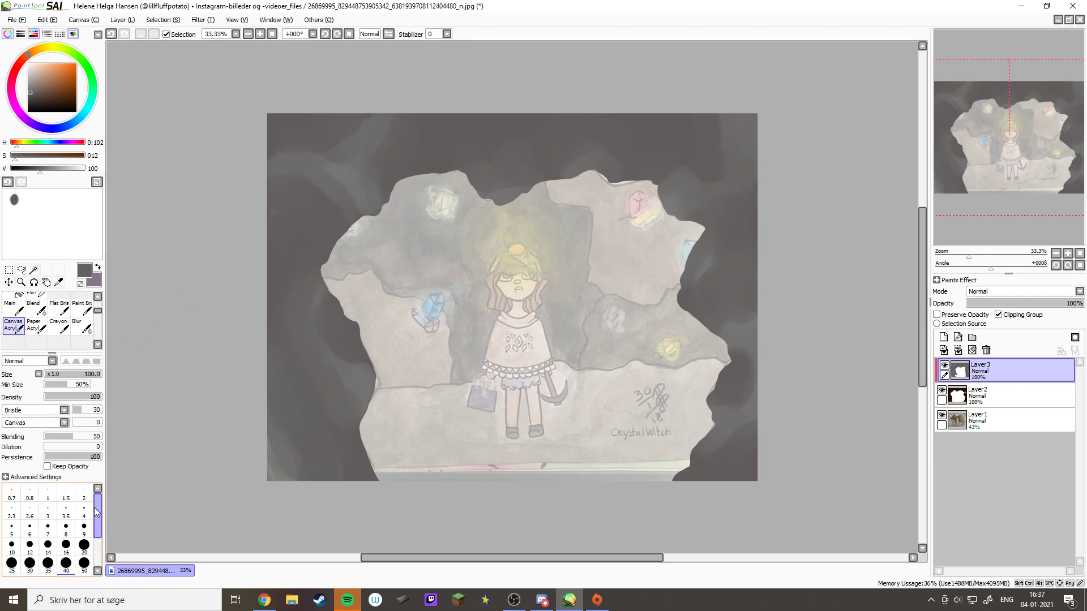
click(59, 309)
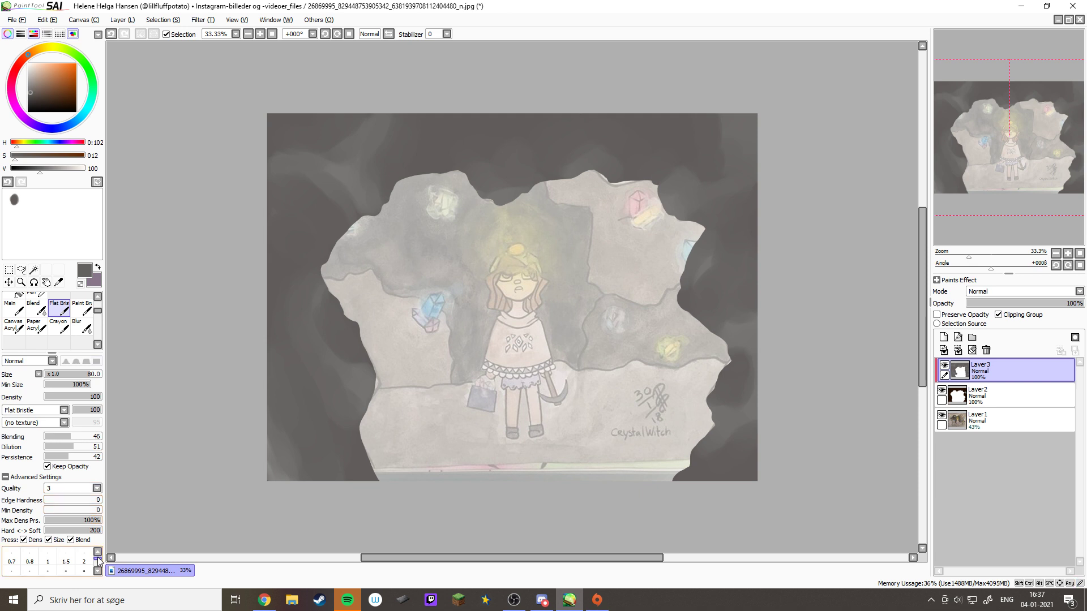
scroll(98, 560, down, 4)
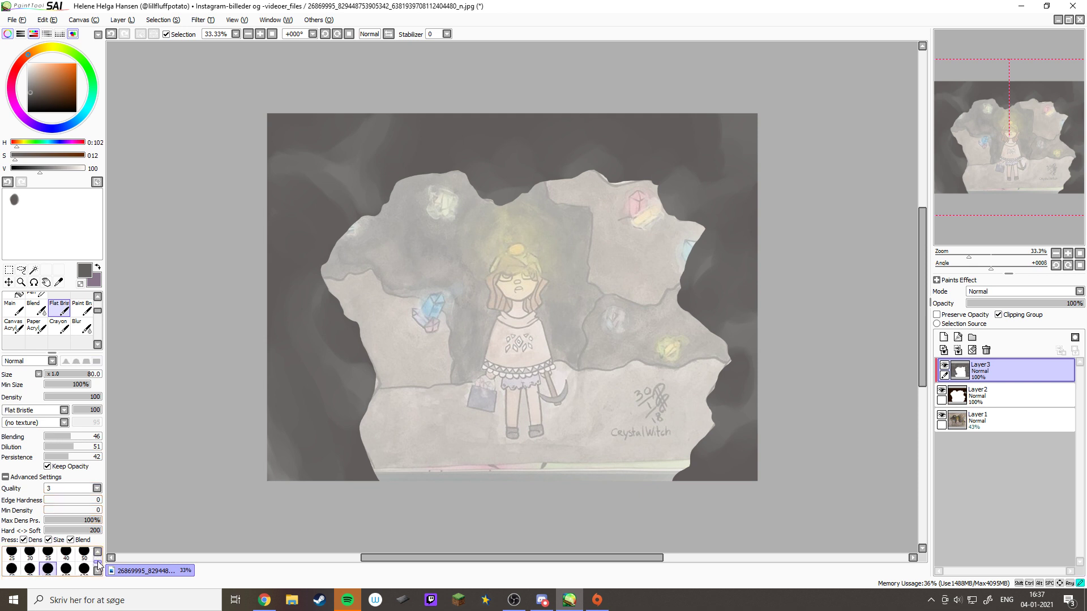
scroll(99, 564, down, 1)
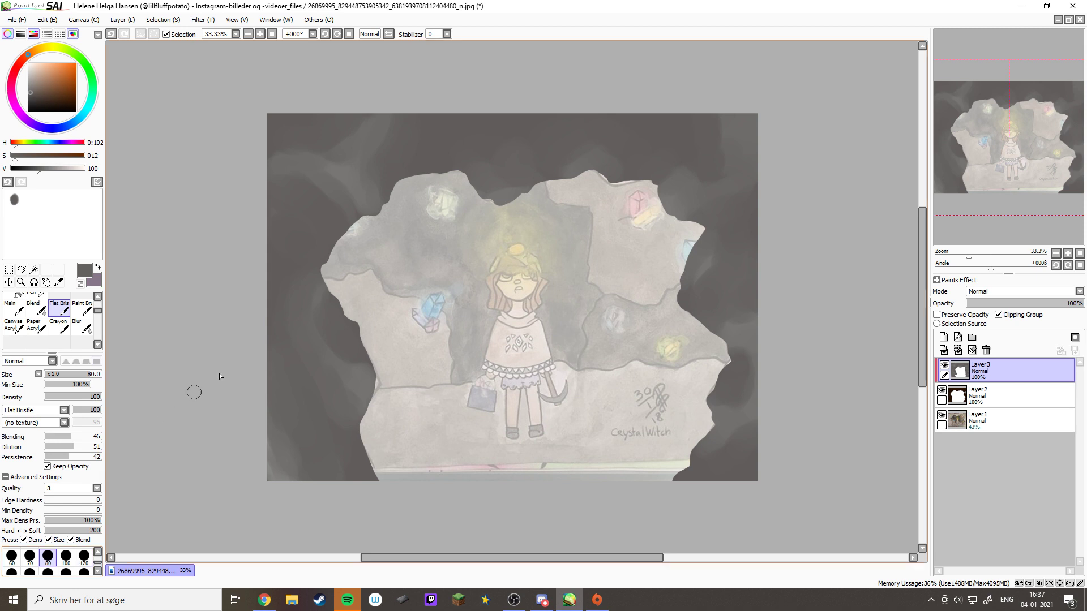
scroll(97, 571, down, 2)
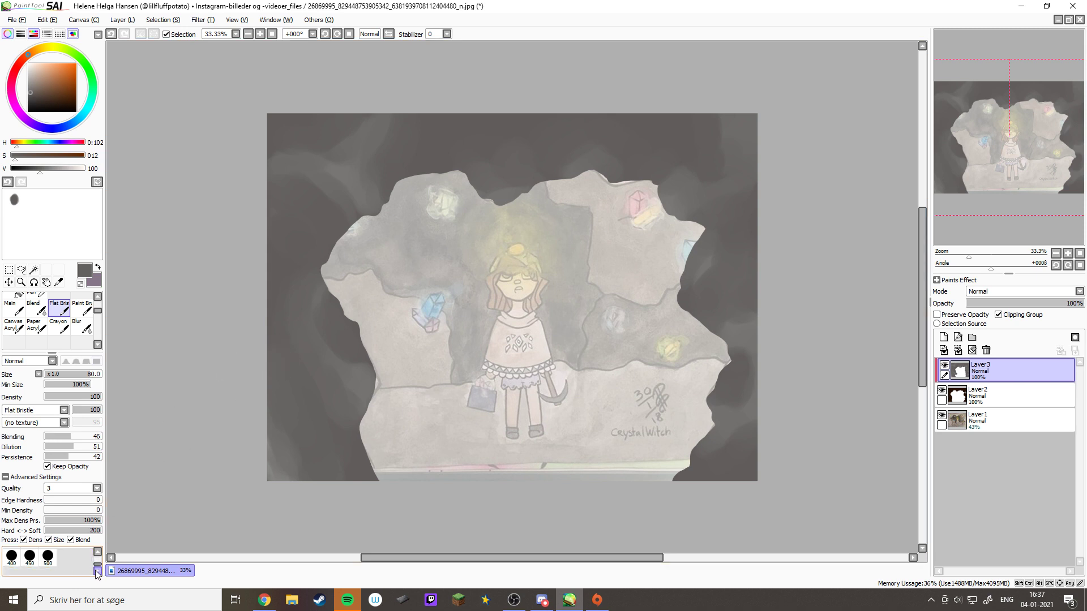
click(96, 553)
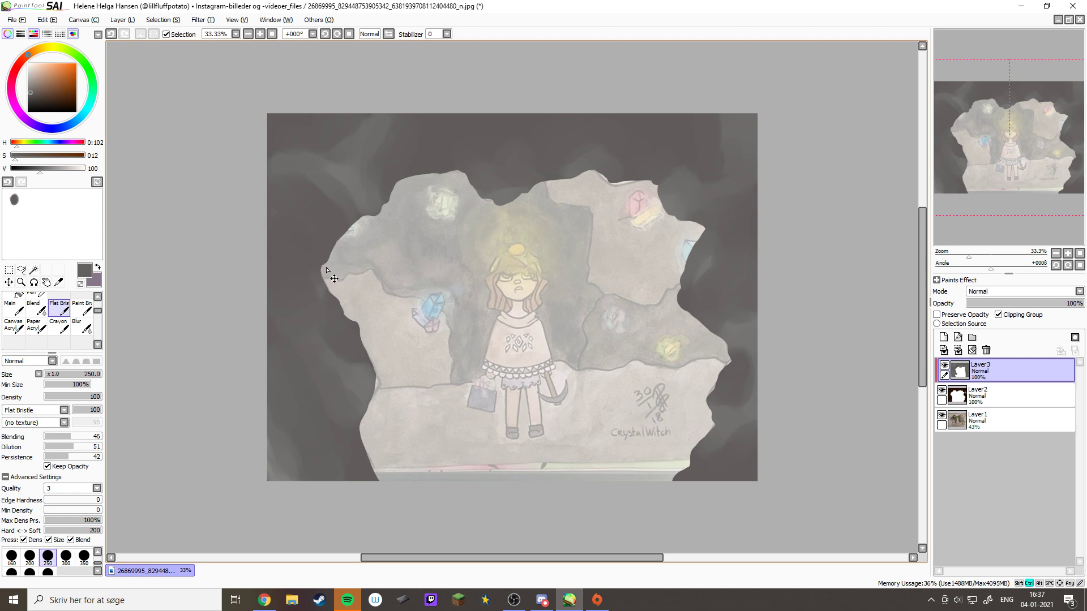
alt+click(362, 382)
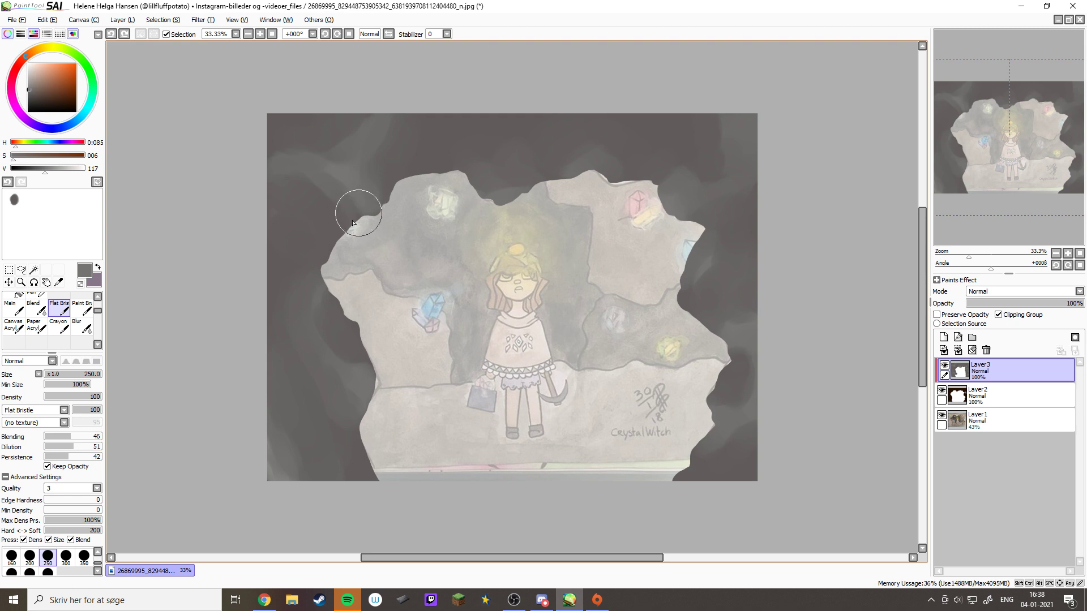
Reduce the Flat Bristle brush to size 120 and add gray strokes to the upper-left and left wall
click(98, 552)
click(79, 562)
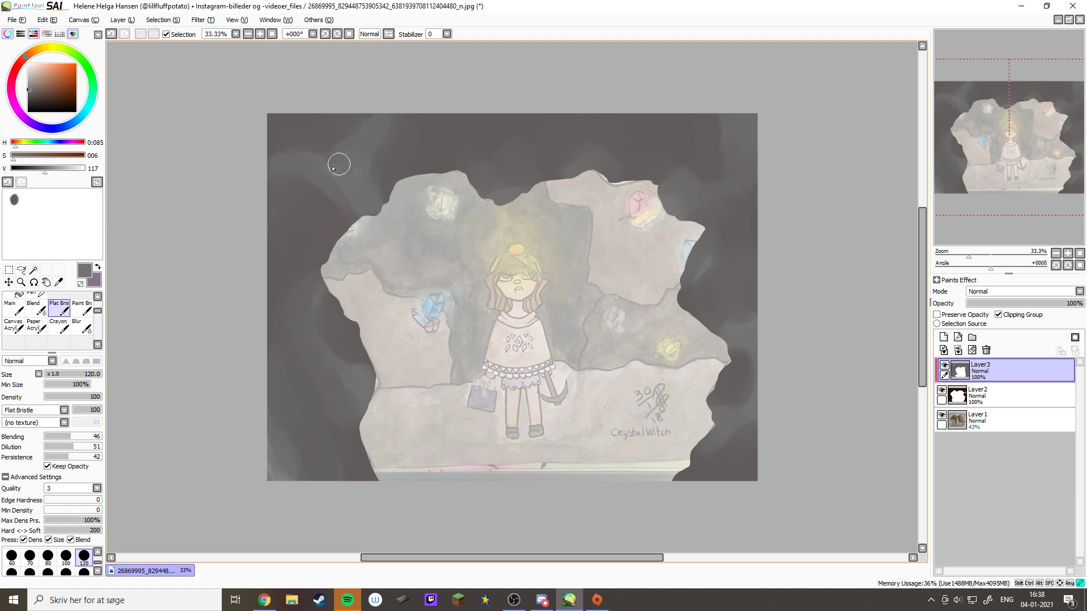
alt+click(405, 144)
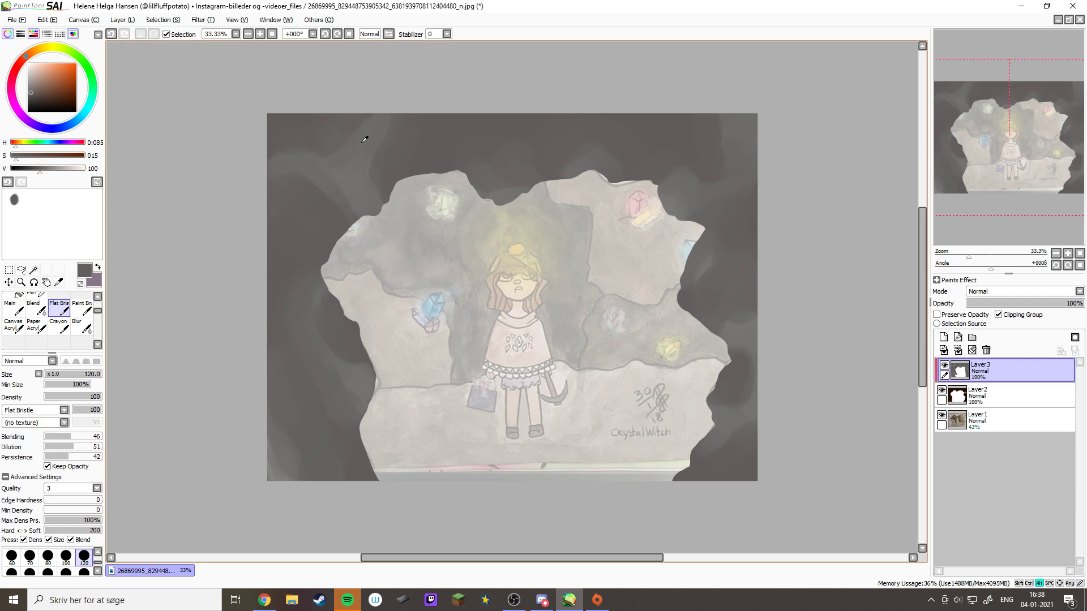
alt+click(324, 118)
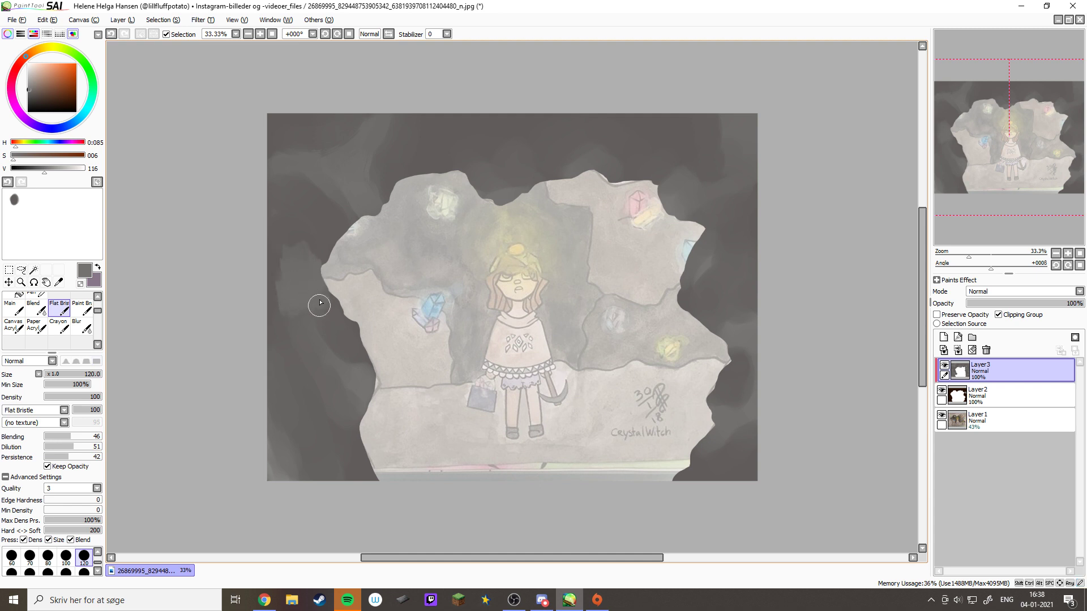
alt+click(329, 238)
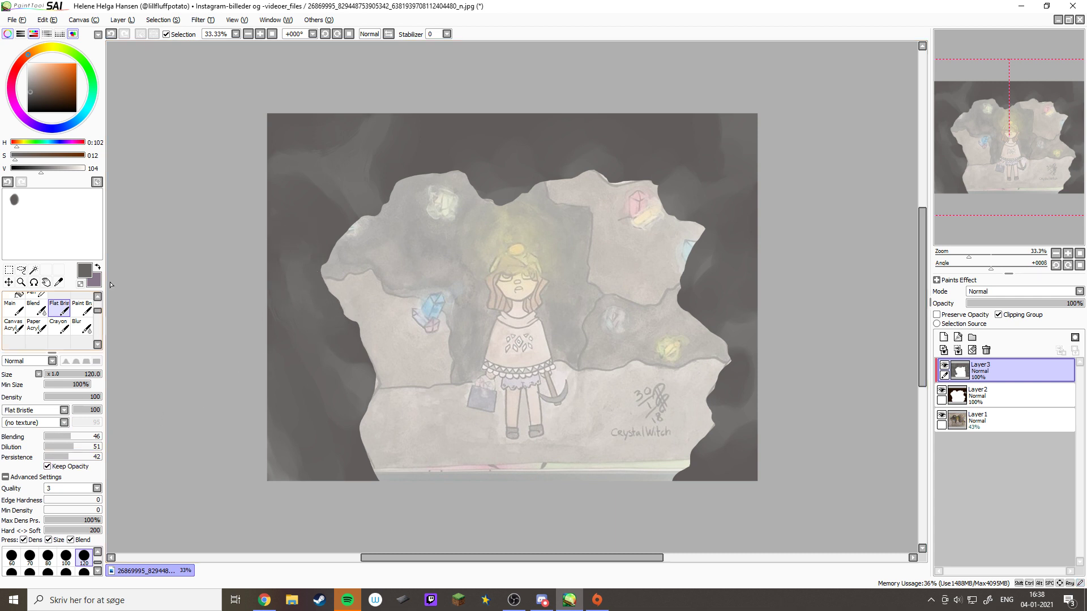
Return to the size 250 Paint Brush and blend sampled gray tones over the upper-left and left wall
click(82, 308)
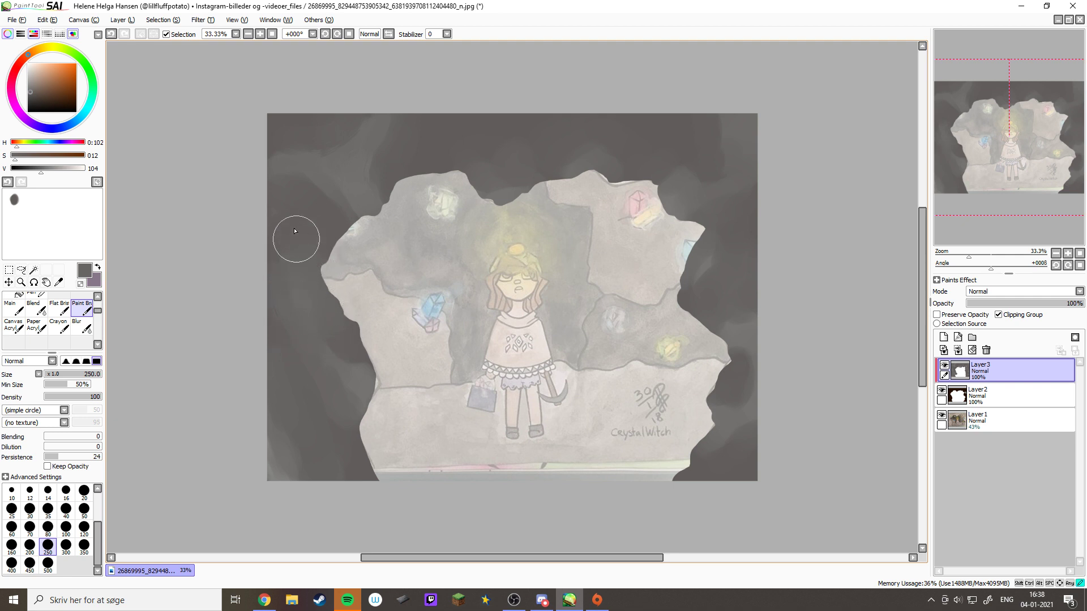
alt+click(354, 175)
drag(316, 245, 318, 250)
right_click(376, 193)
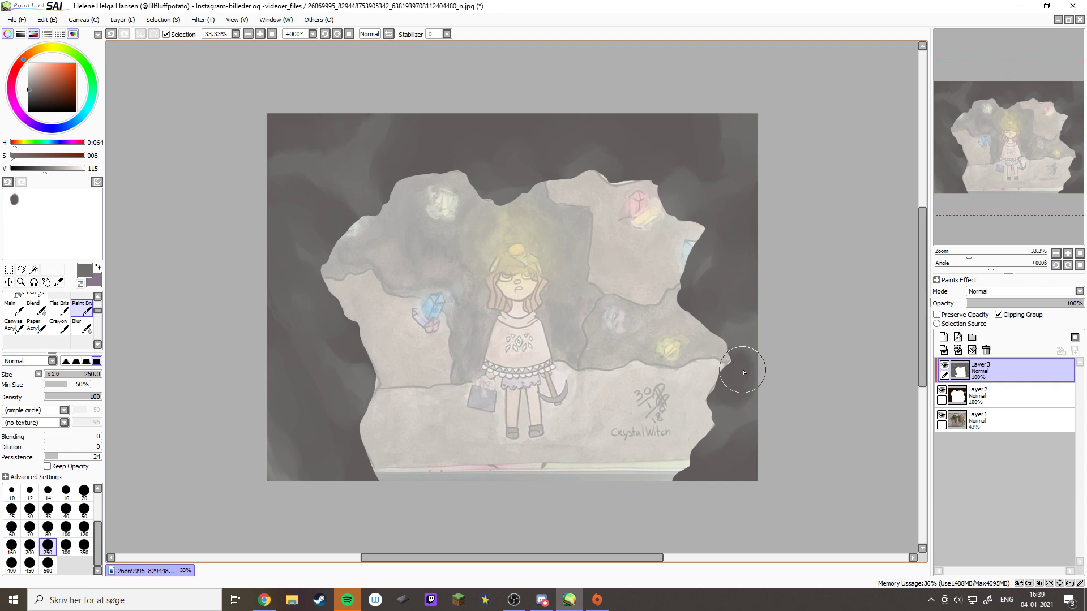
Preserve Layer2's opacity and repaint its cave wall base shape white with the size 500 Brush
click(997, 392)
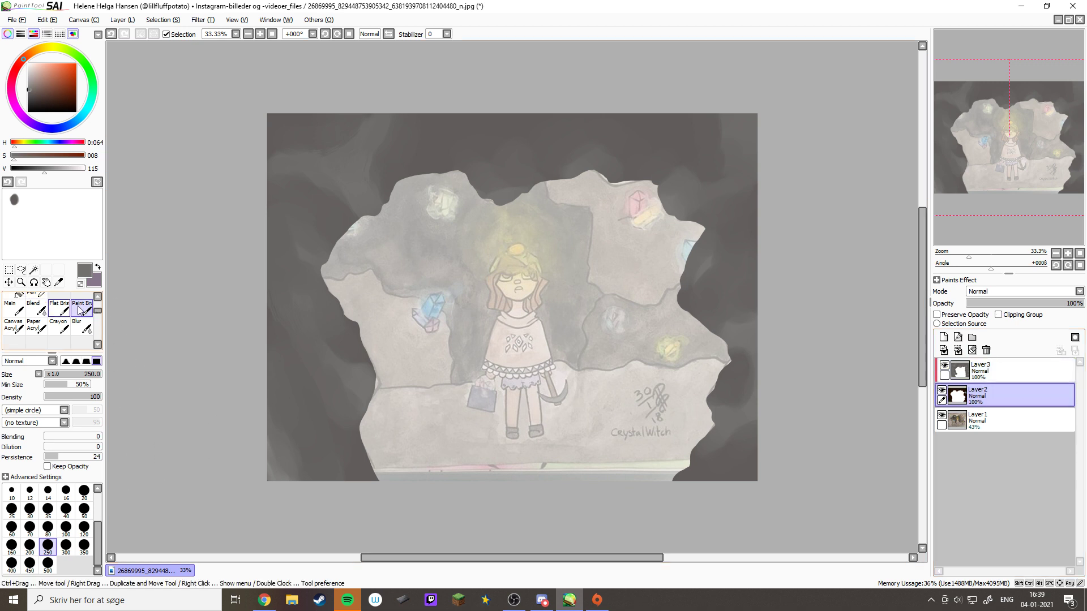
click(98, 296)
click(59, 300)
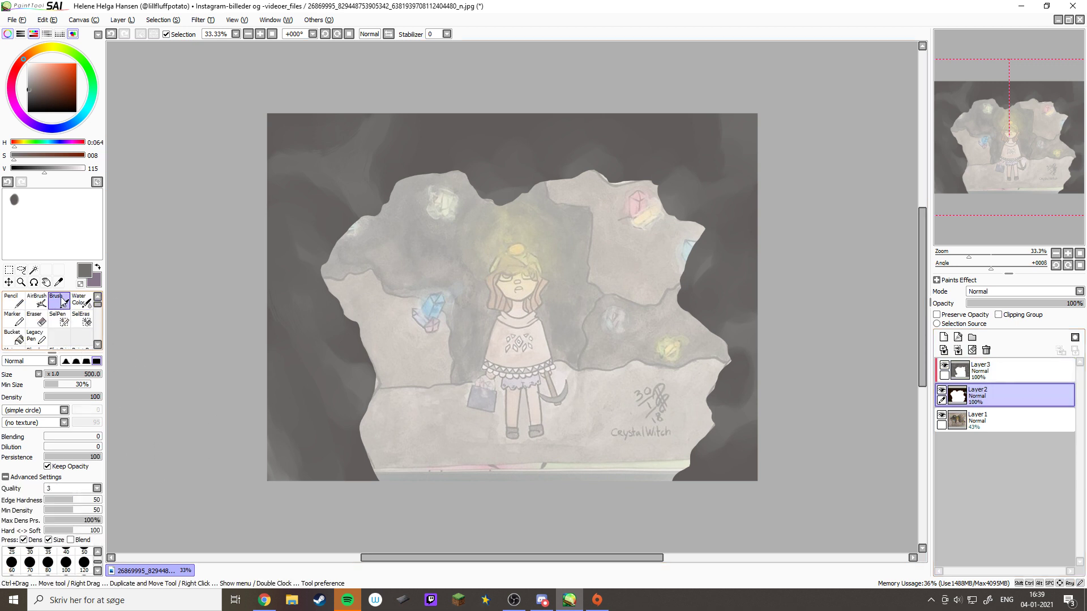
click(27, 64)
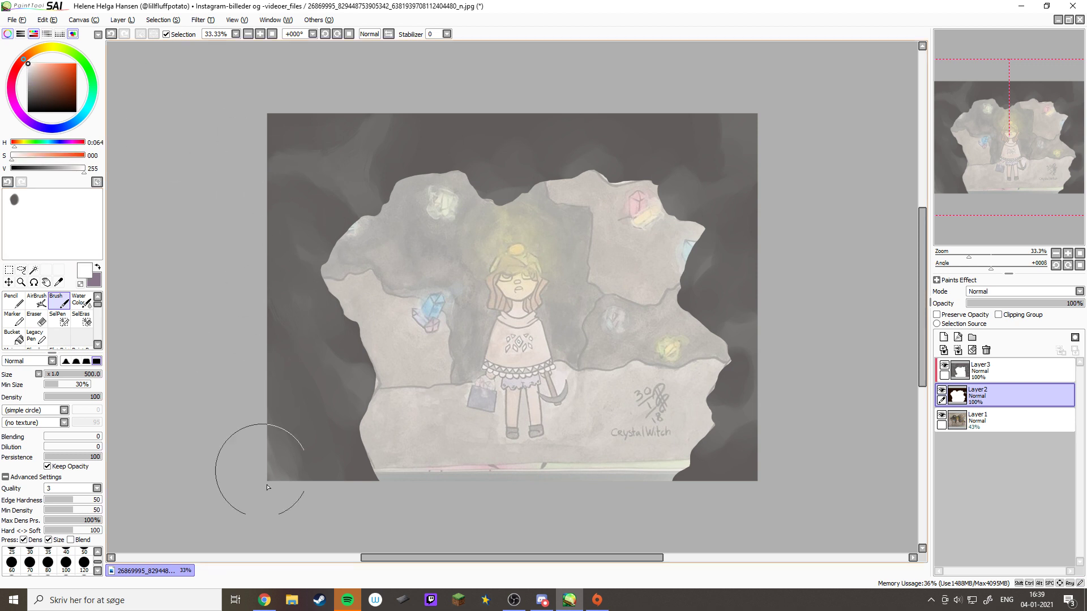
mouse_move(269, 430)
mouse_down()
mouse_move(311, 426)
mouse_move(279, 331)
mouse_move(365, 386)
mouse_move(377, 355)
mouse_up()
key(ctrl+z)
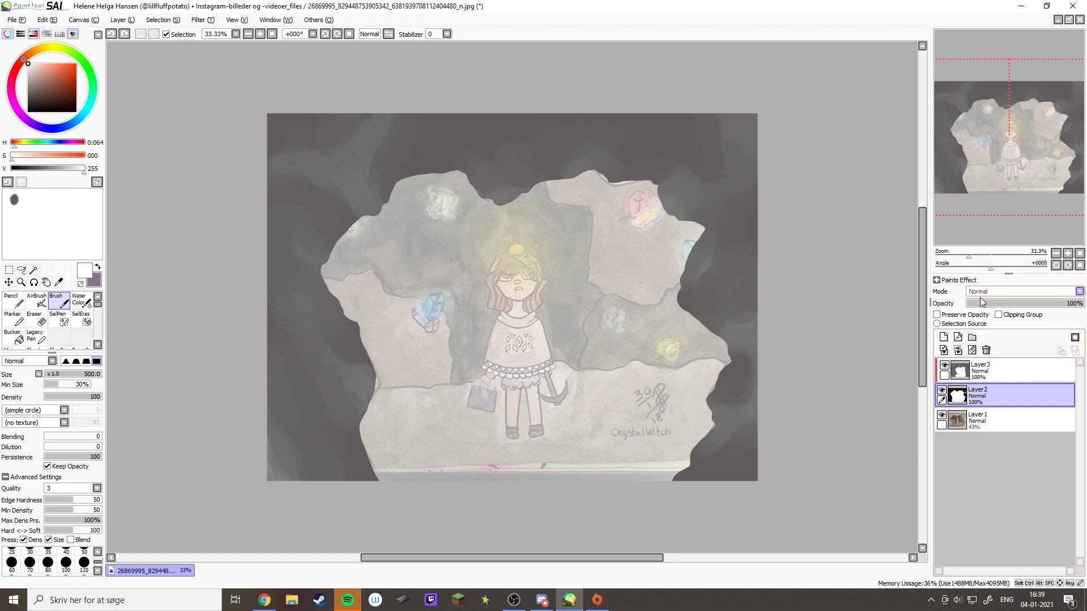
click(937, 315)
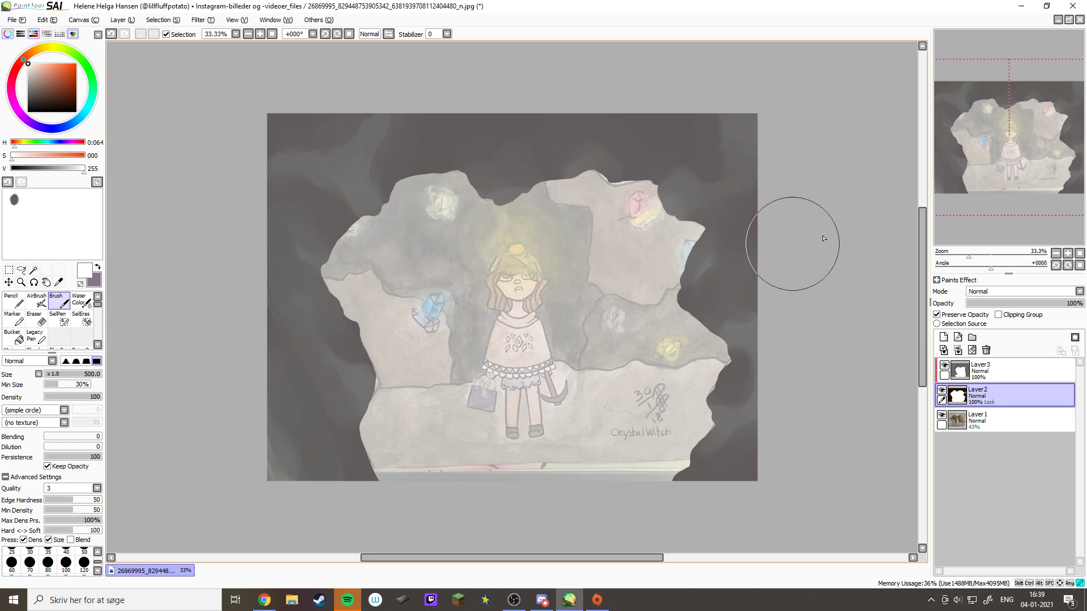
mouse_move(658, 425)
mouse_down()
mouse_move(767, 387)
mouse_move(739, 476)
mouse_move(766, 463)
mouse_up()
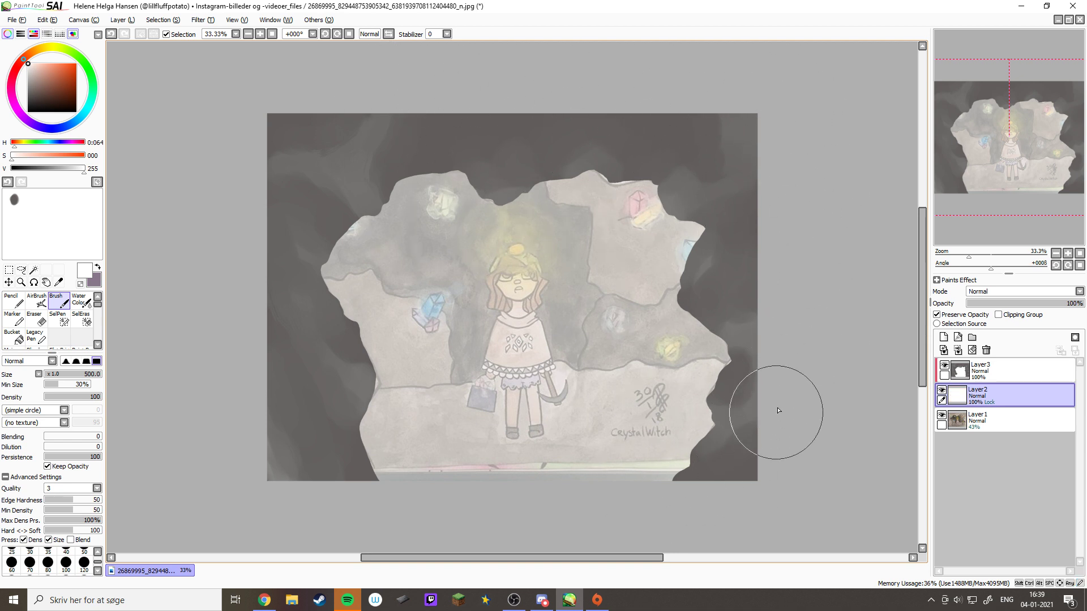
Try a lower opacity for Layer3 and restore it to 100%
click(1013, 370)
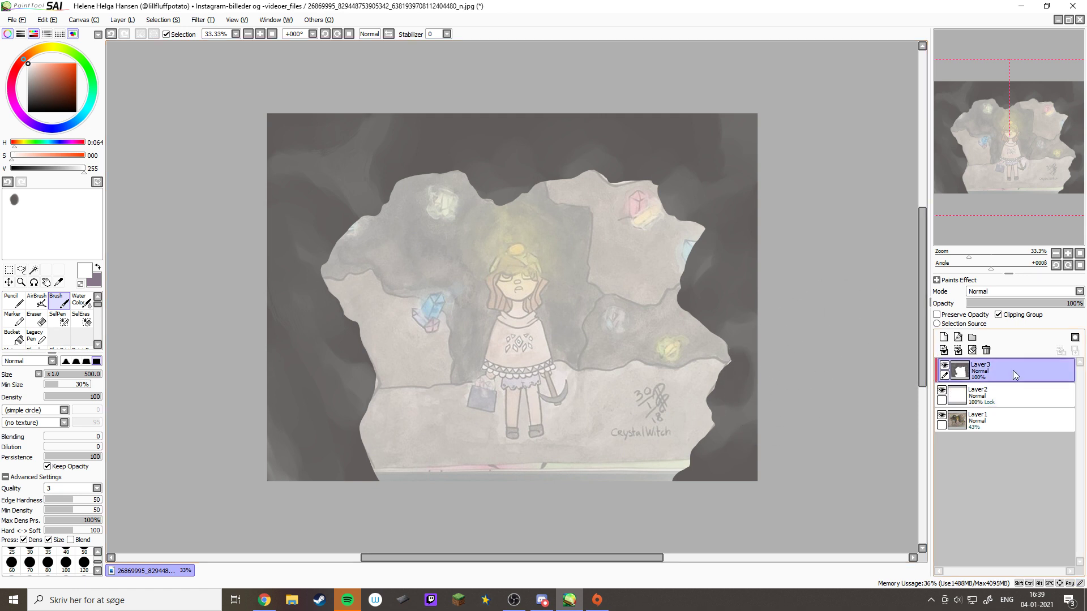
click(1049, 303)
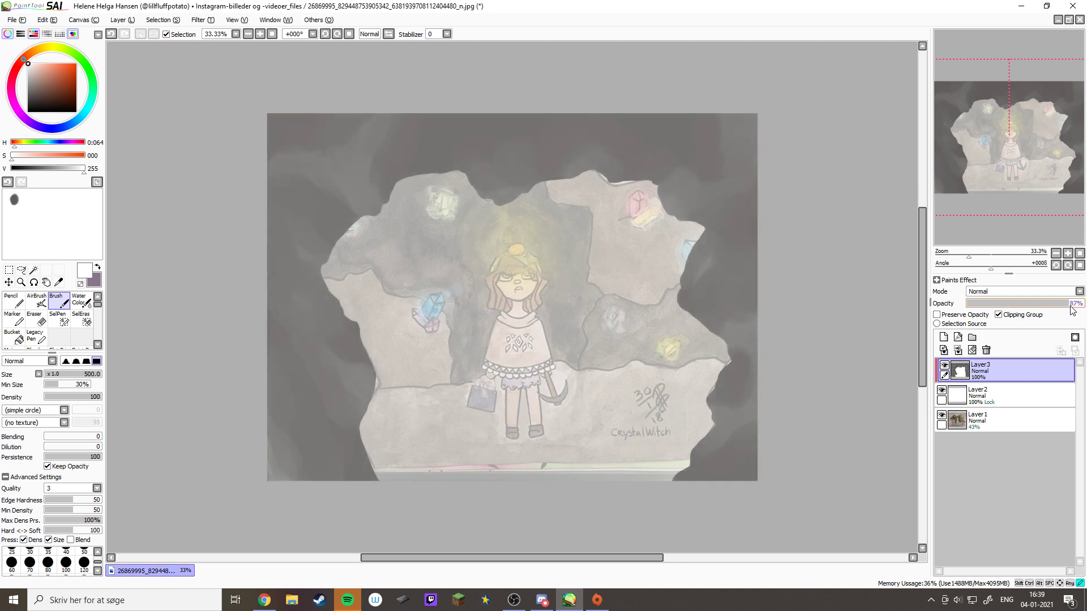
mouse_move(1074, 310)
mouse_down()
mouse_move(1060, 311)
mouse_move(1086, 314)
mouse_move(1084, 302)
mouse_up()
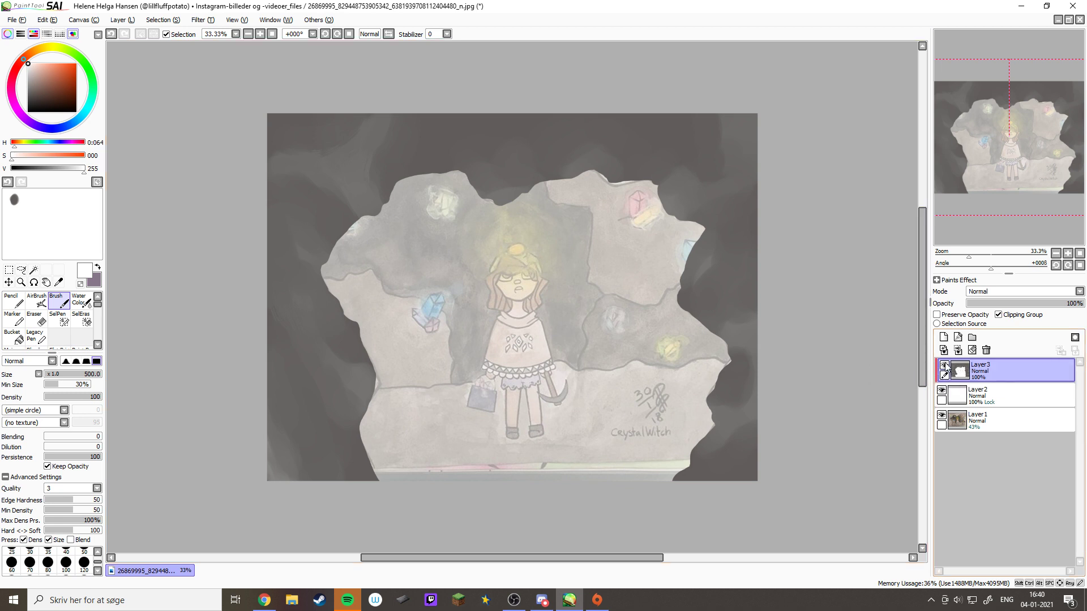
Add a new layer above Layer3, clip it to the wall, and paint the whole wall area white
click(943, 337)
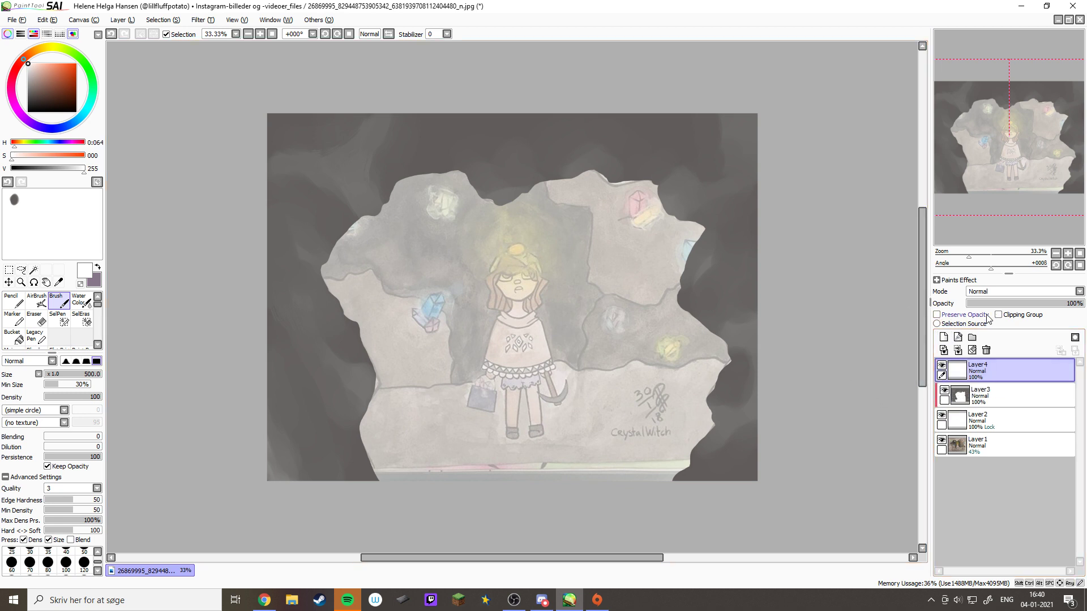
click(999, 315)
mouse_move(315, 503)
mouse_down()
mouse_move(363, 506)
mouse_move(227, 395)
mouse_move(374, 450)
mouse_move(229, 325)
mouse_move(349, 365)
mouse_move(239, 234)
mouse_move(316, 259)
mouse_move(275, 115)
mouse_move(328, 128)
mouse_move(347, 194)
mouse_move(403, 230)
mouse_move(449, 195)
mouse_move(502, 189)
mouse_move(613, 81)
mouse_move(784, 96)
mouse_move(754, 165)
mouse_move(662, 288)
mouse_move(669, 347)
mouse_move(770, 390)
mouse_move(774, 427)
mouse_move(804, 464)
mouse_up()
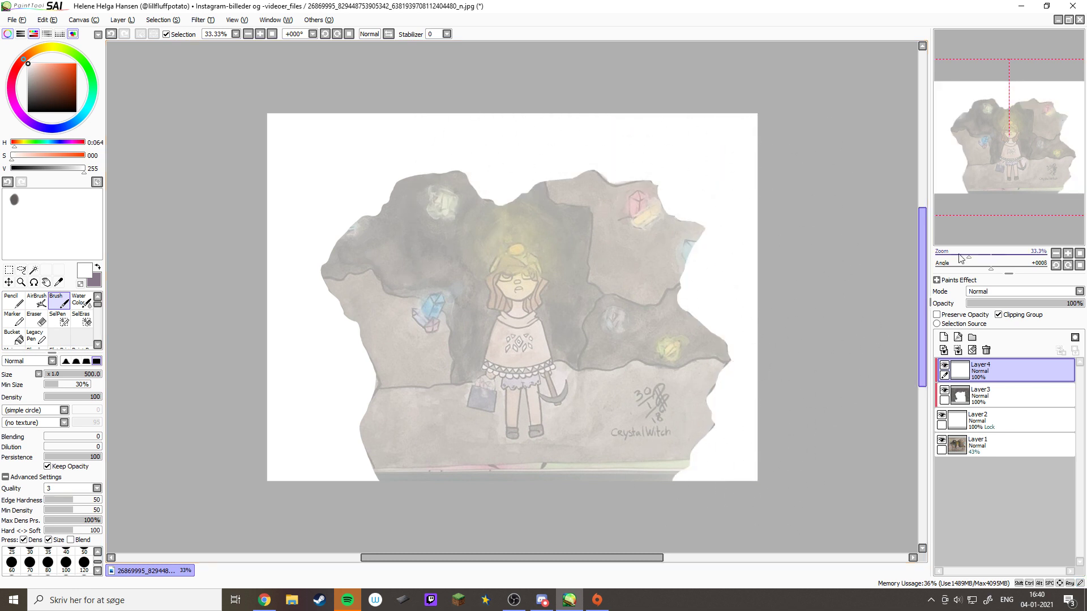
Try the Multiply, Screen, Overlay, Luminosity, Shade, Lumi & Shade and Binary Color blend modes on the clipped white Layer4
click(1054, 287)
click(1041, 310)
click(1038, 290)
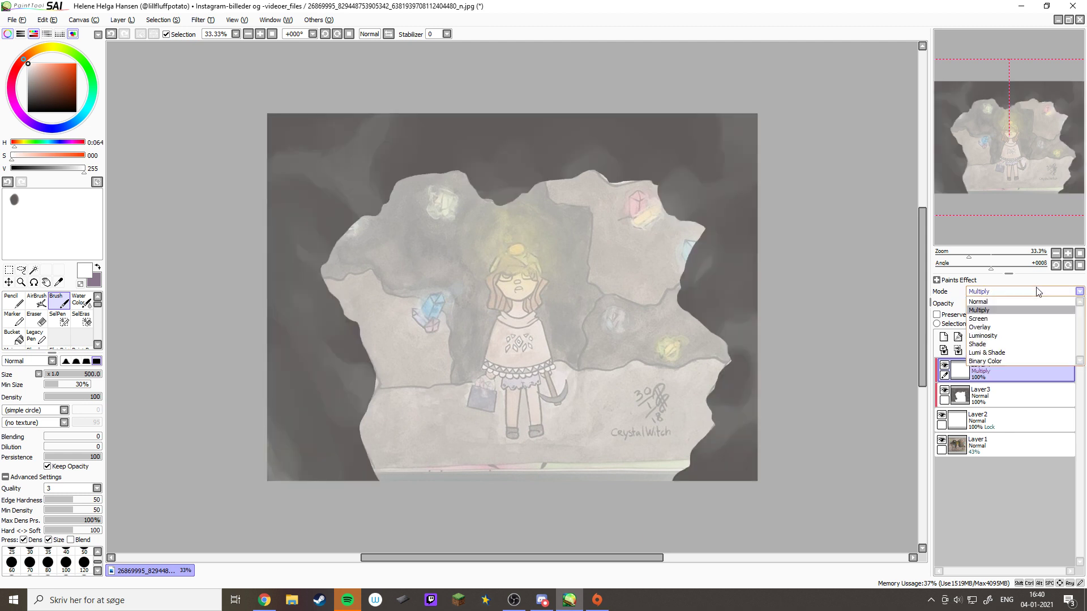
click(1013, 319)
click(1017, 294)
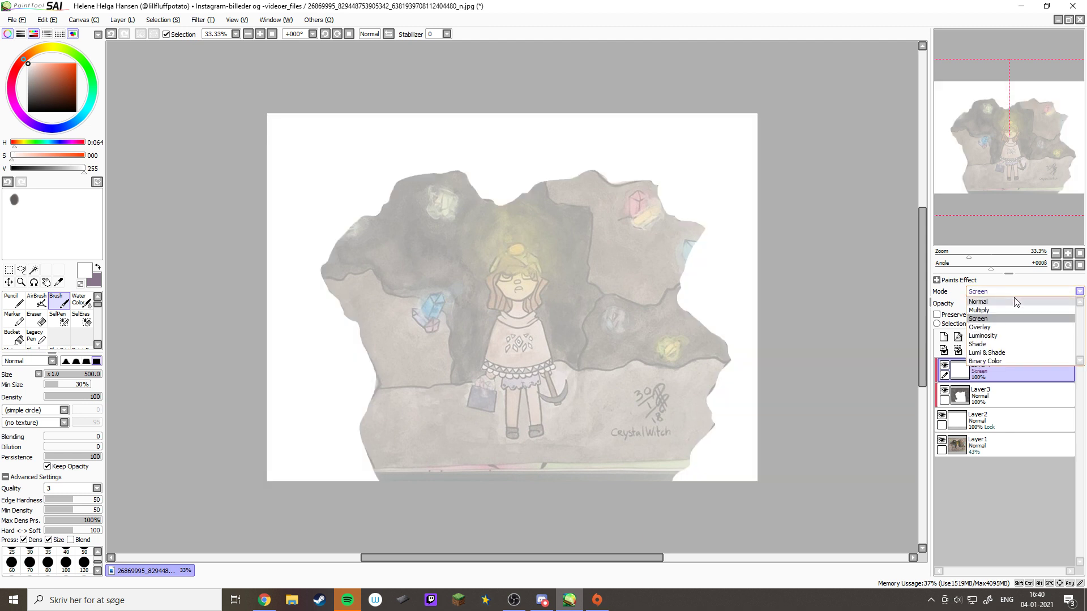
click(1001, 327)
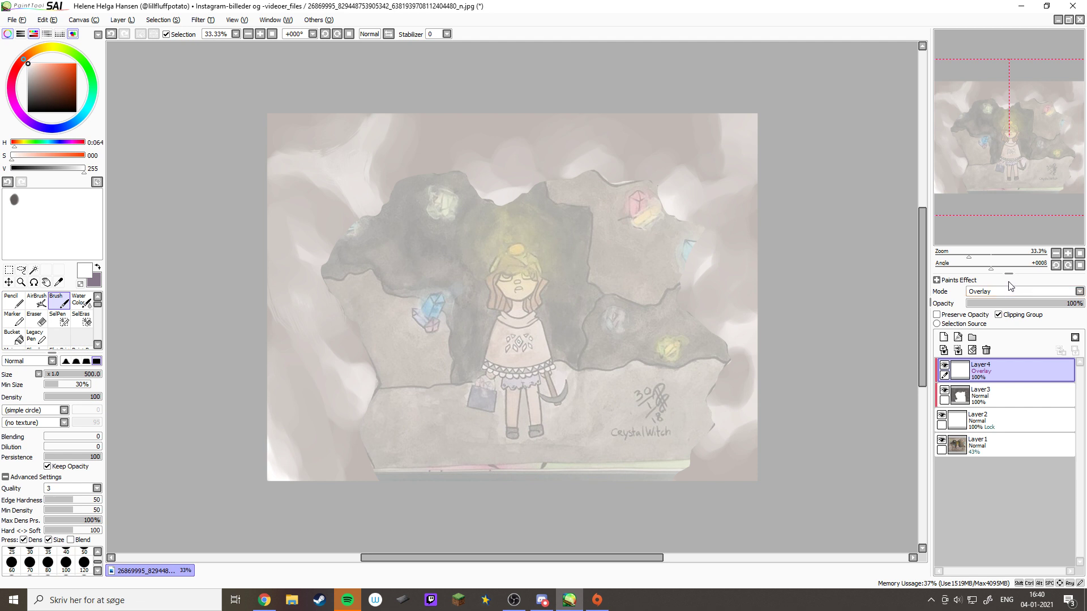
click(1008, 291)
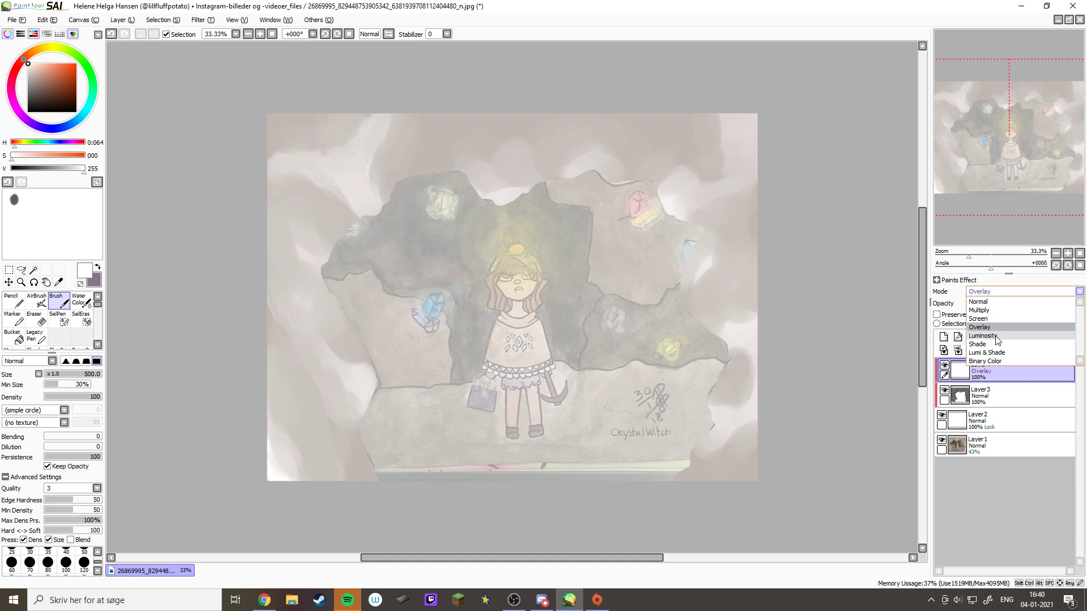
click(999, 336)
click(1011, 292)
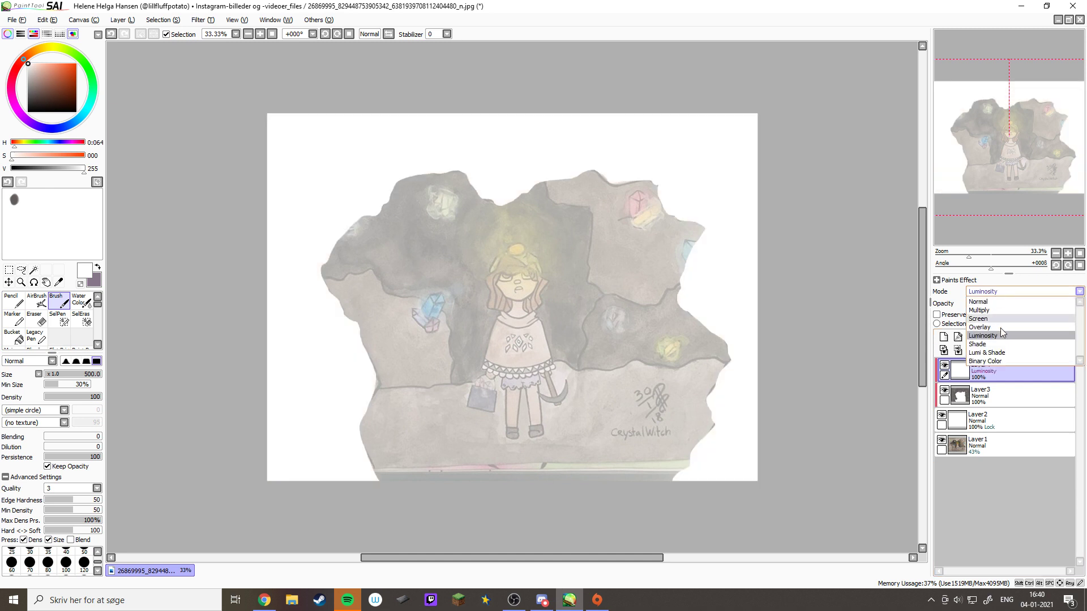
click(998, 344)
click(1011, 292)
click(991, 351)
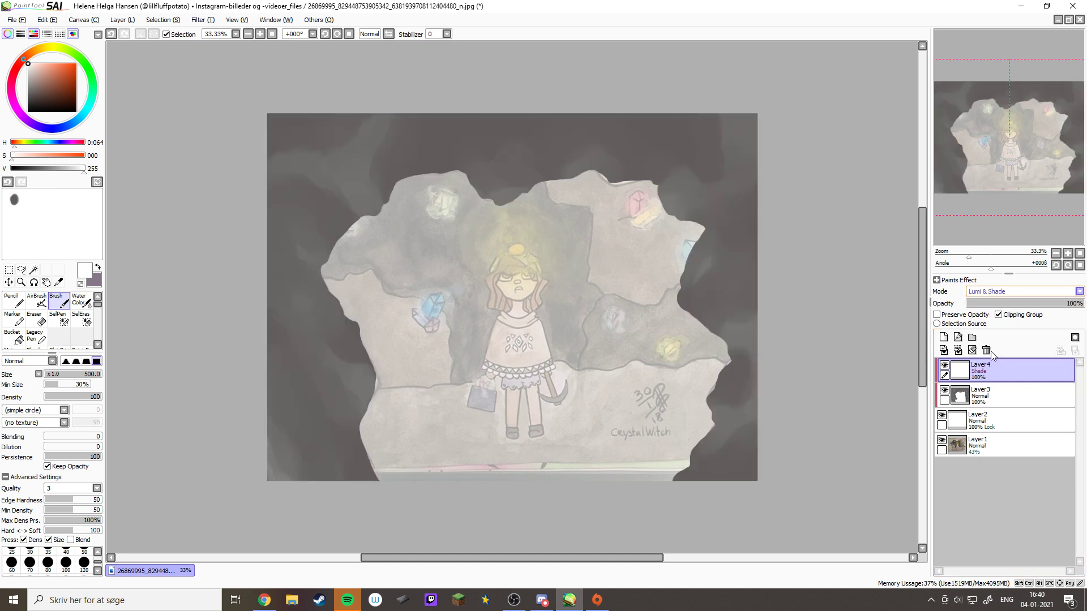
click(1011, 290)
click(1006, 325)
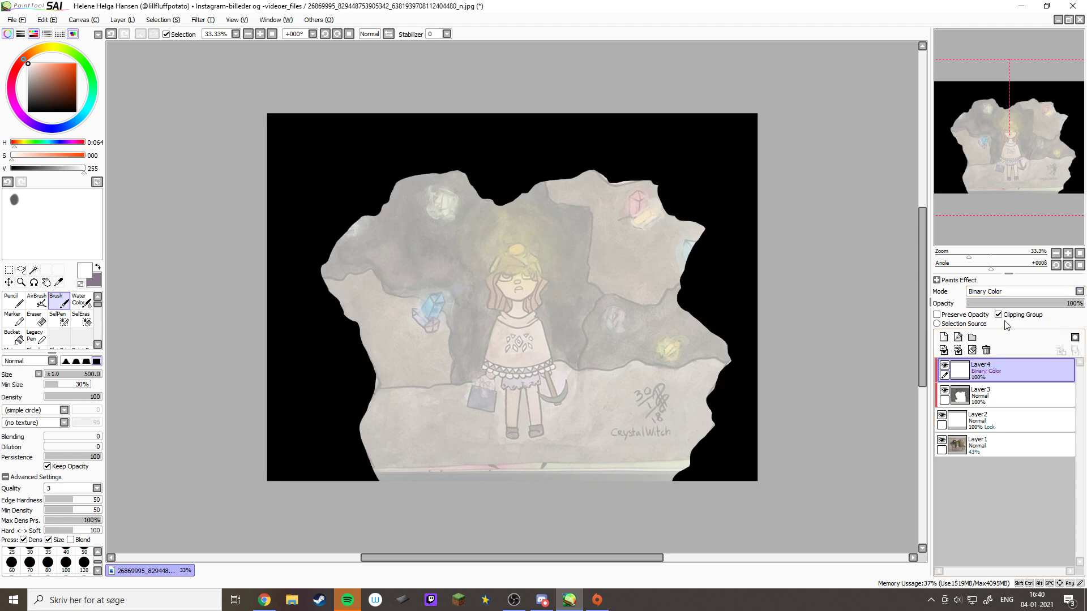
Set the clipped white Layer4 to Overlay and lower its opacity to 25%
click(1022, 289)
click(1002, 333)
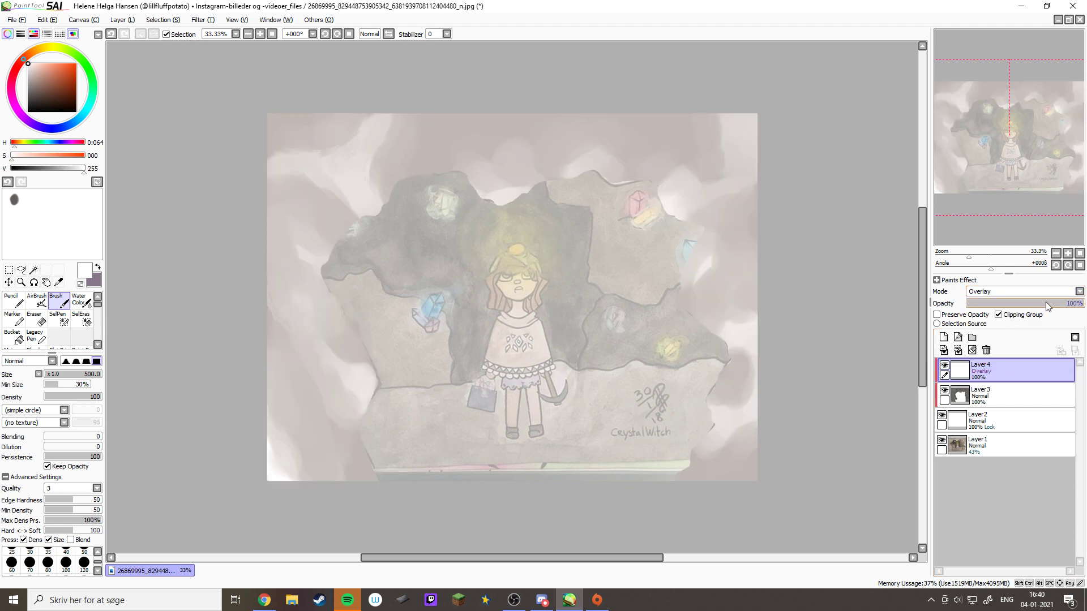
click(1058, 303)
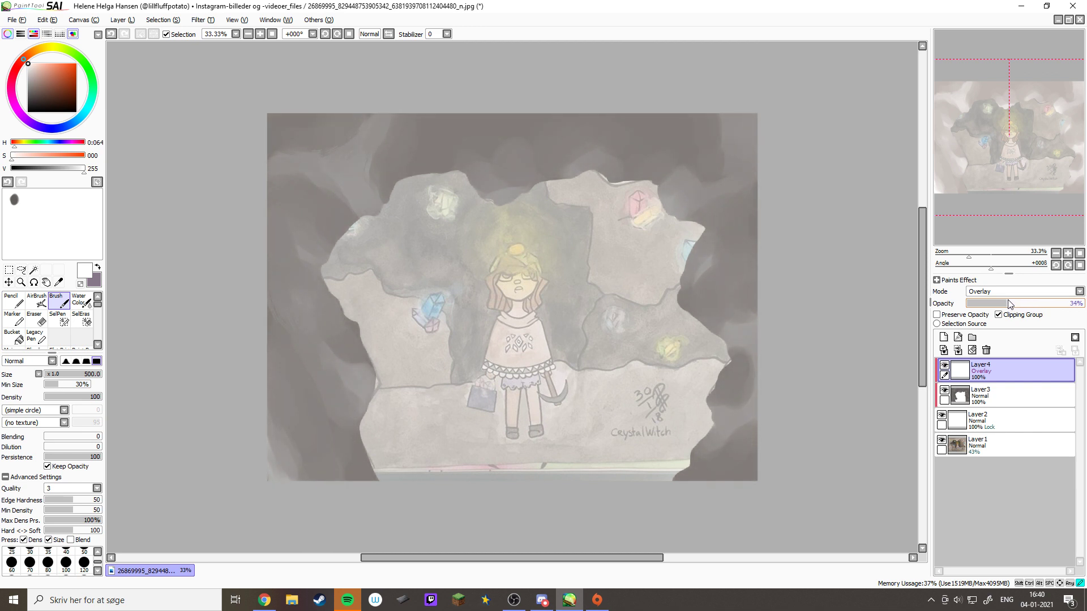
drag(1003, 303, 957, 297)
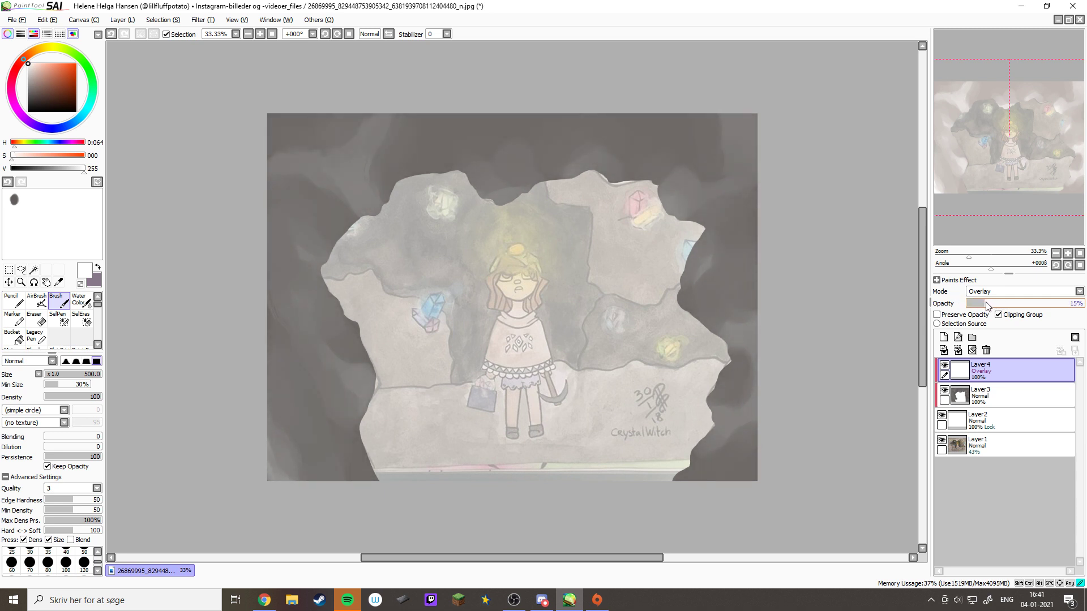
drag(991, 306, 987, 310)
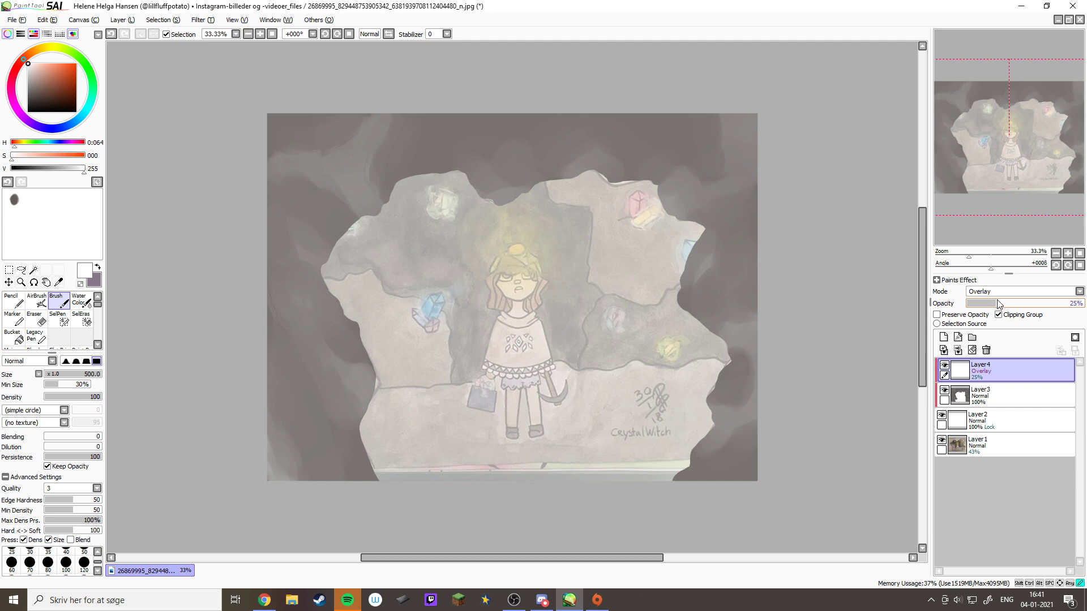
Delete the clipped white layer and add a new layer directly above the Layer1 reference photo
click(971, 351)
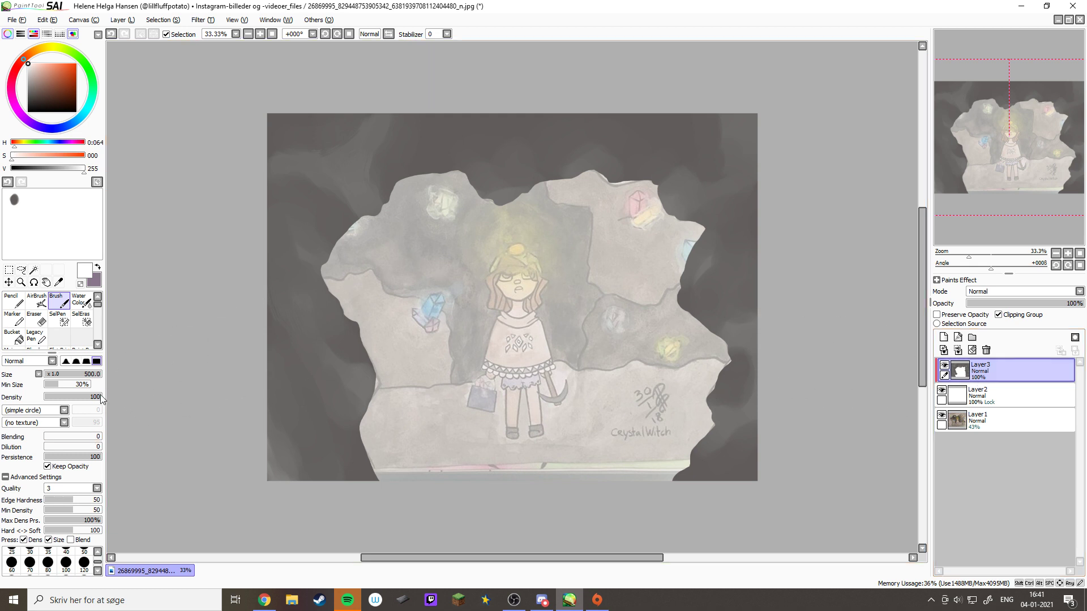
scroll(92, 341, down, 2)
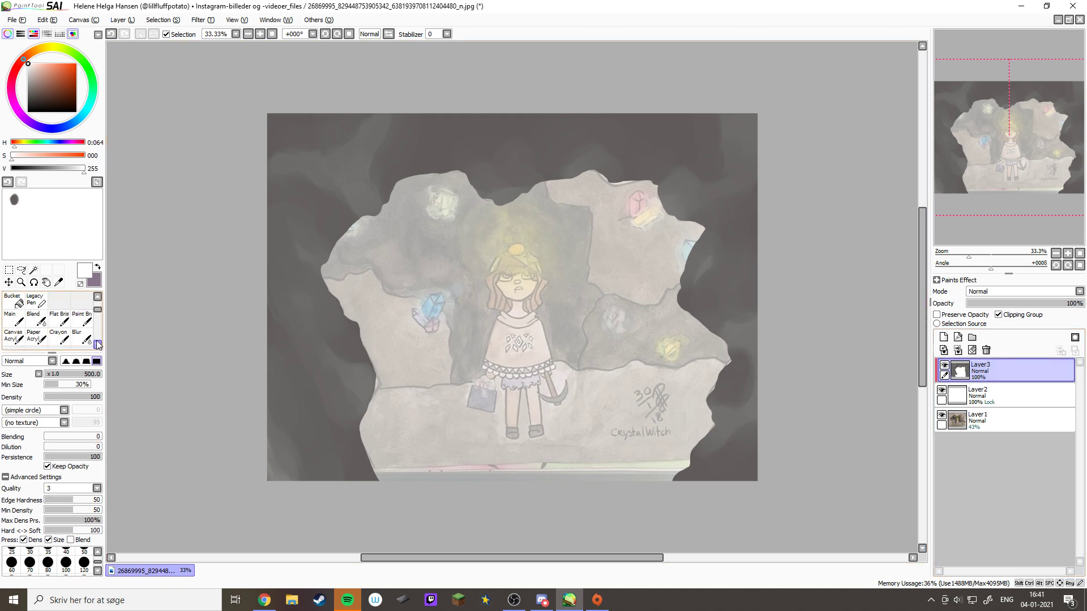
click(87, 321)
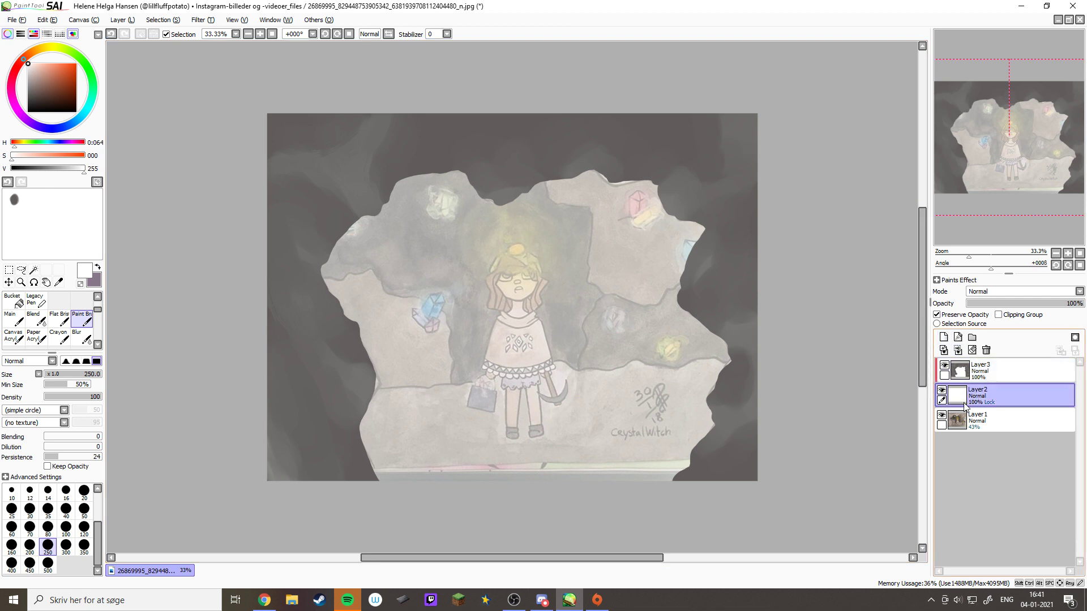
click(984, 420)
click(942, 337)
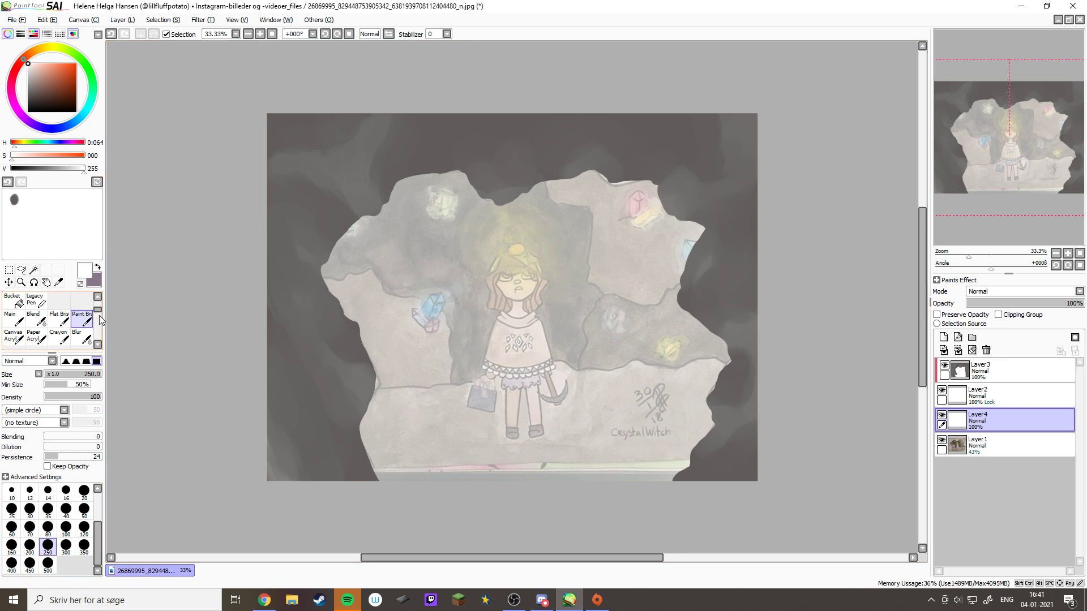
Choose the Brush at size 14 and set the stabilizer to S-2
scroll(100, 306, up, 2)
click(57, 301)
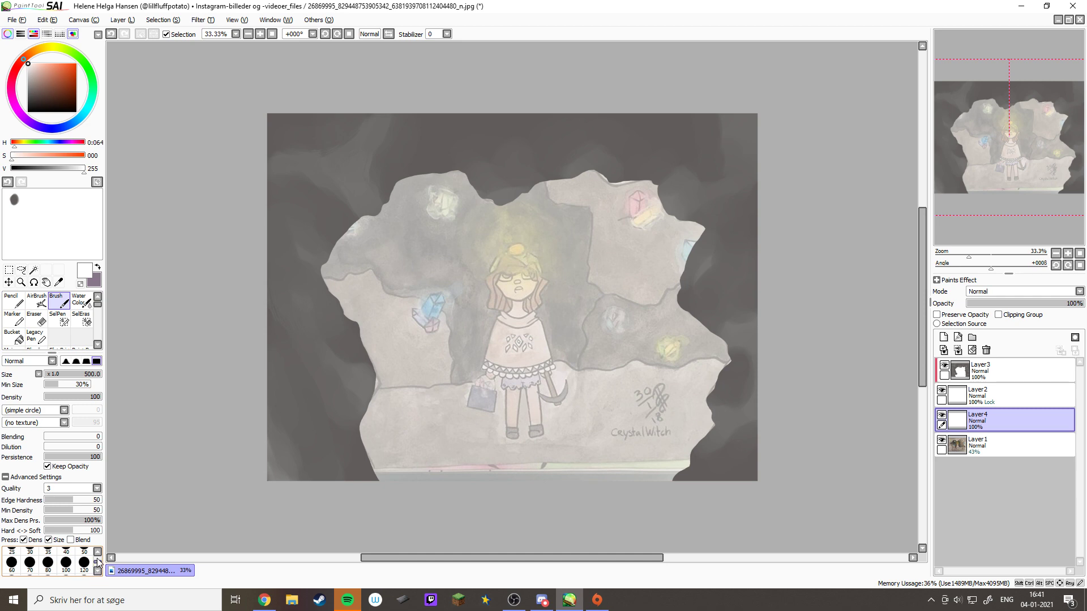
scroll(544, 362, up, 4)
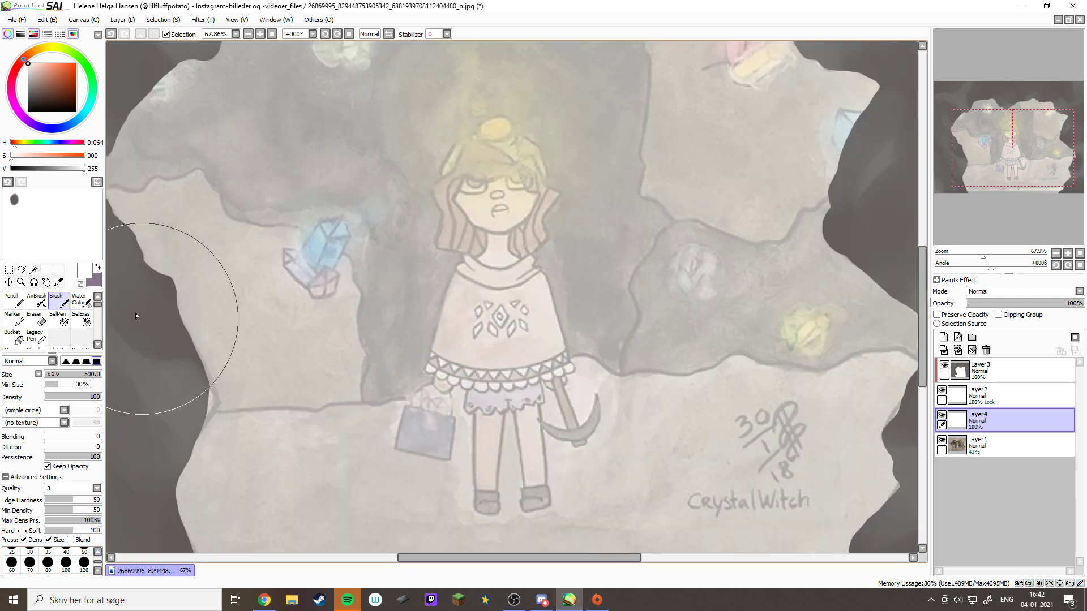
click(97, 552)
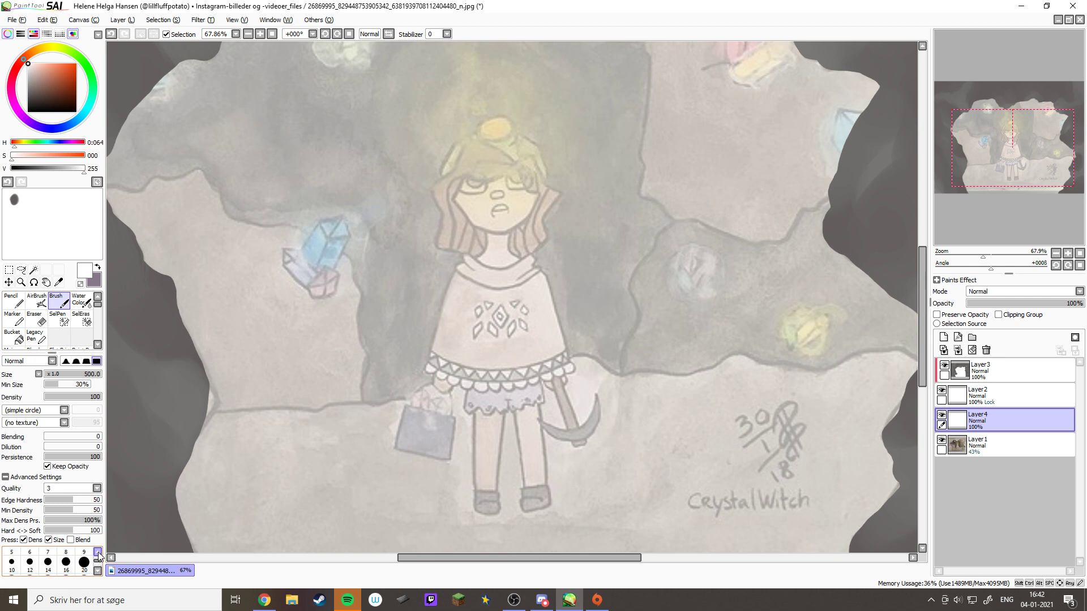
click(98, 552)
click(98, 571)
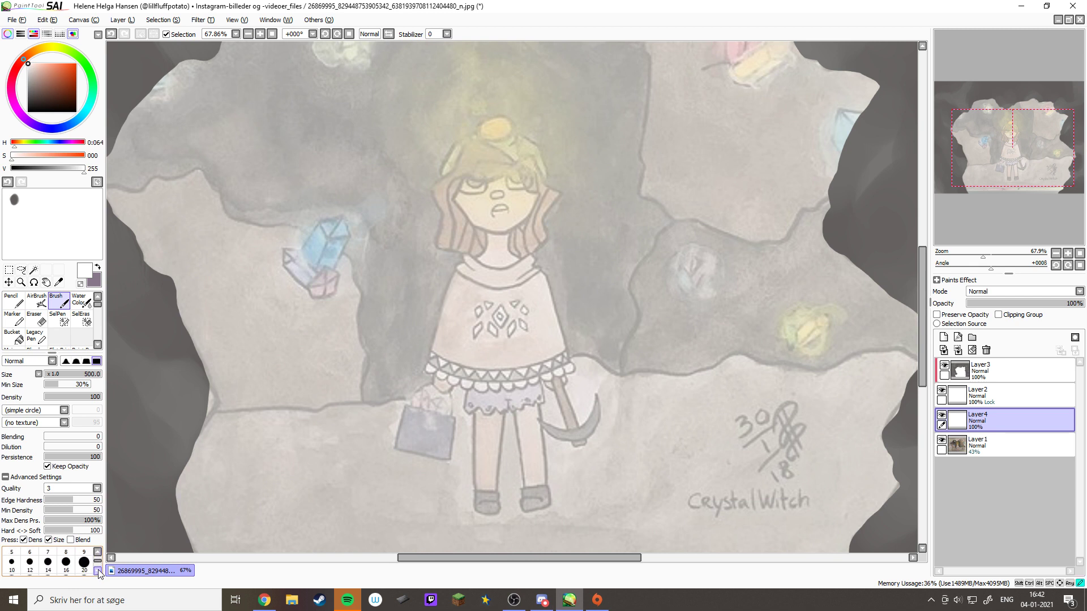
click(48, 563)
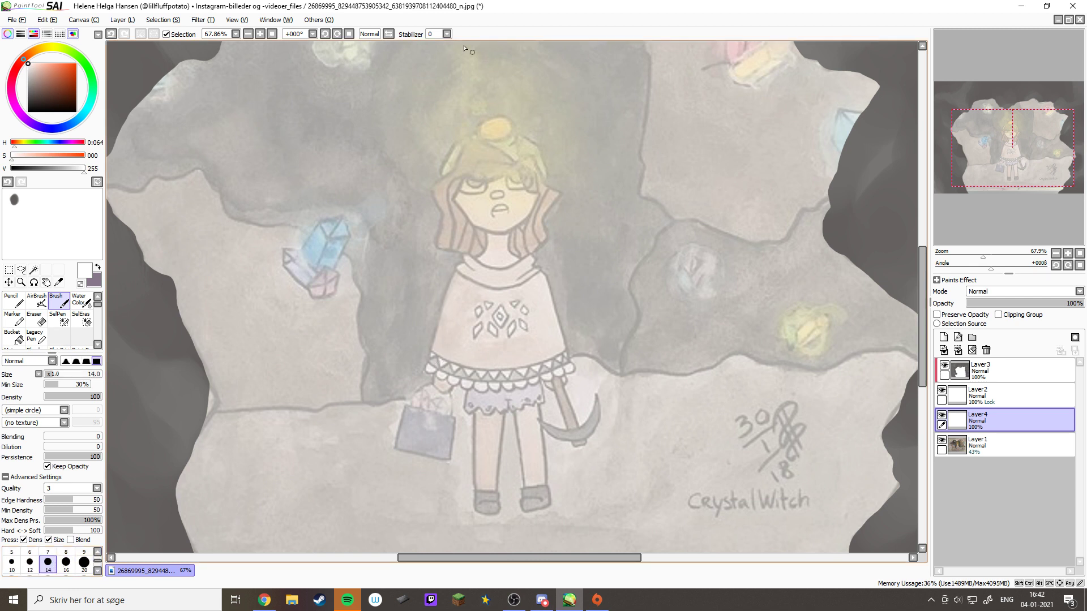
click(447, 34)
click(437, 191)
Set the color to black and try the fringe line from the witch's hair parting, undoing the test strokes
drag(401, 99, 623, 508)
drag(544, 275, 546, 307)
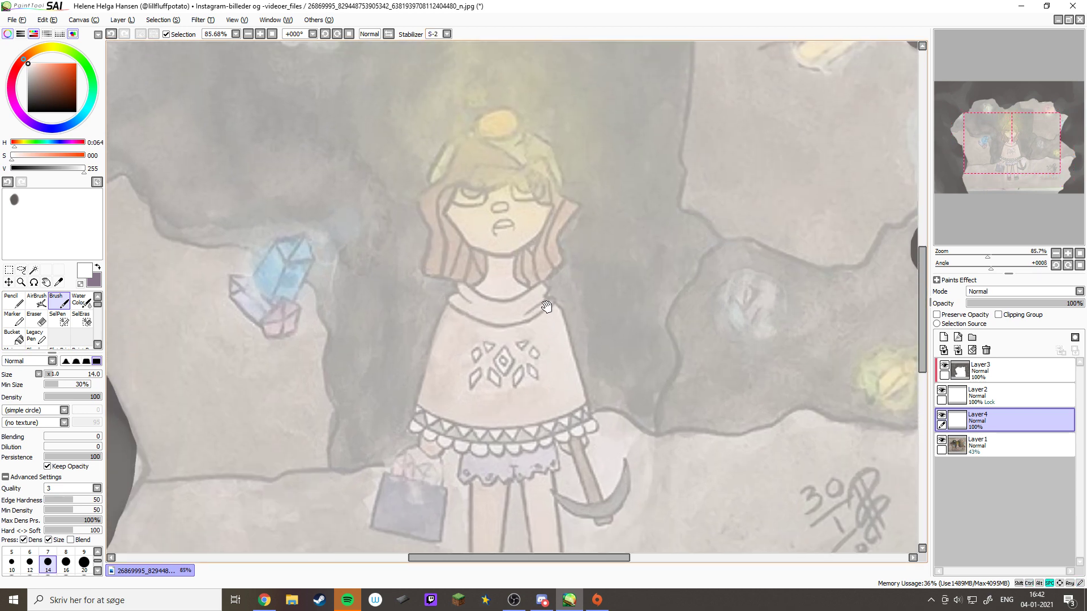
mouse_move(530, 357)
mouse_down()
mouse_move(544, 264)
mouse_move(525, 367)
mouse_up()
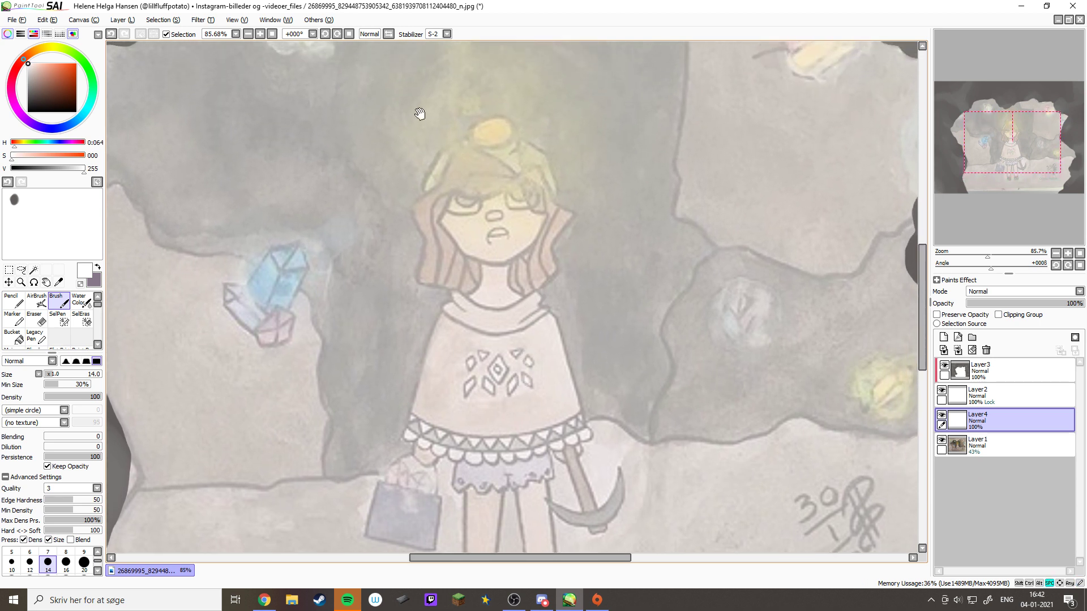
drag(391, 106, 578, 344)
drag(547, 368, 507, 373)
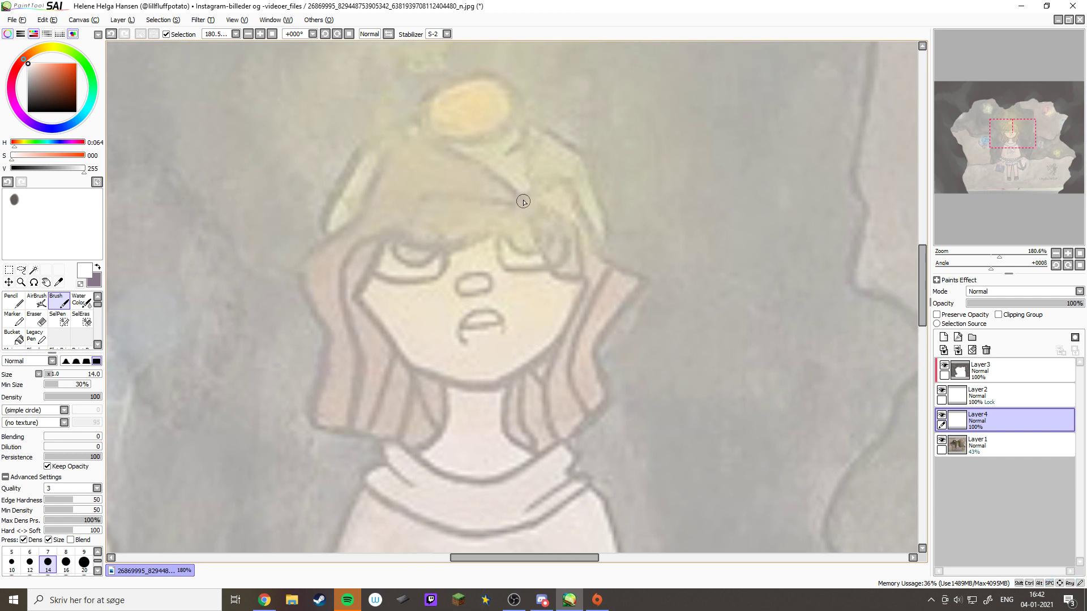
drag(523, 199, 546, 261)
key(ctrl+z)
drag(40, 97, 26, 114)
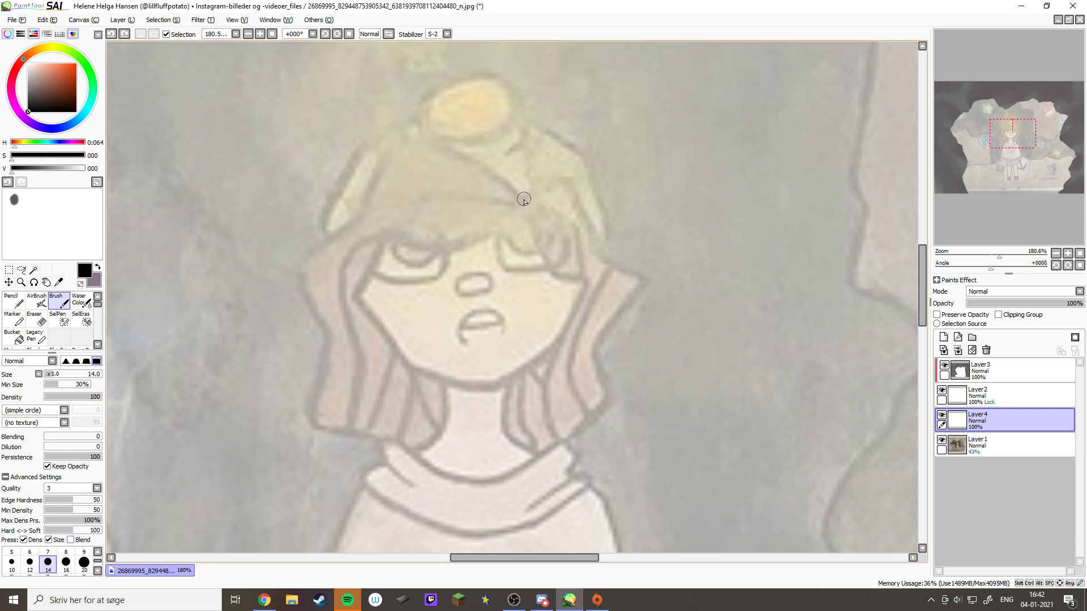
mouse_move(524, 199)
mouse_down()
mouse_move(531, 243)
mouse_move(583, 284)
mouse_move(578, 293)
mouse_up()
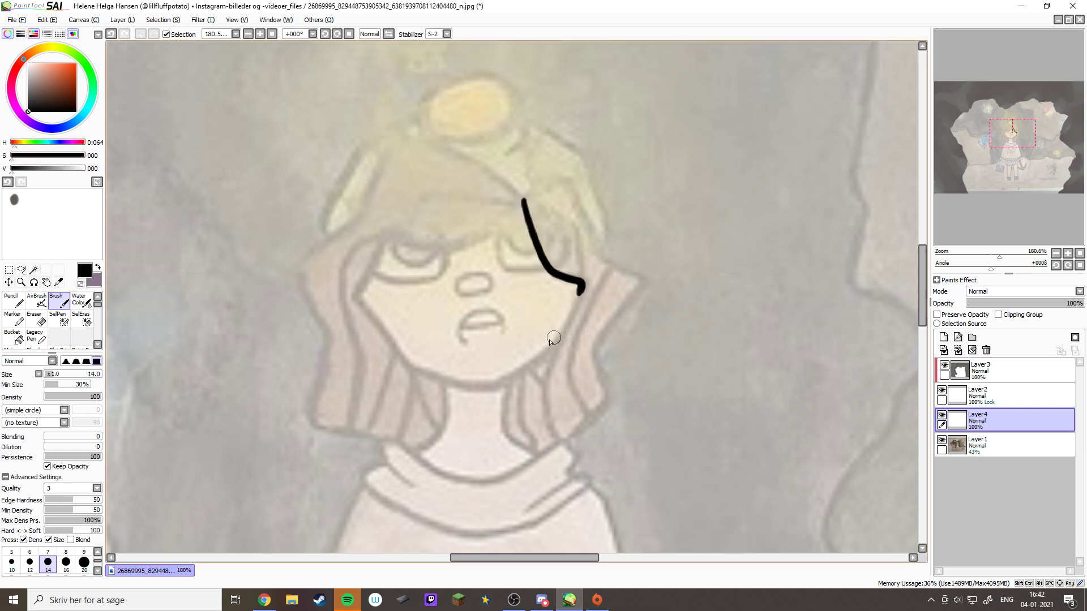
key(ctrl+z)
Switch to the Main brush and set its size to 12
click(97, 553)
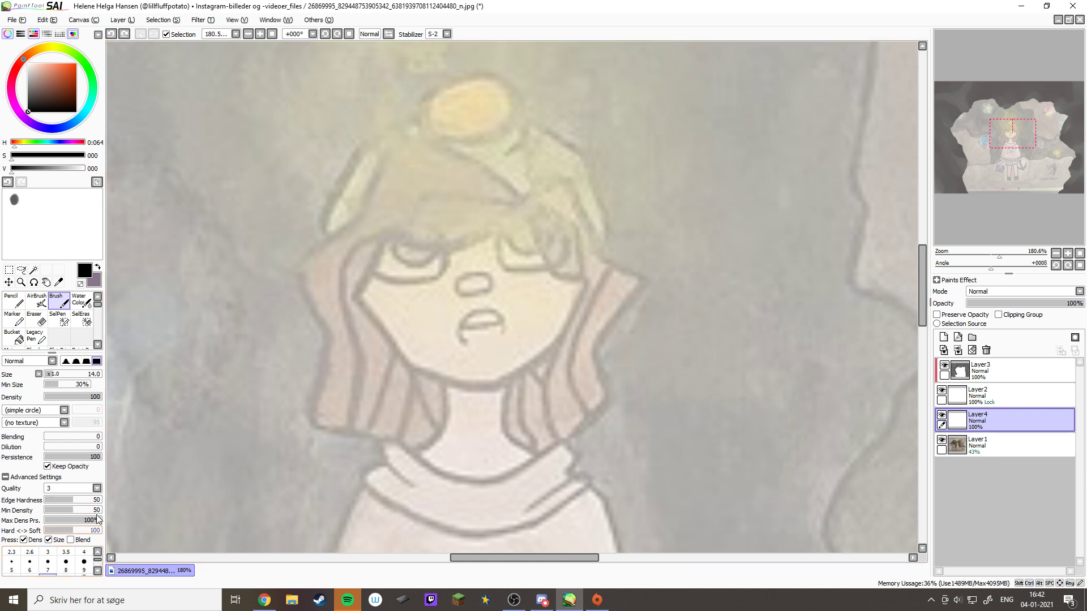
click(98, 344)
click(37, 339)
click(13, 338)
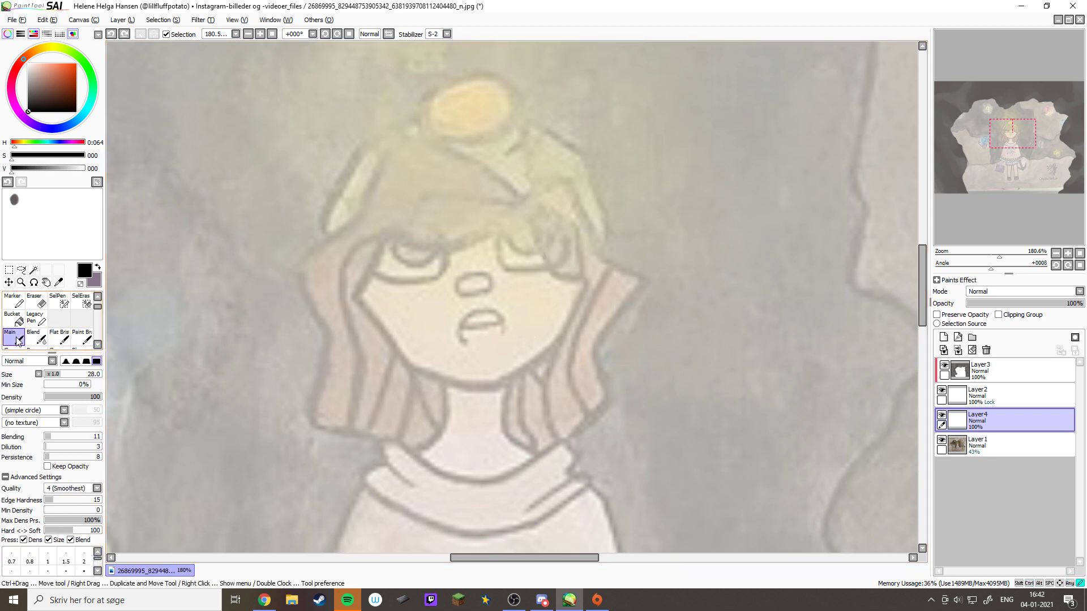
click(97, 570)
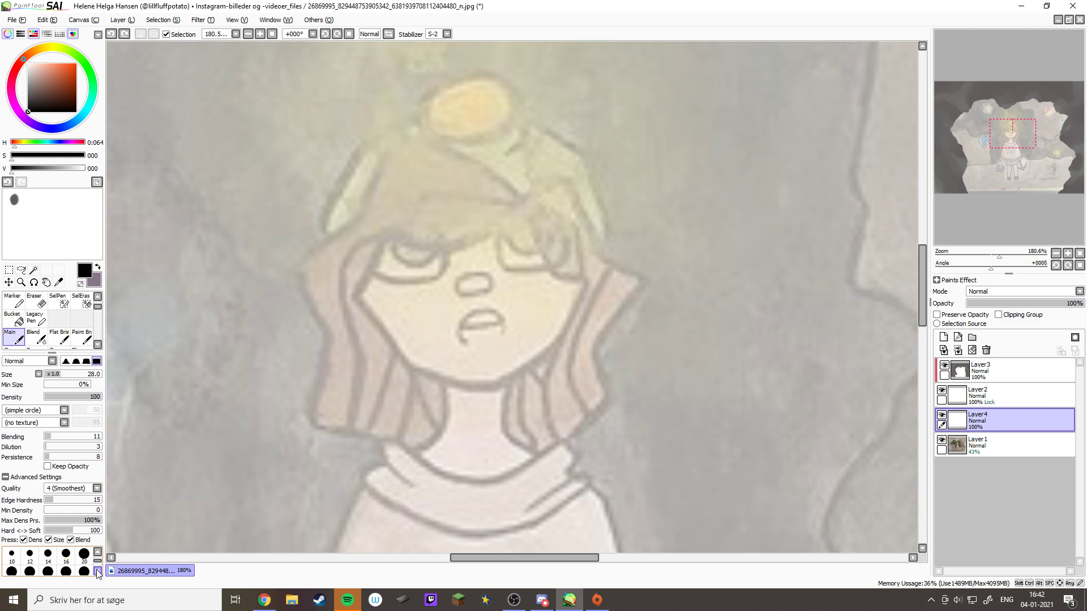
click(97, 570)
click(29, 555)
Draw the black hair line from the parting across one eye and down beside the face to the collar
mouse_move(525, 208)
mouse_down()
mouse_move(543, 254)
mouse_move(583, 288)
mouse_up()
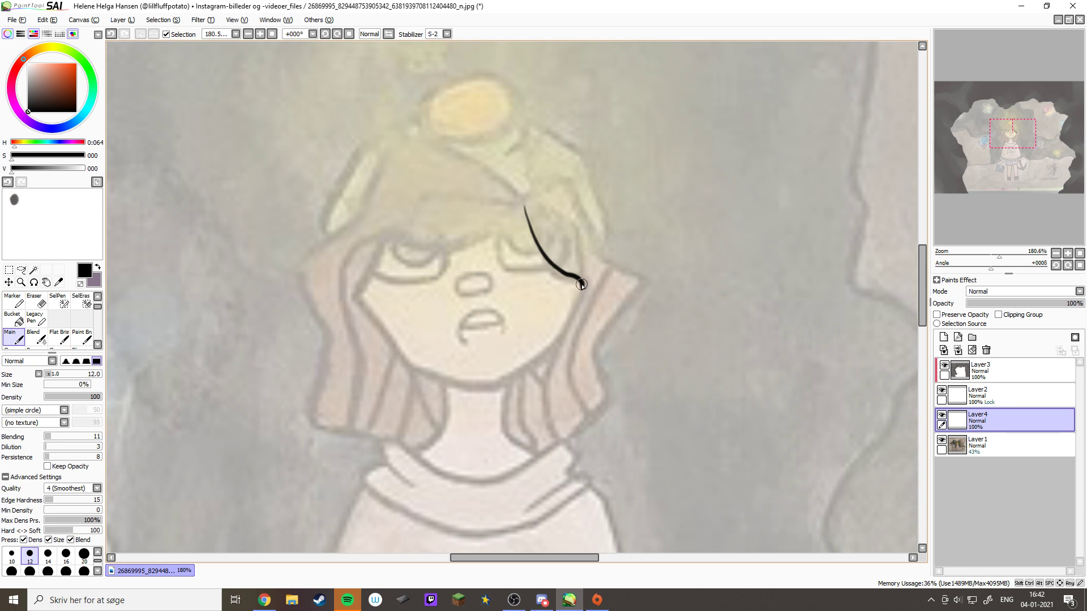
key(ctrl+z)
mouse_move(524, 201)
mouse_down()
mouse_move(545, 259)
mouse_move(581, 300)
mouse_up()
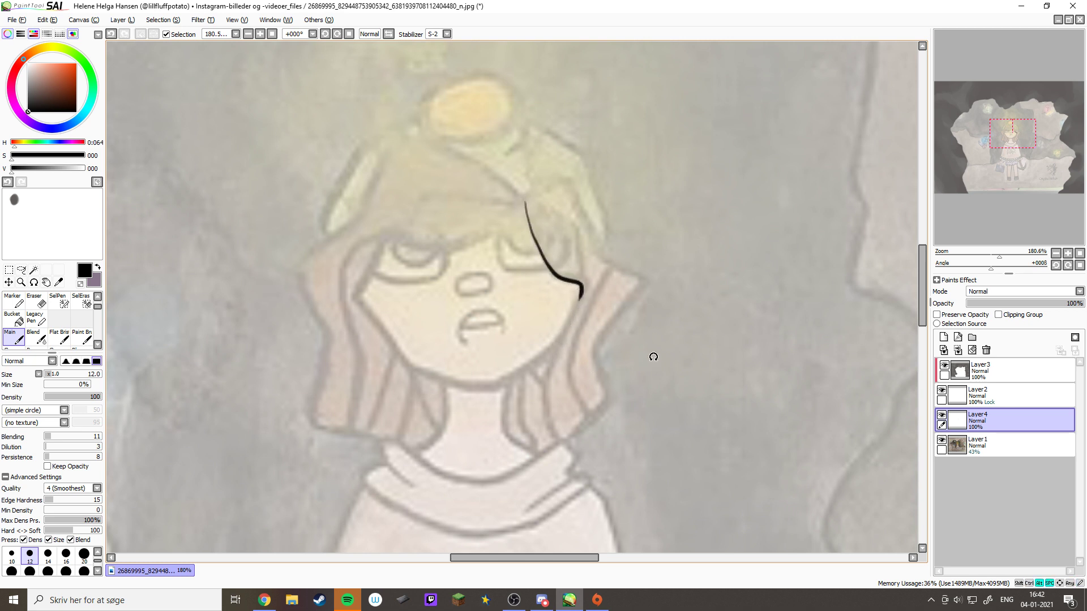
drag(652, 356, 631, 329)
mouse_move(574, 304)
mouse_down()
mouse_move(561, 383)
mouse_move(586, 434)
mouse_up()
key(ctrl+z)
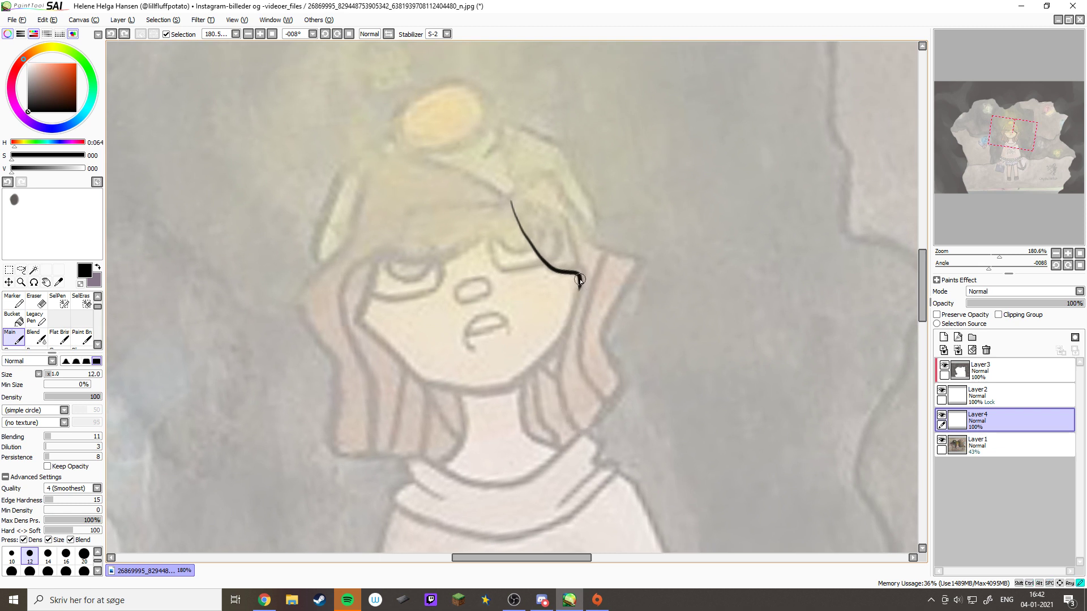
mouse_move(579, 280)
mouse_down()
mouse_move(557, 373)
mouse_move(583, 434)
mouse_up()
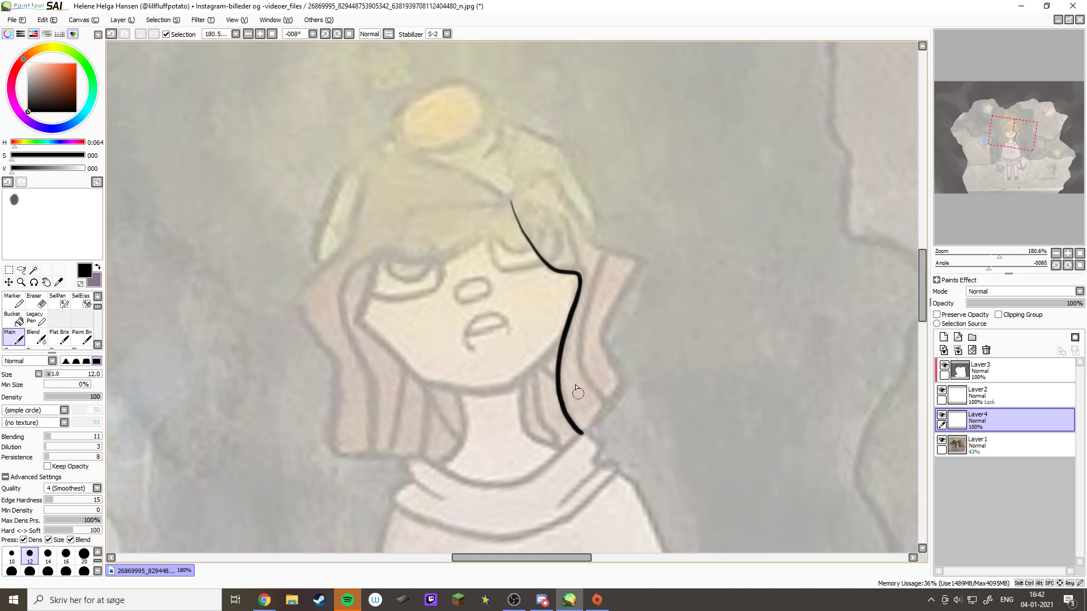
mouse_move(578, 289)
mouse_down()
mouse_move(581, 275)
mouse_move(570, 303)
mouse_up()
key(ctrl+z)
Draw the fringe line from the parting over the other eye and down the hair on that side
mouse_move(659, 224)
mouse_down()
mouse_move(646, 256)
mouse_move(721, 339)
mouse_move(634, 297)
mouse_up()
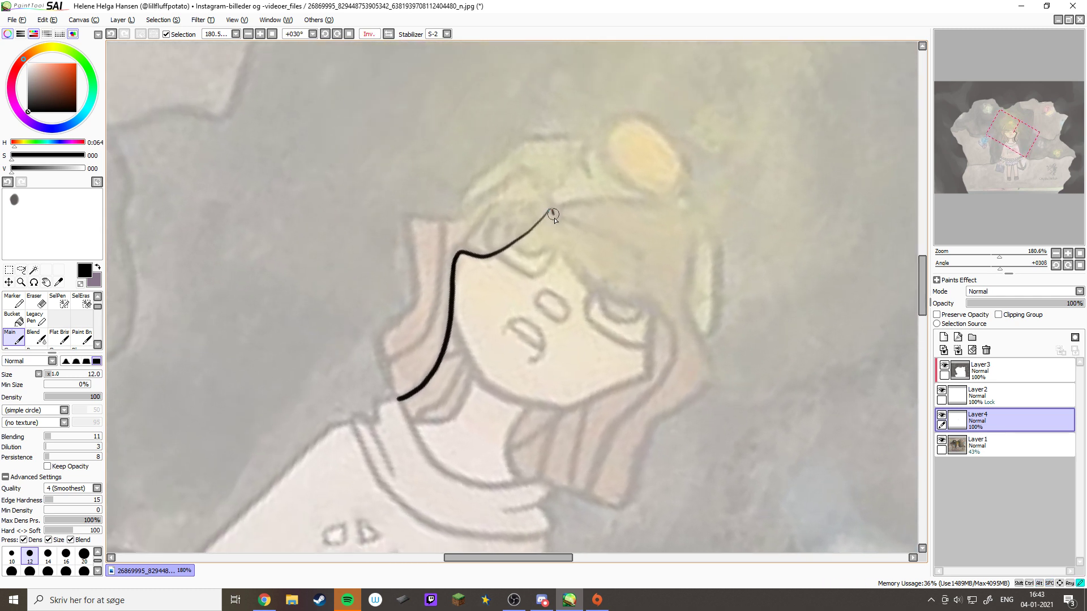
mouse_move(552, 213)
mouse_down()
mouse_move(580, 282)
mouse_move(655, 314)
mouse_move(671, 357)
mouse_up()
mouse_move(728, 392)
mouse_down()
mouse_move(753, 306)
mouse_move(723, 252)
mouse_move(674, 314)
mouse_move(668, 376)
mouse_move(685, 419)
mouse_up()
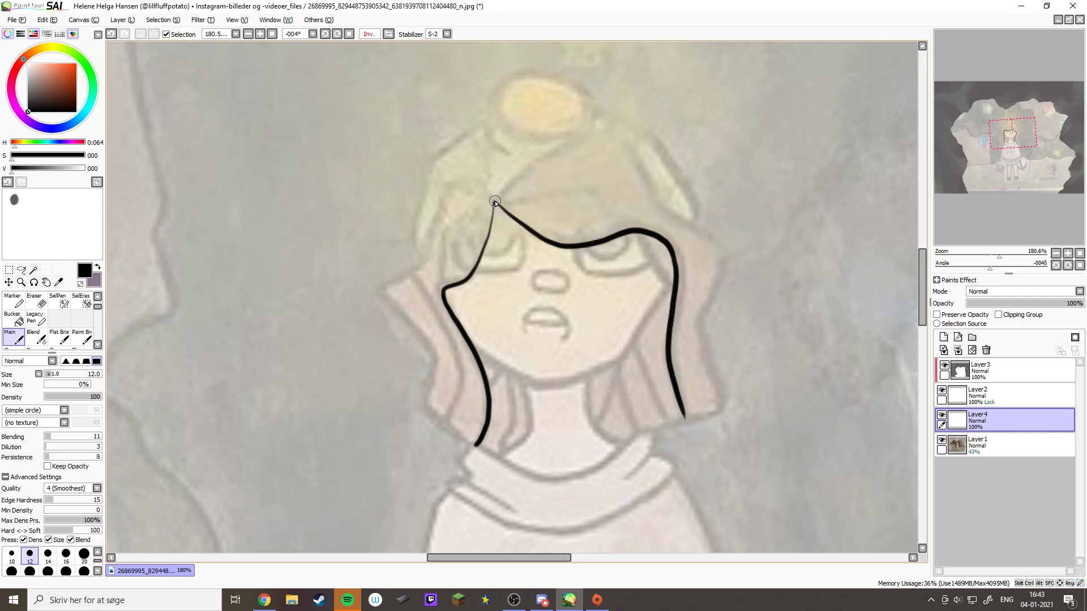
Try to trace the upper hair outline from the parting under the hat and down its outer side
mouse_move(494, 201)
mouse_down()
mouse_move(587, 139)
mouse_move(617, 145)
mouse_move(657, 207)
mouse_up()
mouse_move(755, 281)
mouse_down()
mouse_move(738, 346)
mouse_move(588, 320)
mouse_up()
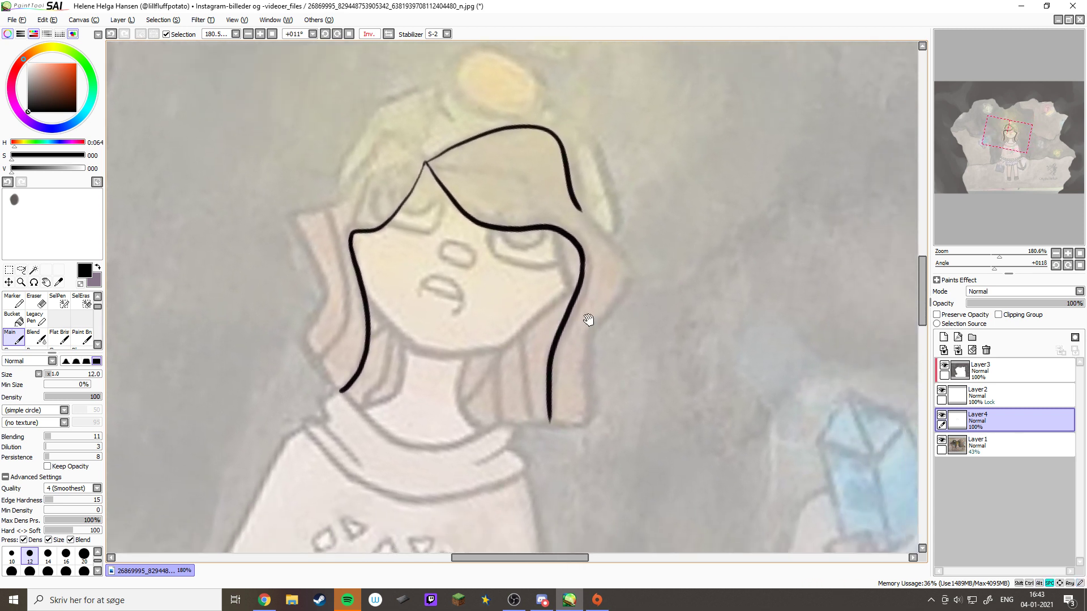
drag(572, 194, 620, 280)
key(ctrl+z)
key(ctrl+z)
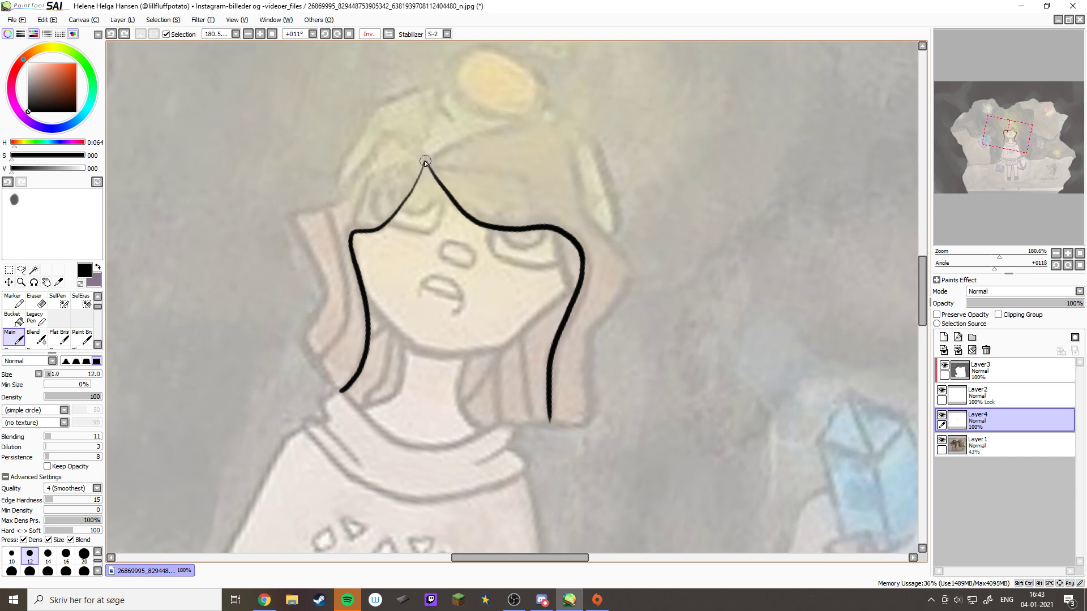
mouse_move(425, 162)
mouse_down()
mouse_move(499, 118)
mouse_move(545, 116)
mouse_move(585, 215)
mouse_up()
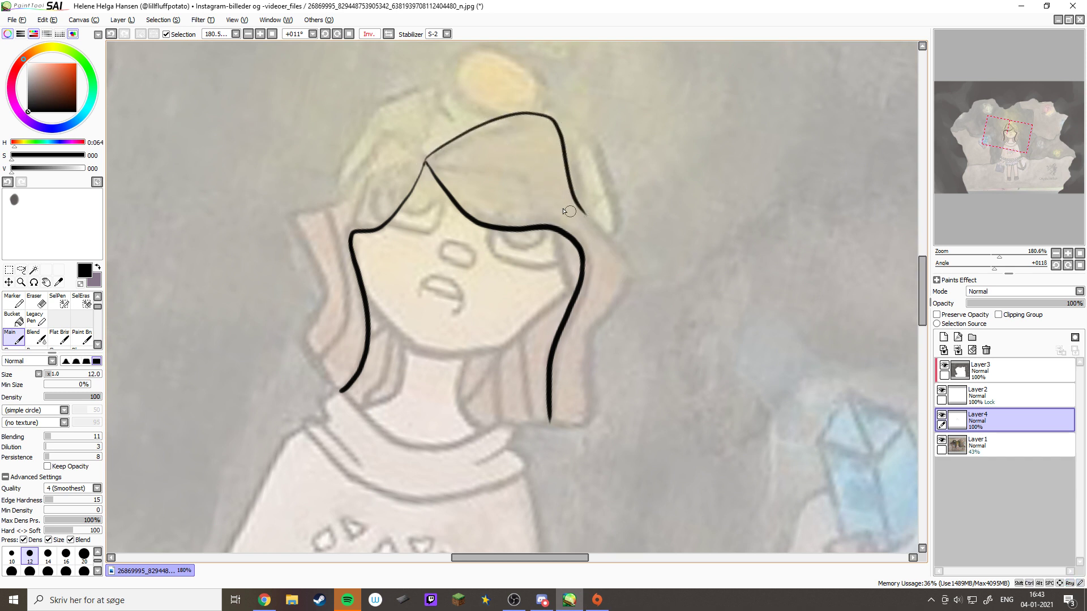
key(ctrl+z)
mouse_move(426, 161)
mouse_down()
mouse_move(526, 128)
mouse_move(566, 153)
mouse_move(579, 186)
mouse_move(490, 257)
mouse_up()
key(ctrl+z)
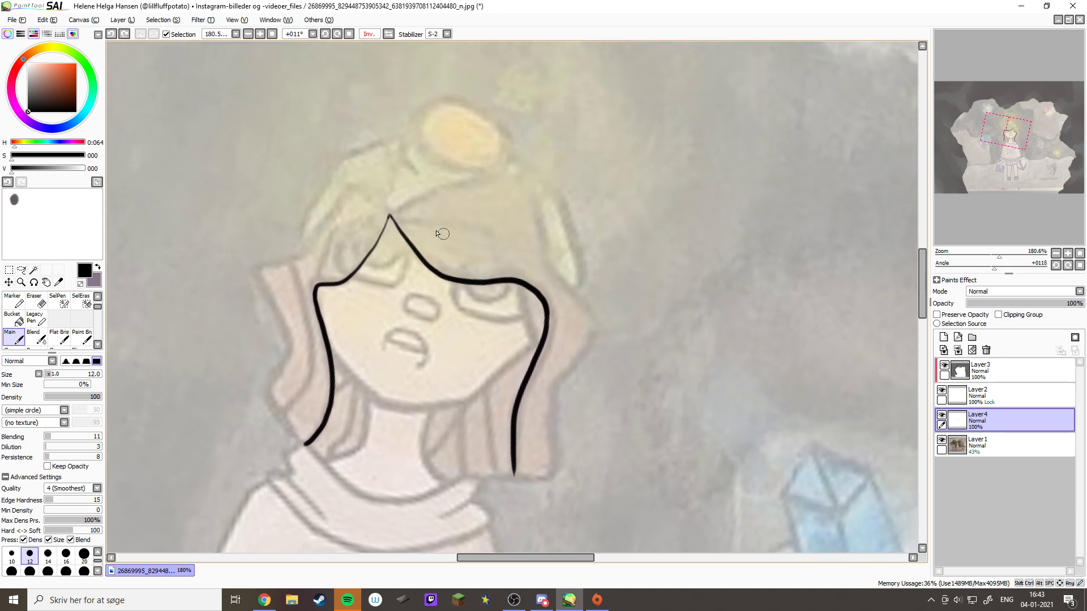
Flip the canvas view and trace the upper hair outline from the parting over the crown beneath the hat
key(h)
mouse_move(660, 253)
mouse_down()
mouse_move(643, 157)
mouse_move(453, 162)
mouse_move(415, 212)
mouse_move(399, 304)
mouse_up()
key(ctrl+z)
mouse_move(427, 178)
mouse_down()
mouse_move(395, 286)
mouse_move(399, 314)
mouse_up()
mouse_move(611, 223)
mouse_down()
mouse_move(605, 377)
mouse_move(506, 209)
mouse_move(478, 233)
mouse_move(476, 273)
mouse_up()
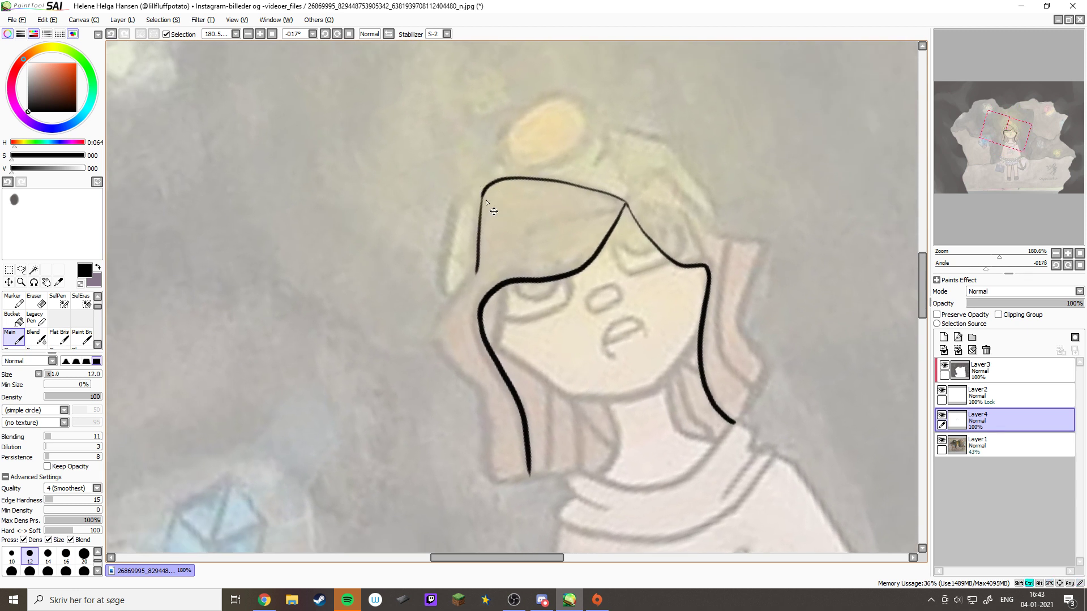
key(ctrl+z)
mouse_move(486, 187)
mouse_down()
mouse_move(474, 271)
mouse_move(442, 324)
mouse_up()
key(ctrl+z)
Continue the outer hair outline from beneath the hat down the wavy side to the hair's lower end
drag(528, 278, 525, 241)
drag(466, 289, 457, 369)
drag(504, 256, 557, 267)
mouse_move(460, 327)
mouse_down()
mouse_move(509, 256)
mouse_move(516, 207)
mouse_move(495, 200)
mouse_move(499, 220)
mouse_move(501, 182)
mouse_move(502, 277)
mouse_up()
key(ctrl+z)
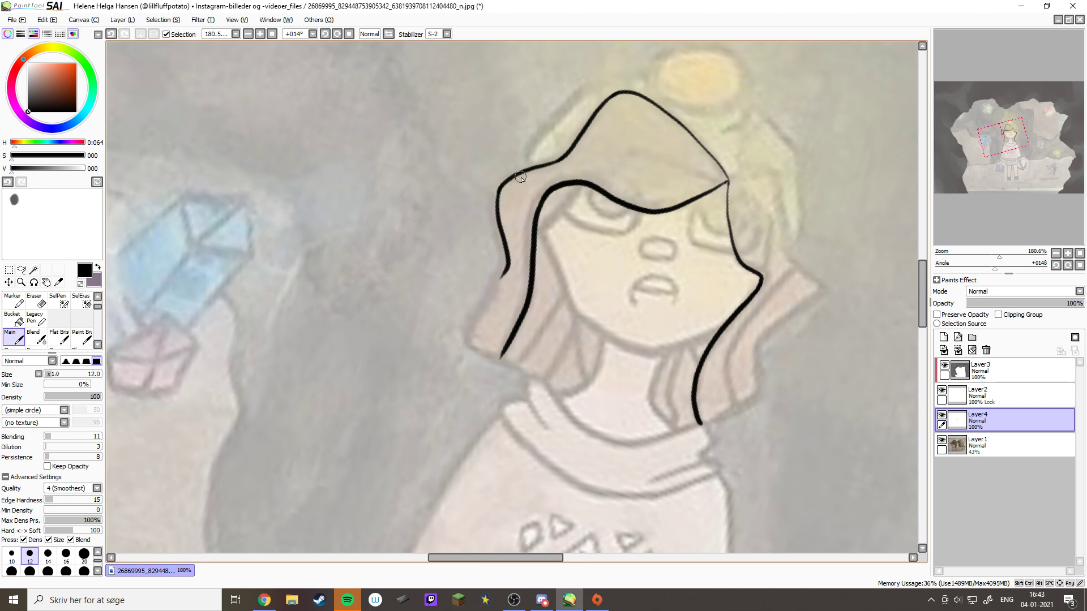
mouse_move(580, 266)
mouse_down()
mouse_move(506, 290)
mouse_move(485, 356)
mouse_up()
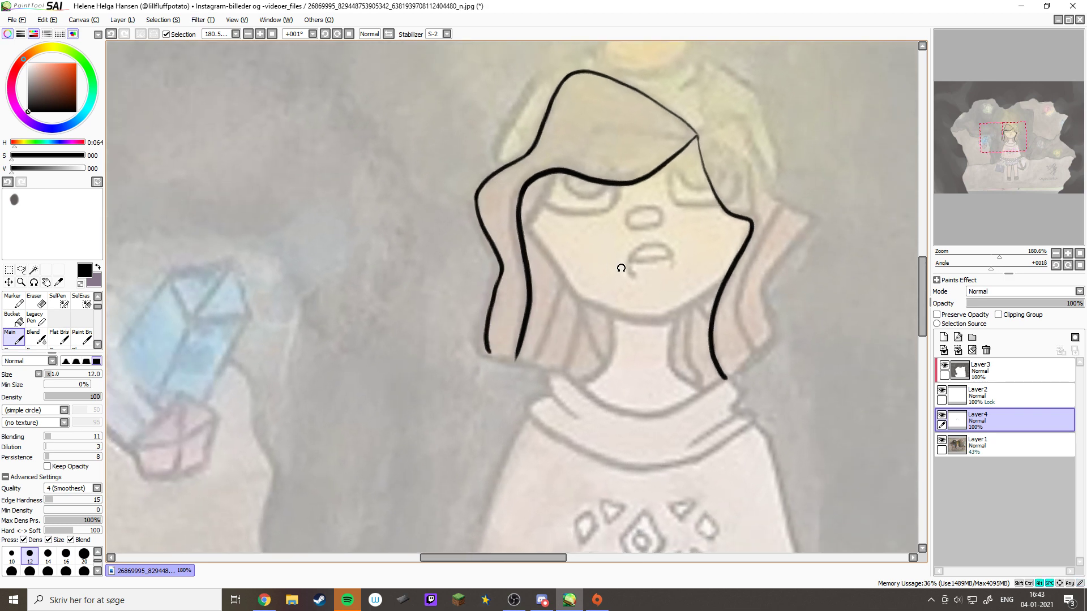
Draw the bottom edge of that side's hair from the outer tip inward toward the collar
drag(621, 269, 635, 385)
scroll(475, 271, down, 2)
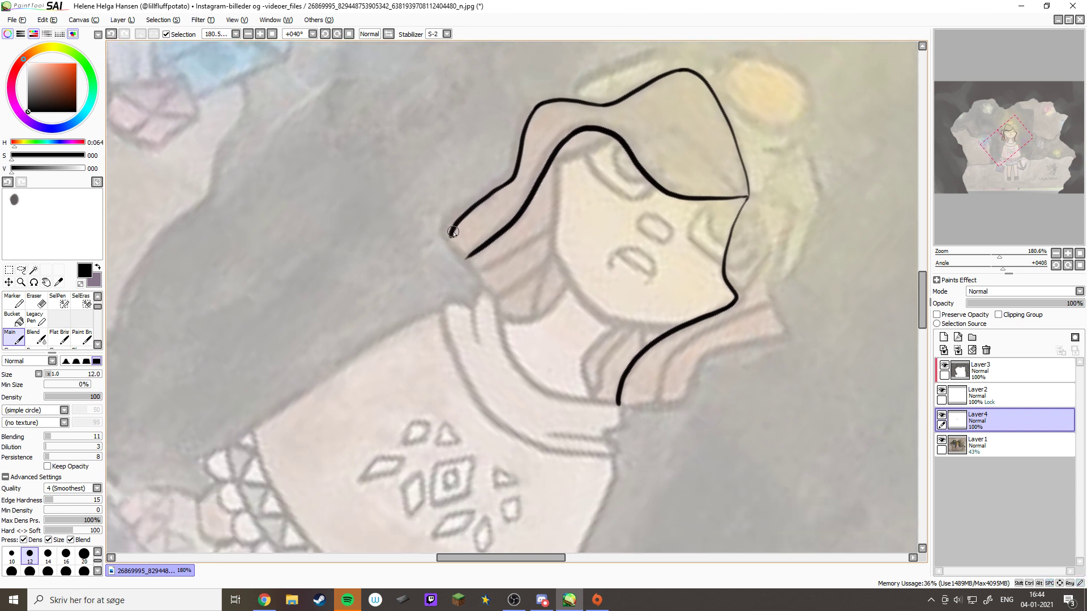
drag(451, 233, 486, 292)
drag(451, 239, 455, 247)
key(ctrl+z)
drag(452, 240, 451, 238)
drag(725, 354, 767, 181)
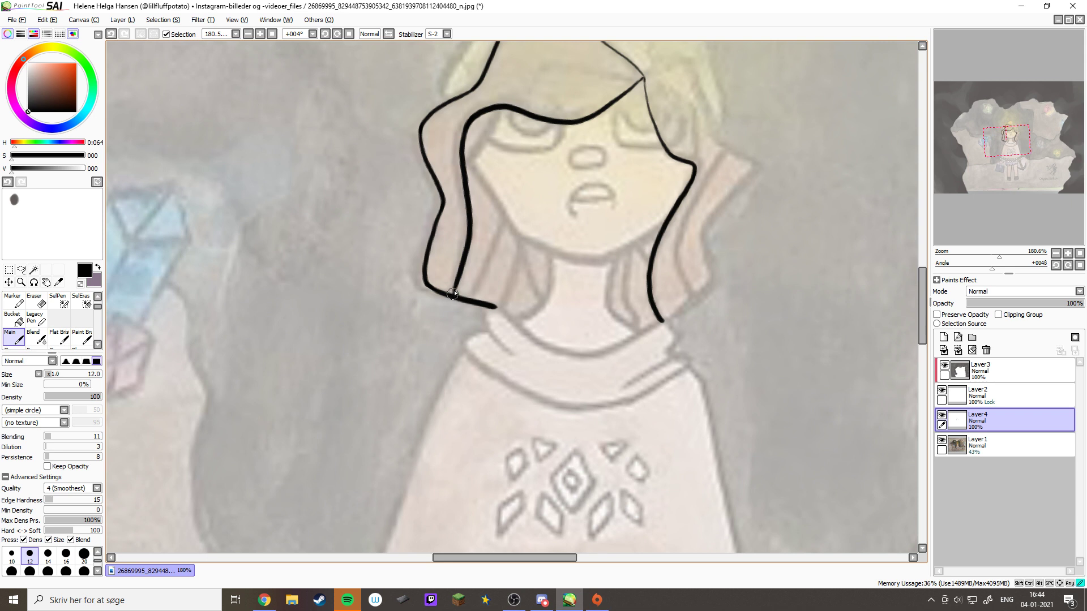
Draw the short curve beside the fringe-covered eye and trace the face outline along the cheeks and chin
drag(554, 295, 528, 363)
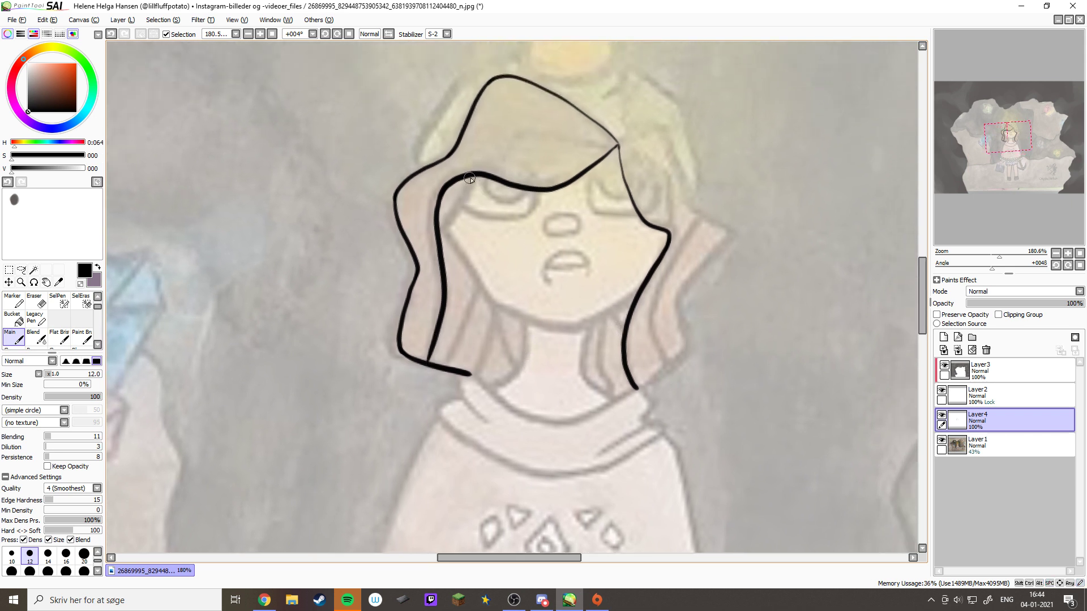
drag(472, 186, 440, 231)
key(space)
key(alt)
drag(703, 347, 450, 456)
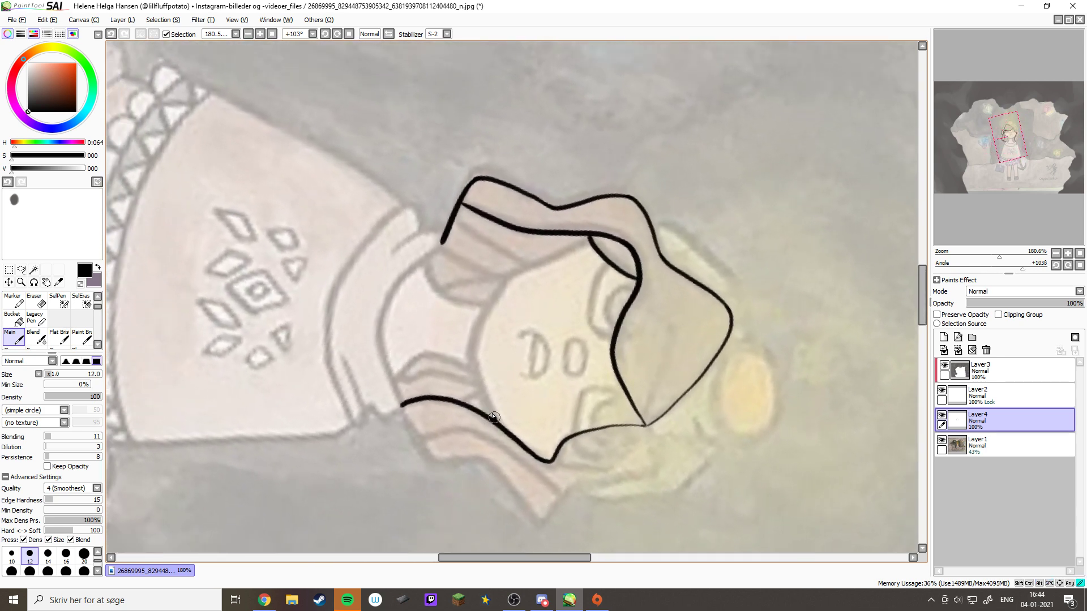
mouse_move(493, 418)
mouse_down()
mouse_move(476, 362)
mouse_move(490, 308)
mouse_move(556, 266)
mouse_up()
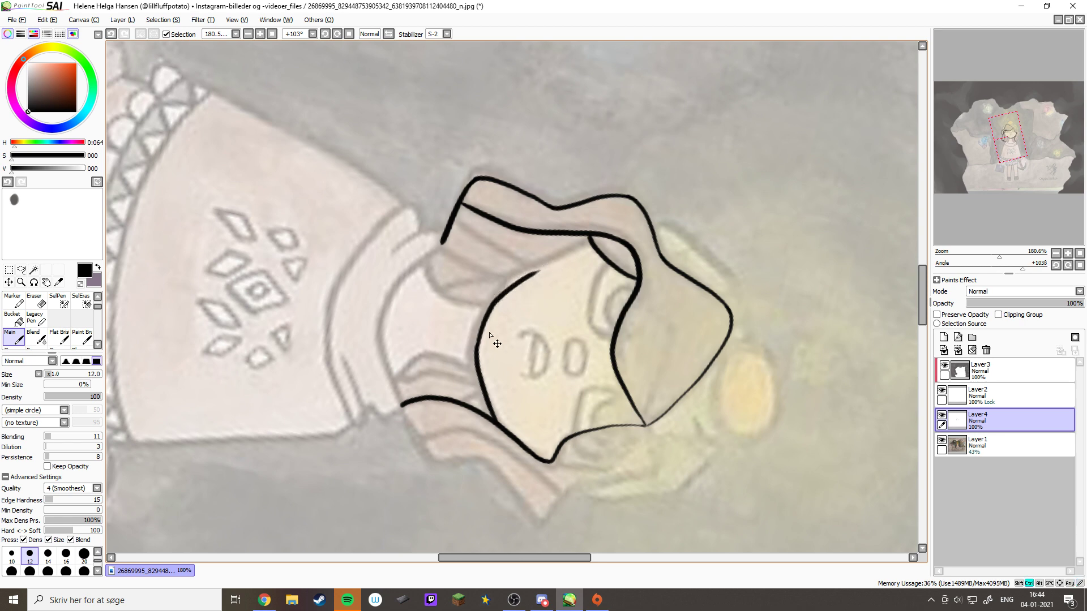
key(ctrl+z)
mouse_move(479, 339)
mouse_down()
mouse_move(519, 273)
mouse_move(590, 245)
mouse_up()
drag(722, 312, 528, 116)
drag(468, 210, 470, 222)
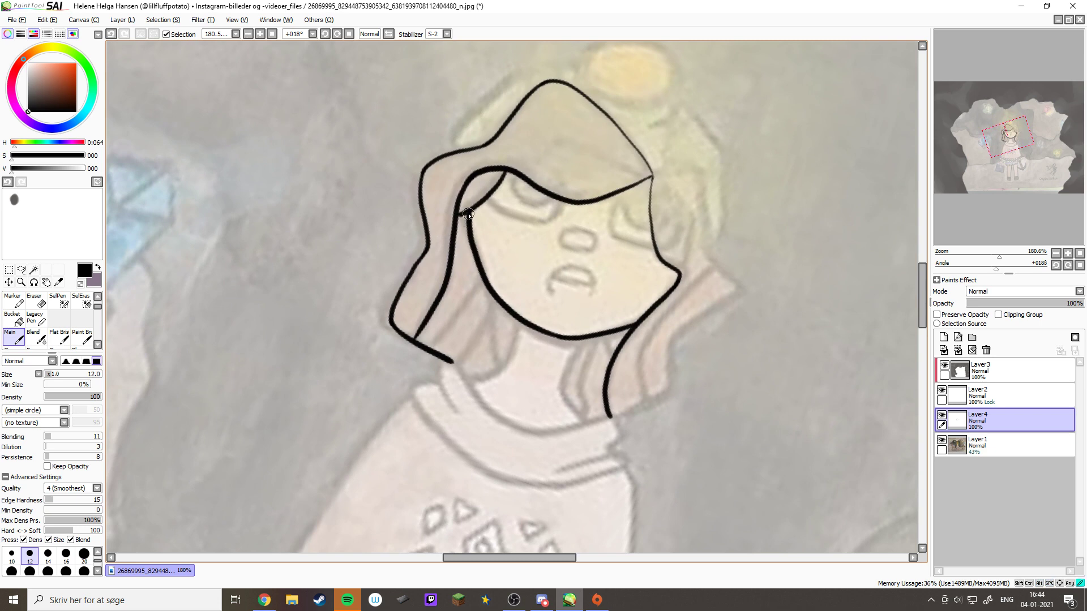
Draw both sides of the neck and fill a black shadow band directly under the chin
drag(698, 374, 620, 300)
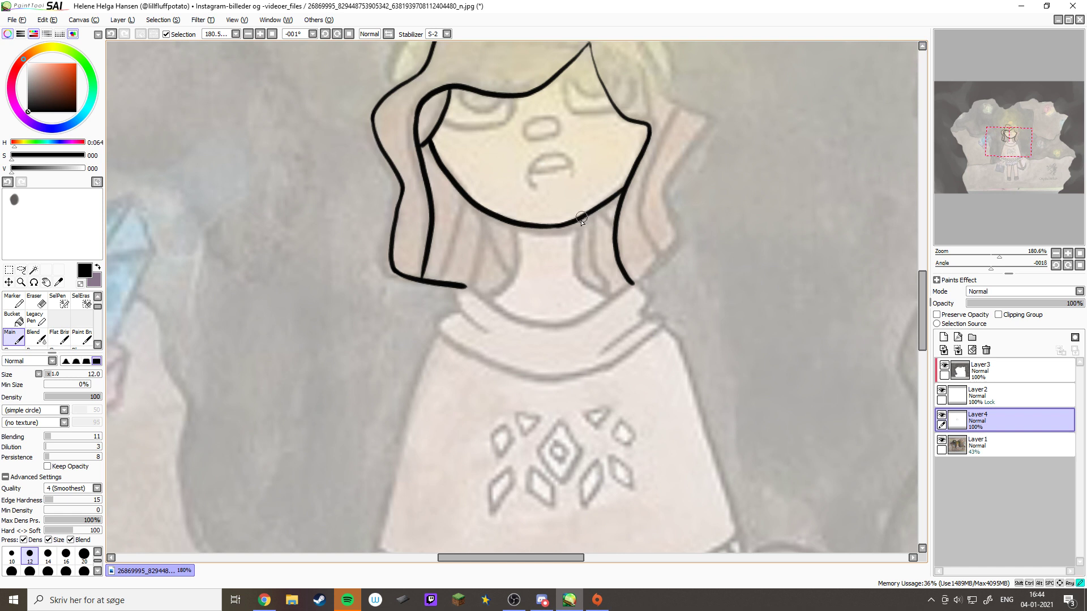
mouse_move(581, 220)
mouse_down()
mouse_move(572, 263)
mouse_move(589, 291)
mouse_move(610, 296)
mouse_up()
mouse_move(516, 224)
mouse_down()
mouse_move(519, 266)
mouse_move(490, 296)
mouse_up()
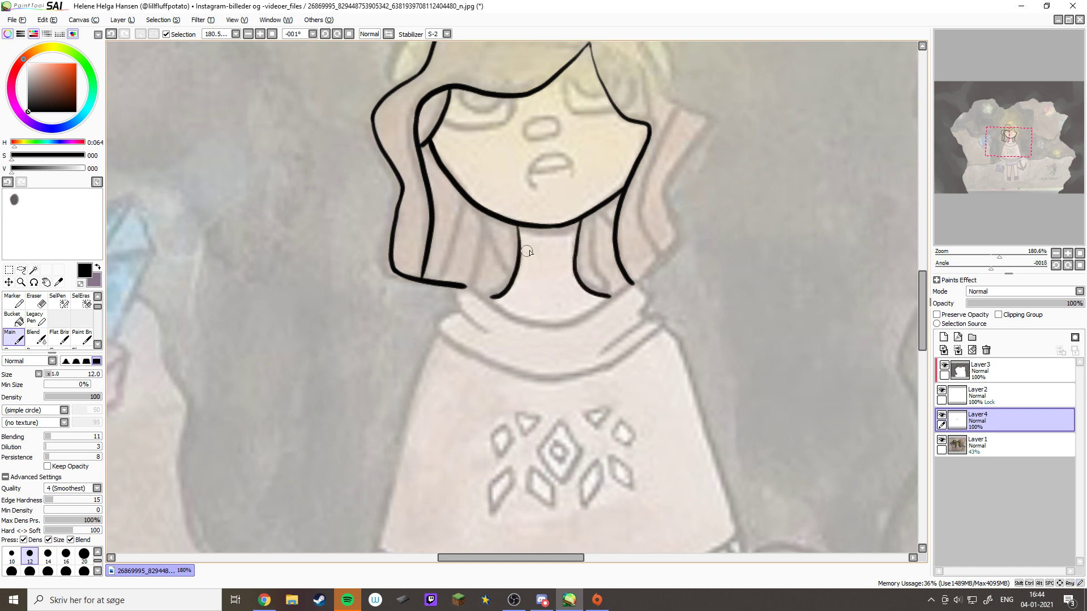
drag(521, 238, 575, 225)
drag(523, 234, 522, 226)
scroll(555, 232, up, 10)
mouse_move(350, 218)
mouse_down()
mouse_move(354, 252)
mouse_move(331, 215)
mouse_move(365, 271)
mouse_move(354, 232)
mouse_move(391, 235)
mouse_move(342, 225)
mouse_move(458, 235)
mouse_move(430, 246)
mouse_move(427, 281)
mouse_move(591, 249)
mouse_move(478, 248)
mouse_move(509, 242)
mouse_move(643, 250)
mouse_move(612, 272)
mouse_move(682, 223)
mouse_move(694, 198)
mouse_move(636, 212)
mouse_move(637, 220)
mouse_up()
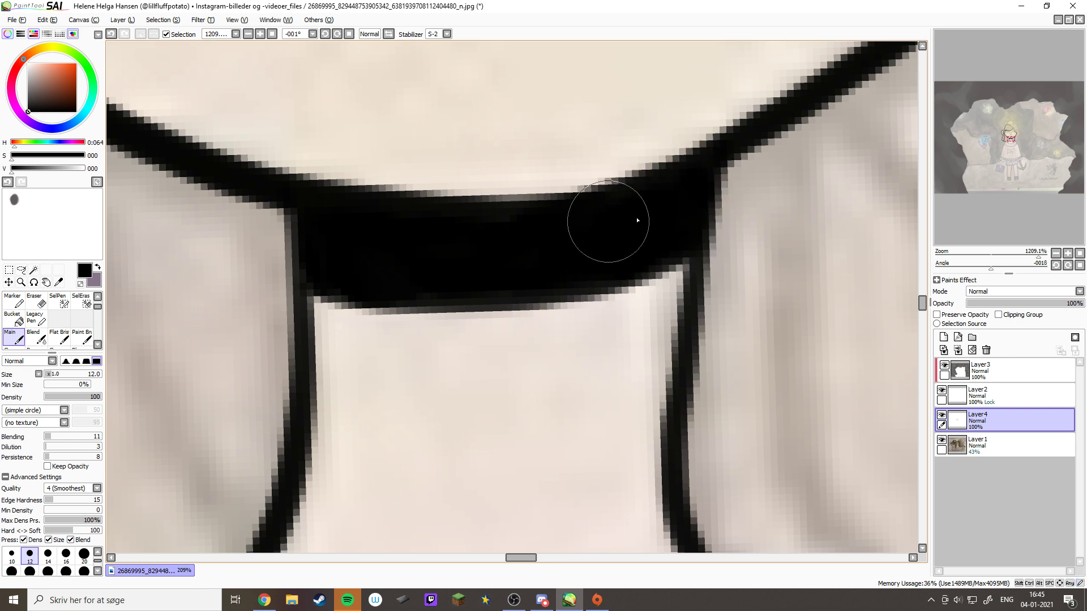
Raise the opacity of the reference photo on Layer1 to 58% and reselect Layer4 for the line art
click(1056, 253)
click(1055, 253)
click(1055, 253)
click(1058, 253)
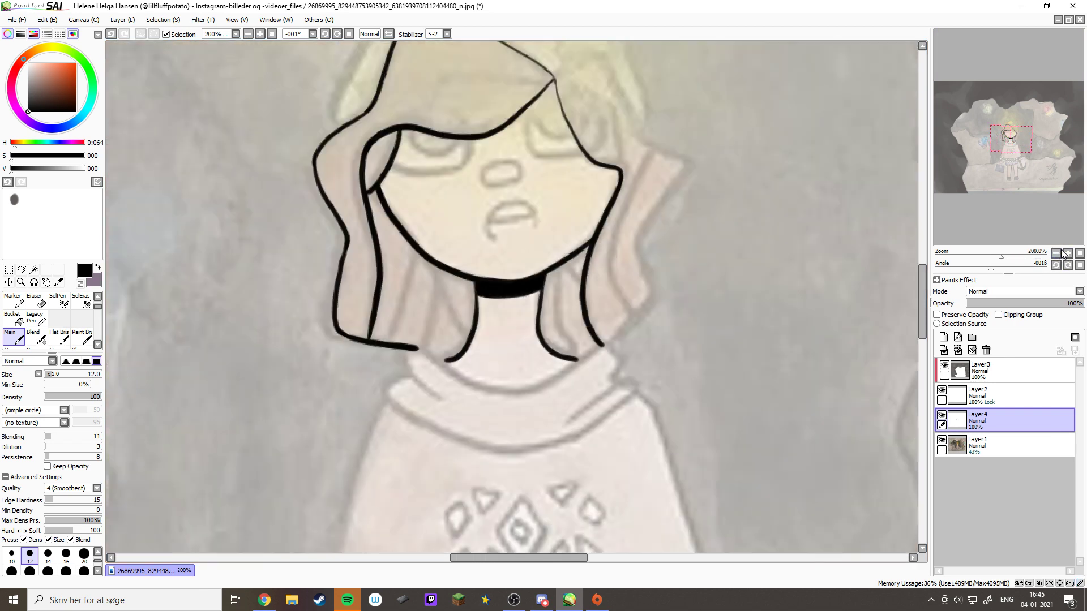
drag(628, 284, 616, 362)
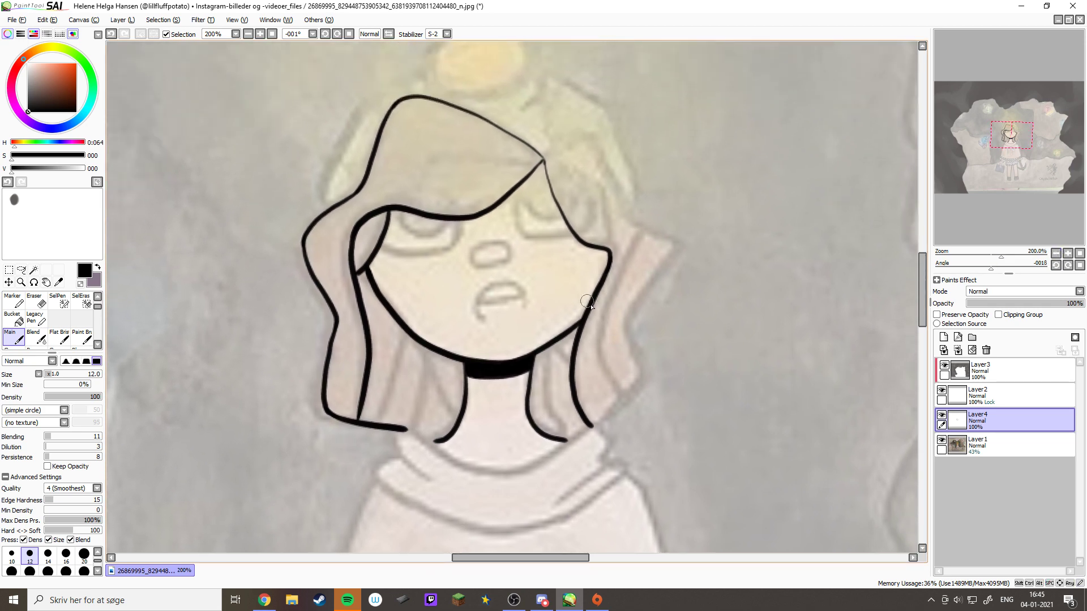
click(1003, 443)
click(1033, 304)
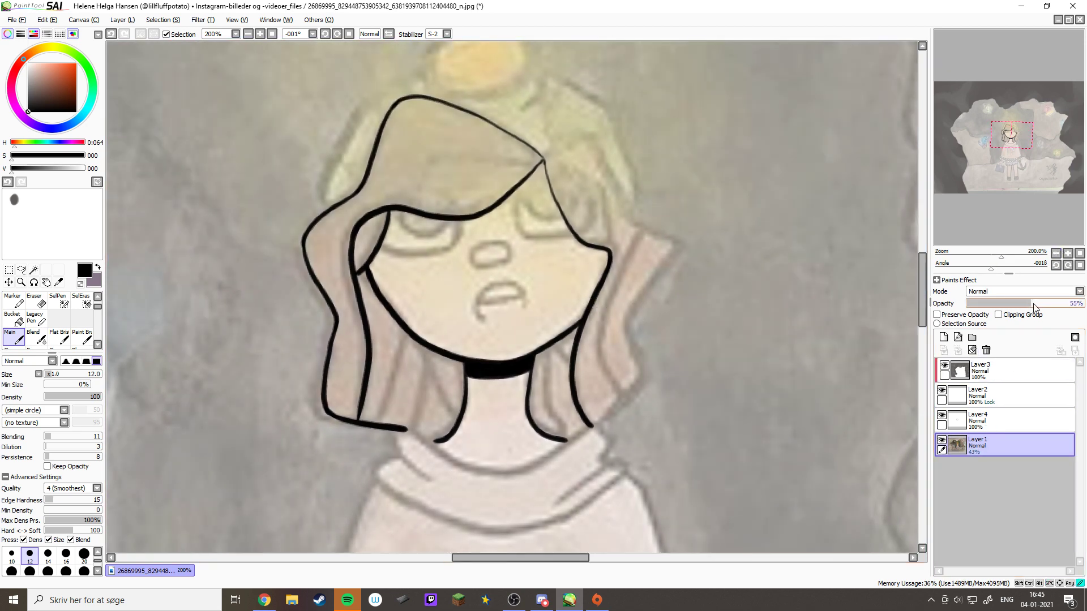
click(988, 418)
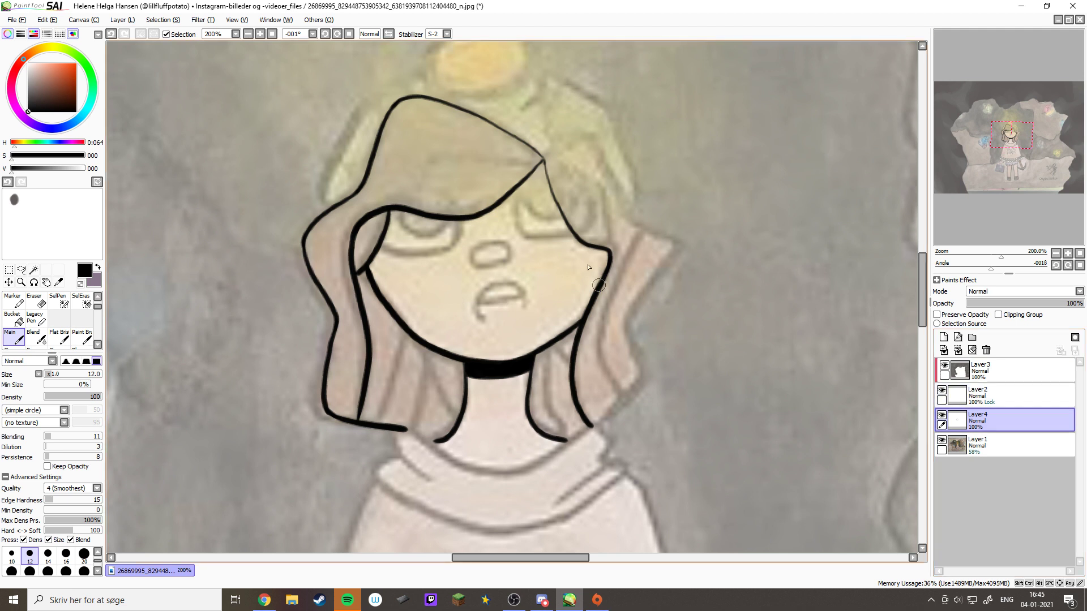
Trace the outer hair outline on the other side from the parting down around the pointed wave to the neck
mouse_move(542, 374)
mouse_down()
mouse_move(609, 315)
mouse_move(579, 297)
mouse_move(607, 305)
mouse_move(585, 379)
mouse_move(554, 415)
mouse_up()
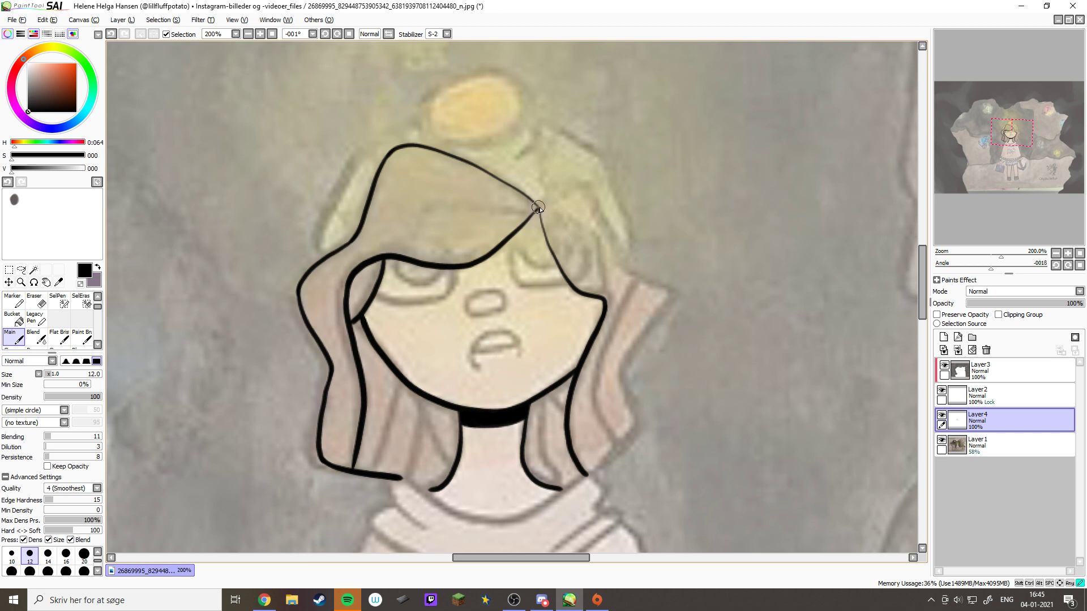
mouse_move(538, 208)
mouse_down()
mouse_move(566, 187)
mouse_move(597, 196)
mouse_move(617, 260)
mouse_move(651, 286)
mouse_move(657, 322)
mouse_move(624, 388)
mouse_move(633, 424)
mouse_move(621, 445)
mouse_move(558, 488)
mouse_up()
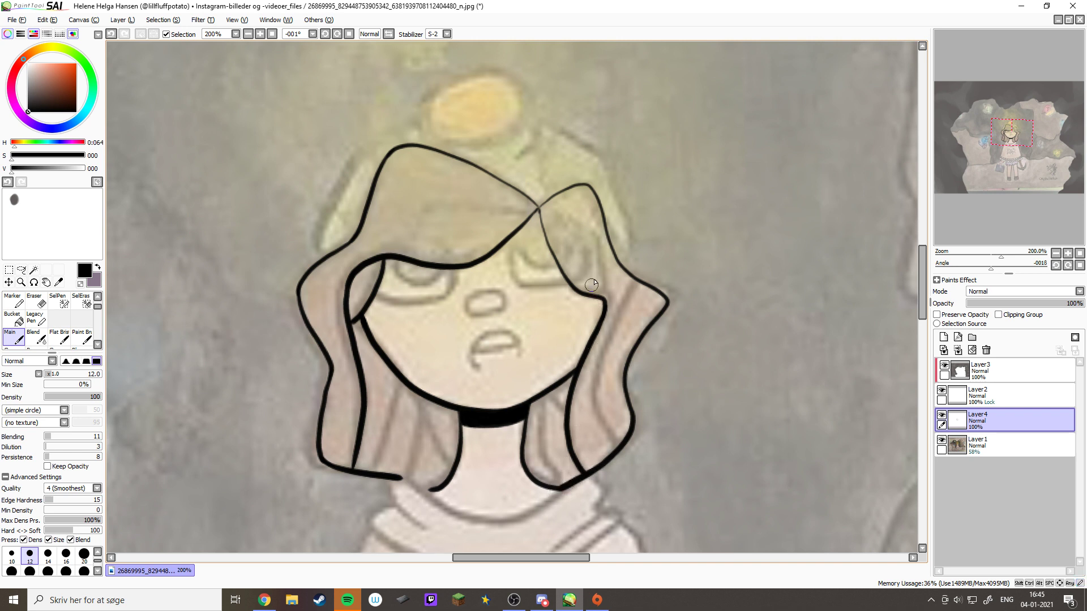
Draw one half of the collar's neckline from its centre up to the hair, plus the folds on that side
drag(522, 417, 564, 228)
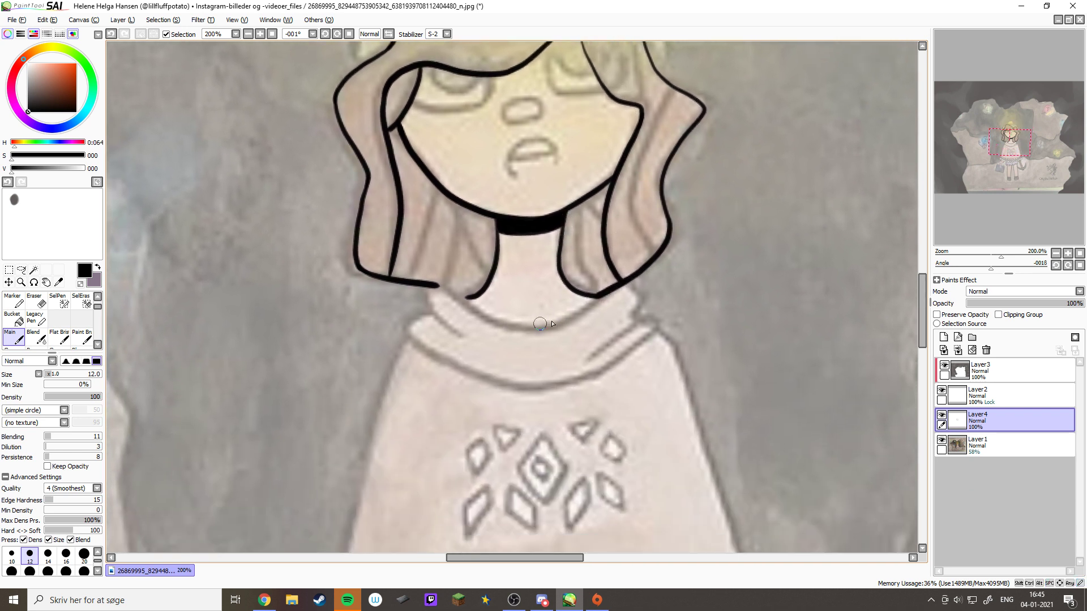
mouse_move(531, 329)
mouse_down()
mouse_move(599, 294)
mouse_move(669, 335)
mouse_up()
key(ctrl+z)
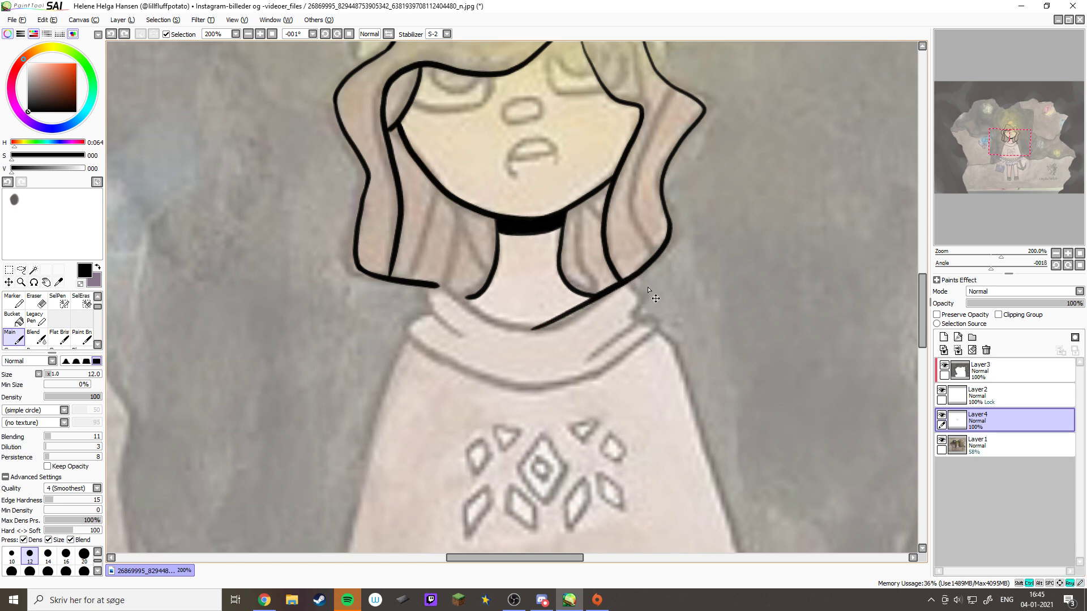
mouse_move(636, 274)
mouse_down()
mouse_move(657, 296)
mouse_move(614, 339)
mouse_up()
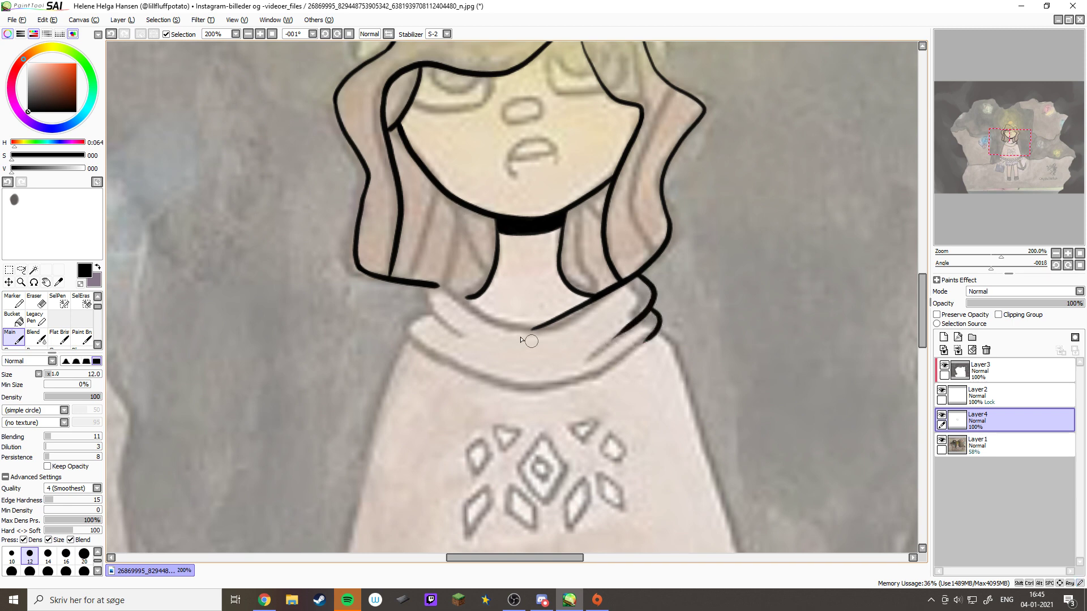
Mirror the canvas view, draw the other half of the neckline with its collar folds, and restore the normal view
key(h)
key(Delete)
key(Delete)
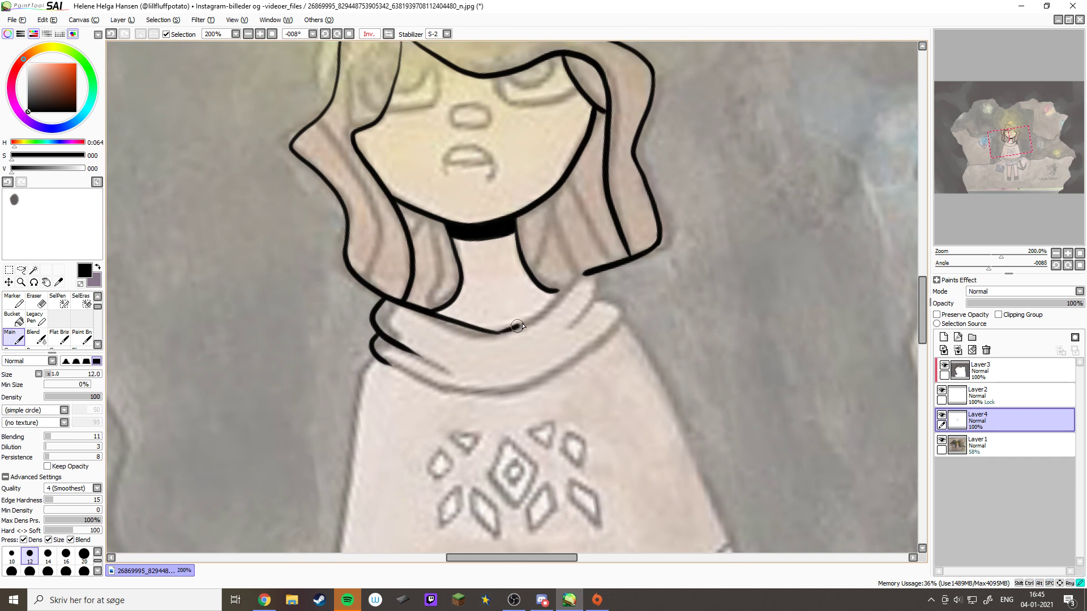
drag(517, 326, 568, 287)
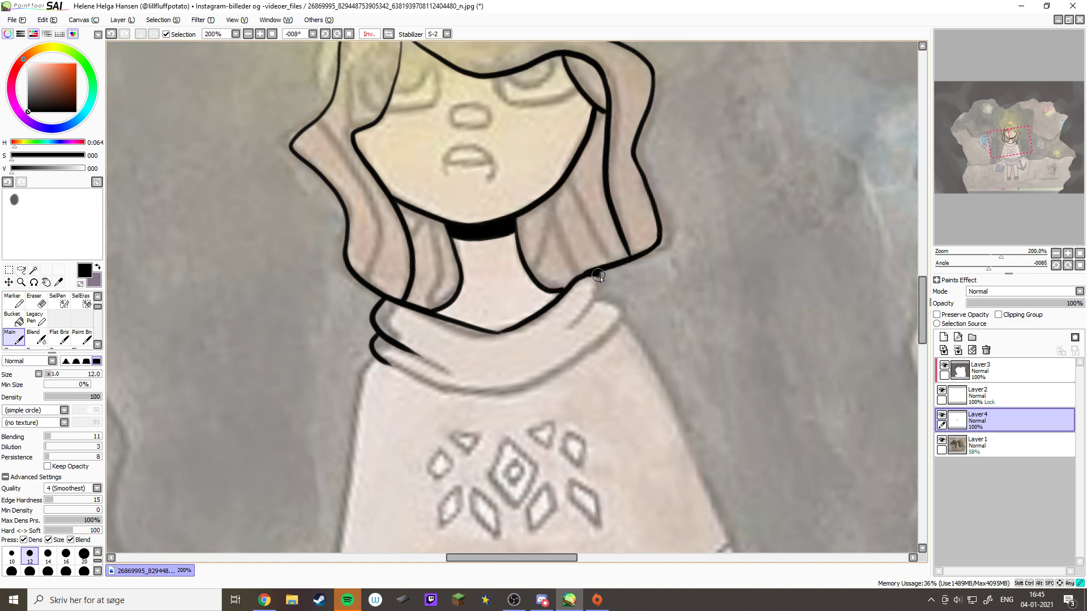
drag(611, 290, 574, 333)
mouse_move(614, 299)
mouse_down()
mouse_move(617, 324)
mouse_move(581, 342)
mouse_move(596, 467)
mouse_up()
key(ctrl+z)
key(h)
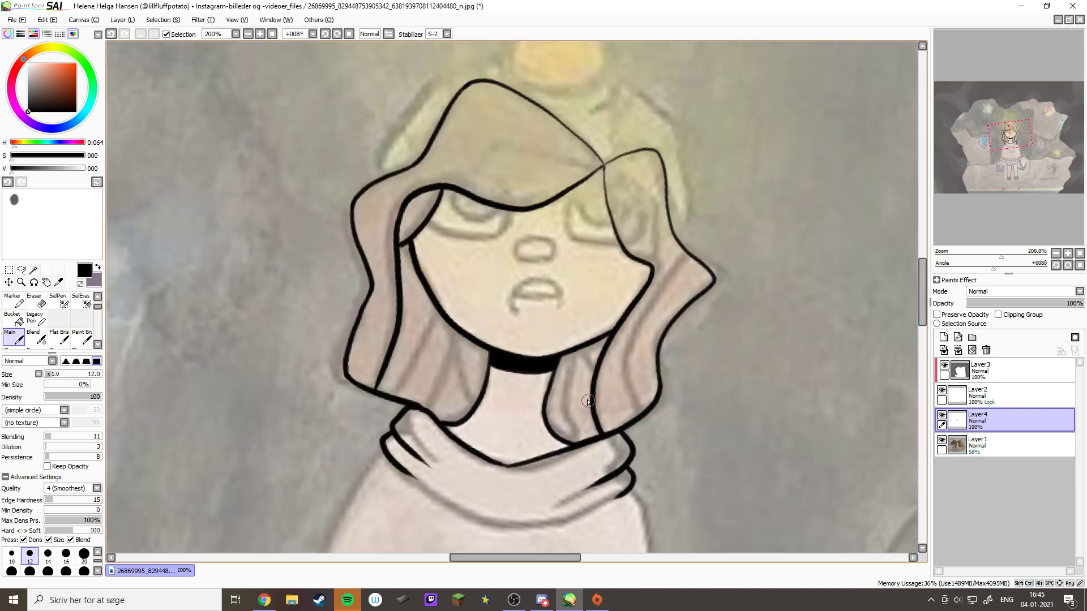
Draw an inner strand line from the parting across the larger fringe to its edge above the eye
mouse_move(669, 376)
mouse_down()
mouse_move(733, 204)
mouse_move(699, 150)
mouse_up()
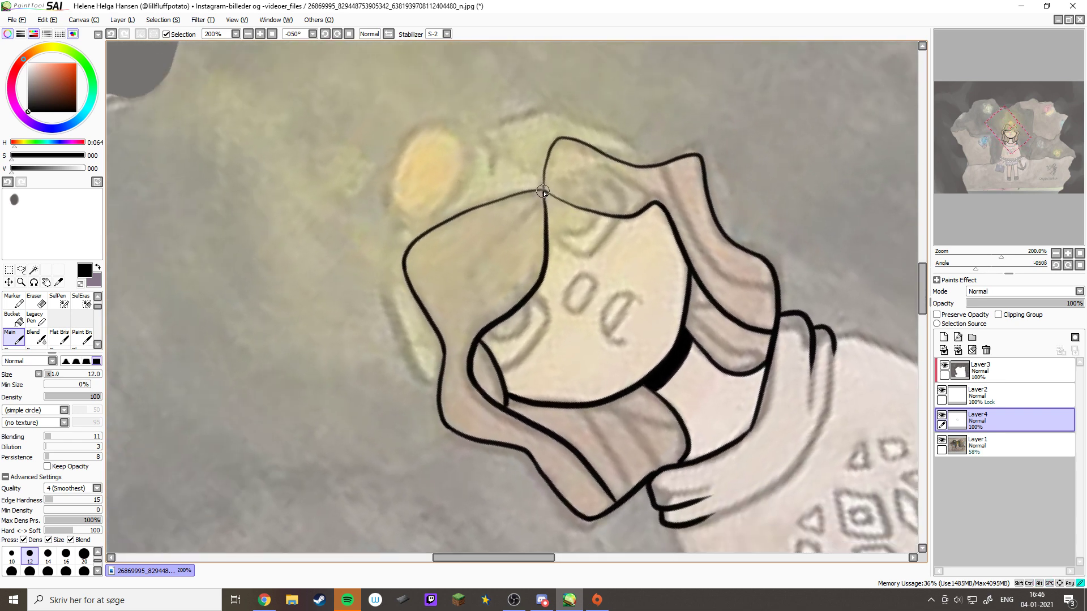
mouse_move(523, 211)
mouse_down()
mouse_move(481, 251)
mouse_move(480, 328)
mouse_up()
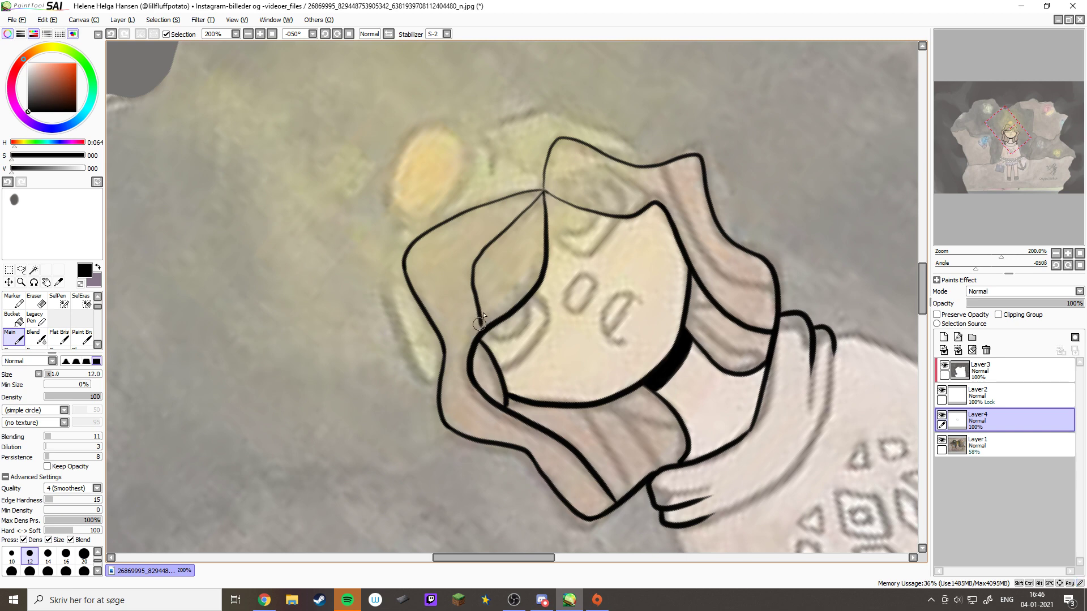
key(ctrl+z)
mouse_move(538, 196)
mouse_down()
mouse_move(484, 262)
mouse_move(481, 334)
mouse_up()
Draw two wavy strand lines in the hair between the jaw and collar on the larger fringe's side
drag(705, 257, 706, 415)
mouse_move(529, 435)
mouse_down()
mouse_move(558, 248)
mouse_move(507, 335)
mouse_up()
key(ctrl+z)
mouse_move(519, 256)
mouse_down()
mouse_move(515, 281)
mouse_move(533, 338)
mouse_up()
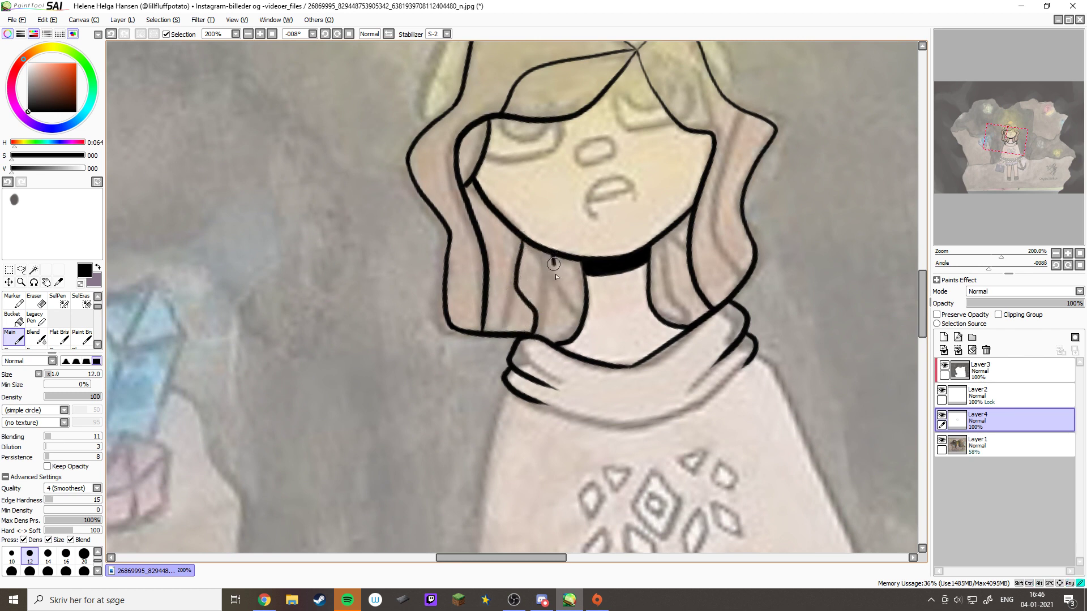
drag(553, 263, 570, 303)
Draw the inner strand lines in the hair on the other side, from the parting past the eye to the collar
drag(730, 314, 676, 380)
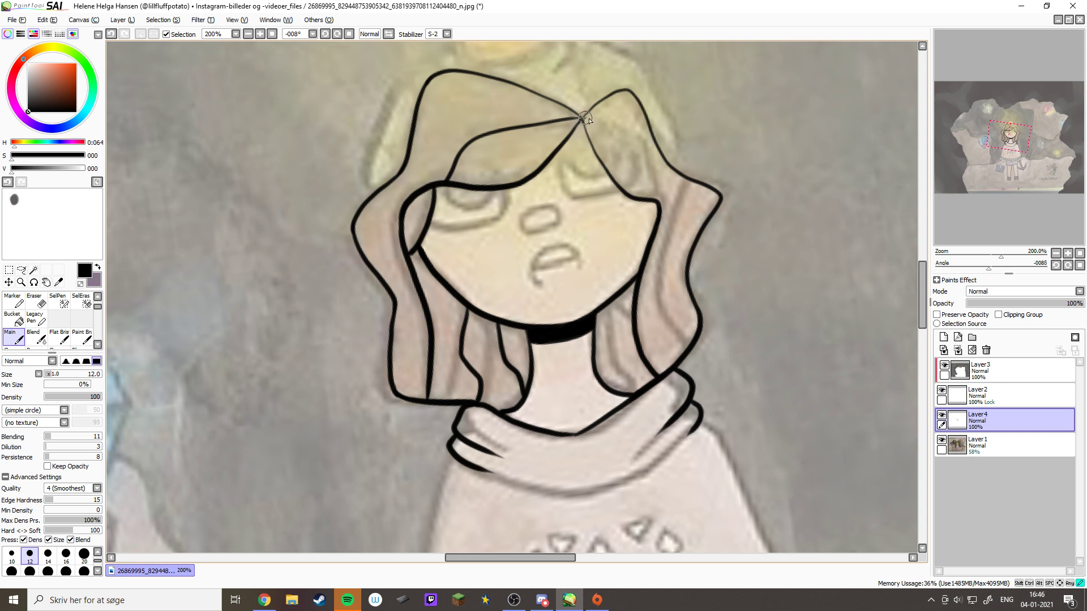
mouse_move(585, 118)
mouse_down()
mouse_move(631, 133)
mouse_move(647, 170)
mouse_up()
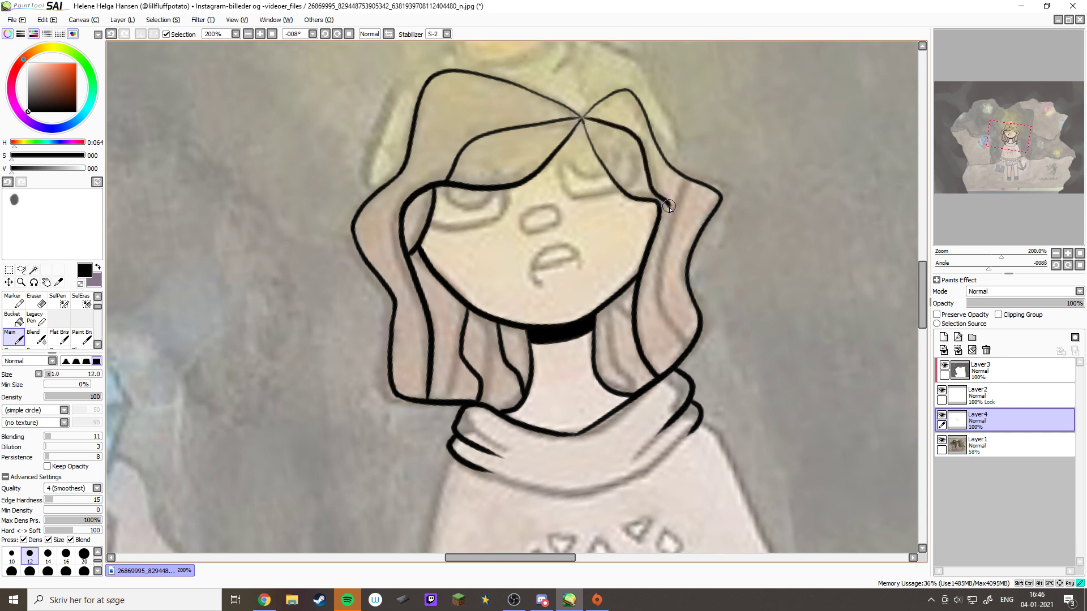
key(ctrl+z)
mouse_move(601, 124)
mouse_down()
mouse_move(650, 167)
mouse_move(656, 199)
mouse_move(677, 212)
mouse_move(660, 273)
mouse_move(673, 306)
mouse_move(664, 328)
mouse_up()
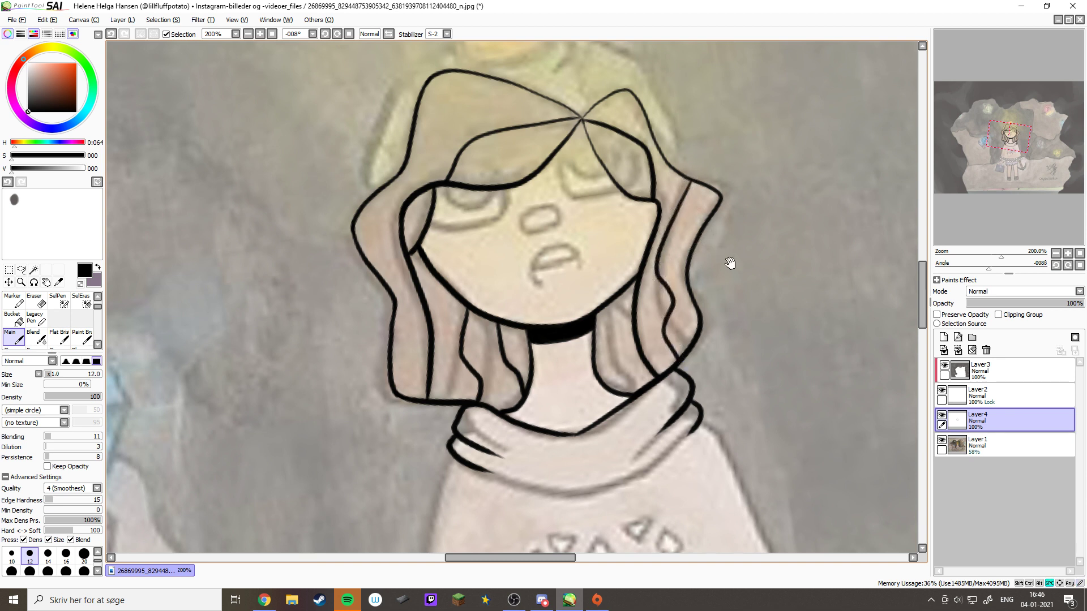
mouse_move(749, 279)
mouse_down()
mouse_move(747, 304)
mouse_move(691, 396)
mouse_move(686, 431)
mouse_move(666, 412)
mouse_move(664, 305)
mouse_up()
drag(655, 359, 645, 274)
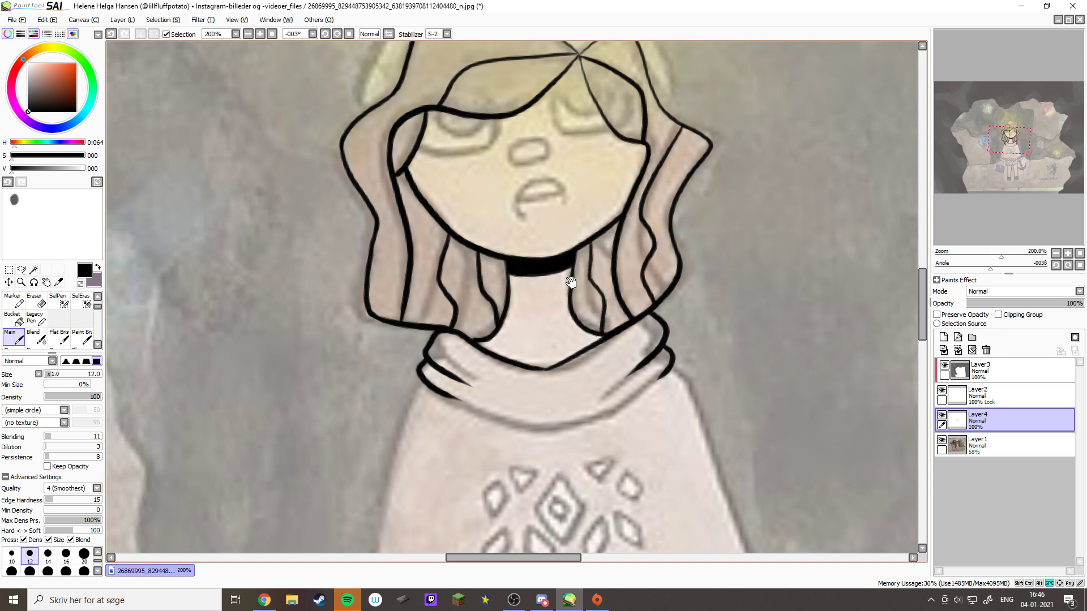
drag(572, 279, 558, 379)
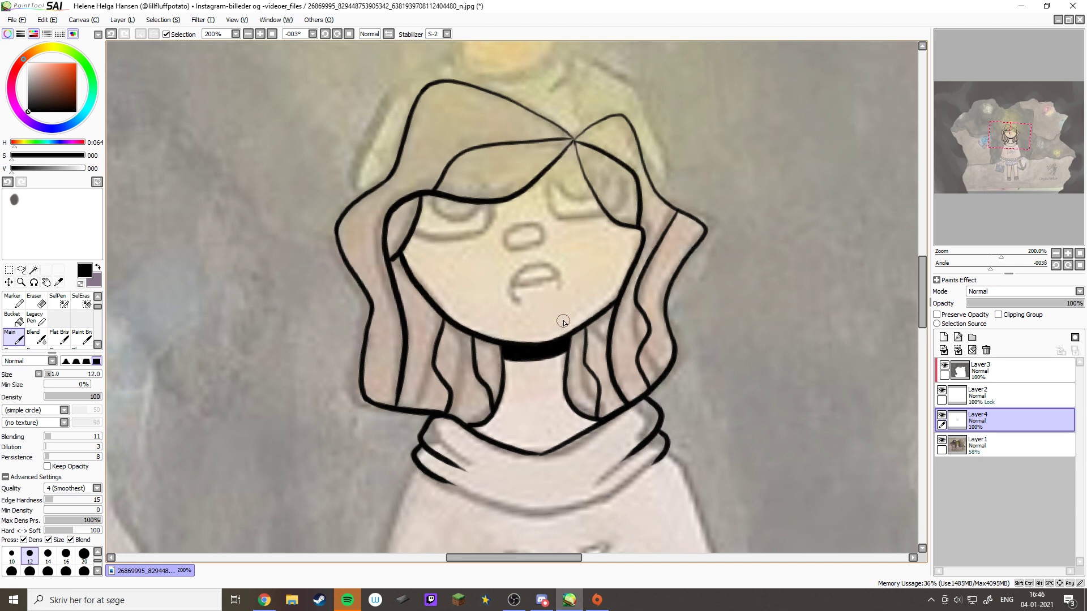
mouse_move(553, 436)
mouse_down()
mouse_move(543, 213)
mouse_move(555, 206)
mouse_move(534, 214)
mouse_move(553, 197)
mouse_up()
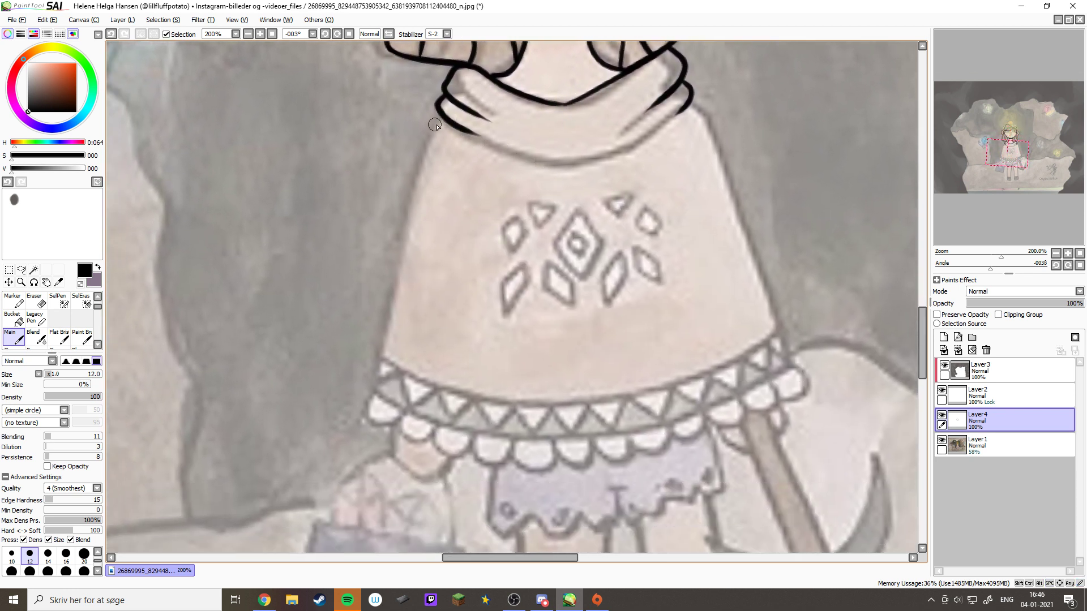
Set the stabilizer to S-4 and draw the poncho's left side edge from the collar down to the hem
drag(428, 141, 413, 230)
key(ctrl+z)
click(446, 34)
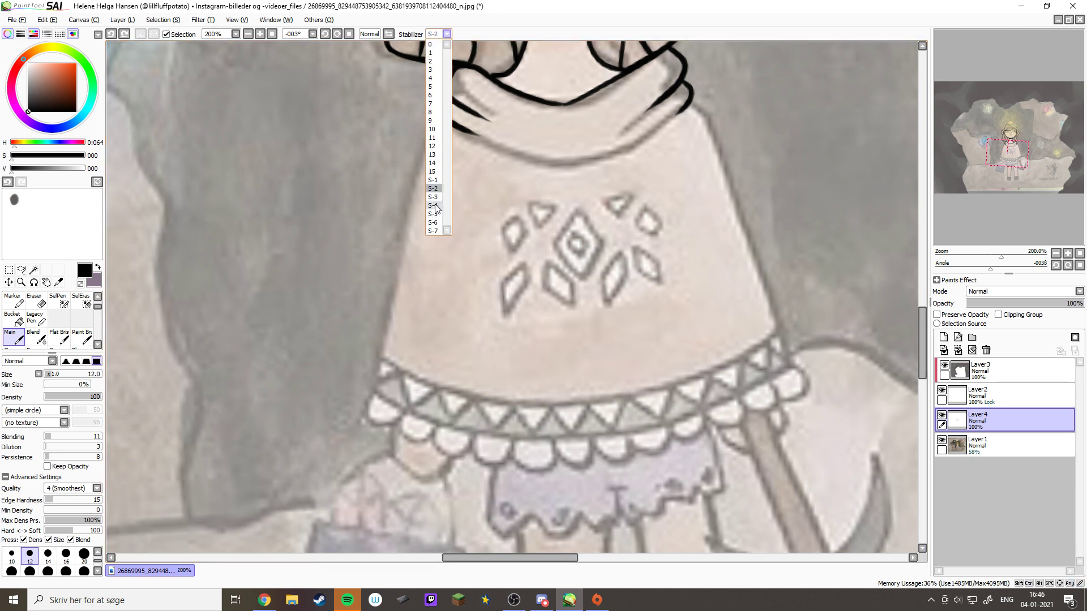
click(446, 160)
drag(439, 116, 367, 407)
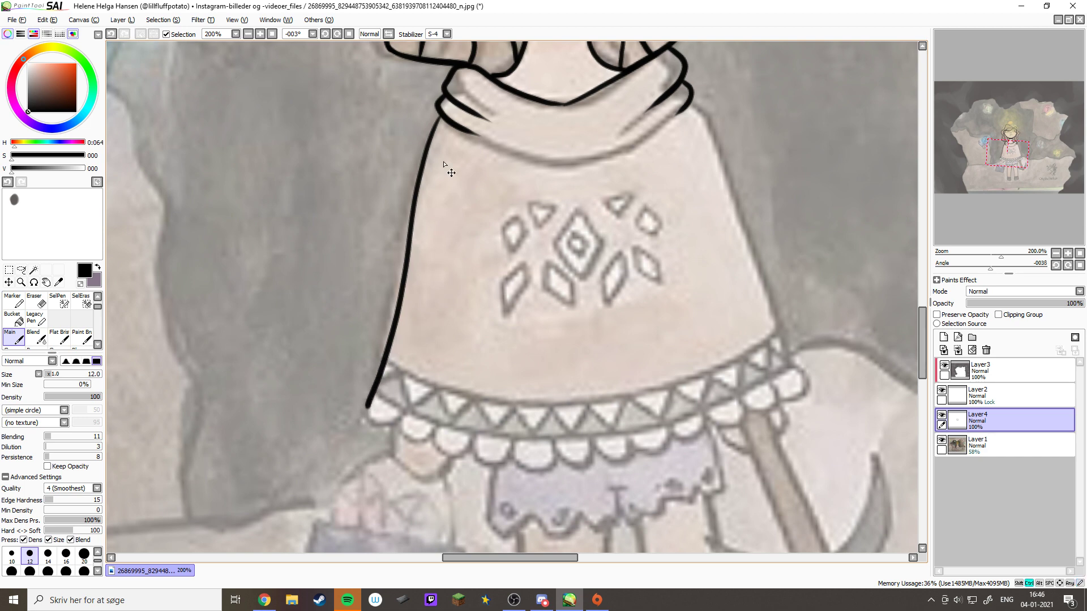
Mirror the canvas view and draw the poncho's other side edge from the collar down to the hem
drag(622, 337, 545, 353)
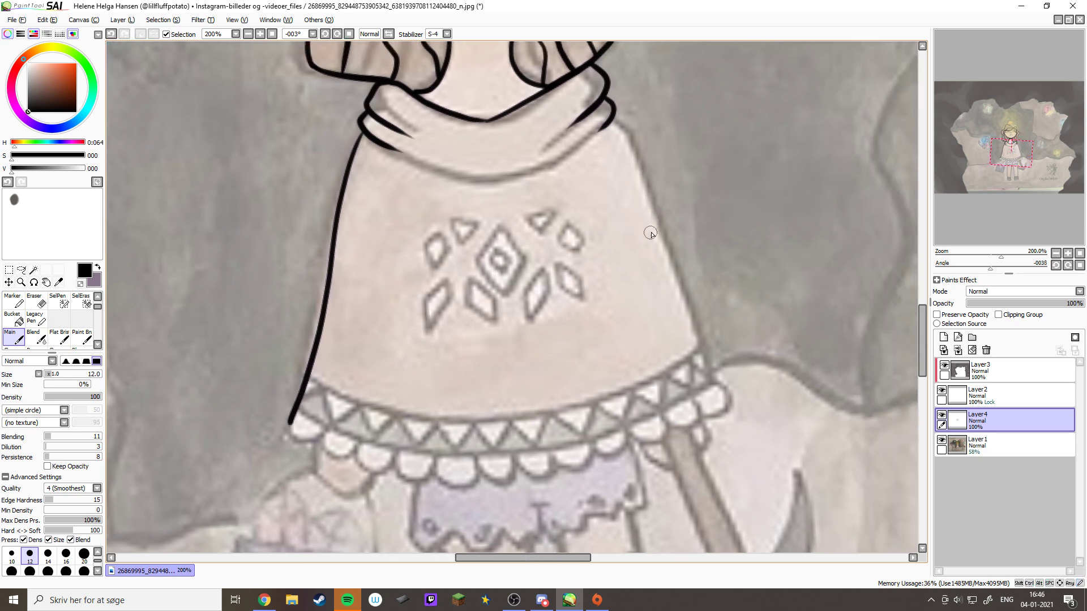
key(h)
mouse_move(524, 296)
mouse_down()
mouse_move(609, 311)
mouse_move(682, 284)
mouse_up()
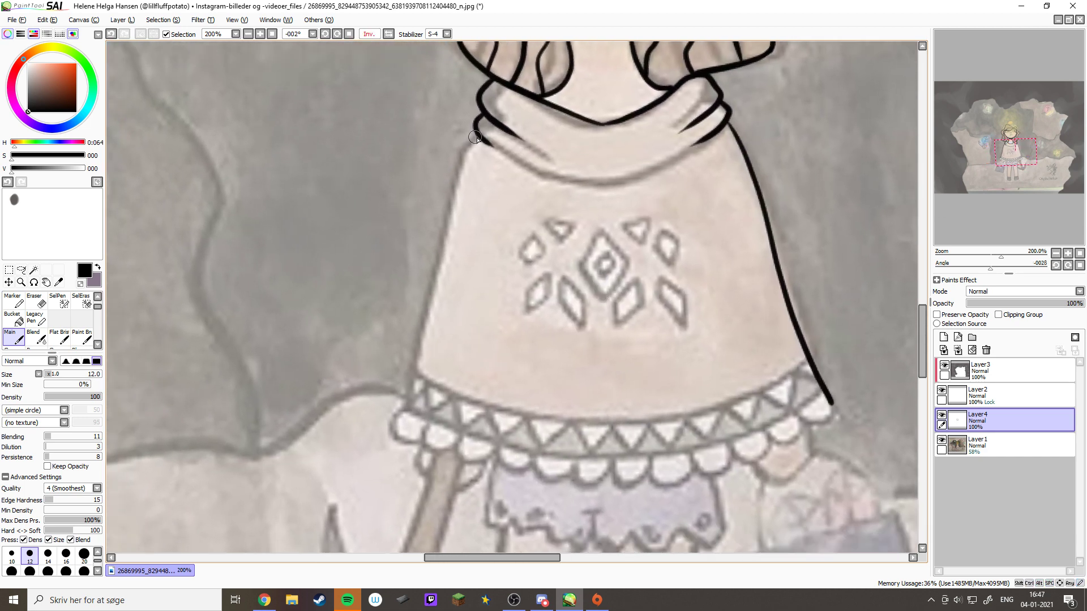
mouse_move(476, 134)
mouse_down()
mouse_move(438, 306)
mouse_move(395, 424)
mouse_up()
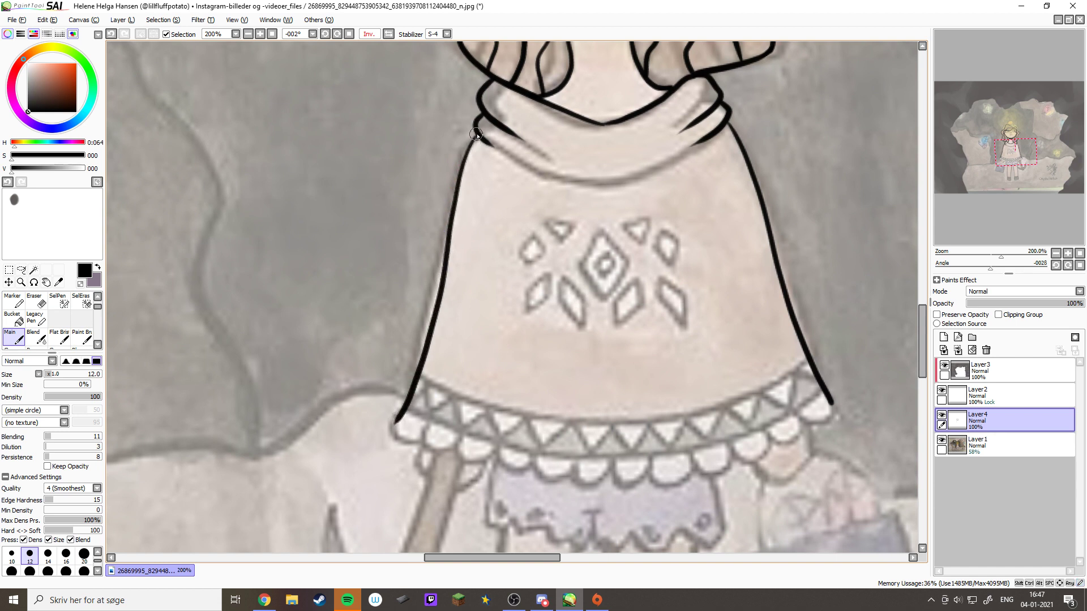
drag(474, 136, 462, 188)
Rotate the canvas and draw the two curved border lines of the triangle band along the poncho's hem
mouse_move(577, 359)
mouse_down()
mouse_move(550, 396)
mouse_move(553, 437)
mouse_move(527, 468)
mouse_move(497, 427)
mouse_move(495, 311)
mouse_up()
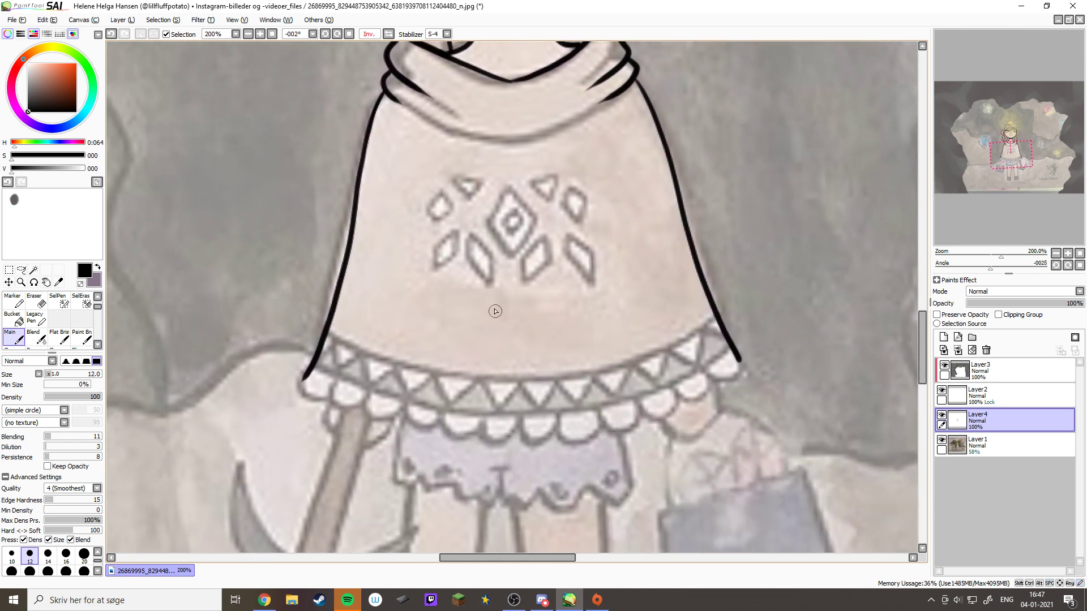
drag(453, 219, 671, 153)
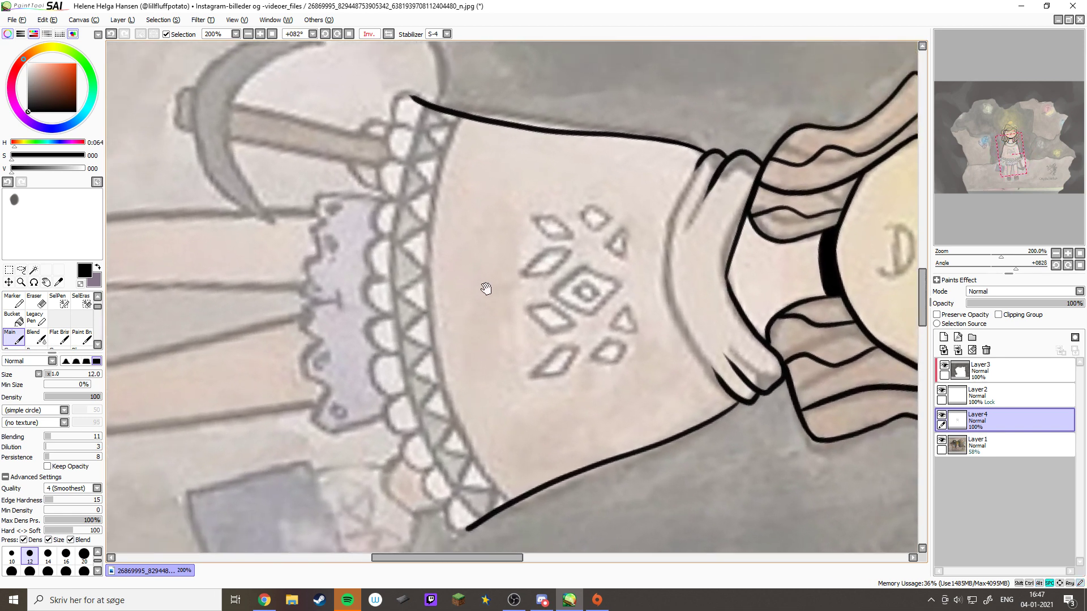
drag(486, 288, 500, 233)
mouse_move(475, 59)
mouse_down()
mouse_move(448, 146)
mouse_move(443, 232)
mouse_move(460, 328)
mouse_move(511, 435)
mouse_up()
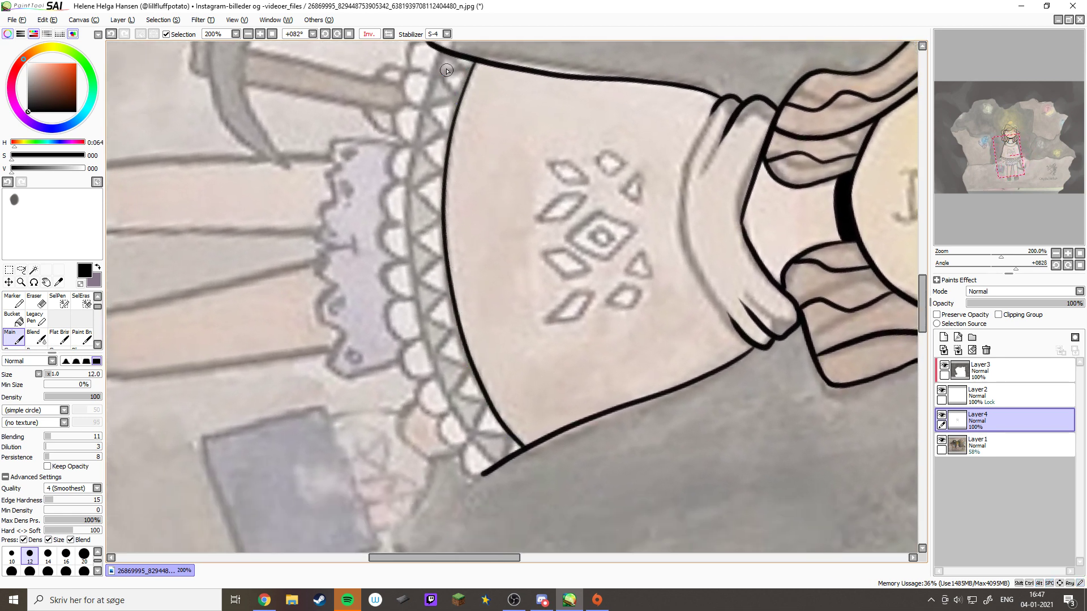
mouse_move(441, 49)
mouse_down()
mouse_move(425, 91)
mouse_move(412, 293)
mouse_move(474, 443)
mouse_move(494, 463)
mouse_up()
Draw the row of scallops along the poncho's lower hem and smooth the outer corner where it meets the side edge
drag(655, 348, 611, 125)
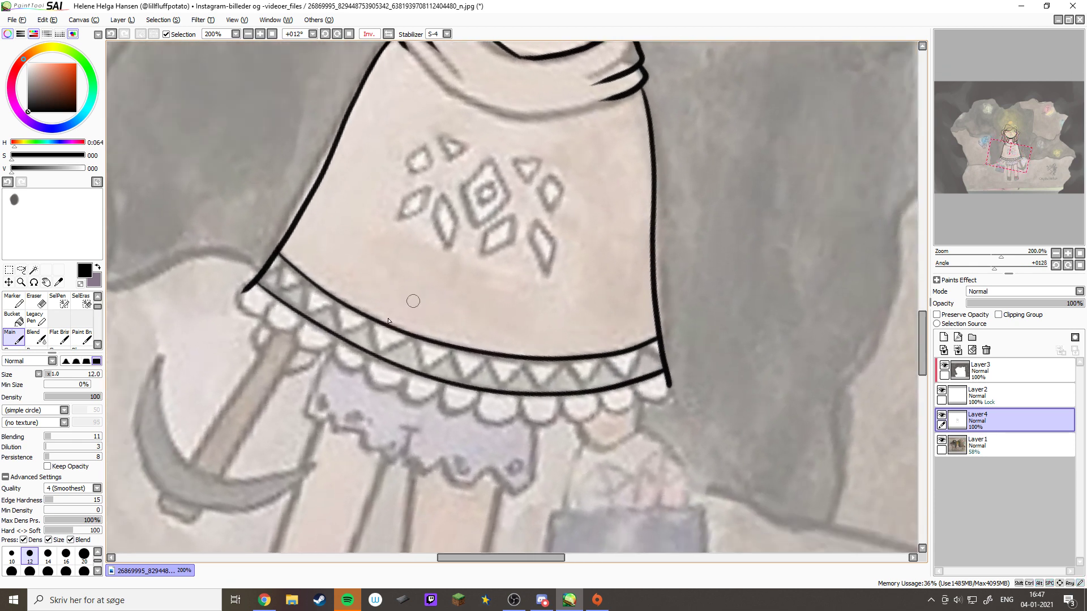
drag(414, 301, 537, 321)
drag(602, 395, 635, 326)
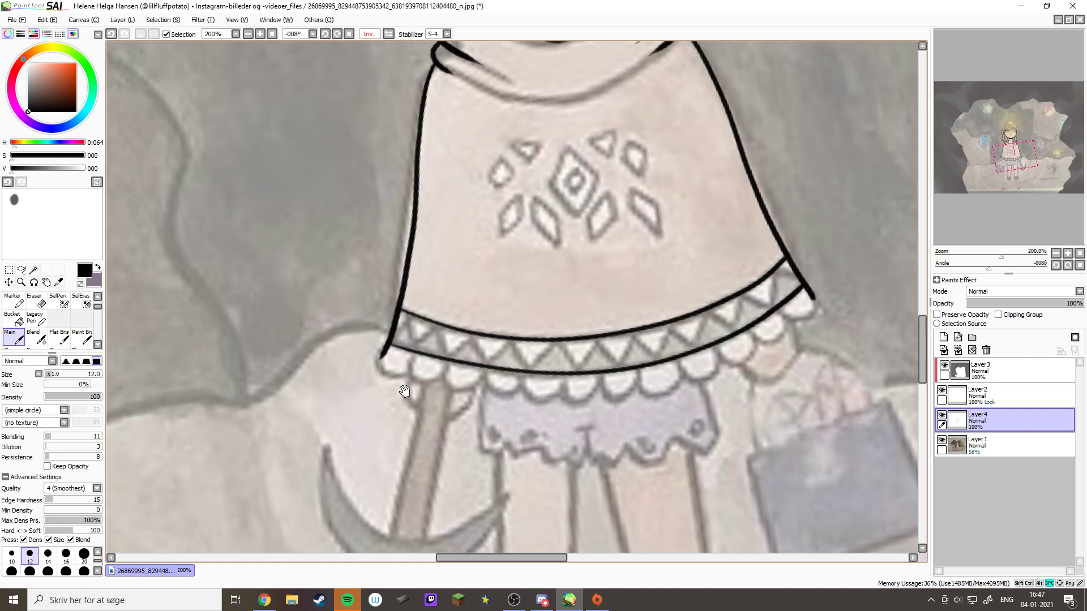
scroll(417, 329, down, 2)
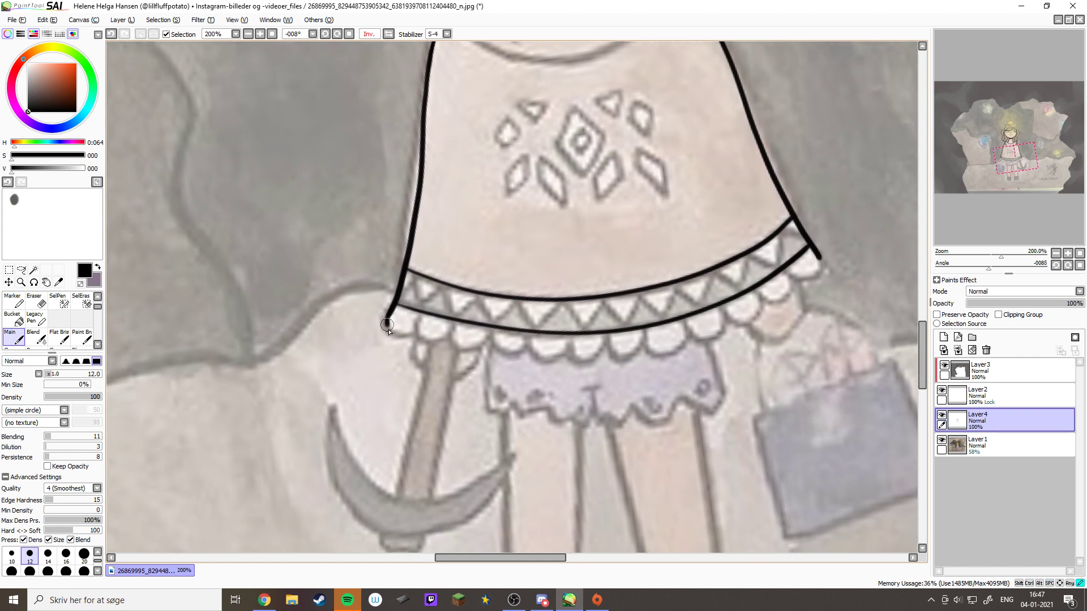
mouse_move(402, 336)
mouse_down()
mouse_move(420, 316)
mouse_move(417, 339)
mouse_move(434, 340)
mouse_move(453, 320)
mouse_move(453, 343)
mouse_move(468, 348)
mouse_move(489, 326)
mouse_move(500, 351)
mouse_move(527, 352)
mouse_up()
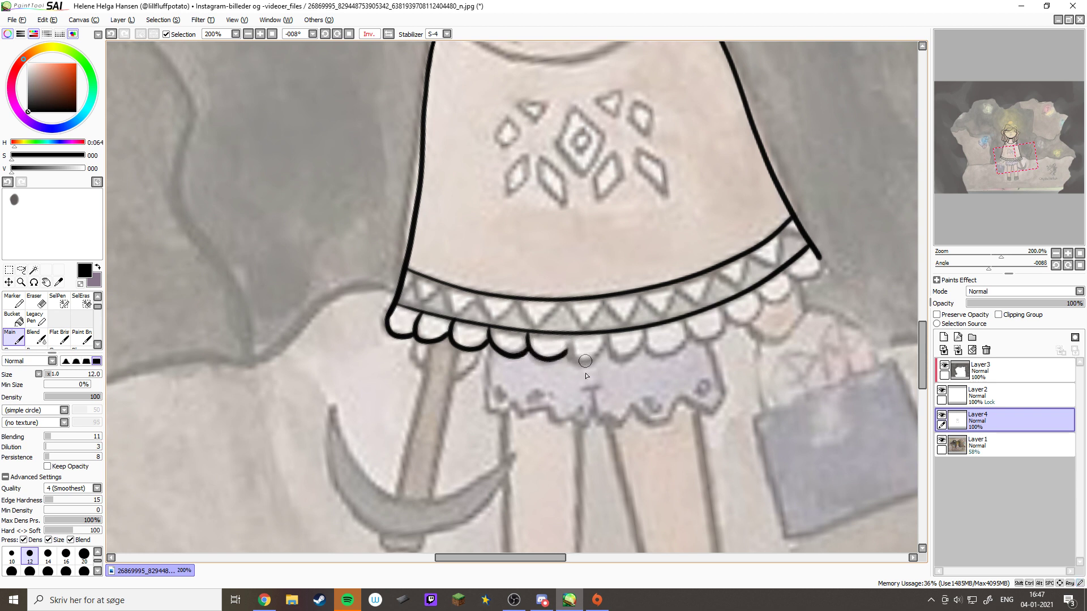
mouse_move(585, 361)
mouse_down()
mouse_move(524, 345)
mouse_move(545, 319)
mouse_move(619, 322)
mouse_move(657, 296)
mouse_move(696, 298)
mouse_move(722, 255)
mouse_move(748, 265)
mouse_move(748, 226)
mouse_move(743, 244)
mouse_move(809, 294)
mouse_up()
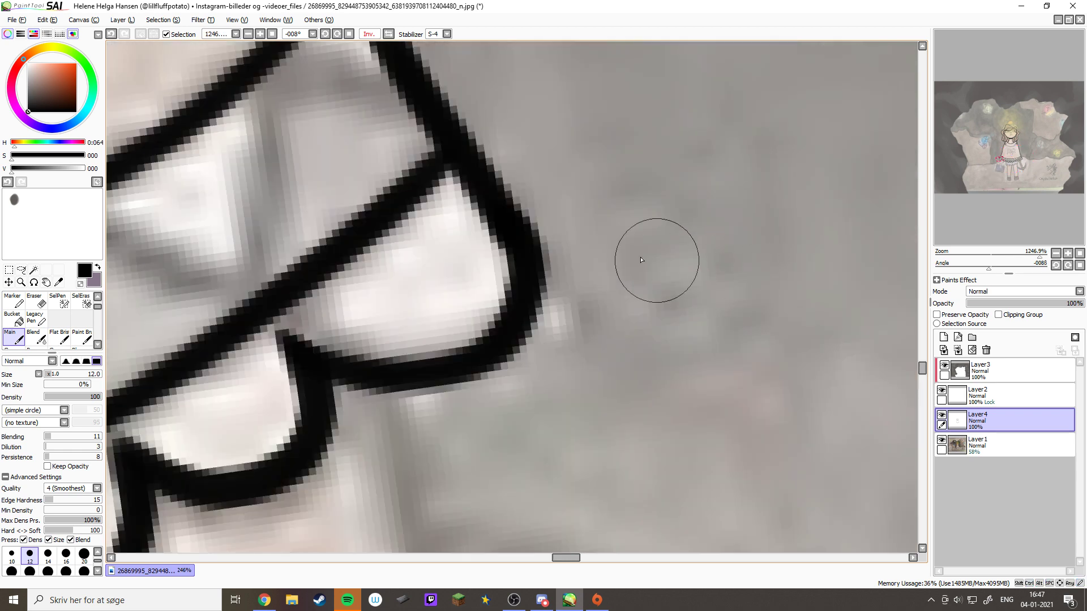
drag(501, 218, 522, 254)
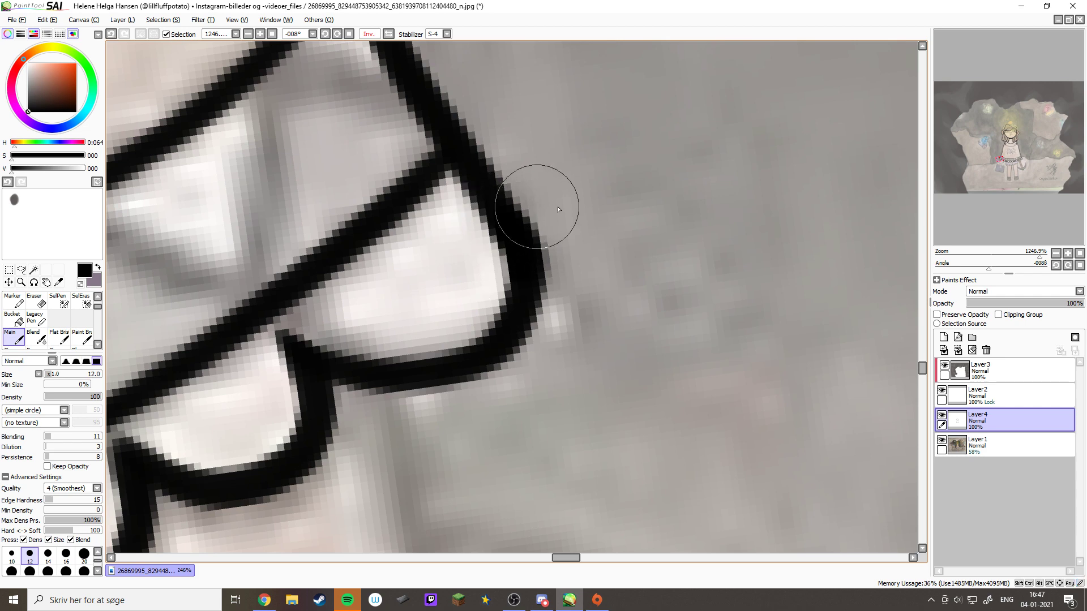
Draw the collar's lower fold curve in the unmirrored view, and check the line art with reference Layer1 briefly hidden
click(1079, 254)
key(space)
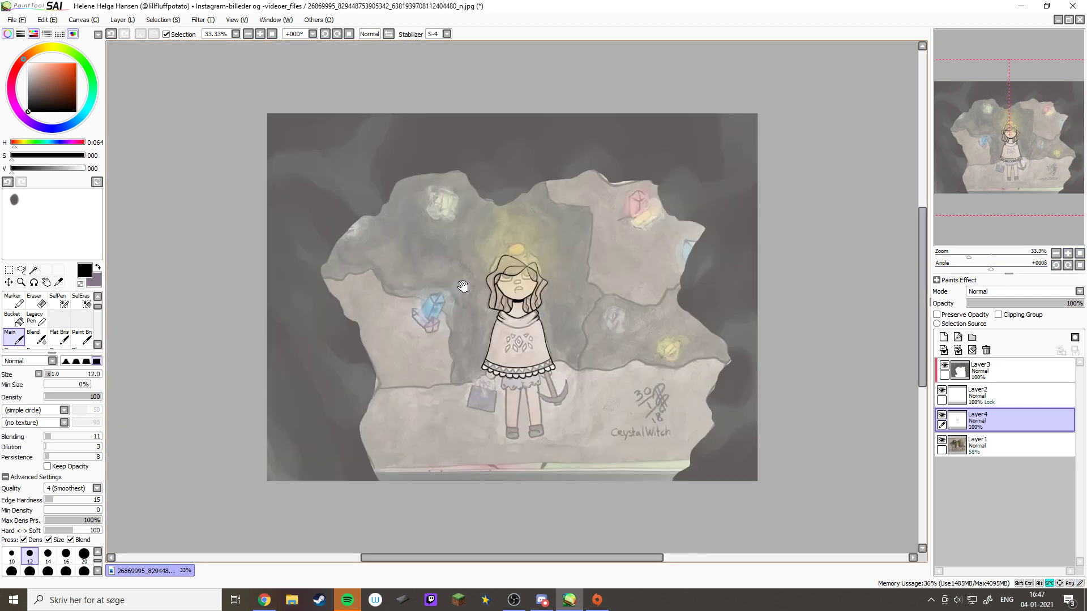
drag(464, 236, 576, 331)
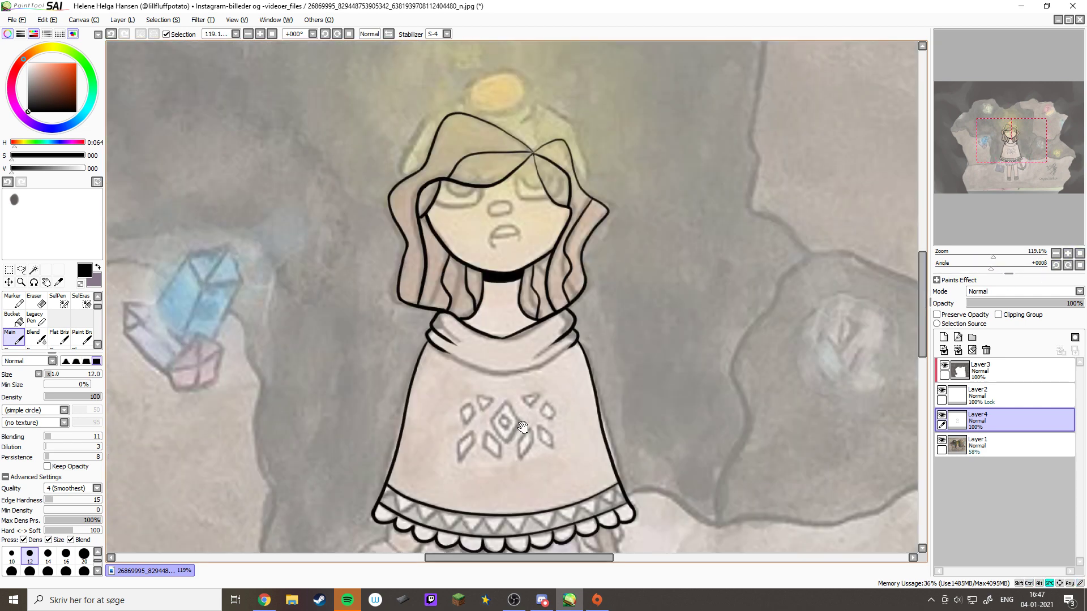
drag(522, 428, 530, 384)
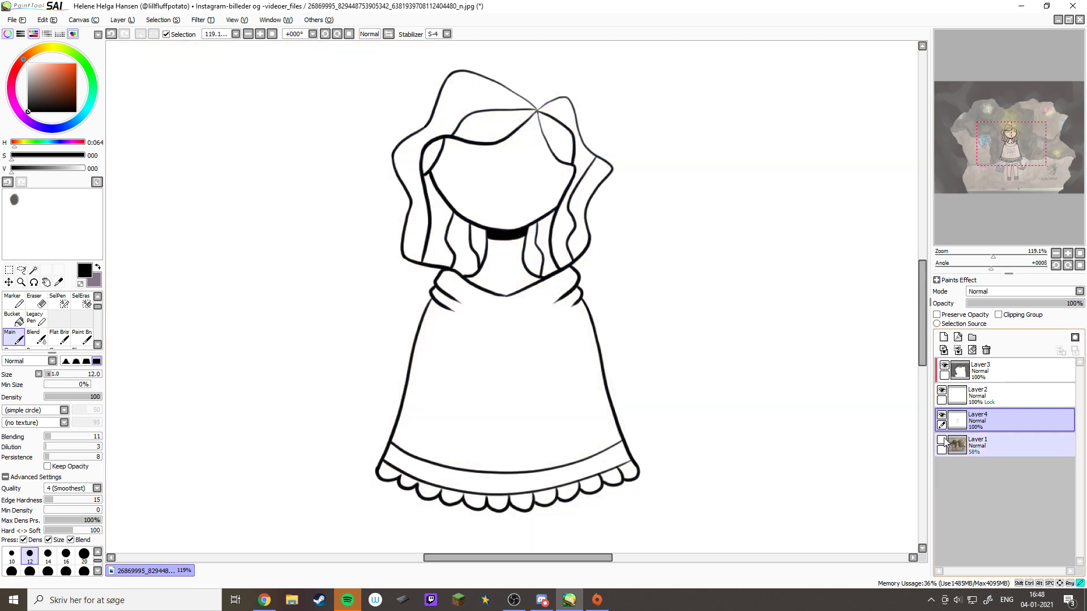
click(941, 440)
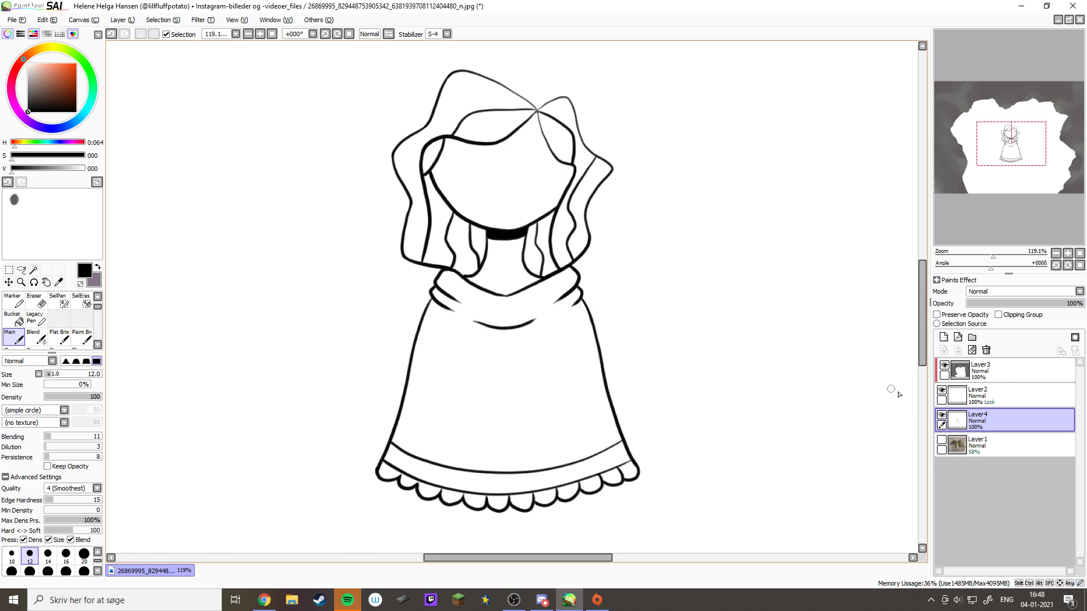
click(941, 440)
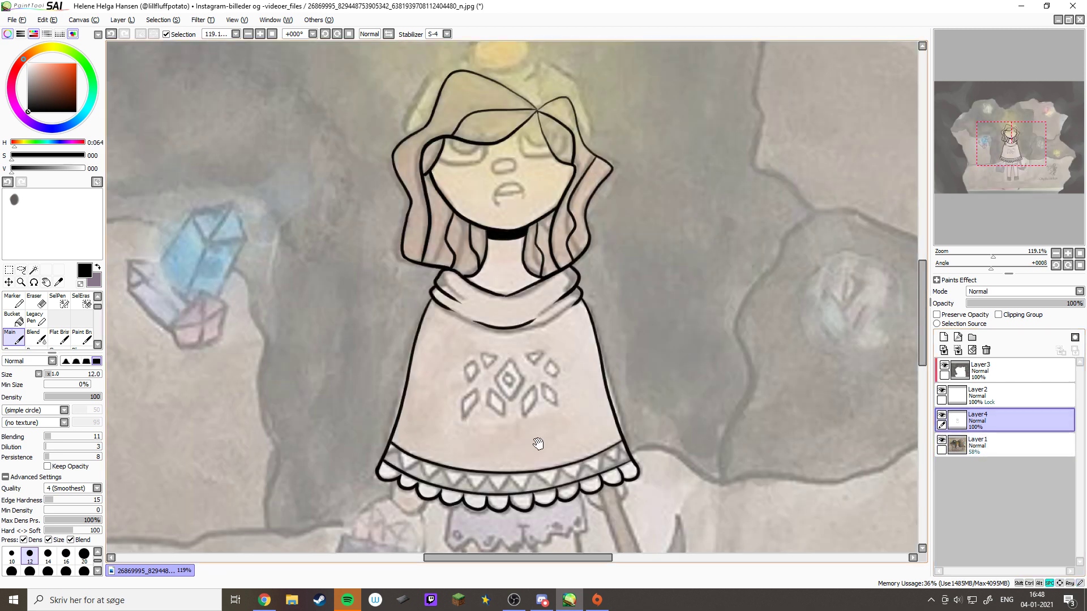
Trace the large central diamond of the poncho's chest pattern with the small diamond inside it
drag(537, 443, 540, 413)
mouse_move(418, 290)
mouse_down()
mouse_move(493, 318)
mouse_move(639, 413)
mouse_move(626, 396)
mouse_move(643, 414)
mouse_move(650, 407)
mouse_up()
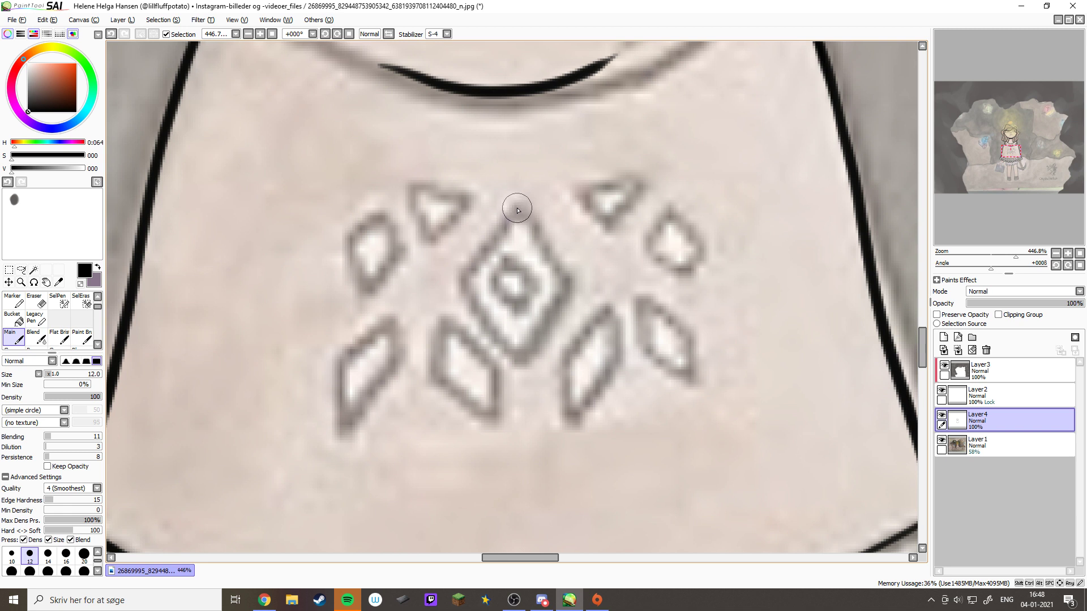
mouse_move(517, 207)
mouse_down()
mouse_move(467, 276)
mouse_move(510, 342)
mouse_move(540, 331)
mouse_move(564, 291)
mouse_move(516, 208)
mouse_move(480, 261)
mouse_move(470, 303)
mouse_move(519, 351)
mouse_up()
key(ctrl+z)
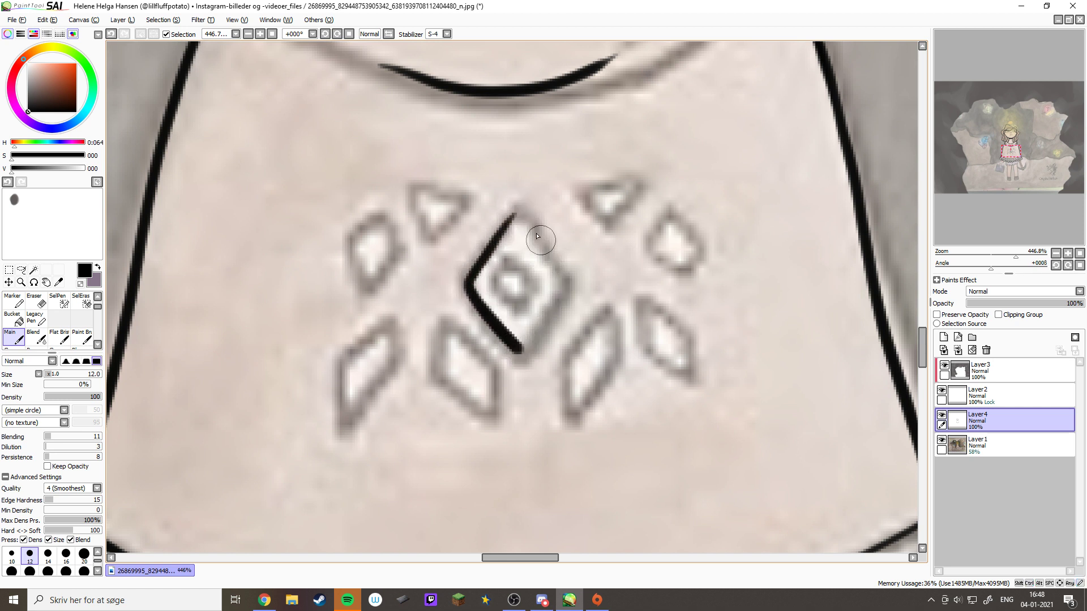
mouse_move(515, 214)
mouse_down()
mouse_move(565, 290)
mouse_move(516, 353)
mouse_up()
mouse_move(514, 258)
mouse_down()
mouse_move(504, 288)
mouse_move(522, 305)
mouse_move(516, 258)
mouse_move(531, 271)
mouse_move(519, 306)
mouse_up()
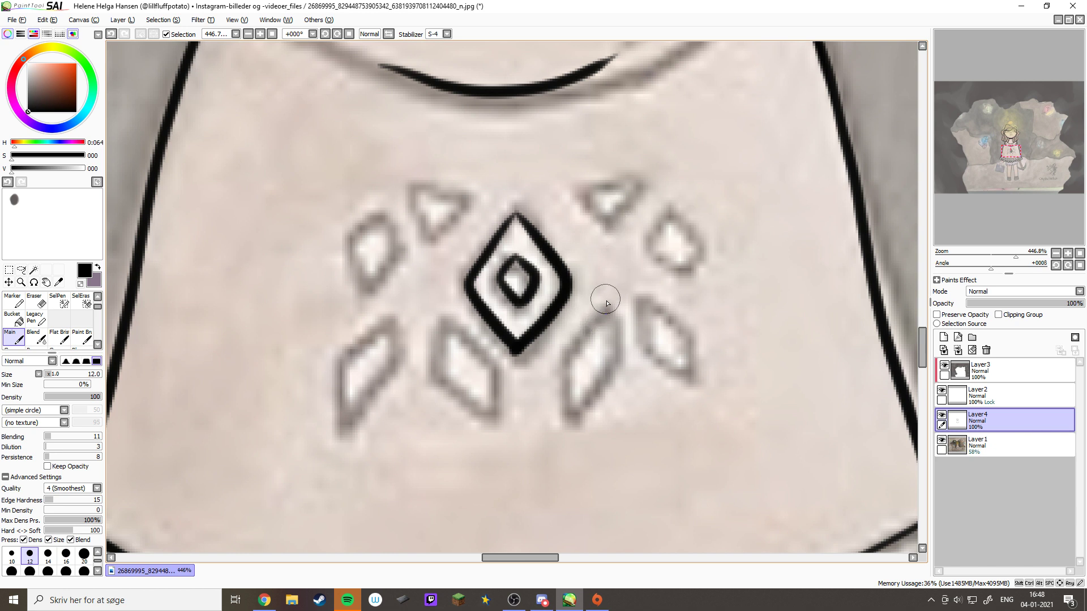
Trace the two slanted lower diamonds to the right of the central diamond, starting with their short vertical sides
drag(606, 295, 614, 354)
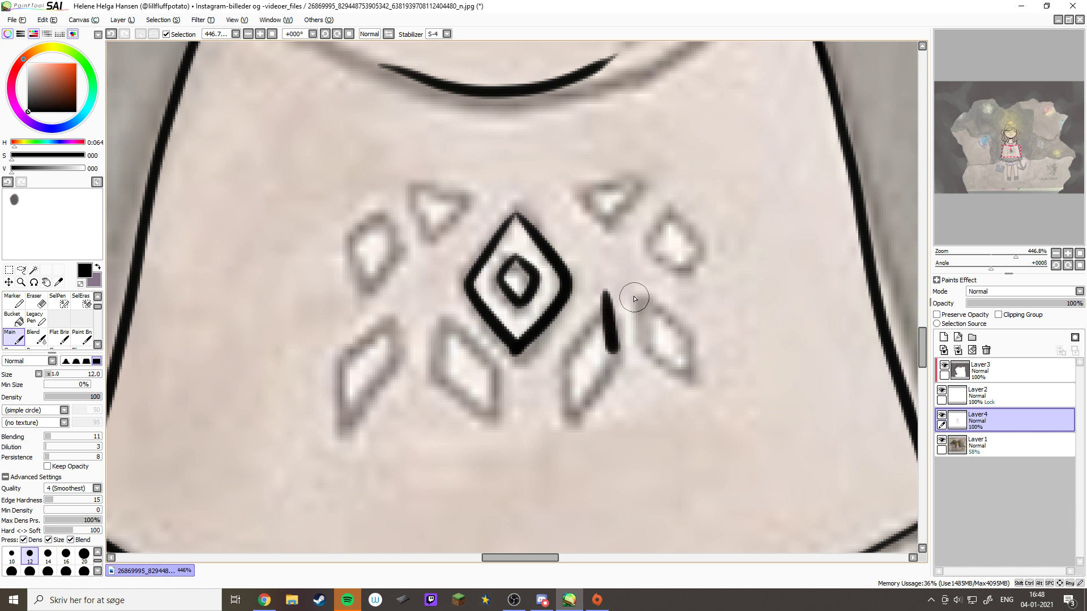
drag(629, 287, 638, 346)
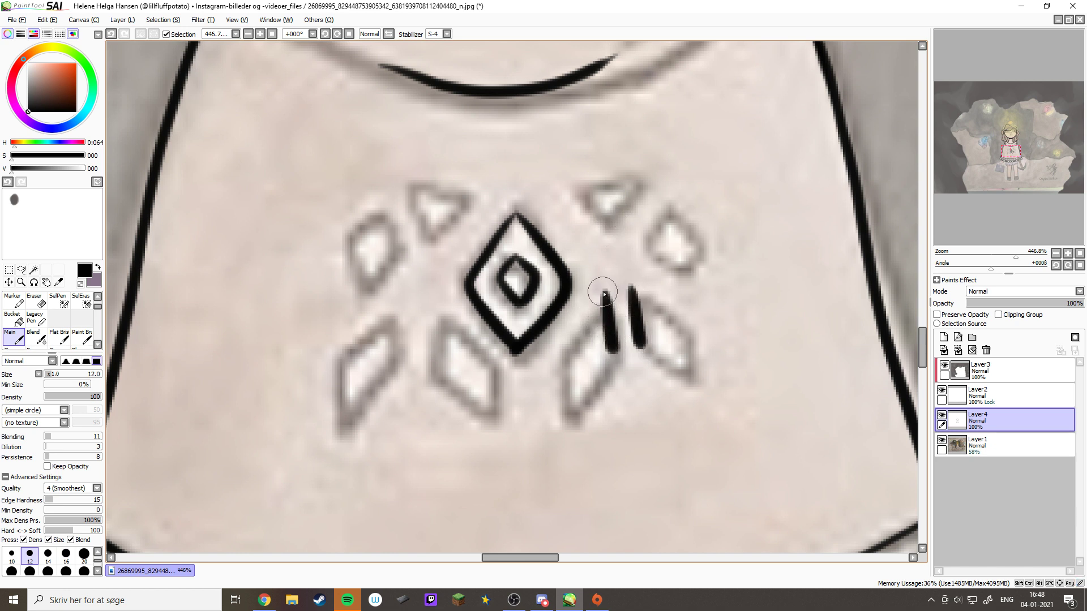
mouse_move(604, 292)
mouse_down()
mouse_move(557, 364)
mouse_move(582, 370)
mouse_move(560, 416)
mouse_up()
drag(559, 365, 558, 415)
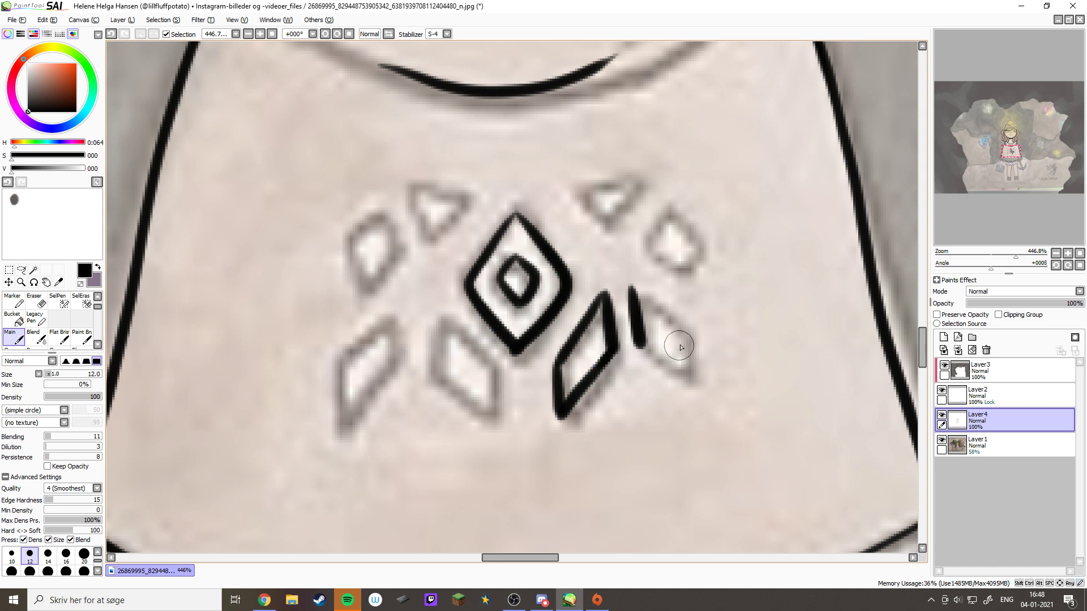
drag(689, 327, 693, 387)
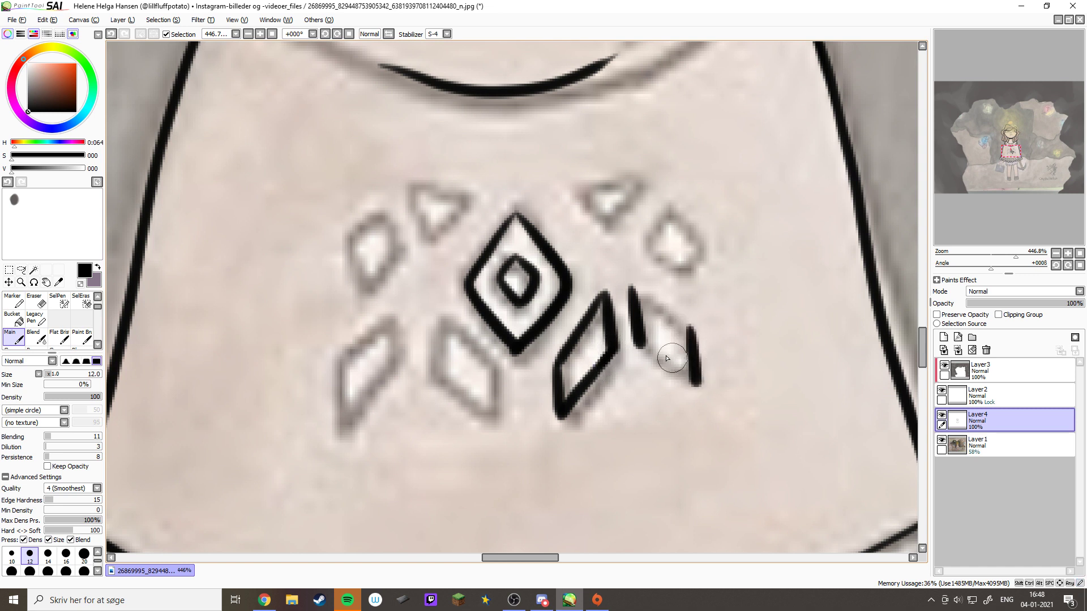
drag(635, 337, 695, 388)
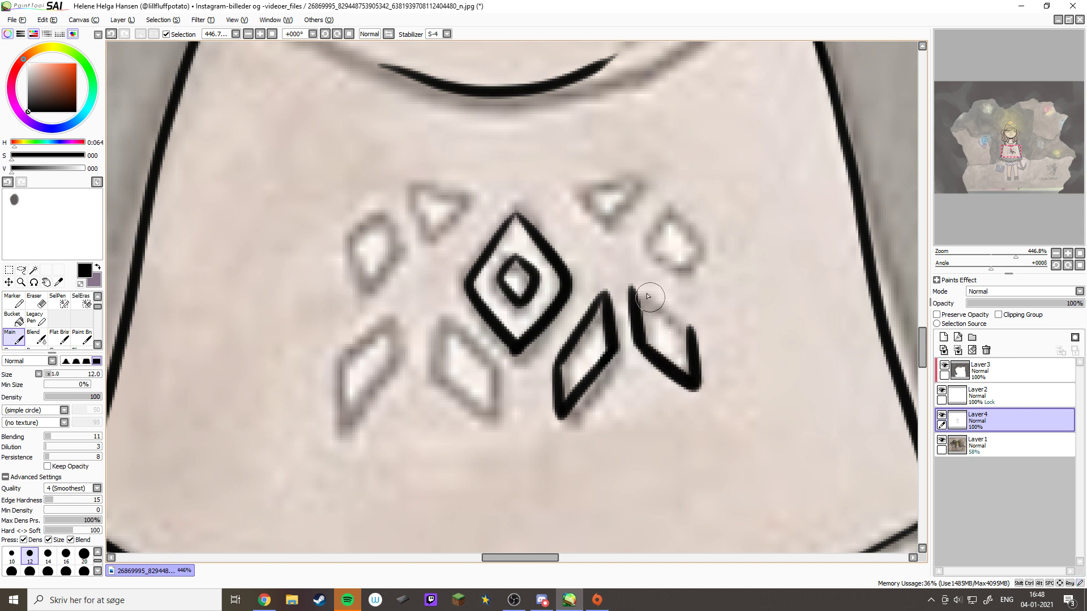
drag(630, 288, 683, 334)
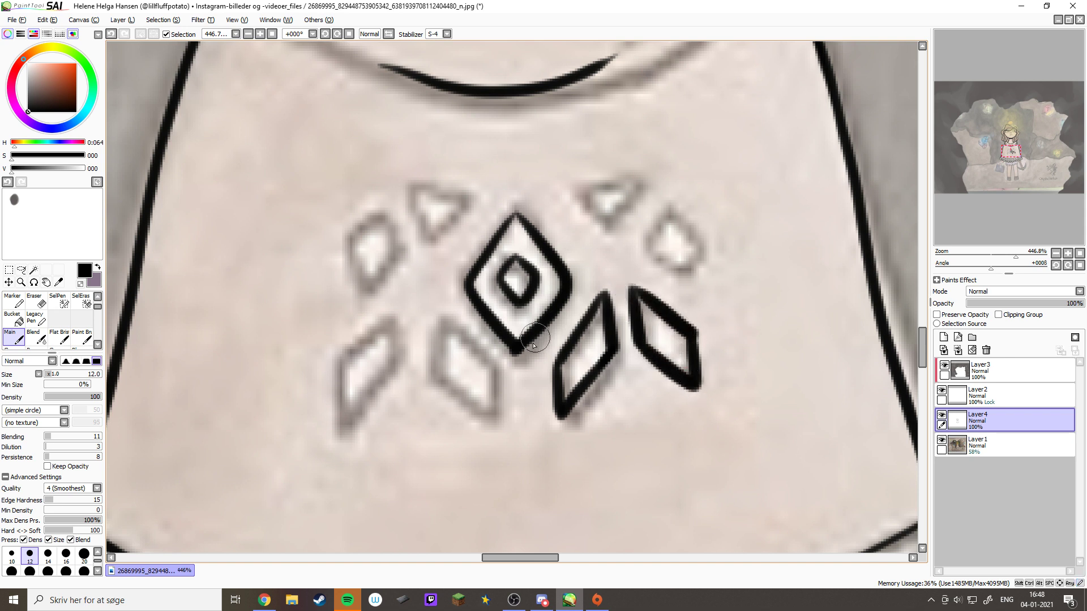
Trace the two slanted lower diamonds to the left of the central diamond
drag(509, 401, 545, 395)
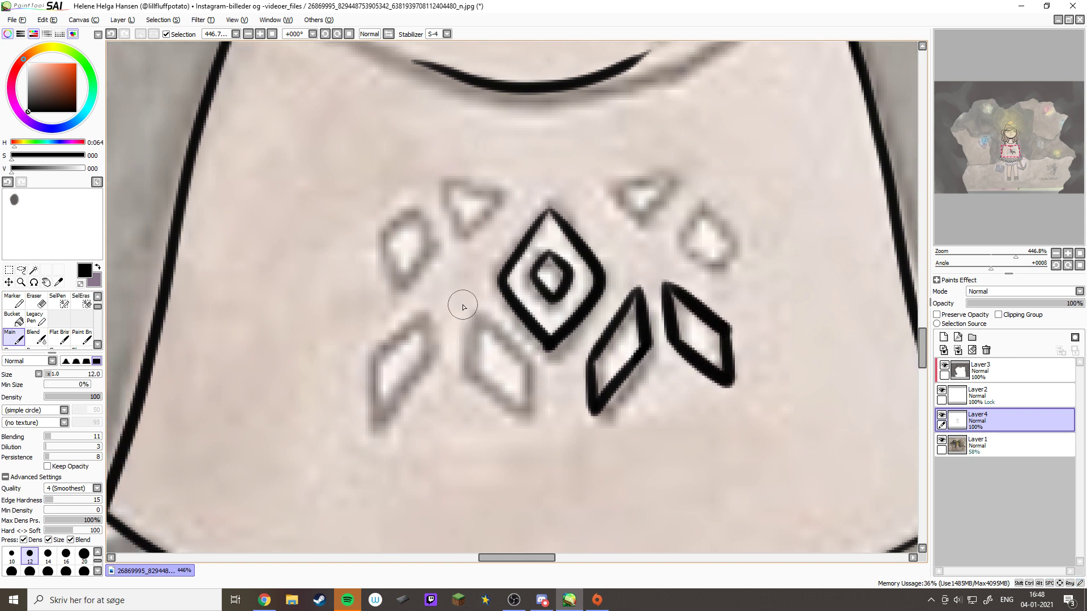
drag(463, 306, 465, 365)
drag(431, 306, 435, 359)
drag(519, 354, 524, 413)
drag(370, 360, 373, 425)
mouse_move(463, 353)
mouse_down()
mouse_move(467, 371)
mouse_move(518, 412)
mouse_up()
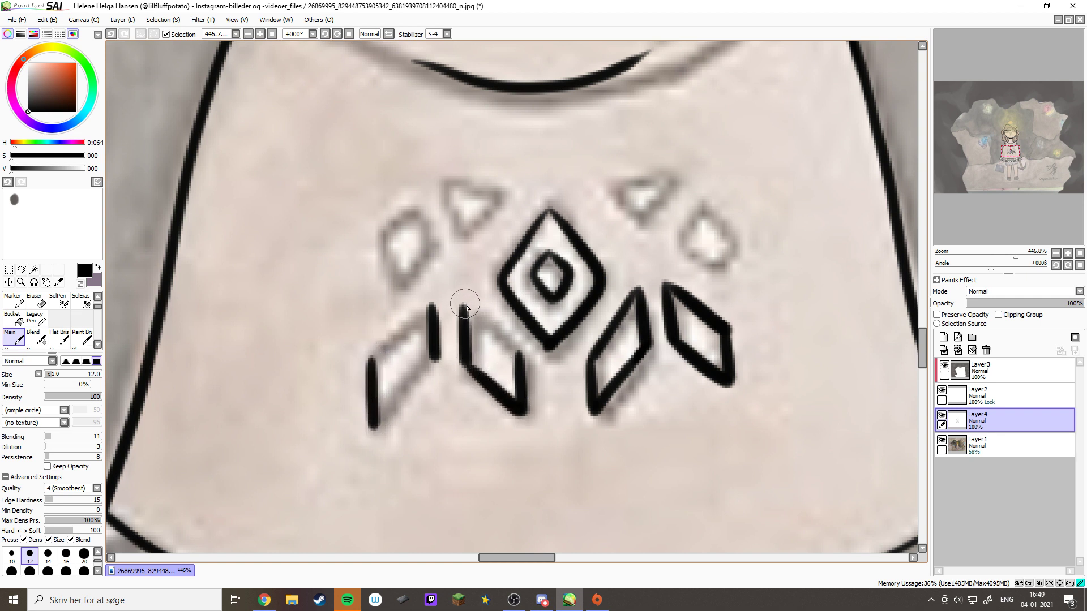
drag(461, 304, 518, 355)
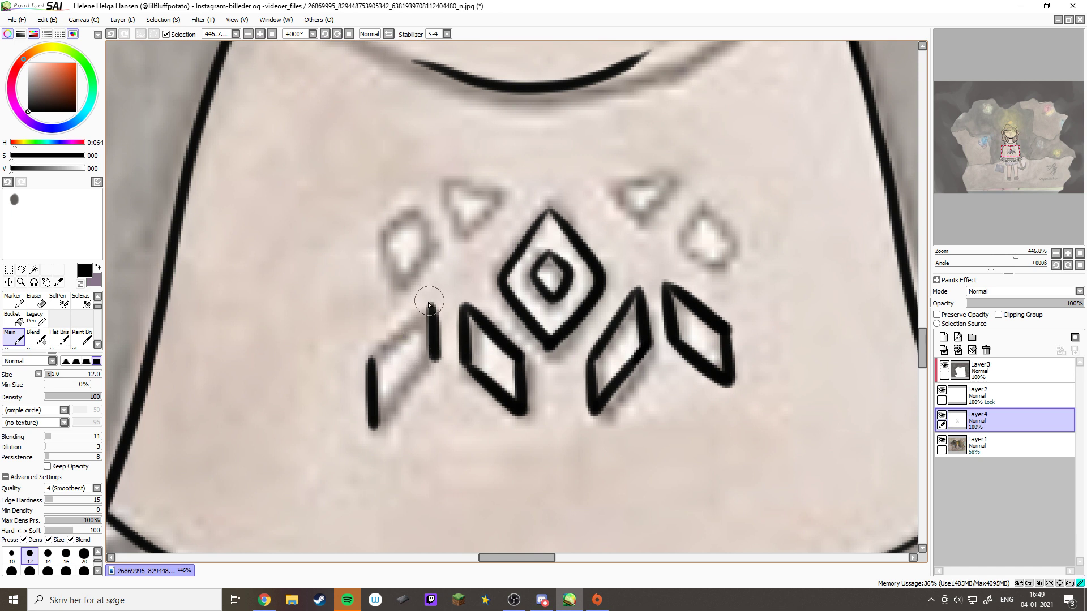
mouse_move(430, 302)
mouse_down()
mouse_move(375, 363)
mouse_move(433, 359)
mouse_move(374, 425)
mouse_up()
Erase the excess line at the lower tip of the outermost left diamond to shorten it
key(e)
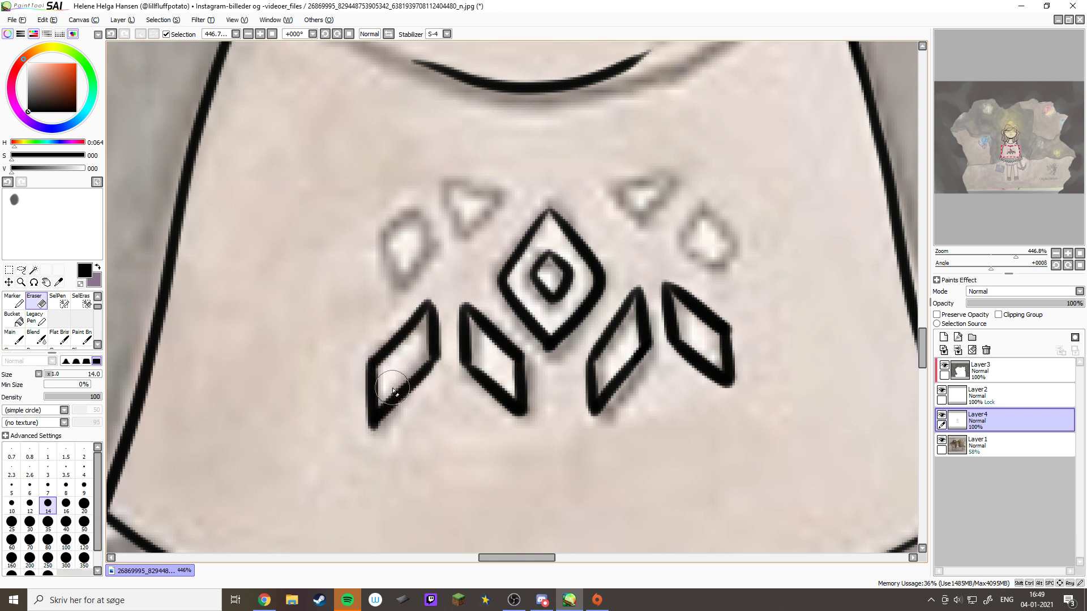
drag(371, 426, 378, 421)
drag(365, 425, 419, 414)
Draw the small outer diamonds above the slanted ones on both sides of the chest pattern with the Main brush
key(b)
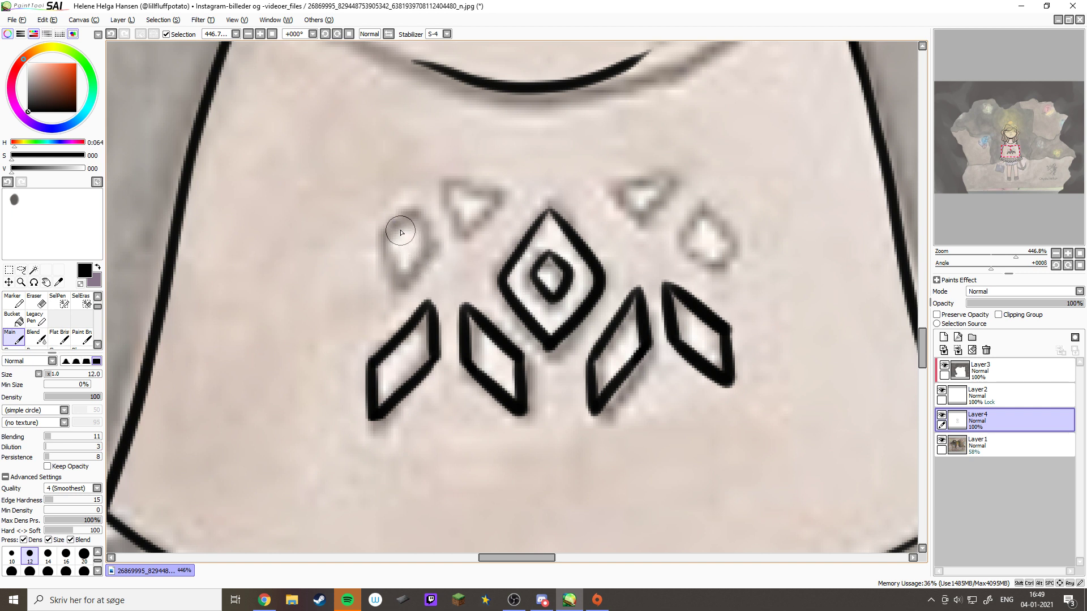
mouse_move(399, 229)
mouse_down()
mouse_move(419, 266)
mouse_move(391, 294)
mouse_up()
mouse_move(399, 234)
mouse_down()
mouse_move(378, 264)
mouse_move(396, 294)
mouse_up()
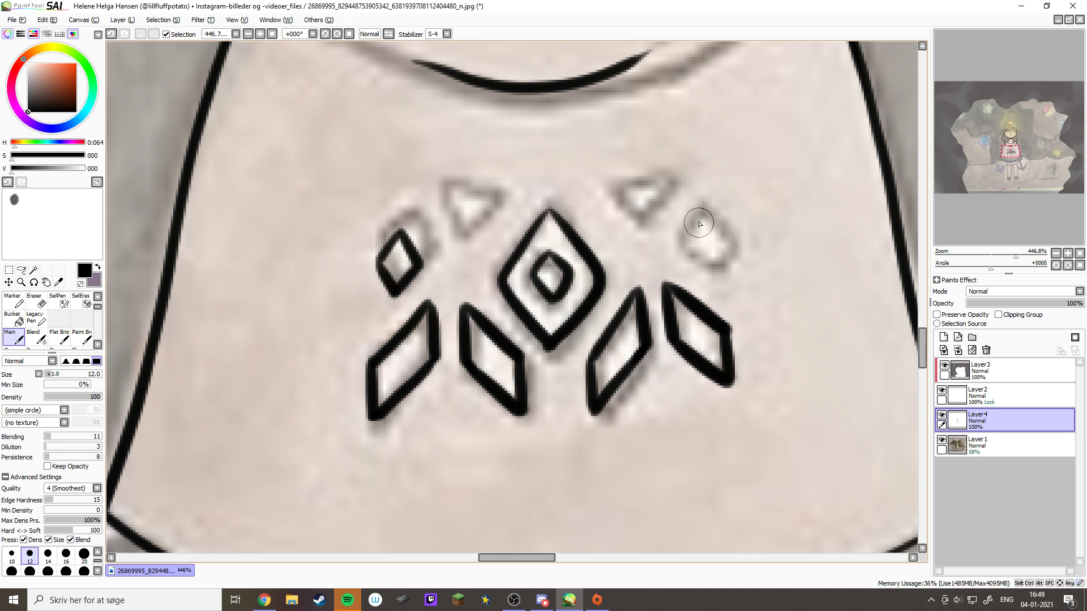
mouse_move(701, 215)
mouse_down()
mouse_move(681, 247)
mouse_move(715, 278)
mouse_move(736, 249)
mouse_up()
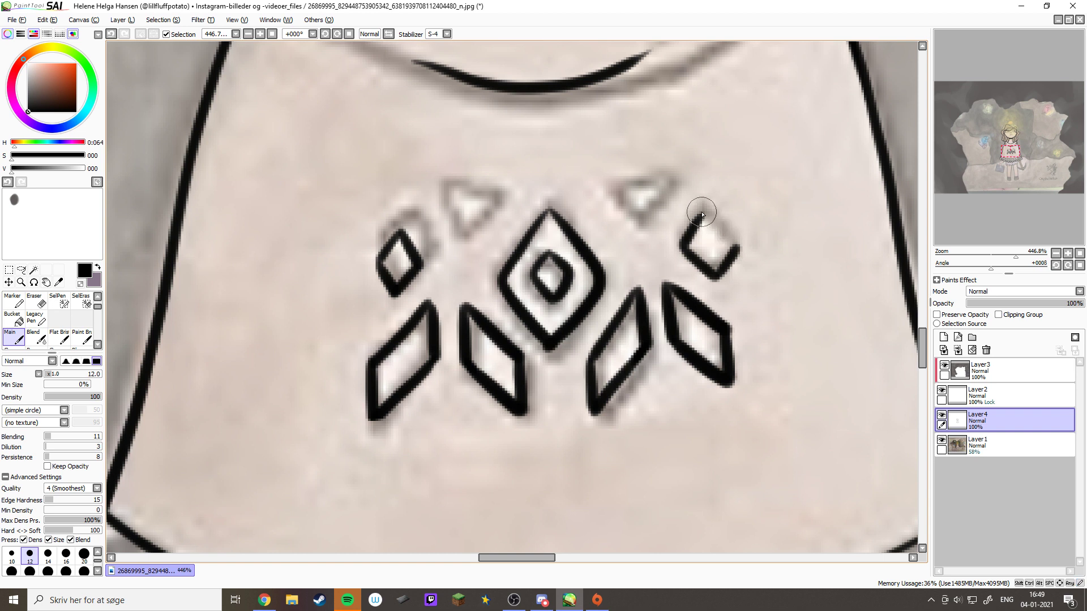
drag(703, 214, 734, 246)
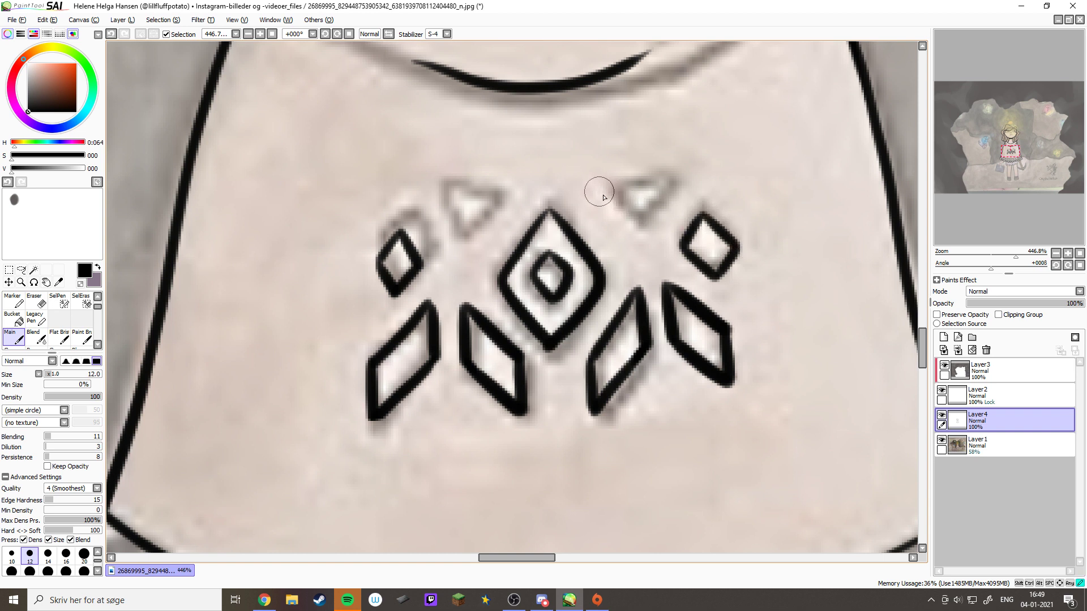
Trace the two small downward-pointing triangles above the central diamond, one on each side of the chest pattern
mouse_move(599, 191)
mouse_down()
mouse_move(639, 232)
mouse_move(667, 183)
mouse_up()
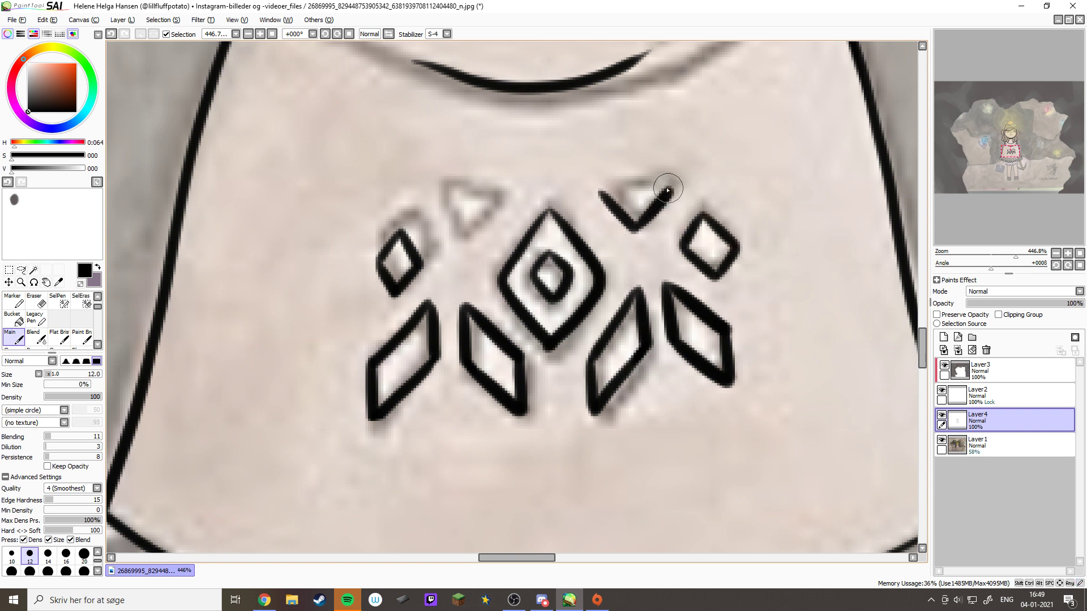
drag(601, 185, 671, 184)
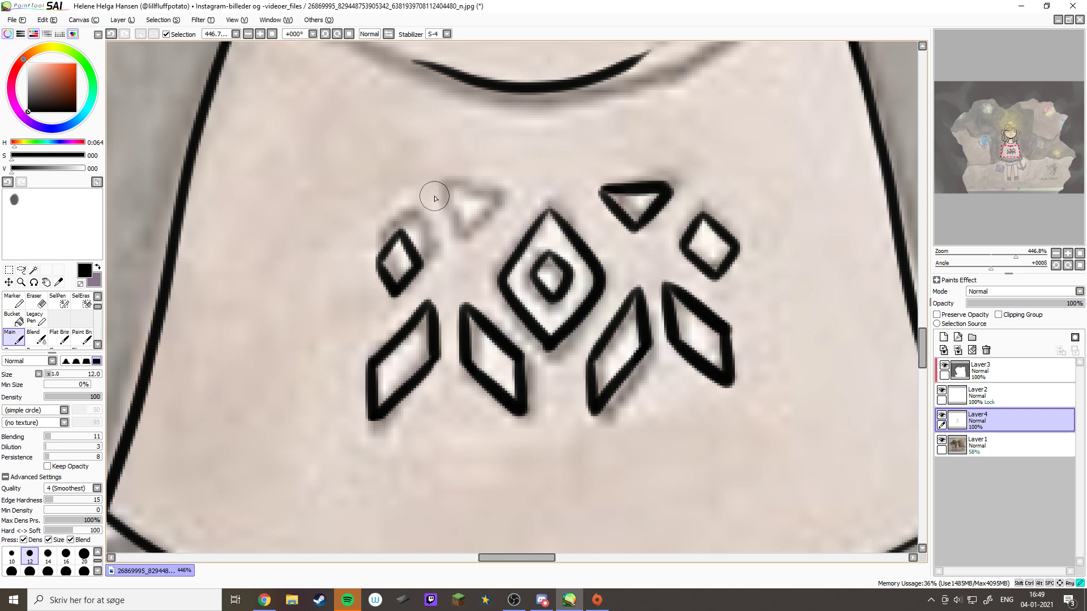
mouse_move(434, 197)
mouse_down()
mouse_move(466, 232)
mouse_move(505, 199)
mouse_up()
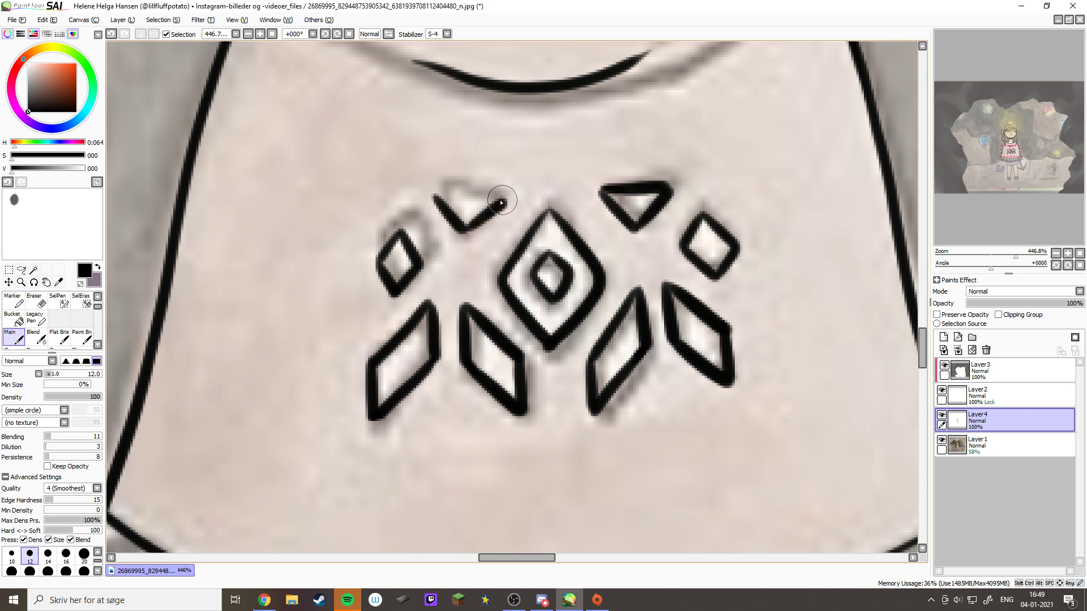
drag(437, 189, 506, 195)
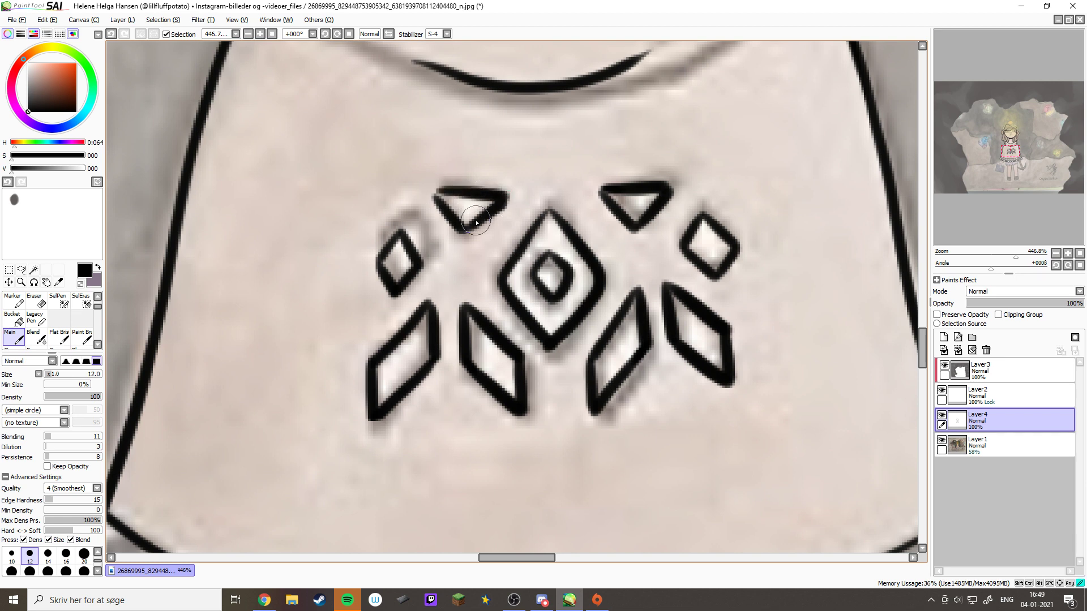
drag(440, 195, 434, 195)
Trace the round headlamp with its outer rim and base, plus the helmet's curved outline on both sides of it
click(1079, 254)
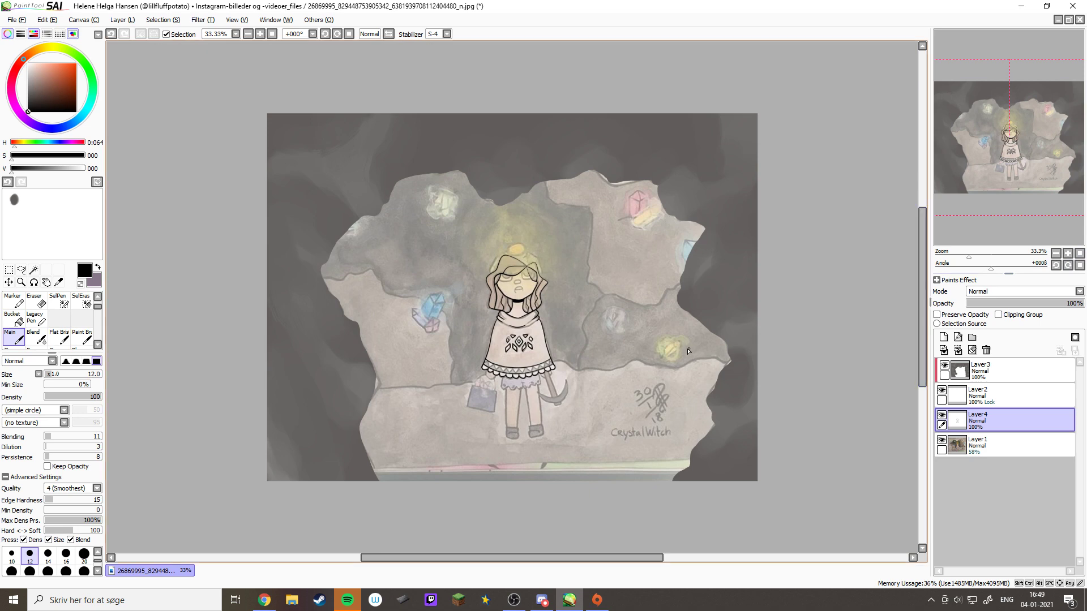
drag(480, 244, 551, 311)
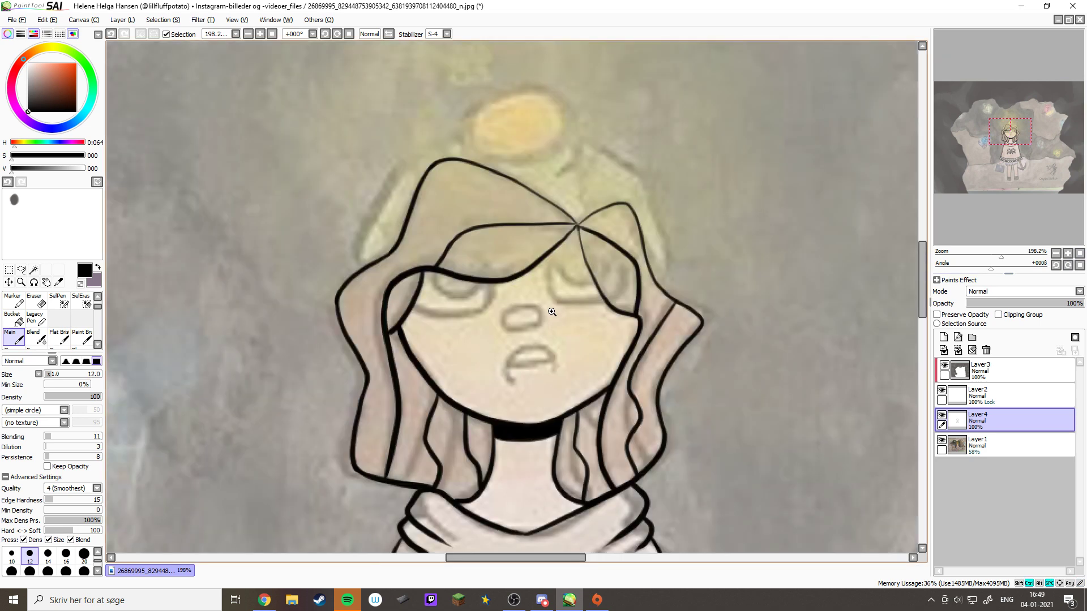
drag(451, 278, 438, 316)
drag(512, 254, 527, 287)
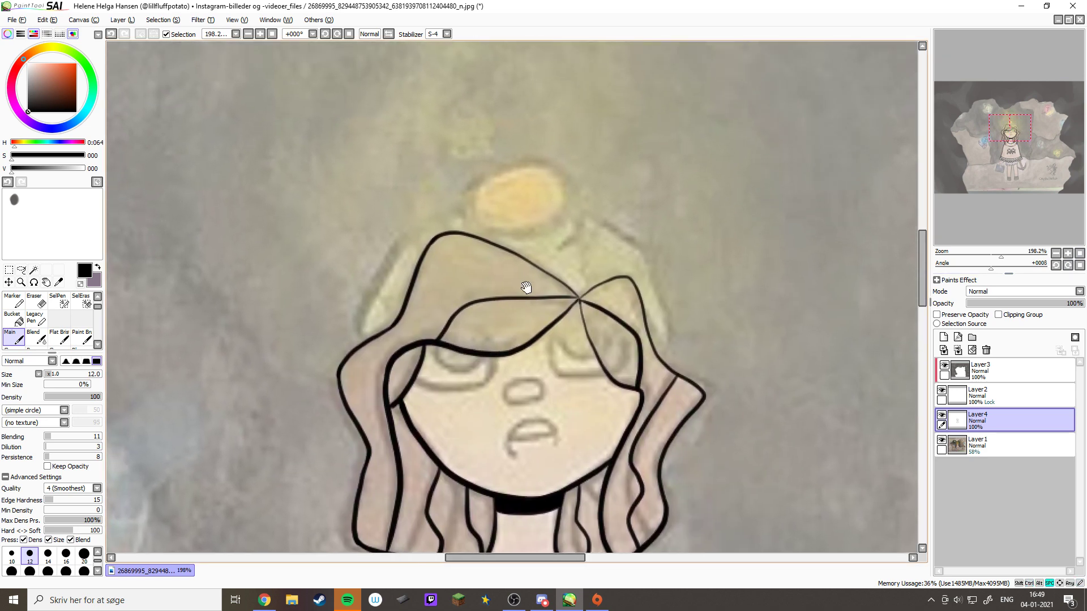
key(Delete)
key(Delete)
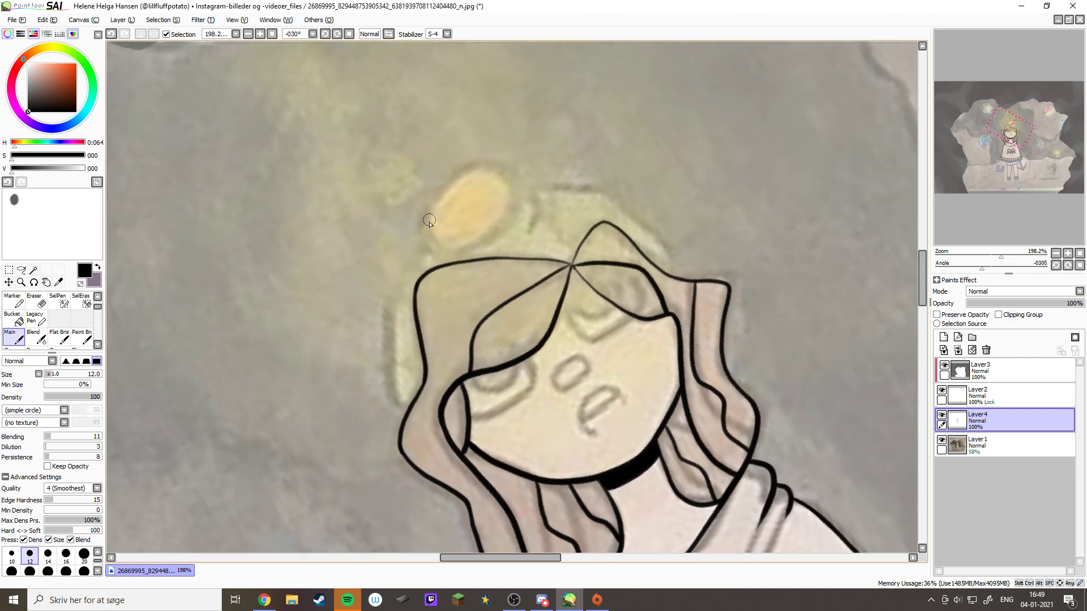
mouse_move(430, 209)
mouse_down()
mouse_move(479, 171)
mouse_move(503, 195)
mouse_move(481, 237)
mouse_move(455, 249)
mouse_move(428, 245)
mouse_move(419, 229)
mouse_move(472, 178)
mouse_move(456, 179)
mouse_move(431, 226)
mouse_move(448, 241)
mouse_move(480, 236)
mouse_move(510, 195)
mouse_move(497, 174)
mouse_move(472, 170)
mouse_move(429, 200)
mouse_move(683, 193)
mouse_move(684, 263)
mouse_up()
key(ctrl+z)
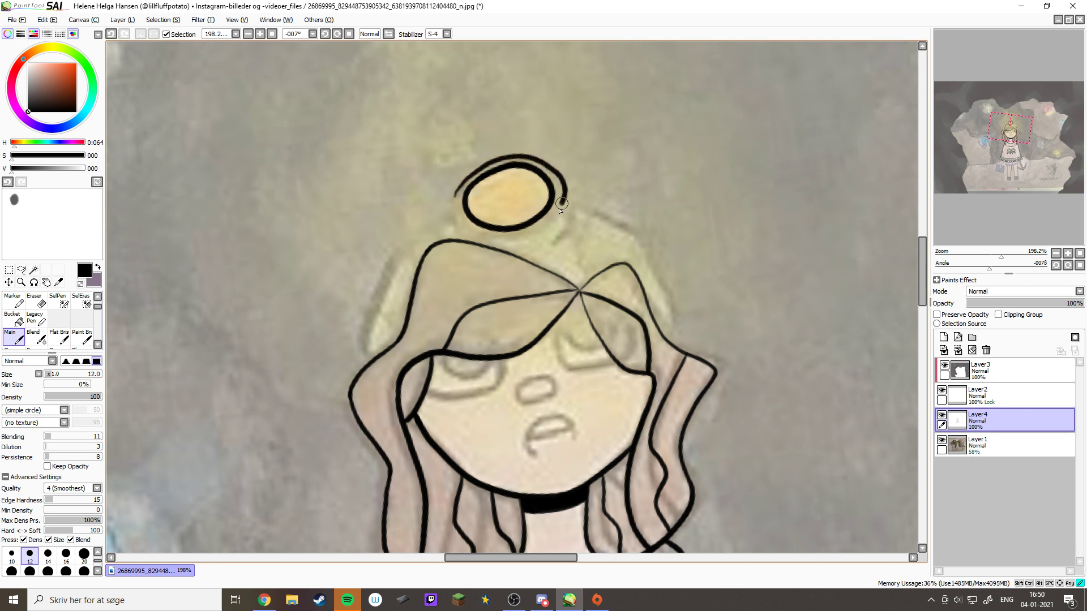
drag(561, 203, 524, 237)
drag(483, 232, 493, 234)
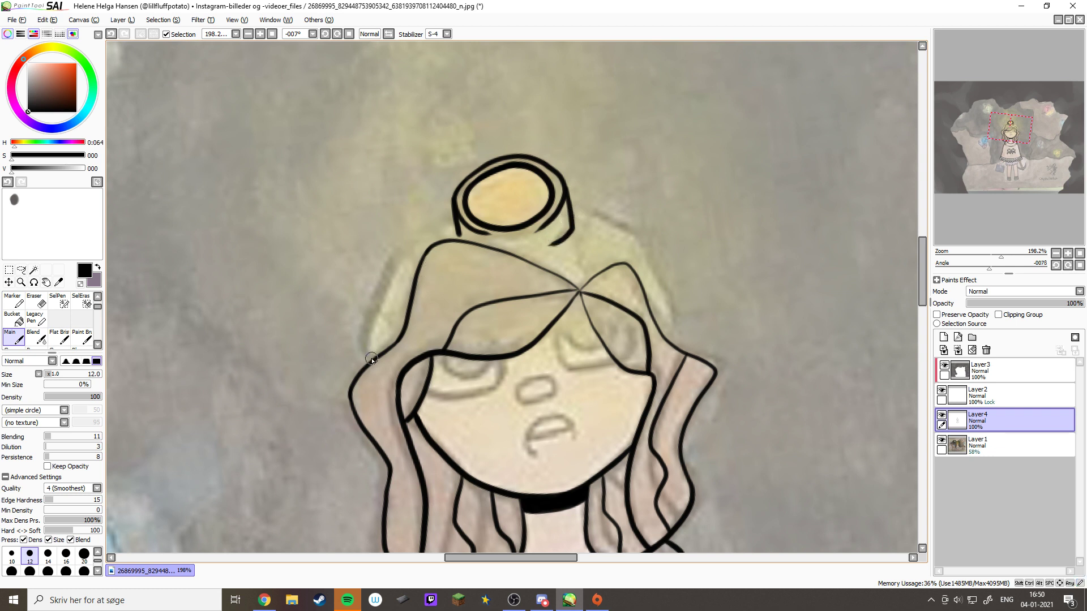
drag(364, 337, 400, 254)
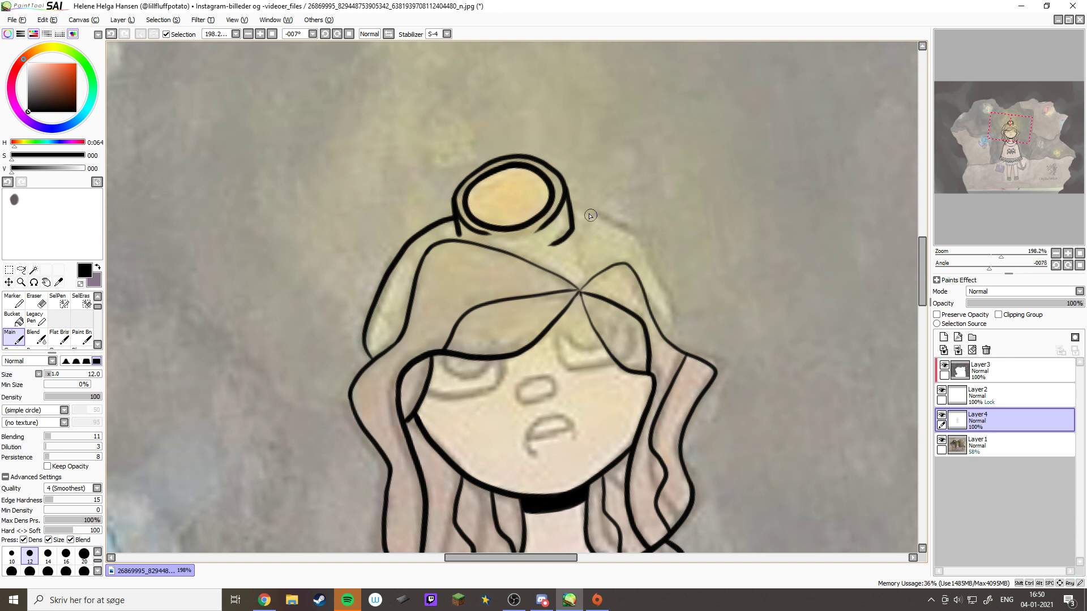
drag(587, 209, 632, 230)
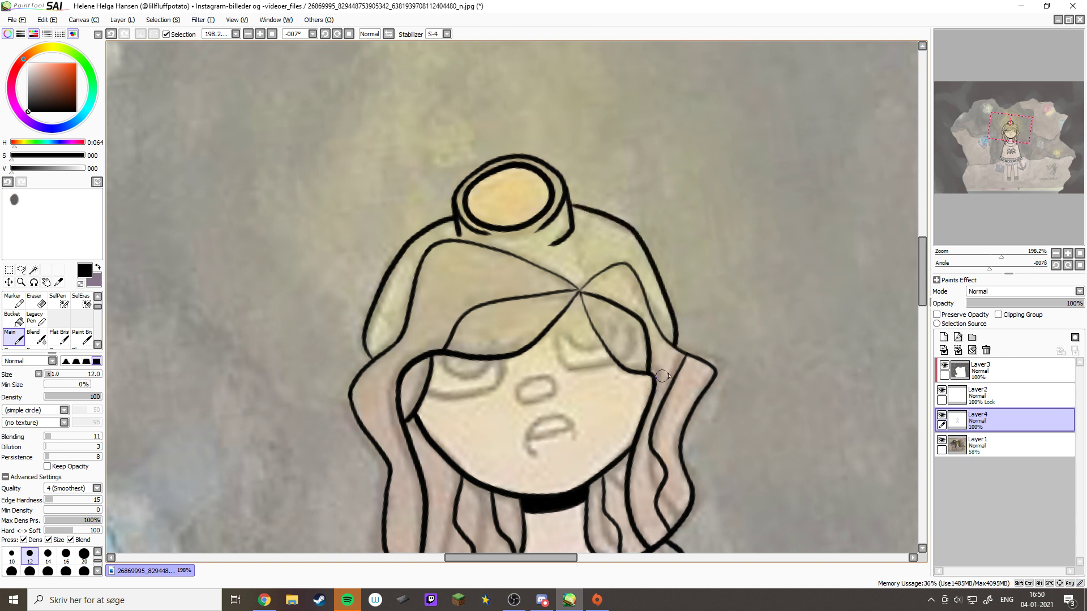
Fill in the point at the hair parting where the strand lines meet with a small black dab
drag(757, 334, 745, 341)
drag(445, 221, 657, 379)
mouse_move(601, 277)
mouse_down()
mouse_move(650, 236)
mouse_move(602, 275)
mouse_move(631, 294)
mouse_move(605, 283)
mouse_move(616, 338)
mouse_move(604, 280)
mouse_move(553, 282)
mouse_move(595, 287)
mouse_move(600, 277)
mouse_move(592, 287)
mouse_move(566, 243)
mouse_up()
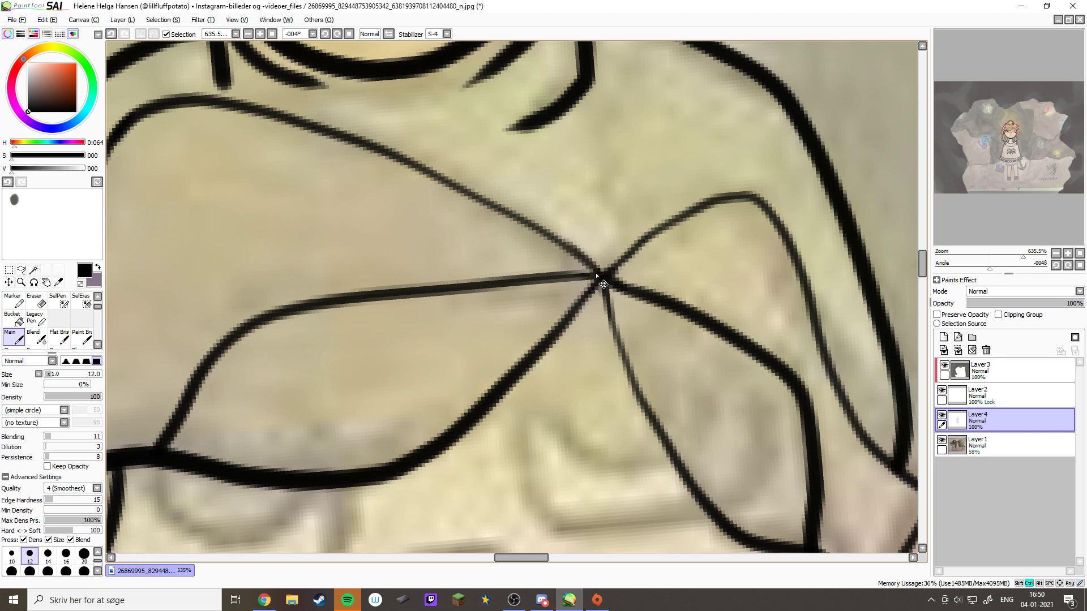
key(ctrl+z)
drag(602, 278, 597, 274)
Trace the left leg of the shorts below the poncho, from its outer side along the jagged hem to the centre
click(1056, 254)
click(1056, 254)
click(1056, 254)
click(1056, 254)
click(1056, 254)
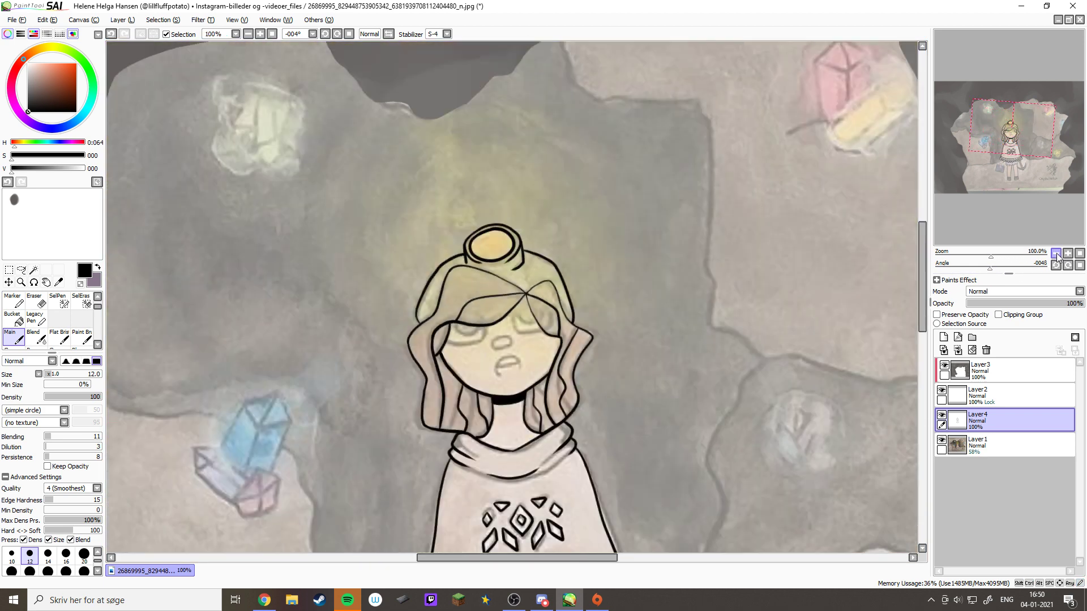
drag(645, 430, 621, 220)
drag(594, 362, 571, 248)
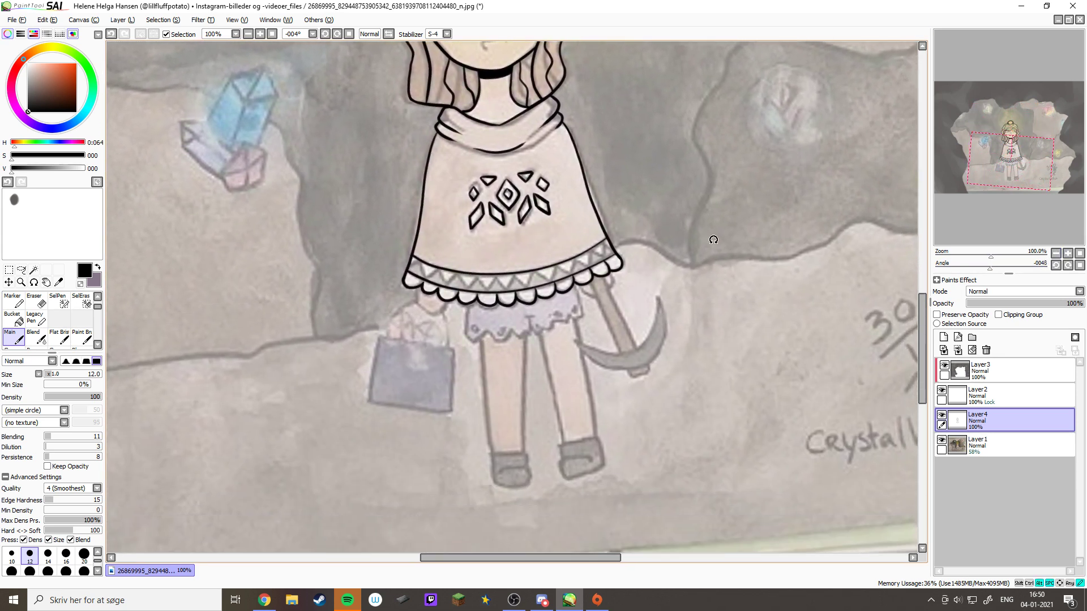
drag(712, 239, 725, 257)
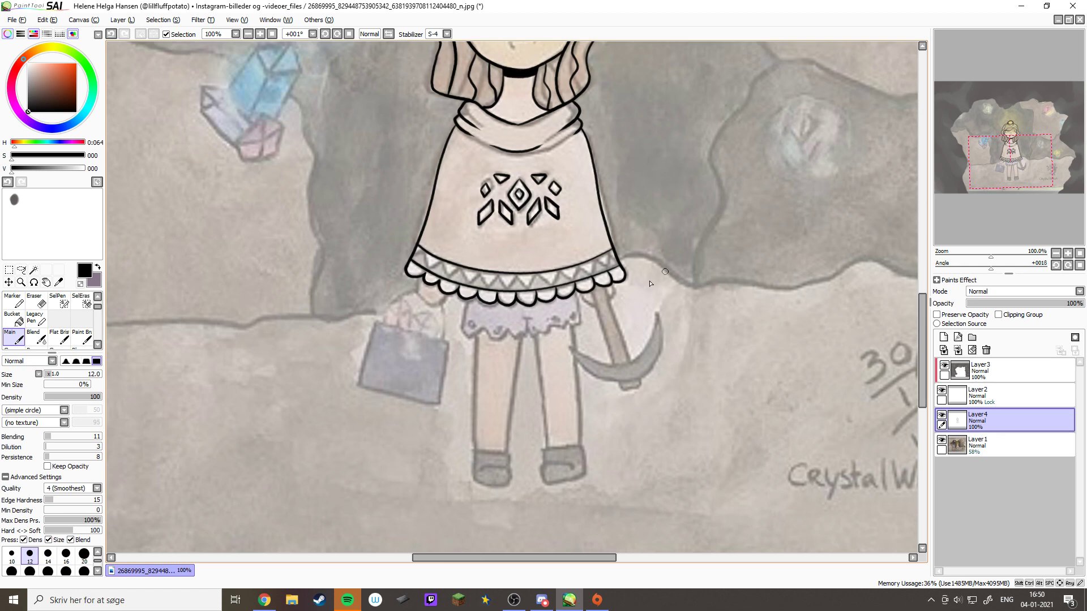
drag(383, 237, 663, 472)
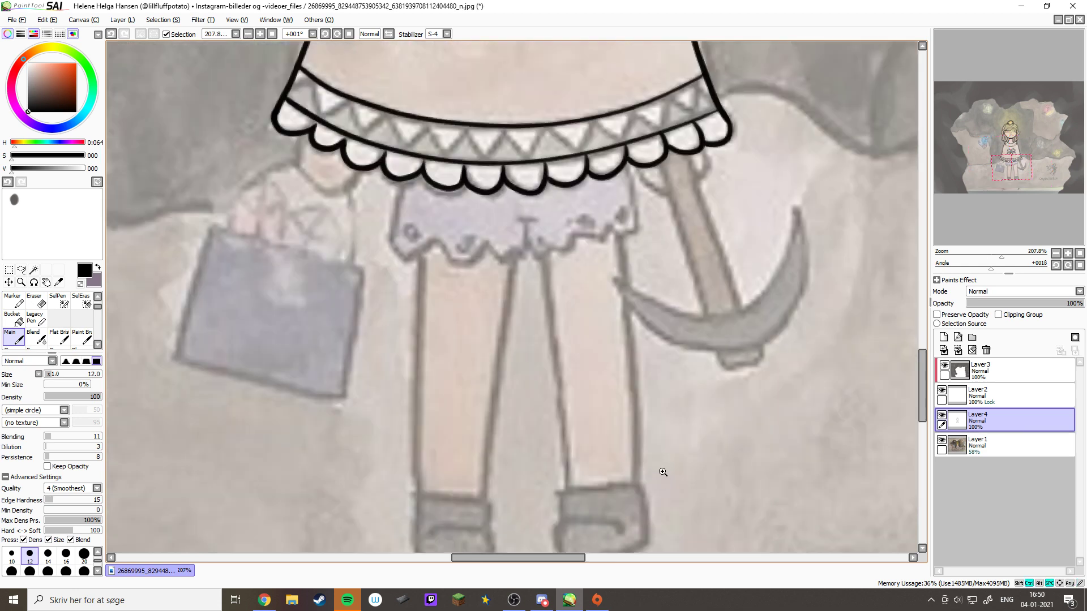
mouse_move(624, 396)
mouse_down()
mouse_move(604, 366)
mouse_move(597, 427)
mouse_up()
drag(538, 357, 545, 393)
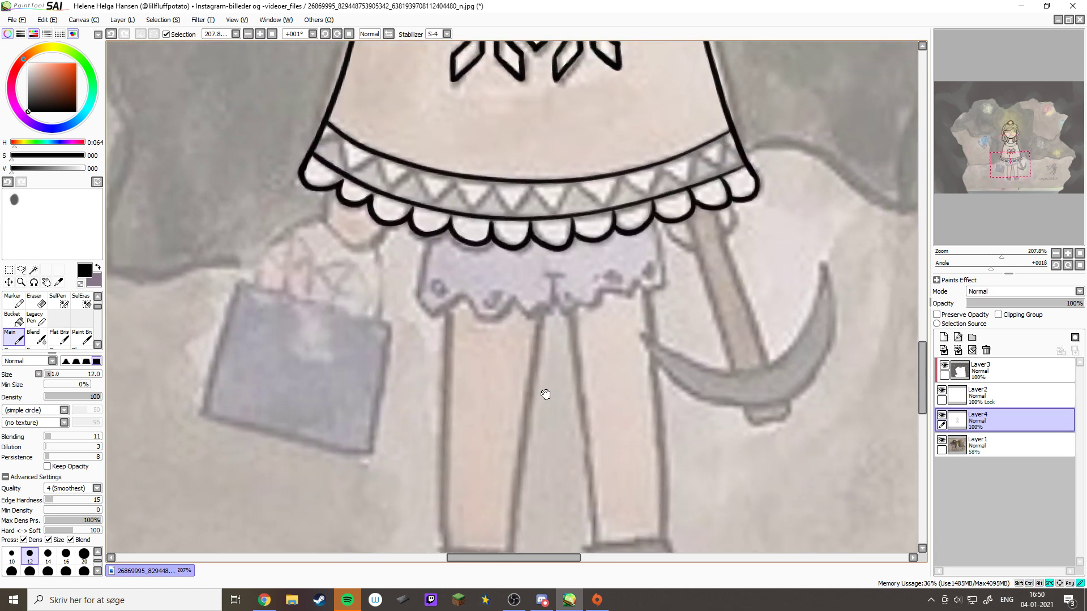
drag(459, 315, 466, 348)
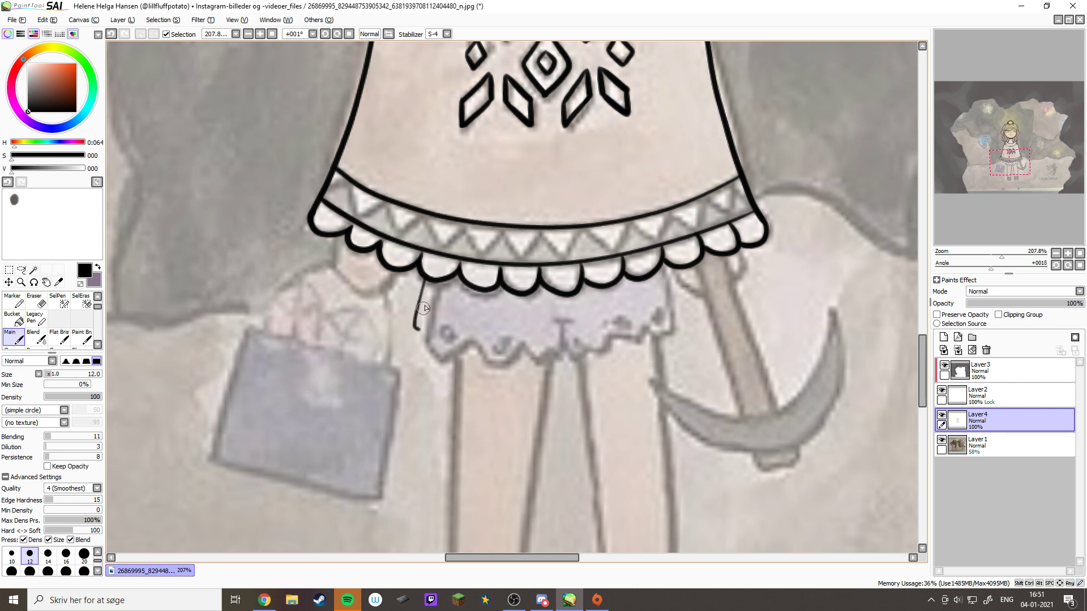
key(ctrl+z)
drag(421, 288, 414, 327)
mouse_move(473, 354)
mouse_down()
mouse_move(539, 355)
mouse_move(562, 326)
mouse_up()
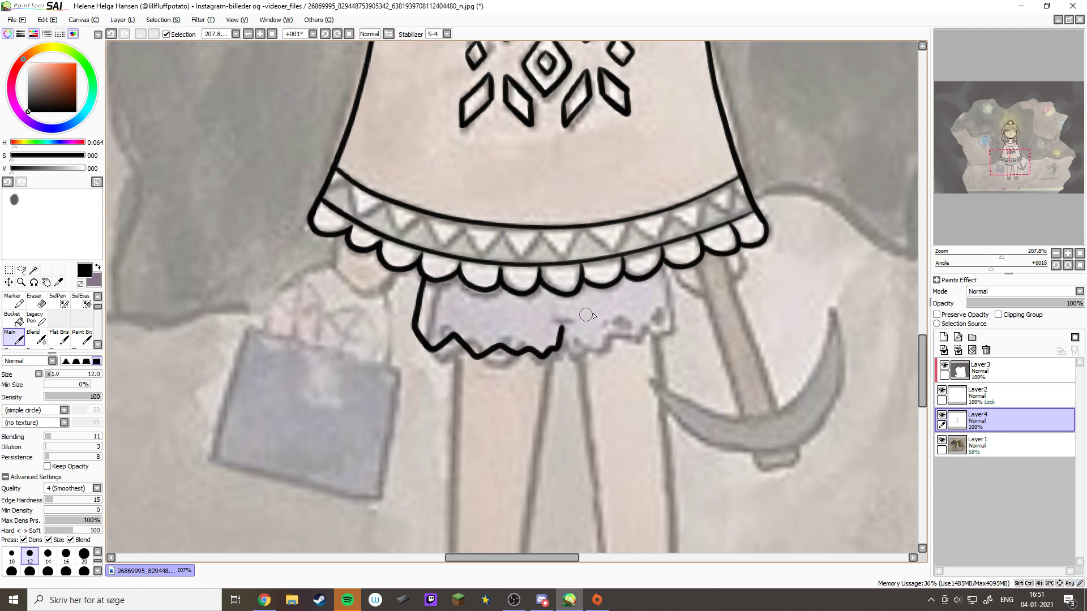
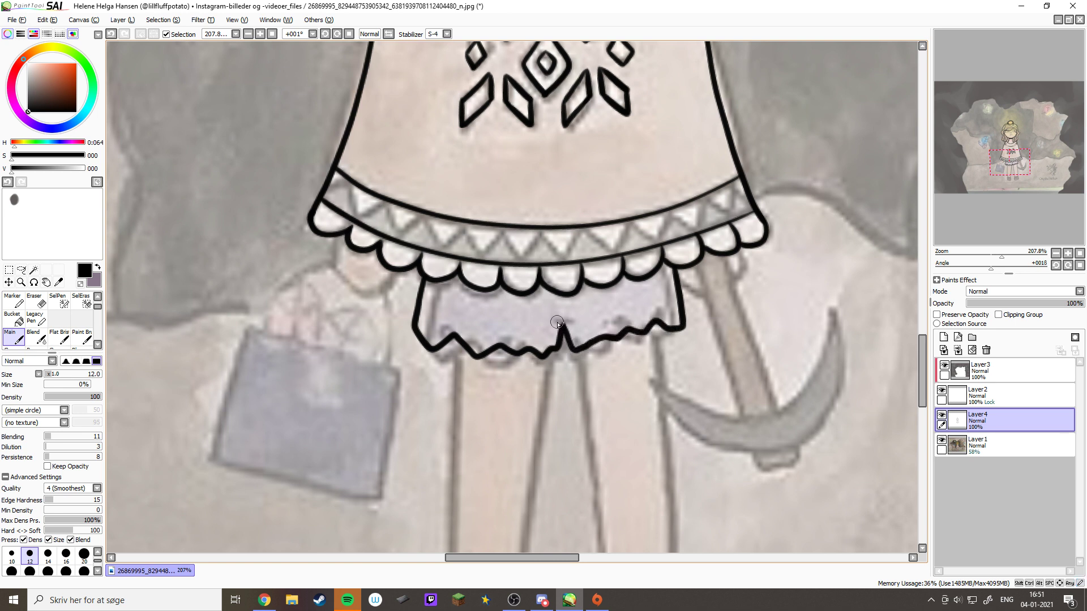
Add a short stroke across the top of the shorts' centre split and outline the left shoe with its curved toe cap
drag(551, 323, 571, 323)
drag(553, 417, 521, 227)
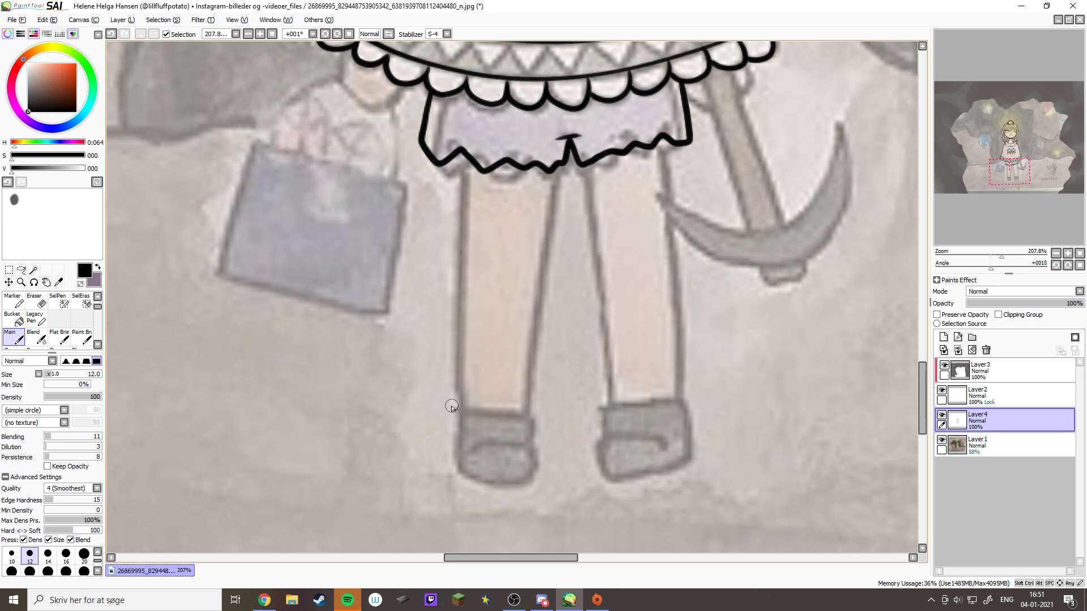
mouse_move(460, 404)
mouse_down()
mouse_move(536, 406)
mouse_move(541, 430)
mouse_move(478, 447)
mouse_move(526, 442)
mouse_up()
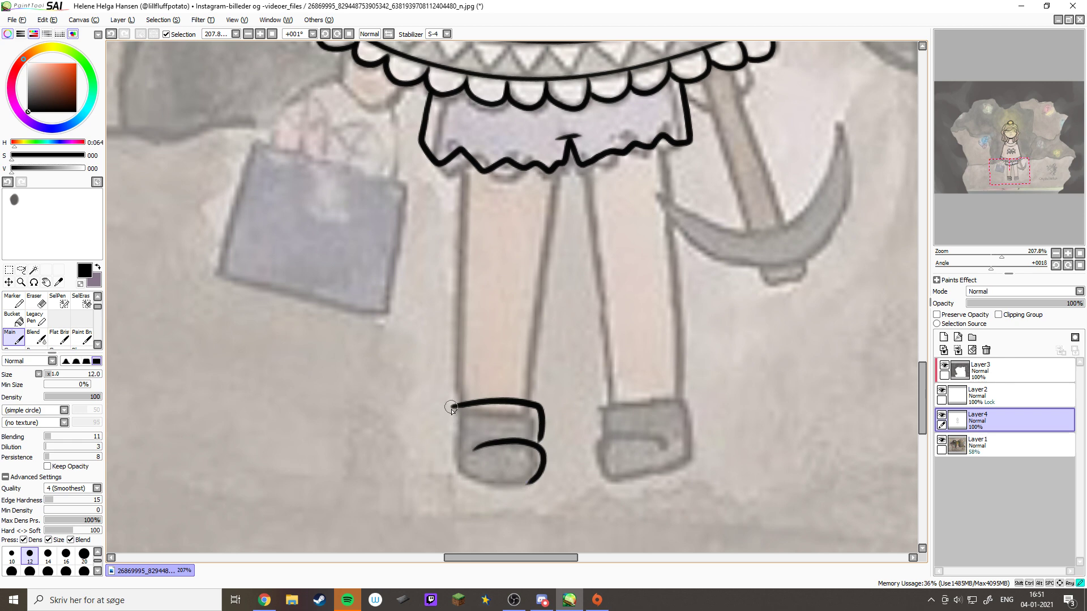
mouse_move(457, 470)
mouse_down()
mouse_move(487, 488)
mouse_move(521, 485)
mouse_up()
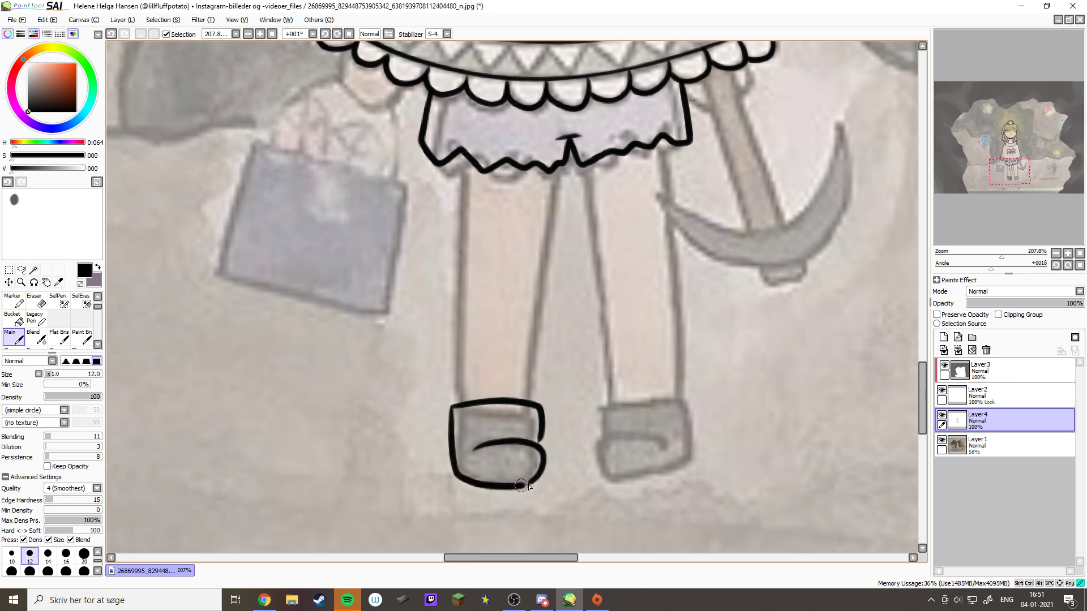
Clean up the left shoe's lower inner corner with the eraser, smooth its curve, and close the gap where the ankle meets the toe cap
drag(415, 396, 608, 481)
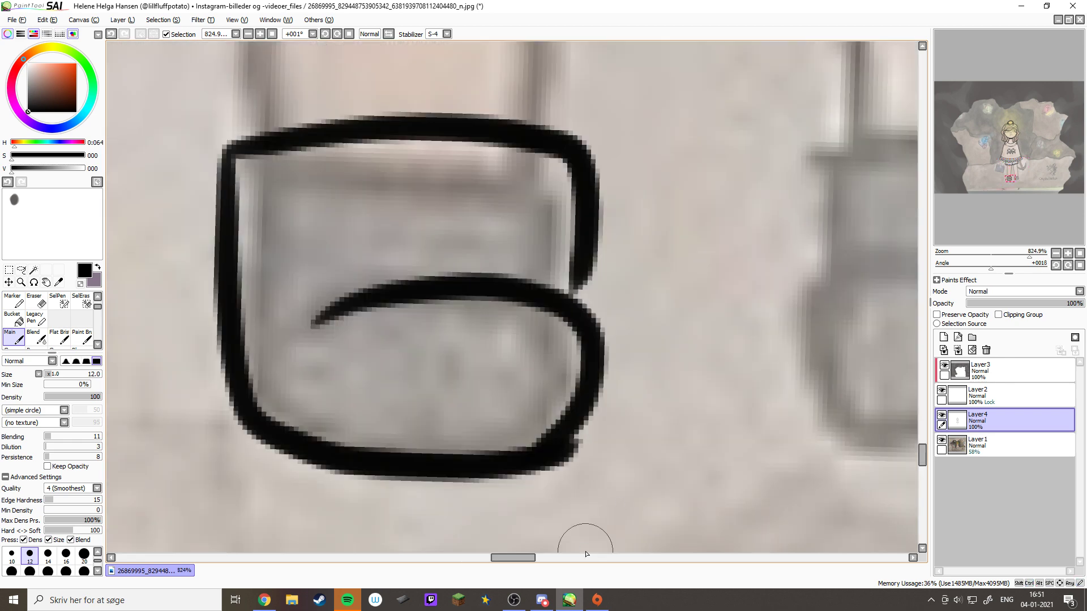
key(e)
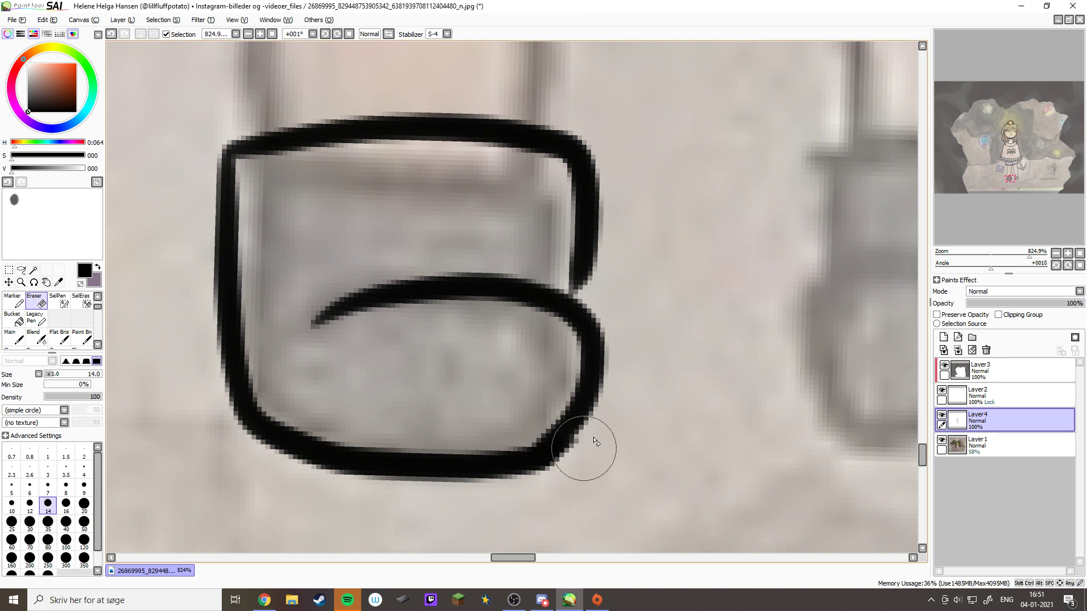
drag(511, 494, 599, 423)
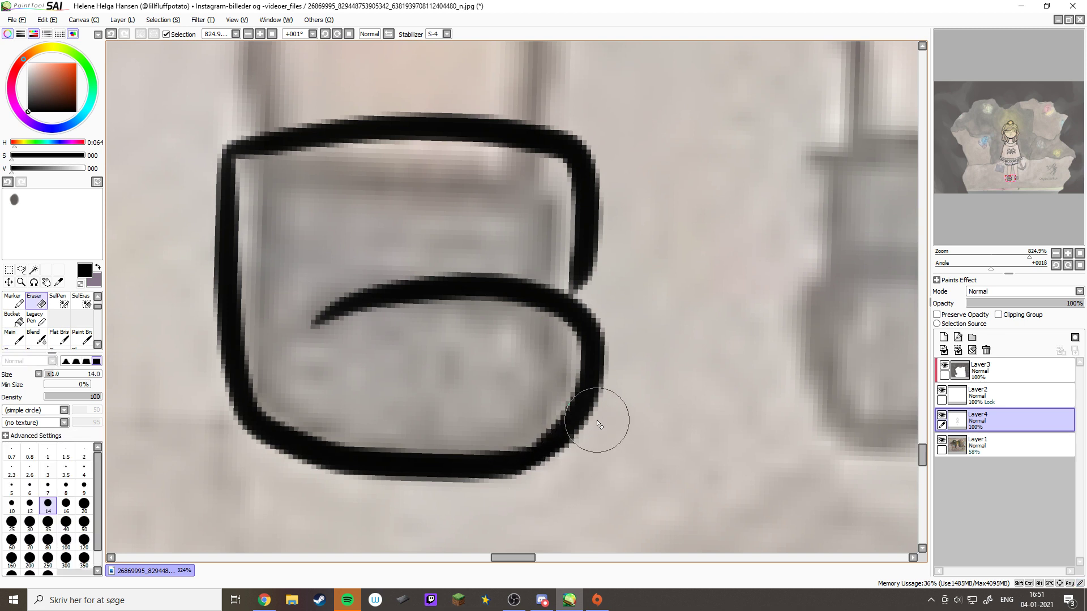
key(b)
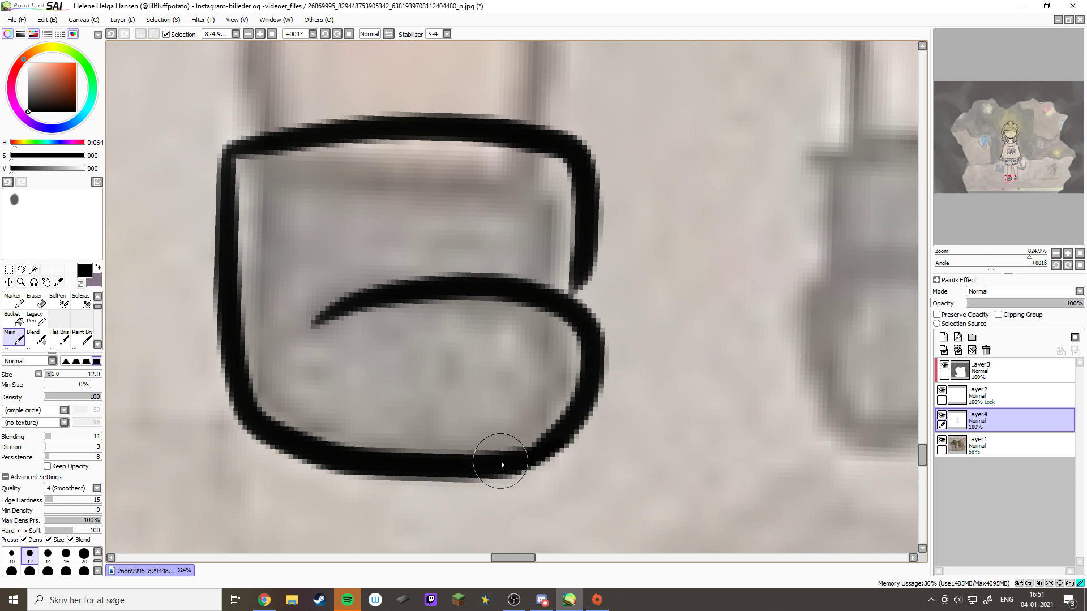
mouse_move(522, 457)
mouse_down()
mouse_move(573, 429)
mouse_move(587, 382)
mouse_up()
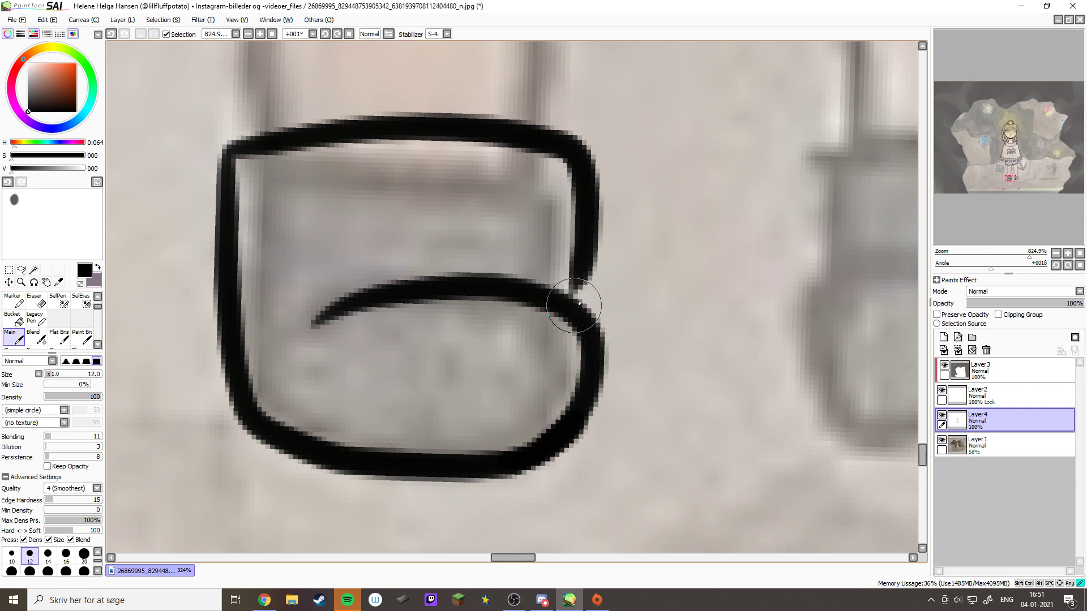
drag(574, 305, 589, 258)
Outline the right shoe in black, with a boxy ankle part, rounded sole and curved toe cap line
key(space)
drag(683, 326, 314, 343)
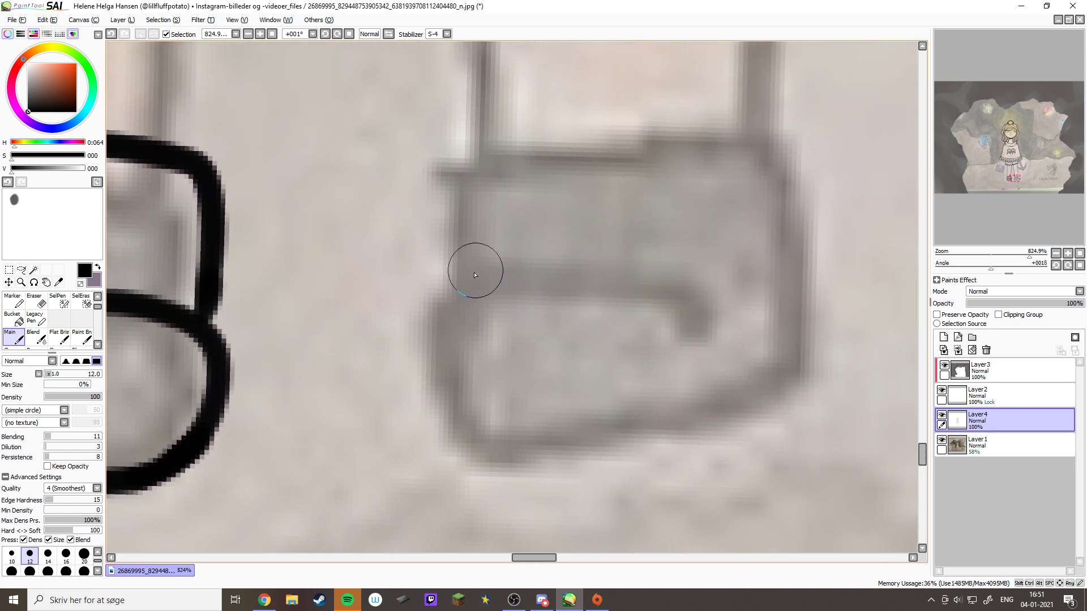
click(1057, 253)
click(1056, 253)
click(1056, 253)
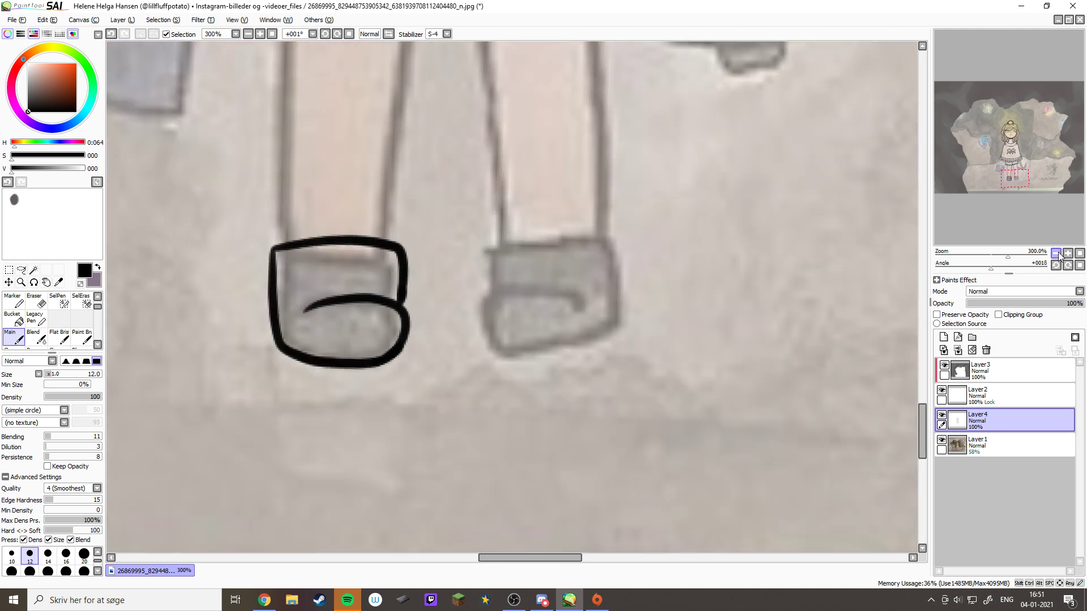
drag(596, 325, 631, 435)
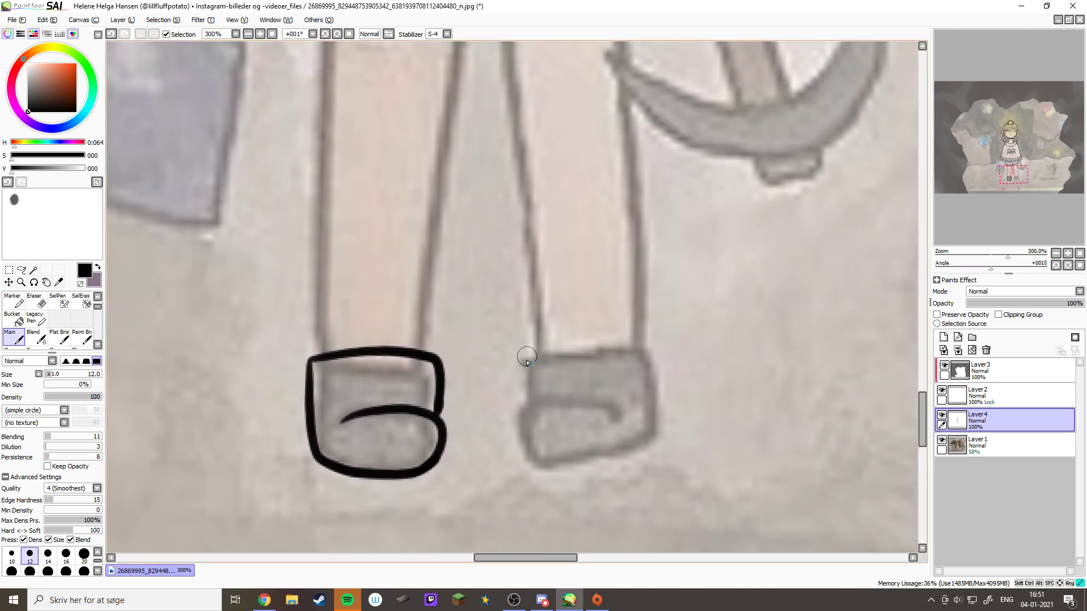
drag(526, 361, 528, 403)
mouse_move(532, 353)
mouse_down()
mouse_move(645, 345)
mouse_move(662, 393)
mouse_move(654, 418)
mouse_up()
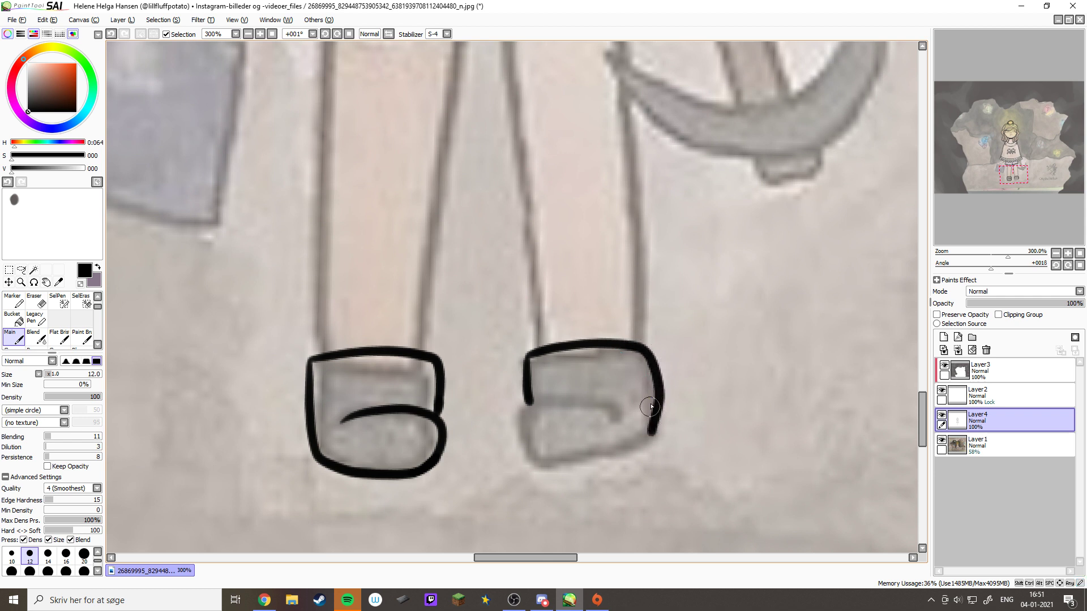
key(ctrl+z)
mouse_move(527, 359)
mouse_down()
mouse_move(640, 342)
mouse_move(656, 399)
mouse_move(634, 456)
mouse_move(591, 469)
mouse_move(542, 463)
mouse_move(525, 407)
mouse_move(572, 393)
mouse_move(619, 403)
mouse_up()
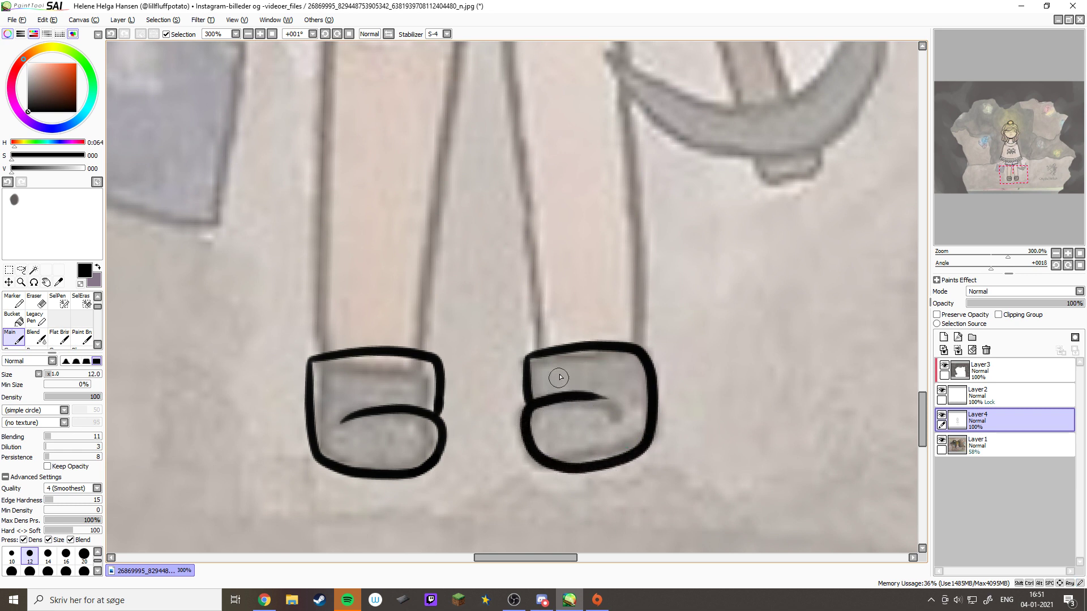
Trace the inner and outer edges of both legs from the jagged shorts hem down to the shoes
drag(485, 300, 587, 398)
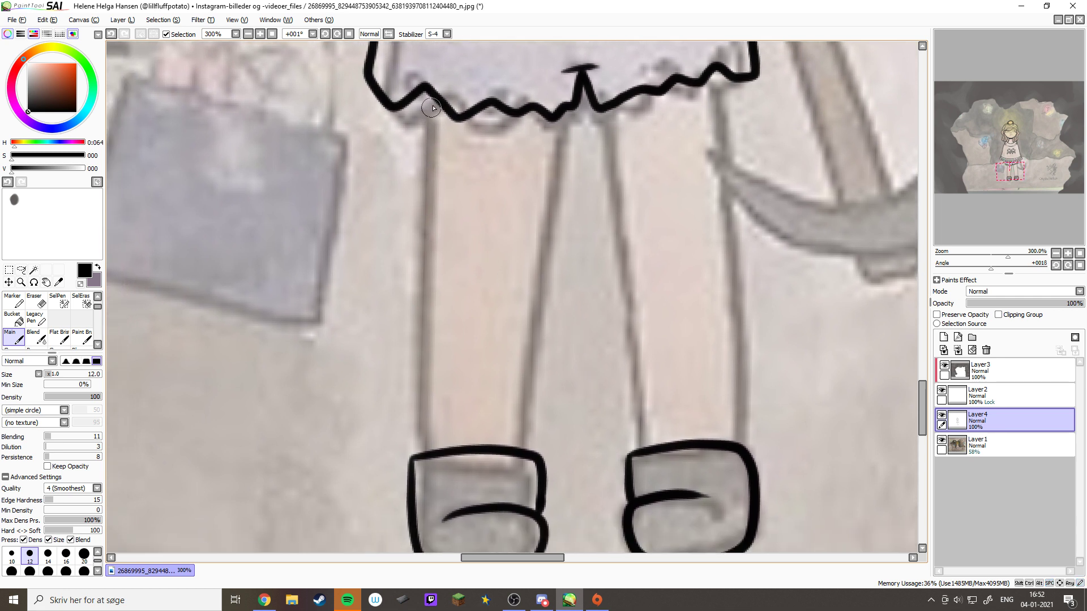
drag(429, 90, 429, 453)
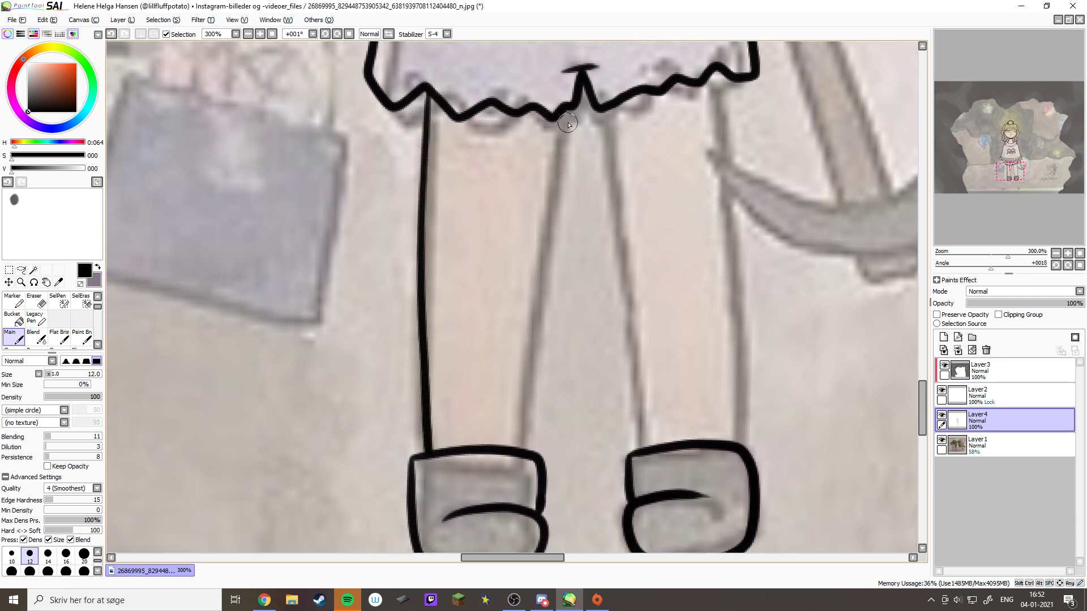
mouse_move(565, 113)
mouse_down()
mouse_move(526, 356)
mouse_move(523, 451)
mouse_up()
drag(579, 420, 421, 375)
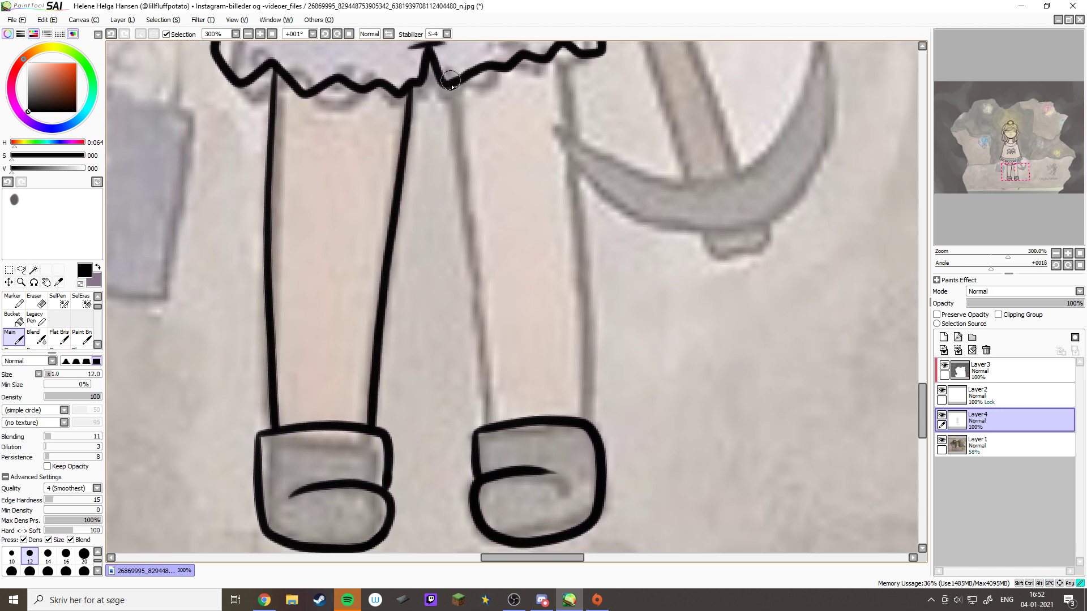
drag(452, 83, 490, 417)
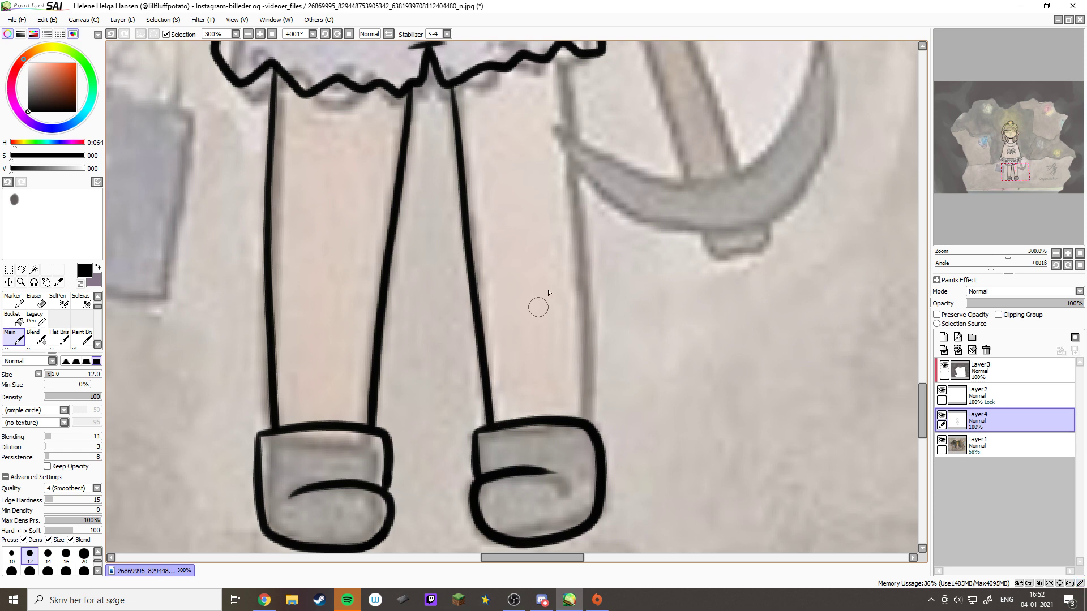
drag(571, 49, 583, 422)
Draw the hand-held bucket over the blue bag, with a slightly arched rim, sides tapering inward and a curved base
drag(516, 333, 586, 543)
drag(577, 365, 753, 514)
drag(547, 416, 624, 335)
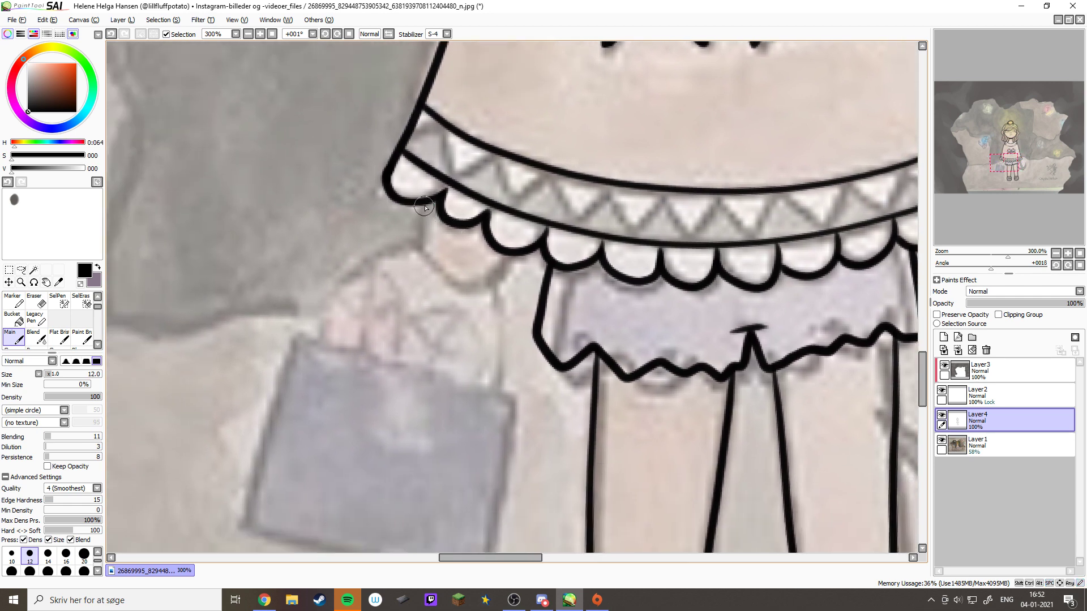
drag(441, 367, 492, 286)
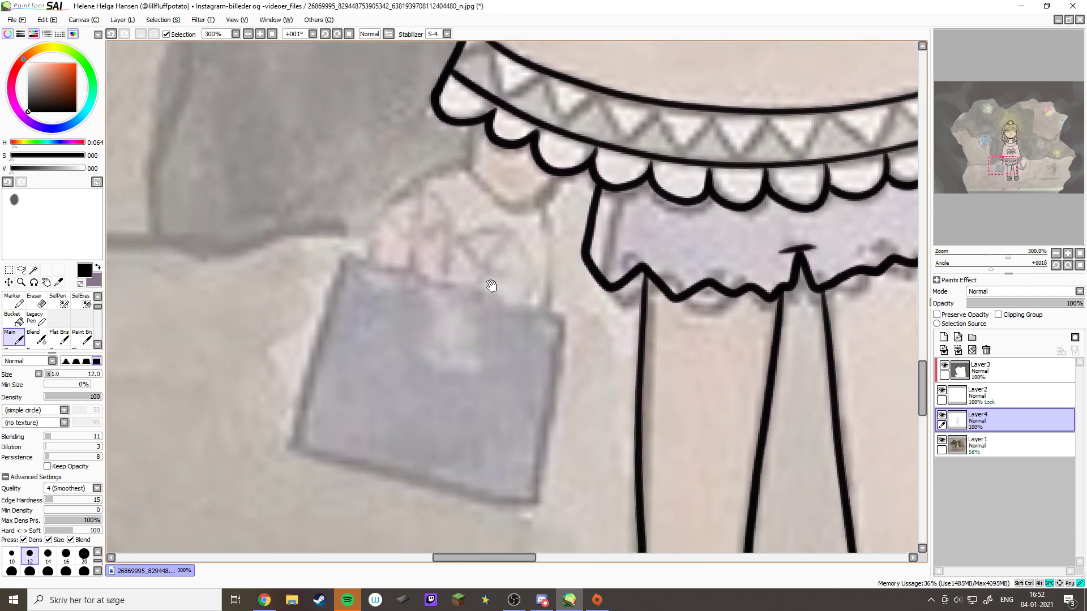
drag(657, 321, 578, 167)
drag(501, 370, 518, 309)
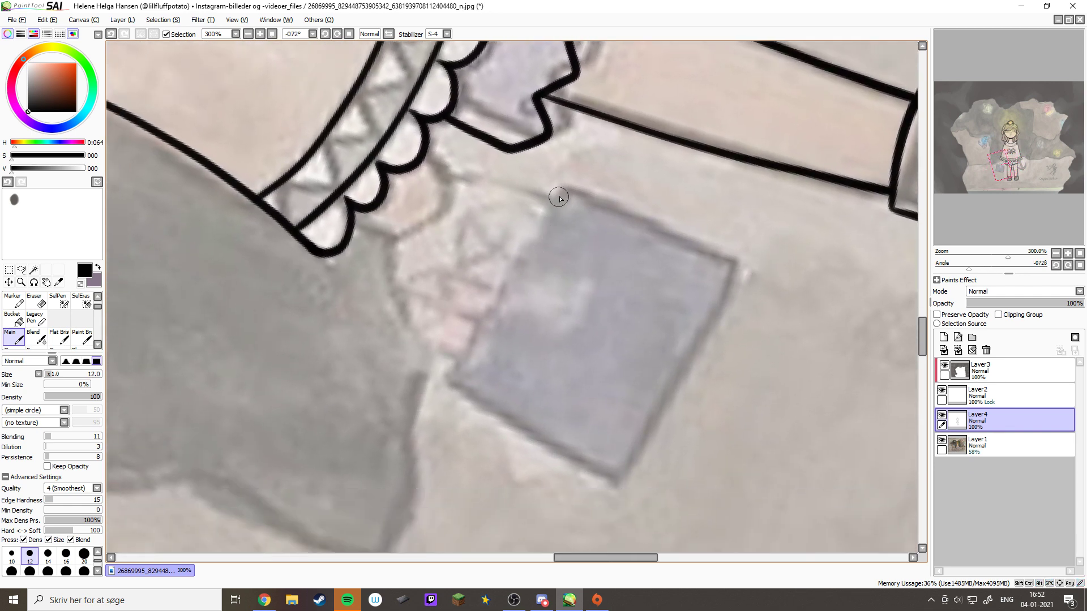
drag(562, 189, 457, 396)
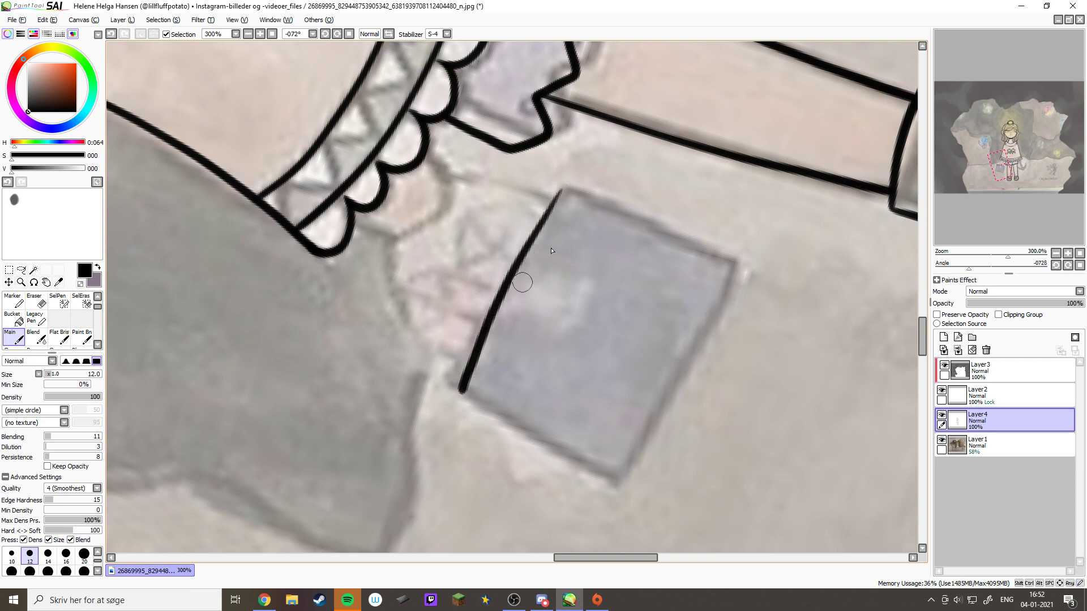
mouse_move(517, 279)
mouse_down()
mouse_move(738, 330)
mouse_move(680, 431)
mouse_move(539, 296)
mouse_up()
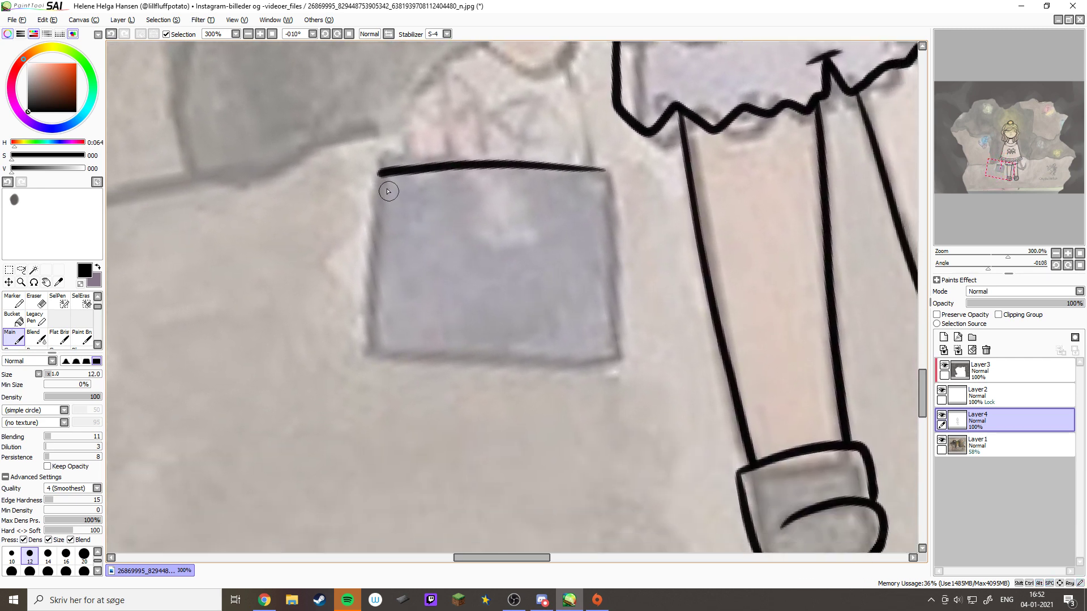
mouse_move(381, 175)
mouse_down()
mouse_move(391, 270)
mouse_move(430, 399)
mouse_up()
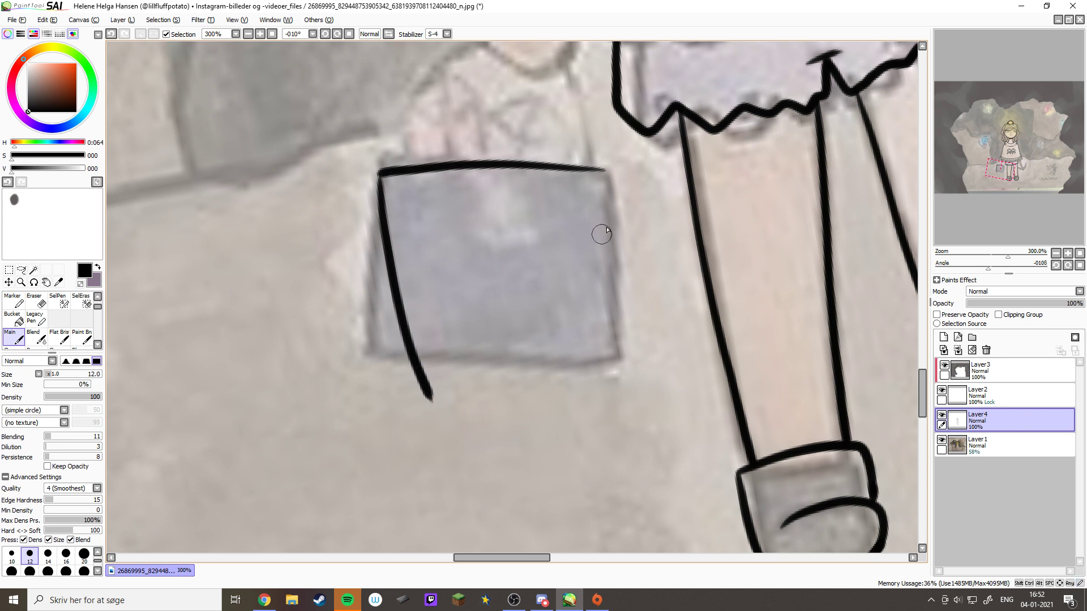
mouse_move(604, 171)
mouse_down()
mouse_move(600, 274)
mouse_move(565, 406)
mouse_up()
mouse_move(428, 394)
mouse_down()
mouse_move(463, 412)
mouse_move(540, 413)
mouse_move(577, 392)
mouse_up()
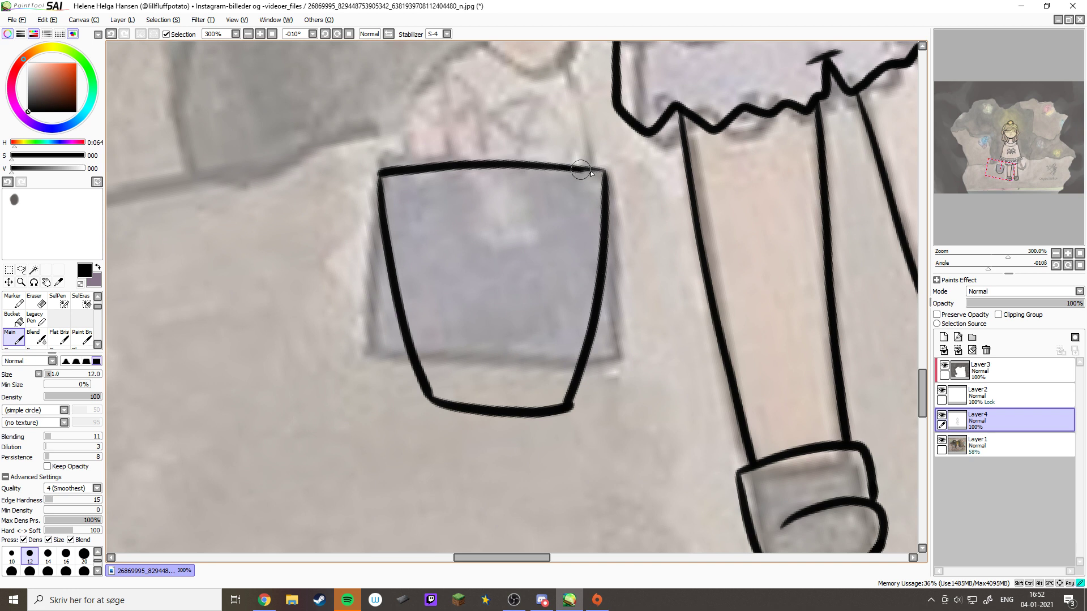
drag(606, 174, 604, 169)
Draw two faceted crystals sticking out of the bucket, a tall pointed one on the left and a lower rounded one on the right
drag(647, 422, 657, 521)
drag(611, 360, 614, 433)
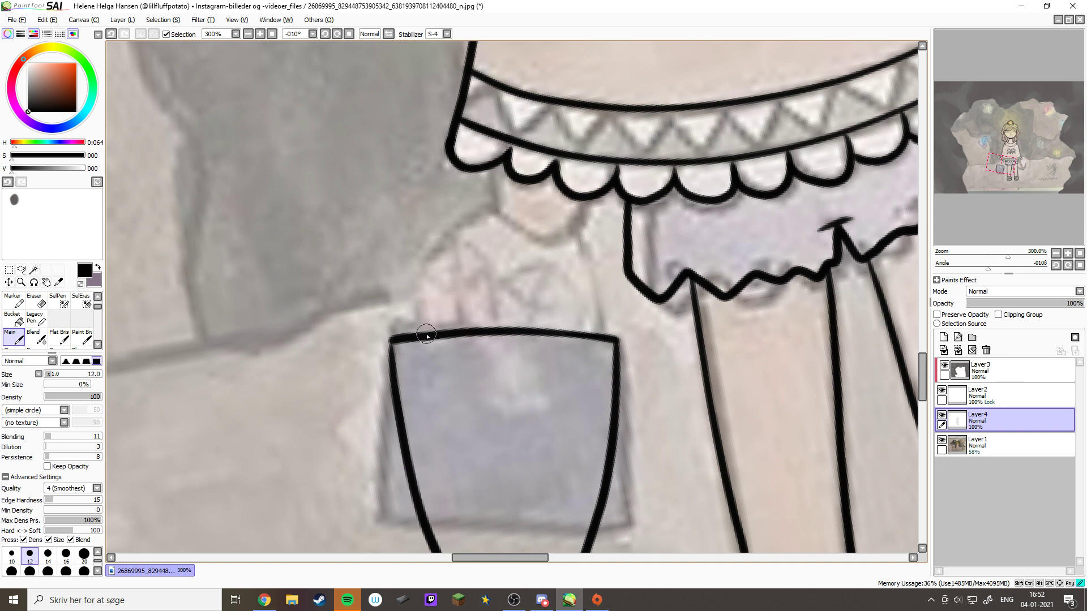
mouse_move(426, 335)
mouse_down()
mouse_move(421, 274)
mouse_move(454, 295)
mouse_move(486, 268)
mouse_move(497, 328)
mouse_move(457, 307)
mouse_move(465, 332)
mouse_up()
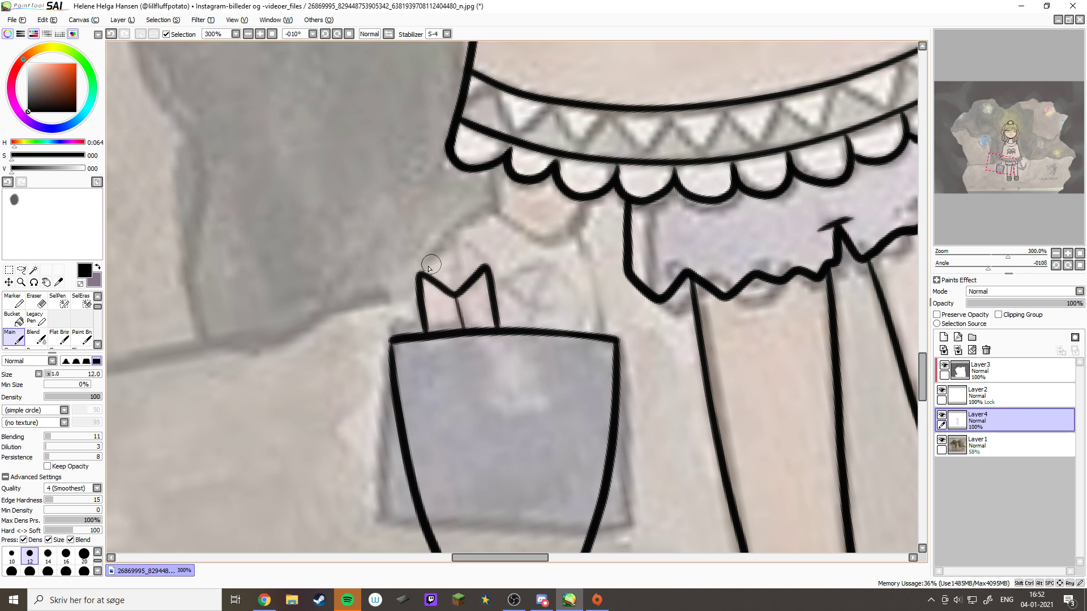
mouse_move(420, 275)
mouse_down()
mouse_move(436, 249)
mouse_move(462, 242)
mouse_move(480, 268)
mouse_up()
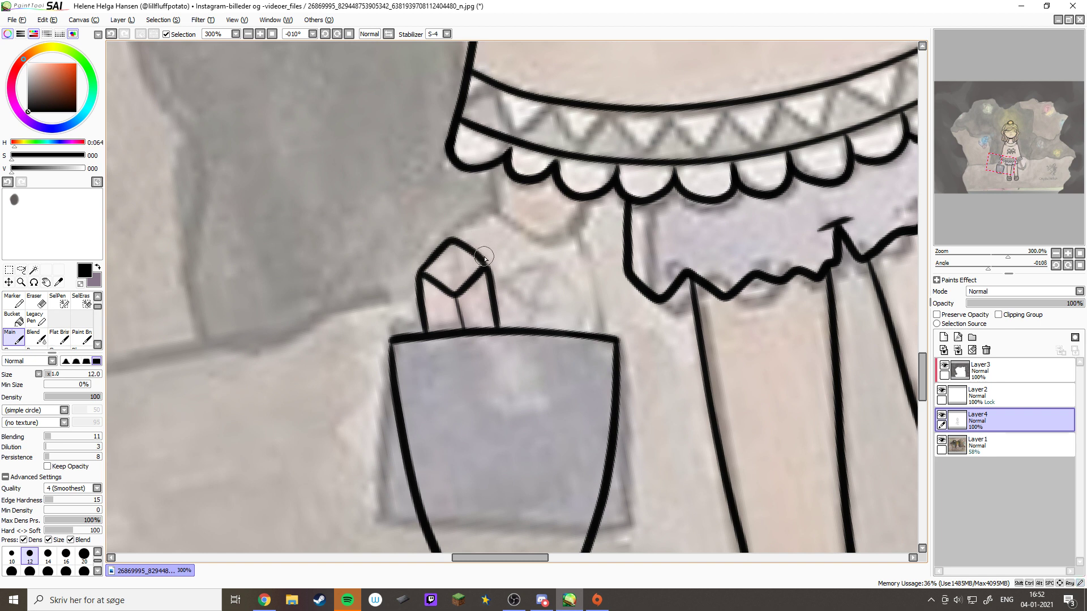
mouse_move(493, 287)
mouse_down()
mouse_move(546, 266)
mouse_move(574, 286)
mouse_move(576, 331)
mouse_up()
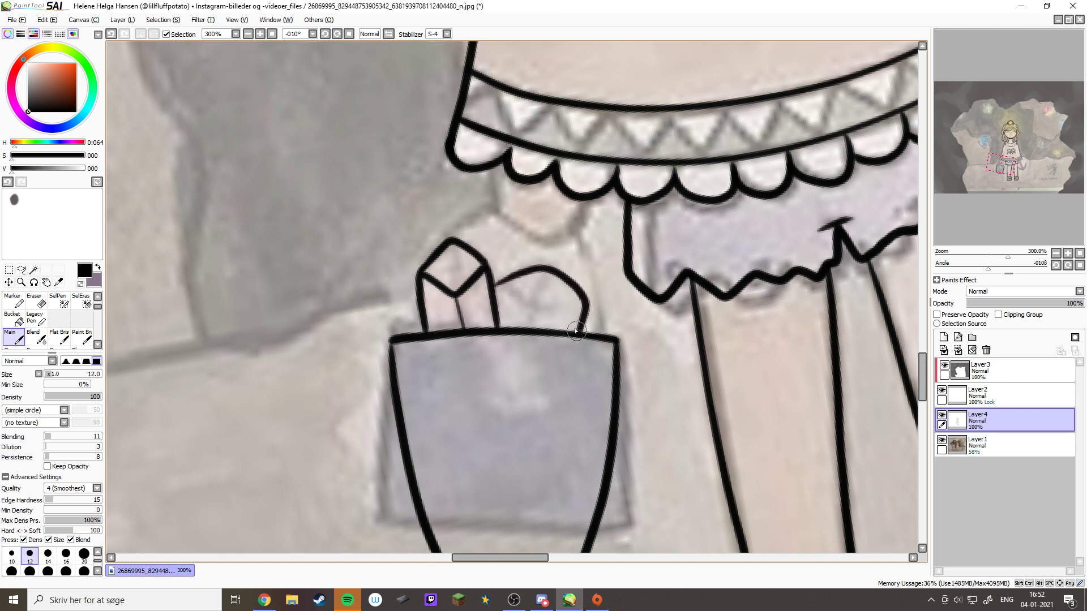
mouse_move(499, 286)
mouse_down()
mouse_move(535, 309)
mouse_move(584, 308)
mouse_up()
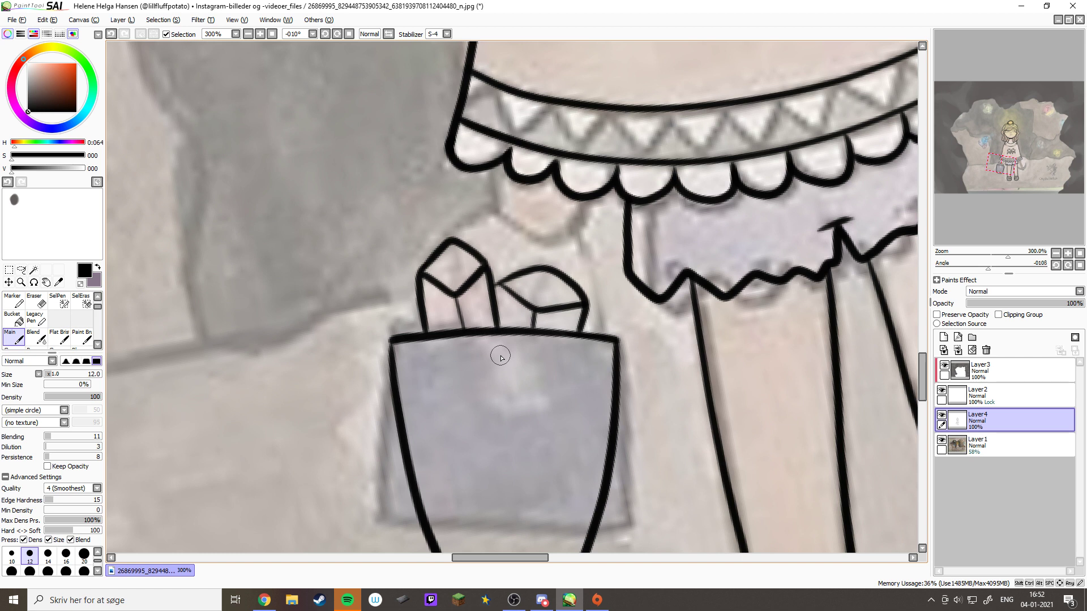
Erase the V-shaped facet line inside the left crystal and redraw it with a thinner stroke
key(e)
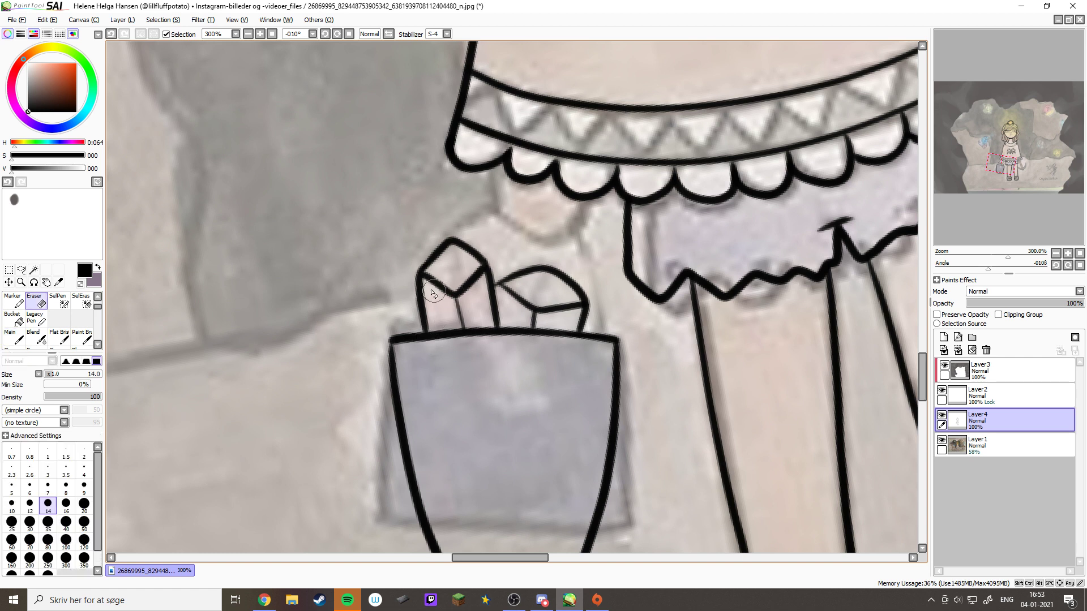
mouse_move(427, 283)
mouse_down()
mouse_move(465, 295)
mouse_move(480, 276)
mouse_up()
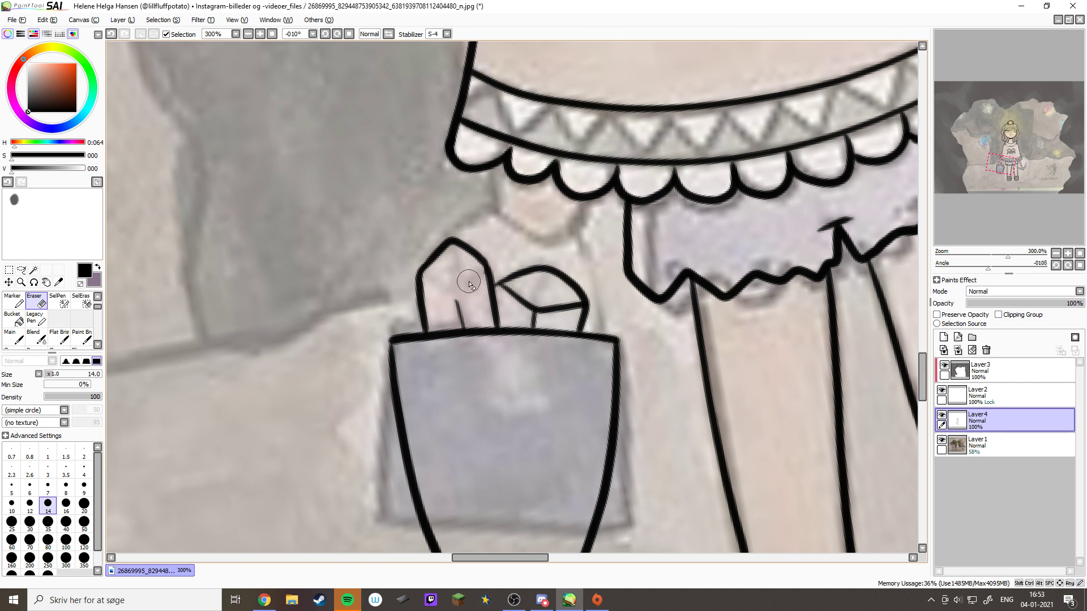
key(b)
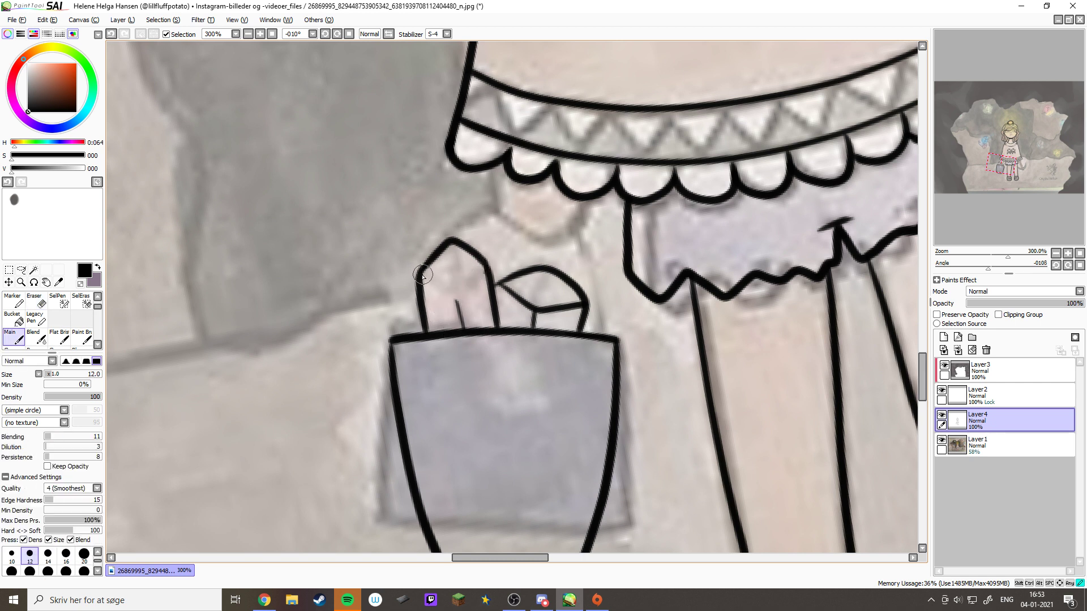
mouse_move(430, 282)
mouse_down()
mouse_move(458, 299)
mouse_move(486, 267)
mouse_up()
Draw the bucket's handle over the crystals, with two sides rising from the rim and a thick bar joining them
mouse_move(615, 391)
mouse_down()
mouse_move(549, 425)
mouse_move(561, 434)
mouse_up()
mouse_move(336, 382)
mouse_down()
mouse_move(383, 287)
mouse_move(424, 268)
mouse_move(467, 278)
mouse_up()
key(ctrl+z)
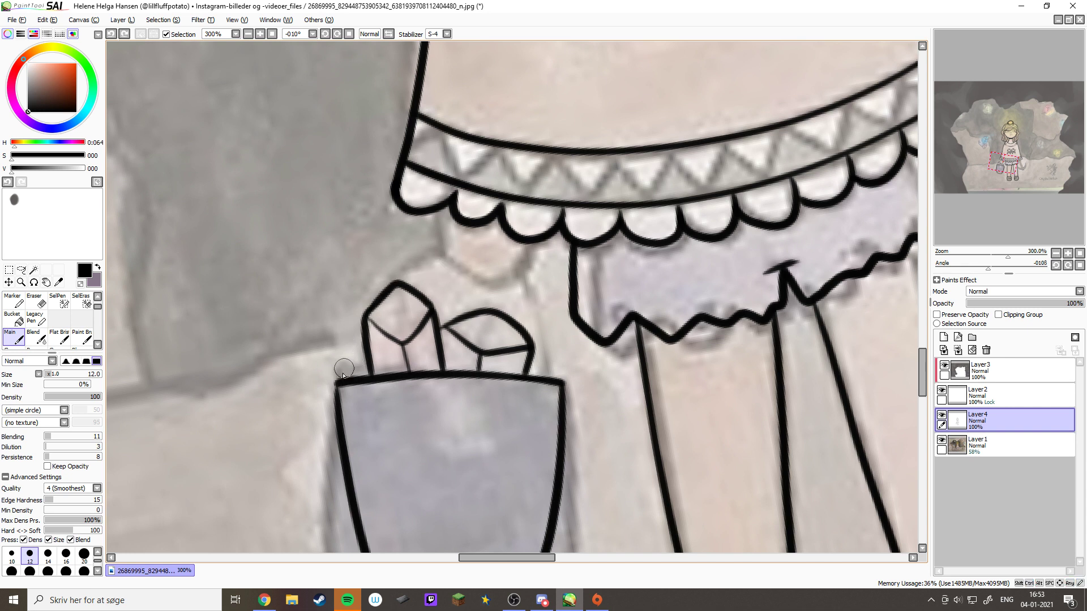
drag(337, 381, 387, 264)
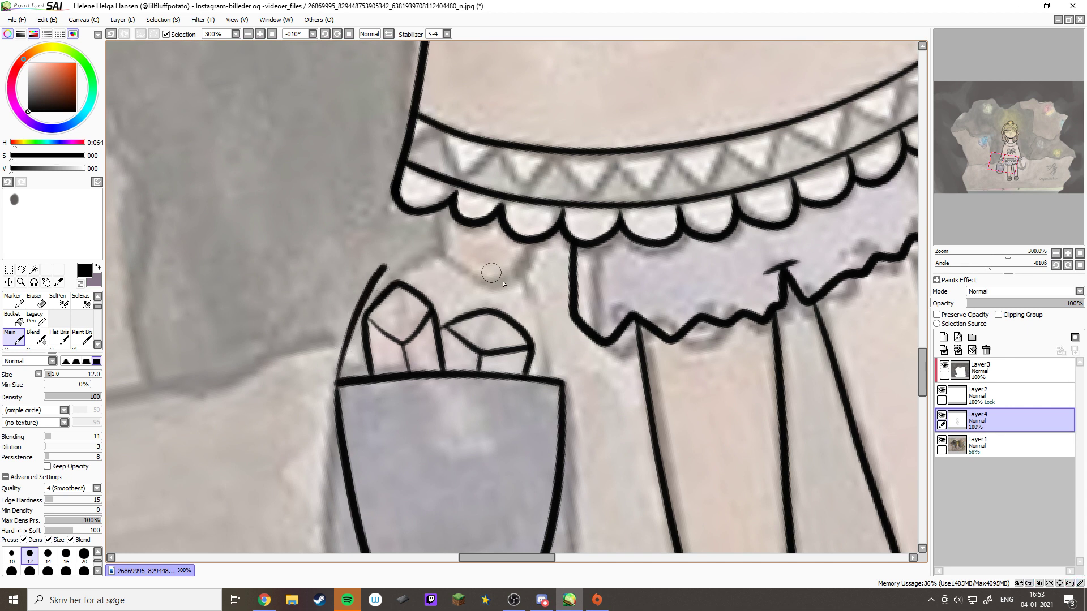
mouse_move(525, 278)
mouse_down()
mouse_move(553, 381)
mouse_move(525, 276)
mouse_up()
key(ctrl+z)
drag(383, 267, 520, 273)
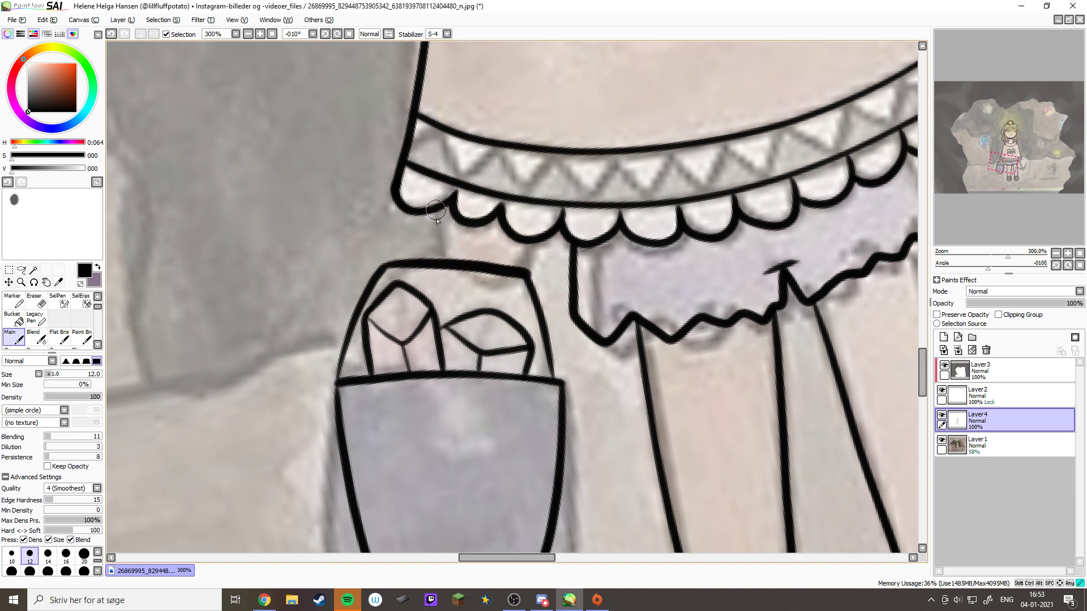
Draw the rounded hand between the poncho's scalloped hem and the bucket, and erase the handle line crossing it
mouse_move(435, 210)
mouse_down()
mouse_move(445, 263)
mouse_move(469, 286)
mouse_move(516, 278)
mouse_move(535, 258)
mouse_move(529, 242)
mouse_up()
key(e)
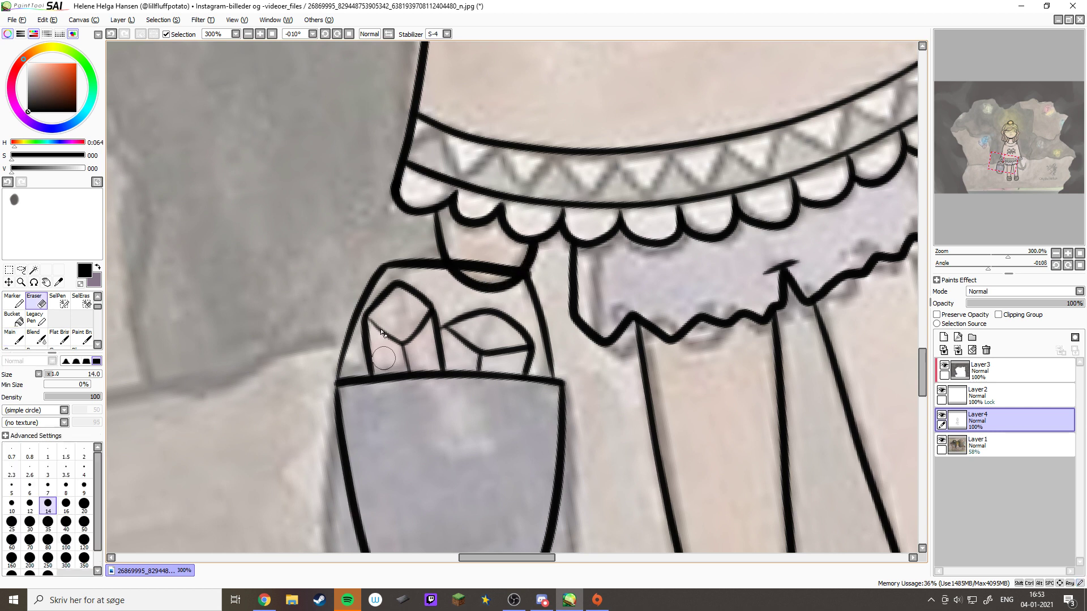
mouse_move(459, 266)
mouse_down()
mouse_move(501, 273)
mouse_move(514, 258)
mouse_move(508, 274)
mouse_move(520, 247)
mouse_move(560, 265)
mouse_move(526, 248)
mouse_up()
key(b)
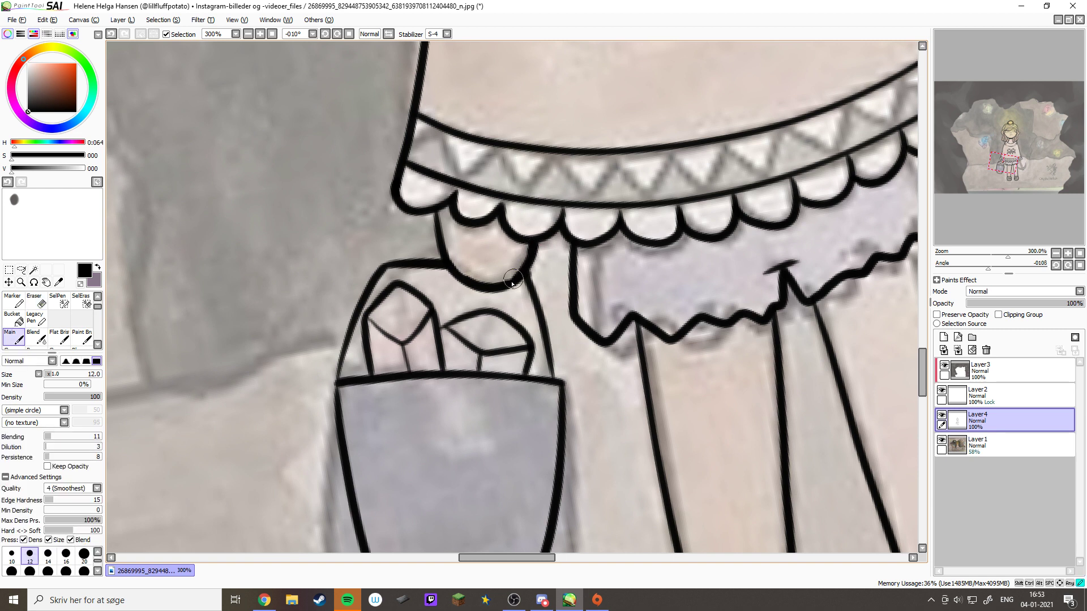
Draw the inner curve of the pickaxe head, from its raised tip around to the leg
mouse_move(698, 388)
mouse_down()
mouse_move(419, 378)
mouse_move(346, 391)
mouse_up()
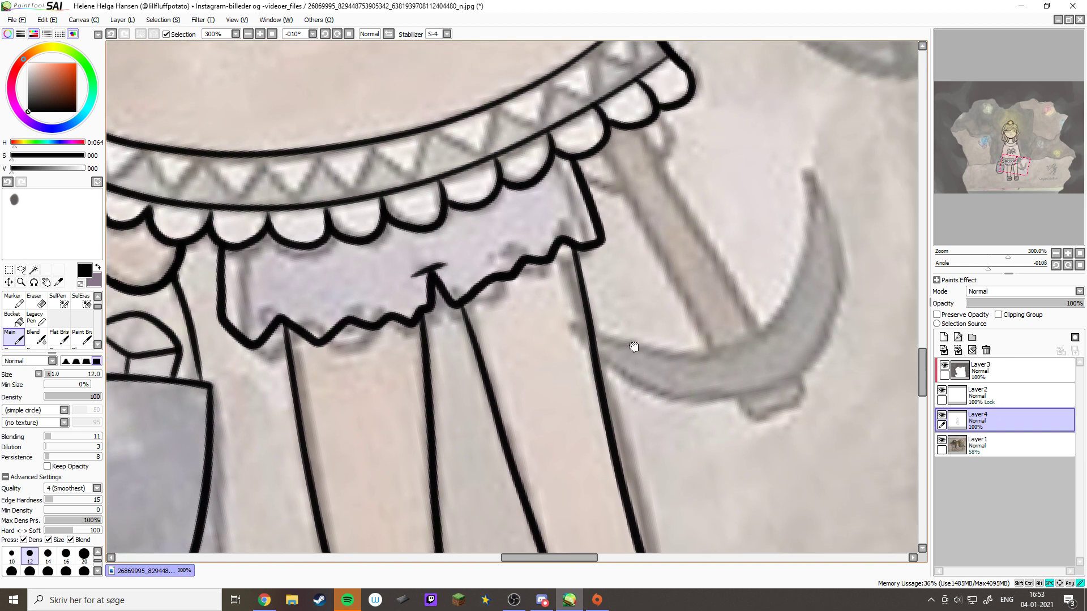
drag(633, 347, 591, 355)
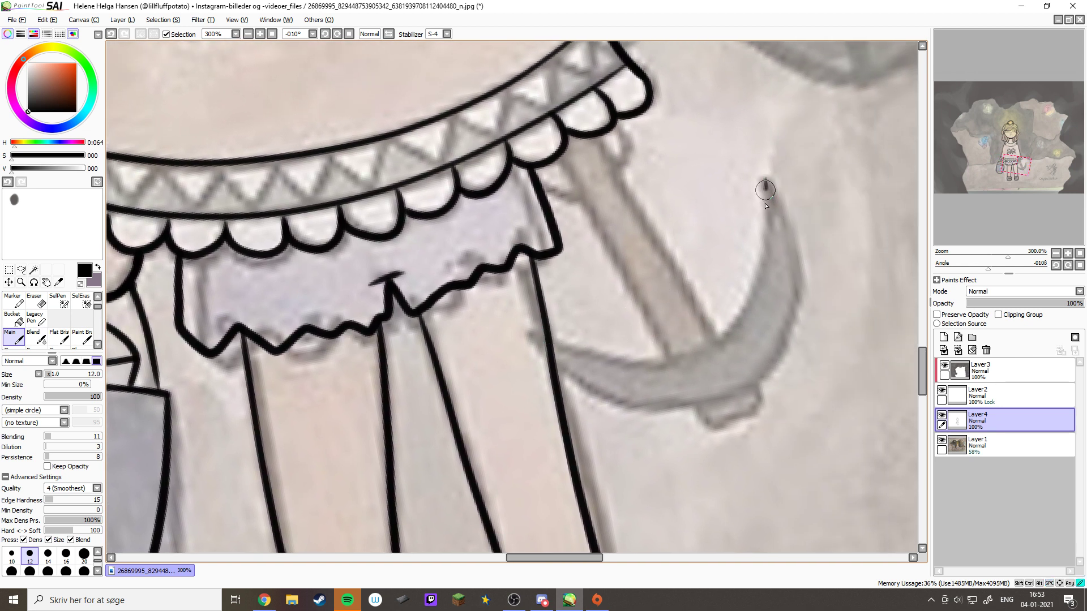
mouse_move(765, 190)
mouse_down()
mouse_move(752, 263)
mouse_move(717, 329)
mouse_move(650, 350)
mouse_move(549, 334)
mouse_up()
mouse_move(766, 179)
mouse_down()
mouse_move(780, 212)
mouse_move(783, 317)
mouse_up()
key(ctrl+z)
key(h)
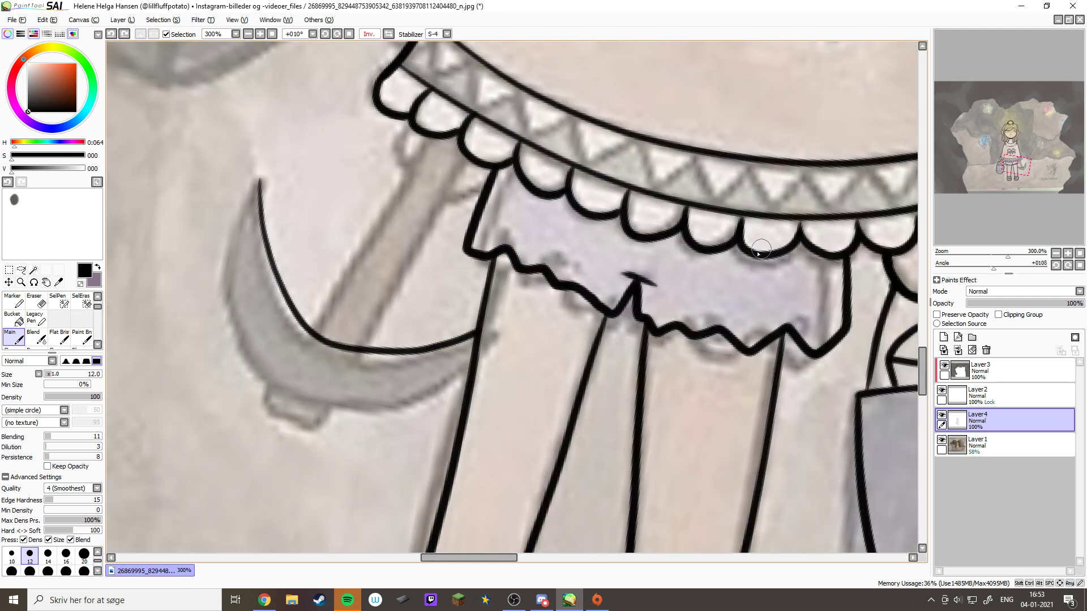
Draw the outer curve of the pickaxe head, redoing it until the crescent is wide enough to follow the reference
drag(488, 226, 545, 195)
drag(365, 267, 482, 288)
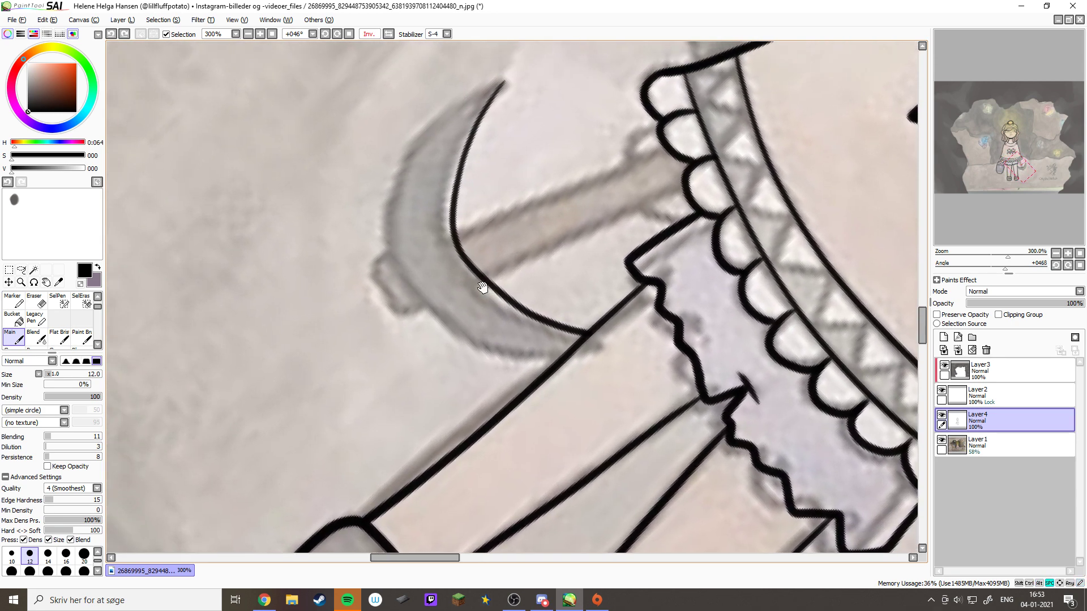
mouse_move(504, 83)
mouse_down()
mouse_move(463, 107)
mouse_move(430, 153)
mouse_move(407, 227)
mouse_move(416, 284)
mouse_move(482, 343)
mouse_move(588, 333)
mouse_up()
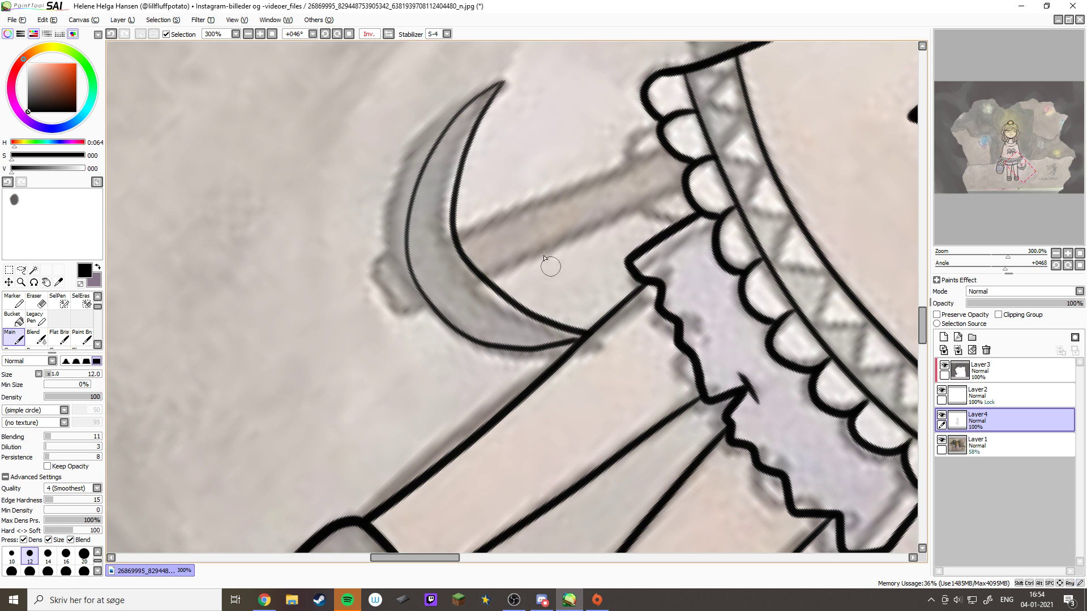
key(ctrl+z)
mouse_move(503, 83)
mouse_down()
mouse_move(459, 108)
mouse_move(423, 160)
mouse_move(407, 218)
mouse_move(423, 292)
mouse_move(457, 335)
mouse_move(502, 354)
mouse_move(566, 344)
mouse_move(589, 334)
mouse_up()
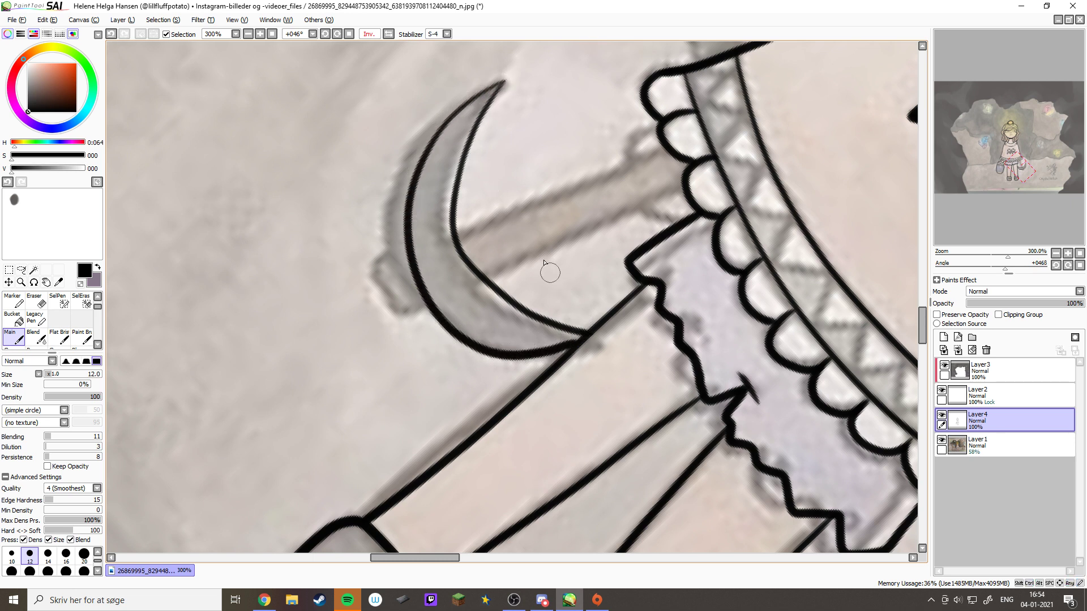
key(ctrl+z)
mouse_move(505, 82)
mouse_down()
mouse_move(428, 143)
mouse_move(400, 205)
mouse_move(402, 260)
mouse_move(432, 317)
mouse_move(470, 348)
mouse_move(510, 360)
mouse_move(580, 339)
mouse_up()
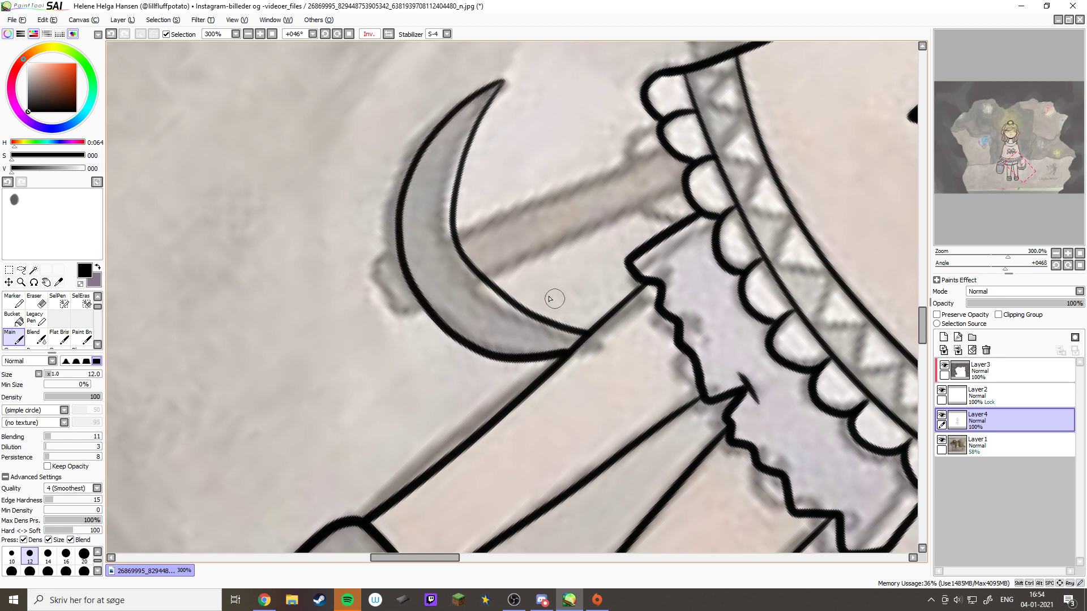
Draw the pickaxe's handle with the short stub beyond the head, and add the hand's curves beside the handle at the hem
mouse_move(635, 279)
mouse_down()
mouse_move(624, 69)
mouse_move(595, 53)
mouse_move(456, 120)
mouse_move(428, 318)
mouse_up()
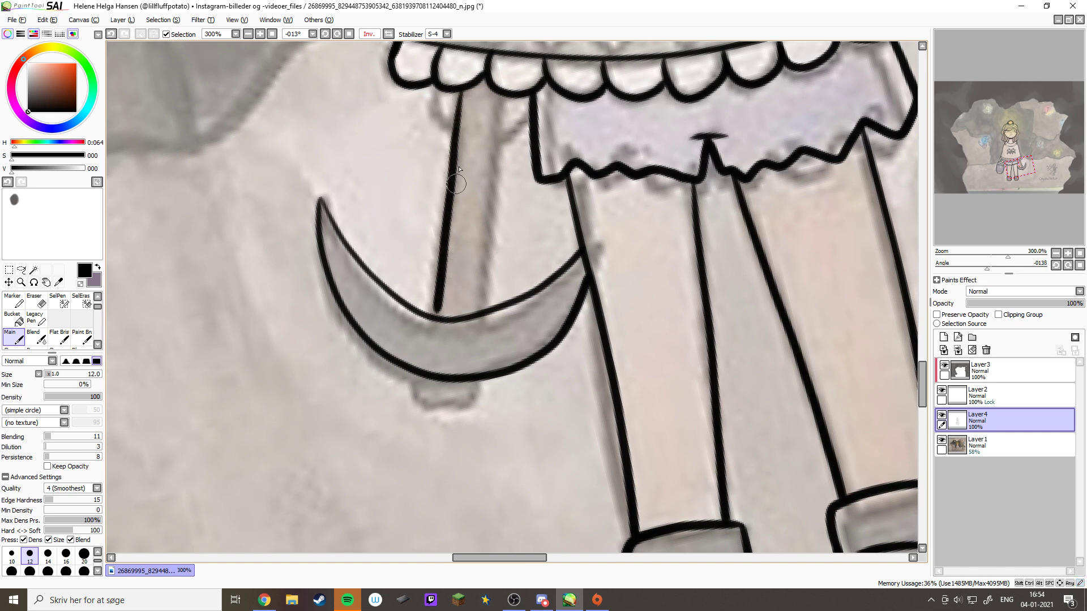
key(ctrl+z)
drag(462, 86, 430, 318)
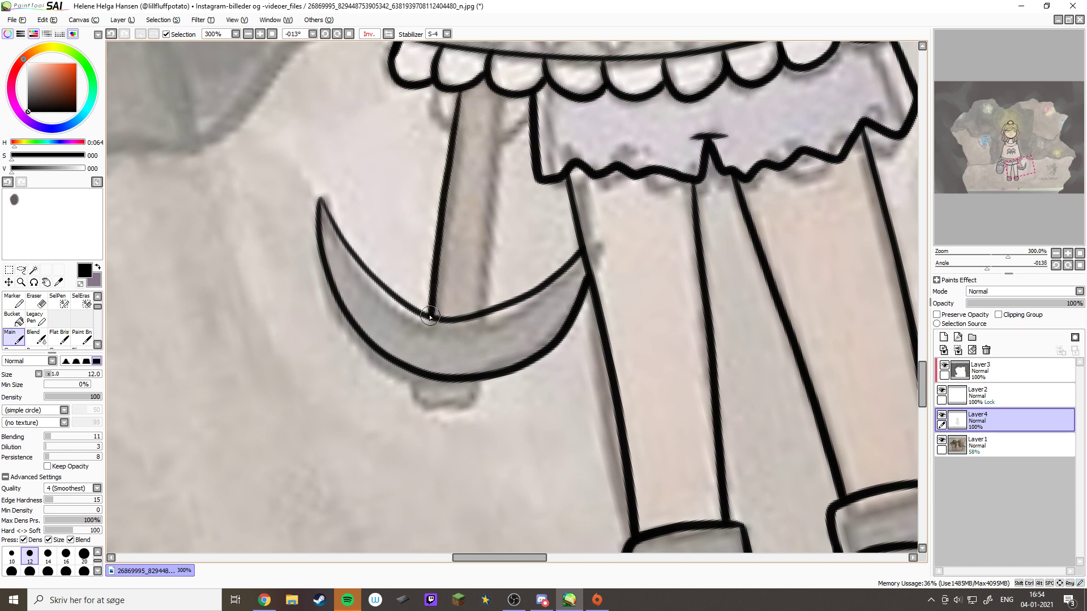
mouse_move(417, 377)
mouse_down()
mouse_move(420, 406)
mouse_move(451, 415)
mouse_move(474, 403)
mouse_move(478, 383)
mouse_up()
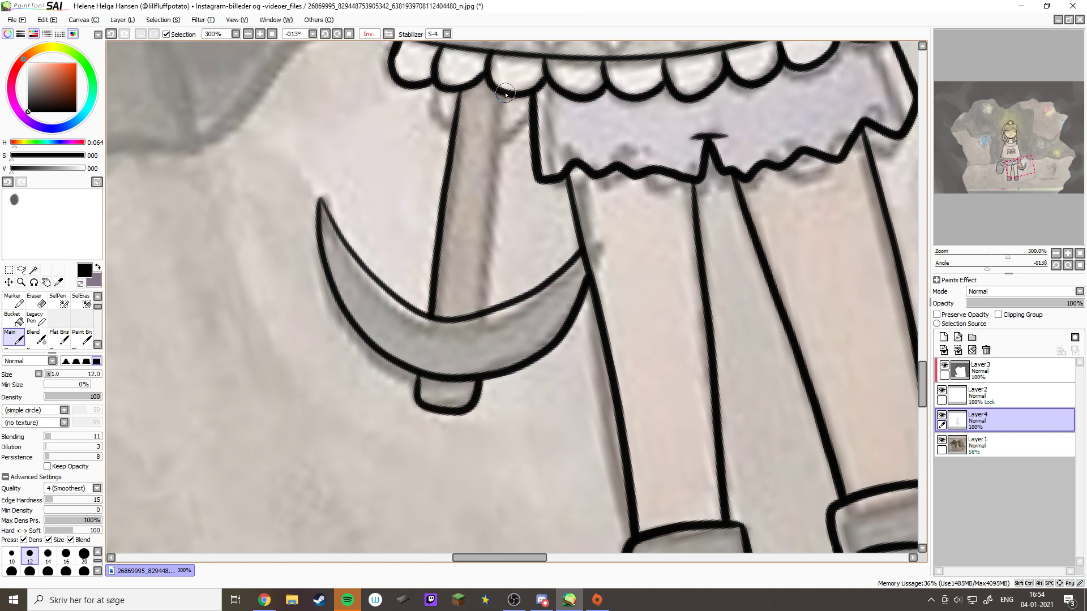
drag(505, 95, 487, 298)
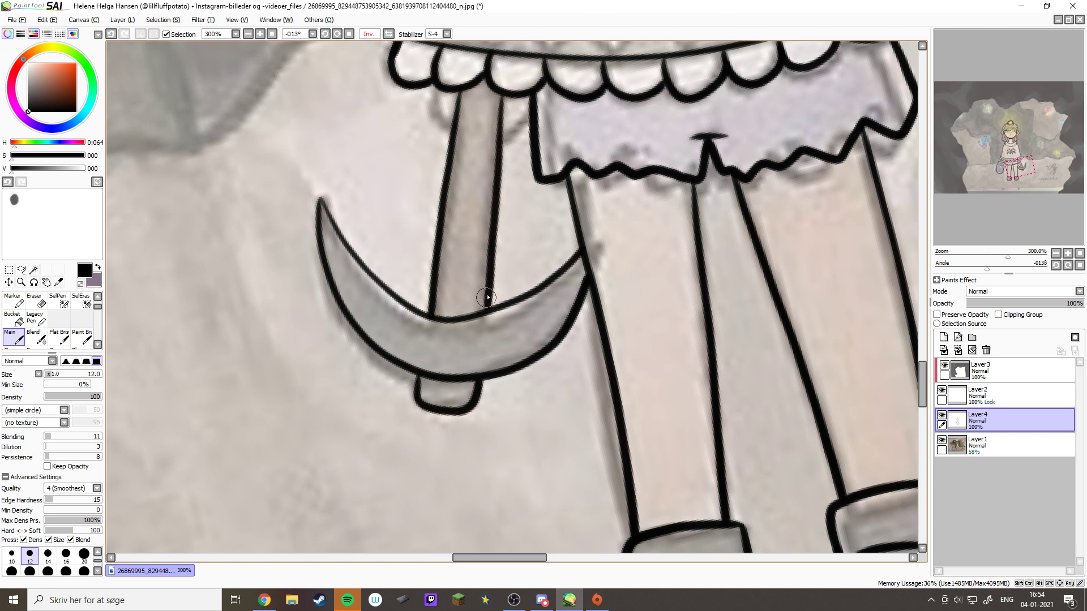
drag(435, 86, 456, 130)
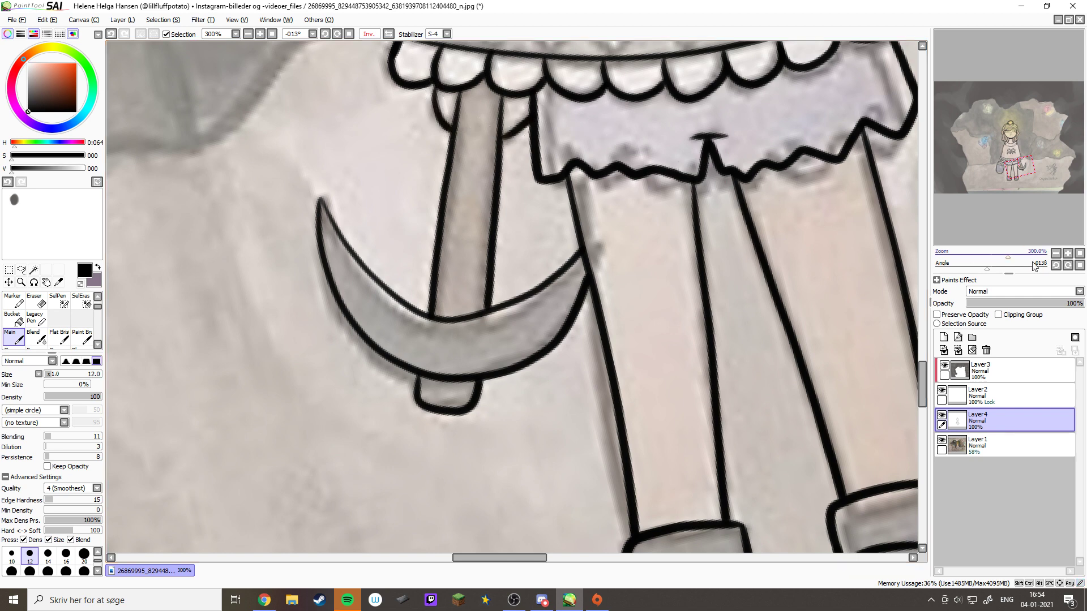
Draw the face's small rounded nose and the arched, downturned mouth with a line across it
click(1081, 253)
drag(480, 229, 566, 353)
drag(374, 159, 535, 289)
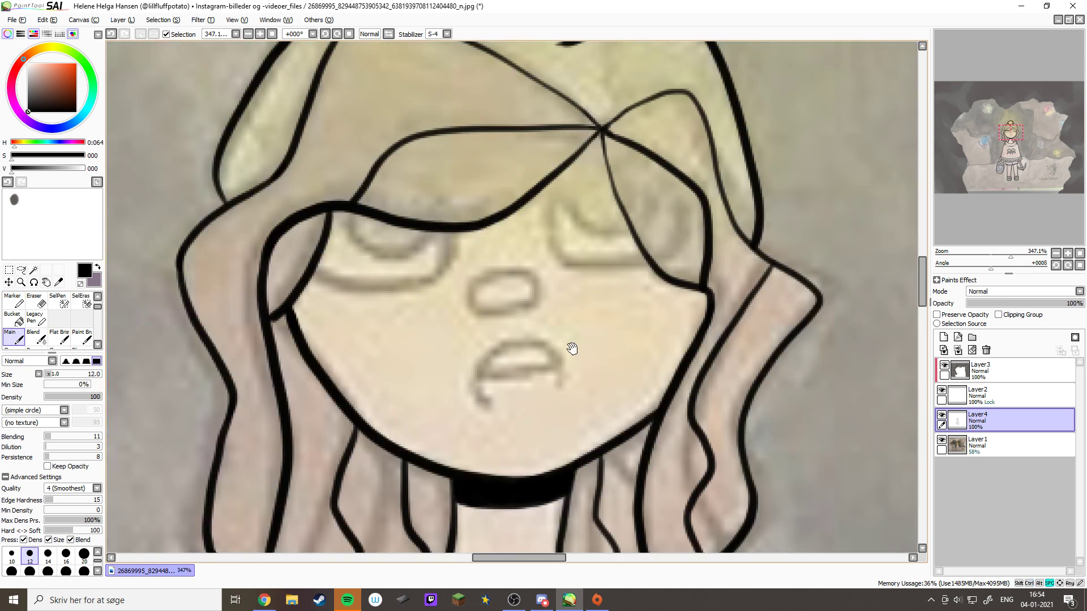
scroll(566, 340, up, 2)
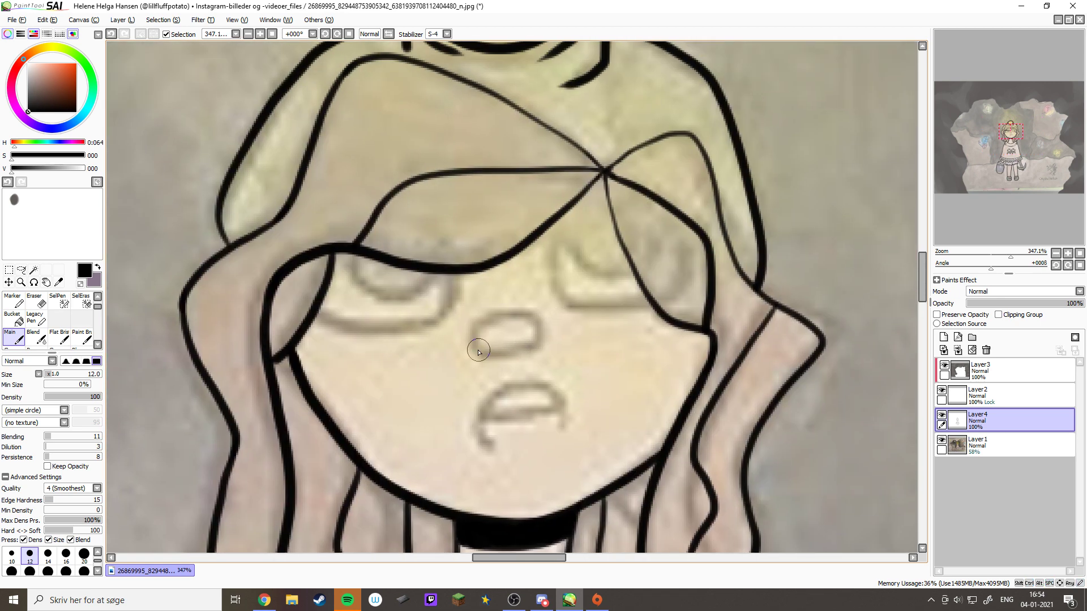
mouse_move(474, 339)
mouse_down()
mouse_move(485, 320)
mouse_move(519, 312)
mouse_move(535, 329)
mouse_move(529, 346)
mouse_move(483, 351)
mouse_up()
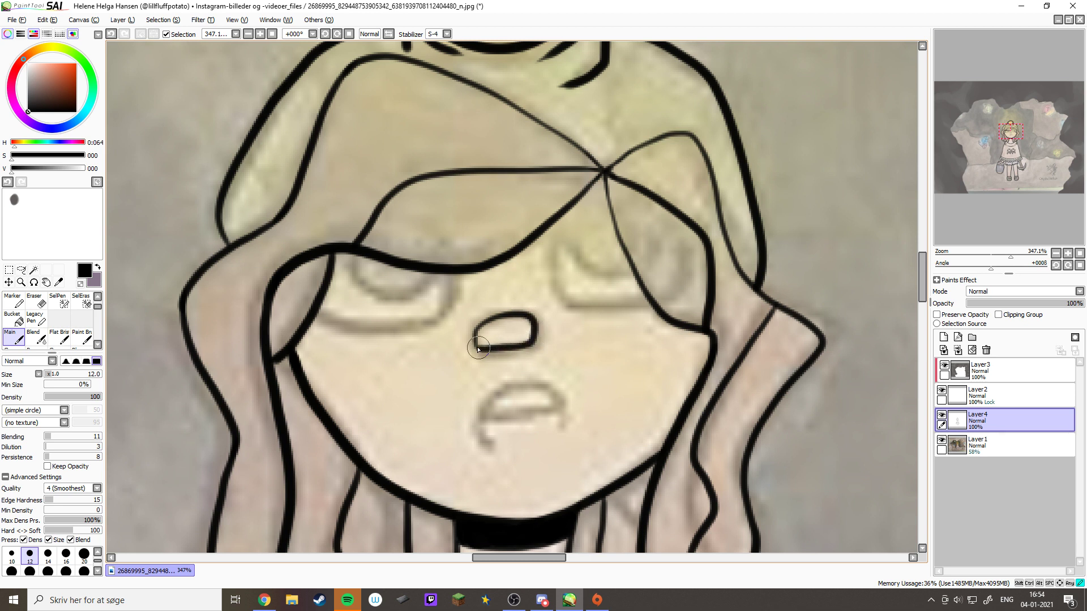
mouse_move(488, 444)
mouse_down()
mouse_move(490, 400)
mouse_move(518, 386)
mouse_move(558, 419)
mouse_up()
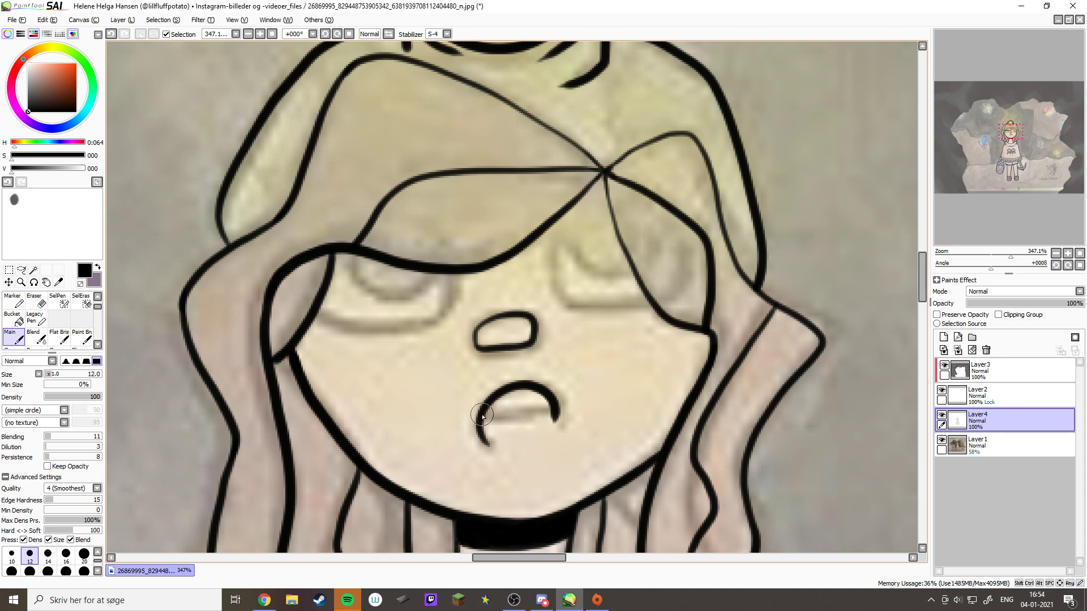
drag(483, 415, 557, 406)
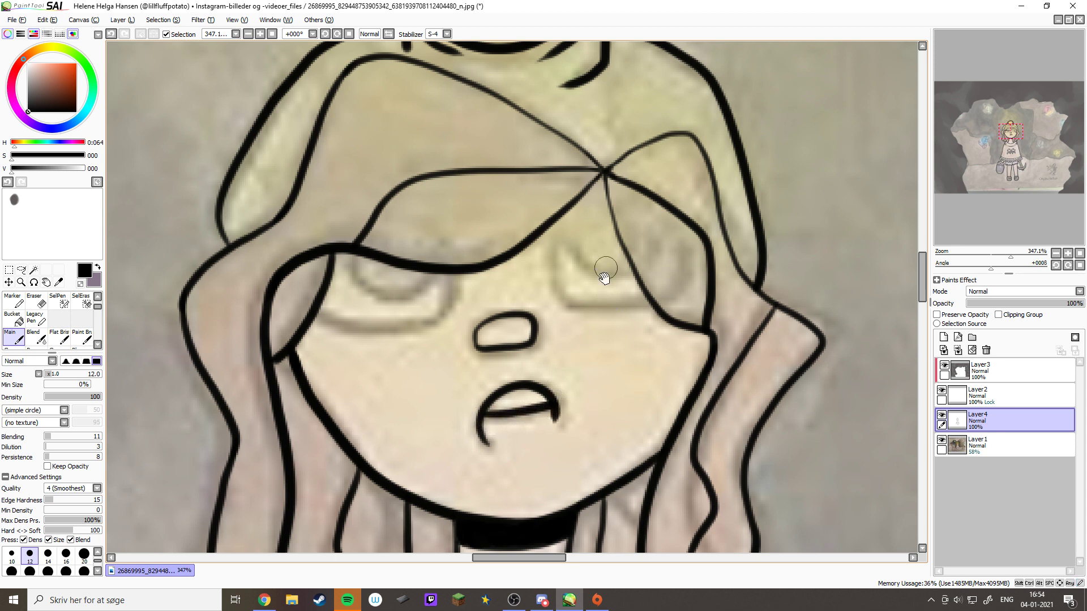
Draw the eye on the right of the face, with a curved outline, flat lower edge and round iris
mouse_move(605, 278)
mouse_down()
mouse_move(606, 311)
mouse_move(556, 308)
mouse_move(559, 267)
mouse_move(605, 241)
mouse_move(618, 248)
mouse_up()
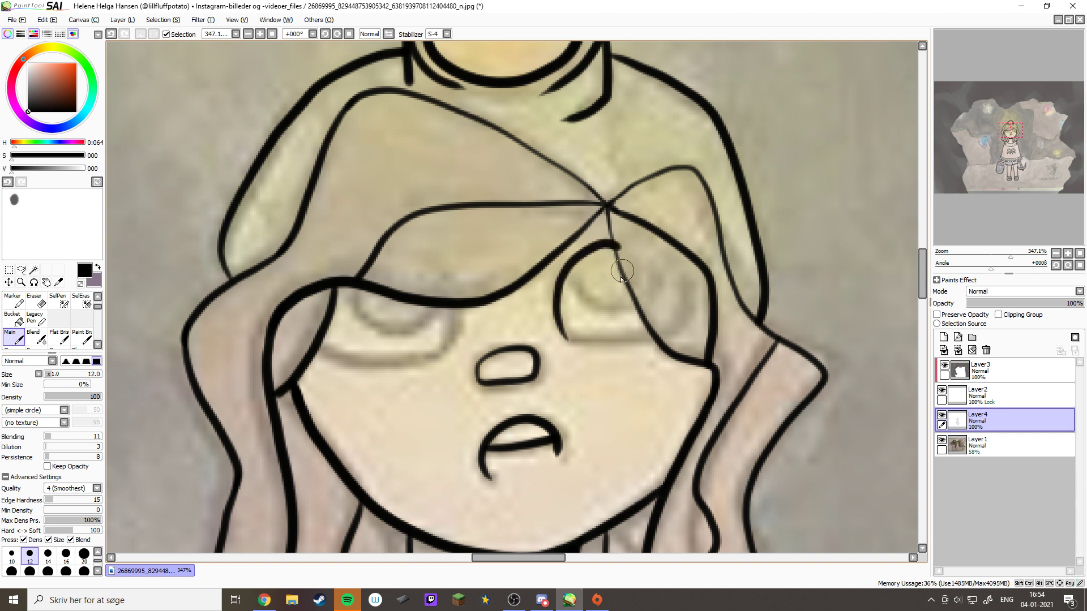
key(ctrl+z)
mouse_move(567, 344)
mouse_down()
mouse_move(555, 315)
mouse_move(566, 254)
mouse_move(618, 252)
mouse_up()
drag(565, 340, 658, 338)
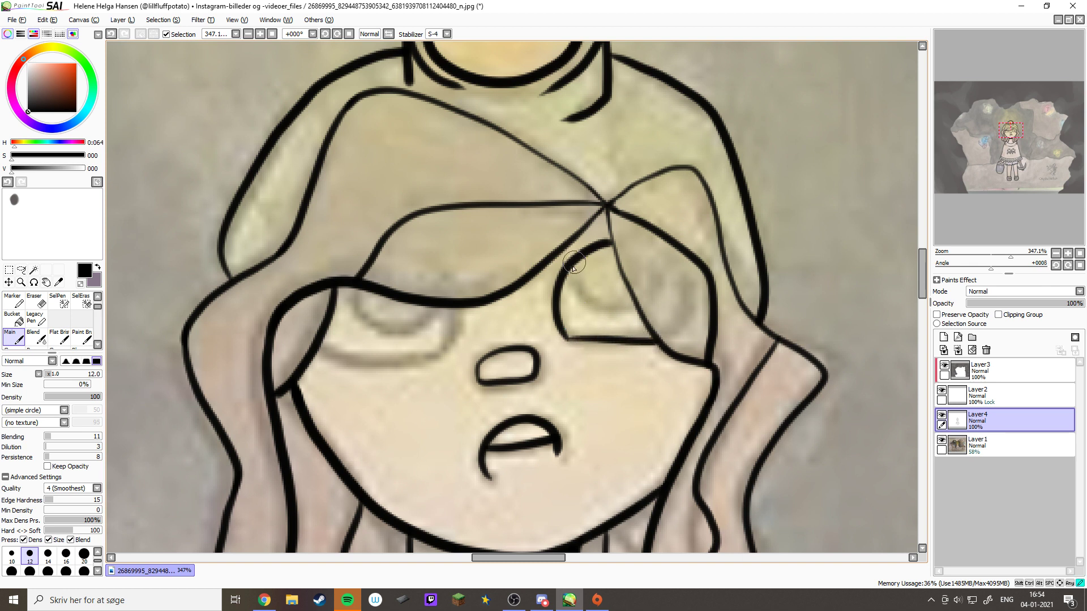
mouse_move(573, 266)
mouse_down()
mouse_move(577, 306)
mouse_move(620, 317)
mouse_move(635, 300)
mouse_up()
Draw the half-covered eye on the left of the face, with its side, lower lid and iris under the fringe
mouse_move(461, 356)
mouse_down()
mouse_move(526, 354)
mouse_move(516, 308)
mouse_up()
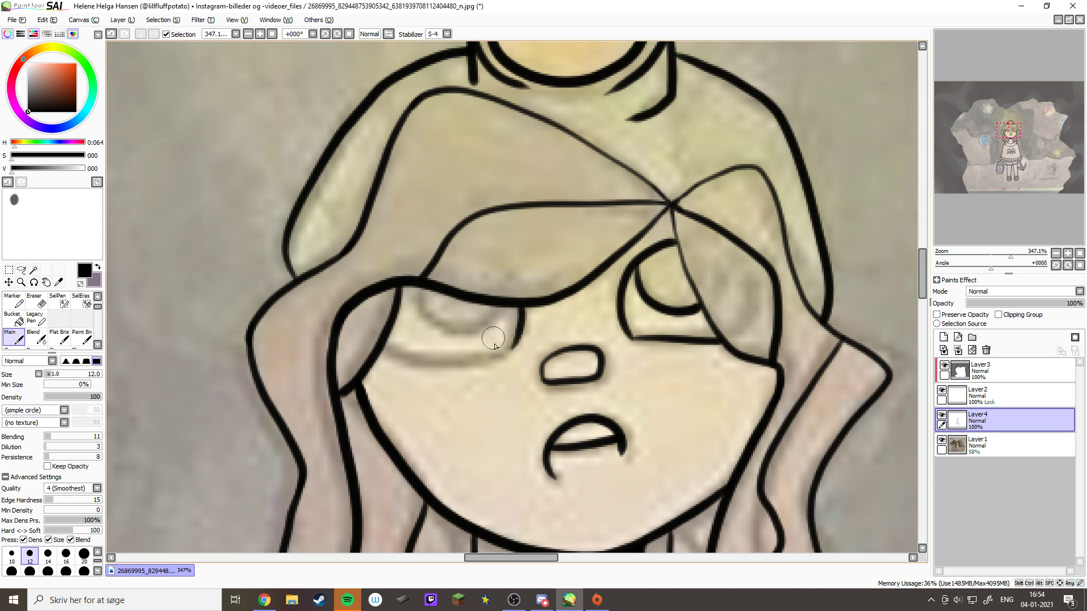
mouse_move(513, 346)
mouse_down()
mouse_move(422, 352)
mouse_move(390, 339)
mouse_up()
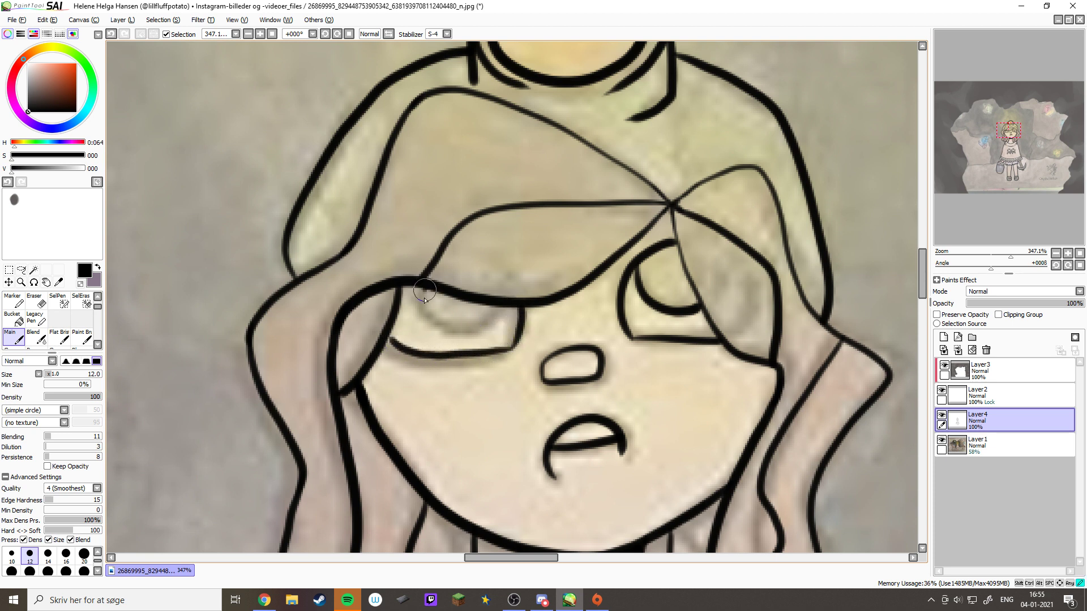
mouse_move(424, 290)
mouse_down()
mouse_move(444, 329)
mouse_move(484, 327)
mouse_move(496, 301)
mouse_up()
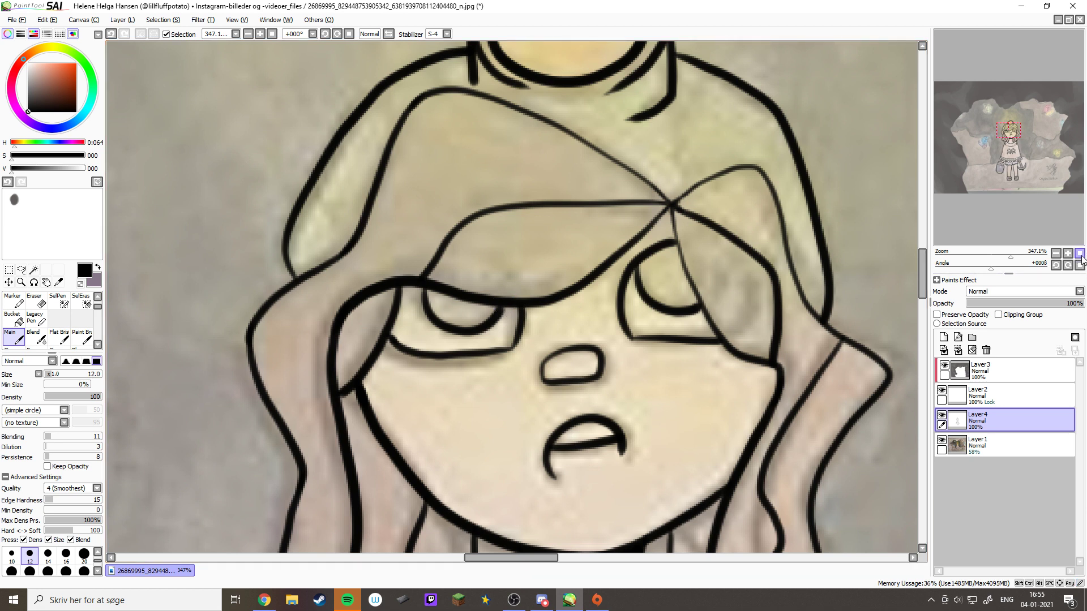
Restore the reference photo on Layer1 to 100% opacity
drag(672, 398, 623, 368)
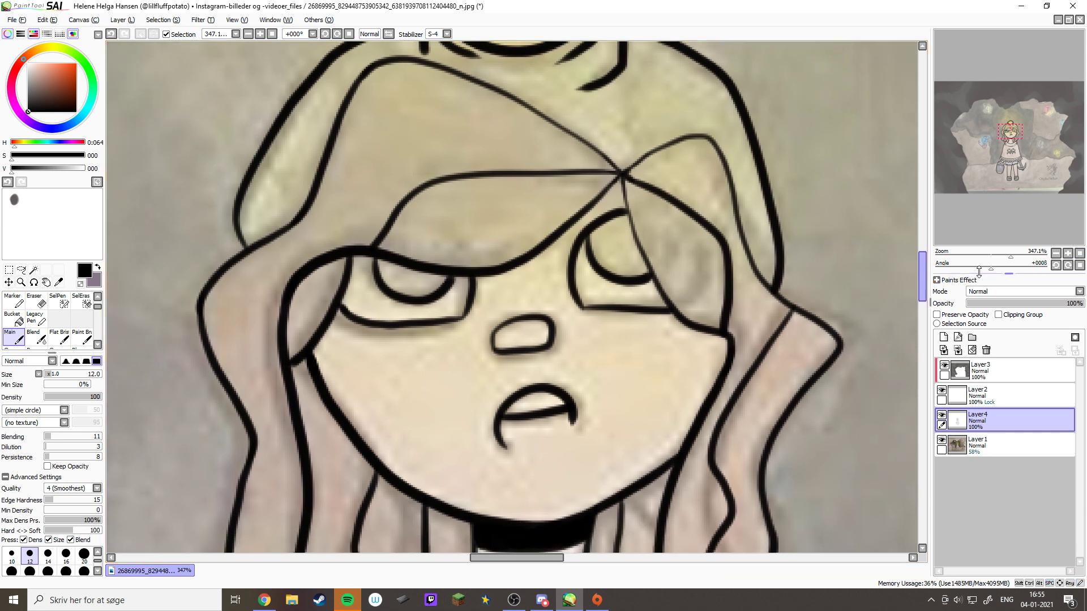
click(1080, 254)
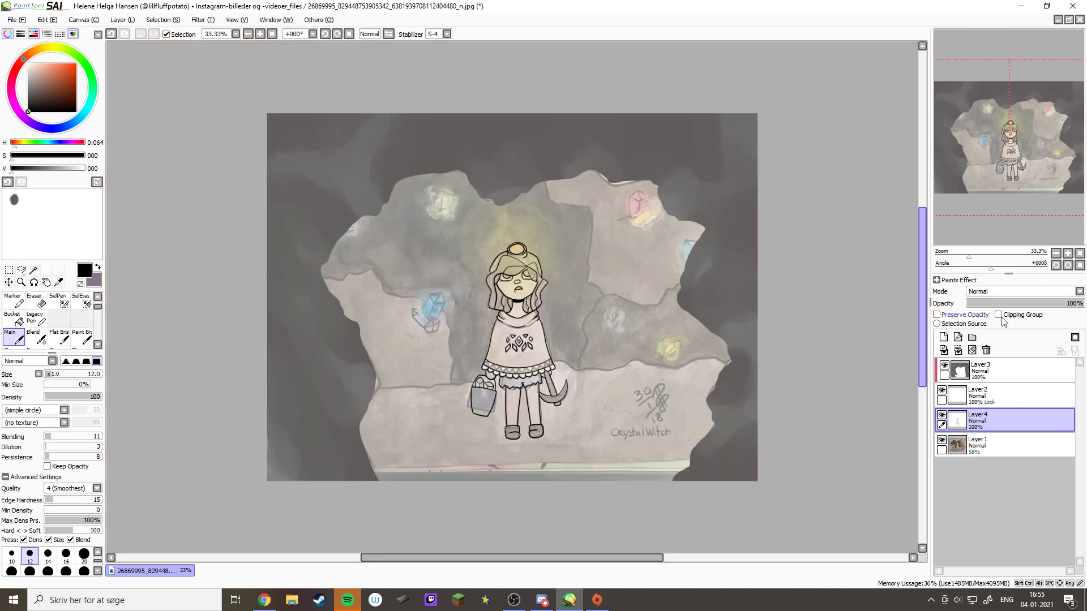
drag(402, 202, 614, 479)
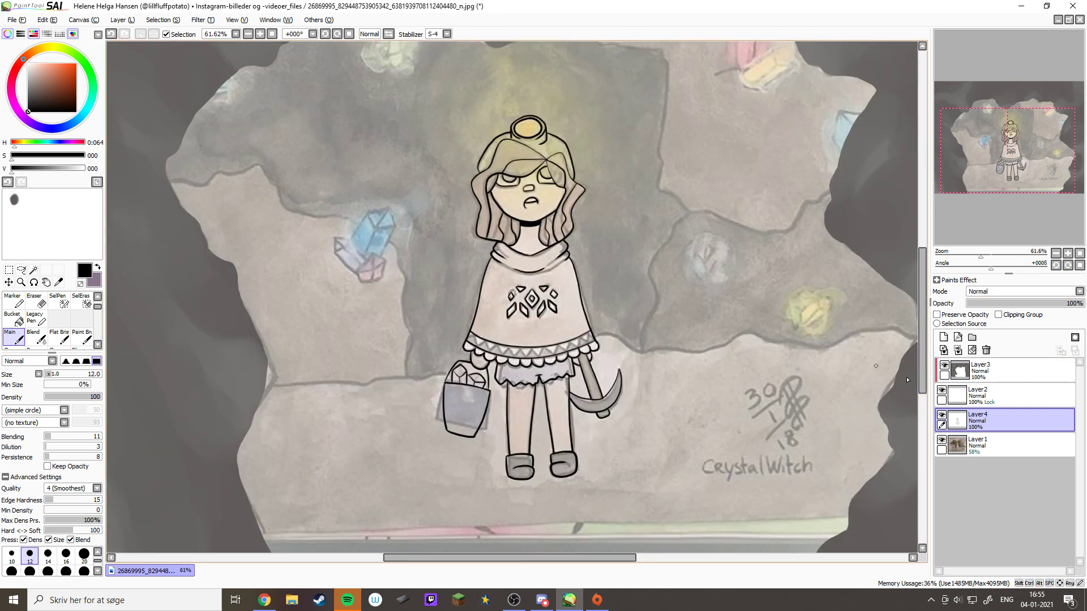
click(951, 442)
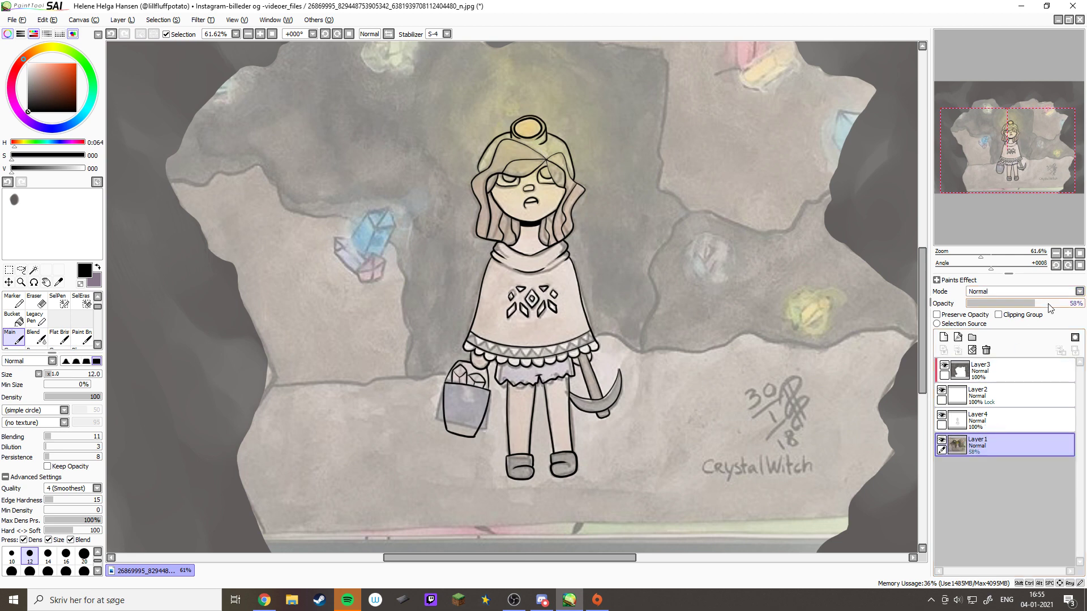
drag(1040, 305, 1071, 306)
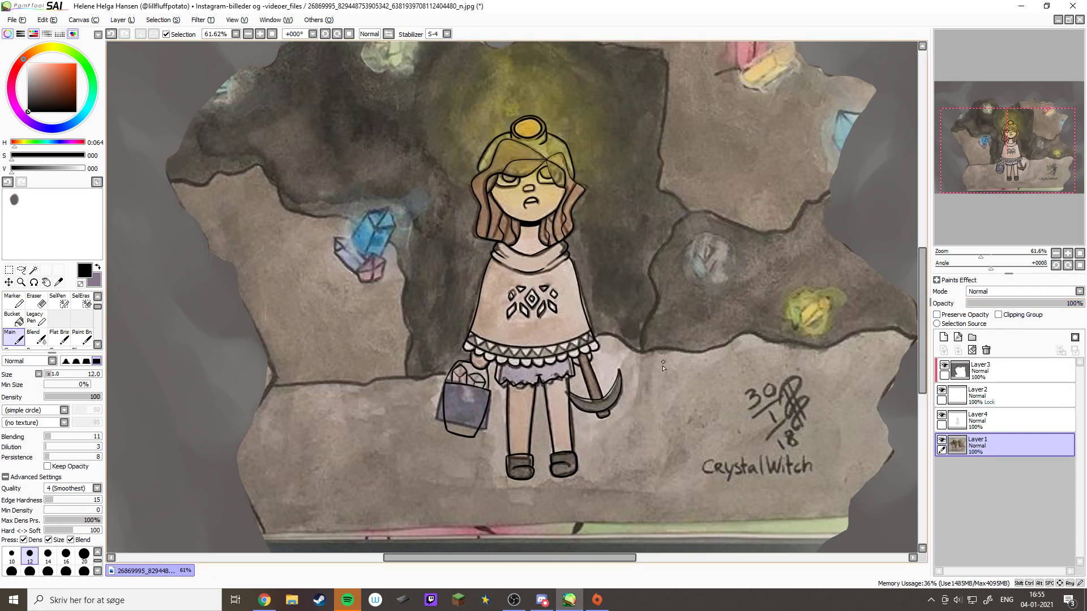
Make Layer4 active, sample the pale beige just below the girl's neck as the brush colour, and hide Layer1
click(996, 420)
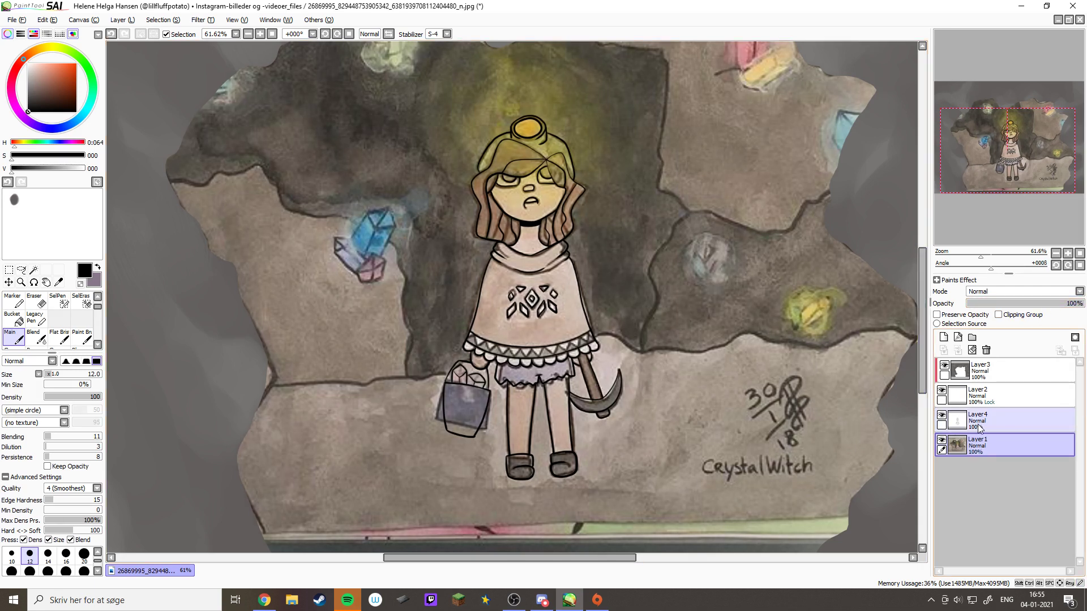
drag(601, 352, 605, 374)
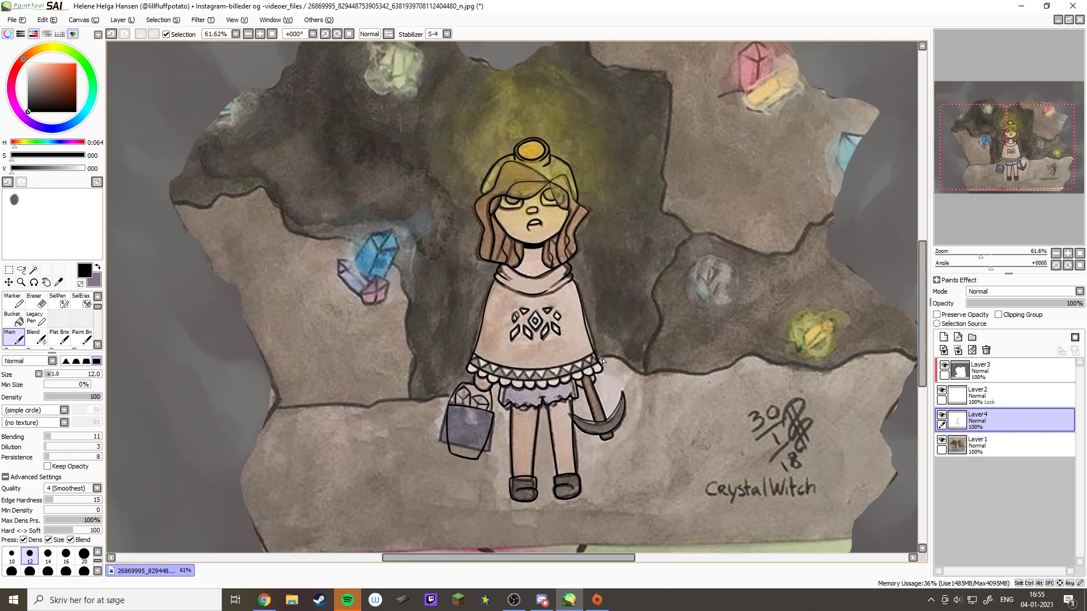
alt+click(539, 272)
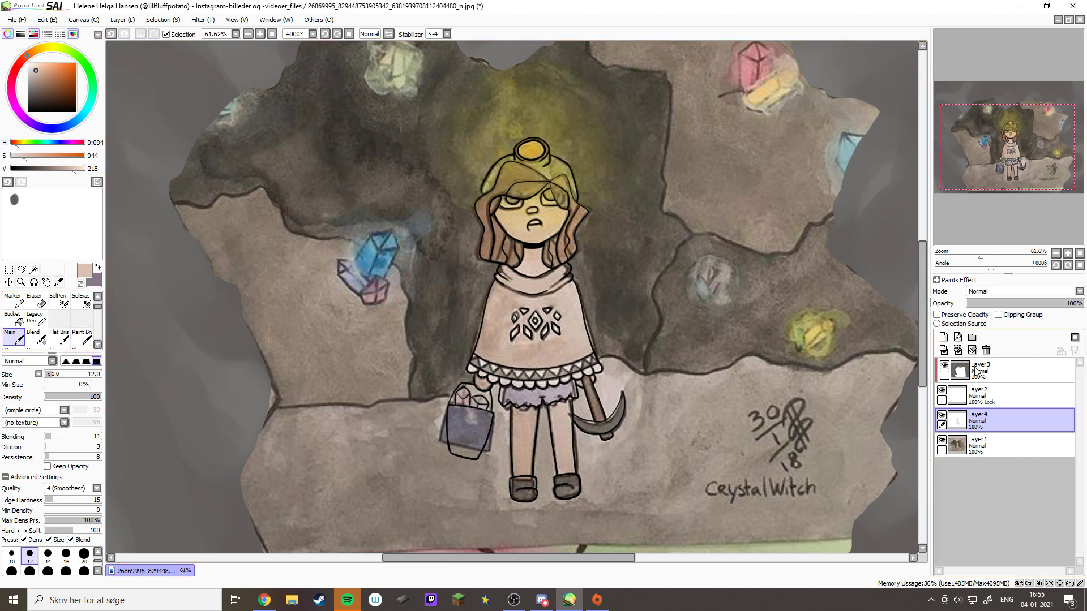
click(941, 440)
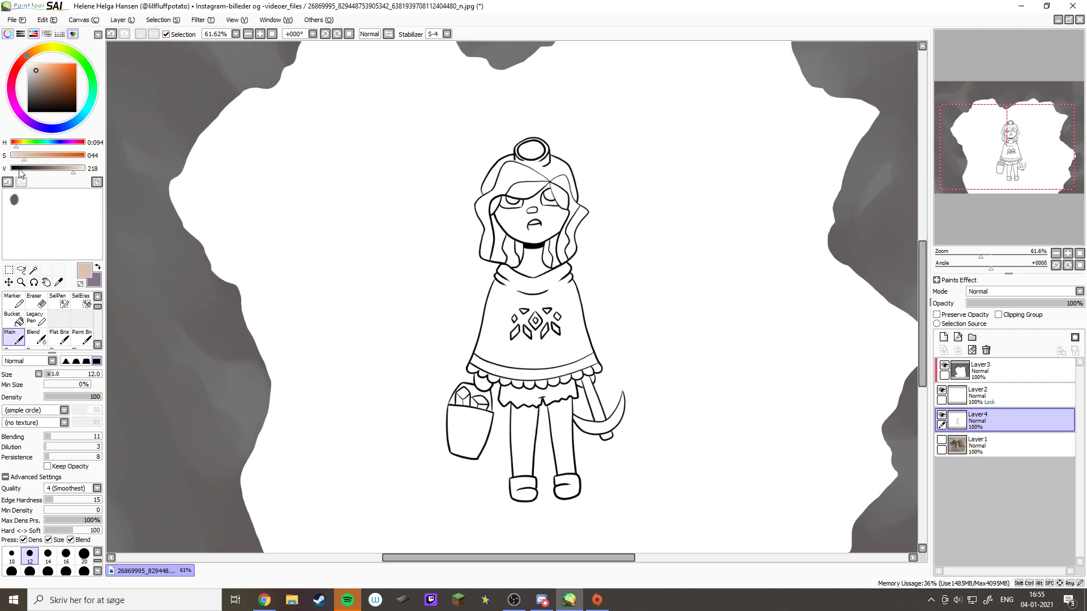
Select the empty area around the girl on Layer4 with the Magic Wand, including the gap between her leg and the pickaxe
click(33, 270)
click(437, 334)
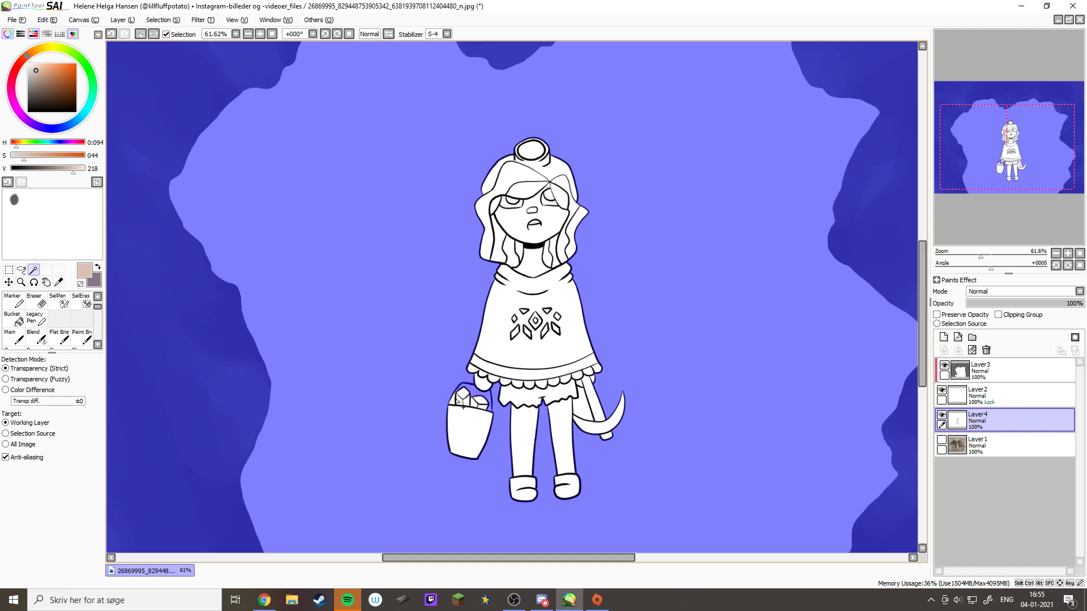
click(583, 410)
Invert the selection so it covers the girl's figure, and set up the Brush tool at size 300
click(170, 19)
click(188, 43)
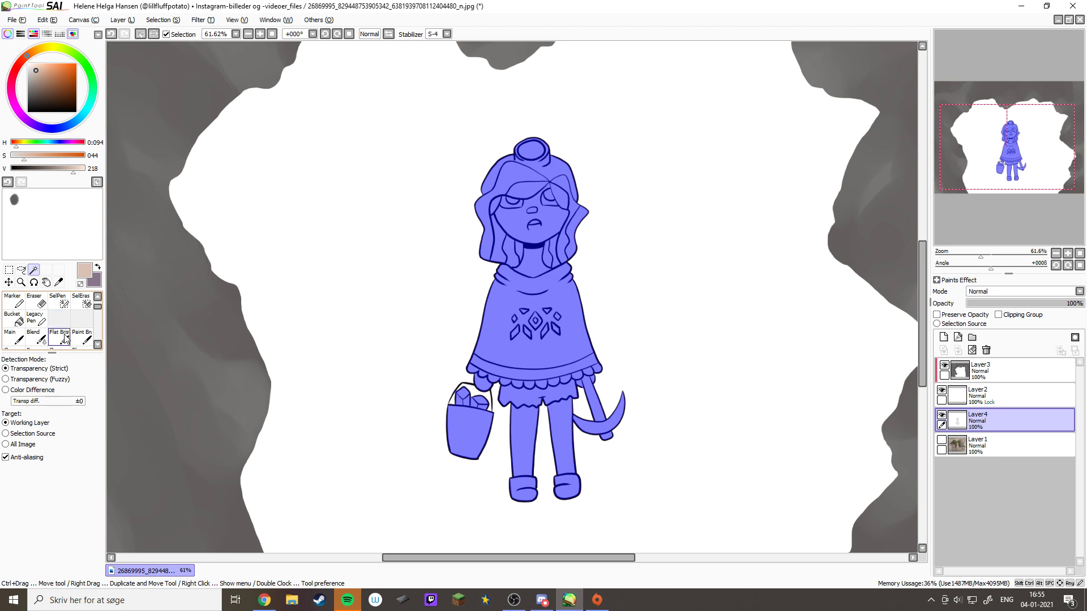
scroll(54, 317, up, 2)
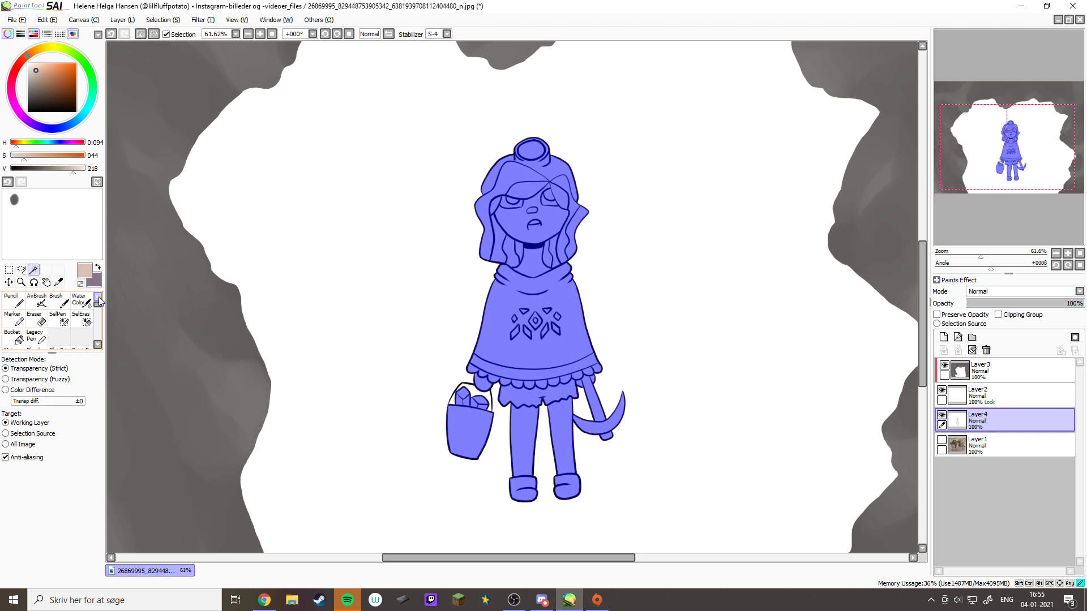
click(58, 304)
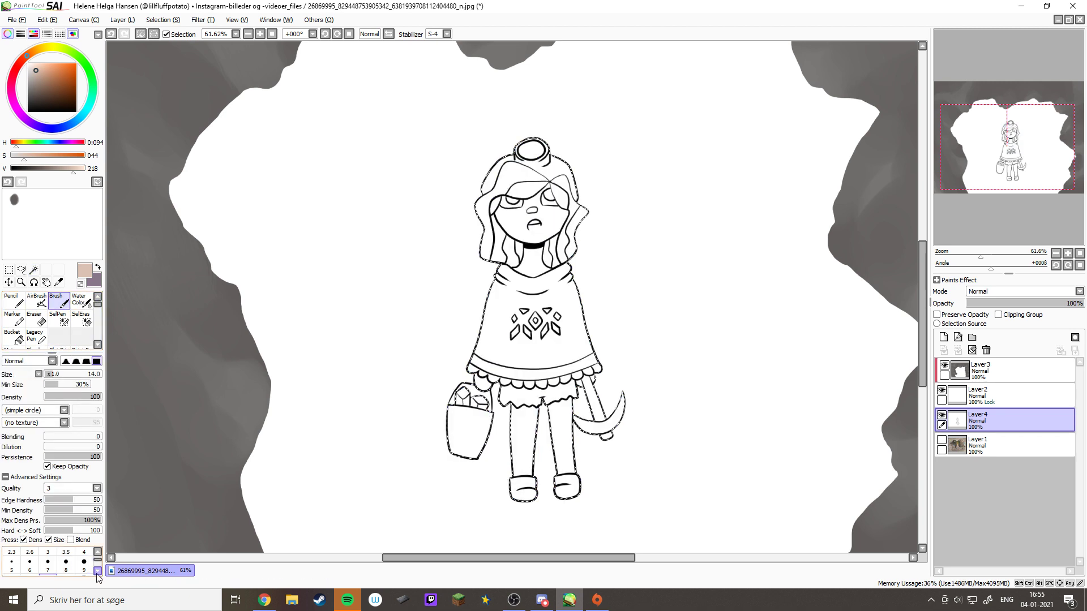
click(66, 563)
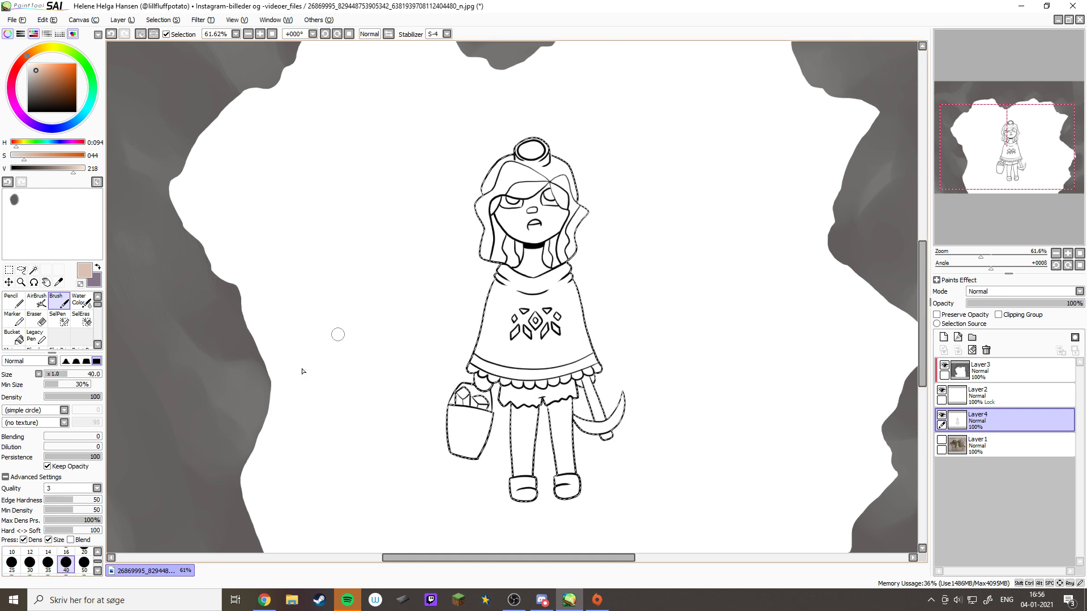
click(97, 570)
click(66, 564)
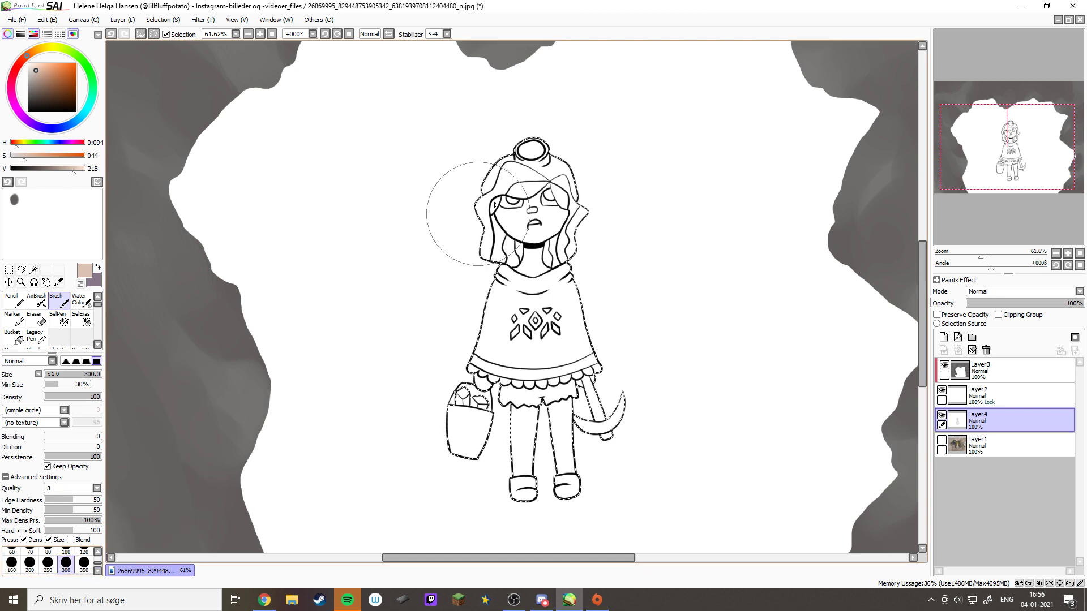
mouse_move(461, 194)
mouse_down()
mouse_move(485, 175)
mouse_move(549, 183)
mouse_move(512, 227)
mouse_up()
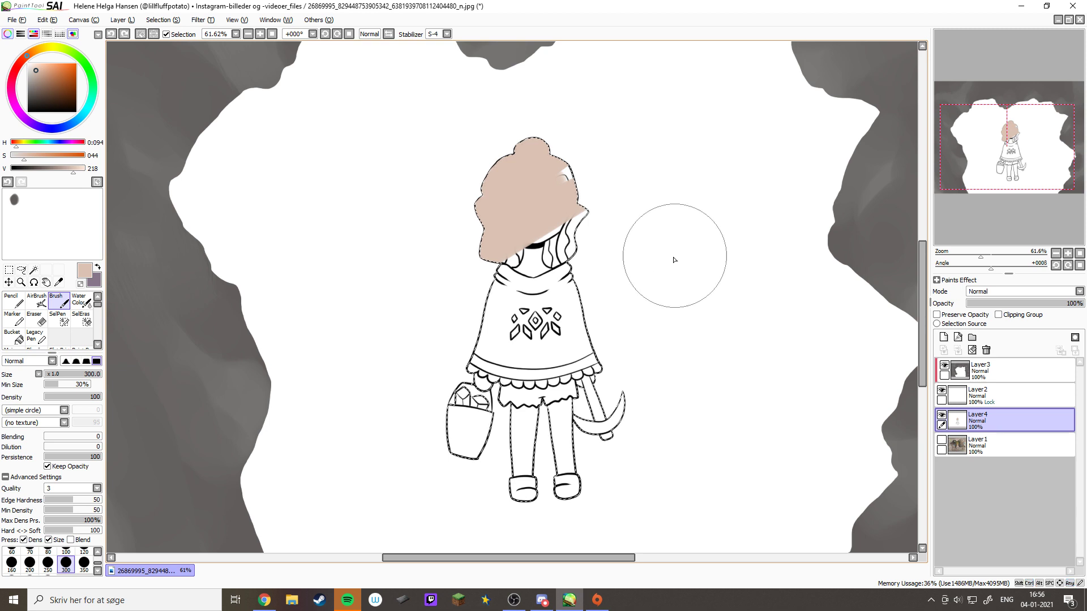
key(ctrl+z)
key(ctrl+z)
key(ctrl+z)
key(ctrl+z)
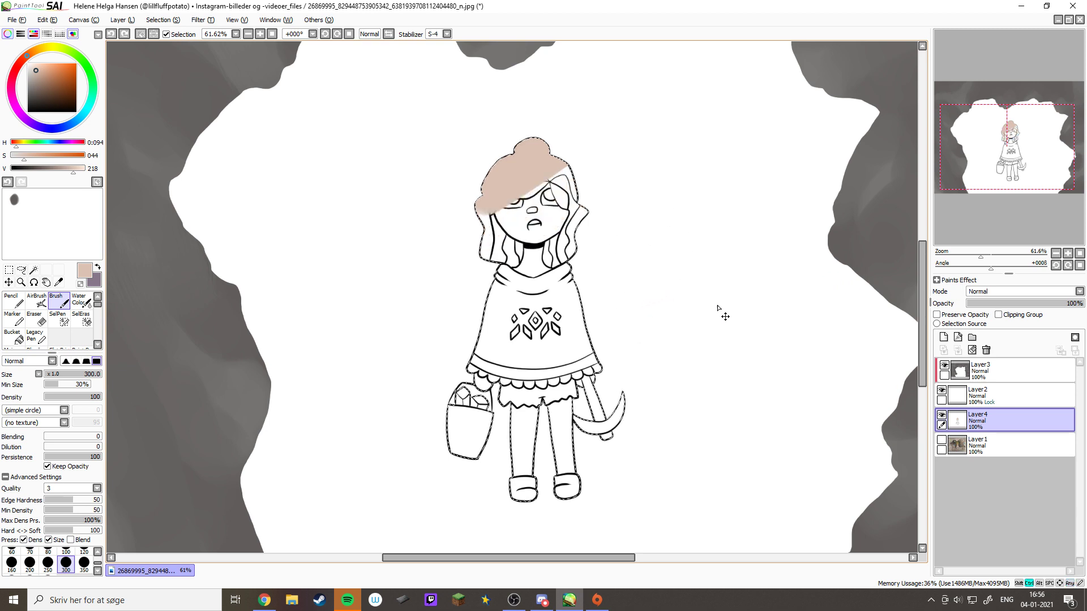
Add a new layer beneath the Layer4 line art and fill the entire selected figure with pale beige, including bucket and pickaxe
click(943, 337)
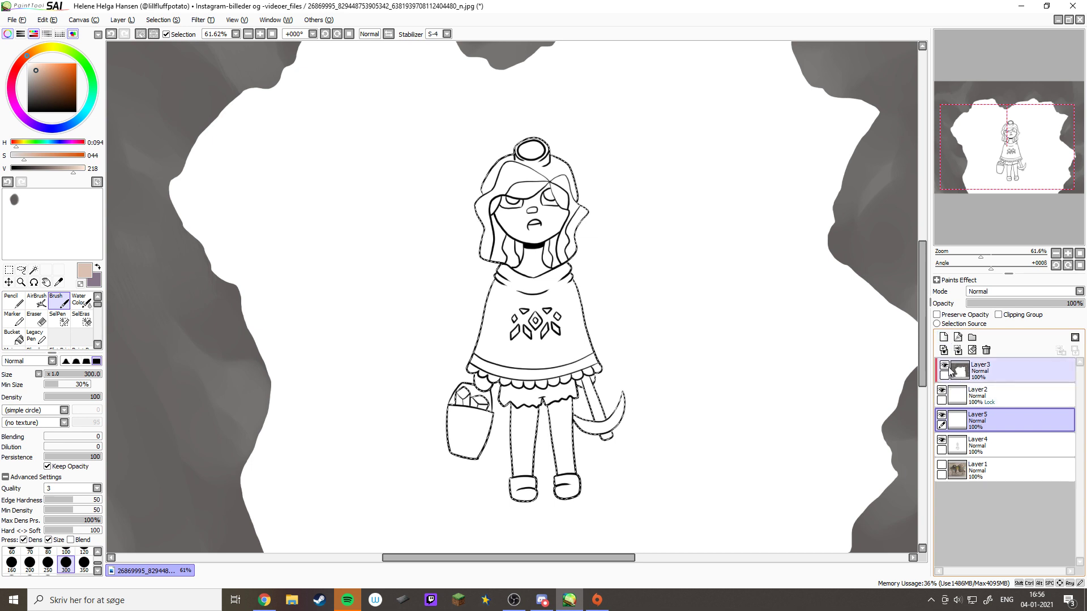
drag(976, 436, 987, 456)
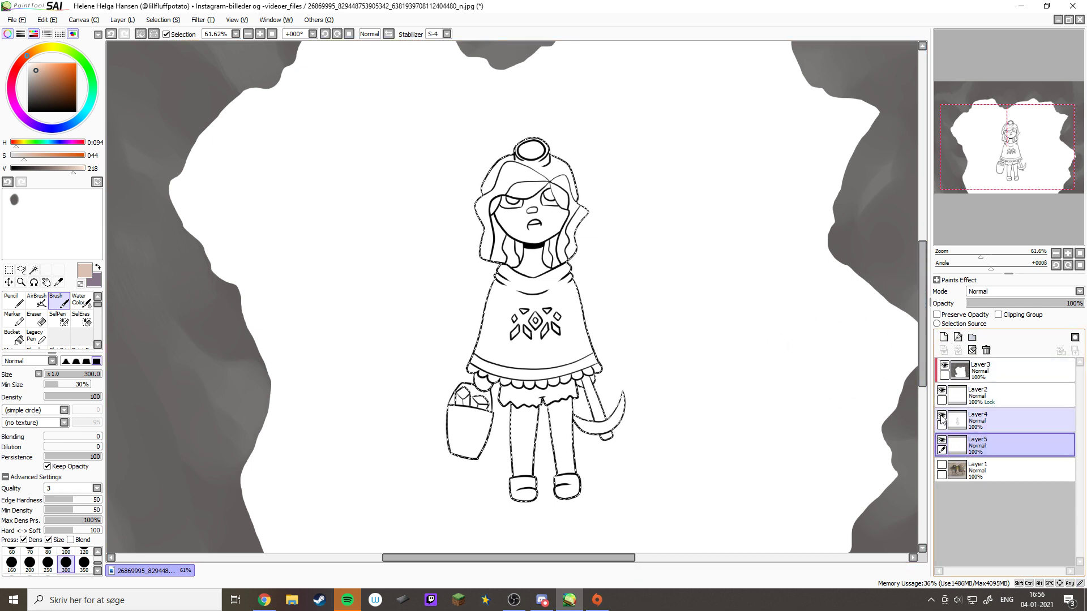
drag(492, 193, 557, 141)
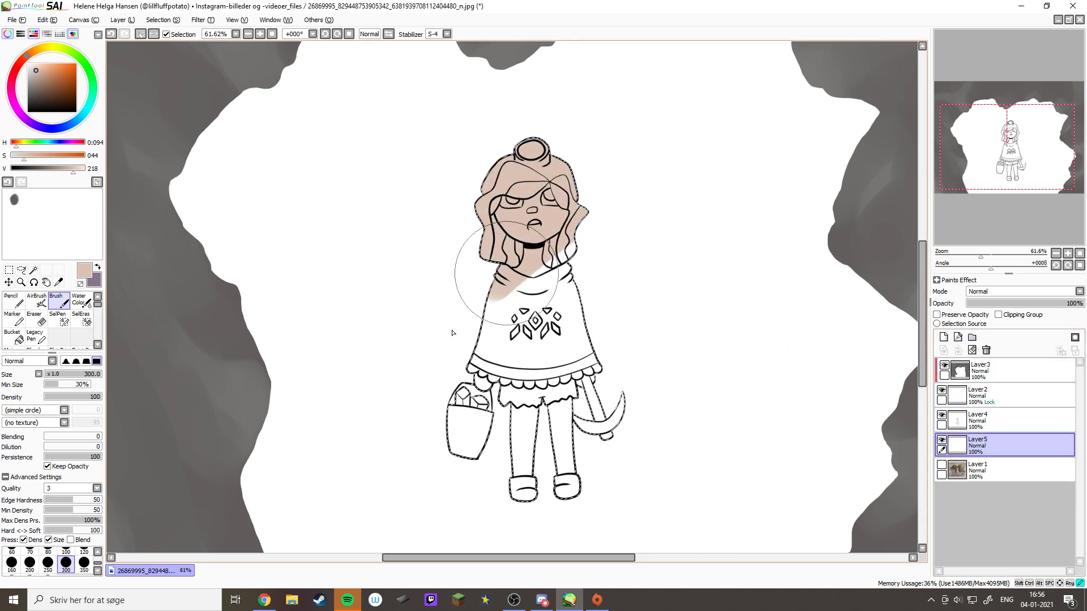
drag(421, 474, 519, 366)
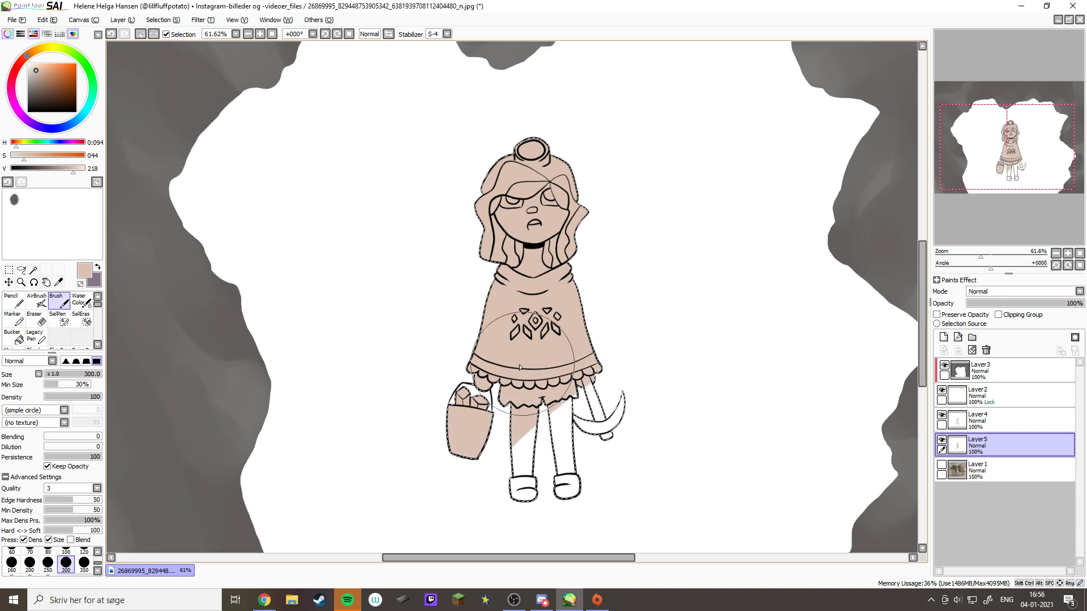
mouse_move(584, 401)
mouse_down()
mouse_move(522, 488)
mouse_move(609, 434)
mouse_move(597, 419)
mouse_move(596, 451)
mouse_move(631, 386)
mouse_up()
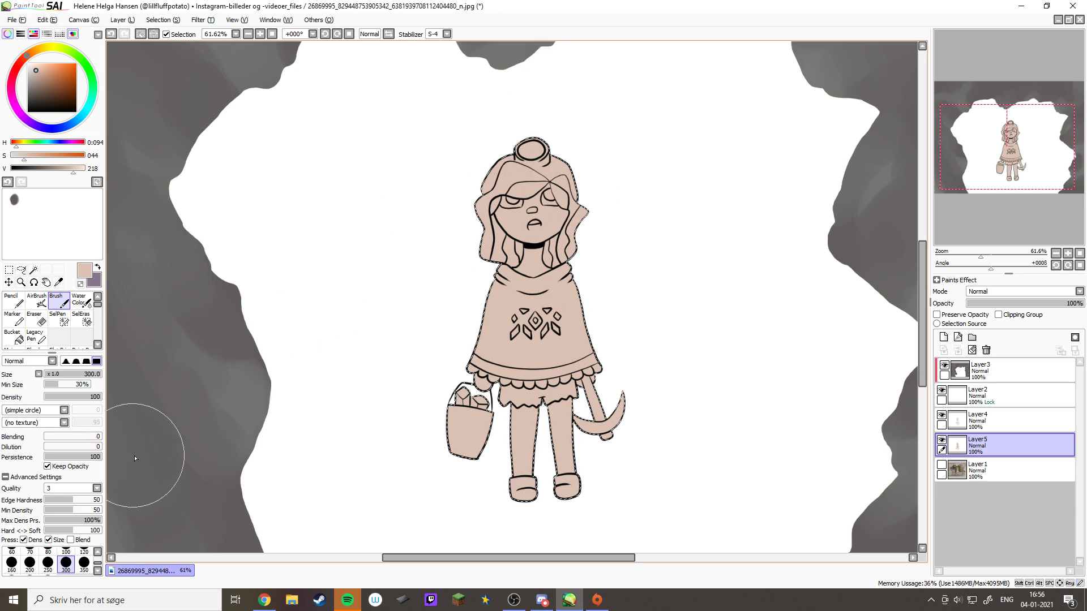
Reduce the Brush size to 40
click(97, 552)
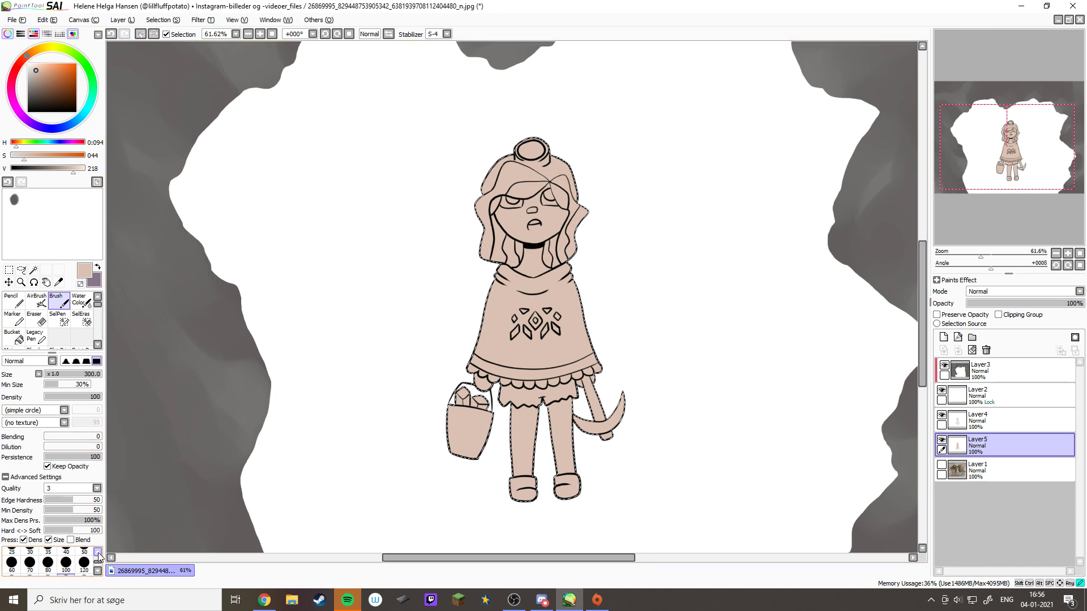
click(98, 552)
click(65, 562)
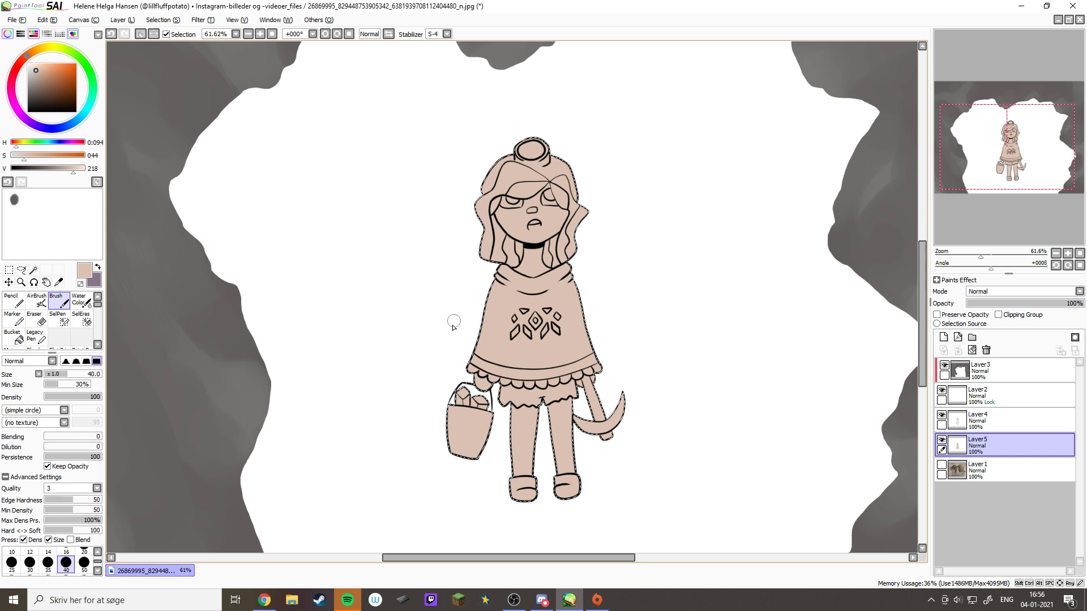
Clear the selection and erase the beige spill in the narrow gap between the bucket handle and the crystal on Layer5
drag(396, 356, 405, 327)
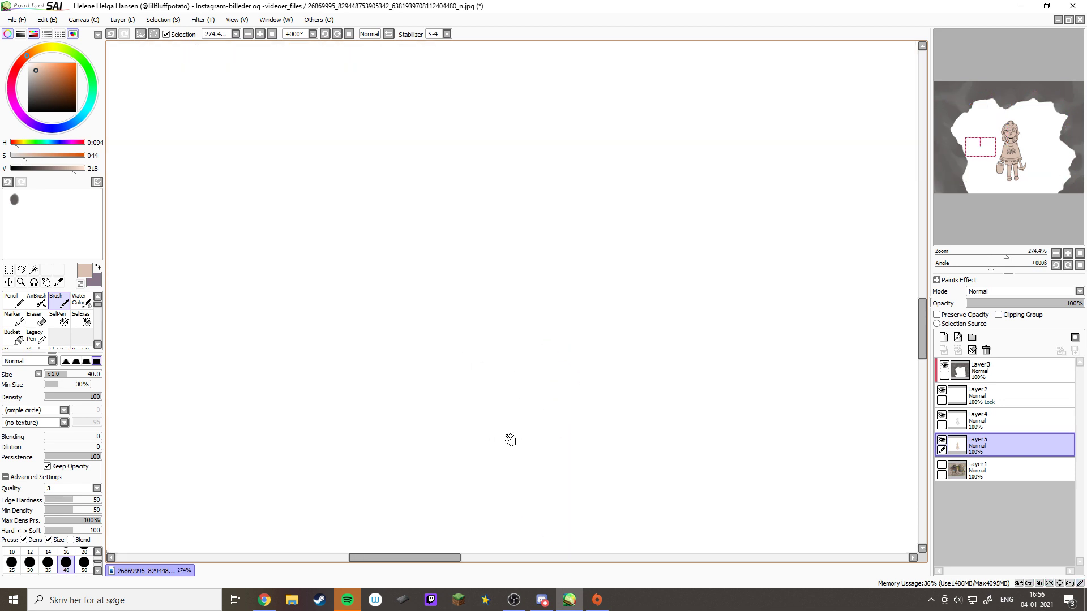
drag(541, 452, 334, 179)
drag(487, 421, 275, 311)
drag(461, 263, 646, 393)
key(ctrl+d)
key(e)
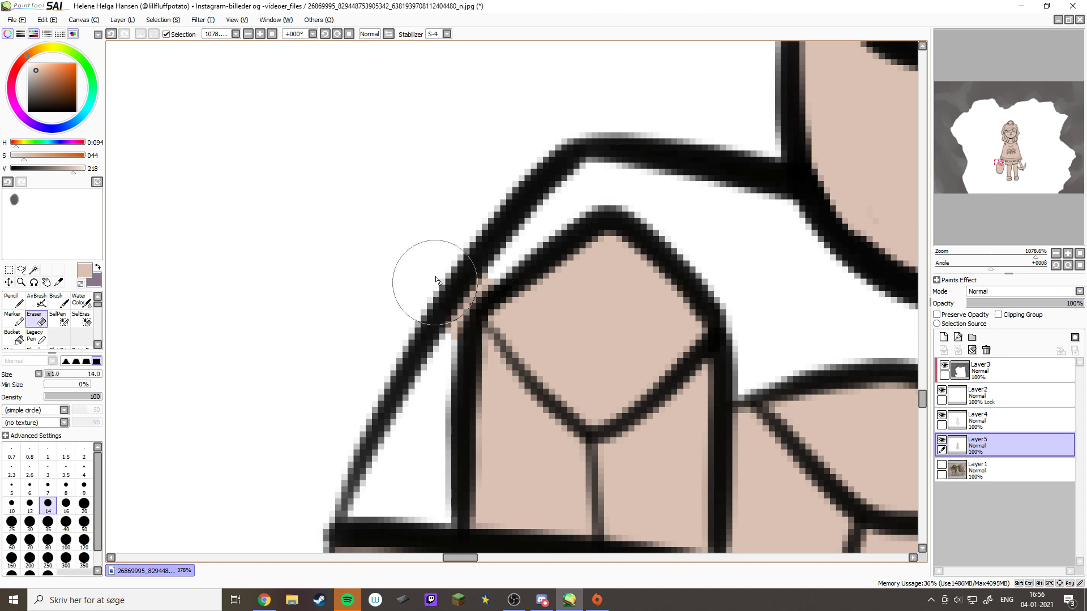
mouse_move(461, 305)
mouse_down()
mouse_move(452, 334)
mouse_move(497, 273)
mouse_up()
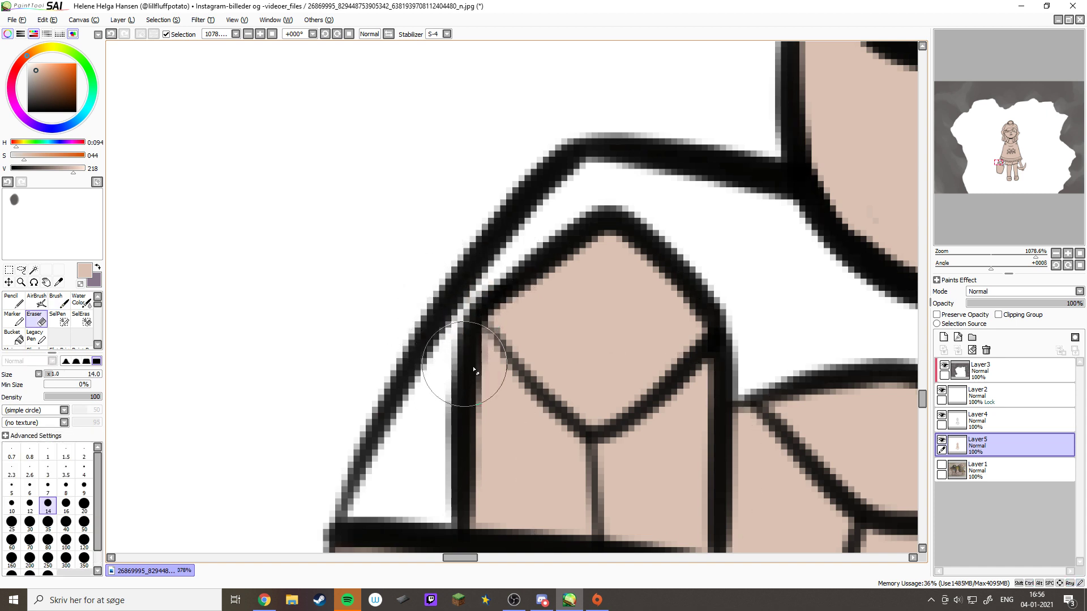
key(b)
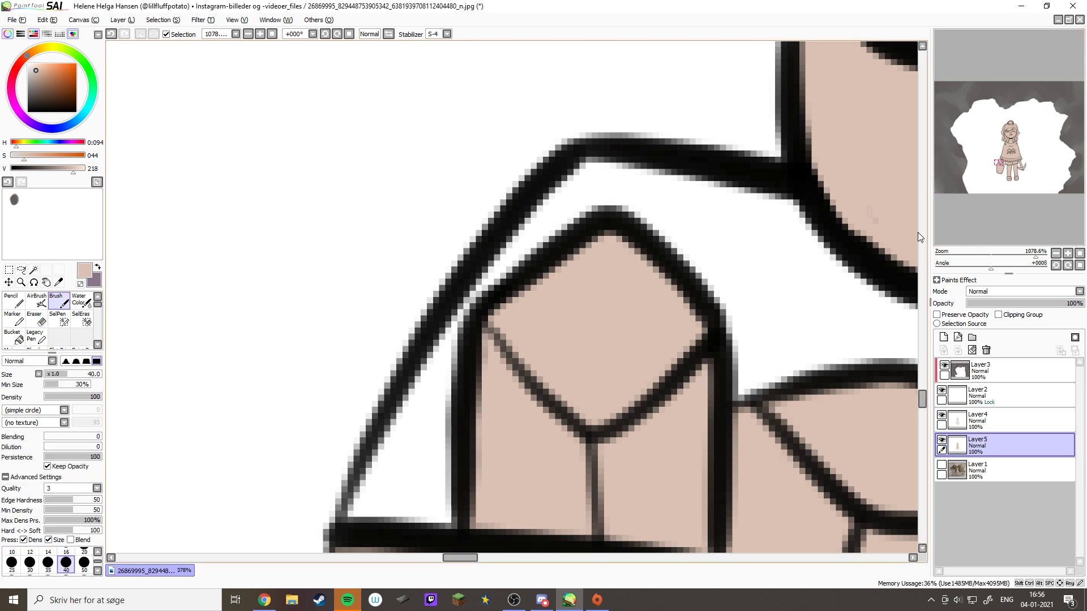
Add a new layer directly above the beige base on Layer5 and turn on Clipping Group for it
click(942, 338)
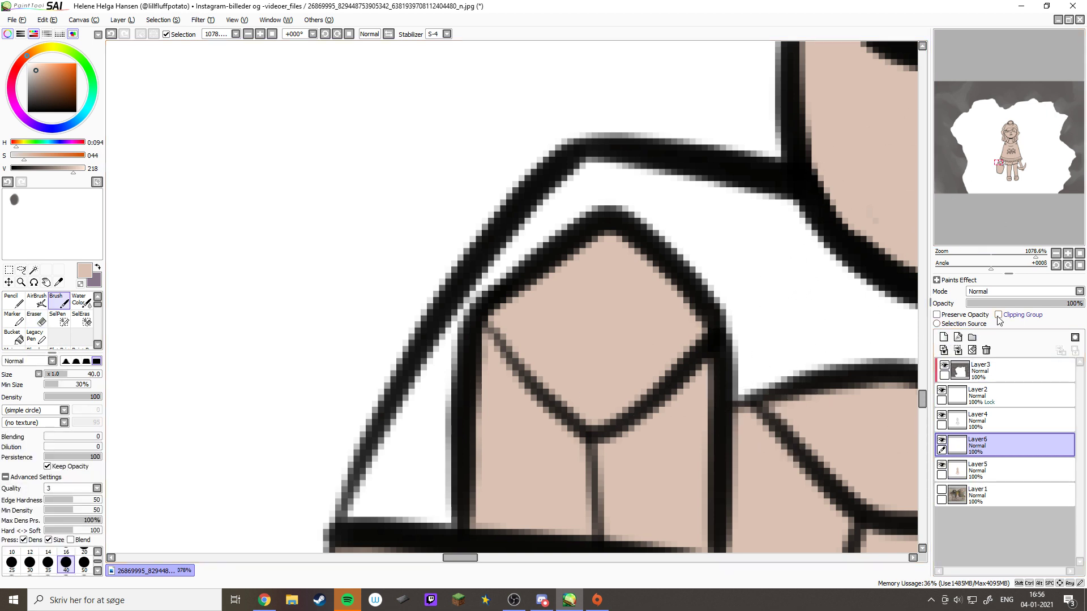
click(1010, 315)
click(1079, 254)
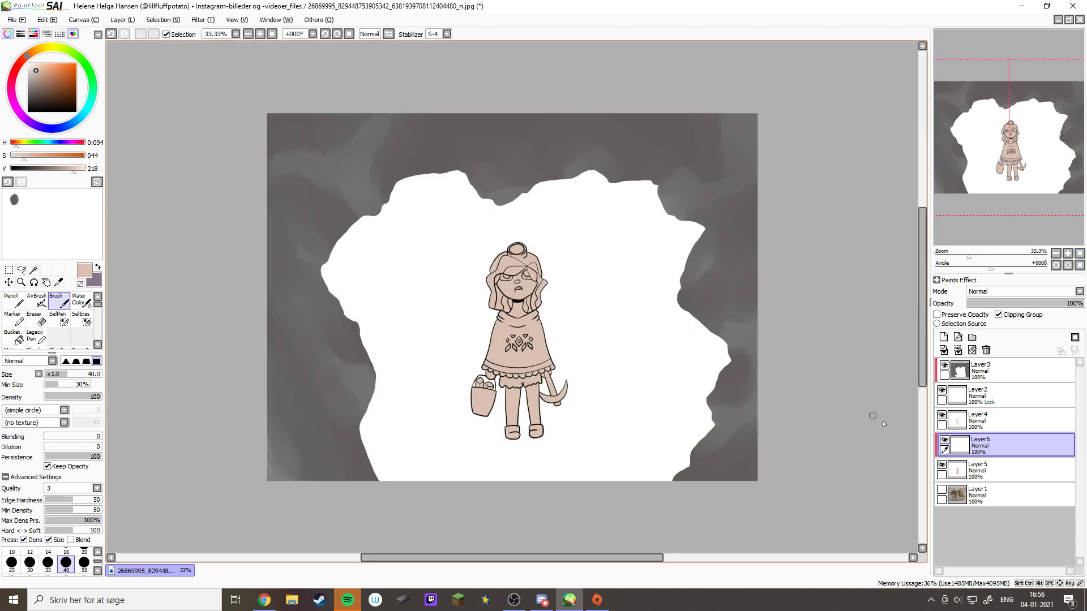
Show Layer1 and sample a dark brown from the reference hair as the brush colour, hiding Layer5 only while sampling
click(942, 466)
click(941, 490)
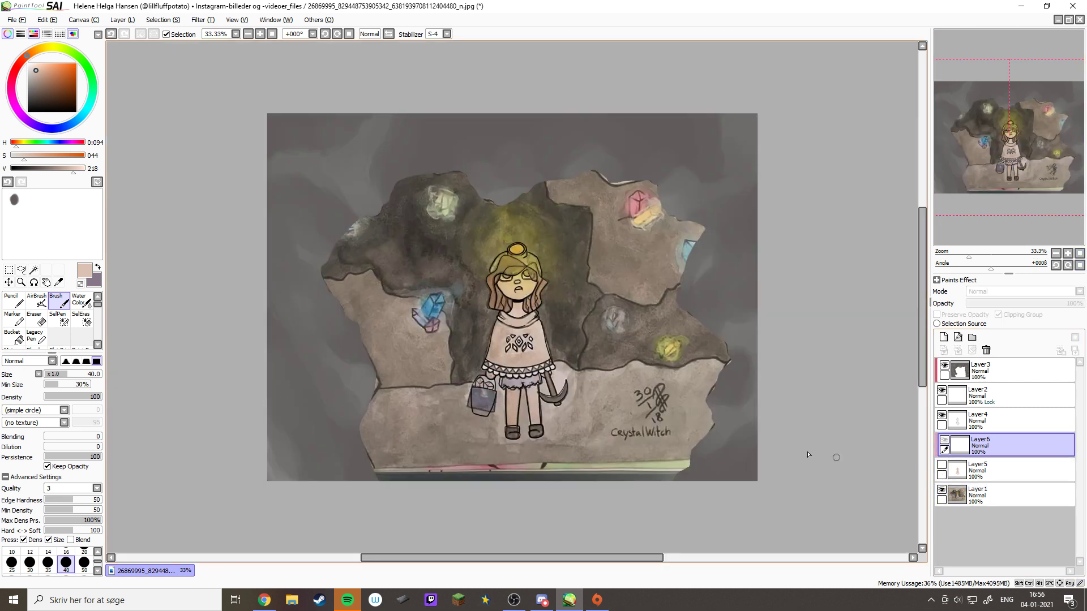
drag(439, 233, 580, 339)
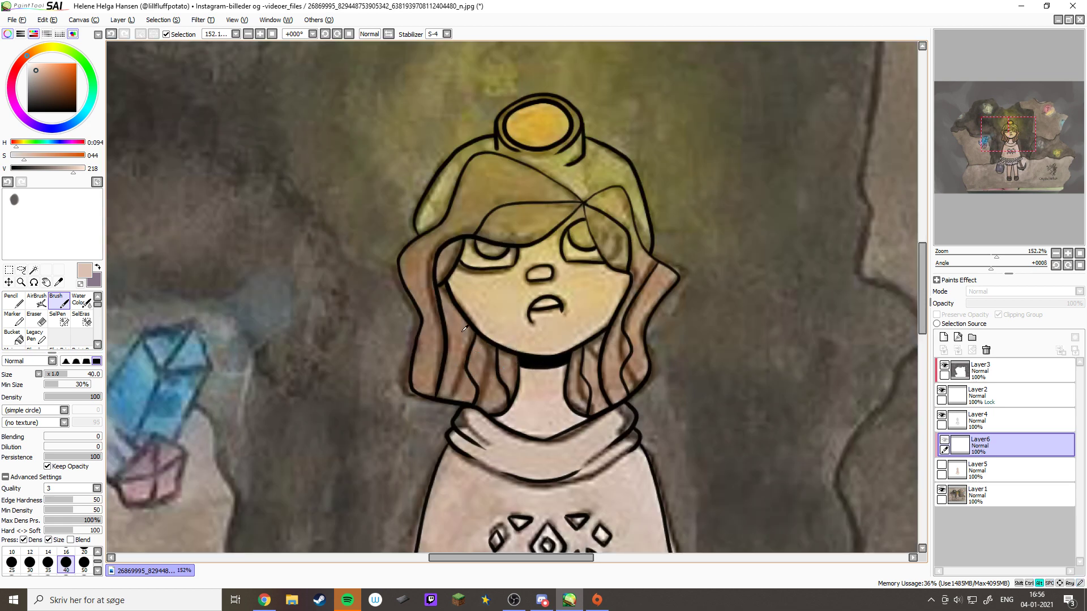
alt+click(465, 358)
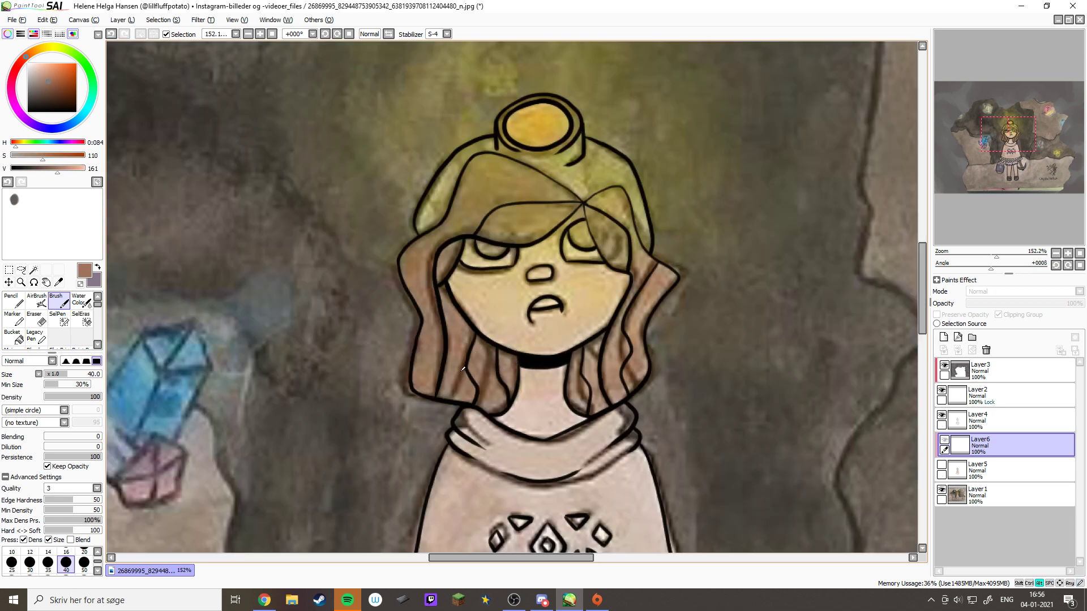
alt+click(463, 370)
alt+click(459, 365)
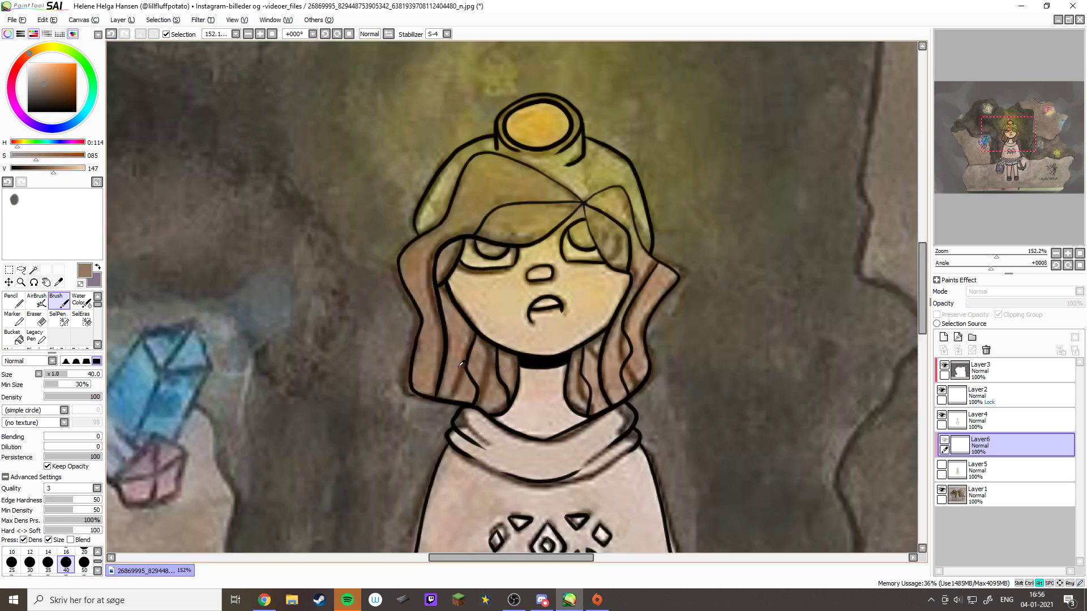
alt+click(460, 363)
click(941, 464)
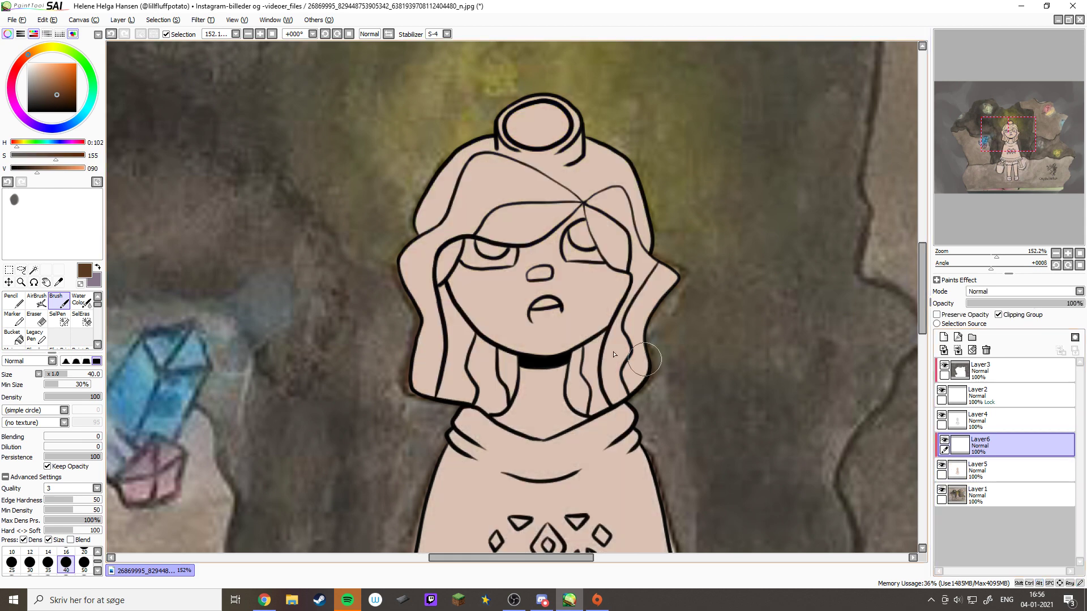
Paint a dark brown patch over the lower hair strands on the left of the face on Layer6
drag(356, 95, 706, 452)
drag(431, 446, 462, 412)
mouse_move(407, 355)
mouse_down()
mouse_move(412, 394)
mouse_move(432, 370)
mouse_move(471, 395)
mouse_move(415, 318)
mouse_up()
drag(694, 450, 645, 328)
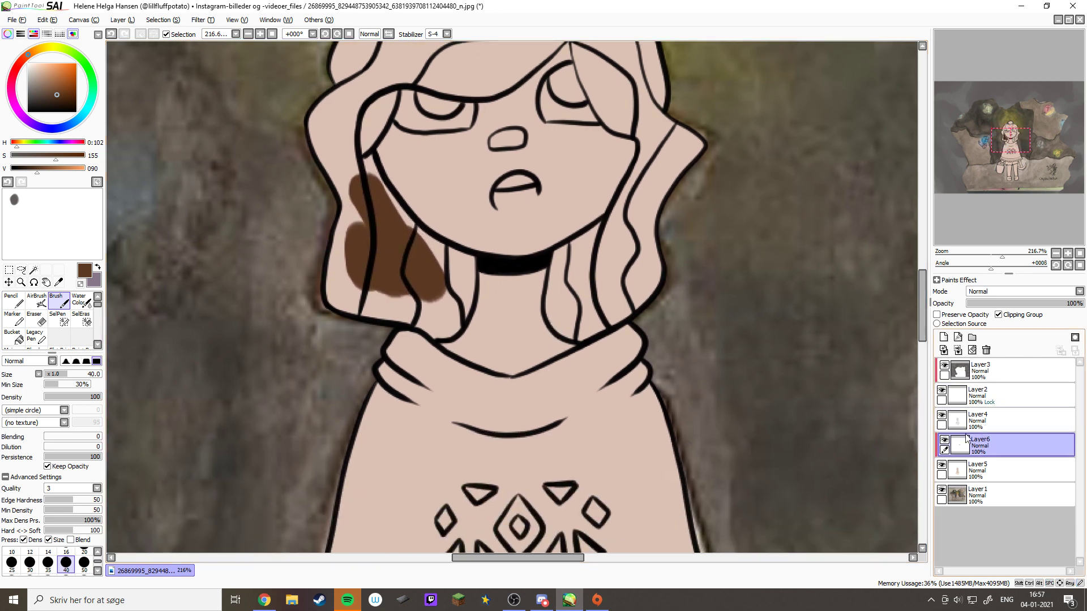
Sample the shaded beige low on the reference poncho as the brush colour, hiding Layer5 only while sampling
click(944, 445)
click(944, 445)
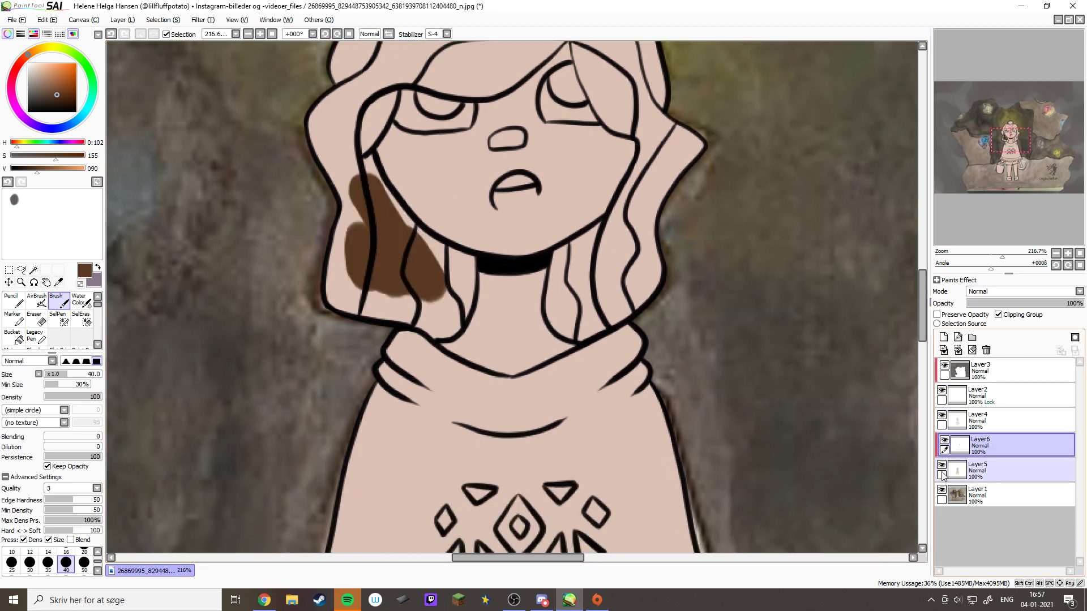
drag(944, 445, 945, 482)
drag(537, 470, 551, 304)
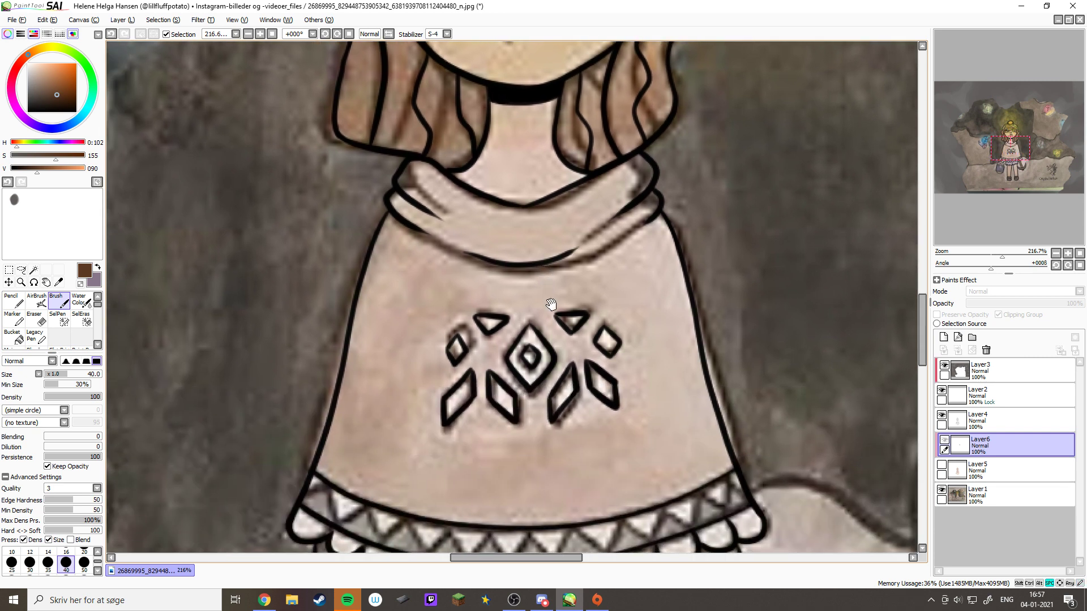
alt+click(557, 463)
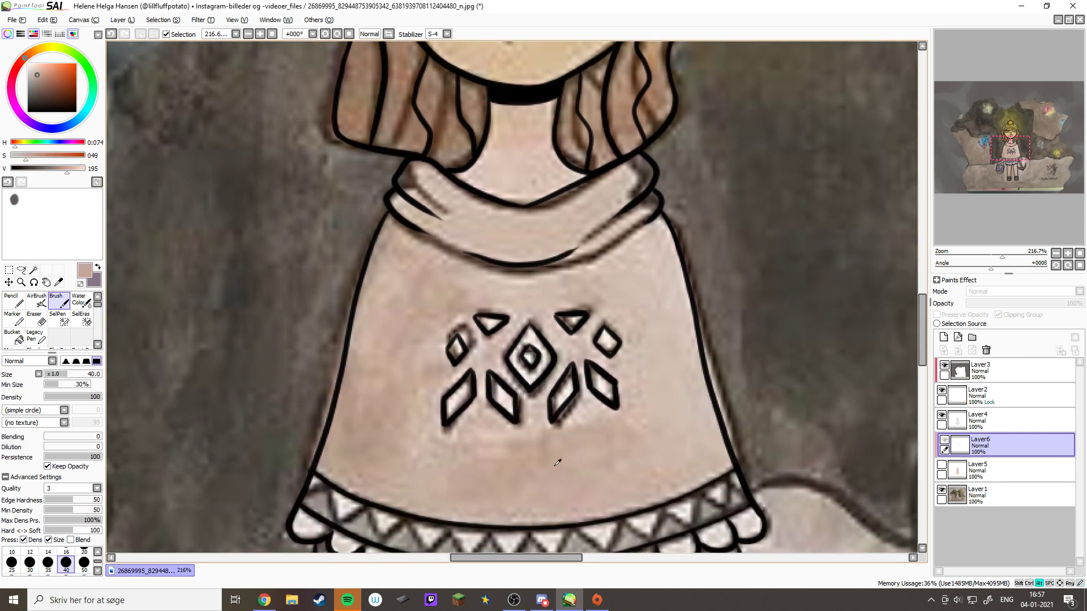
click(942, 466)
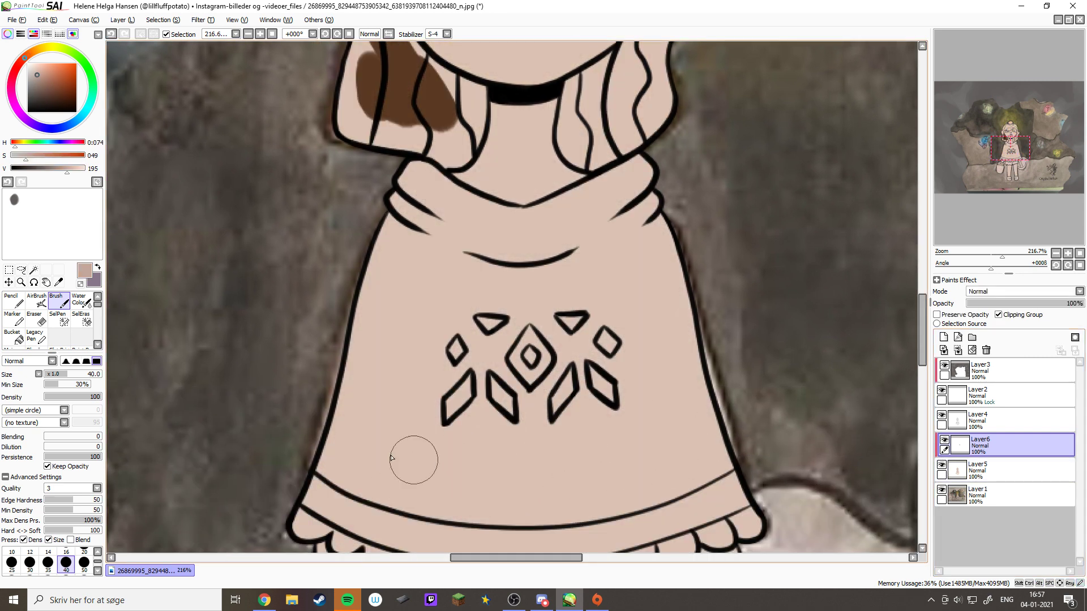
Paint a shading patch on the poncho left of the diamond pattern, deepening the colour to reddish brown (H 74, S 114, V 162)
mouse_move(347, 434)
mouse_down()
mouse_move(390, 465)
mouse_move(416, 455)
mouse_move(434, 331)
mouse_up()
drag(40, 73, 45, 73)
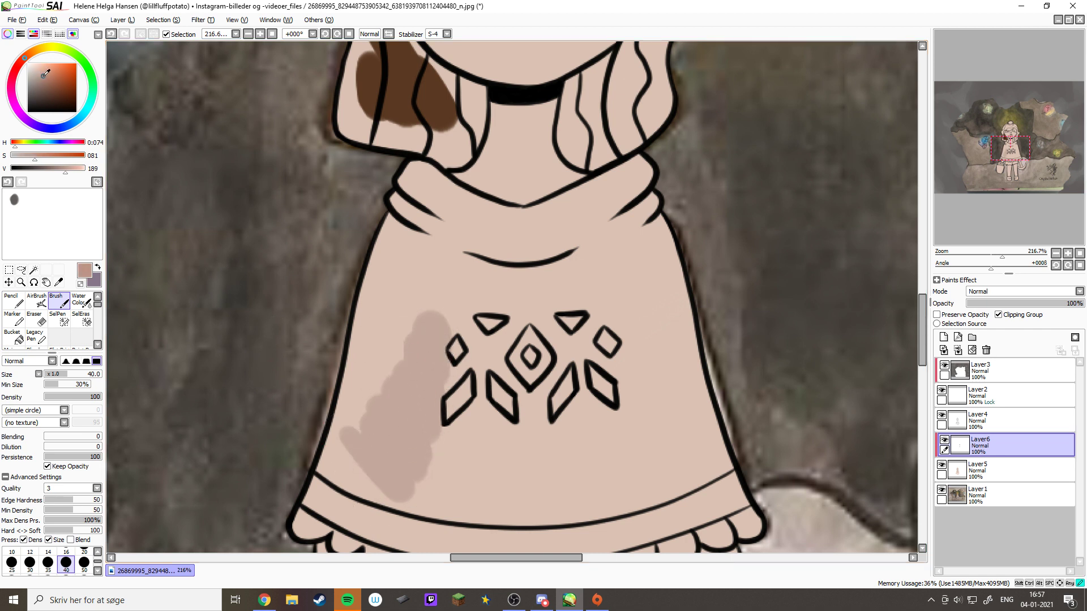
mouse_move(351, 441)
mouse_down()
mouse_move(406, 484)
mouse_move(416, 328)
mouse_move(444, 319)
mouse_move(419, 368)
mouse_up()
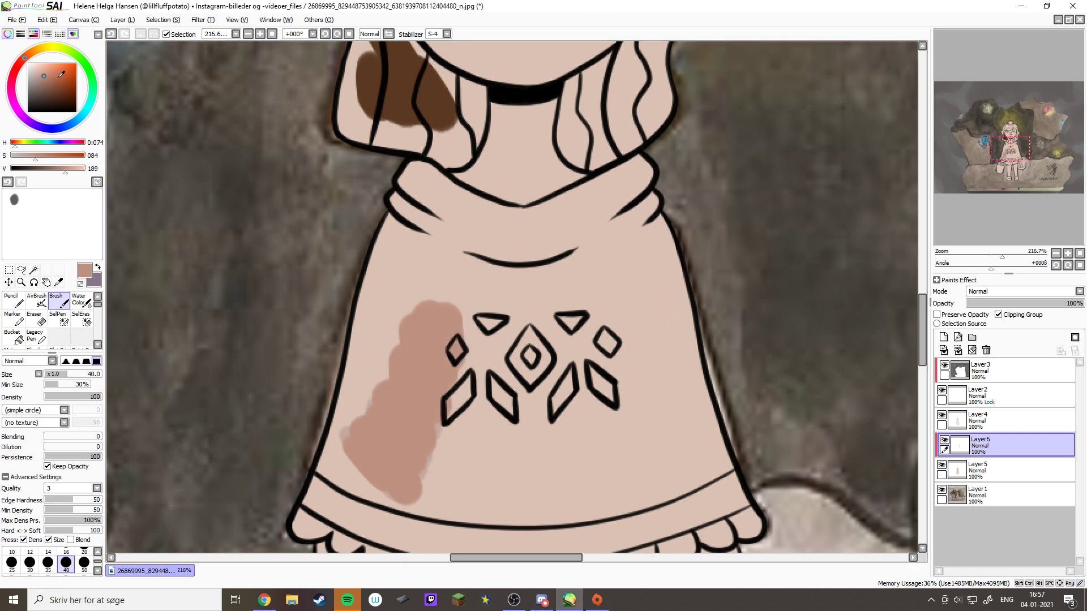
click(49, 77)
mouse_move(376, 485)
mouse_down()
mouse_move(330, 424)
mouse_move(401, 484)
mouse_move(411, 476)
mouse_move(399, 416)
mouse_move(417, 393)
mouse_move(409, 326)
mouse_move(423, 315)
mouse_move(446, 328)
mouse_move(459, 310)
mouse_move(498, 340)
mouse_up()
drag(704, 451, 674, 198)
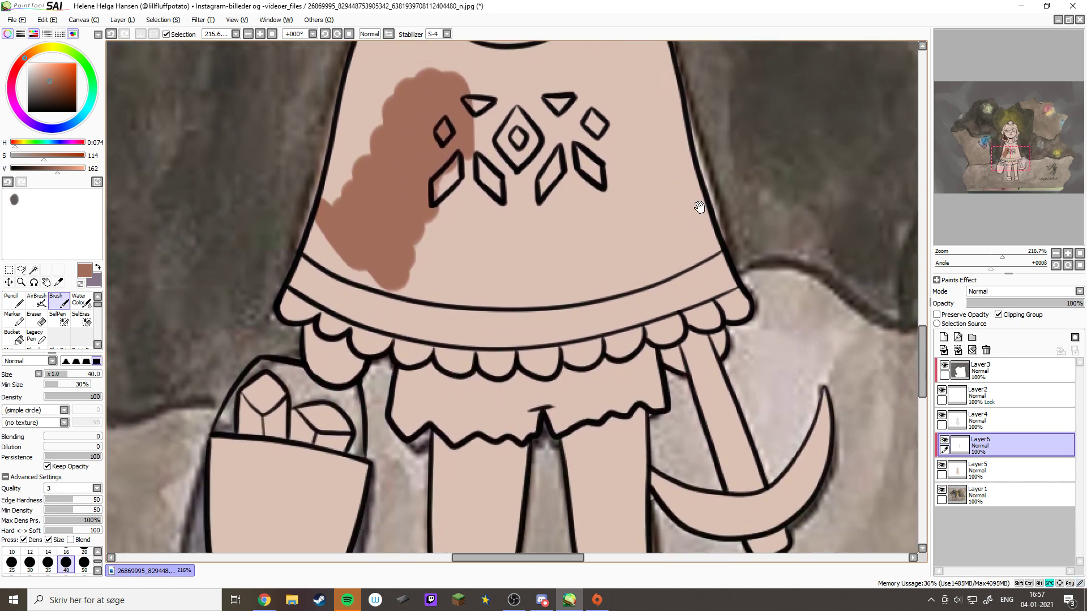
Hide Layer5 and ink a black zigzag along the poncho's hem band on Layer4 with the Main brush at size 12
click(941, 466)
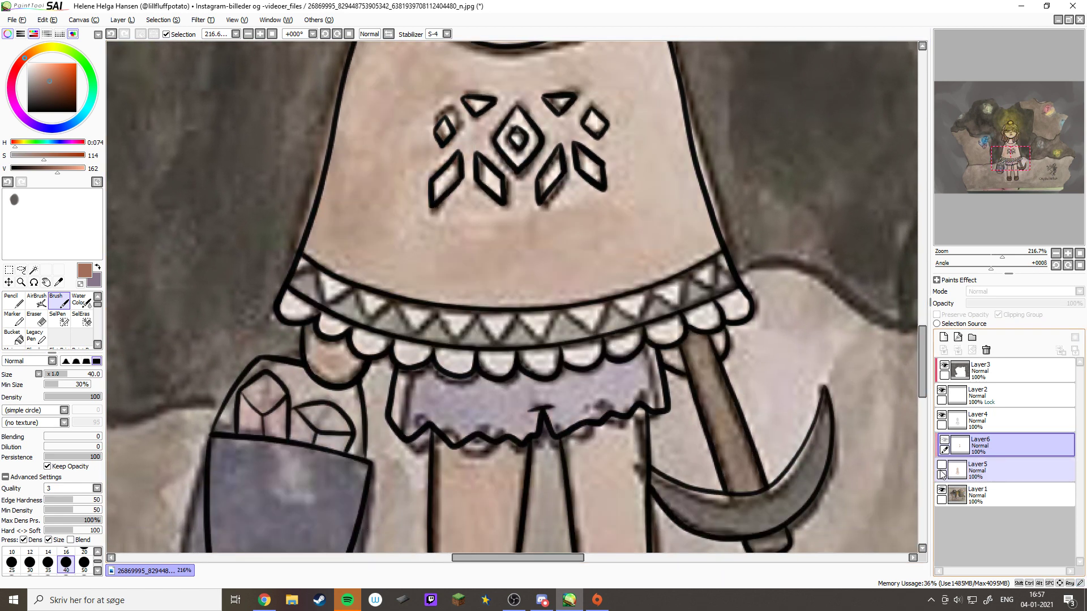
click(996, 420)
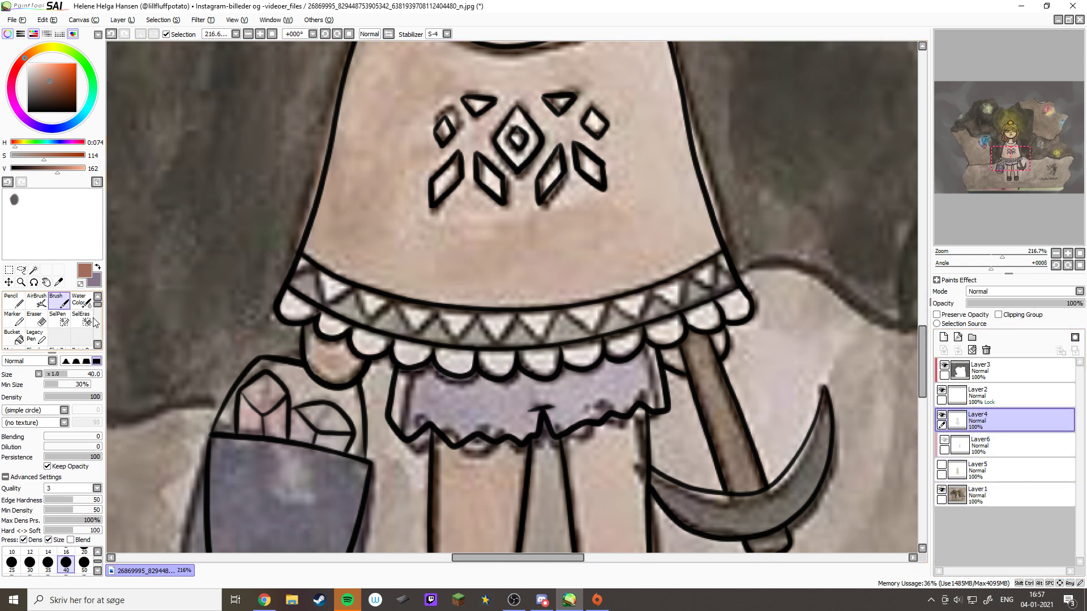
drag(39, 106, 18, 142)
scroll(90, 328, down, 1)
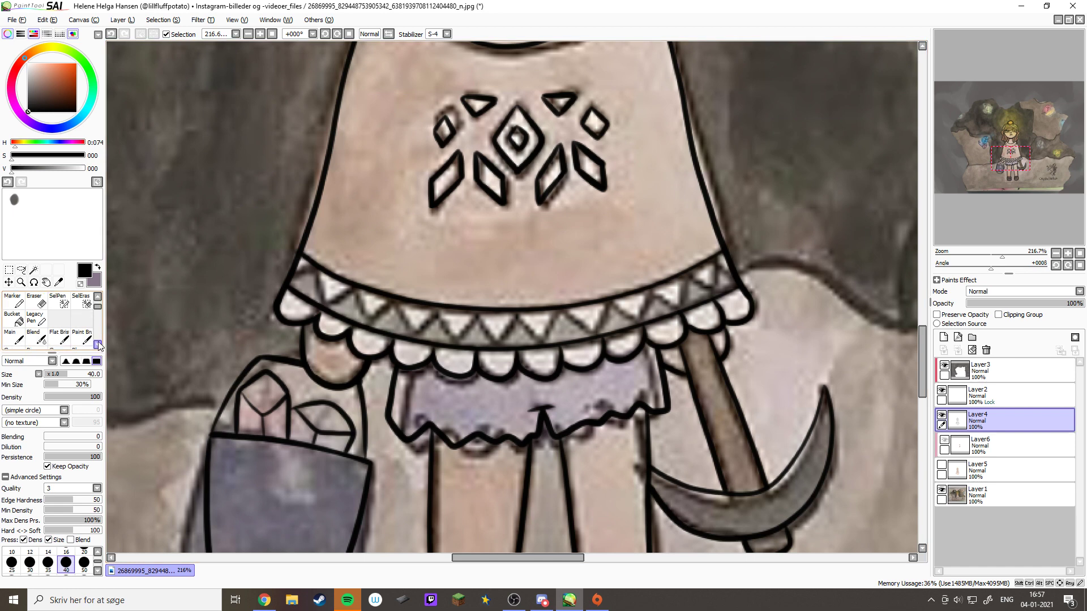
click(13, 338)
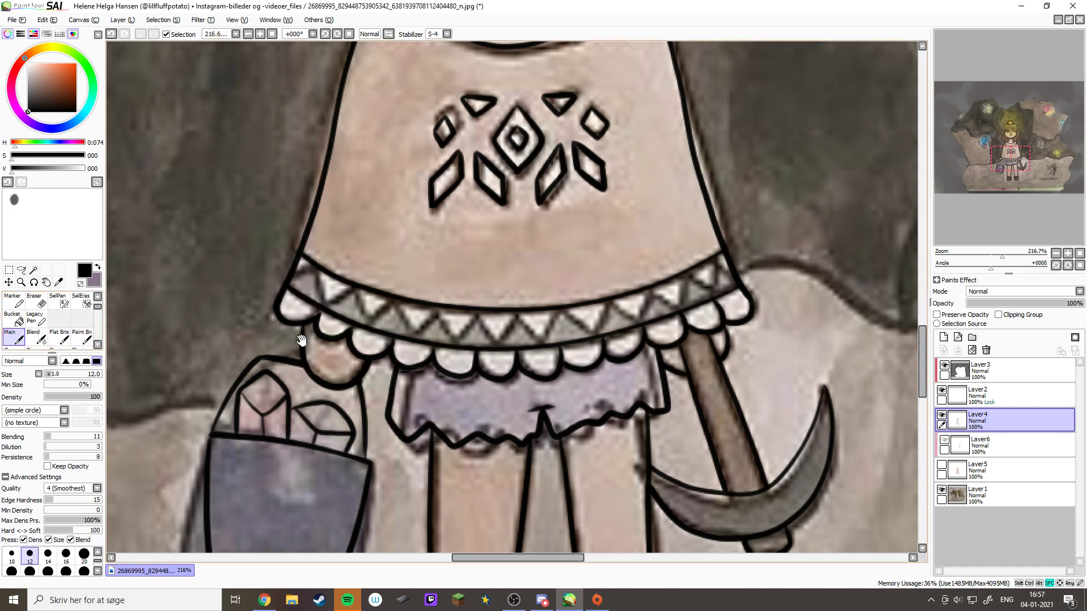
drag(301, 340, 351, 362)
drag(270, 235, 854, 383)
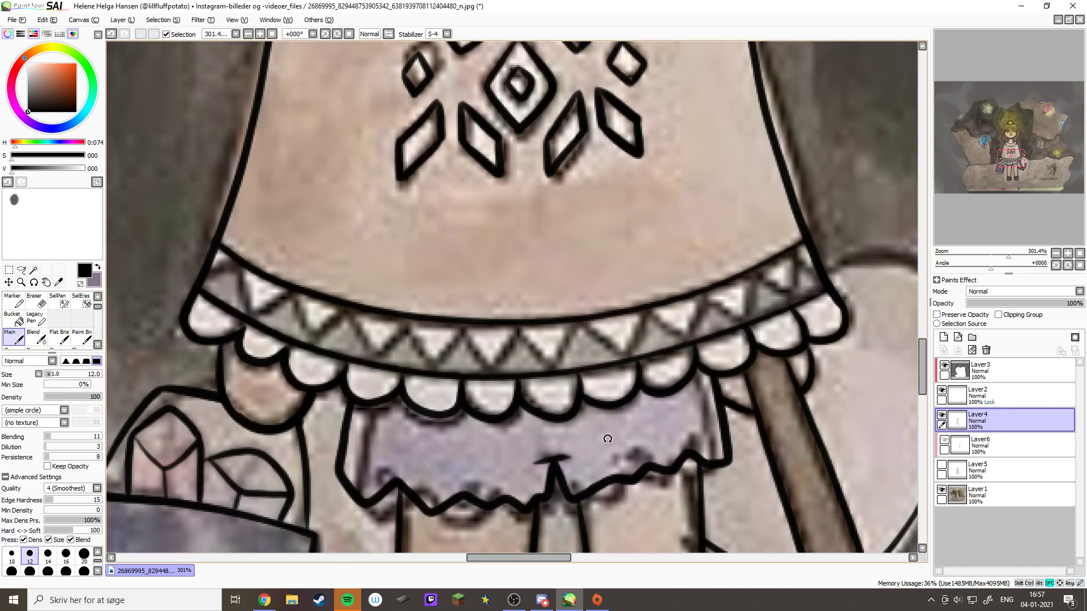
drag(650, 388, 662, 369)
drag(362, 391, 537, 351)
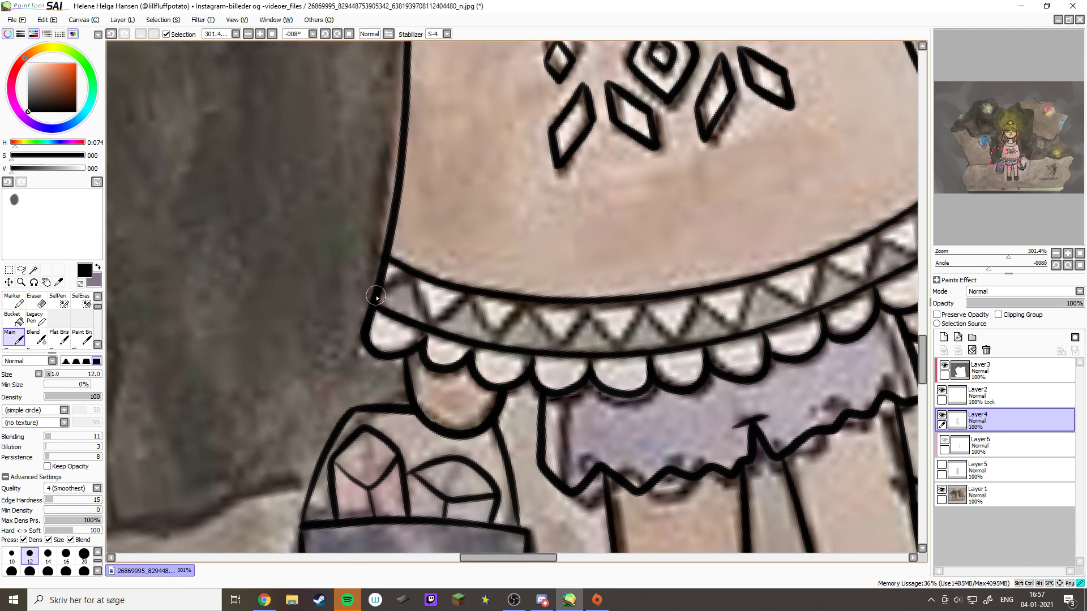
mouse_move(376, 296)
mouse_down()
mouse_move(410, 272)
mouse_move(429, 324)
mouse_move(473, 297)
mouse_move(494, 341)
mouse_move(526, 303)
mouse_move(556, 345)
mouse_move(563, 313)
mouse_move(439, 356)
mouse_move(472, 313)
mouse_move(496, 352)
mouse_move(525, 313)
mouse_move(552, 343)
mouse_move(570, 335)
mouse_move(556, 346)
mouse_move(586, 303)
mouse_move(619, 339)
mouse_move(638, 294)
mouse_move(682, 313)
mouse_move(711, 265)
mouse_move(745, 289)
mouse_move(761, 246)
mouse_move(797, 260)
mouse_move(807, 213)
mouse_move(847, 227)
mouse_move(852, 192)
mouse_up()
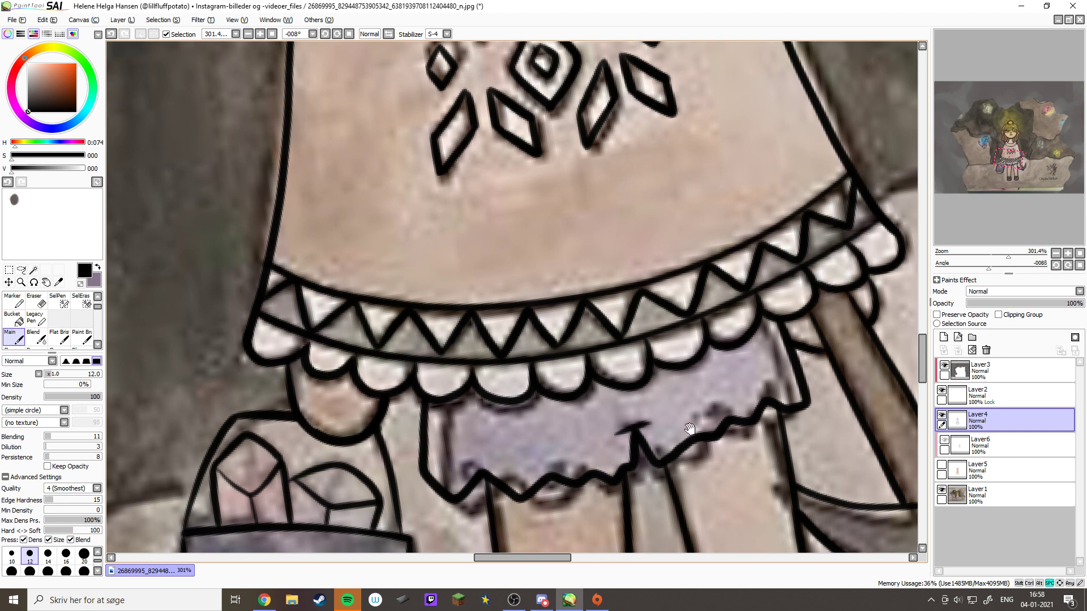
drag(689, 429, 662, 407)
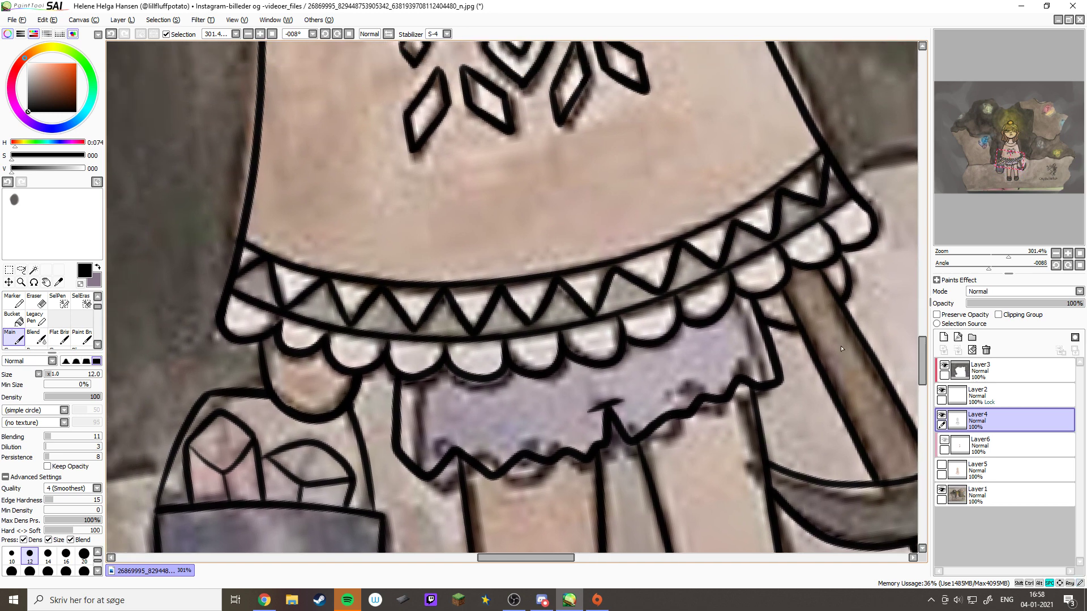
Sample the grey-green of the reference hem triangles with Layer5 hidden, shift it to H 1:081, S 45, V 156, and make Layer6 active
click(941, 465)
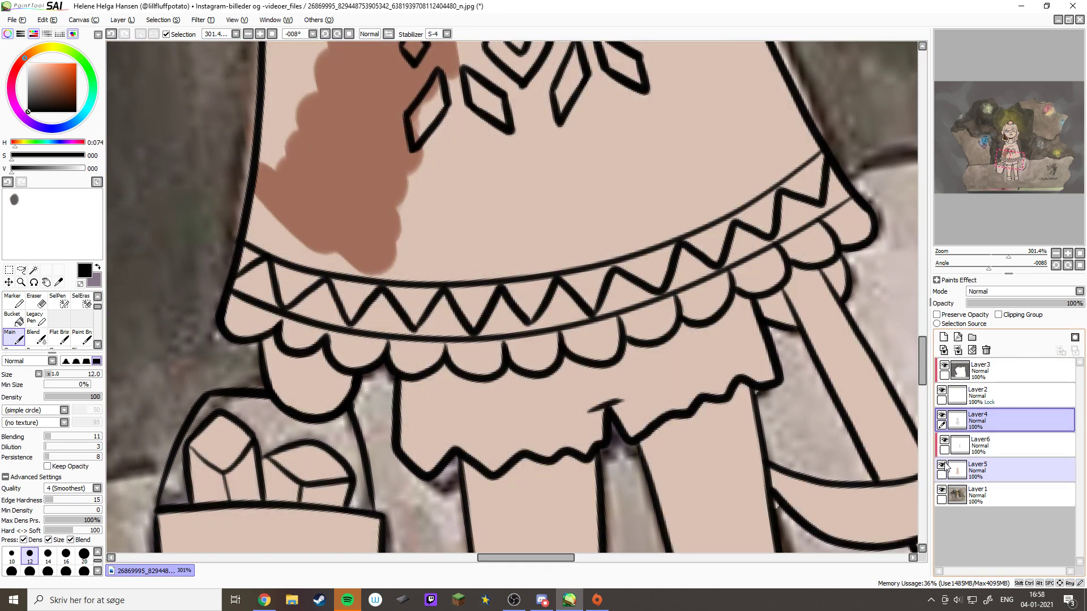
click(941, 465)
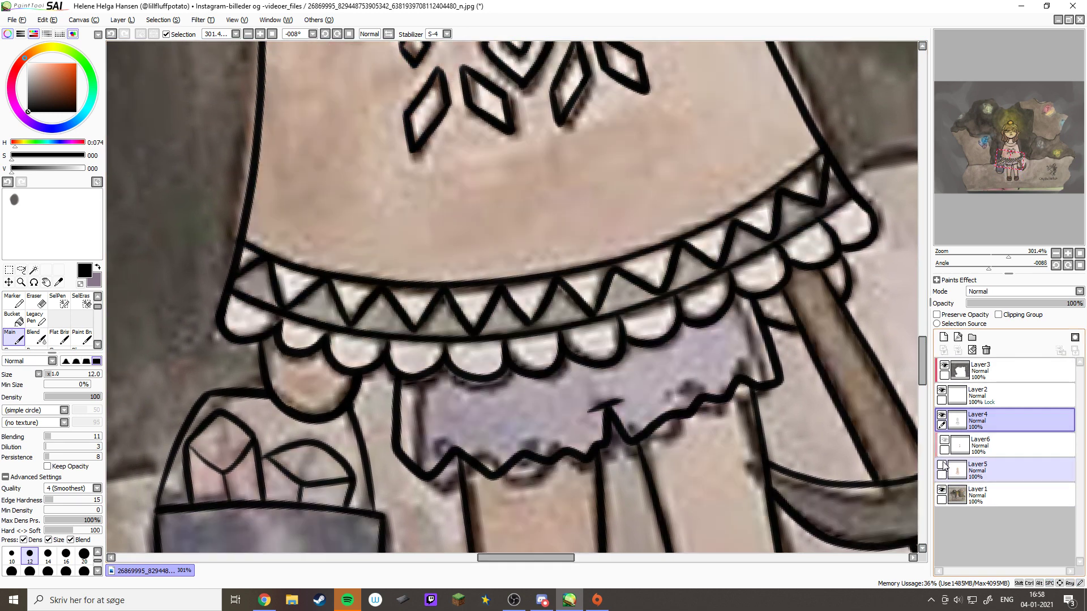
alt+click(625, 297)
click(962, 469)
click(962, 446)
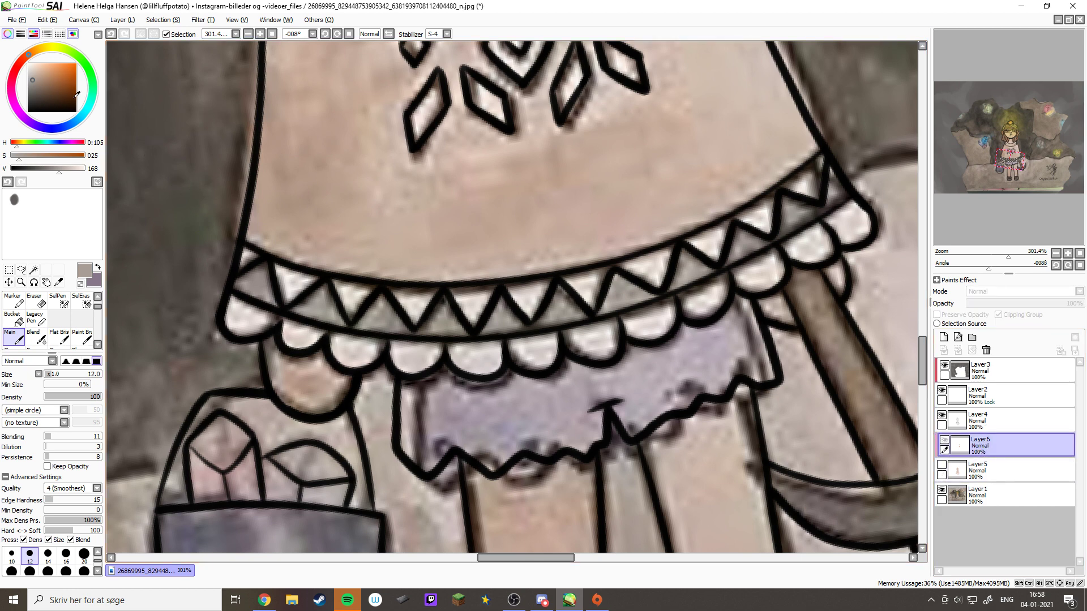
alt+click(375, 314)
drag(49, 47, 57, 48)
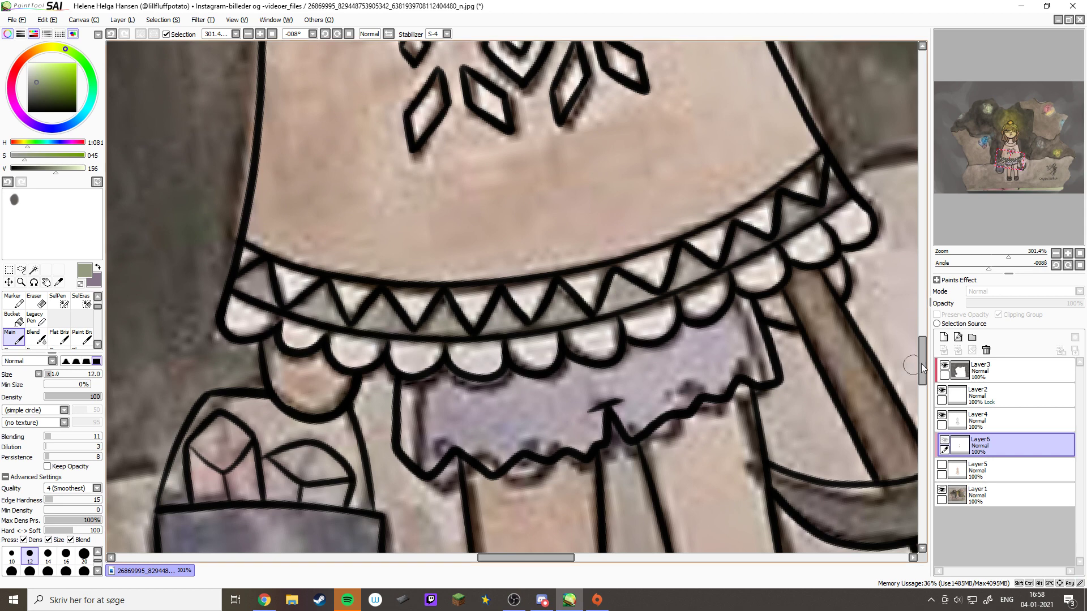
Show Layer5 and dab grey-green in the hem's leftmost triangle and off-white (H 0:196, S 9, V 231) in the next one
click(942, 465)
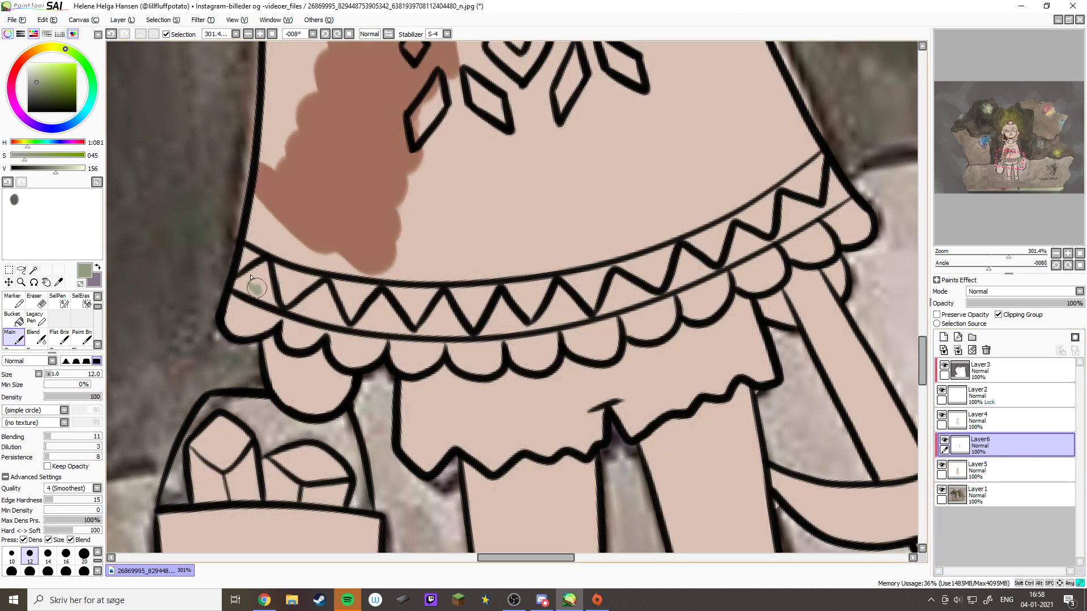
drag(258, 274, 270, 278)
drag(39, 74, 32, 69)
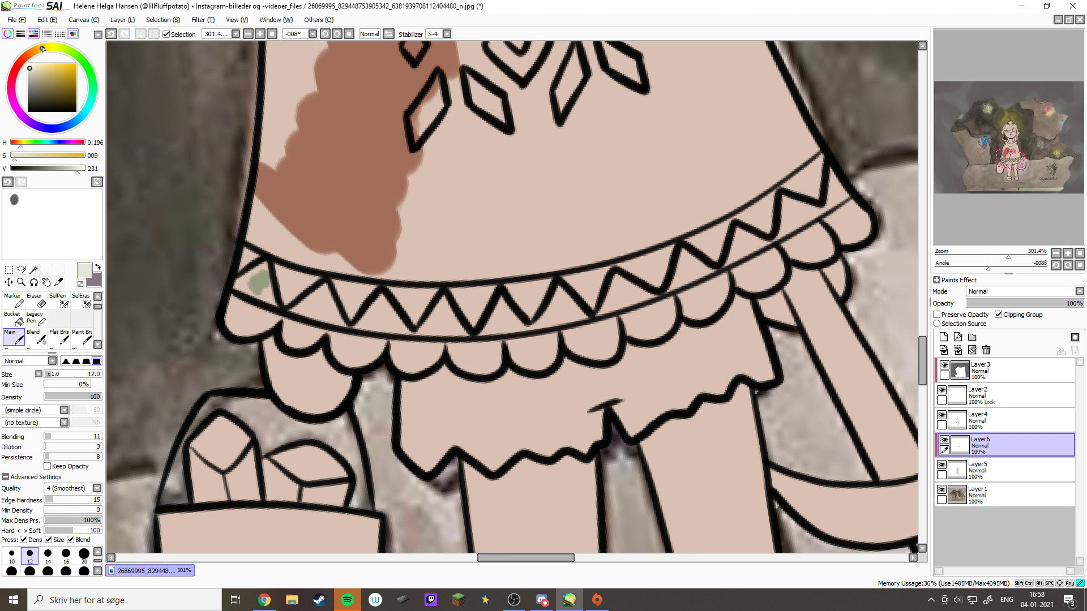
drag(279, 277, 293, 277)
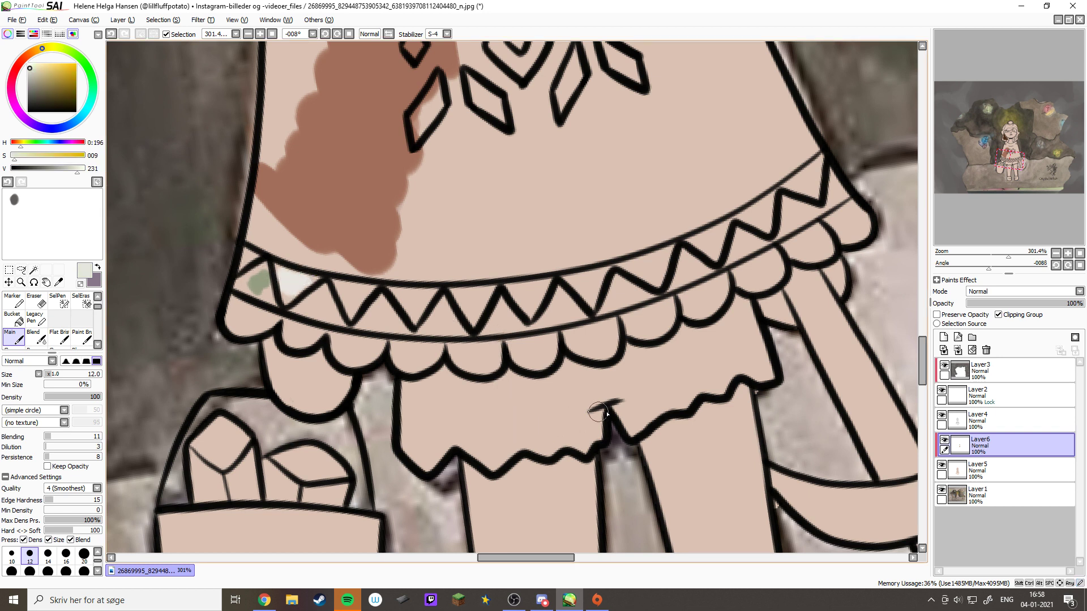
Sample the purple of the reference shorts and paint a muted purple swatch (H 4:158, S 33, V 165) on the shorts on Layer6
click(941, 464)
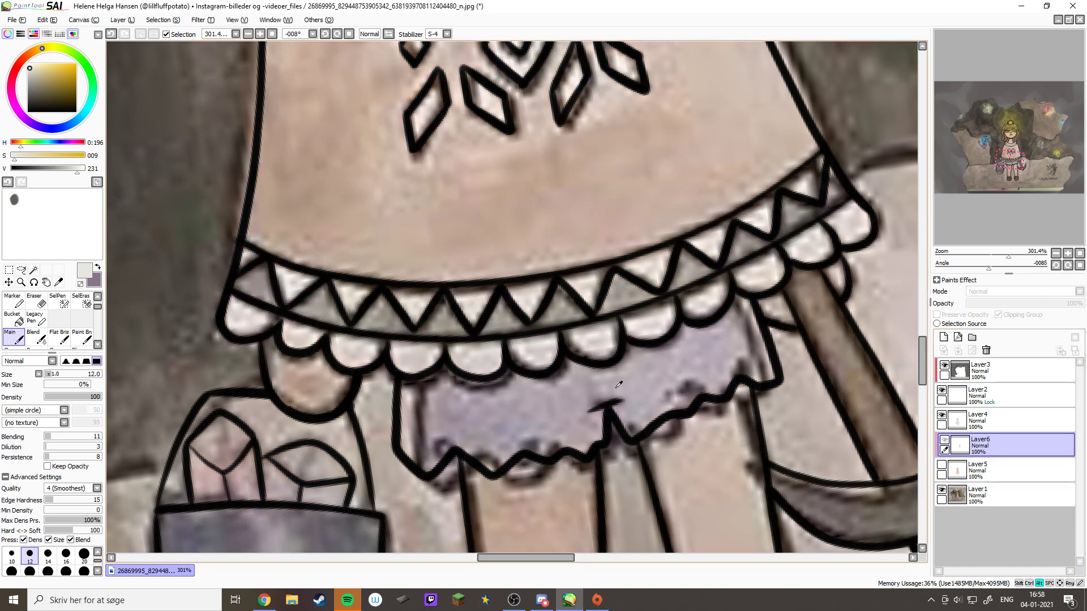
alt+click(575, 398)
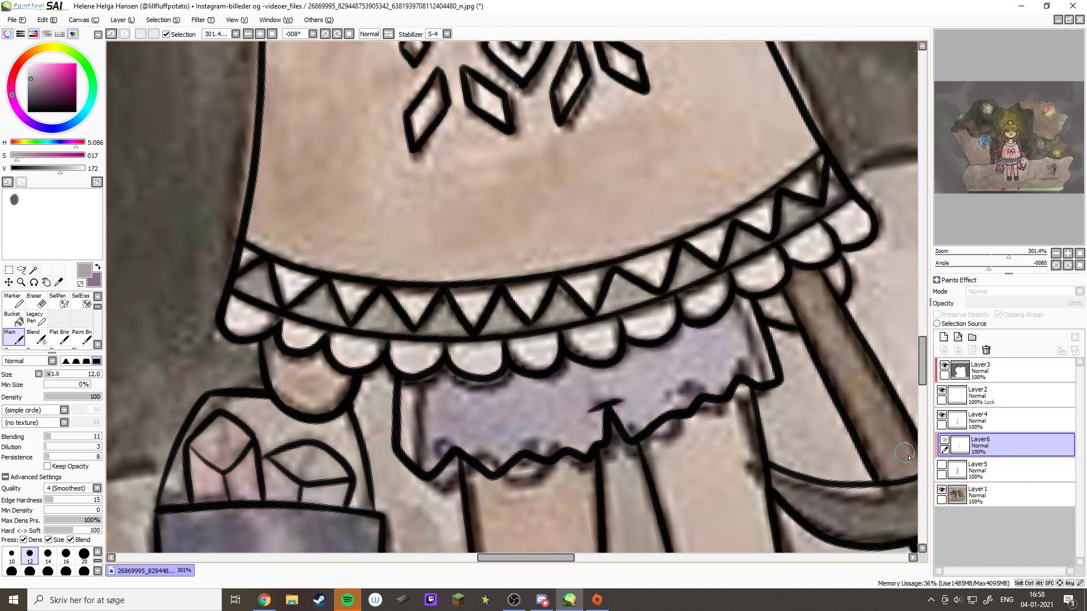
click(990, 470)
click(941, 464)
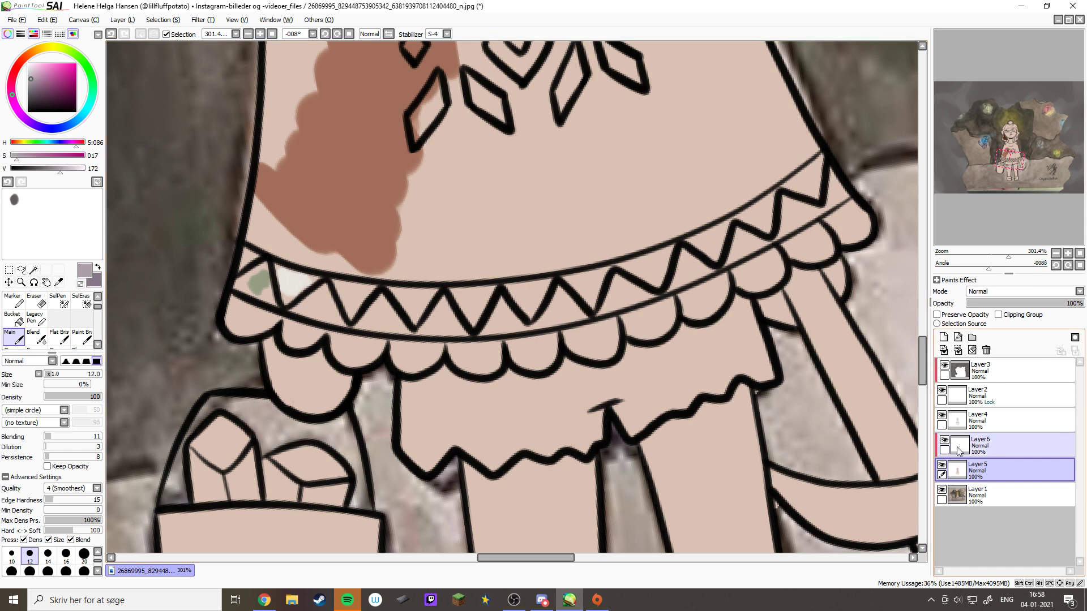
click(958, 450)
mouse_move(651, 371)
mouse_down()
mouse_move(699, 368)
mouse_move(657, 352)
mouse_up()
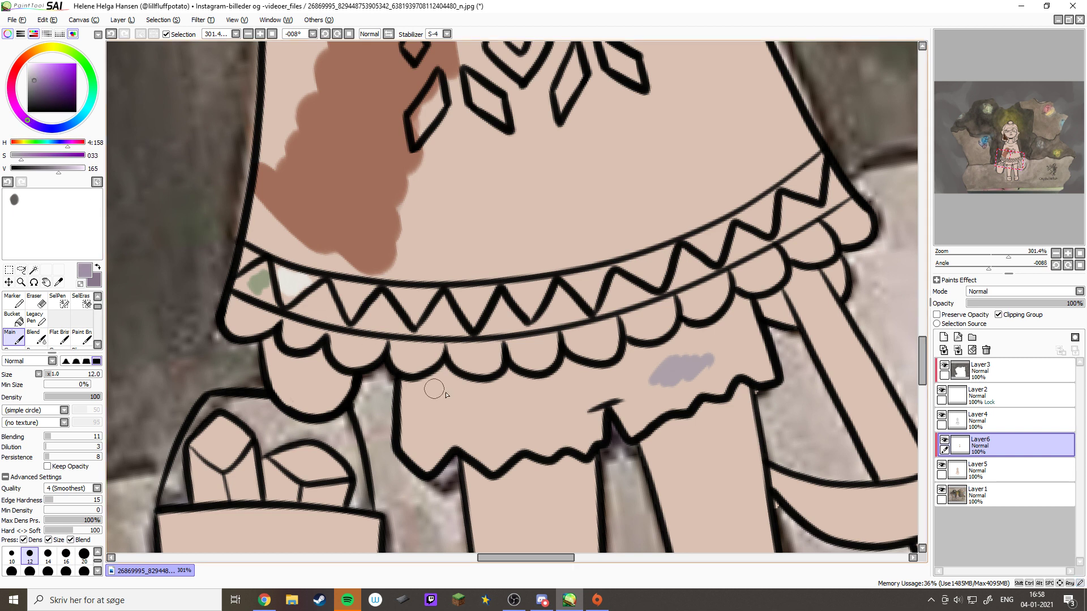
mouse_move(657, 383)
mouse_down()
mouse_move(670, 358)
mouse_move(663, 377)
mouse_move(675, 384)
mouse_move(729, 358)
mouse_up()
Sample the painted dark brown (H 0:102, S 155, V 90) and fill the lower hair strands left of the neck at brush size 40
drag(719, 462, 684, 495)
drag(582, 315, 649, 552)
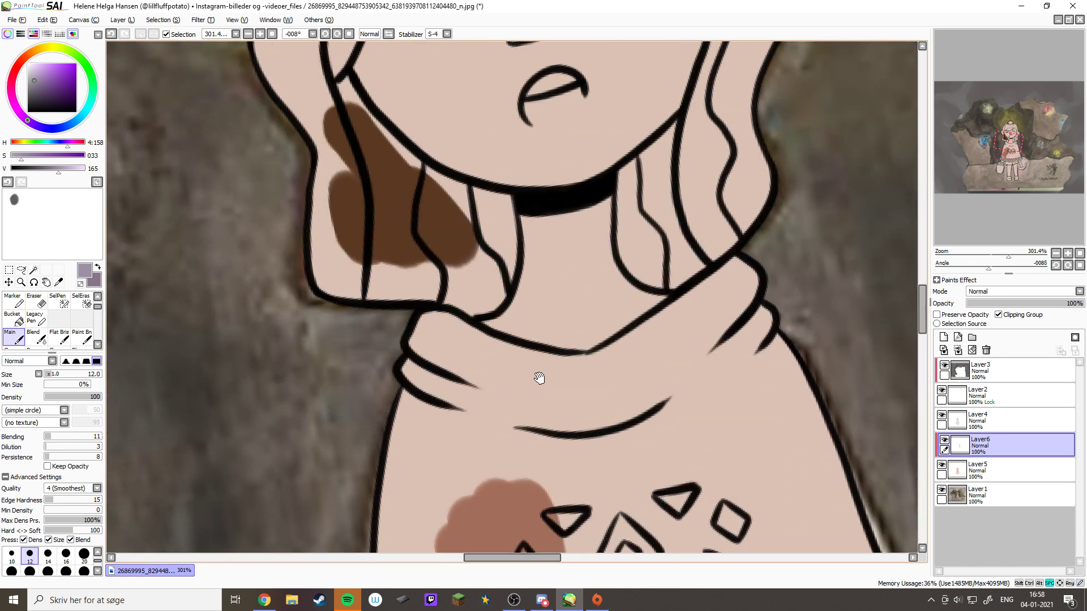
drag(539, 378, 533, 432)
scroll(99, 562, down, 2)
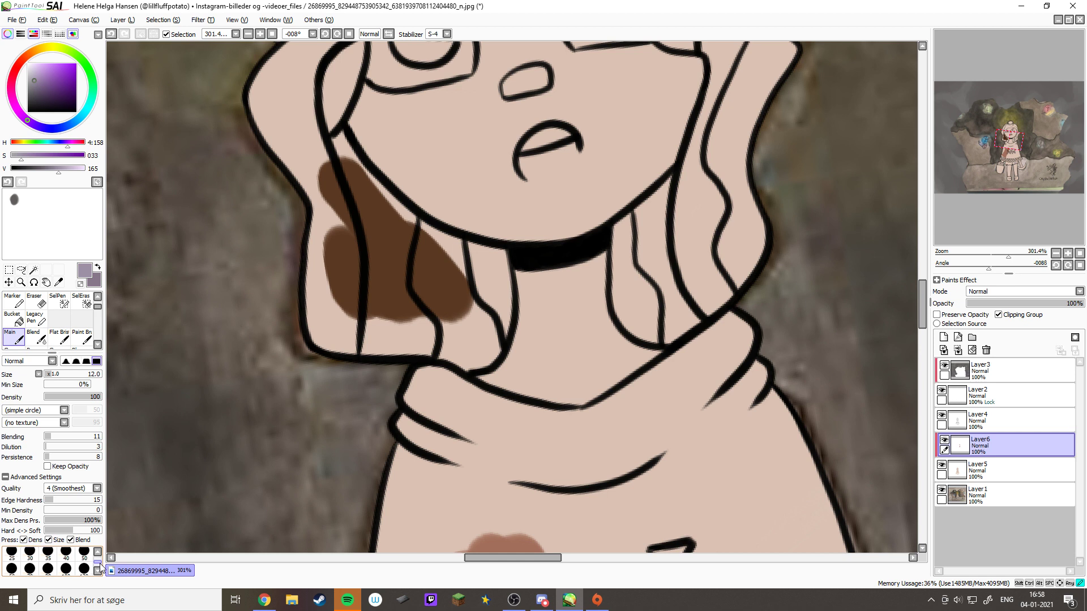
click(66, 559)
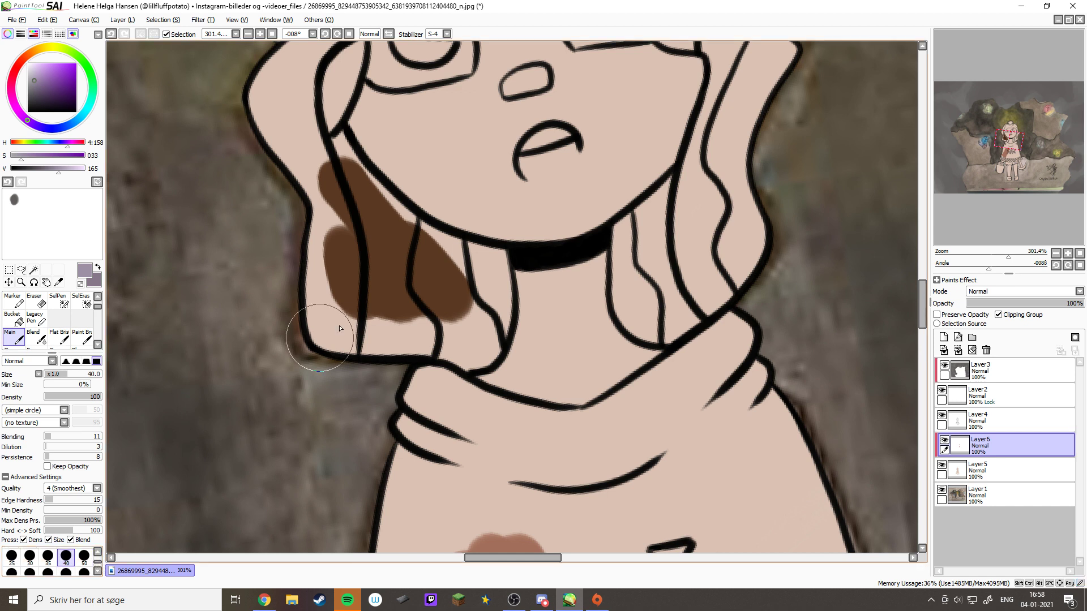
alt+click(387, 252)
mouse_move(330, 263)
mouse_down()
mouse_move(328, 246)
mouse_move(306, 265)
mouse_move(308, 295)
mouse_move(334, 317)
mouse_move(371, 304)
mouse_move(467, 326)
mouse_up()
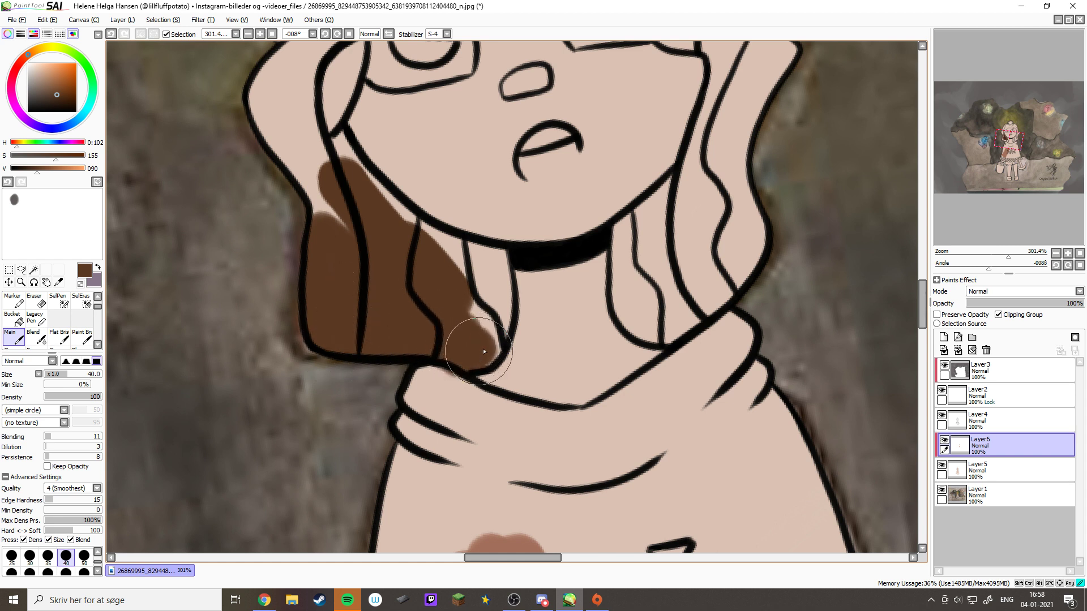
mouse_move(483, 351)
mouse_down()
mouse_move(489, 319)
mouse_move(462, 299)
mouse_move(497, 320)
mouse_move(493, 280)
mouse_up()
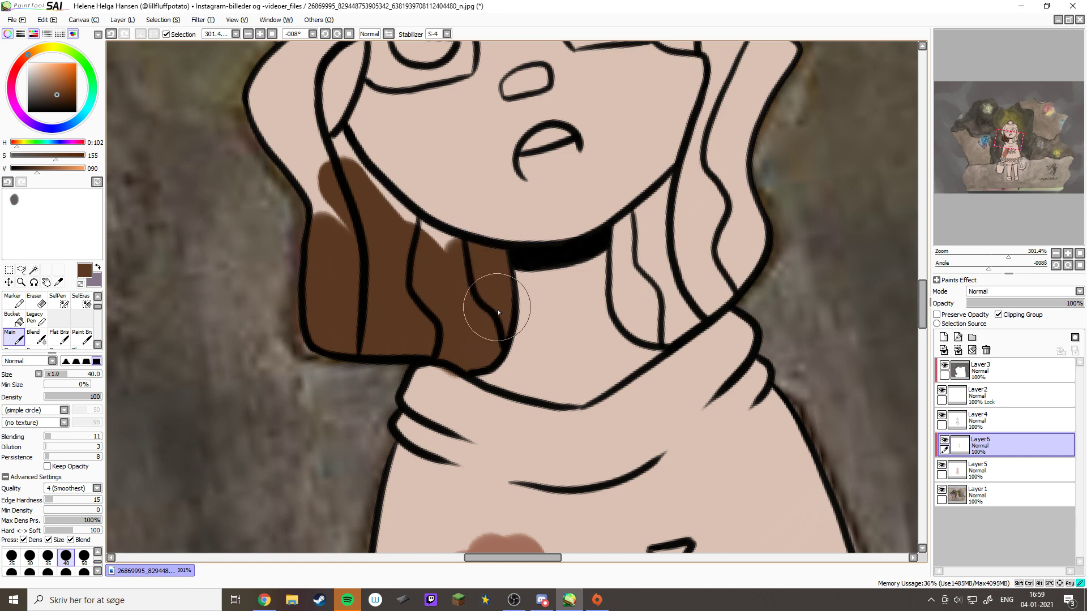
Extend the dark brown up the hair strands along the left side of the face
drag(506, 98, 628, 119)
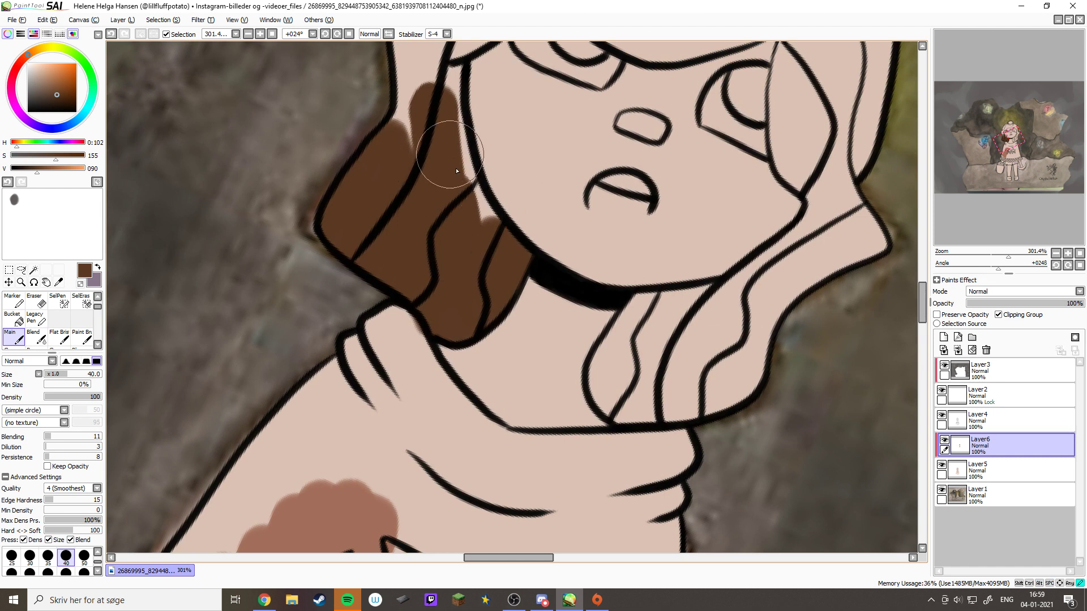
drag(458, 171, 489, 236)
drag(448, 90, 447, 74)
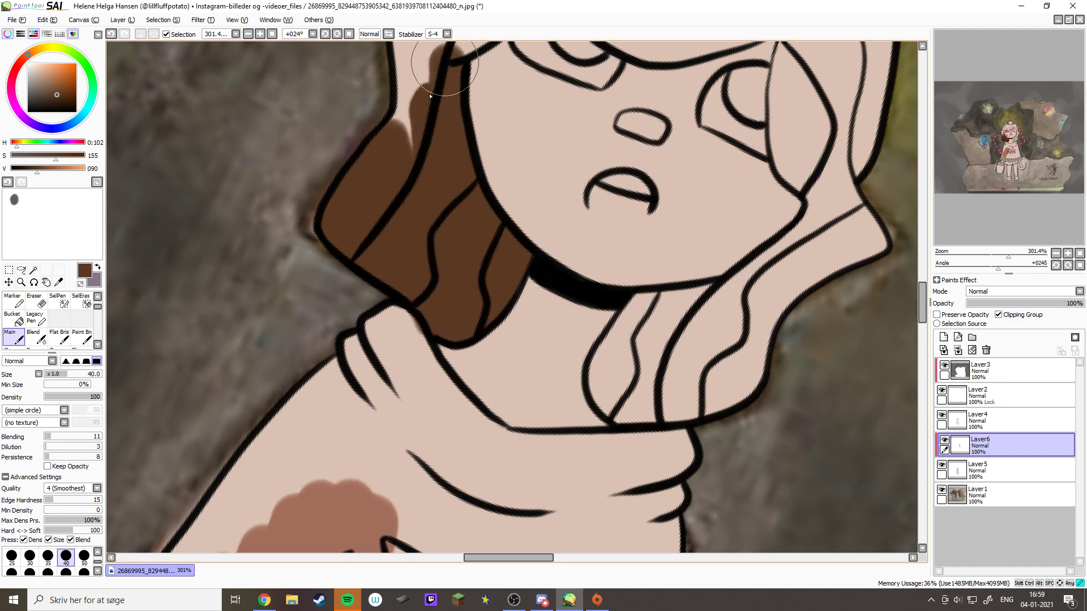
mouse_move(411, 161)
mouse_down()
mouse_move(413, 118)
mouse_move(397, 297)
mouse_move(391, 193)
mouse_move(402, 206)
mouse_move(425, 187)
mouse_move(442, 225)
mouse_move(504, 171)
mouse_move(455, 183)
mouse_move(477, 85)
mouse_up()
Fill the fringe across the forehead up to its parting with dark brown
mouse_move(537, 174)
mouse_down()
mouse_move(498, 196)
mouse_move(469, 236)
mouse_move(539, 284)
mouse_move(616, 289)
mouse_move(682, 273)
mouse_up()
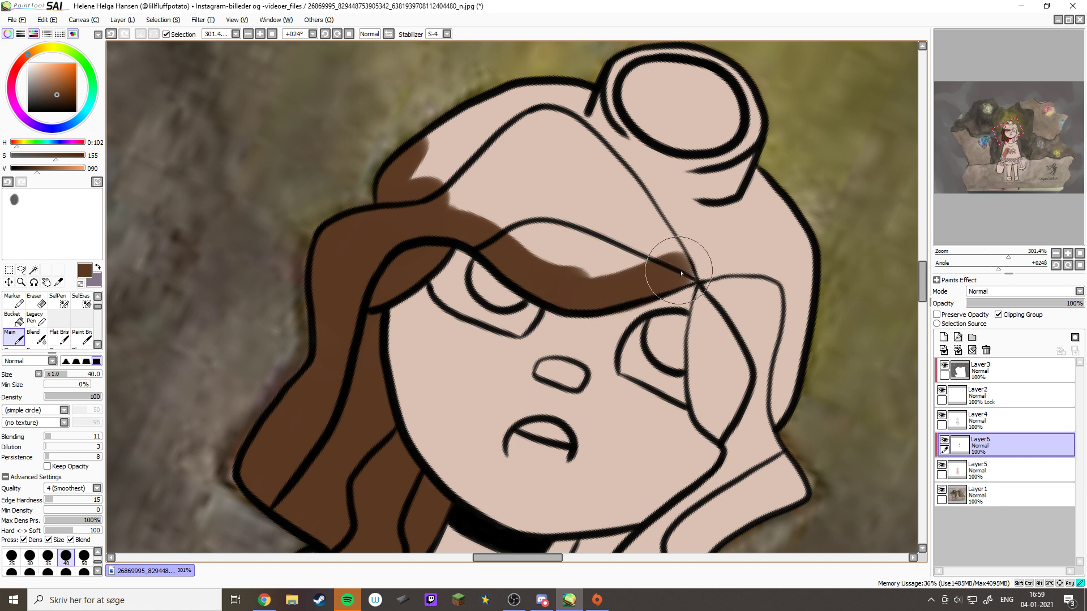
key(e)
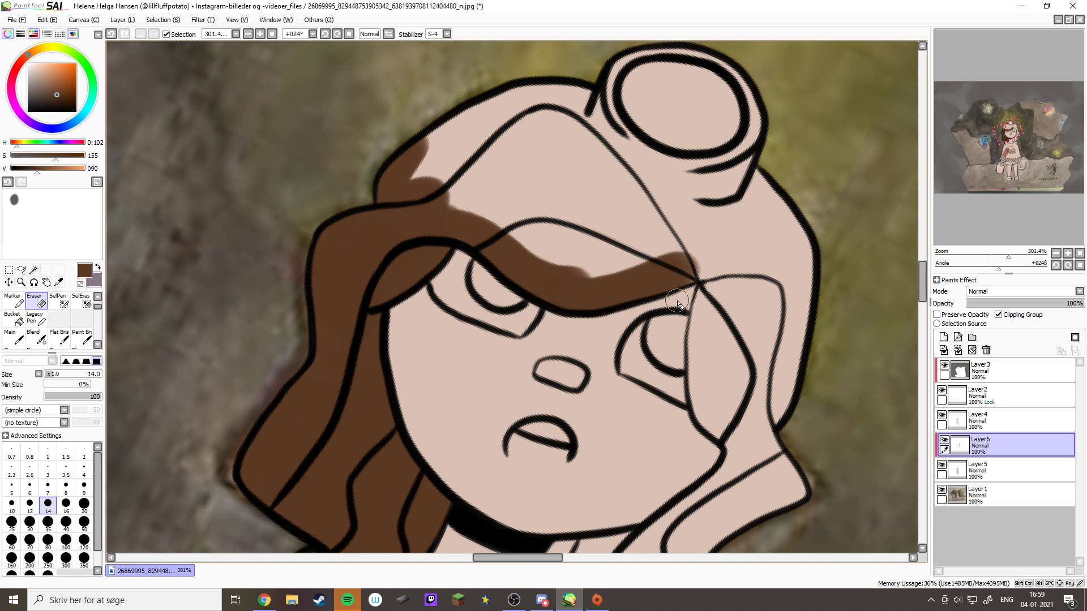
key(b)
mouse_move(440, 170)
mouse_down()
mouse_move(464, 144)
mouse_move(496, 212)
mouse_move(569, 291)
mouse_move(506, 109)
mouse_move(540, 91)
mouse_up()
mouse_move(524, 154)
mouse_down()
mouse_move(574, 187)
mouse_move(583, 244)
mouse_move(603, 157)
mouse_move(618, 243)
mouse_move(684, 259)
mouse_up()
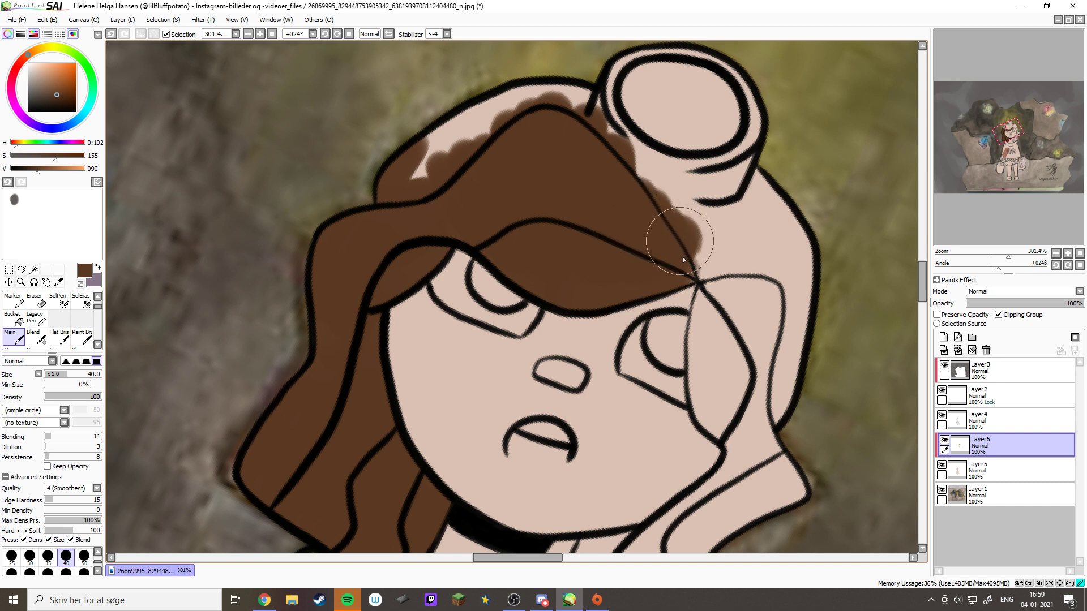
Fill the hair locks on the right side of the face down to the shoulder with dark brown
drag(700, 359, 596, 290)
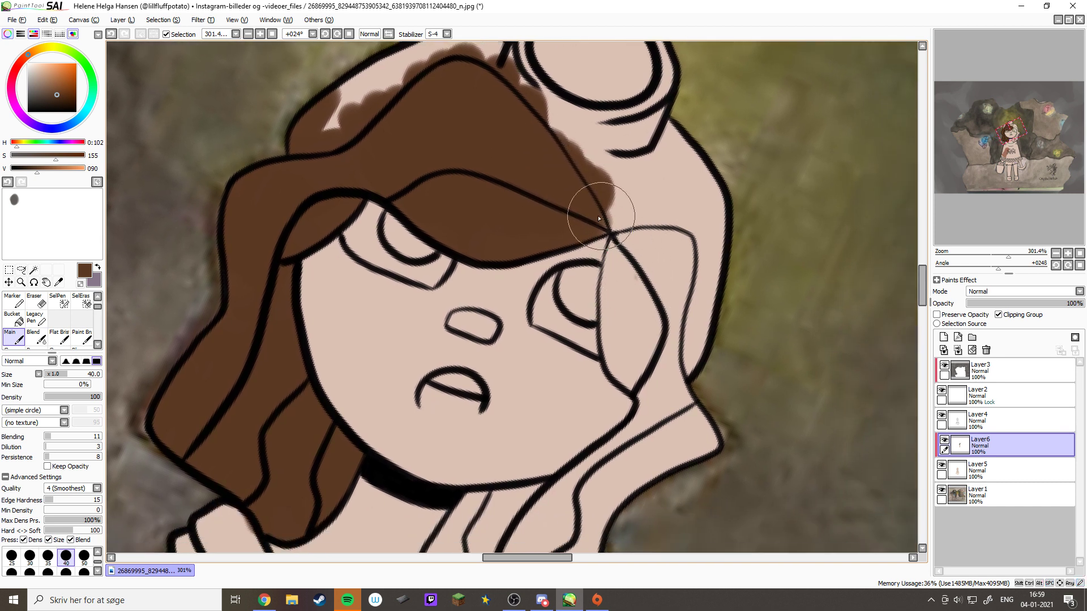
mouse_move(599, 219)
mouse_down()
mouse_move(637, 217)
mouse_move(615, 300)
mouse_move(621, 355)
mouse_move(643, 386)
mouse_move(635, 289)
mouse_move(650, 216)
mouse_move(660, 304)
mouse_move(679, 240)
mouse_move(699, 248)
mouse_move(663, 330)
mouse_move(661, 407)
mouse_move(699, 463)
mouse_up()
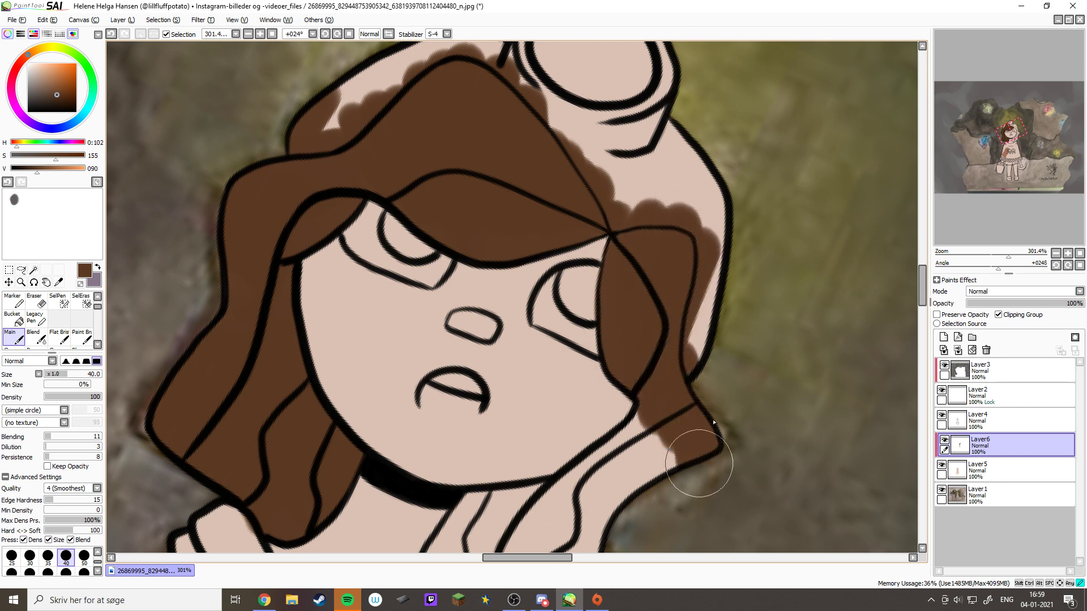
mouse_move(650, 502)
mouse_down()
mouse_move(712, 442)
mouse_move(715, 304)
mouse_up()
mouse_move(710, 221)
mouse_down()
mouse_move(704, 300)
mouse_move(696, 309)
mouse_move(709, 270)
mouse_move(695, 215)
mouse_move(627, 350)
mouse_move(638, 320)
mouse_move(629, 336)
mouse_move(615, 450)
mouse_up()
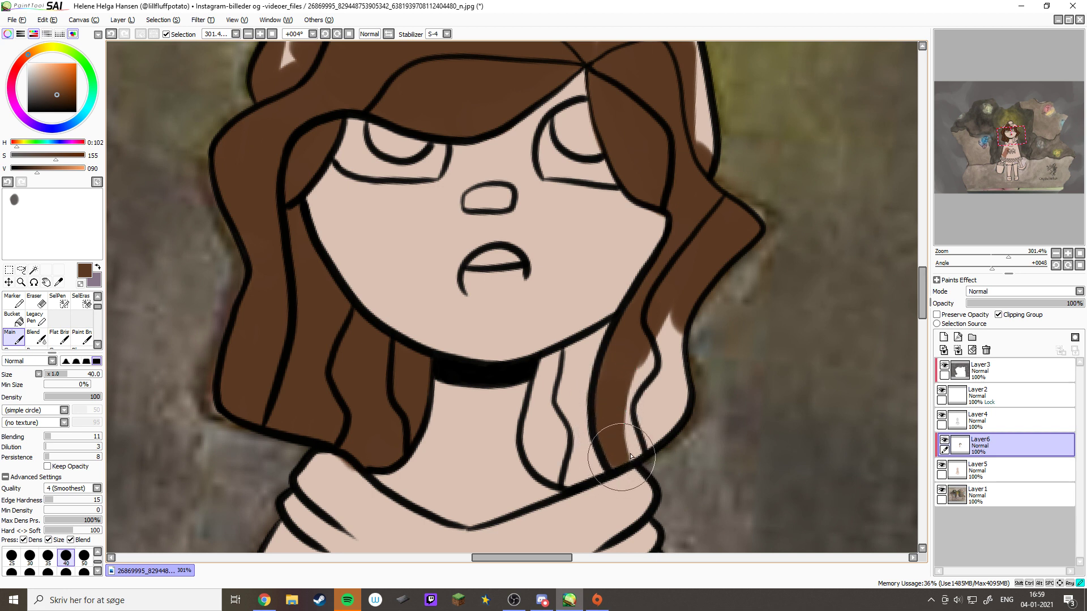
mouse_move(640, 448)
mouse_down()
mouse_move(644, 396)
mouse_move(679, 298)
mouse_move(649, 390)
mouse_move(623, 398)
mouse_move(633, 420)
mouse_move(692, 375)
mouse_up()
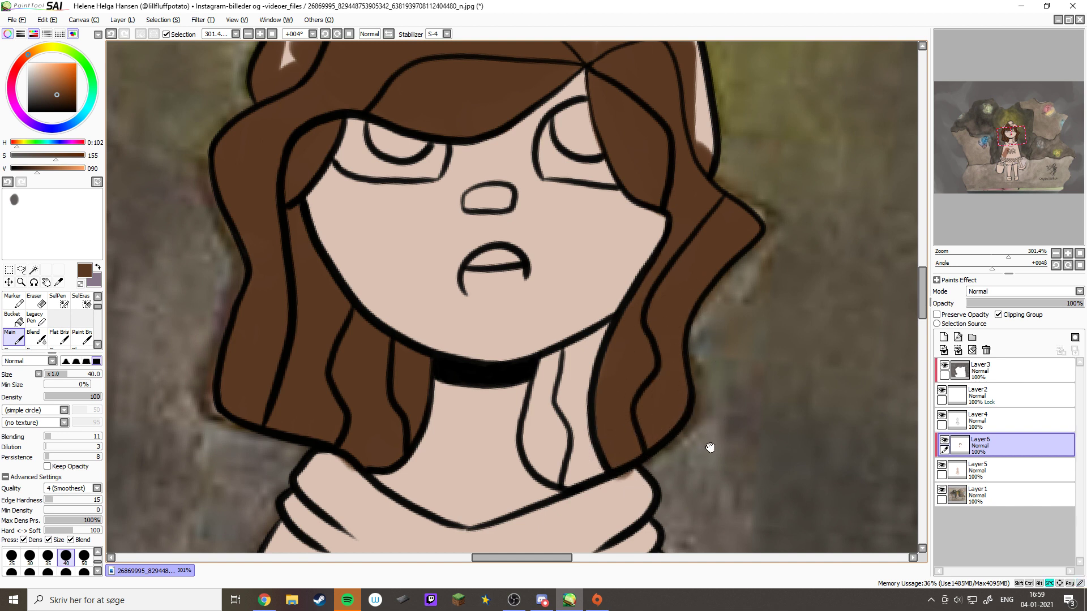
Switch to the Brush tool, sample the reddish brown patch (H 0:071, S 113, V 162) and fill the poncho's left side up to the collar
drag(710, 448, 717, 381)
click(97, 295)
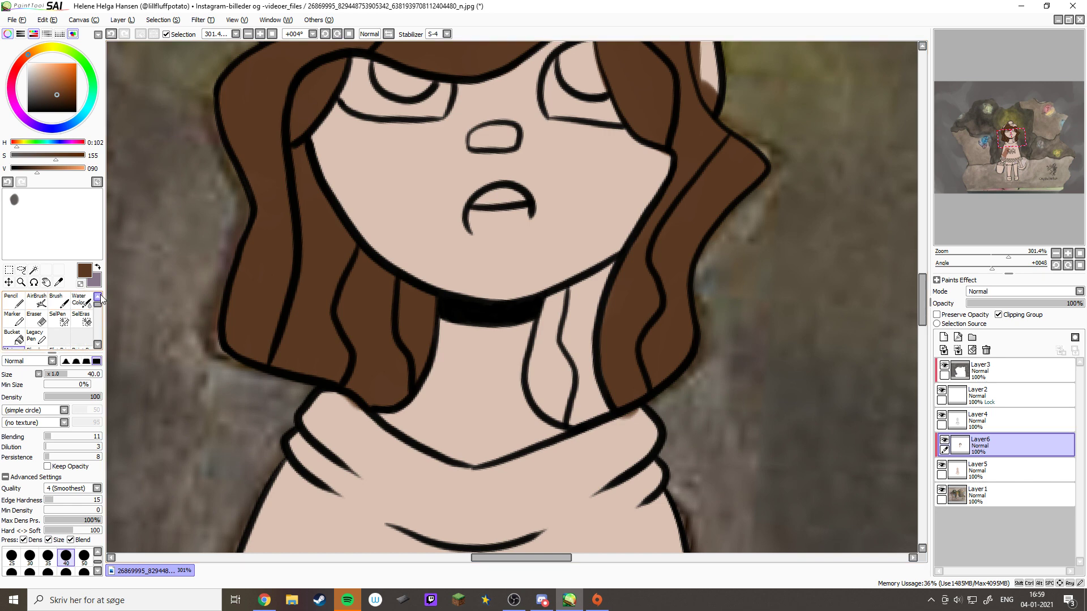
click(56, 300)
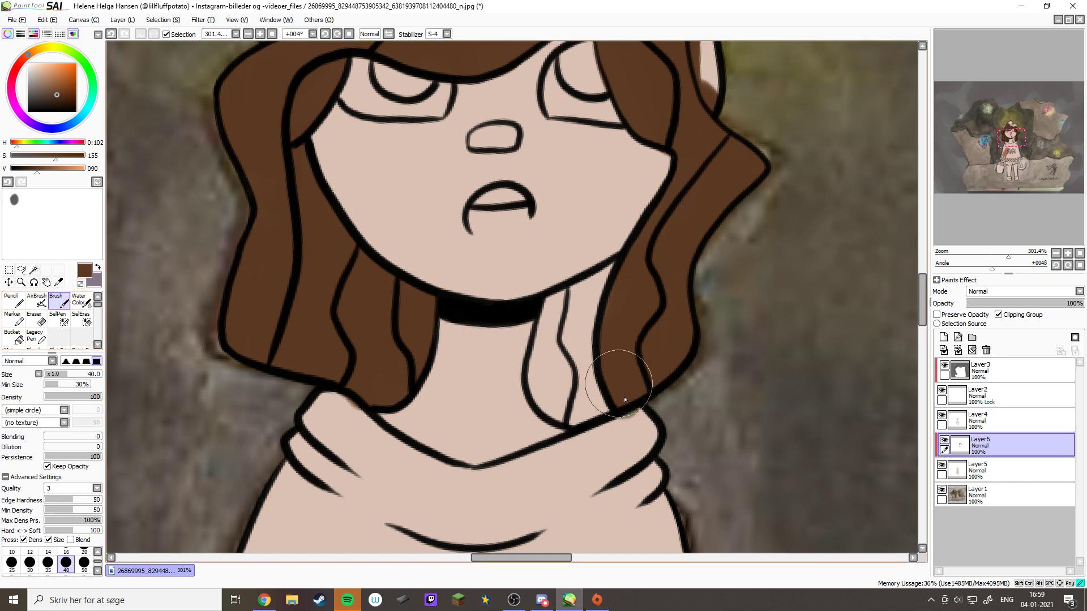
scroll(686, 254, down, 5)
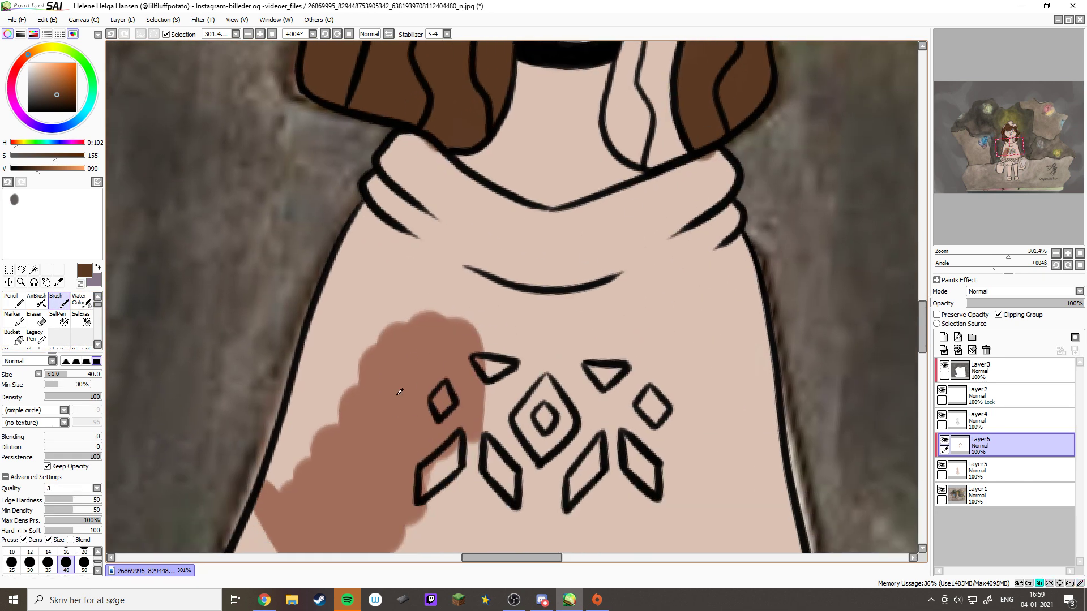
mouse_move(359, 325)
mouse_down()
mouse_move(325, 424)
mouse_move(271, 474)
mouse_move(284, 462)
mouse_move(305, 365)
mouse_move(331, 323)
mouse_move(349, 341)
mouse_move(377, 329)
mouse_move(324, 338)
mouse_up()
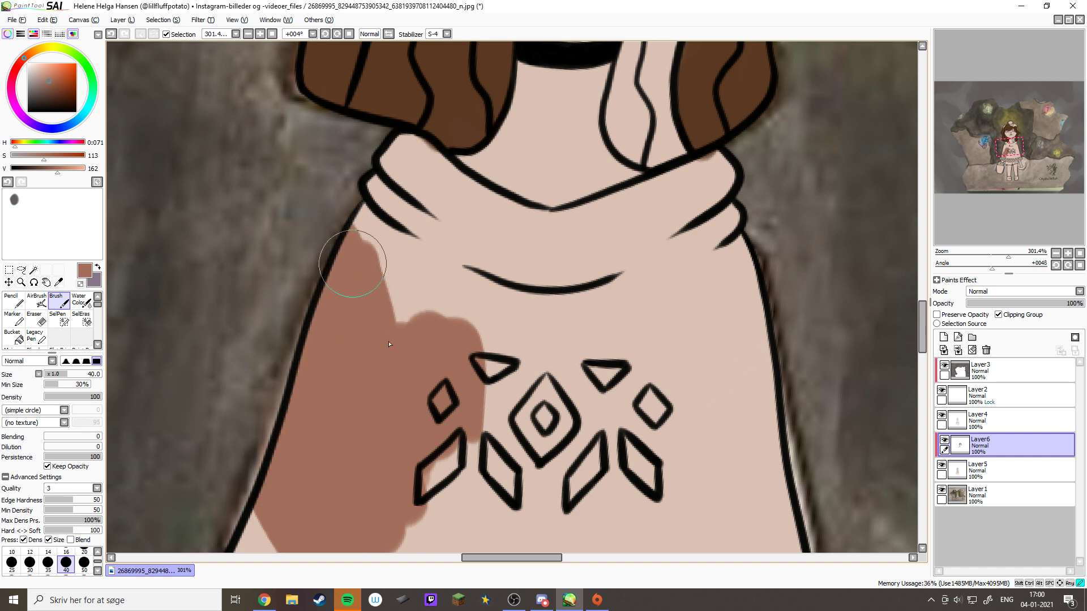
mouse_move(352, 264)
mouse_down()
mouse_move(385, 220)
mouse_move(397, 293)
mouse_move(396, 172)
mouse_move(405, 160)
mouse_move(439, 169)
mouse_up()
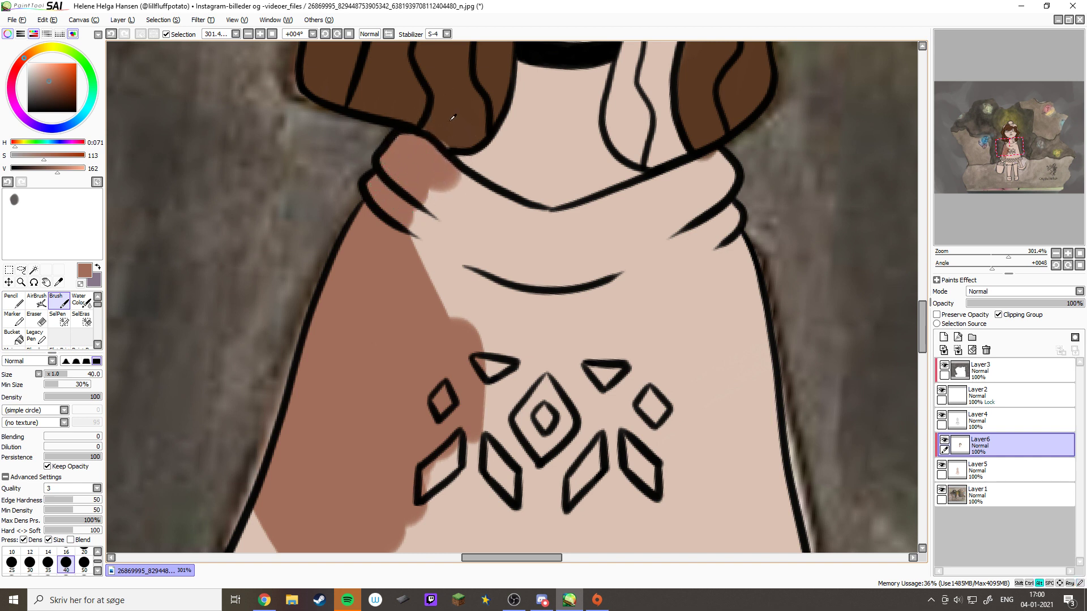
Fill the collar folds and the poncho's chest across to its right side with the reddish brown
alt+click(452, 117)
alt+click(424, 156)
mouse_move(430, 199)
mouse_down()
mouse_move(476, 315)
mouse_move(468, 213)
mouse_move(480, 231)
mouse_move(448, 189)
mouse_move(490, 218)
mouse_move(538, 285)
mouse_move(499, 214)
mouse_move(558, 226)
mouse_move(552, 262)
mouse_move(563, 235)
mouse_move(616, 214)
mouse_move(591, 241)
mouse_move(636, 226)
mouse_move(662, 200)
mouse_move(733, 173)
mouse_move(719, 222)
mouse_move(636, 311)
mouse_move(543, 362)
mouse_move(635, 262)
mouse_move(445, 419)
mouse_move(594, 413)
mouse_move(753, 351)
mouse_up()
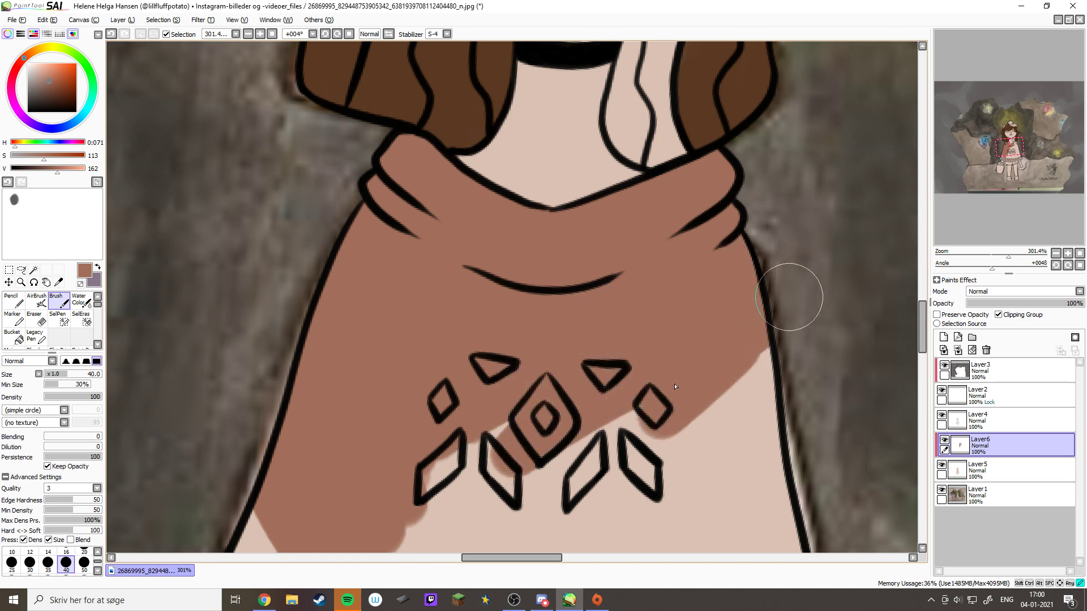
Set the stabilizer to 0 and fill the rest of the poncho with reddish brown down to the zigzag trim
click(448, 34)
click(435, 46)
key(space)
drag(641, 386, 578, 157)
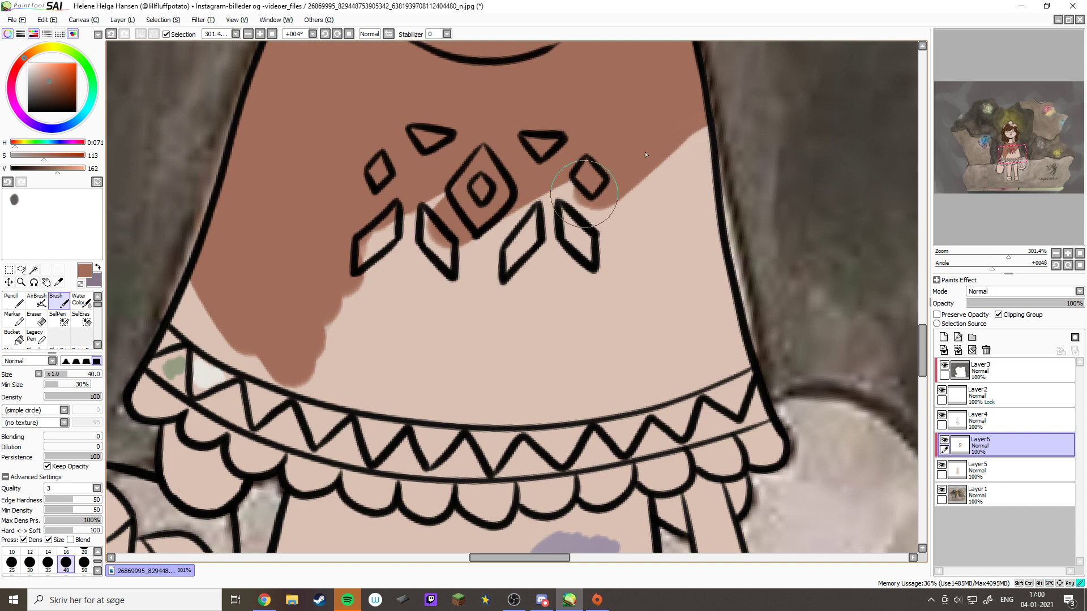
mouse_move(645, 154)
mouse_down()
mouse_move(569, 243)
mouse_move(561, 281)
mouse_move(587, 295)
mouse_move(706, 227)
mouse_move(718, 202)
mouse_move(765, 213)
mouse_move(774, 168)
mouse_move(762, 177)
mouse_move(755, 231)
mouse_move(613, 304)
mouse_move(552, 356)
mouse_move(665, 305)
mouse_move(787, 287)
mouse_move(770, 316)
mouse_move(667, 389)
mouse_move(536, 430)
mouse_up()
mouse_move(543, 389)
mouse_down()
mouse_move(581, 168)
mouse_move(545, 393)
mouse_move(507, 372)
mouse_move(443, 204)
mouse_move(360, 192)
mouse_move(338, 225)
mouse_move(333, 275)
mouse_move(377, 319)
mouse_move(501, 381)
mouse_move(530, 400)
mouse_move(525, 411)
mouse_move(446, 415)
mouse_move(375, 378)
mouse_move(405, 408)
mouse_move(364, 405)
mouse_move(207, 338)
mouse_up()
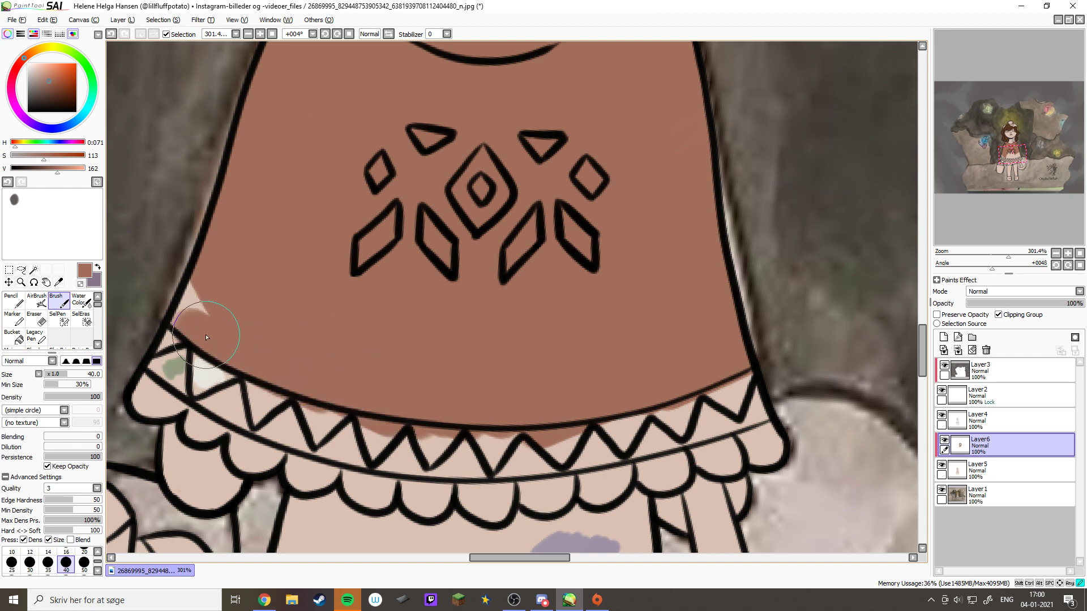
drag(353, 384, 515, 353)
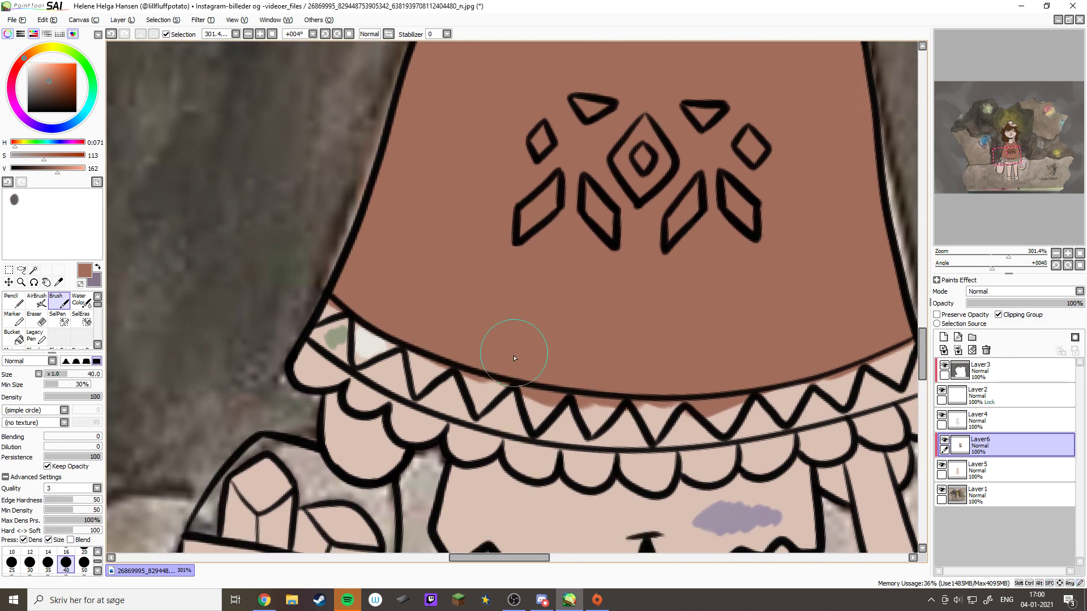
Sample the off-white patch (H 0:199, S 009, V 231) and fill the chest emblem's large diamond at brush size 20, keeping the inner diamond reddish brown
alt+click(377, 343)
scroll(497, 277, up, 5)
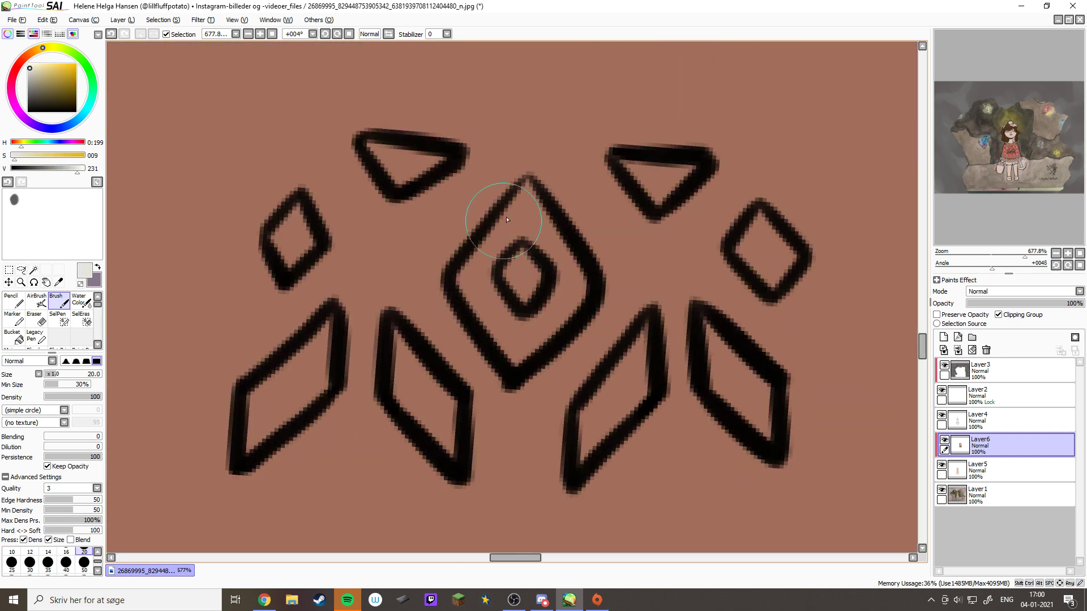
drag(507, 220, 527, 200)
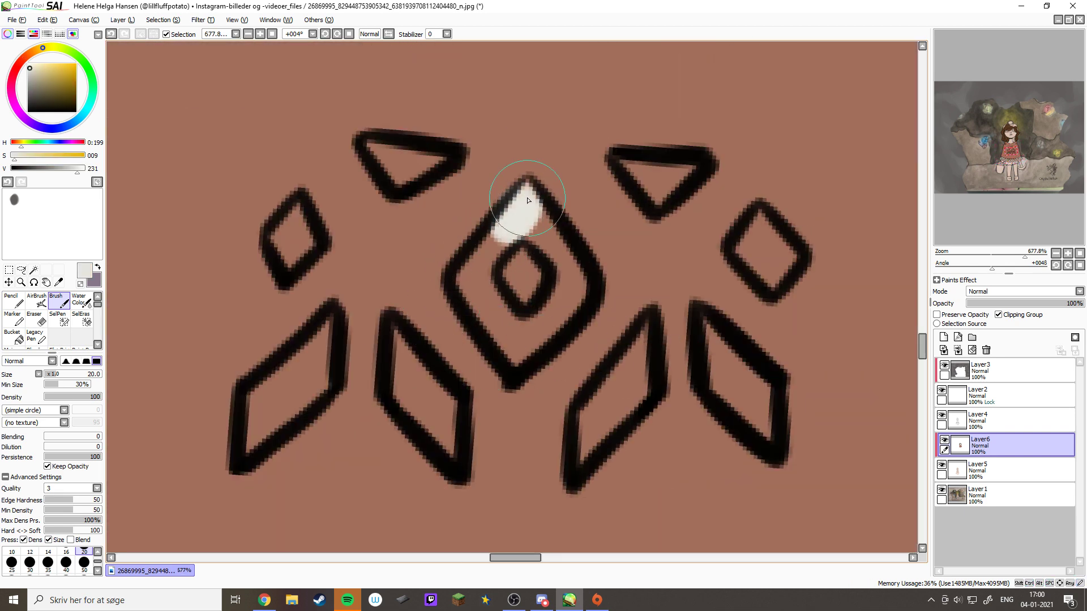
mouse_move(504, 237)
mouse_down()
mouse_move(469, 289)
mouse_move(512, 351)
mouse_move(560, 325)
mouse_move(573, 283)
mouse_up()
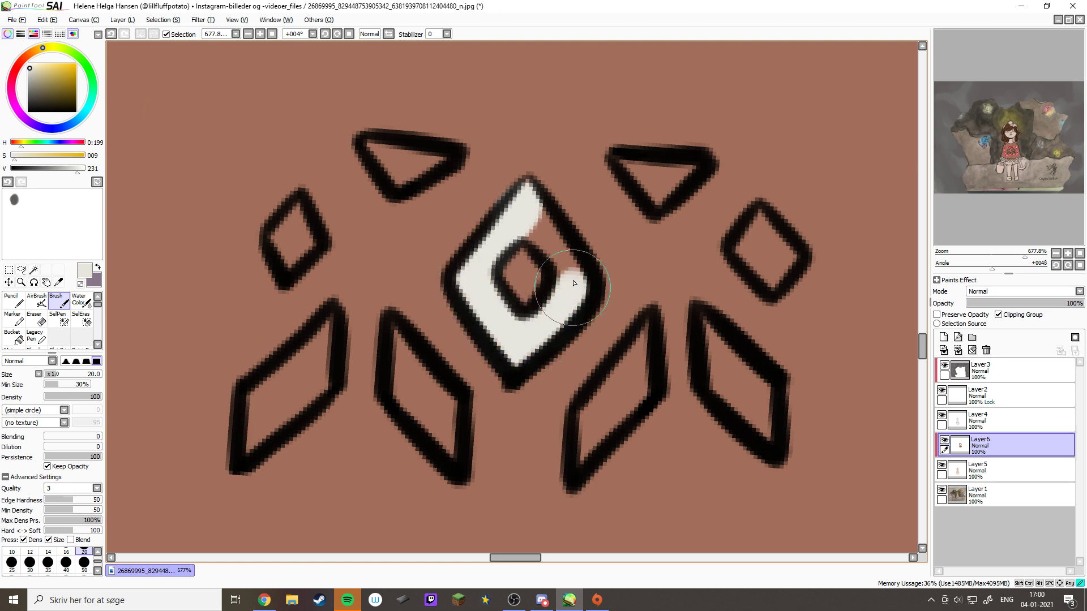
drag(557, 242, 560, 267)
alt+click(523, 267)
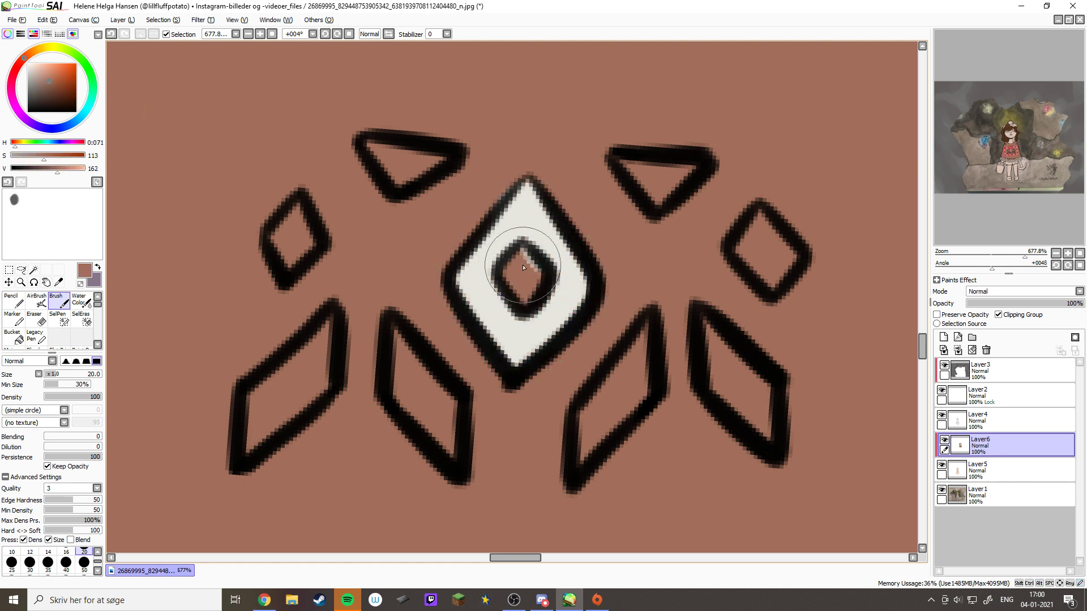
Fill both upper triangles and the small right diamond of the chest emblem with off-white
alt+click(535, 217)
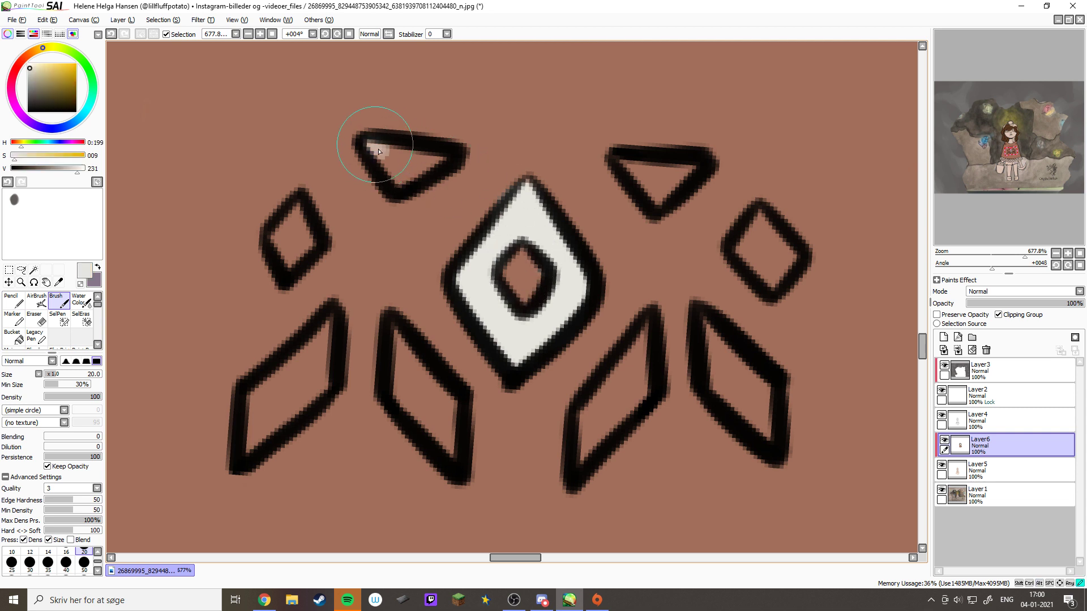
drag(379, 152, 407, 179)
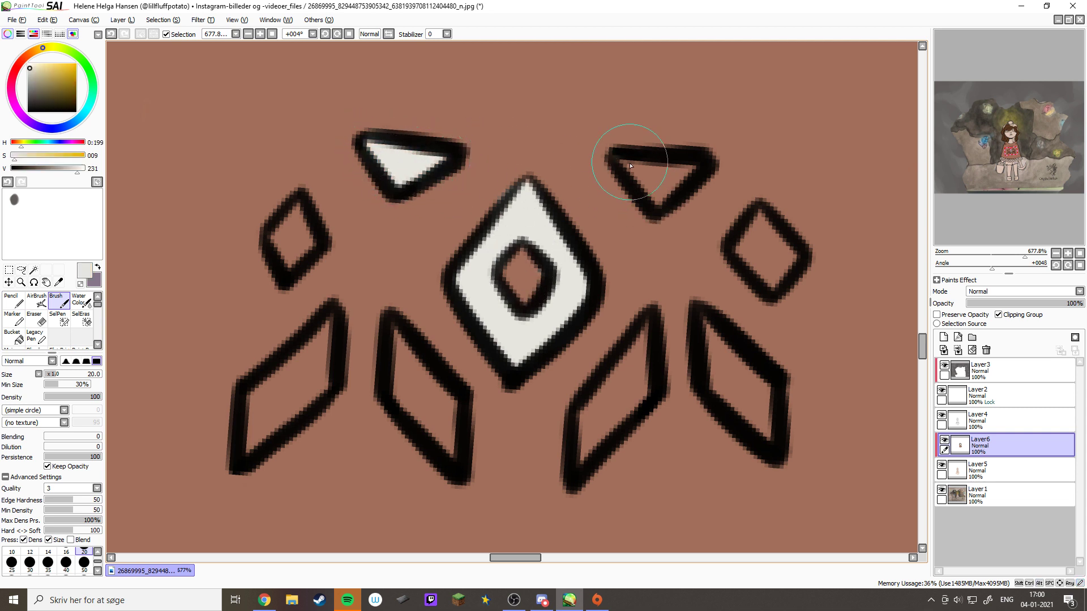
drag(630, 166, 658, 196)
mouse_move(747, 264)
mouse_down()
mouse_move(762, 228)
mouse_move(779, 268)
mouse_up()
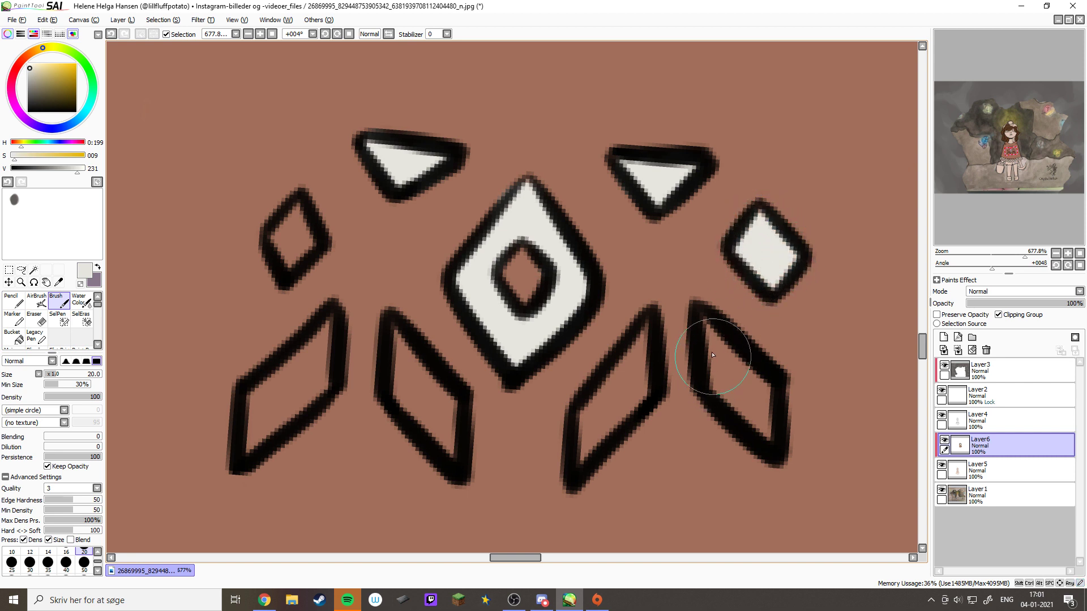
Fill the four slanted lozenges along the bottom of the chest emblem with off-white
mouse_move(713, 354)
mouse_down()
mouse_move(724, 394)
mouse_move(732, 370)
mouse_move(751, 414)
mouse_up()
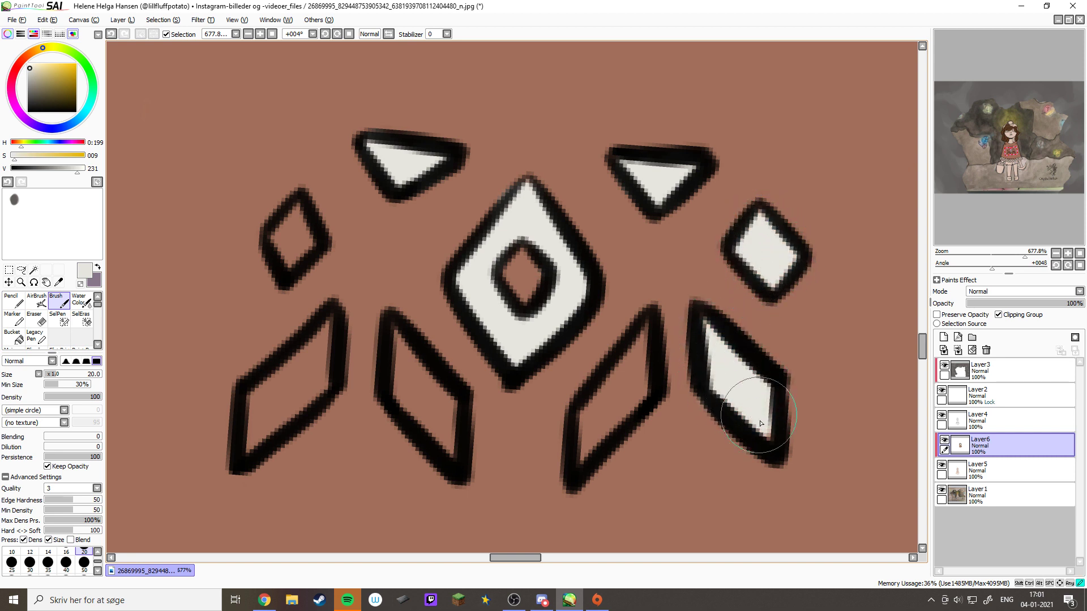
mouse_move(645, 350)
mouse_down()
mouse_move(635, 395)
mouse_move(586, 450)
mouse_up()
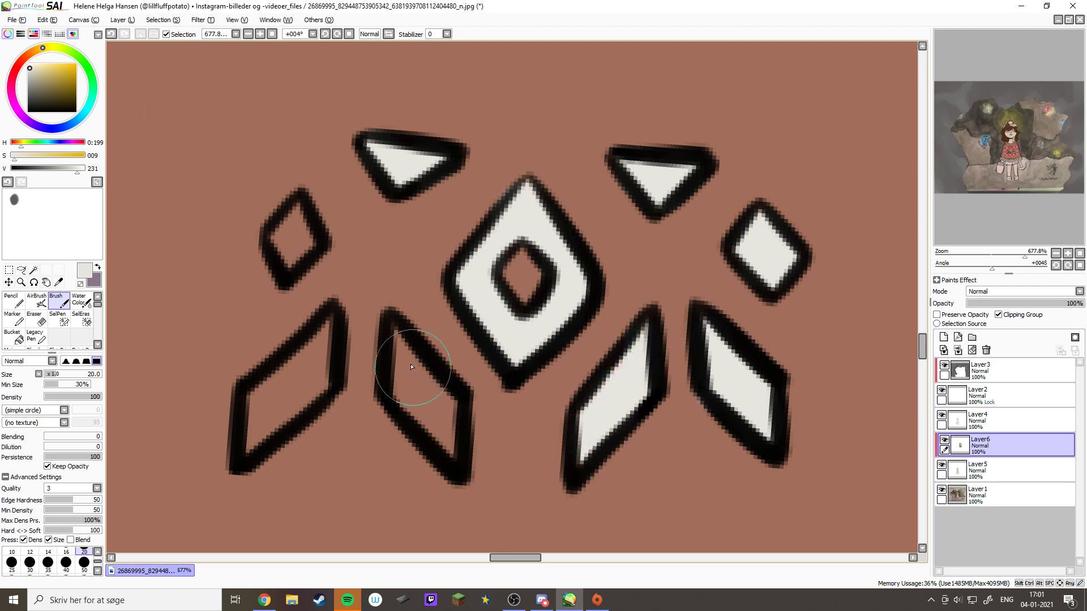
mouse_move(411, 367)
mouse_down()
mouse_move(402, 345)
mouse_move(416, 401)
mouse_move(447, 445)
mouse_up()
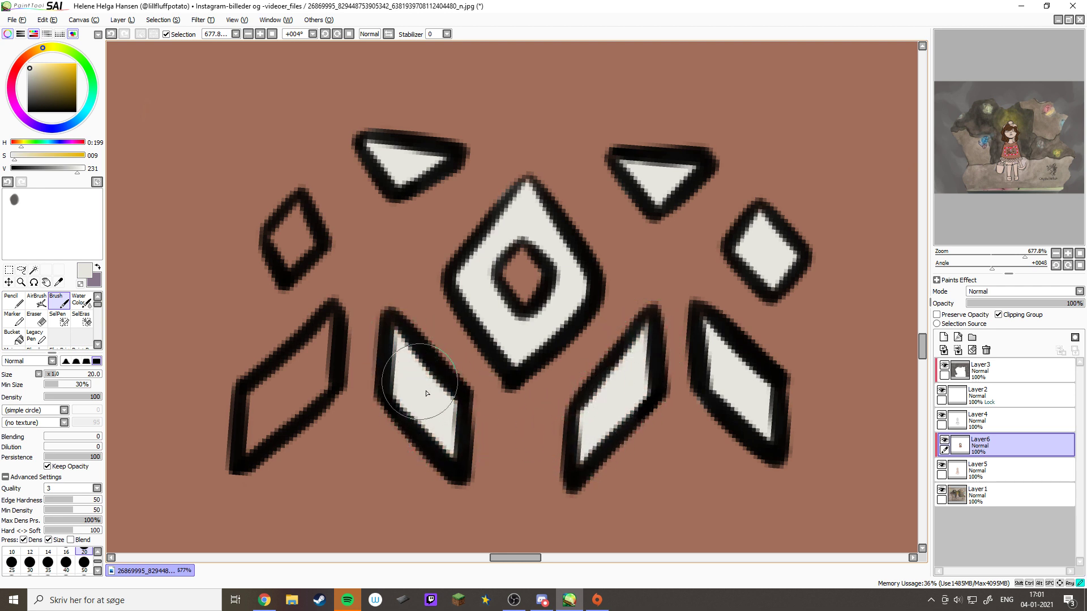
mouse_move(335, 343)
mouse_down()
mouse_move(305, 387)
mouse_move(252, 443)
mouse_move(260, 396)
mouse_move(340, 317)
mouse_up()
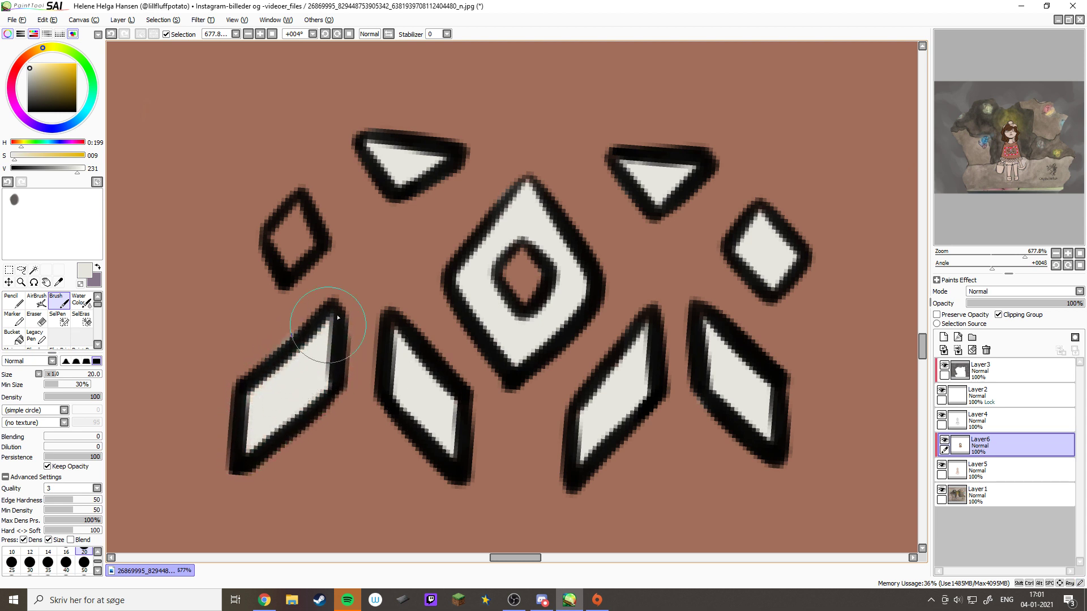
alt+click(356, 309)
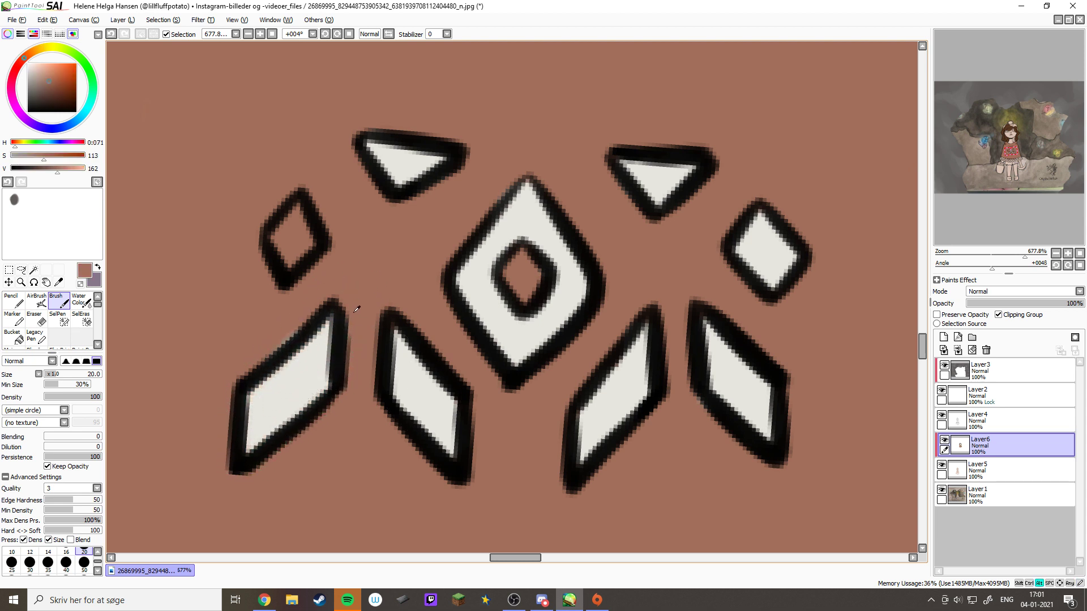
Fill the small left diamond of the chest emblem with off-white and tidy its edges
alt+click(302, 370)
drag(297, 214, 295, 253)
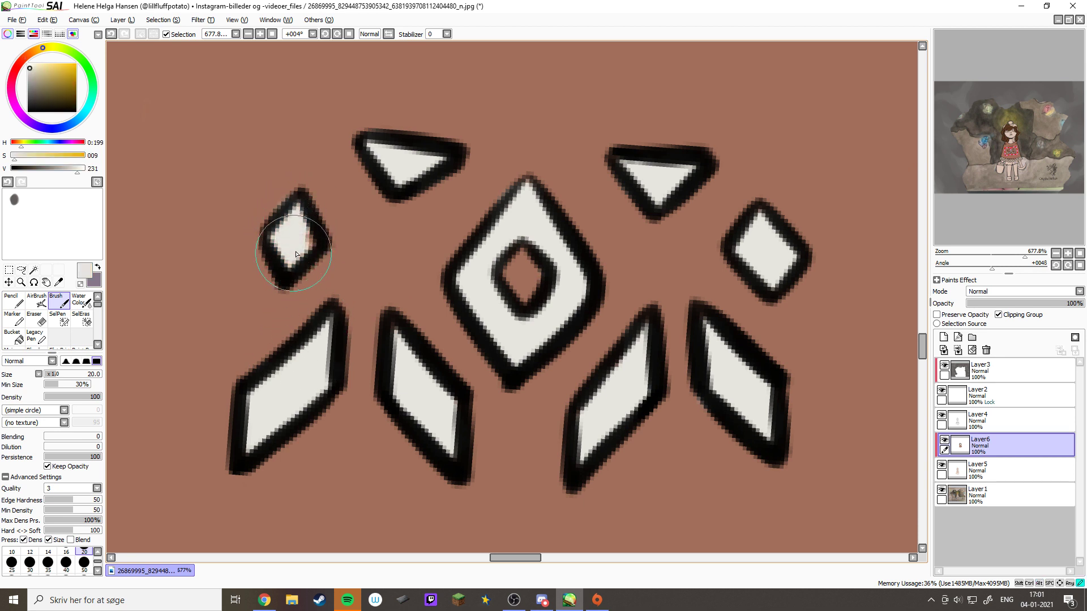
alt+click(281, 179)
alt+click(293, 219)
Fill the first two upper triangles at the left end of the zigzag trim with off-white
drag(536, 436, 727, 74)
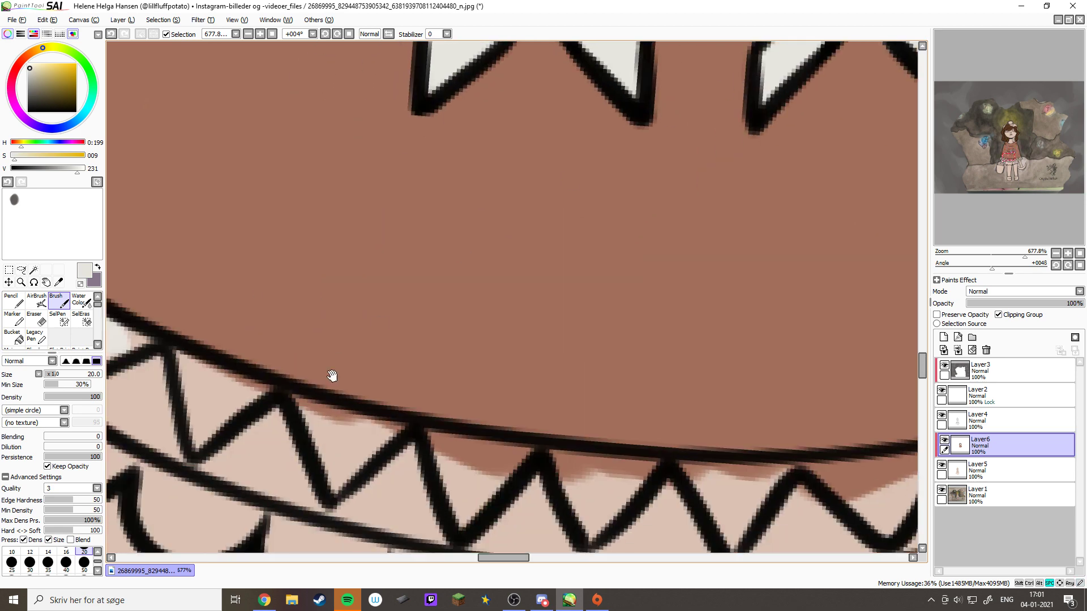
drag(308, 365, 721, 351)
drag(429, 227, 442, 247)
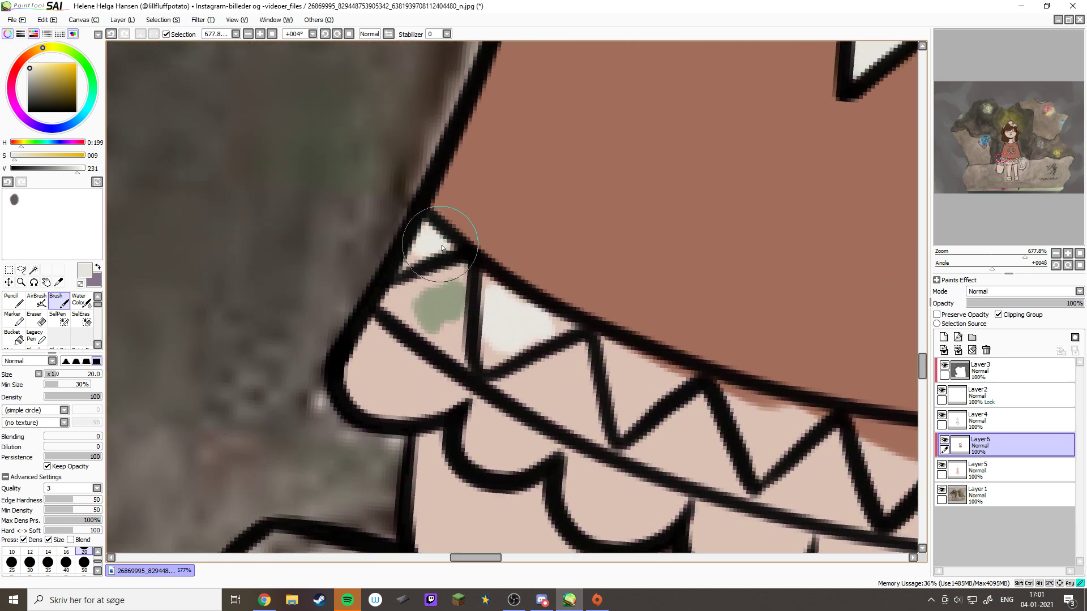
alt+click(468, 189)
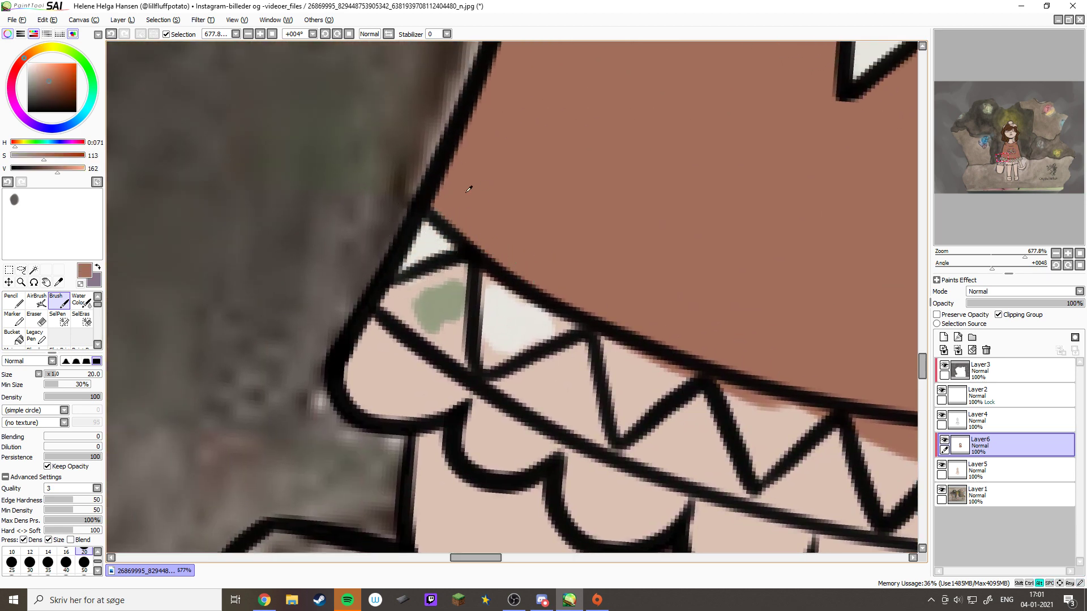
alt+click(508, 317)
drag(491, 336, 493, 358)
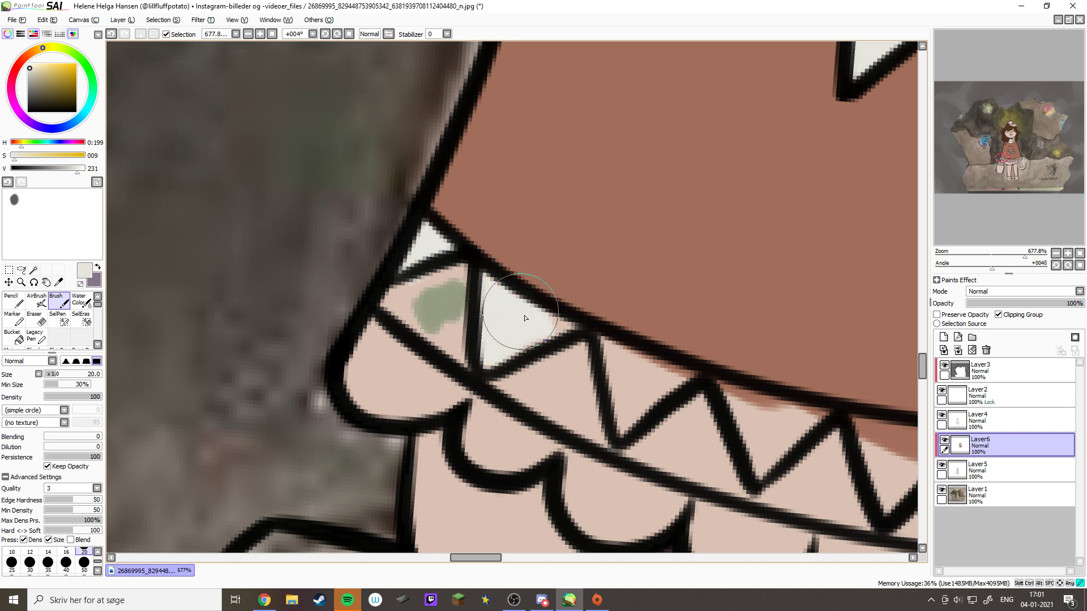
Fill the remaining upper triangles of the zigzag trim with off-white through to the right end of the hem
mouse_move(613, 353)
mouse_down()
mouse_move(629, 396)
mouse_move(673, 383)
mouse_up()
mouse_move(706, 424)
mouse_down()
mouse_move(491, 318)
mouse_move(540, 348)
mouse_move(532, 317)
mouse_move(583, 342)
mouse_move(710, 368)
mouse_move(652, 359)
mouse_move(676, 418)
mouse_up()
drag(741, 420, 660, 388)
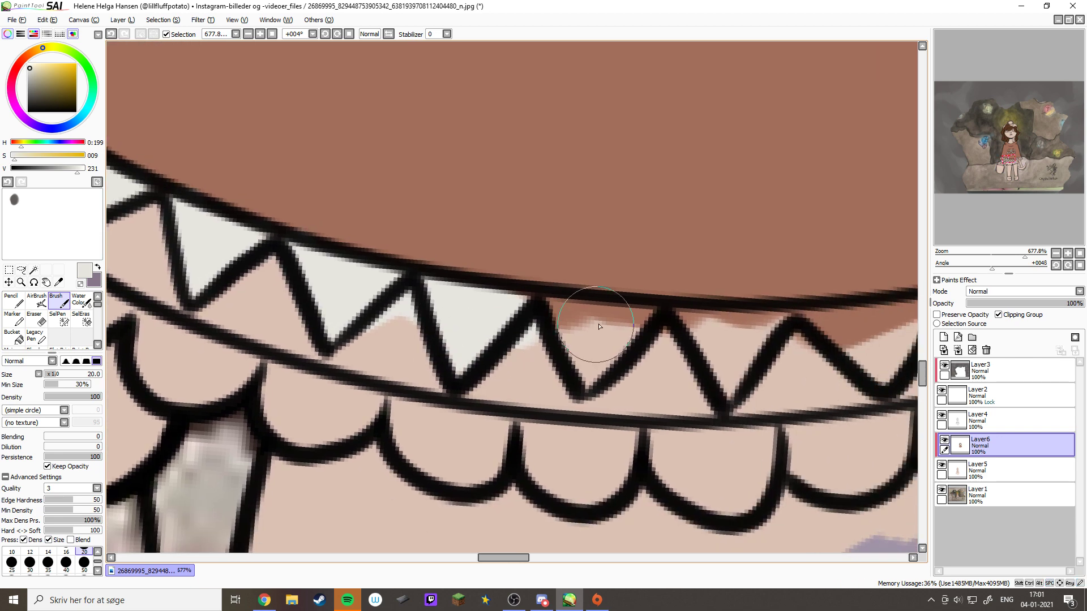
mouse_move(582, 335)
mouse_down()
mouse_move(563, 310)
mouse_move(594, 345)
mouse_move(698, 322)
mouse_move(714, 340)
mouse_move(730, 328)
mouse_move(840, 339)
mouse_move(531, 350)
mouse_move(591, 383)
mouse_move(604, 341)
mouse_move(622, 357)
mouse_move(696, 322)
mouse_move(730, 339)
mouse_move(780, 310)
mouse_move(840, 319)
mouse_move(851, 284)
mouse_move(877, 273)
mouse_up()
drag(835, 295, 505, 376)
mouse_move(588, 346)
mouse_down()
mouse_move(604, 320)
mouse_move(626, 354)
mouse_move(655, 311)
mouse_move(678, 320)
mouse_move(635, 342)
mouse_up()
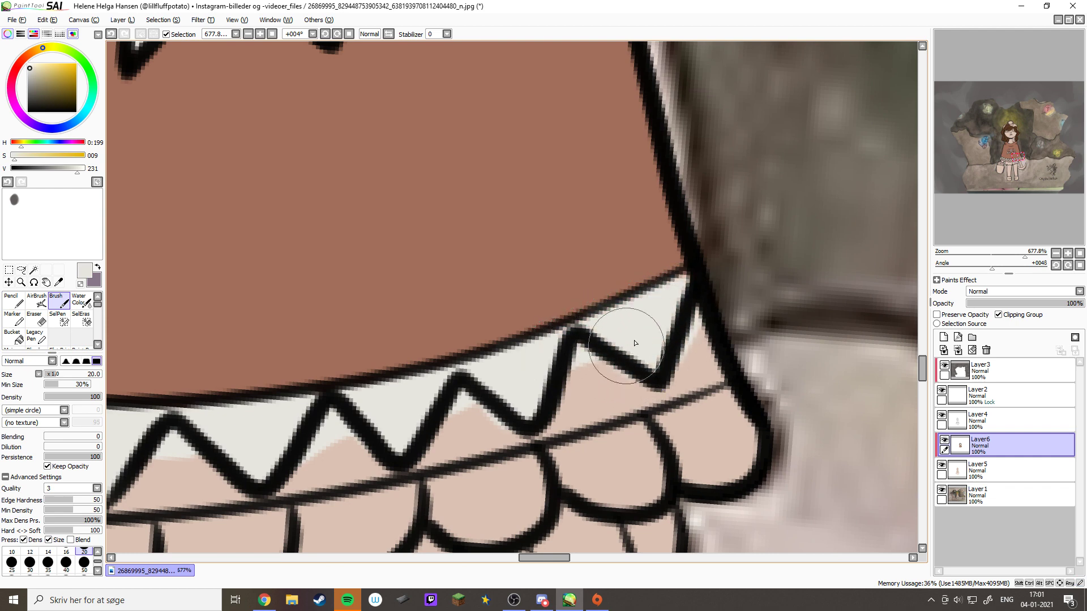
Sample the muted green patch at the trim's left end and fill all the lower zigzag triangles along the hem with it
drag(422, 396, 939, 316)
drag(396, 362, 844, 358)
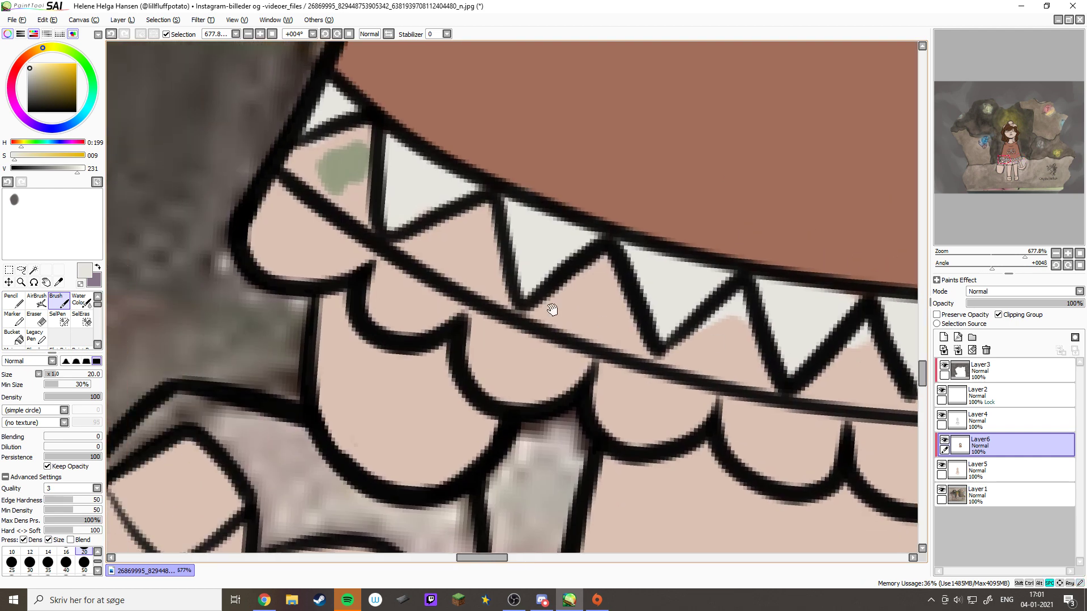
mouse_move(347, 185)
mouse_down()
mouse_move(401, 250)
mouse_move(364, 235)
mouse_move(406, 222)
mouse_move(398, 279)
mouse_move(436, 326)
mouse_move(517, 318)
mouse_move(503, 334)
mouse_move(589, 390)
mouse_move(643, 371)
mouse_move(650, 357)
mouse_move(649, 406)
mouse_move(682, 437)
mouse_up()
key(space)
mouse_move(697, 452)
mouse_down()
mouse_move(456, 369)
mouse_move(490, 360)
mouse_move(545, 317)
mouse_move(532, 356)
mouse_move(603, 410)
mouse_move(665, 365)
mouse_move(674, 341)
mouse_move(679, 388)
mouse_move(728, 427)
mouse_move(502, 381)
mouse_move(512, 385)
mouse_move(564, 328)
mouse_move(567, 376)
mouse_move(602, 397)
mouse_move(712, 336)
mouse_move(718, 368)
mouse_move(766, 394)
mouse_move(557, 430)
mouse_move(600, 322)
mouse_move(608, 384)
mouse_move(693, 372)
mouse_move(728, 317)
mouse_move(754, 349)
mouse_up()
mouse_move(803, 338)
mouse_down()
mouse_move(513, 366)
mouse_move(532, 291)
mouse_move(566, 351)
mouse_move(556, 318)
mouse_move(613, 333)
mouse_move(653, 246)
mouse_move(649, 275)
mouse_move(672, 306)
mouse_up()
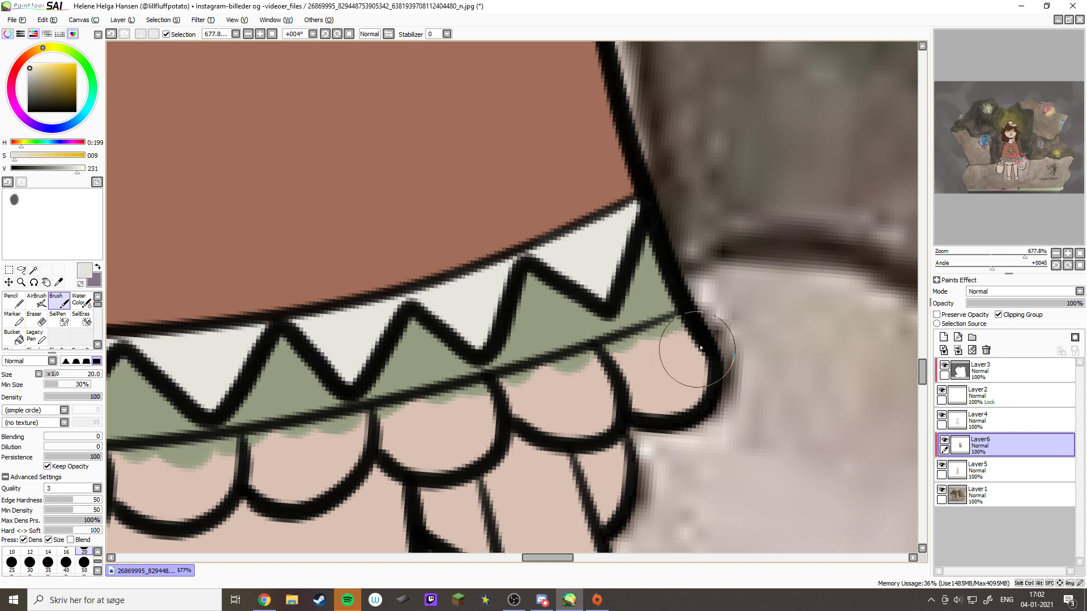
Fill the hem's scallops with off-white from the right end to the middle, covering the green overspill
mouse_move(701, 348)
mouse_down()
mouse_move(653, 356)
mouse_move(690, 330)
mouse_move(606, 371)
mouse_move(679, 351)
mouse_move(658, 409)
mouse_up()
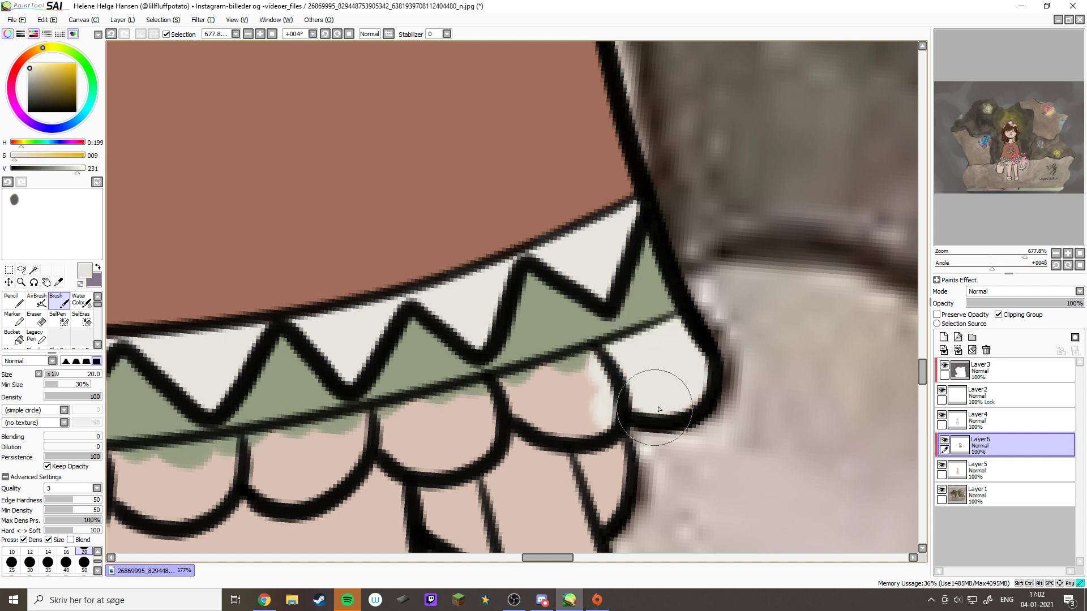
mouse_move(589, 407)
mouse_down()
mouse_move(530, 420)
mouse_move(517, 408)
mouse_move(529, 398)
mouse_move(501, 403)
mouse_move(594, 372)
mouse_up()
mouse_move(481, 405)
mouse_down()
mouse_move(668, 331)
mouse_move(649, 383)
mouse_move(605, 399)
mouse_move(569, 376)
mouse_move(641, 343)
mouse_up()
mouse_move(496, 376)
mouse_down()
mouse_move(696, 325)
mouse_move(612, 344)
mouse_move(610, 372)
mouse_move(642, 379)
mouse_move(690, 356)
mouse_up()
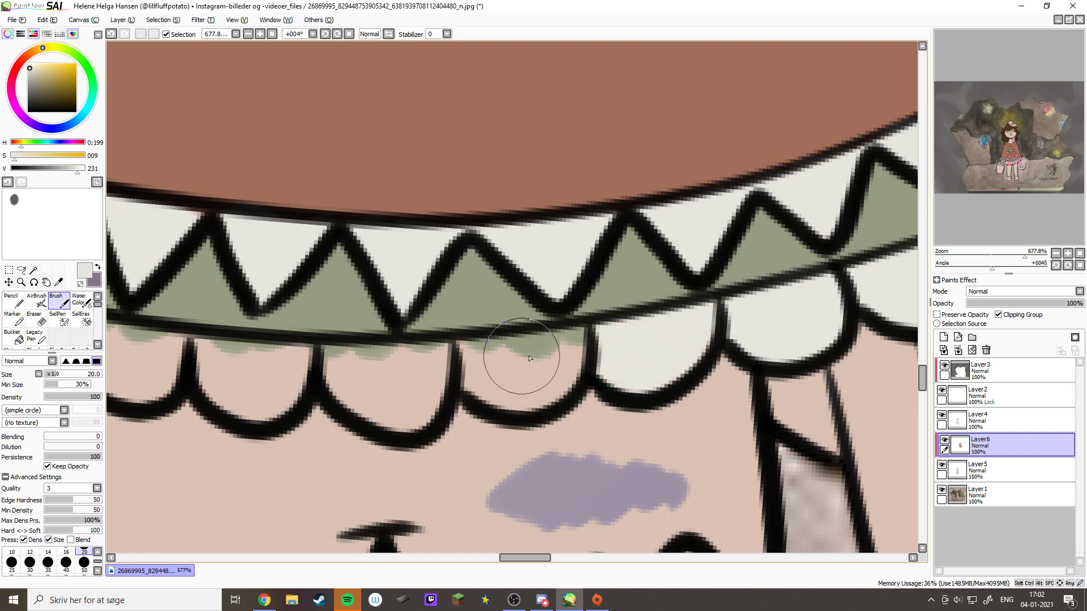
mouse_move(529, 358)
mouse_down()
mouse_move(580, 346)
mouse_move(475, 357)
mouse_move(474, 374)
mouse_move(506, 394)
mouse_move(554, 385)
mouse_move(570, 369)
mouse_up()
mouse_move(466, 391)
mouse_down()
mouse_move(630, 376)
mouse_move(619, 350)
mouse_move(508, 349)
mouse_move(517, 378)
mouse_move(560, 398)
mouse_move(581, 368)
mouse_up()
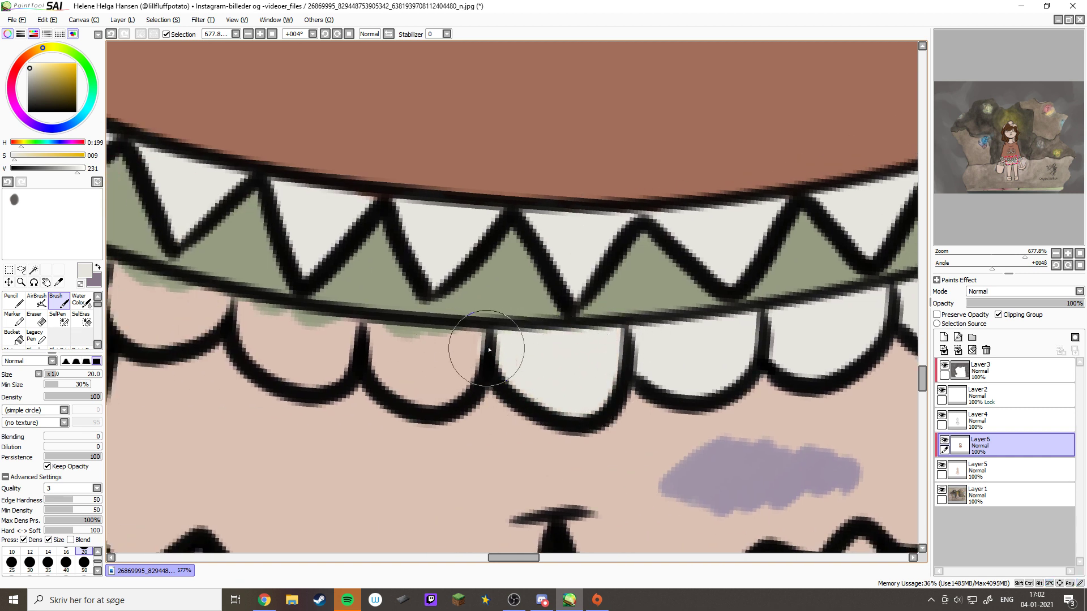
Fill the remaining hem scallops with off-white from the middle to the left end, covering the green overspill
mouse_move(489, 350)
mouse_down()
mouse_move(425, 339)
mouse_move(378, 352)
mouse_move(455, 376)
mouse_up()
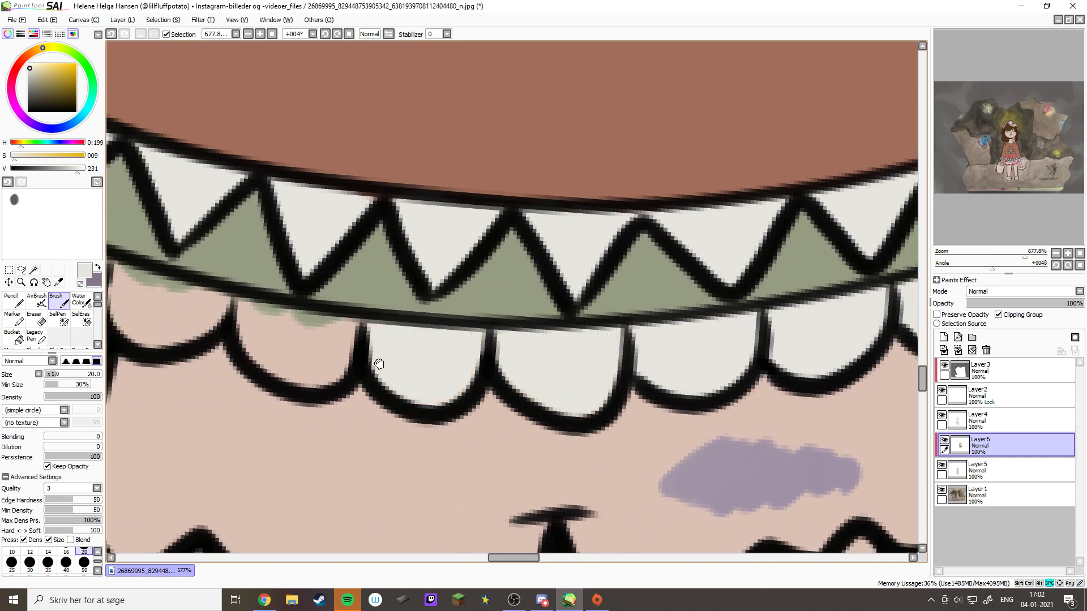
mouse_move(379, 364)
mouse_down()
mouse_move(573, 374)
mouse_move(709, 361)
mouse_move(677, 333)
mouse_move(604, 317)
mouse_move(594, 320)
mouse_move(611, 353)
mouse_move(676, 361)
mouse_up()
mouse_move(561, 311)
mouse_down()
mouse_move(476, 286)
mouse_move(472, 295)
mouse_move(480, 324)
mouse_move(540, 323)
mouse_up()
drag(424, 316, 559, 385)
mouse_move(582, 343)
mouse_down()
mouse_move(467, 302)
mouse_move(528, 354)
mouse_up()
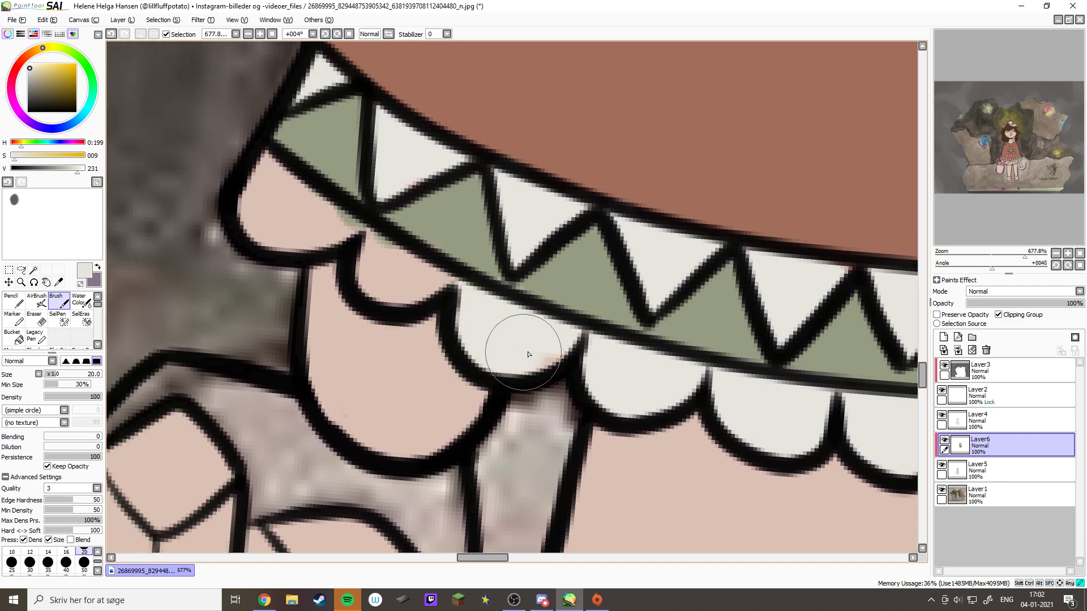
mouse_move(443, 287)
mouse_down()
mouse_move(379, 260)
mouse_move(378, 279)
mouse_move(409, 286)
mouse_up()
mouse_move(363, 247)
mouse_down()
mouse_move(269, 177)
mouse_move(258, 190)
mouse_move(286, 236)
mouse_up()
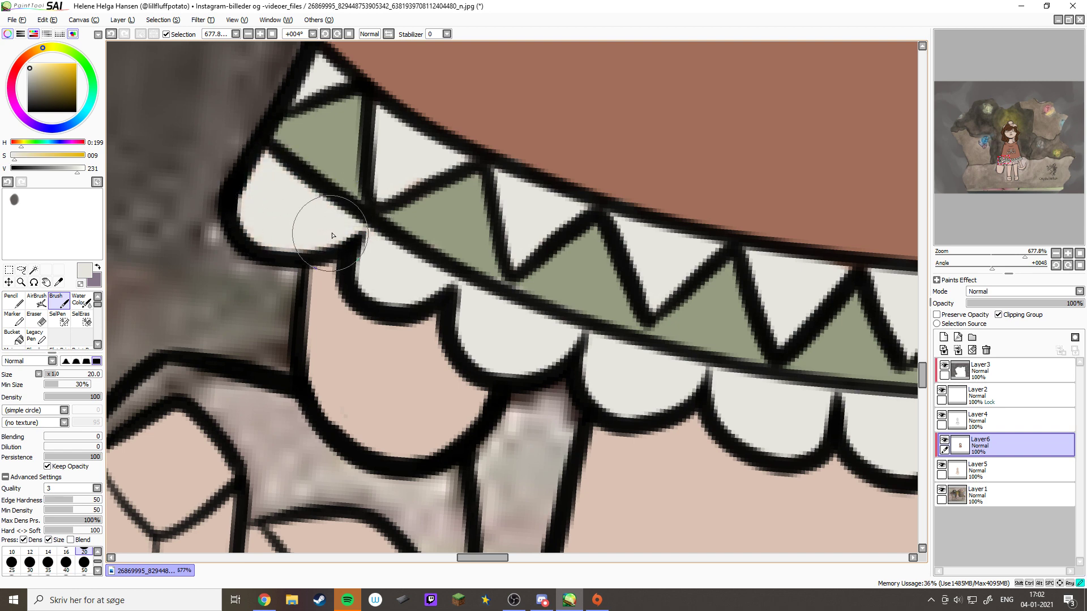
Sample the muted purple patch and fill the girl's shorts with it from the left leg across to the right edge
drag(527, 397, 320, 56)
drag(557, 333, 364, 447)
alt+click(799, 329)
mouse_move(201, 212)
mouse_down()
mouse_move(199, 397)
mouse_move(165, 307)
mouse_move(210, 420)
mouse_move(221, 395)
mouse_move(264, 380)
mouse_move(296, 384)
mouse_move(348, 424)
mouse_move(457, 399)
mouse_move(490, 410)
mouse_move(490, 389)
mouse_move(545, 392)
mouse_move(614, 347)
mouse_move(425, 314)
mouse_move(420, 328)
mouse_move(519, 370)
mouse_move(271, 322)
mouse_up()
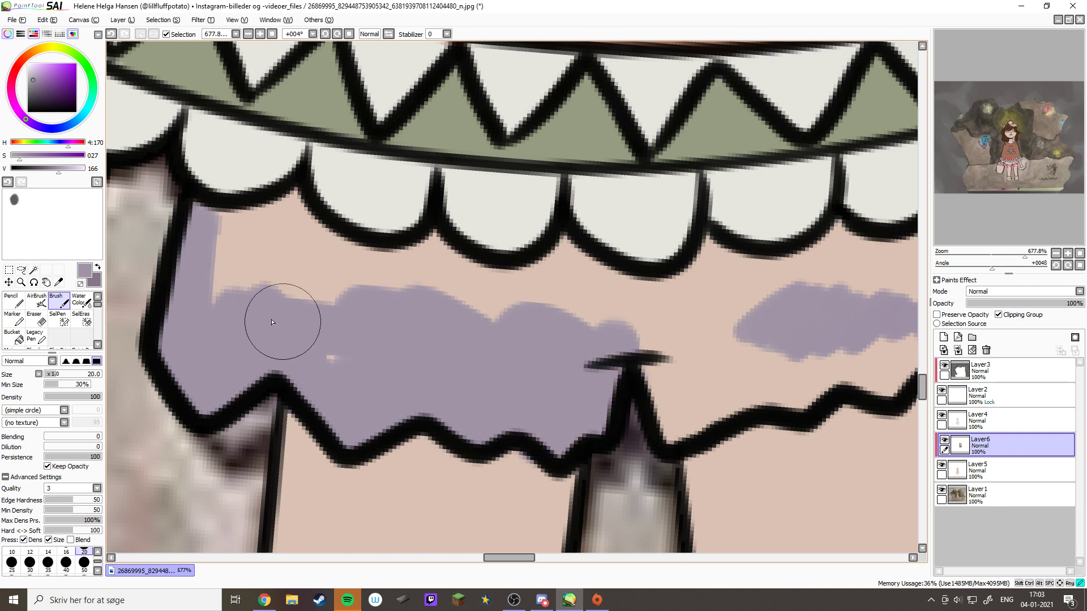
mouse_move(565, 396)
mouse_down()
mouse_move(204, 279)
mouse_move(236, 230)
mouse_move(274, 213)
mouse_move(308, 274)
mouse_move(275, 242)
mouse_move(321, 249)
mouse_move(365, 286)
mouse_move(428, 282)
mouse_move(512, 309)
mouse_move(577, 300)
mouse_move(622, 329)
mouse_move(668, 410)
mouse_move(746, 375)
mouse_move(805, 402)
mouse_move(690, 324)
mouse_move(687, 293)
mouse_move(717, 262)
mouse_move(737, 293)
mouse_move(786, 293)
mouse_move(844, 262)
mouse_move(883, 266)
mouse_up()
drag(821, 306, 518, 317)
mouse_move(589, 305)
mouse_down()
mouse_move(564, 268)
mouse_move(613, 275)
mouse_move(635, 263)
mouse_move(591, 267)
mouse_move(618, 270)
mouse_move(658, 251)
mouse_move(645, 258)
mouse_move(673, 220)
mouse_move(685, 278)
mouse_move(655, 321)
mouse_move(605, 329)
mouse_move(626, 331)
mouse_move(569, 360)
mouse_move(580, 398)
mouse_move(636, 367)
mouse_move(673, 384)
mouse_move(678, 405)
mouse_move(688, 393)
mouse_move(684, 284)
mouse_up()
Erase the stray skin-coloured spot below the shorts' right corner on Layer5, then return to the brush on Layer6
double_click(1003, 461)
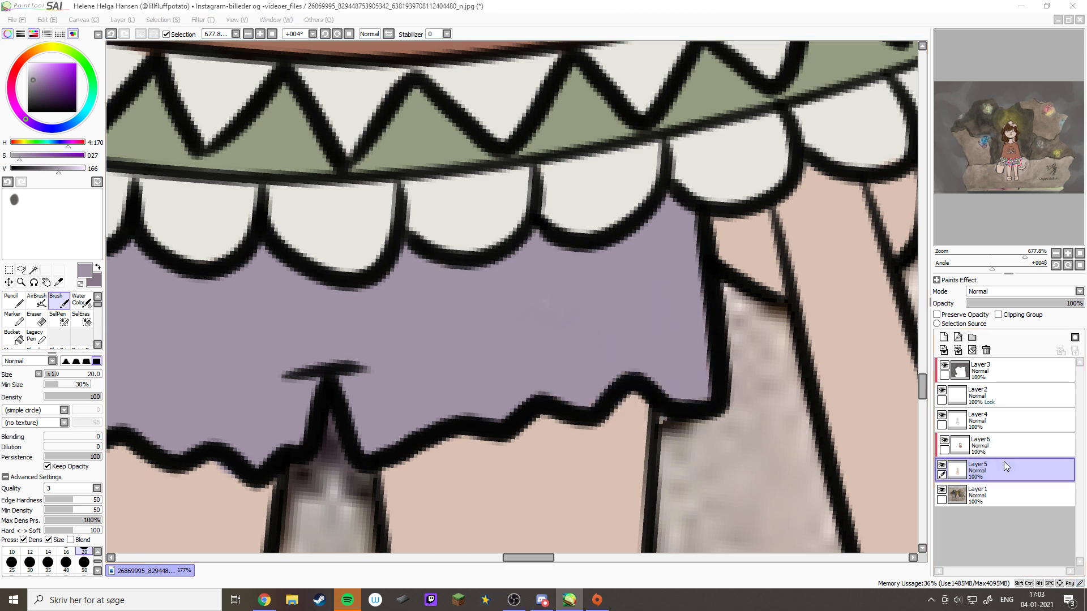
key(e)
click(630, 260)
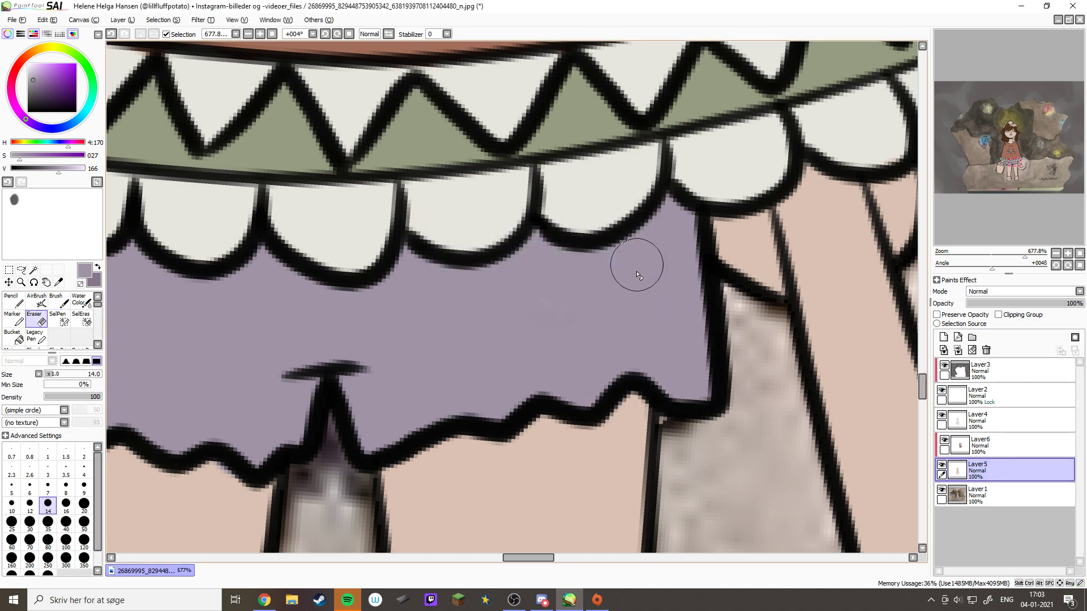
click(960, 447)
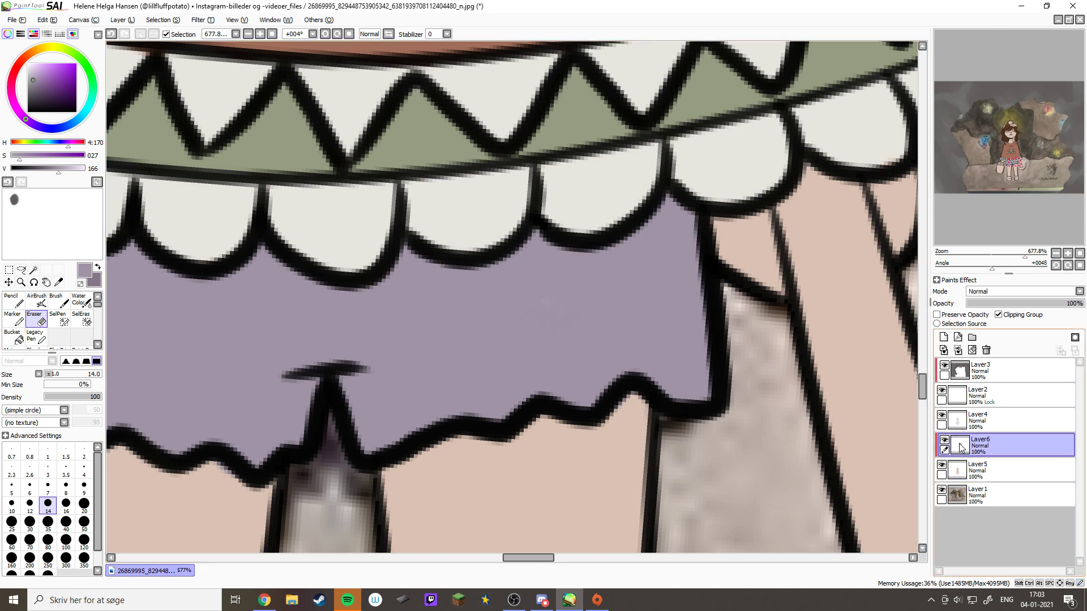
key(b)
Hide Layer5 to sample the dark grey-brown of the reference shoes, show it again, and fill both shoes with that colour
drag(597, 427, 667, 128)
drag(518, 506, 614, 119)
drag(559, 518, 576, 173)
click(941, 465)
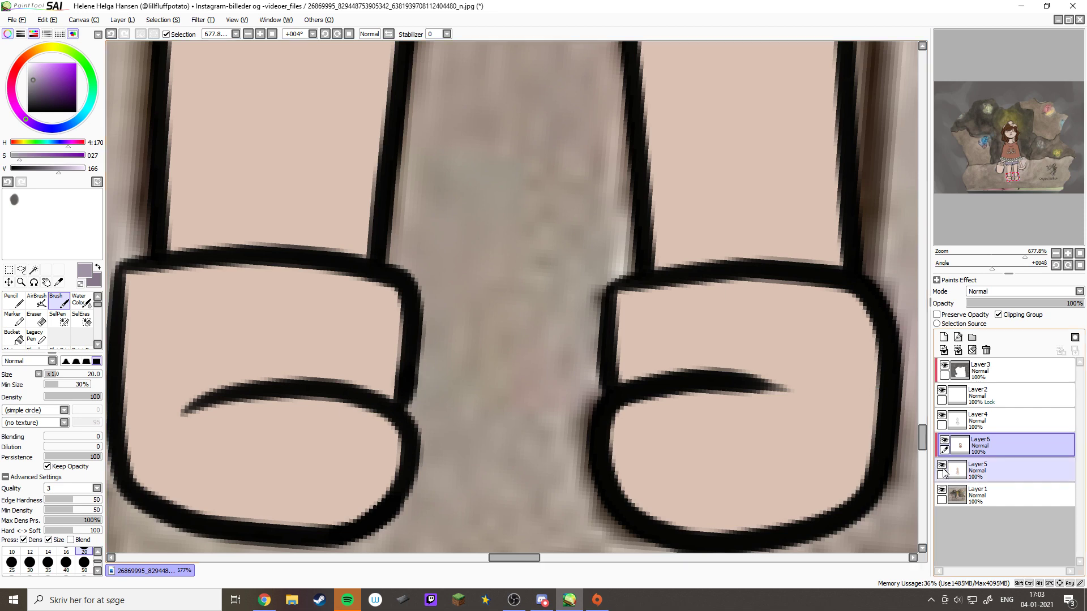
alt+click(761, 451)
click(941, 464)
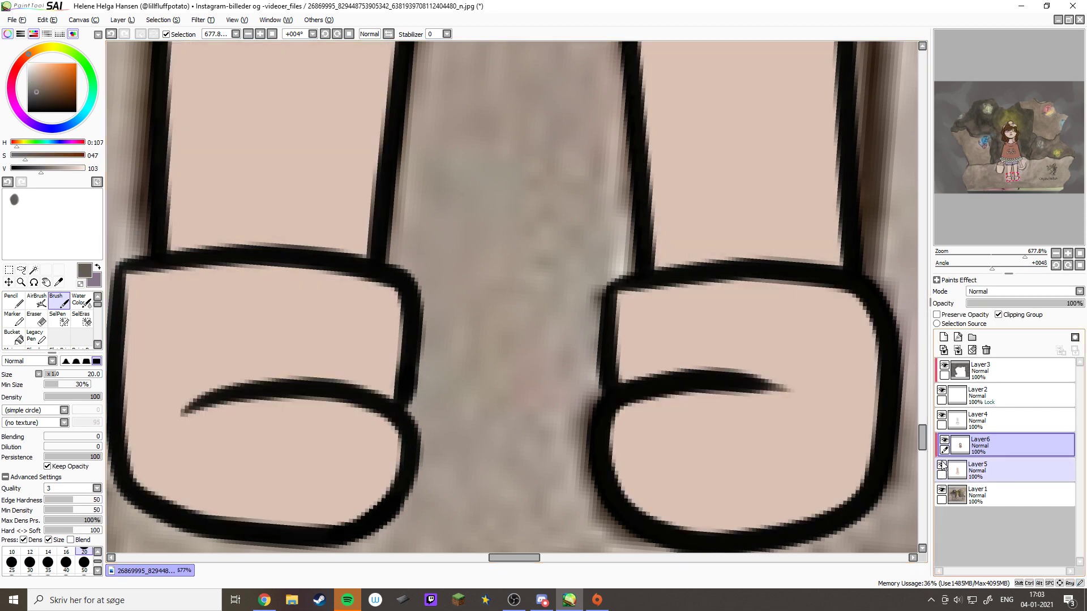
mouse_move(752, 429)
mouse_down()
mouse_move(685, 474)
mouse_move(647, 483)
mouse_move(666, 531)
mouse_move(780, 519)
mouse_move(799, 503)
mouse_move(783, 389)
mouse_move(851, 373)
mouse_move(577, 346)
mouse_move(782, 365)
mouse_move(617, 344)
mouse_move(609, 315)
mouse_move(738, 299)
mouse_move(793, 300)
mouse_move(739, 317)
mouse_move(804, 313)
mouse_move(869, 351)
mouse_up()
mouse_move(302, 417)
mouse_down()
mouse_move(249, 436)
mouse_move(356, 478)
mouse_move(243, 501)
mouse_move(194, 483)
mouse_move(126, 368)
mouse_move(208, 356)
mouse_move(127, 318)
mouse_move(223, 289)
mouse_move(327, 285)
mouse_move(402, 348)
mouse_move(337, 309)
mouse_move(317, 322)
mouse_move(170, 321)
mouse_up()
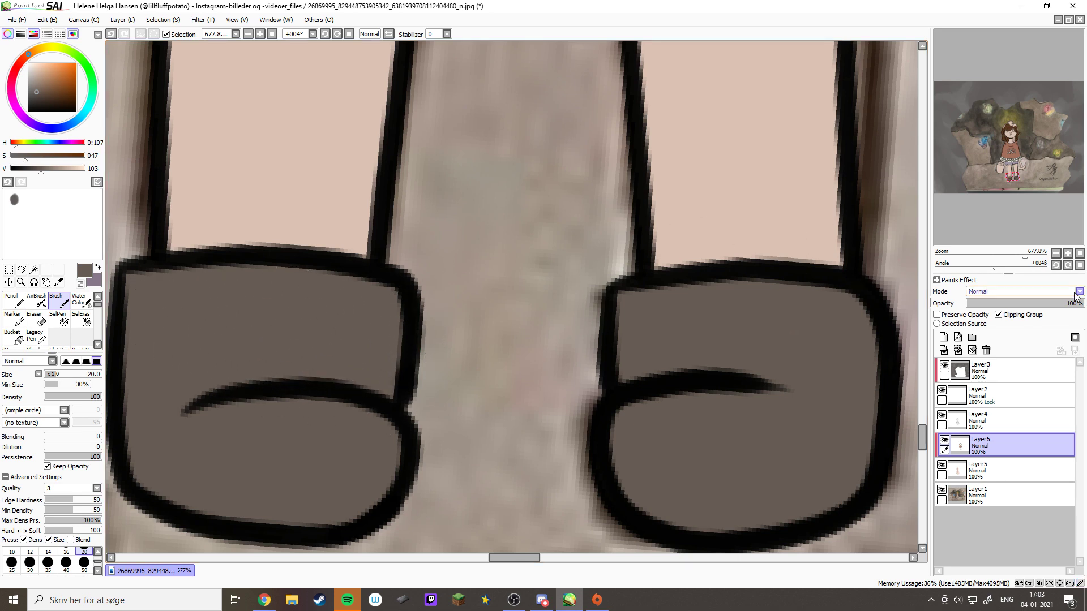
Fill the bucket's body with the same dark grey-brown as the shoes, up to its rim
click(1079, 254)
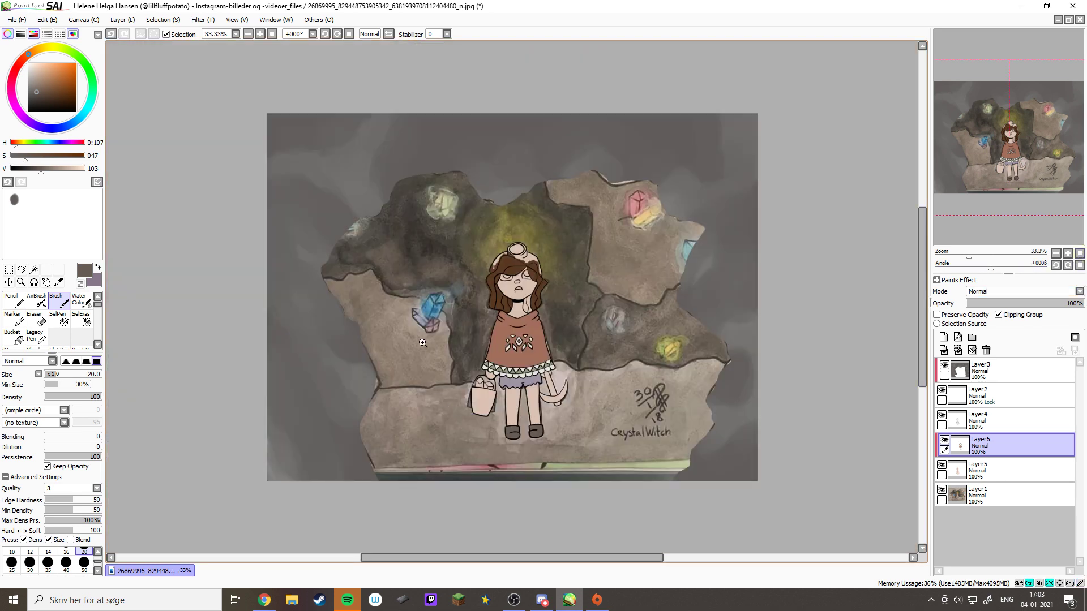
drag(422, 342, 587, 447)
drag(455, 372, 520, 384)
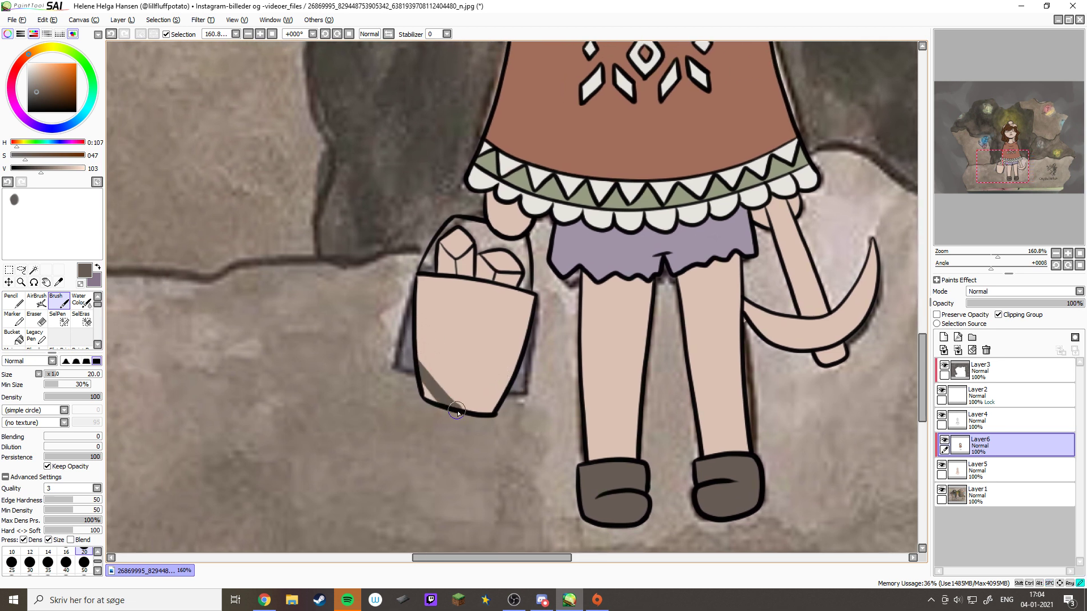
mouse_move(446, 406)
mouse_down()
mouse_move(417, 361)
mouse_move(400, 356)
mouse_move(397, 336)
mouse_move(408, 333)
mouse_move(505, 384)
mouse_move(509, 361)
mouse_up()
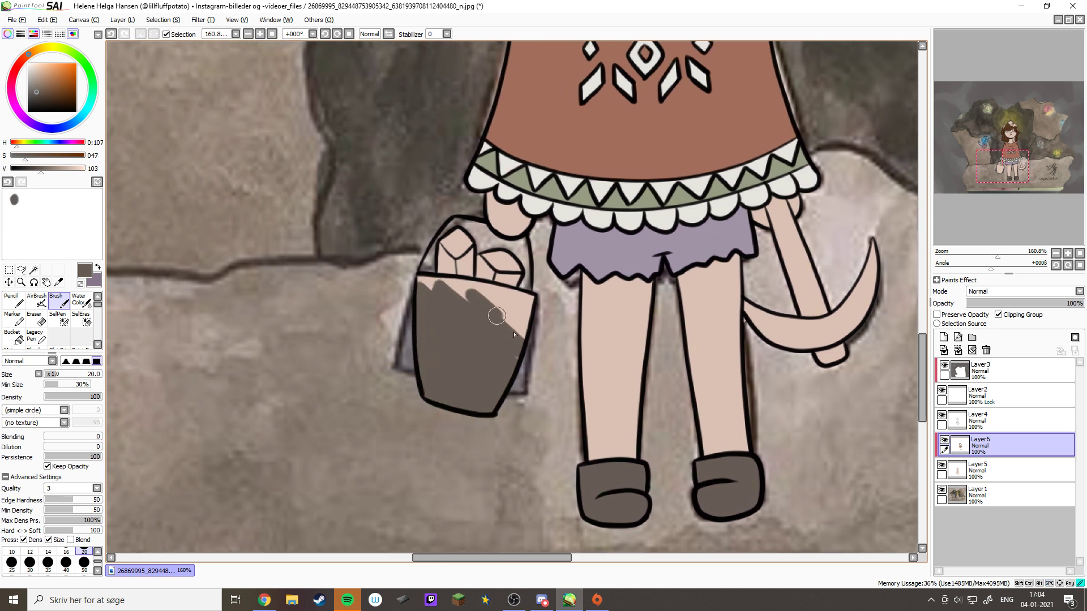
drag(373, 240, 535, 312)
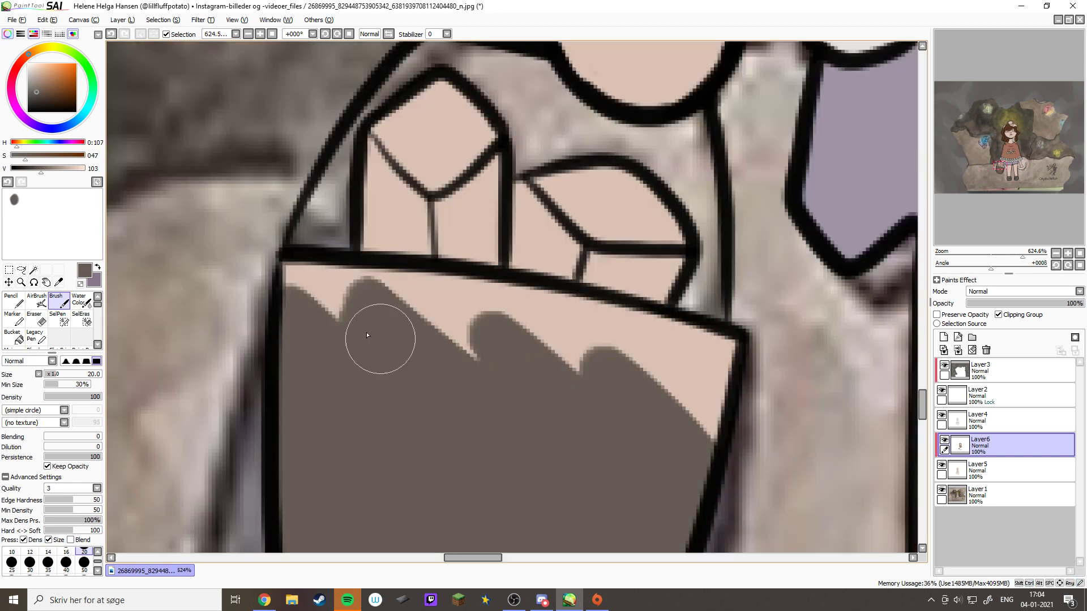
mouse_move(381, 334)
mouse_down()
mouse_move(302, 282)
mouse_move(457, 305)
mouse_move(458, 328)
mouse_move(445, 289)
mouse_move(426, 288)
mouse_move(518, 309)
mouse_move(562, 333)
mouse_move(538, 313)
mouse_move(630, 340)
mouse_move(629, 327)
mouse_move(738, 365)
mouse_move(674, 371)
mouse_move(618, 356)
mouse_up()
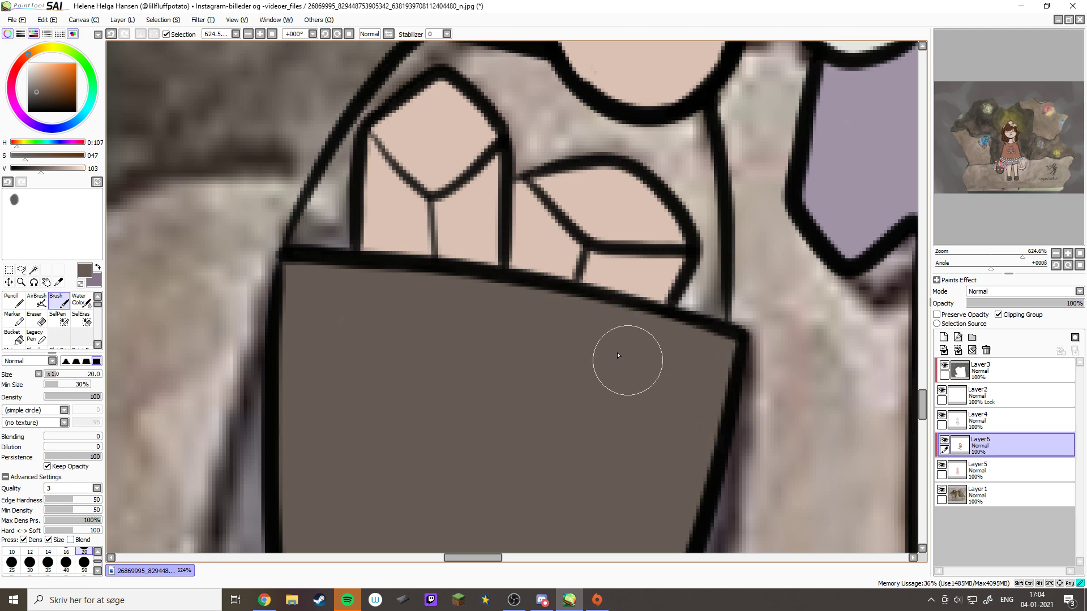
Erase the stray skin-coloured spot between the leg and the pickaxe blade on Layer5, then return to the brush on Layer6
mouse_move(813, 395)
mouse_down()
mouse_move(388, 301)
mouse_move(340, 306)
mouse_move(631, 406)
mouse_move(697, 410)
mouse_up()
click(982, 471)
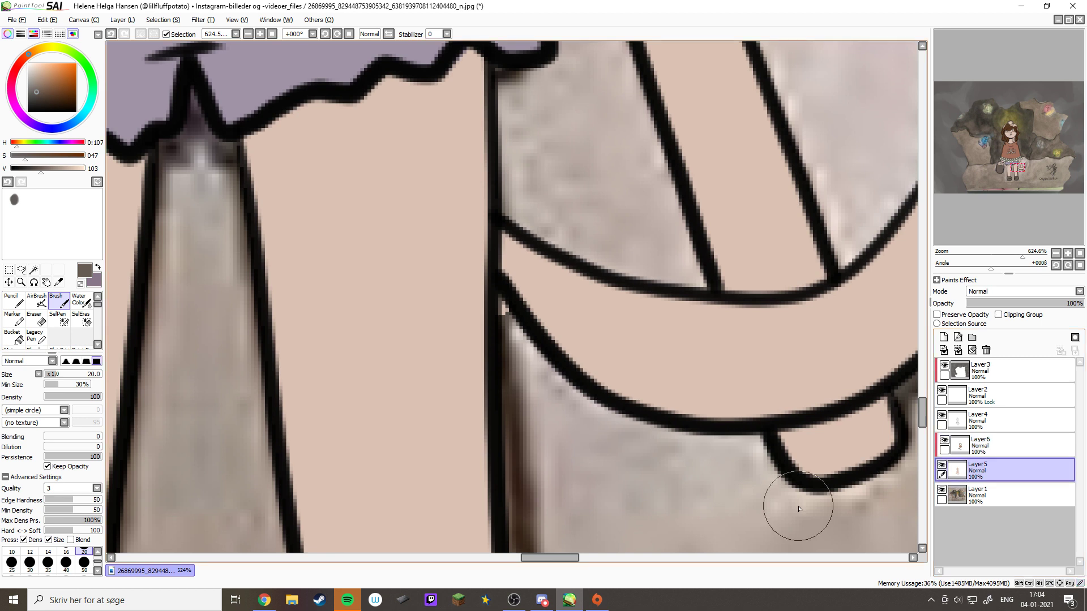
key(e)
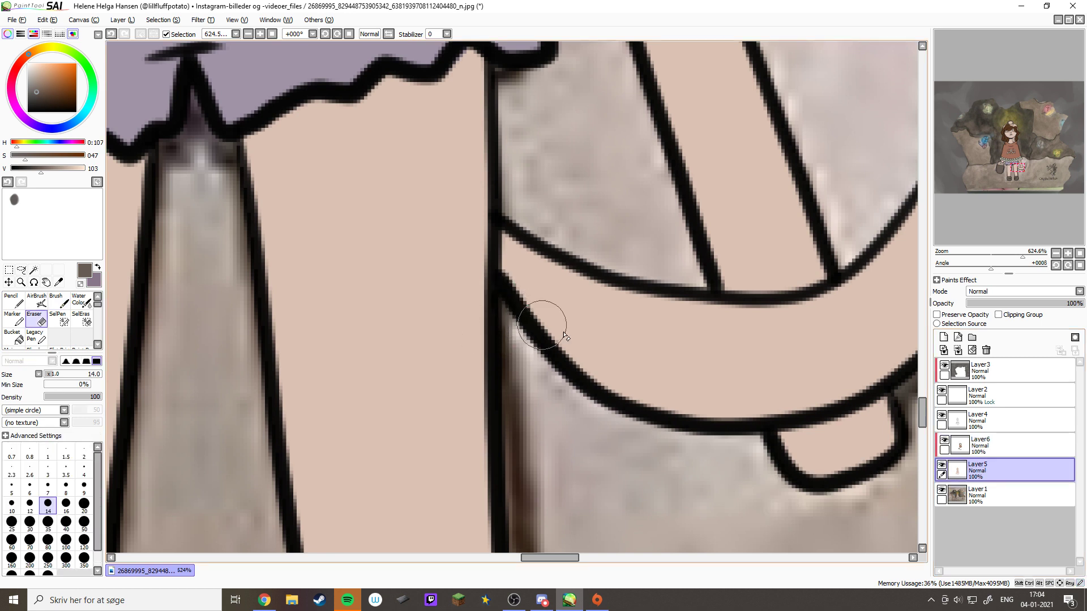
click(985, 450)
key(b)
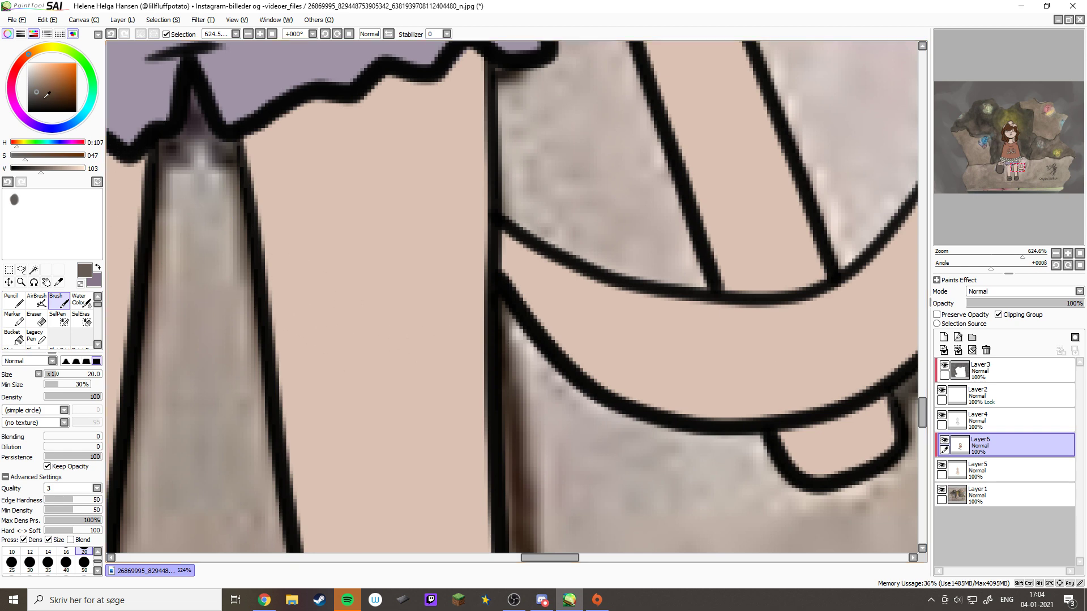
Fill the pickaxe handle and its end below the blade with dark brown
drag(659, 325, 511, 460)
drag(555, 221, 584, 408)
mouse_move(550, 318)
mouse_down()
mouse_move(494, 181)
mouse_move(502, 151)
mouse_move(526, 167)
mouse_move(563, 255)
mouse_move(568, 280)
mouse_move(515, 235)
mouse_move(532, 311)
mouse_move(587, 416)
mouse_move(568, 461)
mouse_move(643, 432)
mouse_move(667, 453)
mouse_move(616, 265)
mouse_move(650, 286)
mouse_move(600, 346)
mouse_move(610, 386)
mouse_move(657, 381)
mouse_move(661, 339)
mouse_up()
drag(625, 417, 593, 192)
mouse_move(624, 337)
mouse_down()
mouse_move(624, 322)
mouse_move(704, 300)
mouse_move(728, 334)
mouse_up()
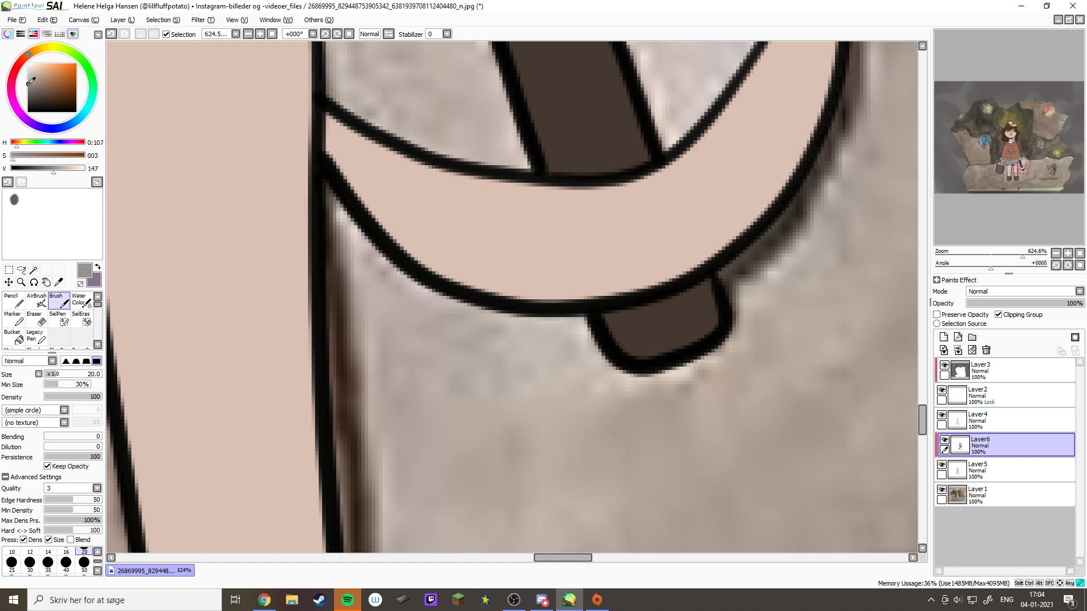
Choose a neutral medium grey and fill the curved pickaxe blade with it up to the tip
mouse_move(334, 170)
mouse_down()
mouse_move(339, 162)
mouse_move(376, 175)
mouse_move(356, 117)
mouse_move(430, 199)
mouse_move(468, 274)
mouse_move(492, 281)
mouse_move(631, 262)
mouse_move(529, 206)
mouse_move(696, 190)
mouse_move(651, 252)
mouse_move(720, 223)
mouse_move(712, 146)
mouse_move(762, 169)
mouse_move(735, 160)
mouse_move(735, 233)
mouse_up()
alt+click(698, 304)
alt+click(721, 238)
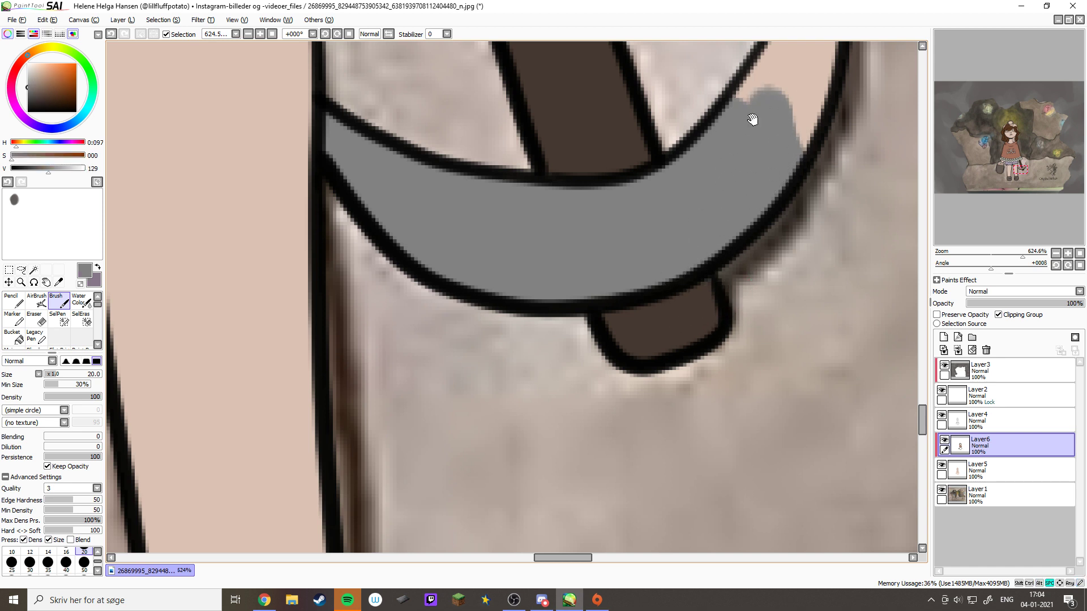
mouse_move(764, 102)
mouse_down()
mouse_move(668, 231)
mouse_move(647, 181)
mouse_move(722, 52)
mouse_up()
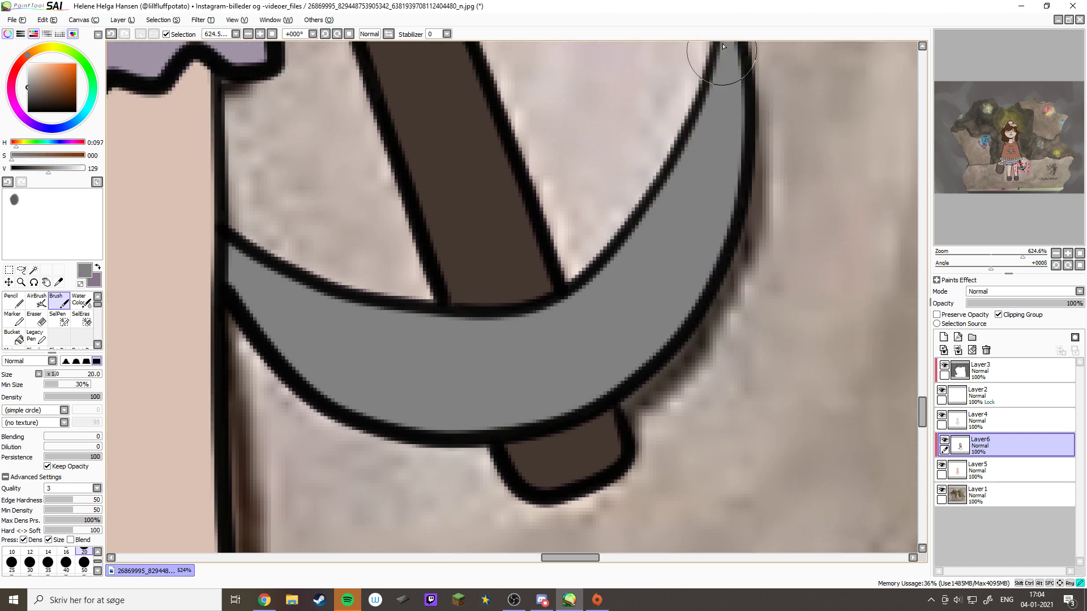
drag(704, 166, 689, 280)
drag(730, 195, 723, 150)
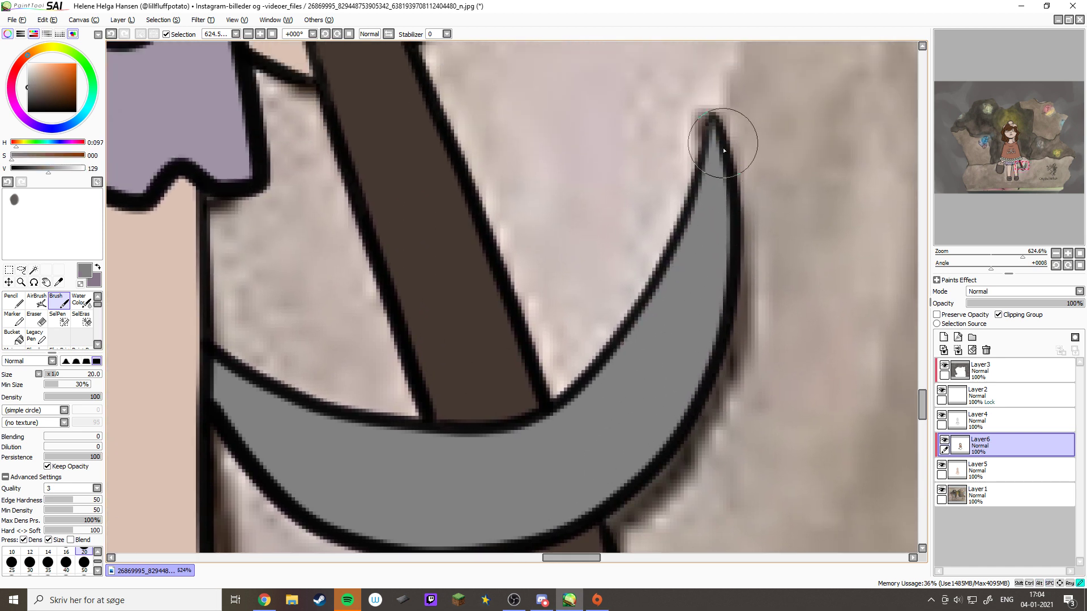
Sample the hem's muted green, shift it to a greyish teal, and fill the helmet's left side up to the lamp
click(1079, 254)
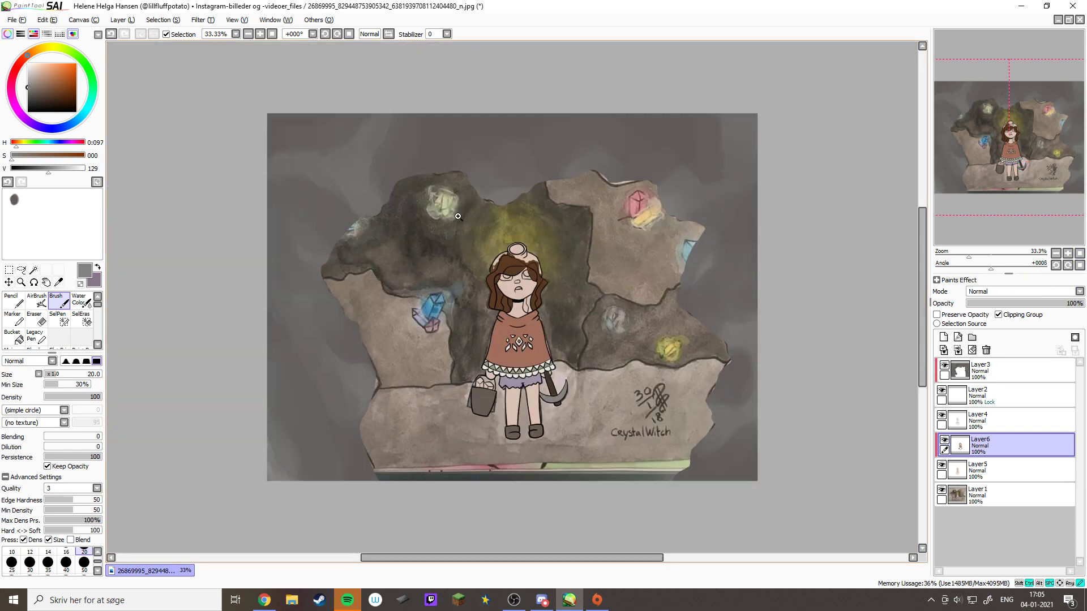
drag(458, 216, 576, 306)
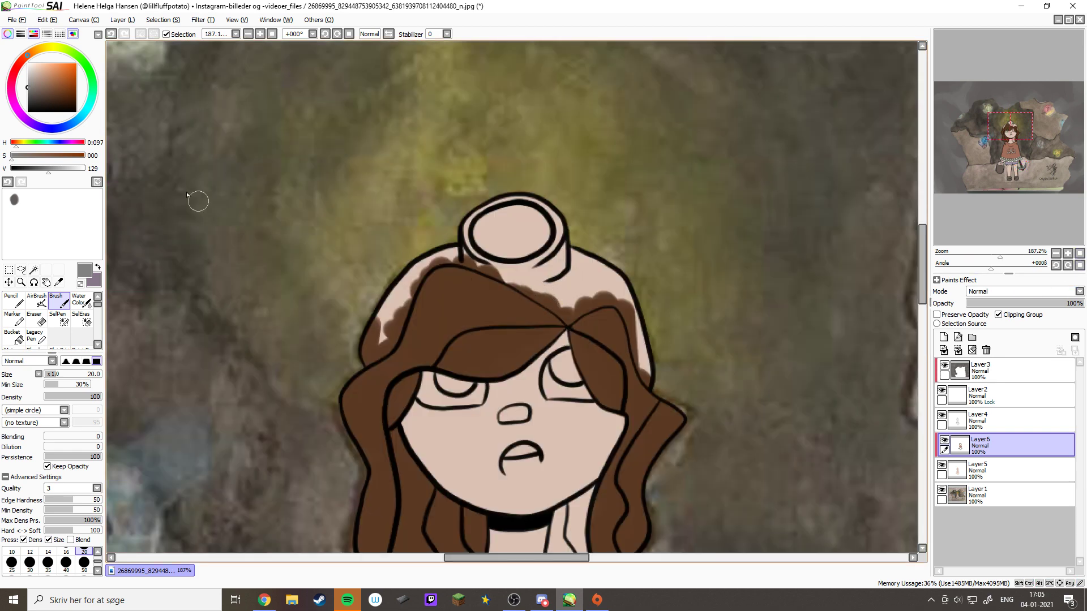
drag(415, 413, 369, 42)
drag(395, 434, 436, 352)
alt+click(449, 457)
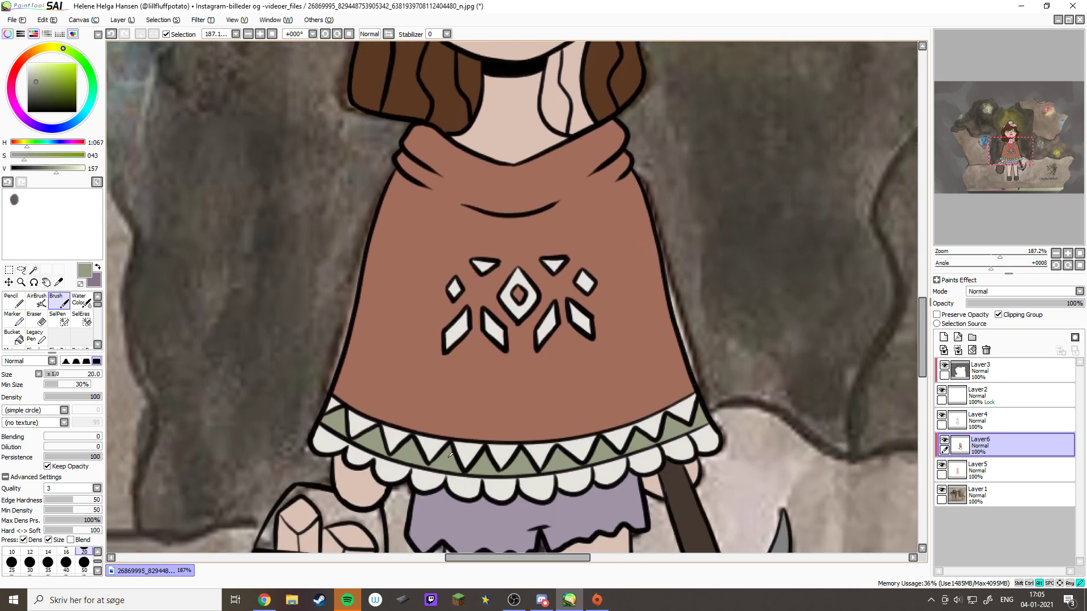
drag(475, 133, 494, 432)
drag(363, 227, 354, 251)
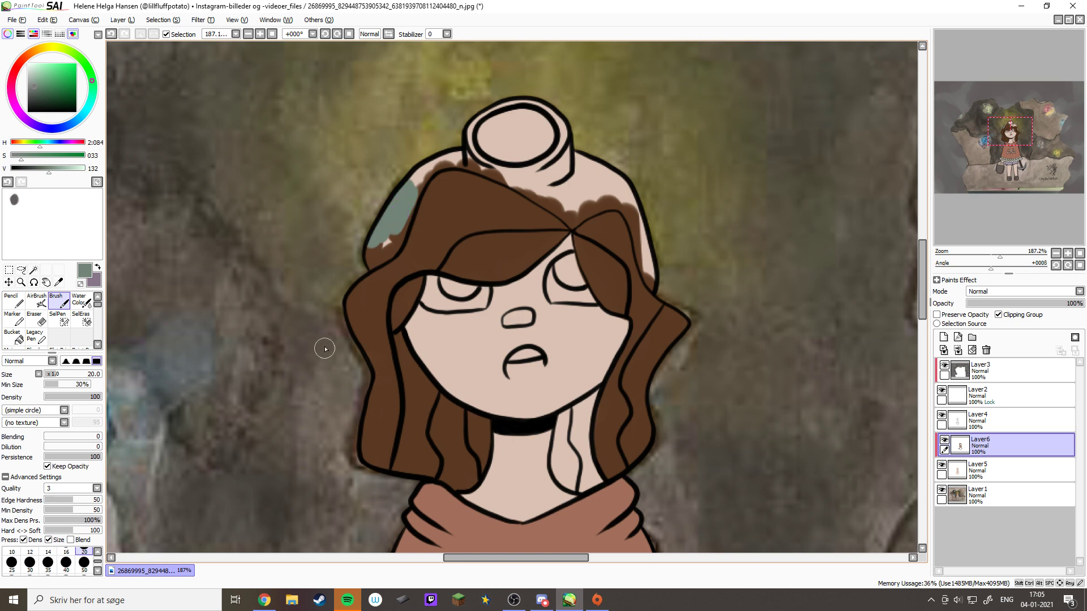
drag(312, 109, 670, 312)
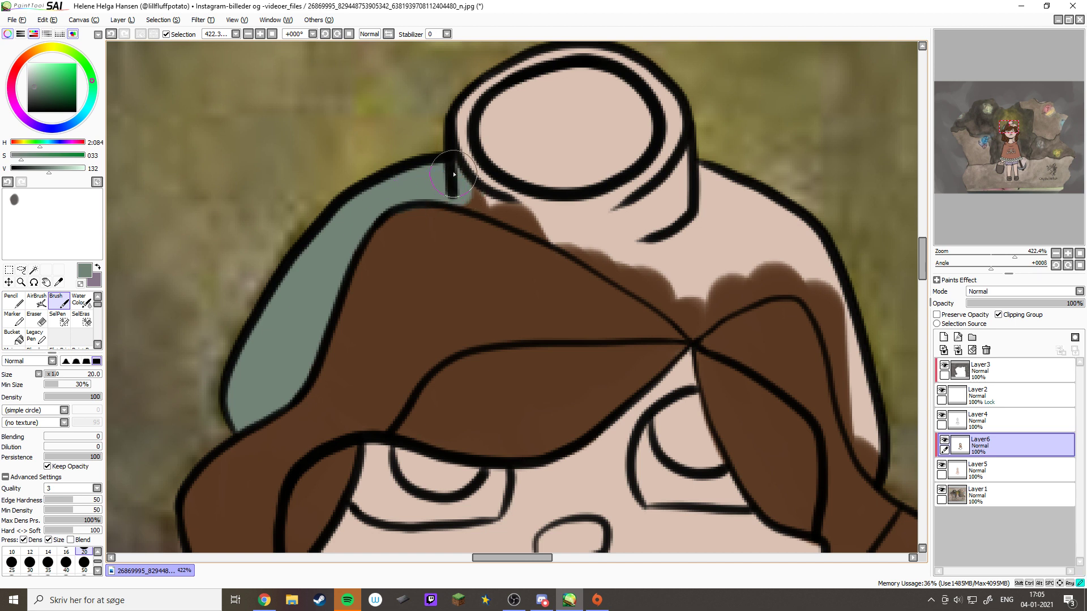
Paint the greyish teal along the hair's upper edge from the lamp to the parting, touching up the hair with its brown
drag(530, 220, 605, 263)
alt+click(569, 294)
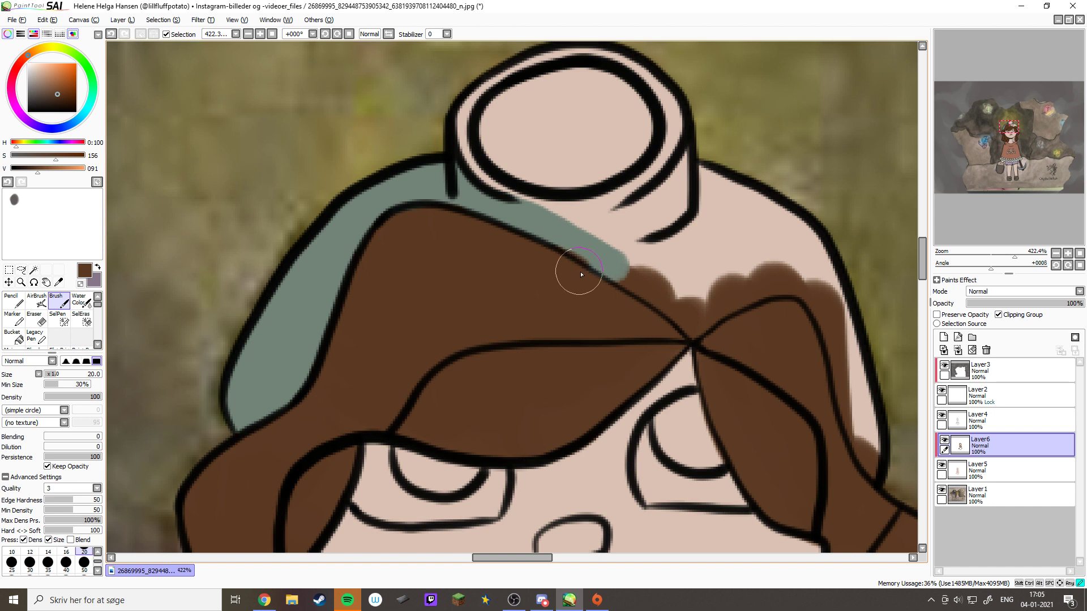
alt+click(609, 249)
alt+click(528, 216)
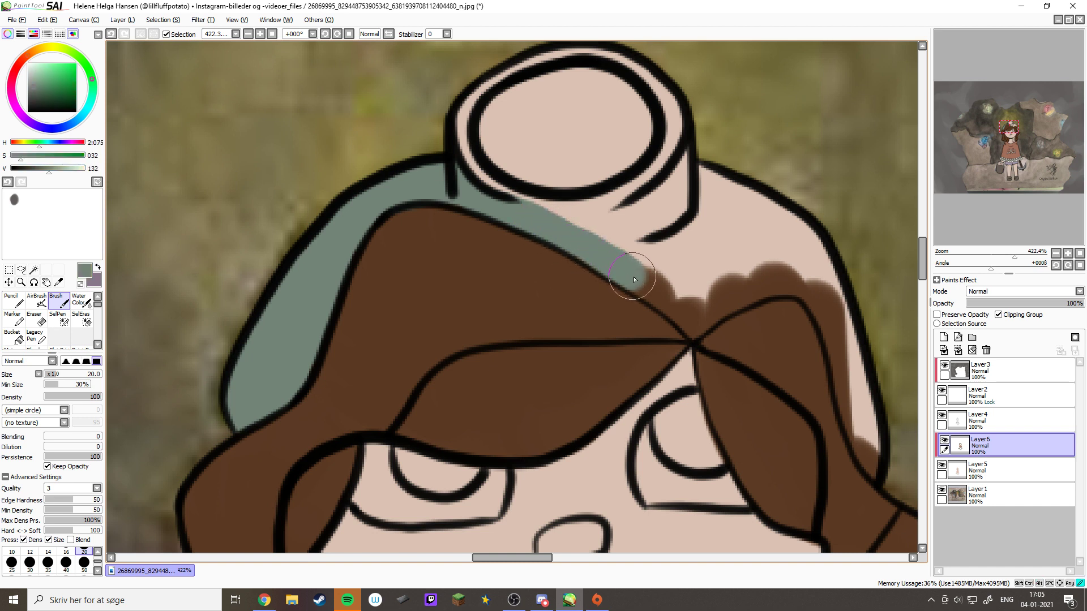
drag(635, 279, 670, 299)
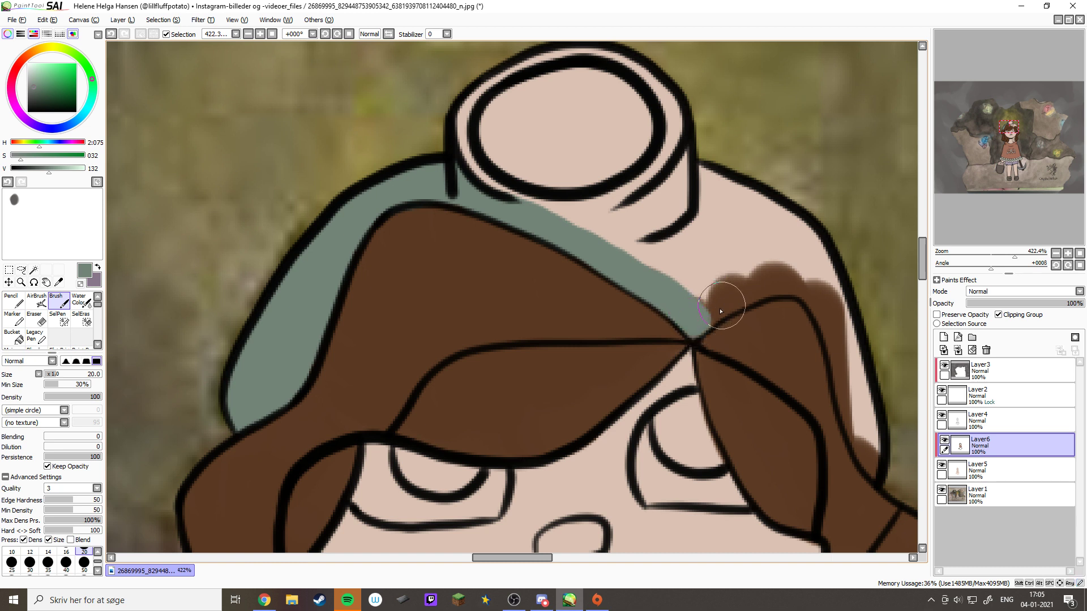
Fill the helmet's right side and the area below the lamp with greyish teal, covering the brown hair overspill
mouse_move(730, 303)
mouse_down()
mouse_move(765, 288)
mouse_move(809, 297)
mouse_move(757, 321)
mouse_move(576, 270)
mouse_move(617, 250)
mouse_move(657, 389)
mouse_move(687, 416)
mouse_up()
alt+click(579, 264)
alt+click(600, 247)
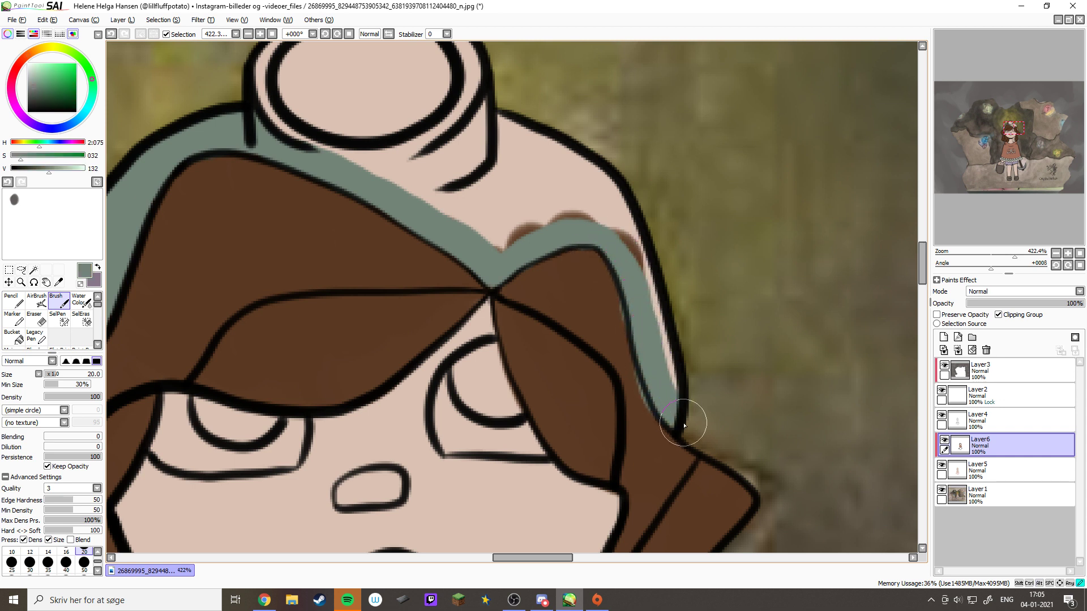
alt+click(596, 283)
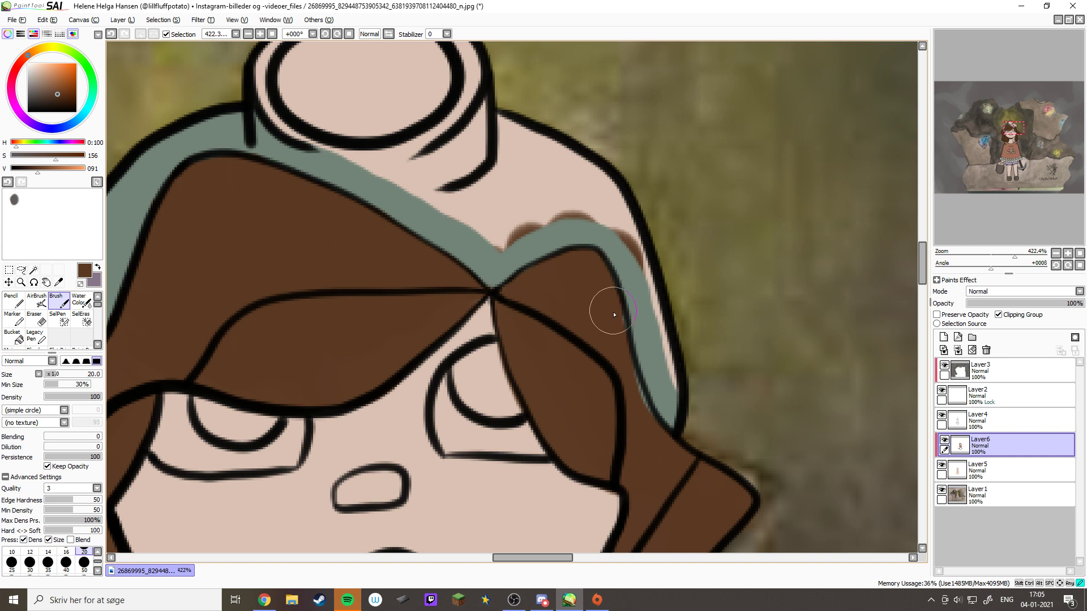
alt+click(642, 403)
mouse_move(645, 405)
mouse_down()
mouse_move(672, 413)
mouse_move(636, 237)
mouse_move(560, 164)
mouse_move(512, 220)
mouse_move(526, 170)
mouse_move(396, 173)
mouse_move(485, 180)
mouse_move(461, 164)
mouse_up()
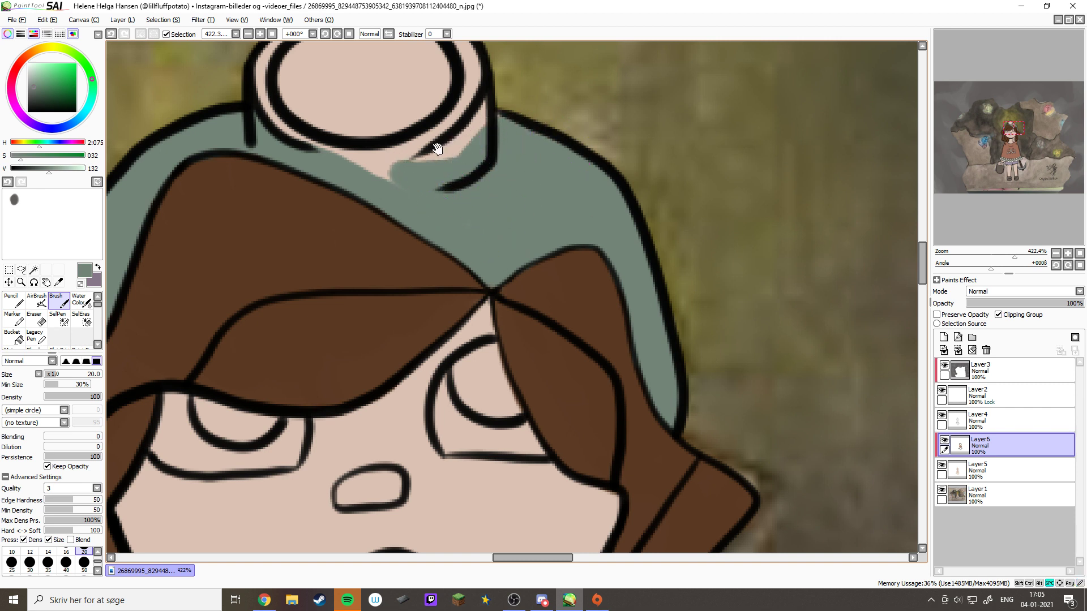
Fill the helmet lamp's base and the ring around its lens with greyish teal
mouse_move(422, 194)
mouse_down()
mouse_move(512, 315)
mouse_move(476, 298)
mouse_move(534, 290)
mouse_move(494, 303)
mouse_move(556, 257)
mouse_move(546, 251)
mouse_move(459, 281)
mouse_up()
drag(568, 216, 561, 215)
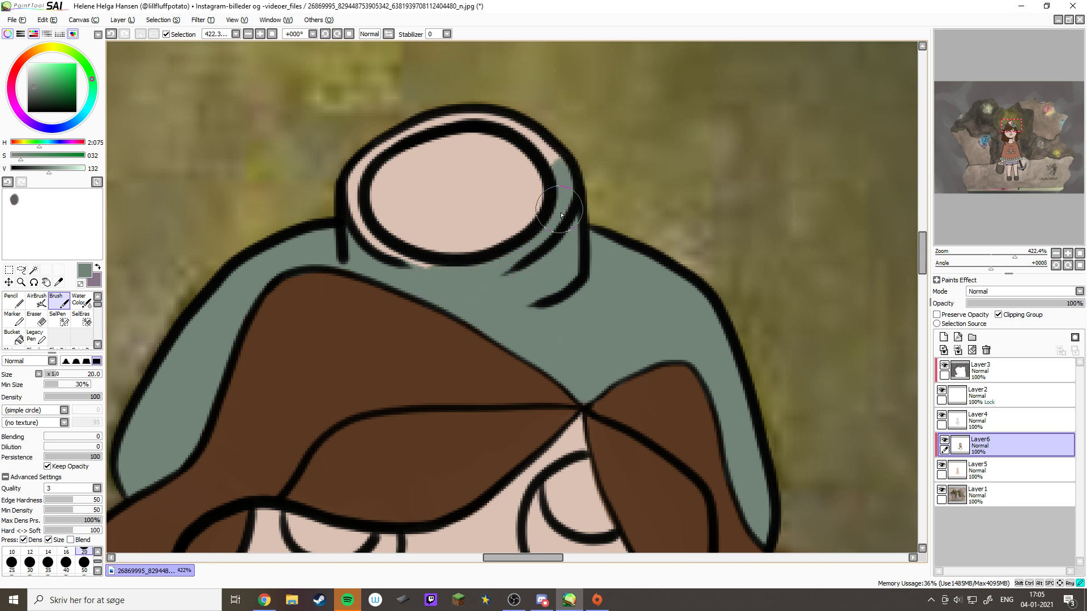
mouse_move(547, 144)
mouse_down()
mouse_move(514, 117)
mouse_move(471, 111)
mouse_move(430, 113)
mouse_move(393, 136)
mouse_up()
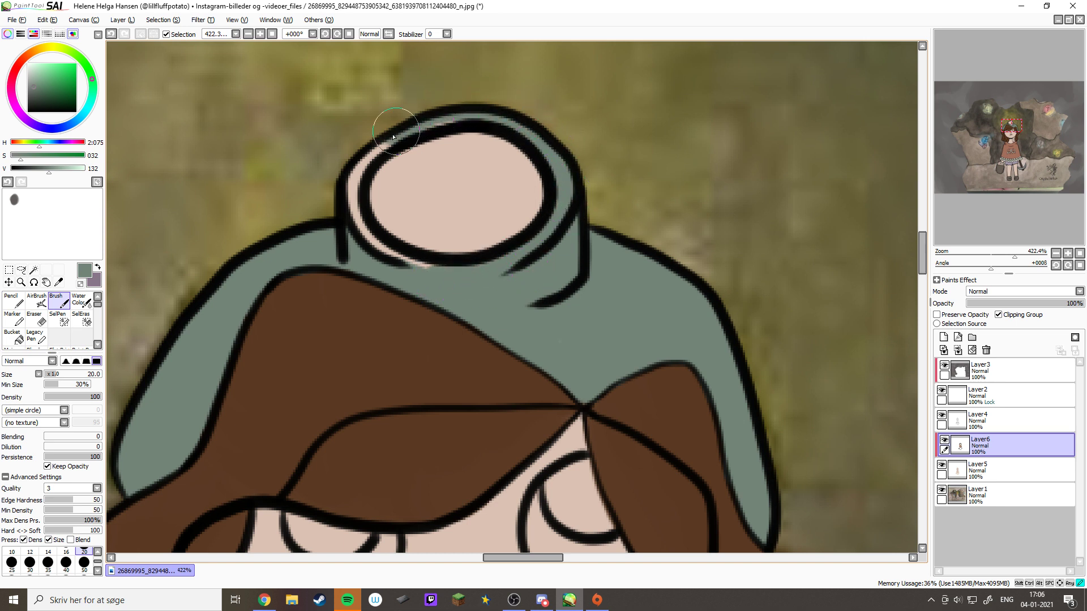
mouse_move(455, 113)
mouse_down()
mouse_move(374, 148)
mouse_move(350, 193)
mouse_move(378, 250)
mouse_up()
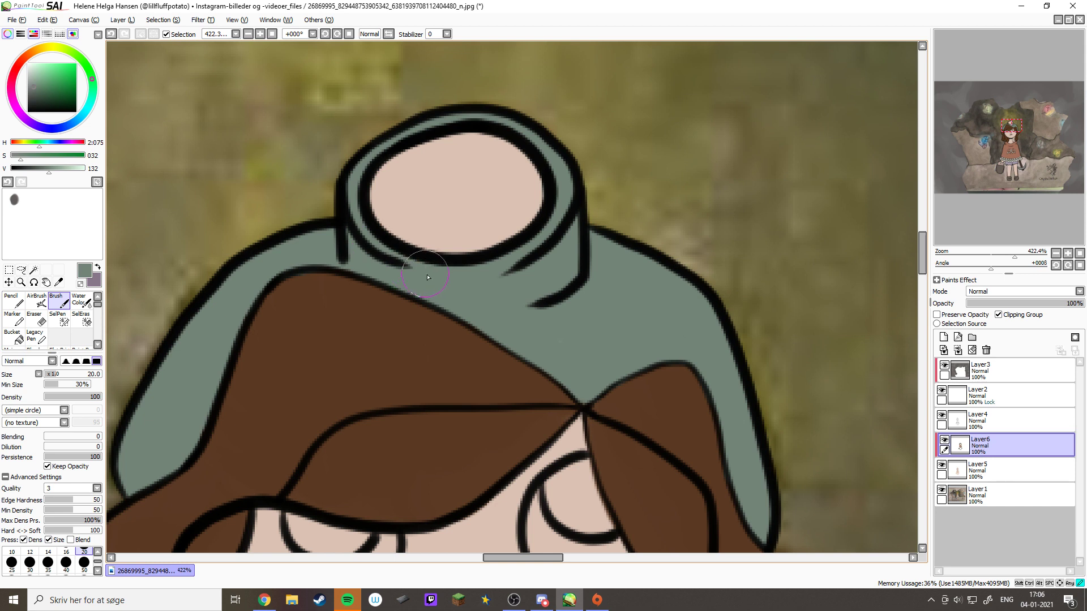
Choose a pale yellow and fill the round lens of the helmet lamp with it
click(53, 47)
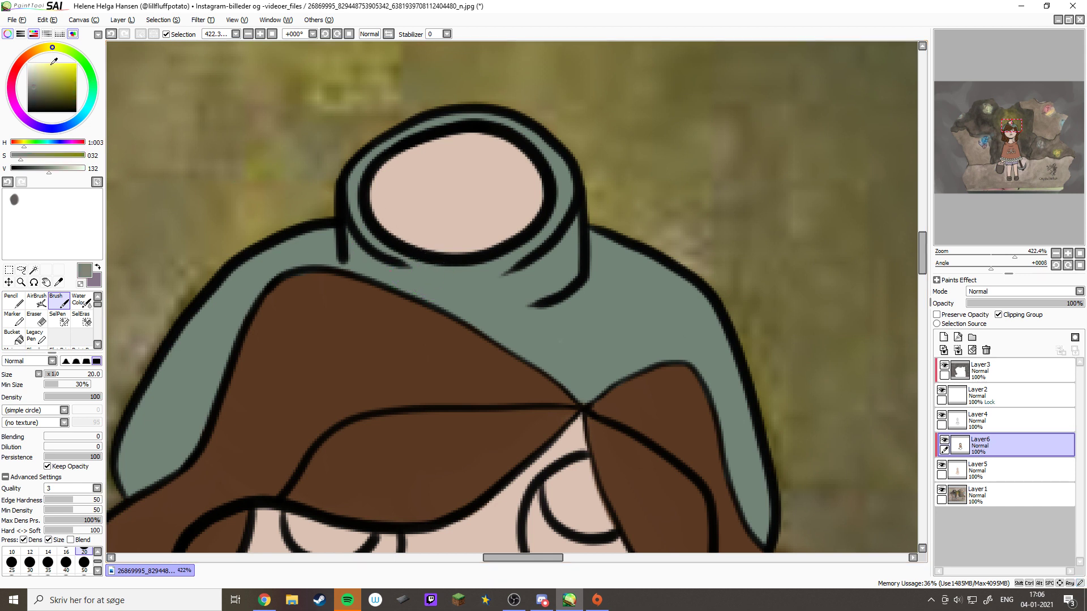
drag(50, 64, 49, 67)
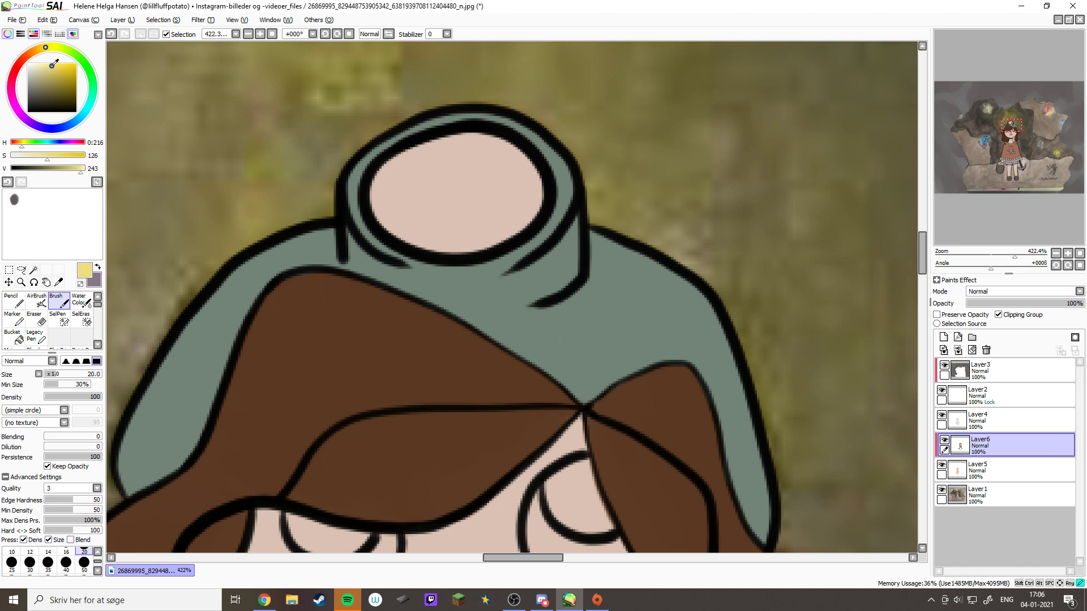
mouse_move(440, 137)
mouse_down()
mouse_move(420, 186)
mouse_move(411, 160)
mouse_move(396, 169)
mouse_move(426, 235)
mouse_move(518, 178)
mouse_move(504, 160)
mouse_move(452, 154)
mouse_up()
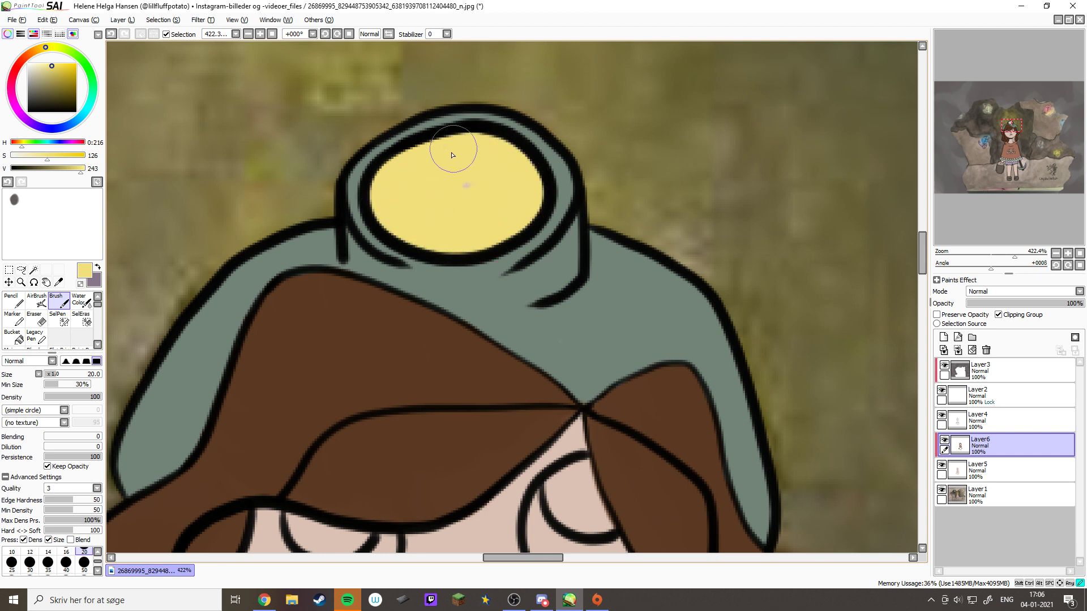
click(1079, 265)
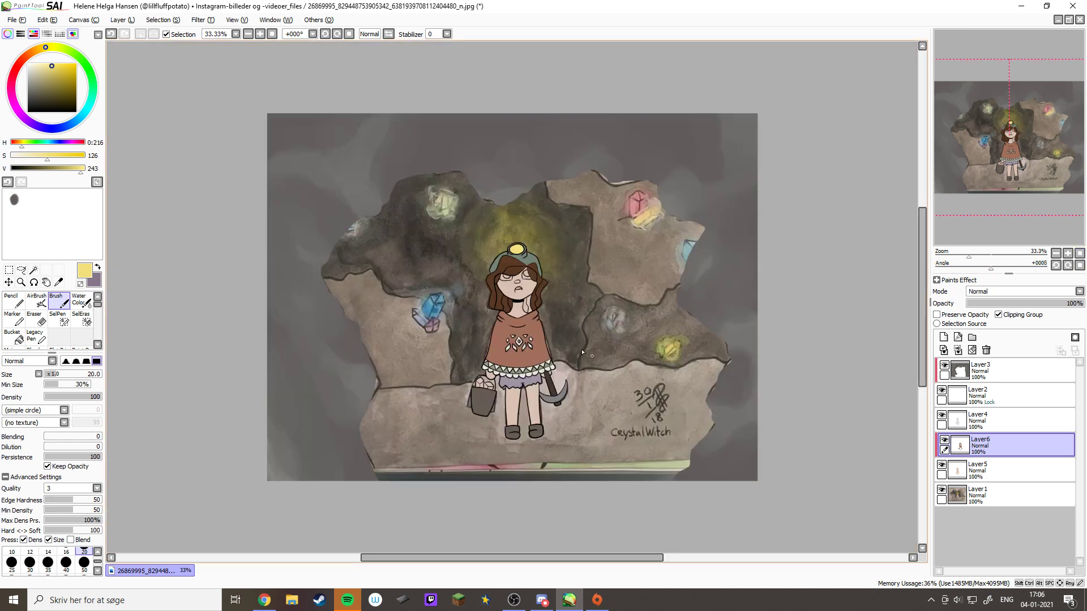
Choose a medium muted green and fill the irises of both eyes with it
drag(452, 230, 586, 319)
drag(360, 212, 589, 372)
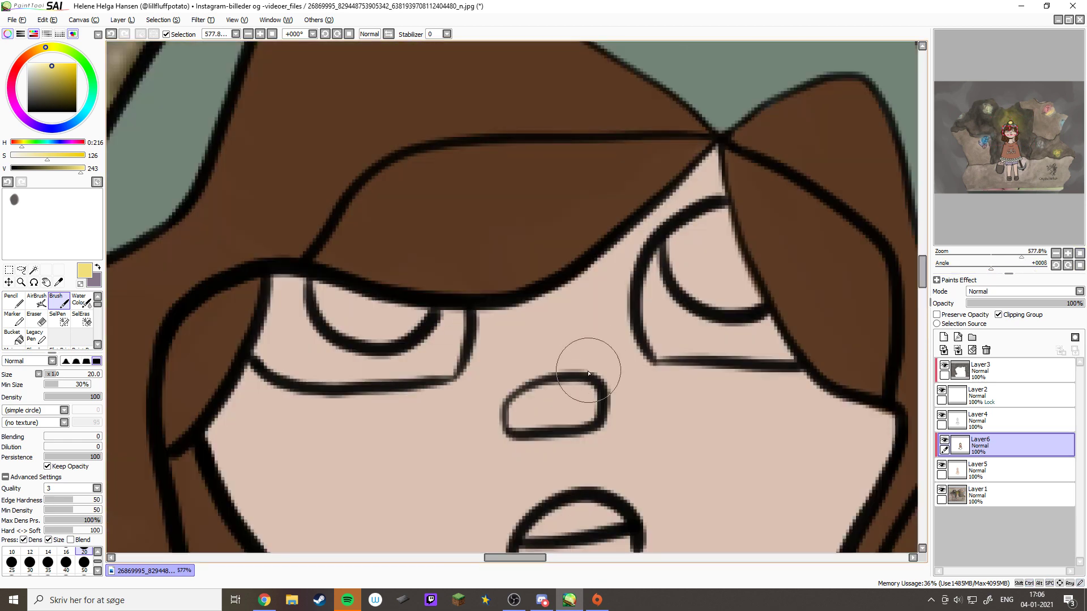
click(82, 60)
click(50, 77)
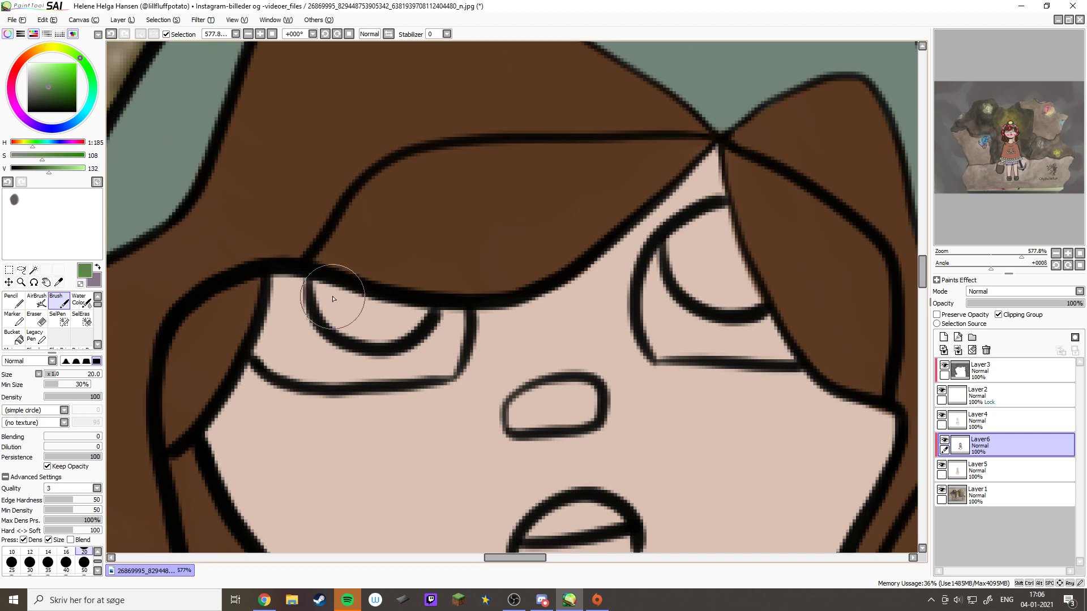
mouse_move(319, 291)
mouse_down()
mouse_move(349, 321)
mouse_move(381, 328)
mouse_move(342, 301)
mouse_move(415, 322)
mouse_up()
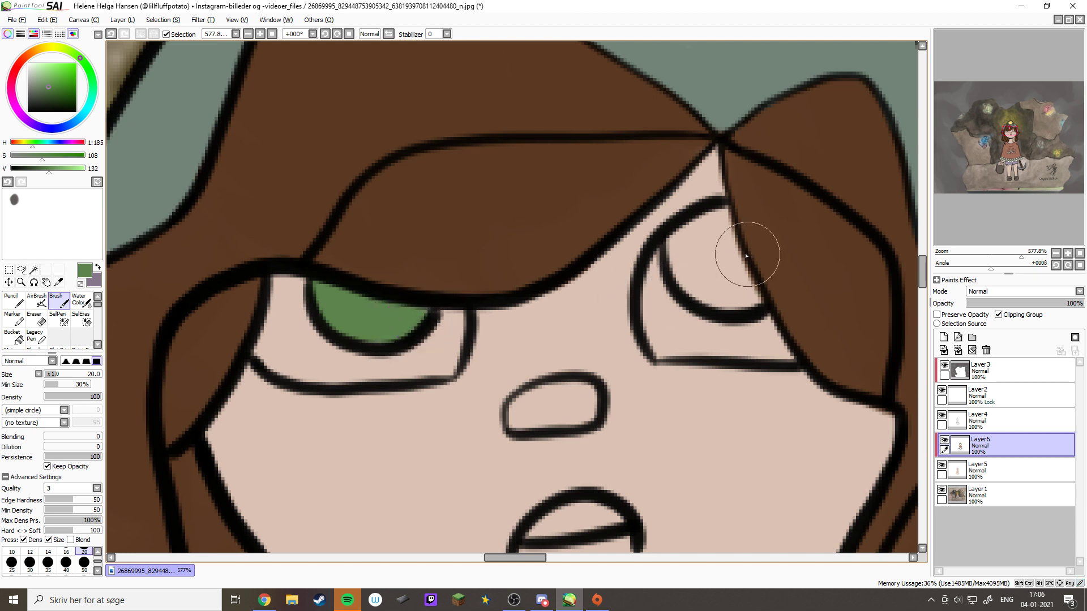
mouse_move(718, 220)
mouse_down()
mouse_move(687, 265)
mouse_move(683, 246)
mouse_move(721, 225)
mouse_move(693, 274)
mouse_move(743, 304)
mouse_move(726, 261)
mouse_up()
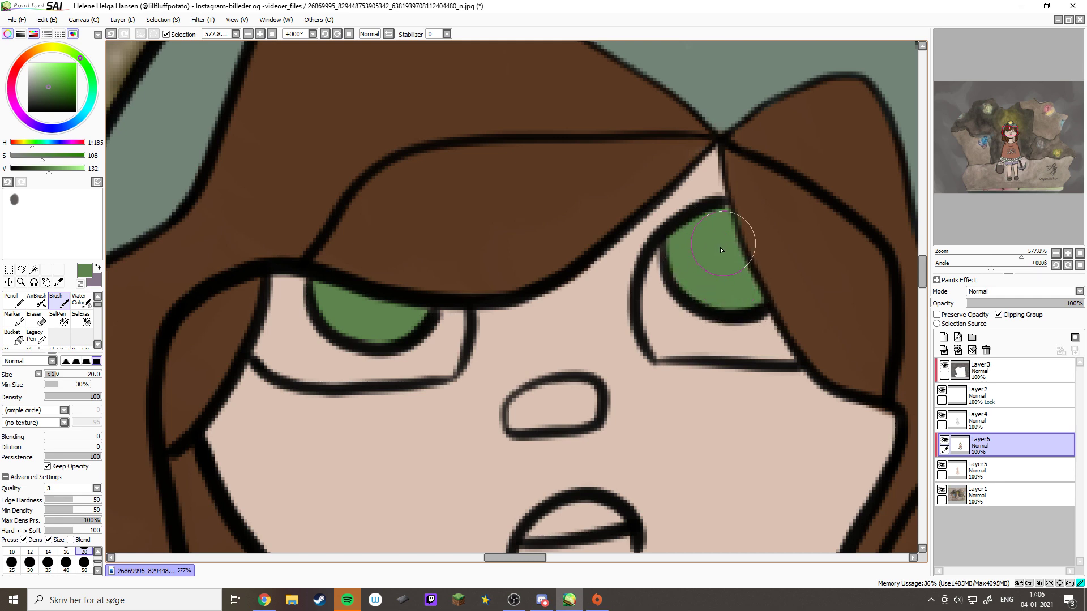
Sample the off-white of the poncho's chest pattern, shift it to a warm cream, and fill the whites of both eyes
scroll(721, 250, down, 10)
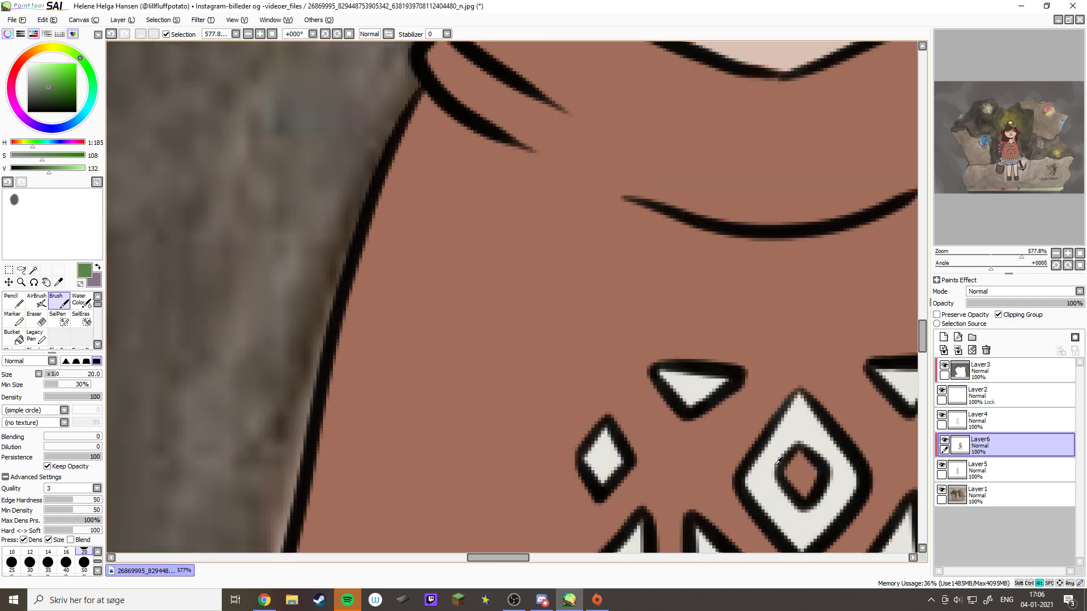
alt+click(759, 459)
key(space)
mouse_move(728, 160)
mouse_down()
mouse_move(635, 356)
mouse_move(566, 412)
mouse_move(516, 570)
mouse_up()
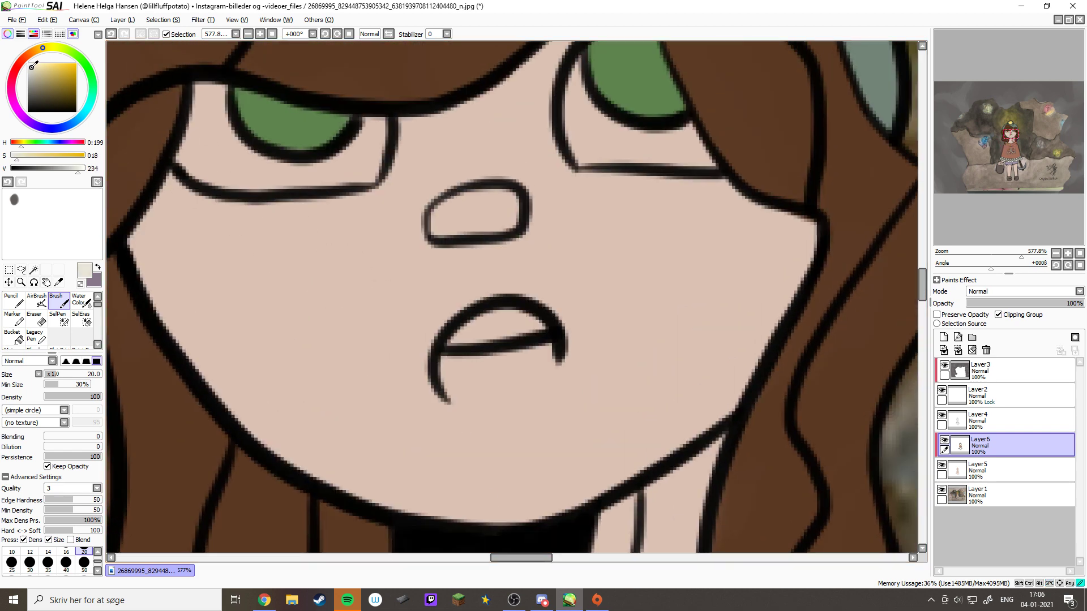
key(space)
drag(293, 231, 433, 318)
mouse_move(350, 205)
mouse_down()
mouse_move(333, 243)
mouse_move(370, 265)
mouse_move(368, 228)
mouse_move(406, 272)
mouse_move(394, 260)
mouse_move(428, 270)
mouse_move(422, 262)
mouse_move(493, 256)
mouse_move(513, 220)
mouse_up()
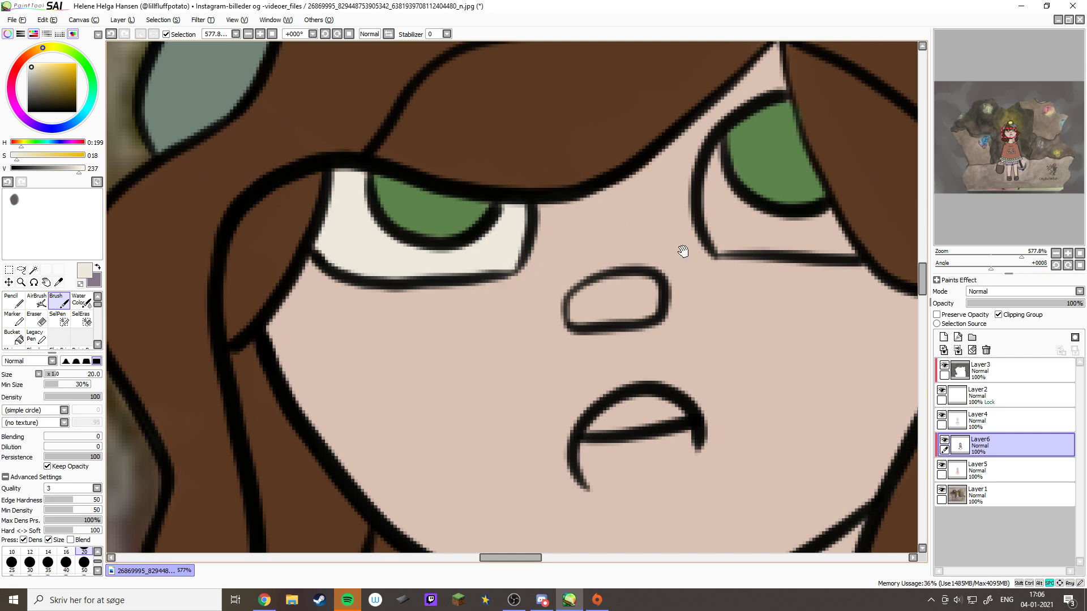
key(space)
mouse_move(768, 169)
mouse_down()
mouse_move(591, 241)
mouse_move(628, 270)
mouse_move(706, 275)
mouse_move(713, 294)
mouse_up()
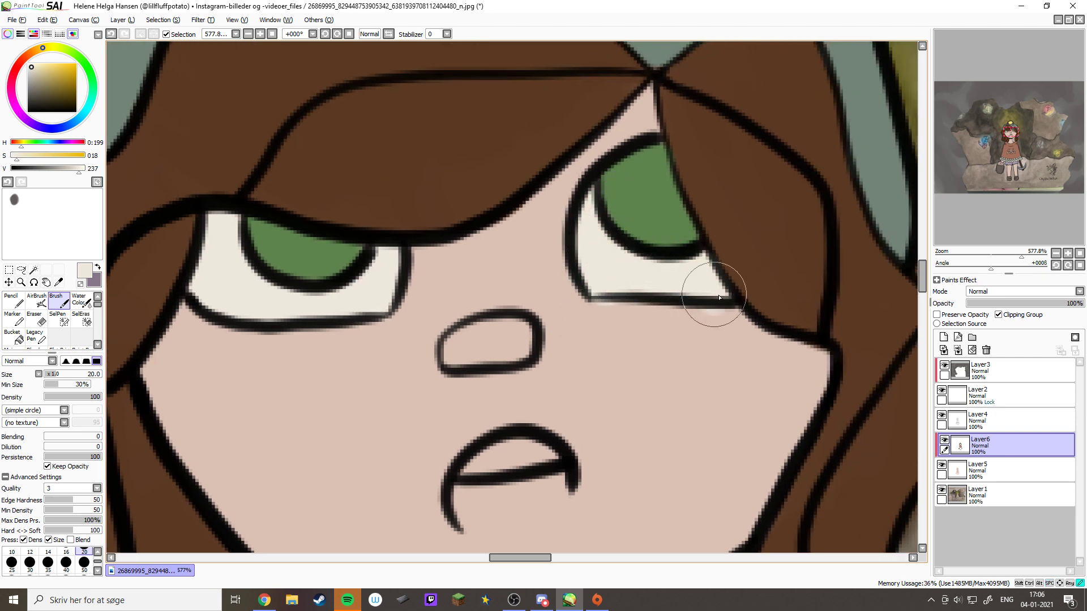
Recolour the left triangle, small diamond and two slanted shapes of the poncho's chest pattern with the warm cream
key(space)
drag(602, 475, 631, 103)
drag(553, 354, 591, 85)
drag(512, 500, 582, 99)
drag(495, 404, 497, 216)
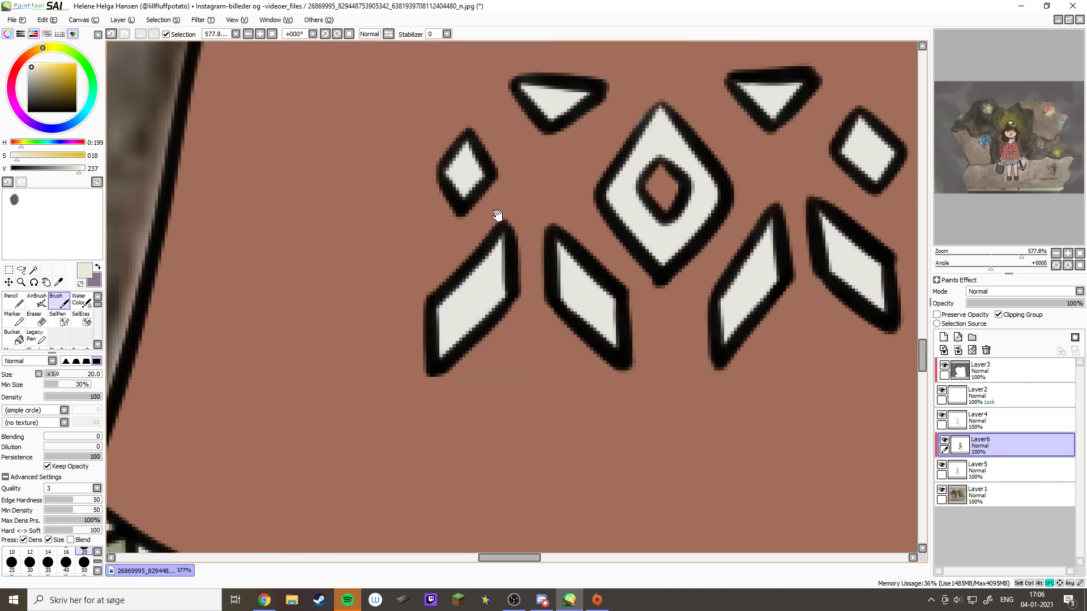
drag(490, 277, 495, 259)
drag(570, 276, 568, 266)
mouse_move(562, 108)
mouse_down()
mouse_move(647, 139)
mouse_move(595, 117)
mouse_up()
alt+click(593, 143)
alt+click(567, 103)
Recolour the chest pattern's central diamond and right-hand shapes with cream, restoring the terracotta in the diamond's centre
mouse_move(662, 122)
mouse_down()
mouse_move(624, 186)
mouse_move(651, 232)
mouse_move(688, 225)
mouse_up()
alt+click(657, 181)
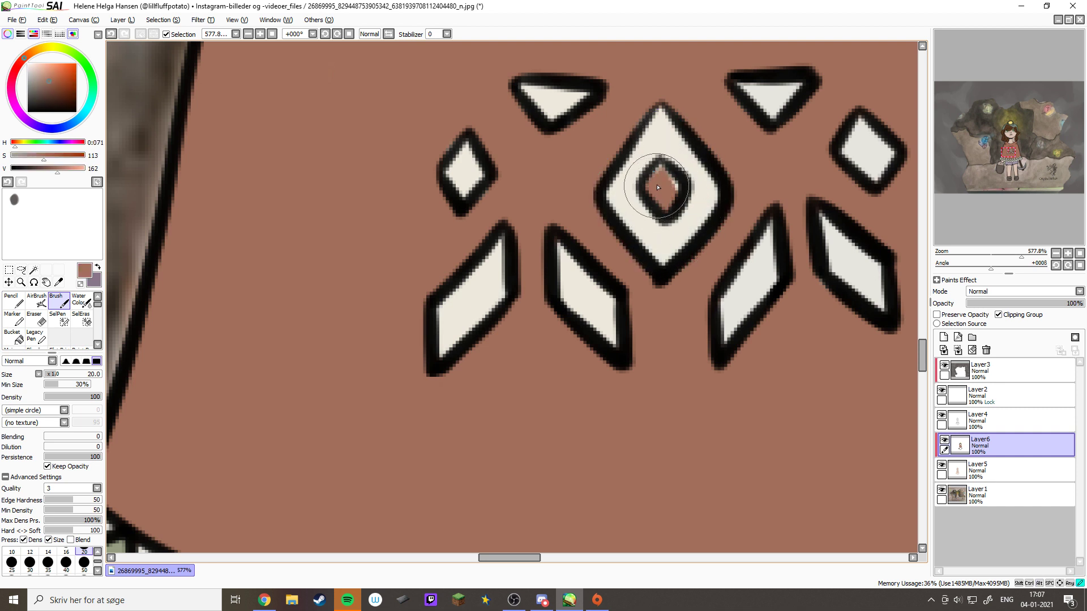
alt+click(708, 198)
drag(766, 253, 731, 323)
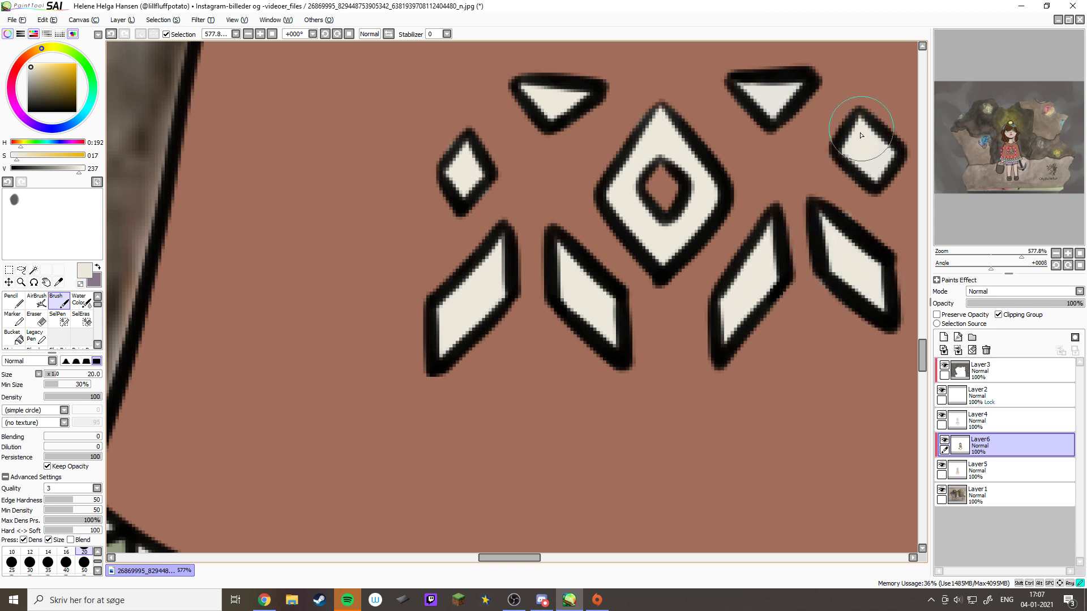
drag(761, 91, 757, 93)
alt+click(781, 55)
alt+click(771, 94)
Recolour the white triangles of the poncho's hem band with cream, from the left edge to the middle
drag(560, 494, 626, 131)
mouse_move(344, 209)
mouse_down()
mouse_move(534, 250)
mouse_move(340, 209)
mouse_move(372, 217)
mouse_move(402, 254)
mouse_move(411, 292)
mouse_move(442, 276)
mouse_up()
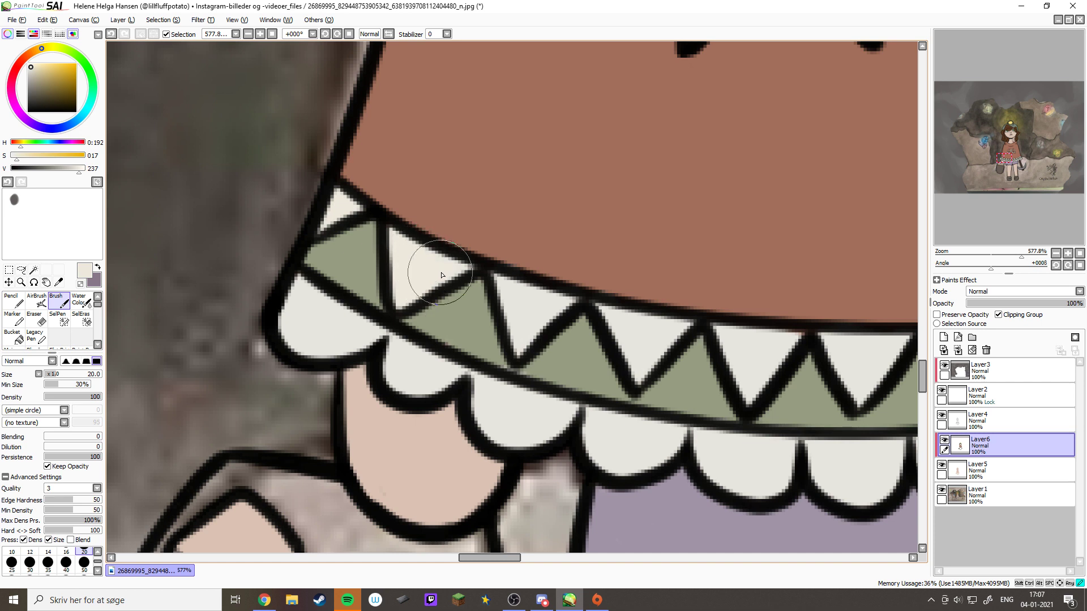
mouse_move(511, 304)
mouse_down()
mouse_move(520, 329)
mouse_move(530, 297)
mouse_move(618, 323)
mouse_up()
drag(635, 361, 673, 333)
mouse_move(708, 373)
mouse_down()
mouse_move(483, 307)
mouse_move(410, 315)
mouse_move(391, 303)
mouse_up()
mouse_move(403, 262)
mouse_down()
mouse_move(426, 297)
mouse_move(460, 272)
mouse_move(403, 264)
mouse_up()
mouse_move(526, 286)
mouse_down()
mouse_move(553, 287)
mouse_move(539, 276)
mouse_up()
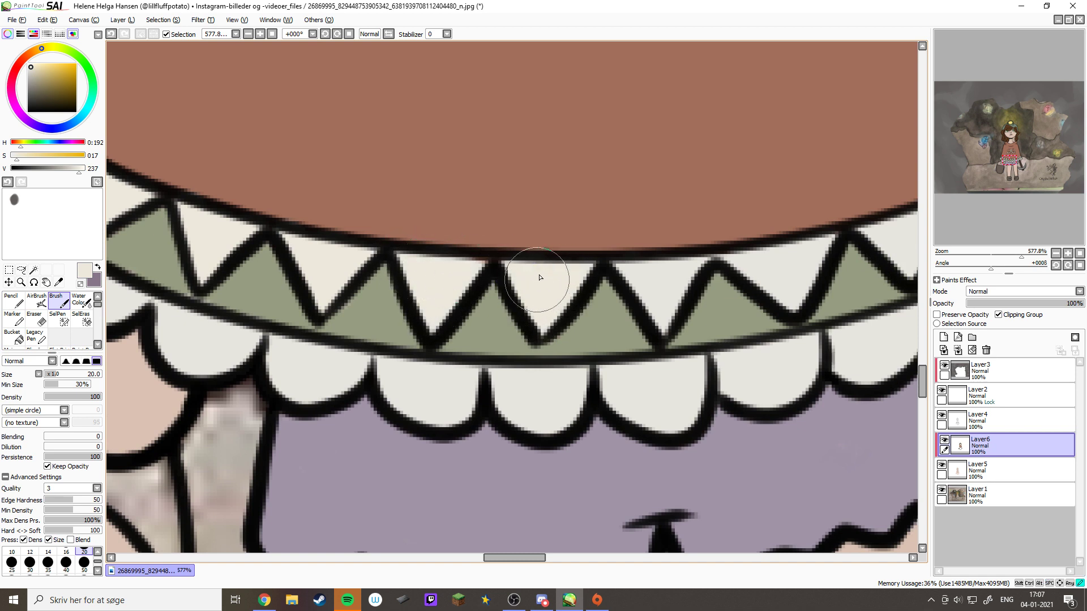
Recolour the hem band's remaining triangles with cream up to the right edge, touching up the poncho's border with its terracotta
mouse_move(657, 305)
mouse_down()
mouse_move(662, 280)
mouse_move(761, 270)
mouse_move(767, 286)
mouse_move(805, 269)
mouse_move(764, 263)
mouse_move(485, 366)
mouse_up()
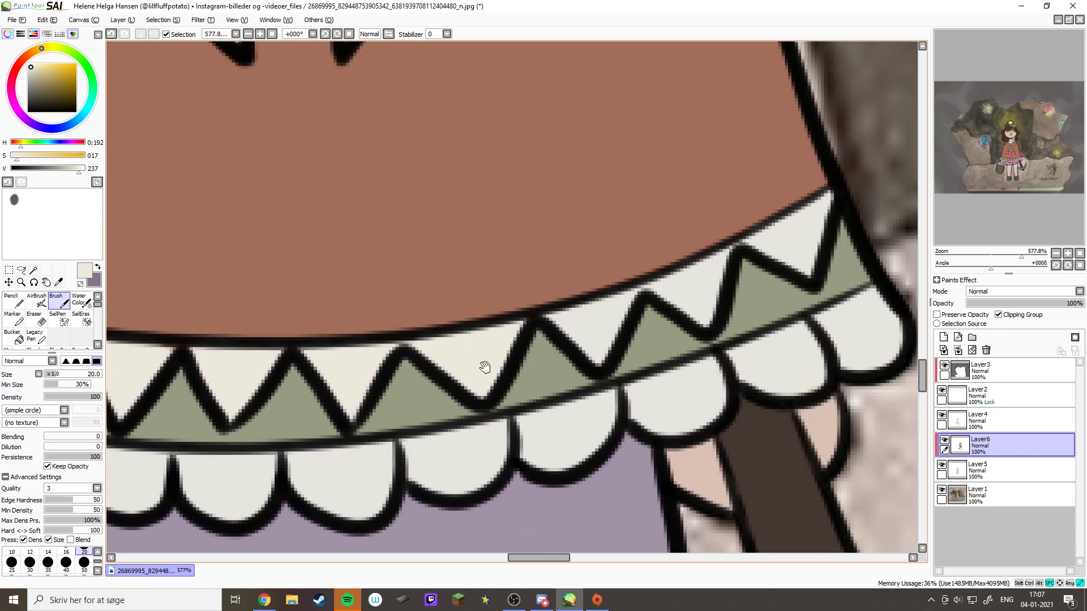
mouse_move(559, 334)
mouse_down()
mouse_move(559, 317)
mouse_move(603, 328)
mouse_move(599, 303)
mouse_move(755, 264)
mouse_up()
alt+click(688, 241)
drag(688, 242, 701, 242)
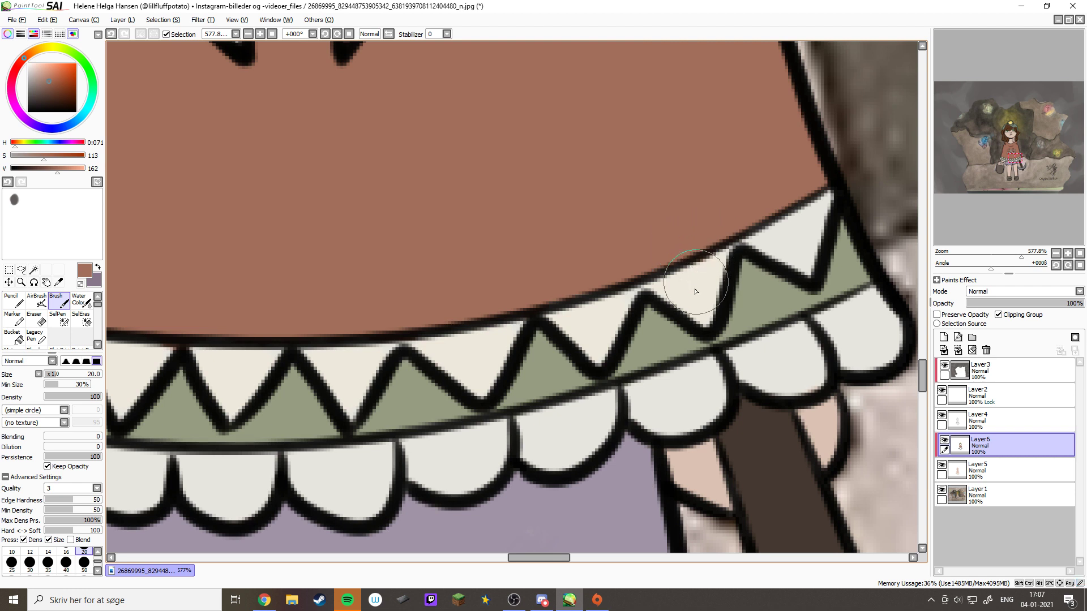
alt+click(696, 290)
mouse_move(766, 247)
mouse_down()
mouse_move(804, 251)
mouse_move(816, 219)
mouse_move(775, 240)
mouse_move(855, 330)
mouse_up()
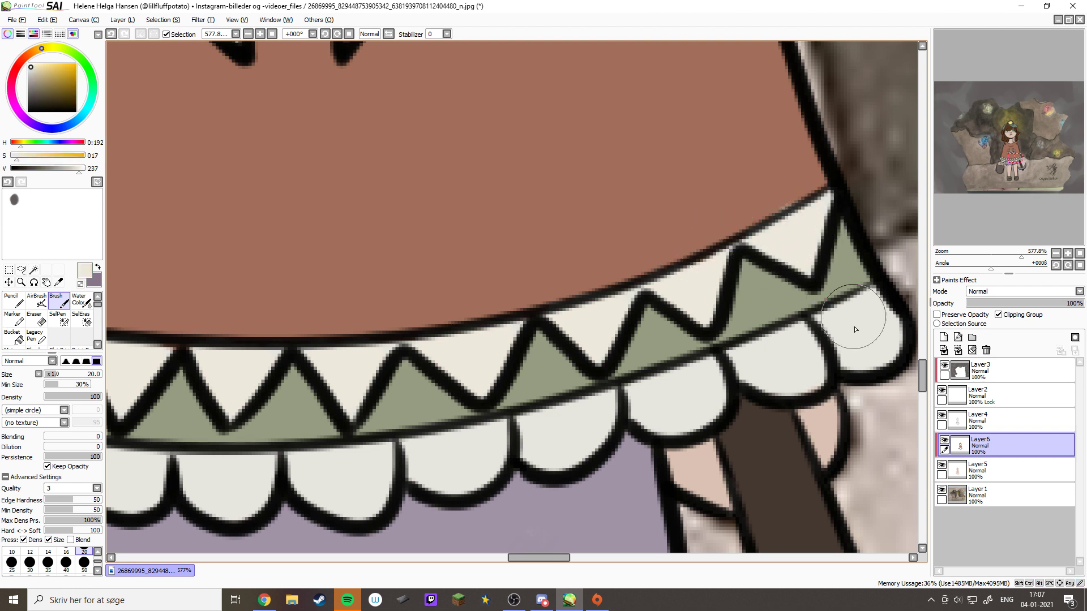
alt+click(768, 186)
drag(767, 196, 786, 199)
alt+click(808, 246)
Recolour the scallops along the poncho's lower edge with cream from right to left, restoring the green band where overpainted
drag(849, 336, 841, 330)
drag(588, 420, 598, 366)
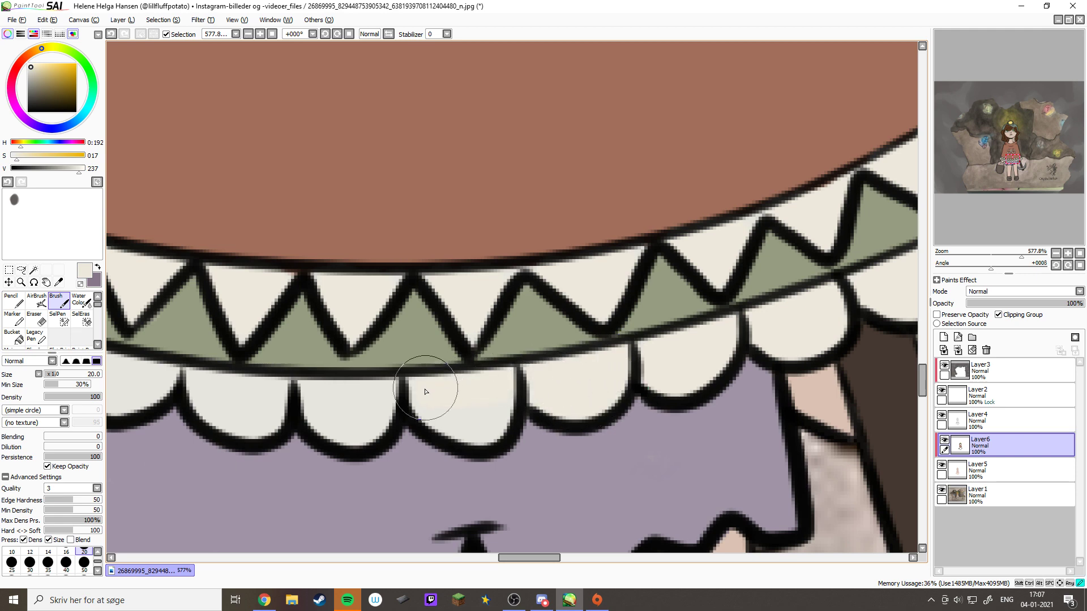
mouse_move(425, 389)
mouse_down()
mouse_move(492, 408)
mouse_move(691, 388)
mouse_move(586, 378)
mouse_up()
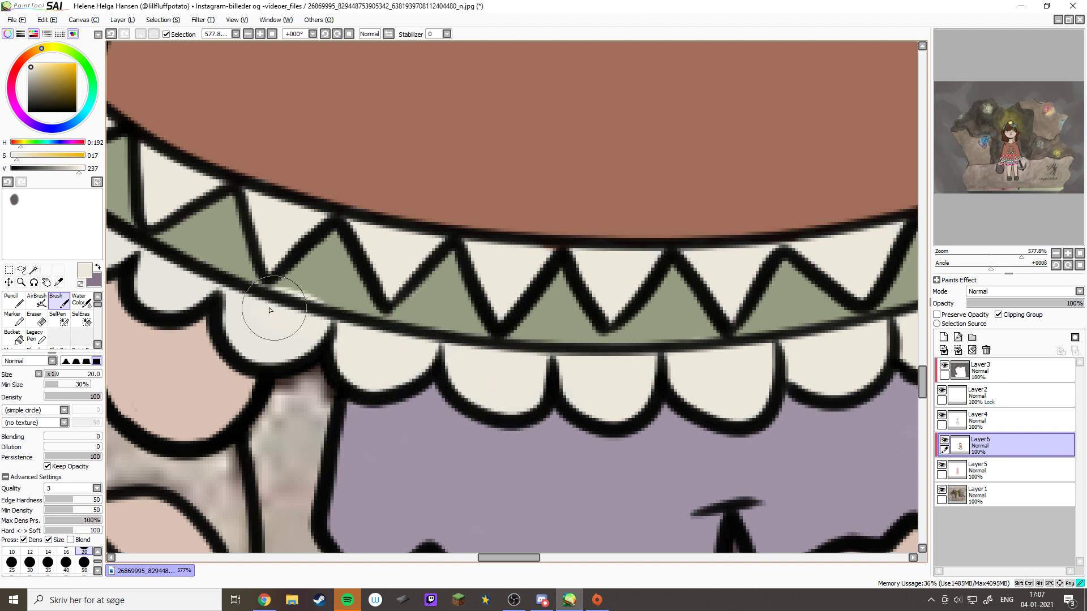
alt+click(314, 263)
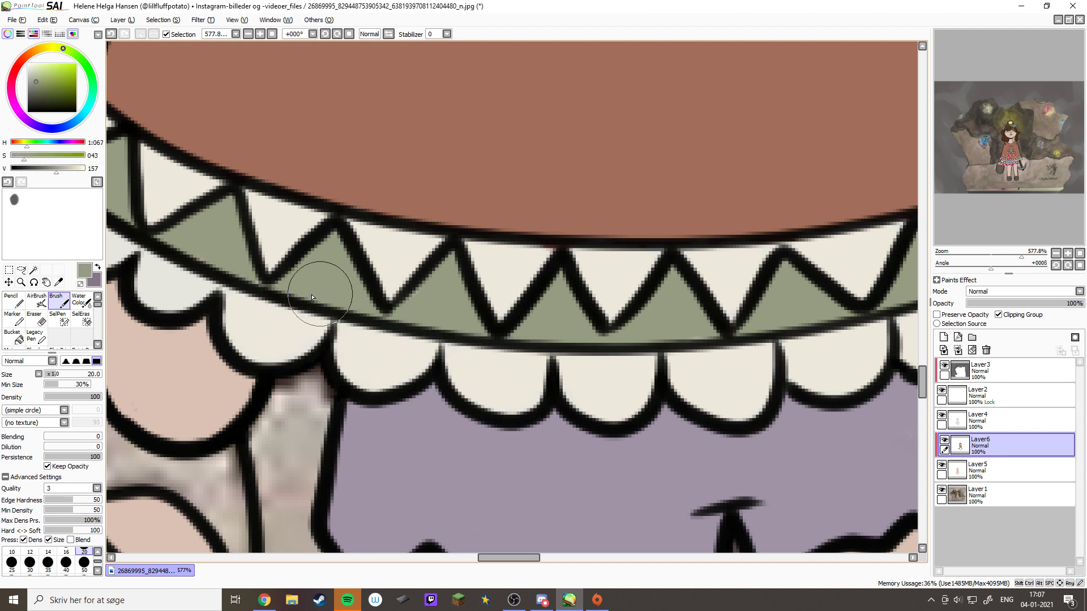
alt+click(266, 315)
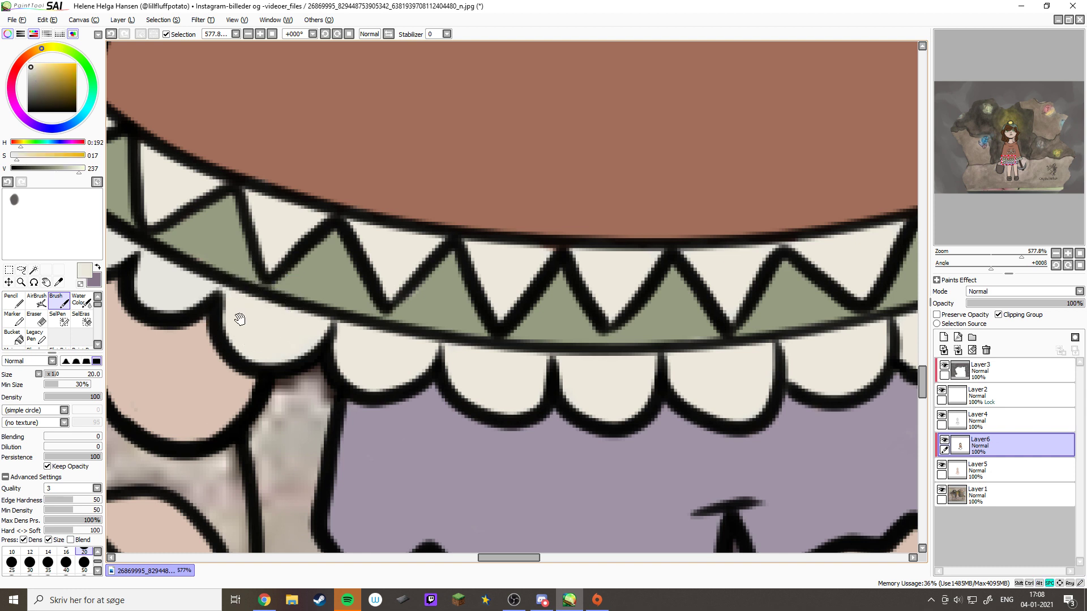
drag(243, 315, 520, 340)
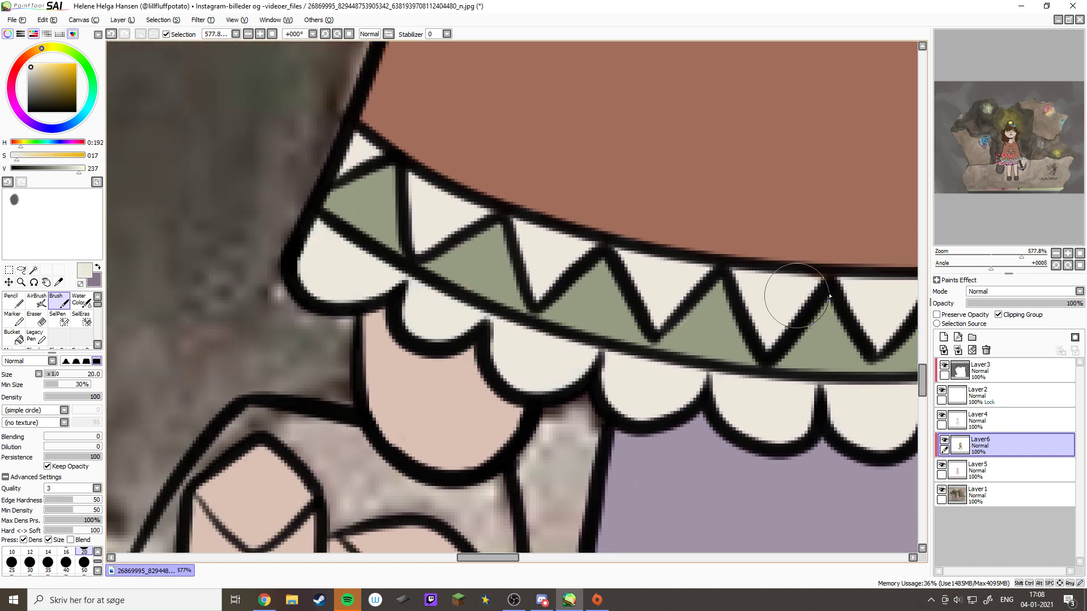
Sample the hair's brown and fill the skin-coloured gap in the hair to the right of the neck
click(1079, 254)
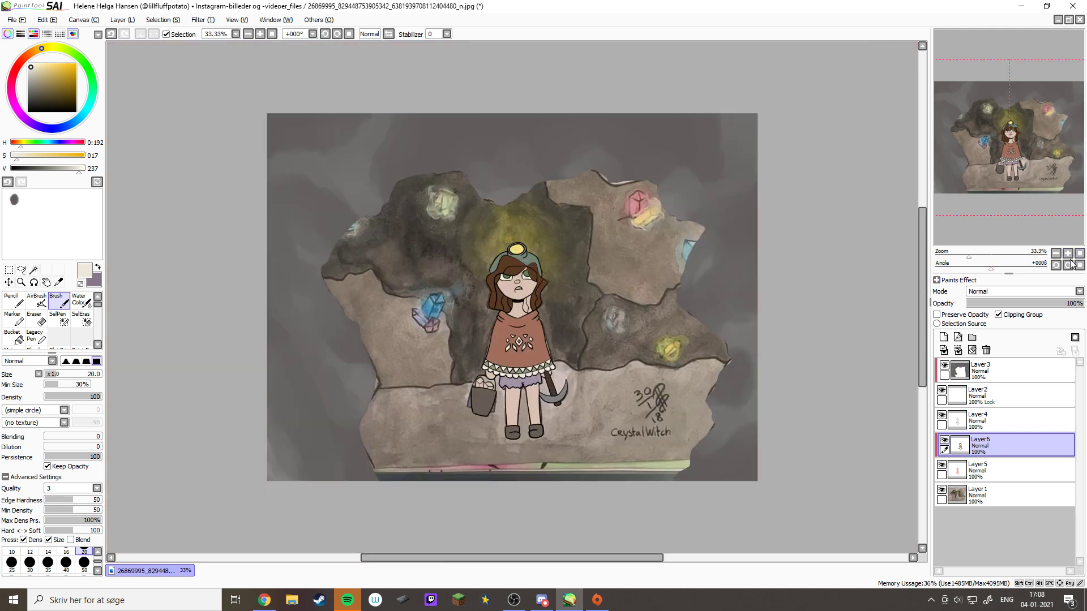
drag(469, 255, 608, 356)
drag(451, 323, 514, 358)
mouse_move(416, 251)
mouse_down()
mouse_move(500, 287)
mouse_move(592, 378)
mouse_up()
right_click(628, 302)
mouse_move(648, 165)
mouse_down()
mouse_move(633, 190)
mouse_move(509, 283)
mouse_move(498, 283)
mouse_move(502, 249)
mouse_move(478, 436)
mouse_move(512, 494)
mouse_move(554, 525)
mouse_move(619, 509)
mouse_move(580, 501)
mouse_move(538, 287)
mouse_move(552, 478)
mouse_move(566, 349)
mouse_move(570, 421)
mouse_move(630, 420)
mouse_move(650, 481)
mouse_up()
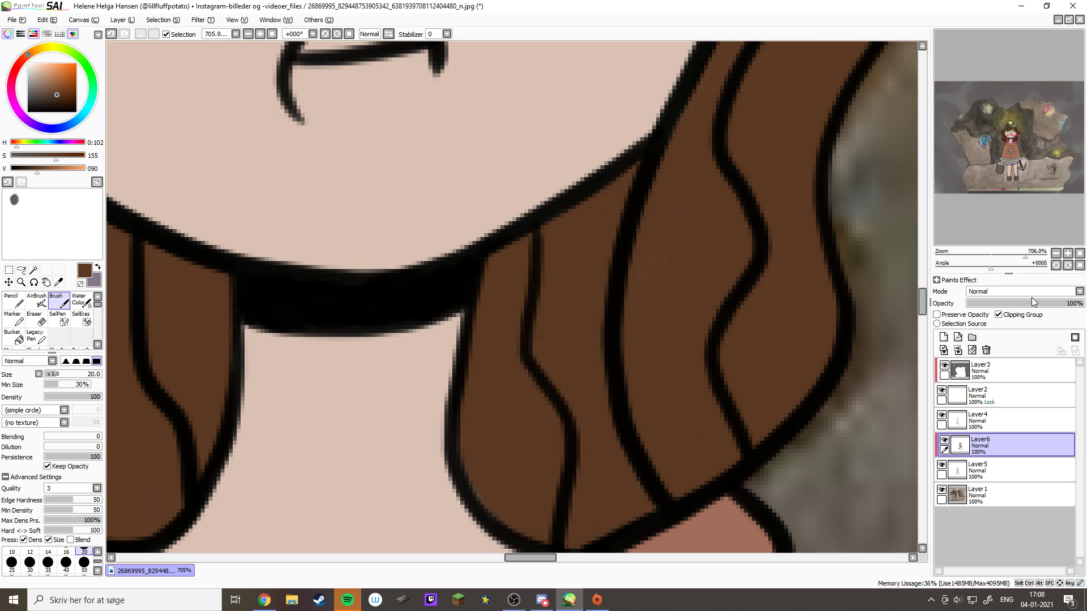
click(1079, 253)
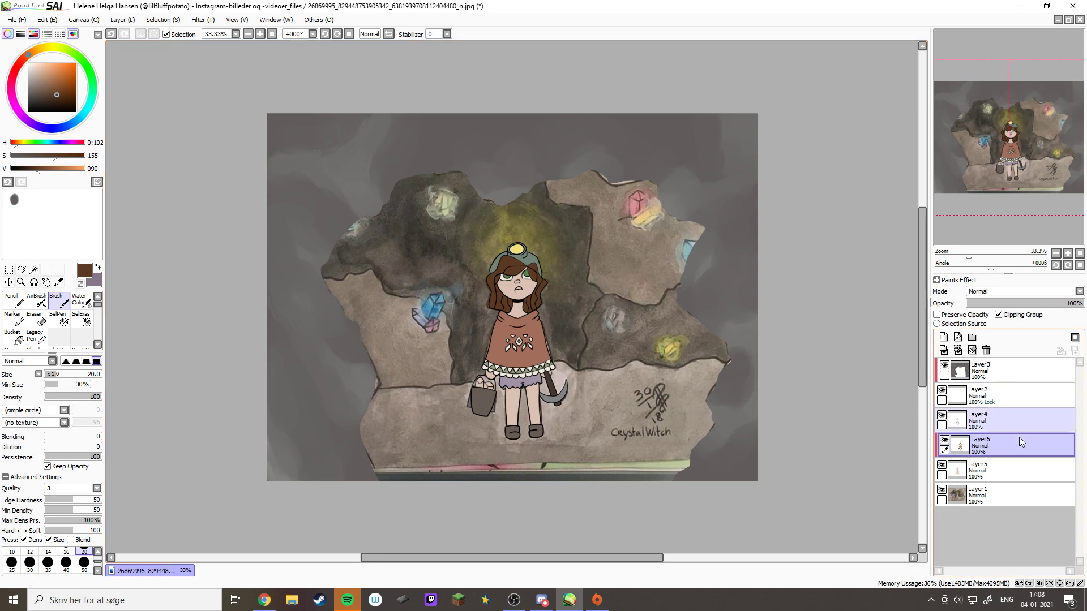
Add a new layer above Layer4 as a clipping group and hide the reference photo on Layer1
click(1003, 418)
click(943, 337)
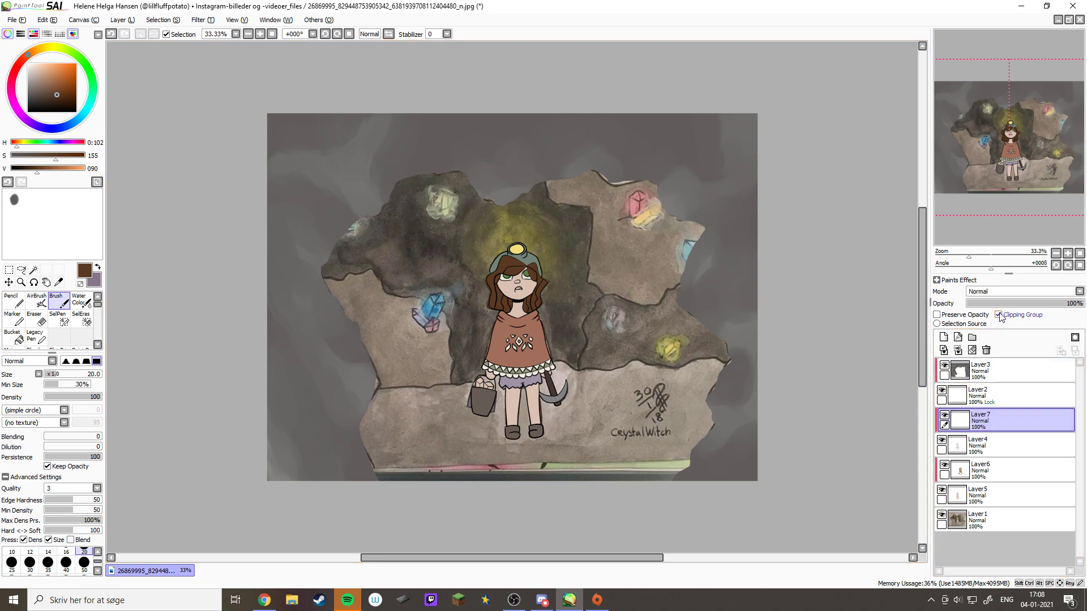
drag(452, 278, 600, 405)
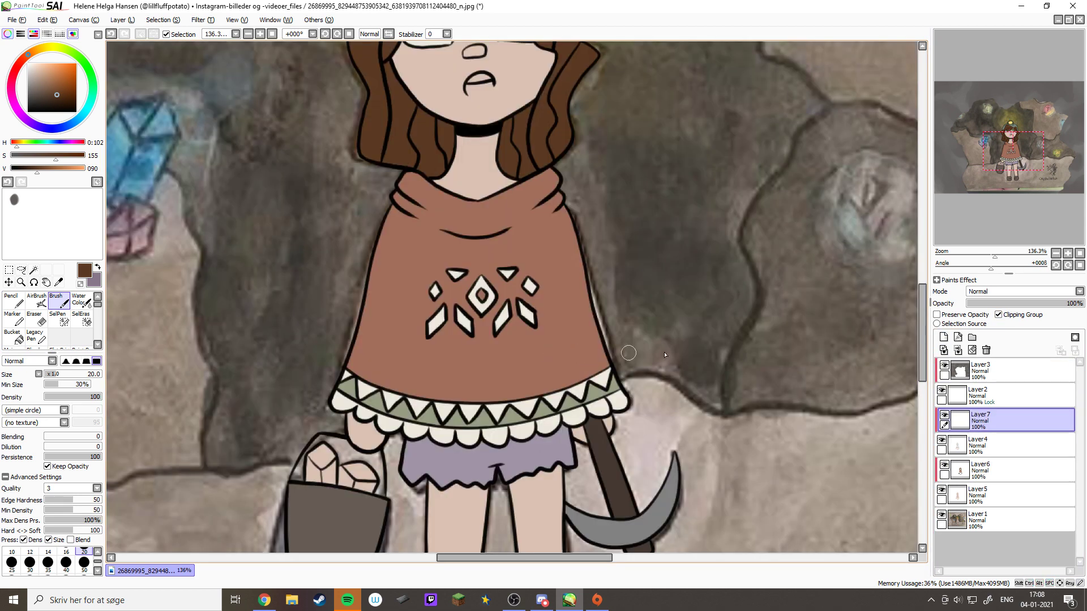
click(941, 515)
mouse_move(552, 349)
mouse_down()
mouse_move(554, 526)
mouse_move(577, 440)
mouse_move(578, 361)
mouse_up()
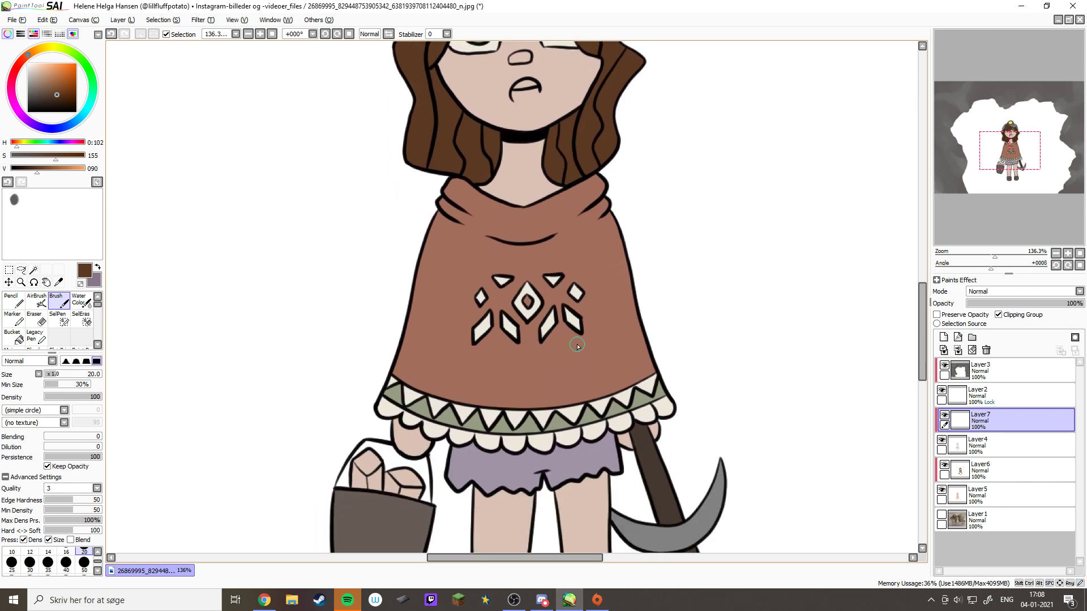
drag(465, 256, 622, 368)
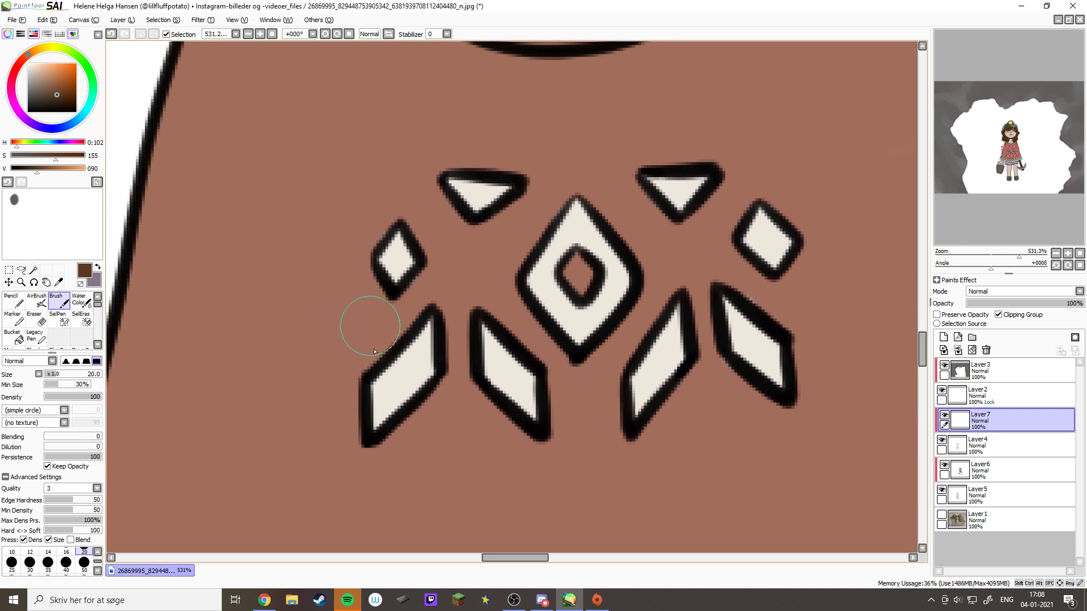
Recolour the black outlines of the poncho's diamond and triangle motif with a sampled darker cream on Layer7
alt+click(396, 372)
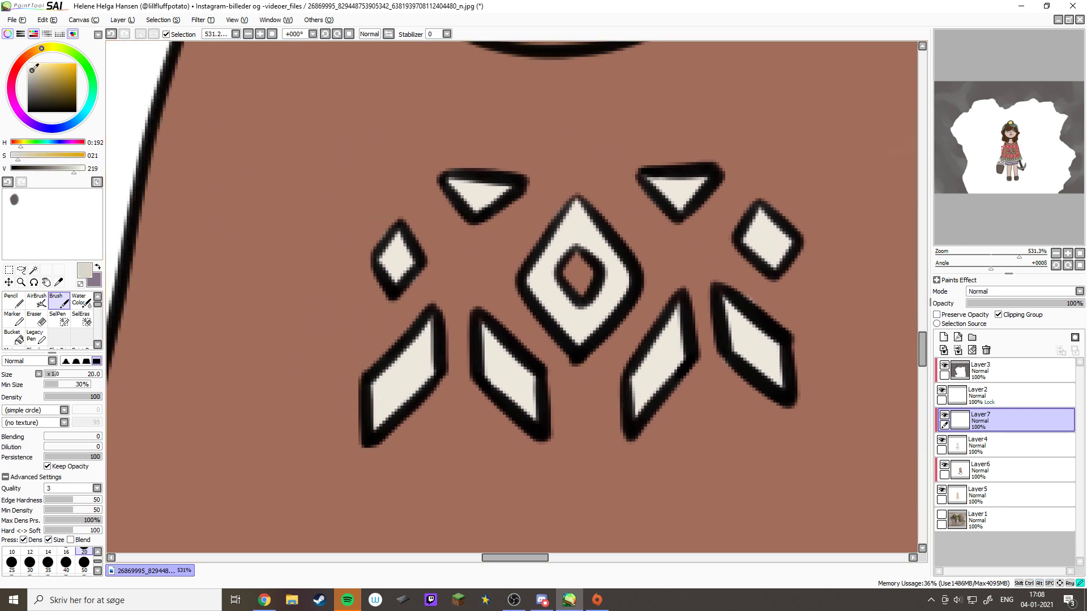
mouse_move(372, 245)
mouse_down()
mouse_move(394, 215)
mouse_move(422, 245)
mouse_up()
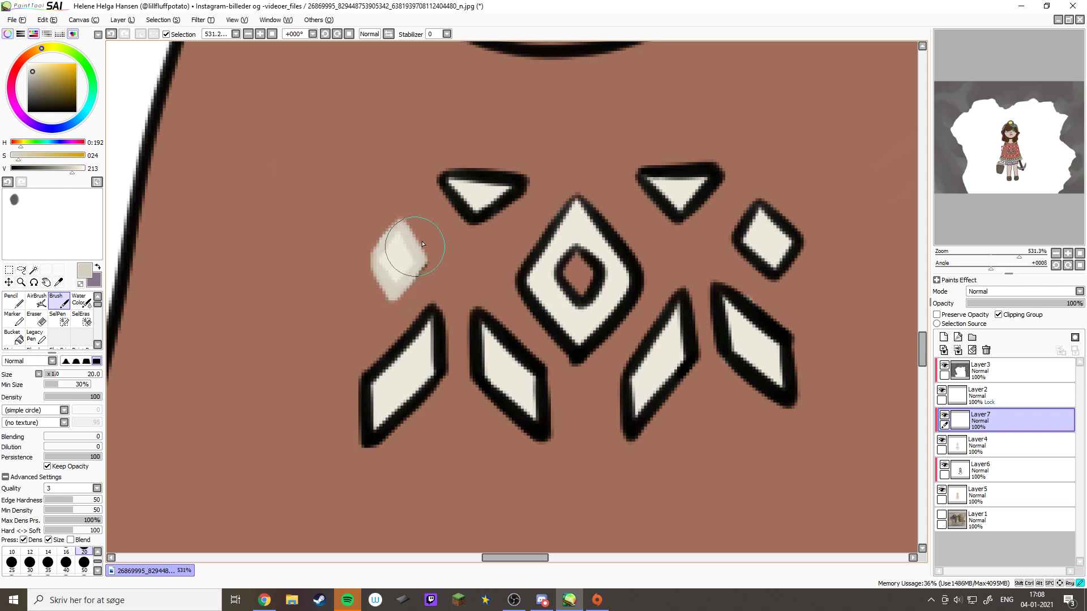
mouse_move(391, 344)
mouse_down()
mouse_move(425, 315)
mouse_move(443, 324)
mouse_move(449, 416)
mouse_move(484, 451)
mouse_move(582, 340)
mouse_move(638, 309)
mouse_move(662, 334)
mouse_move(832, 274)
mouse_move(801, 347)
mouse_move(842, 269)
mouse_up()
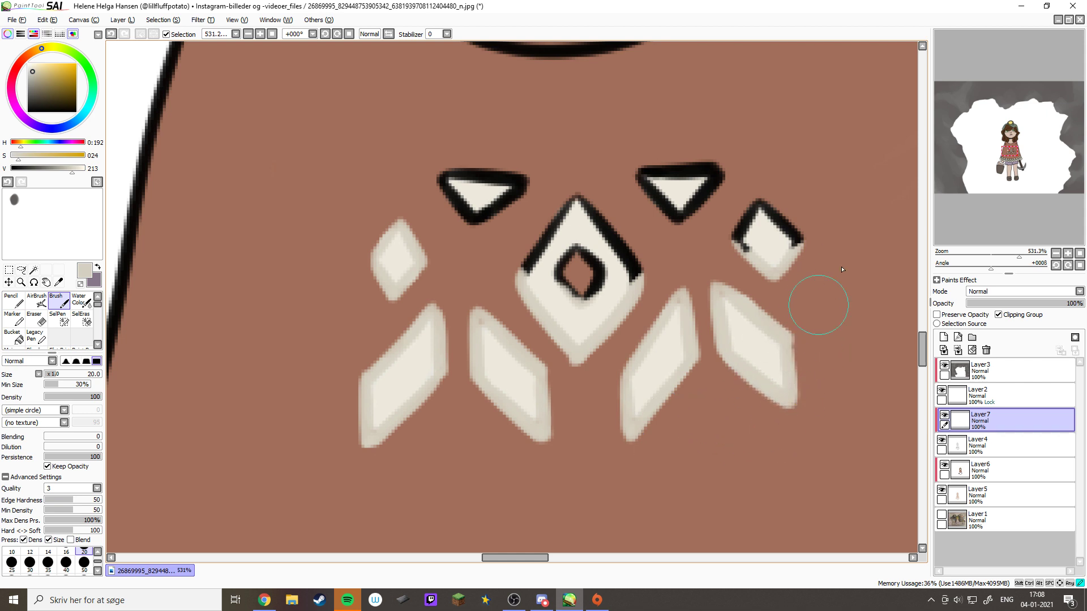
mouse_move(818, 305)
mouse_down()
mouse_move(728, 243)
mouse_move(591, 247)
mouse_move(640, 228)
mouse_move(589, 165)
mouse_move(451, 138)
mouse_up()
mouse_move(473, 207)
mouse_down()
mouse_move(465, 357)
mouse_move(487, 473)
mouse_move(451, 492)
mouse_move(476, 322)
mouse_move(630, 394)
mouse_up()
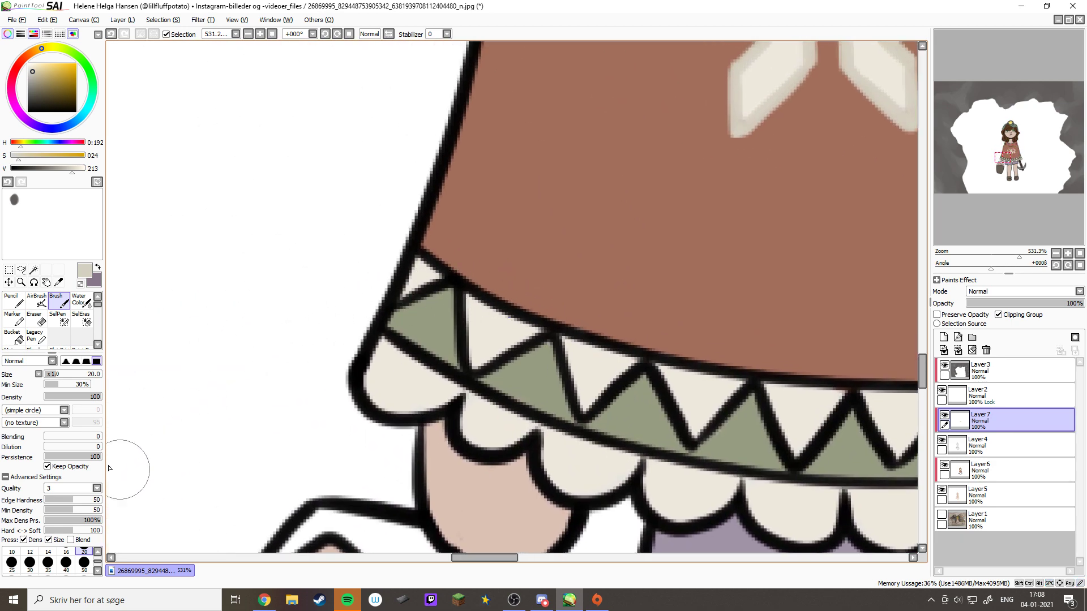
Recolour the line along the hem band's upper edge with the darker cream, and sample the light cream on Layer6
mouse_move(427, 264)
mouse_down()
mouse_move(477, 276)
mouse_move(469, 267)
mouse_move(476, 299)
mouse_move(513, 287)
mouse_move(531, 295)
mouse_move(534, 322)
mouse_move(574, 314)
mouse_move(561, 321)
mouse_move(801, 370)
mouse_up()
mouse_move(786, 378)
mouse_down()
mouse_move(429, 325)
mouse_move(589, 338)
mouse_move(866, 301)
mouse_up()
mouse_move(821, 318)
mouse_down()
mouse_move(486, 375)
mouse_move(691, 302)
mouse_move(729, 269)
mouse_move(724, 318)
mouse_up()
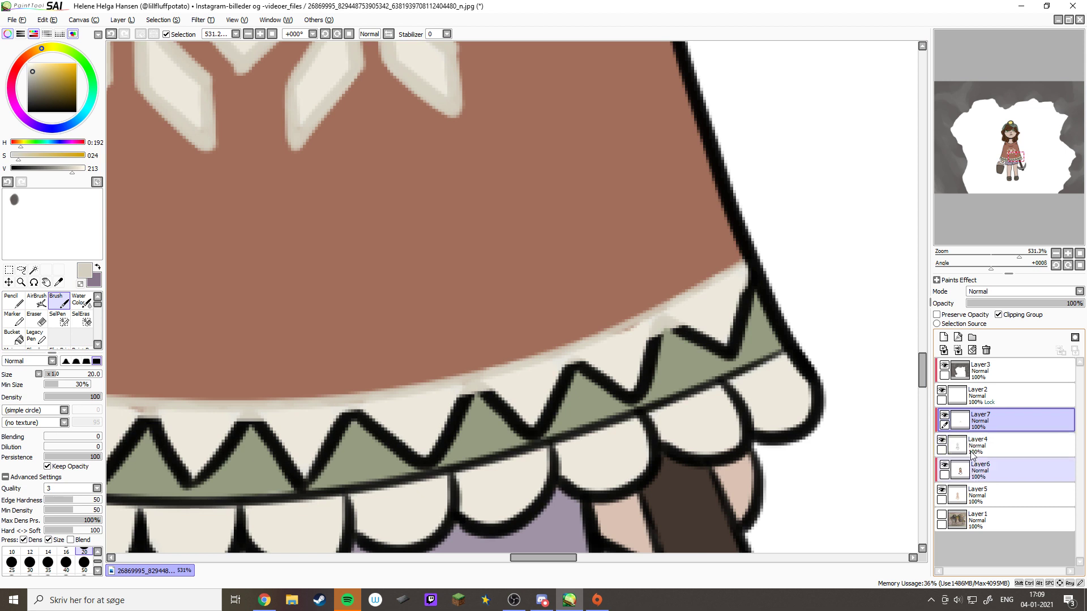
click(987, 470)
alt+click(617, 352)
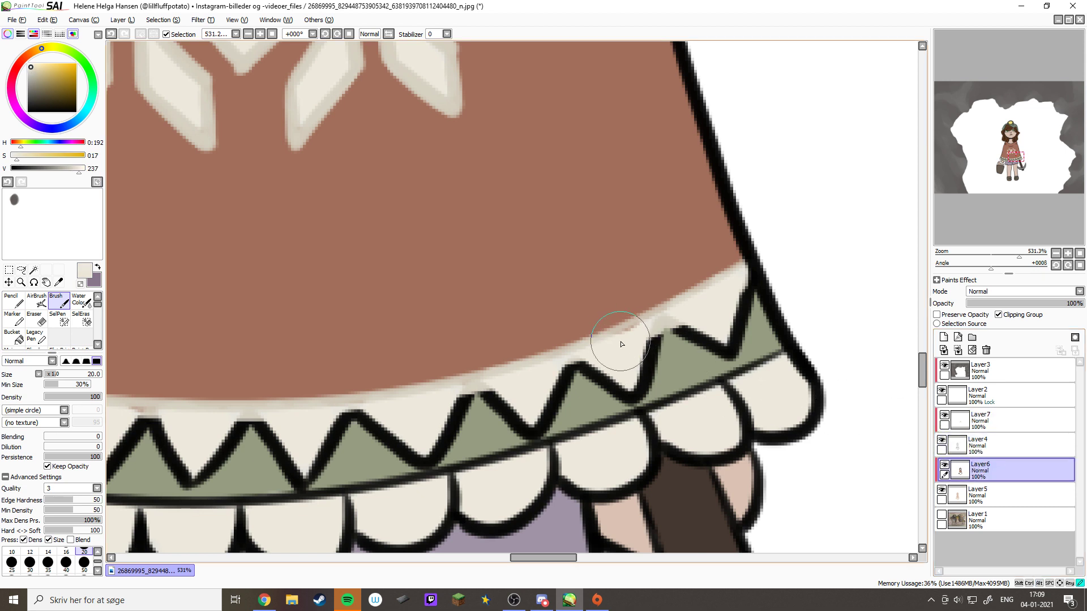
Recolour the line along the green band's lower edge from right to left with a sampled darker green on Layer7
click(942, 423)
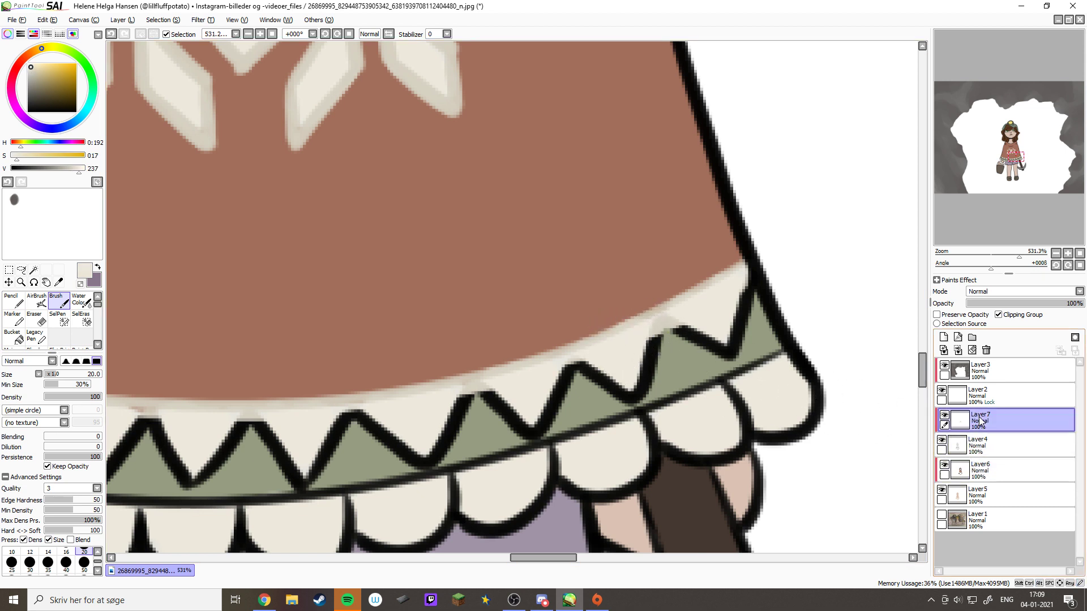
alt+click(589, 408)
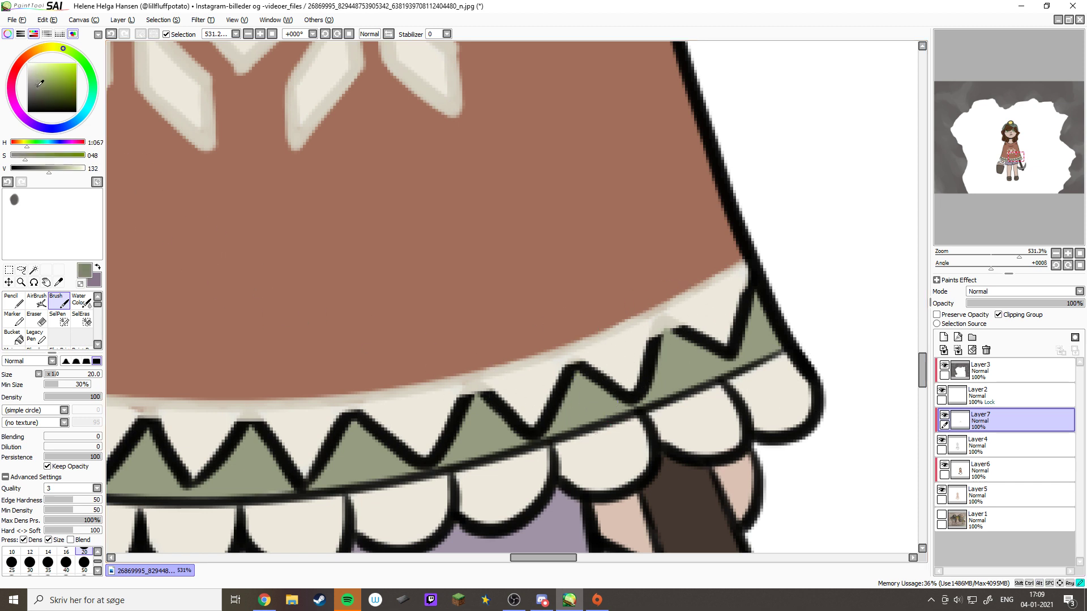
mouse_move(782, 353)
mouse_down()
mouse_move(398, 474)
mouse_move(230, 497)
mouse_up()
mouse_move(268, 450)
mouse_down()
mouse_move(759, 386)
mouse_move(426, 361)
mouse_move(226, 253)
mouse_up()
drag(706, 344, 641, 363)
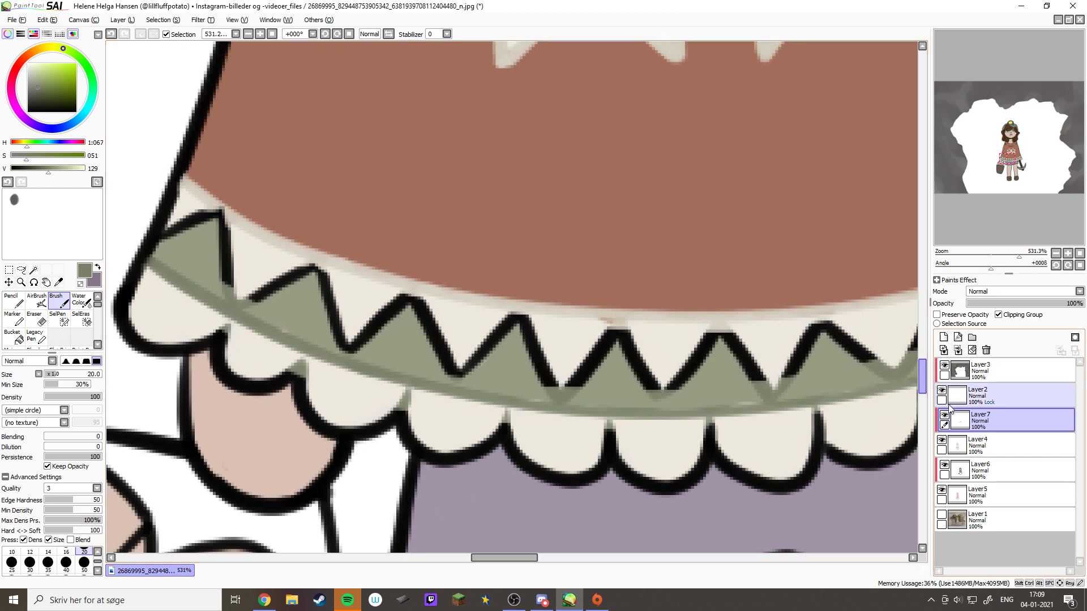
Cover the terracotta spot above the hem band's middle triangles with sampled cream on Layer6, and return to Layer7
click(988, 470)
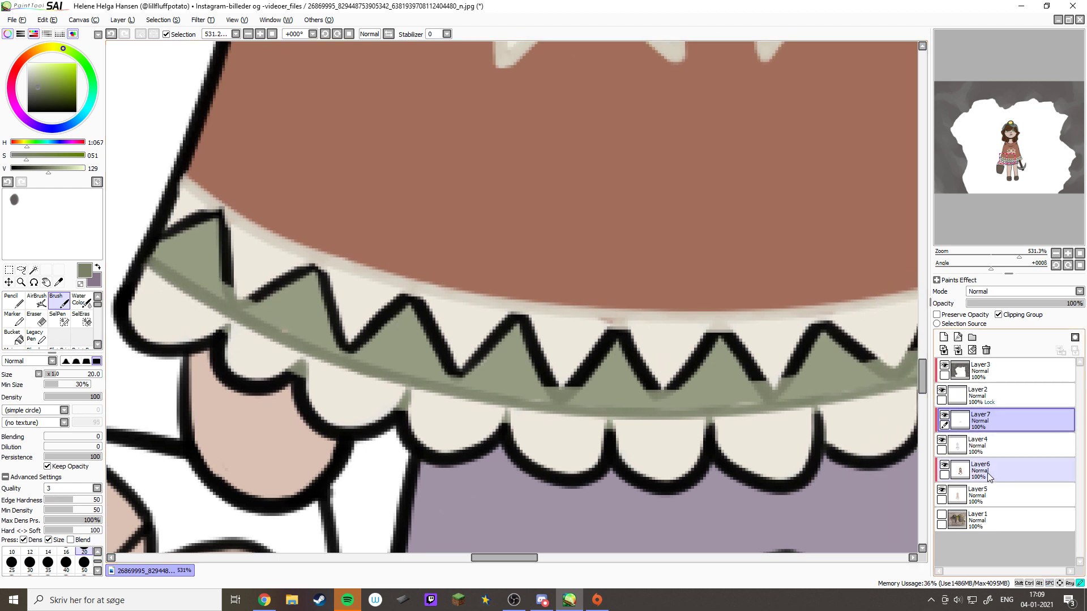
alt+click(762, 345)
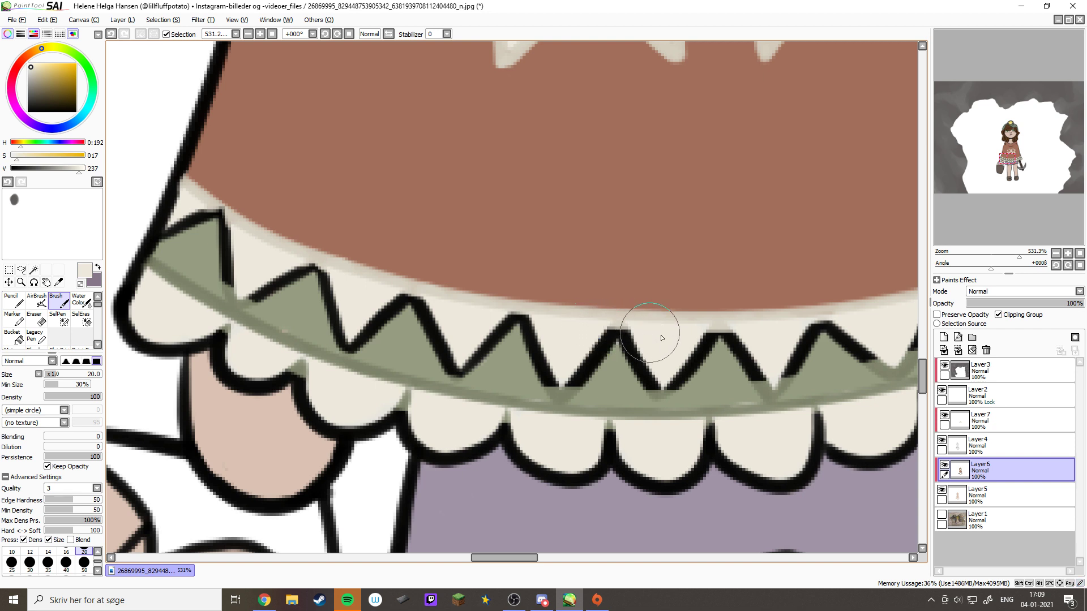
click(990, 420)
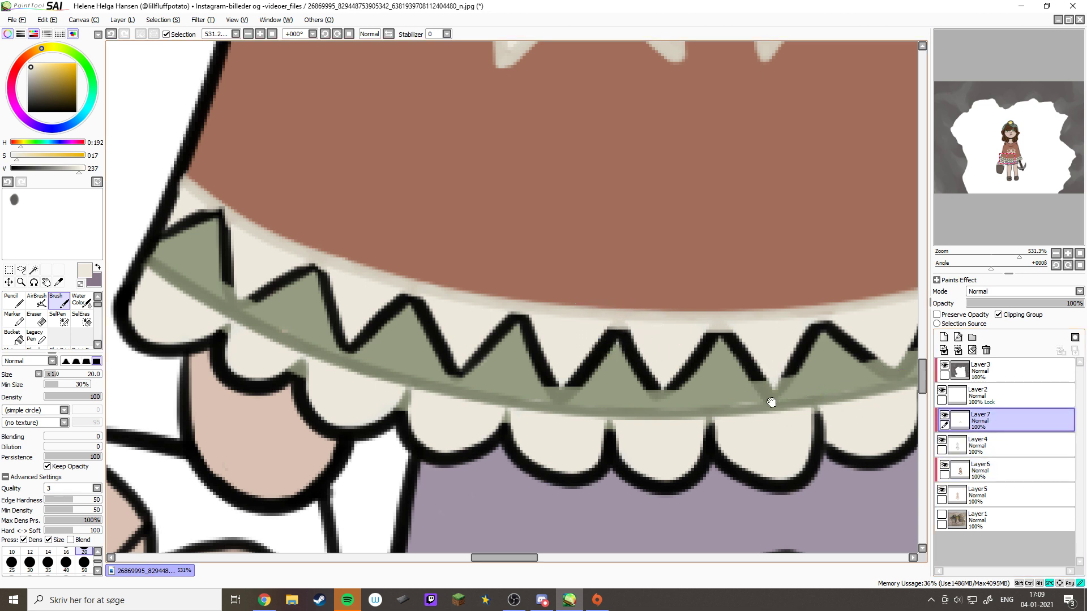
drag(761, 337, 730, 344)
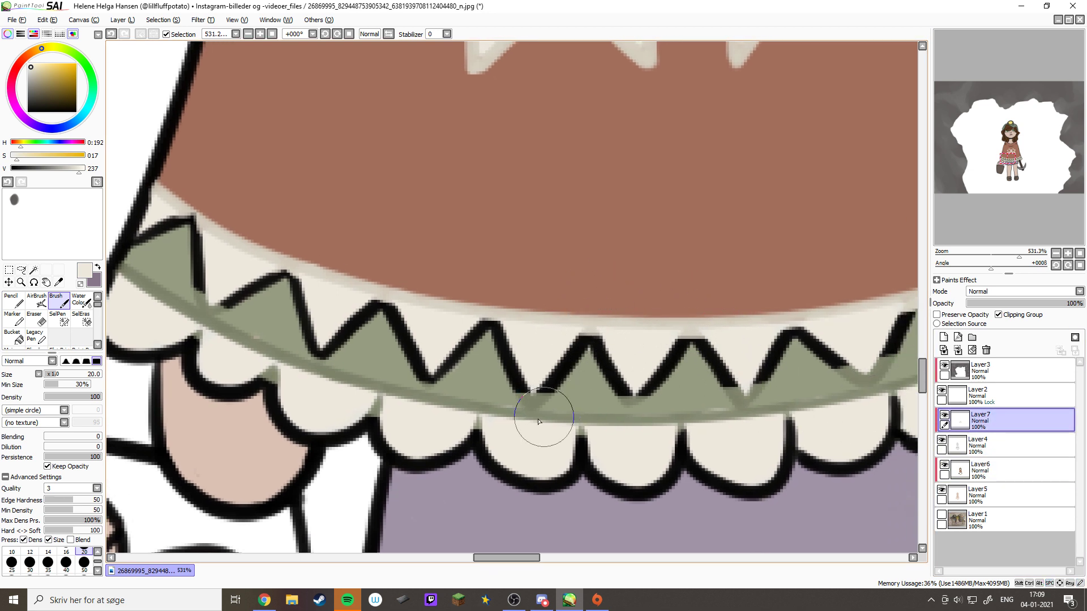
Recolour the black zigzag lines of the hem band with a sampled darker green, from the left edge past the middle
alt+click(536, 398)
mouse_move(159, 251)
mouse_down()
mouse_move(189, 227)
mouse_move(203, 284)
mouse_move(224, 296)
mouse_move(286, 286)
mouse_move(290, 301)
mouse_move(289, 287)
mouse_move(321, 345)
mouse_move(372, 333)
mouse_move(381, 317)
mouse_move(428, 376)
mouse_move(480, 357)
mouse_move(473, 364)
mouse_move(531, 396)
mouse_move(466, 359)
mouse_move(468, 343)
mouse_move(491, 341)
mouse_up()
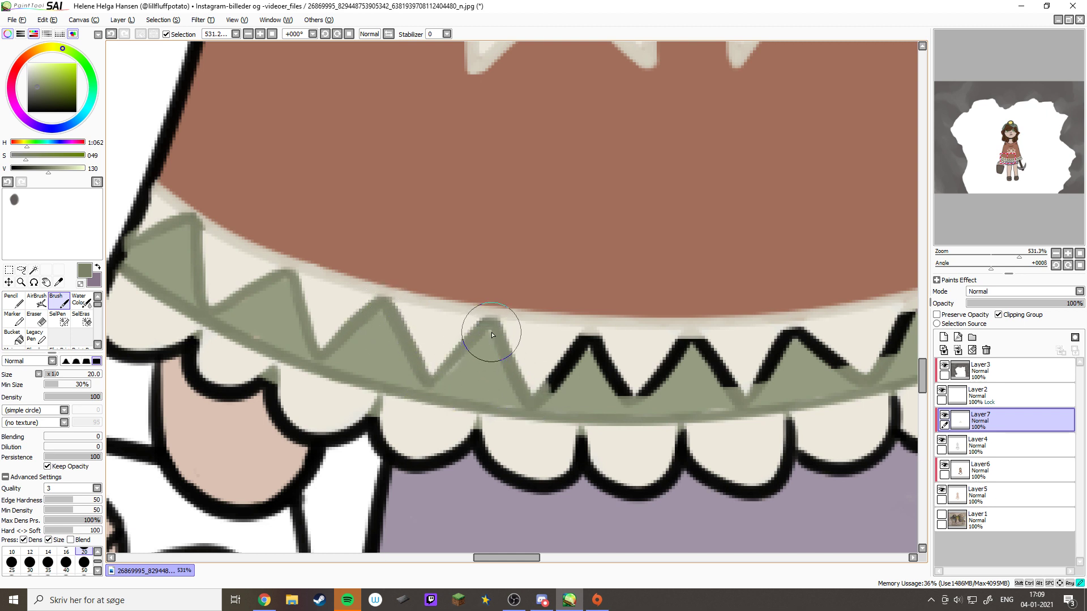
mouse_move(570, 390)
mouse_down()
mouse_move(624, 388)
mouse_move(571, 370)
mouse_move(592, 356)
mouse_up()
mouse_move(643, 383)
mouse_down()
mouse_move(481, 375)
mouse_move(555, 387)
mouse_move(483, 376)
mouse_move(537, 367)
mouse_move(507, 364)
mouse_move(510, 340)
mouse_move(598, 363)
mouse_move(571, 379)
mouse_move(669, 358)
mouse_move(615, 342)
mouse_up()
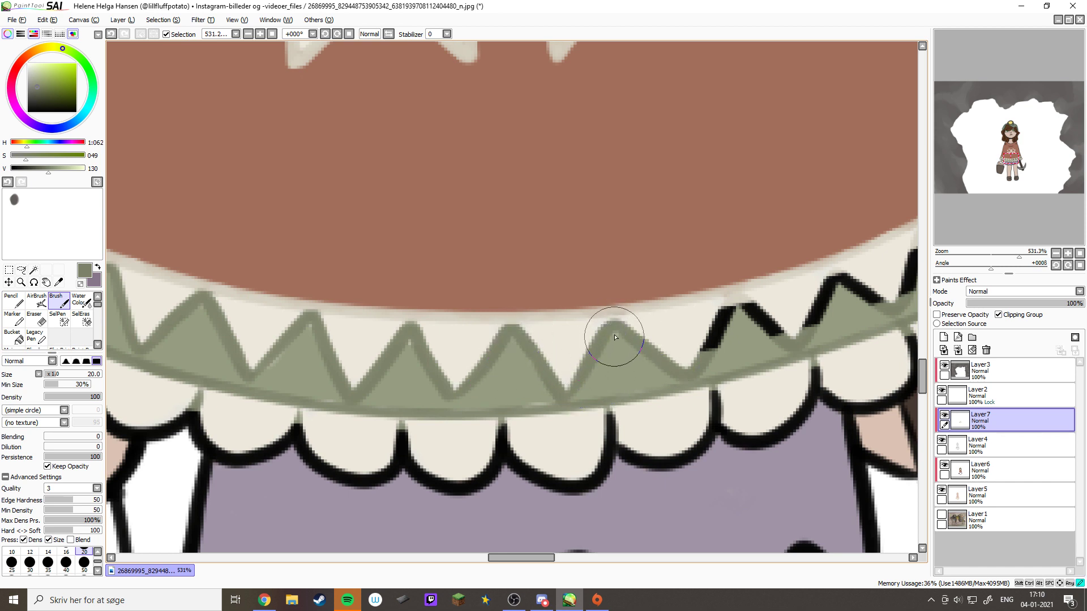
Recolour the hem band's remaining zigzag lines up to the right edge with the darker green, and make Layer6 active
mouse_move(767, 338)
mouse_down()
mouse_move(708, 351)
mouse_move(732, 326)
mouse_move(723, 320)
mouse_move(743, 311)
mouse_move(766, 322)
mouse_move(601, 384)
mouse_up()
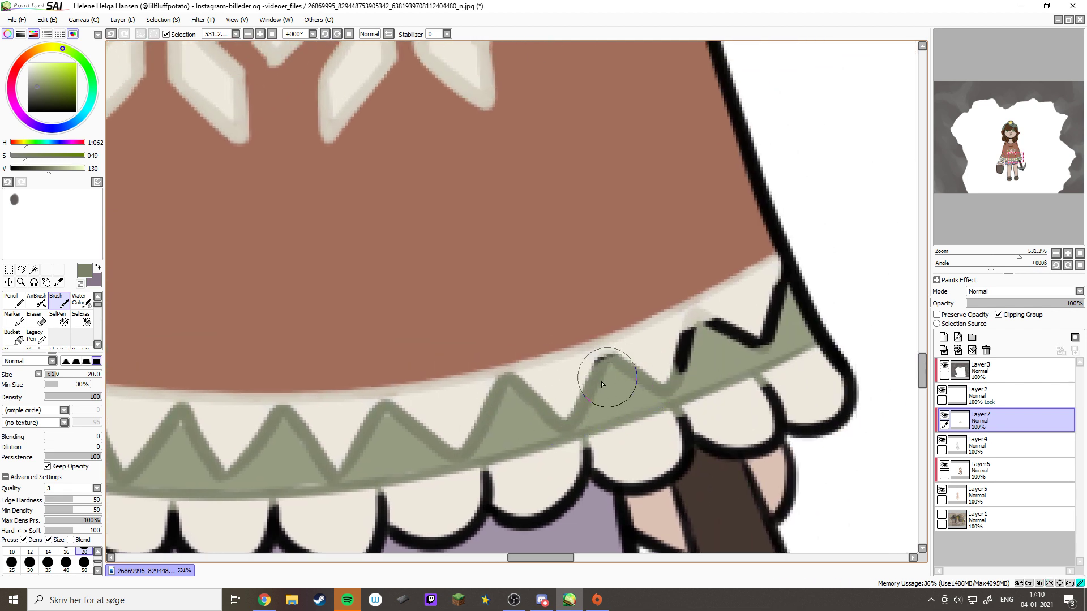
mouse_move(698, 363)
mouse_down()
mouse_move(756, 334)
mouse_move(679, 374)
mouse_move(695, 333)
mouse_up()
mouse_move(776, 329)
mouse_down()
mouse_move(788, 282)
mouse_move(791, 305)
mouse_up()
drag(576, 407, 695, 347)
click(984, 470)
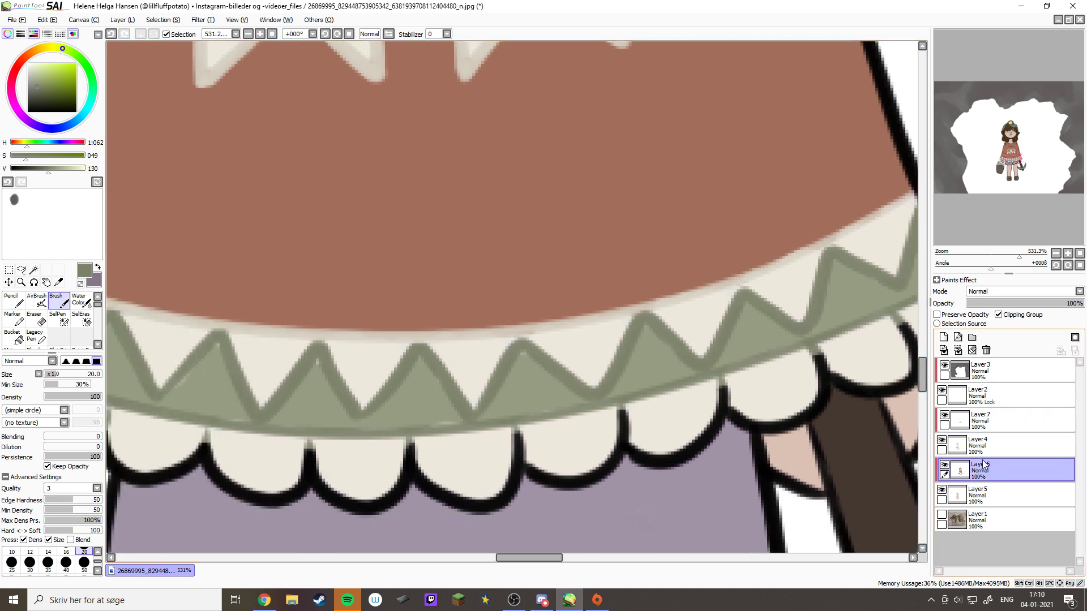
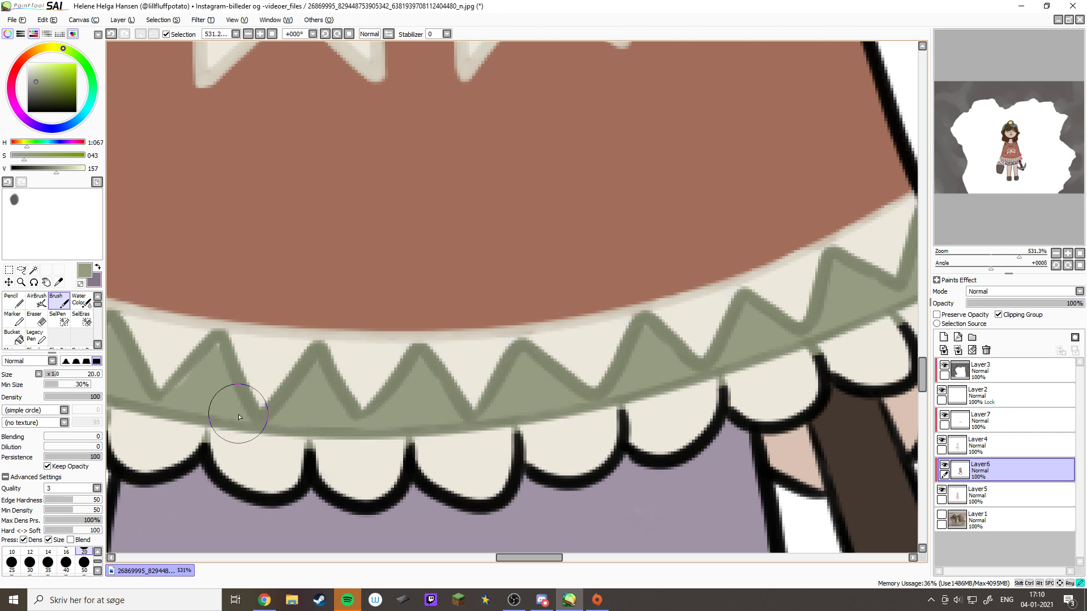
Recolour the black outline of the scalloped hem trim from left edge to right edge with sampled darker cream on Layer7
drag(184, 391, 455, 361)
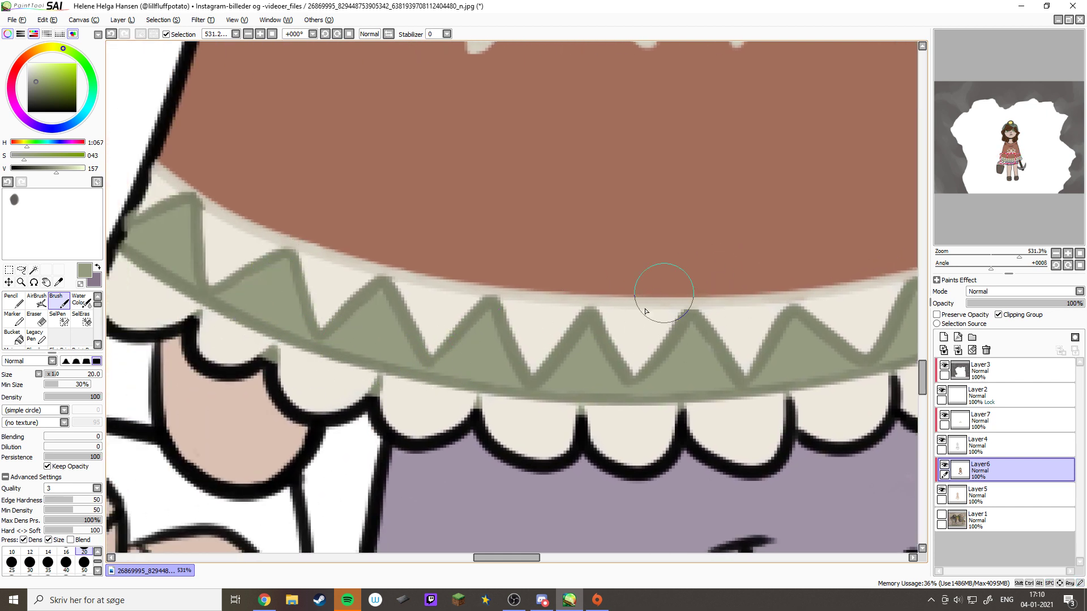
alt+click(626, 301)
click(998, 420)
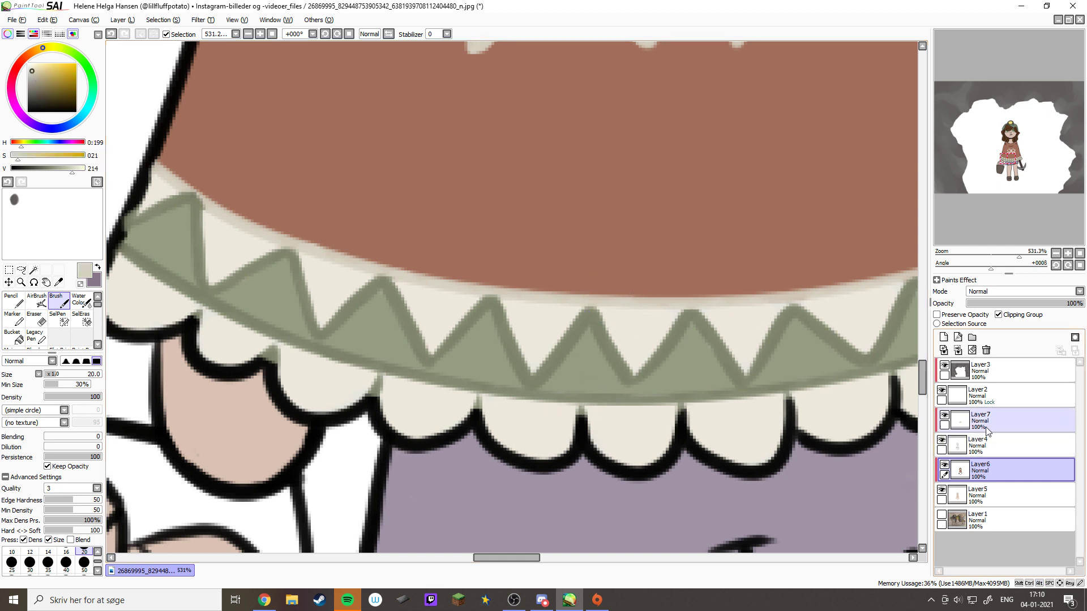
drag(326, 367, 603, 354)
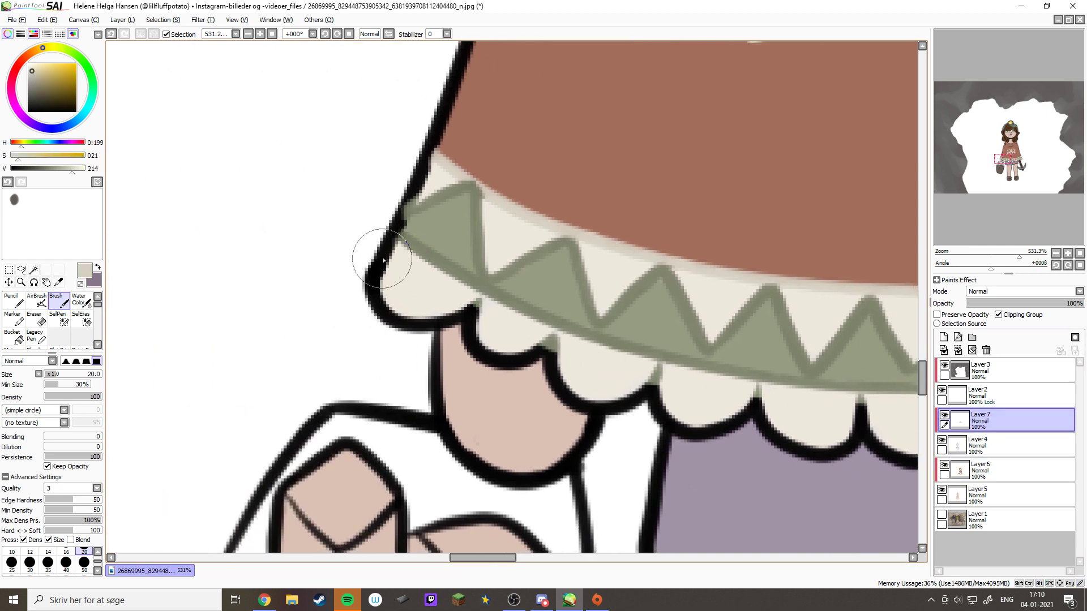
mouse_move(383, 260)
mouse_down()
mouse_move(395, 312)
mouse_move(468, 314)
mouse_move(496, 348)
mouse_move(475, 344)
mouse_move(505, 357)
mouse_move(548, 350)
mouse_move(580, 397)
mouse_move(654, 380)
mouse_move(662, 405)
mouse_move(716, 430)
mouse_move(760, 403)
mouse_move(767, 438)
mouse_move(568, 403)
mouse_move(455, 355)
mouse_move(483, 394)
mouse_move(532, 400)
mouse_move(544, 357)
mouse_move(556, 381)
mouse_move(544, 350)
mouse_move(572, 395)
mouse_move(612, 399)
mouse_move(645, 351)
mouse_move(666, 379)
mouse_move(723, 383)
mouse_move(748, 350)
mouse_move(798, 372)
mouse_move(861, 322)
mouse_move(574, 359)
mouse_move(515, 380)
mouse_move(481, 364)
mouse_up()
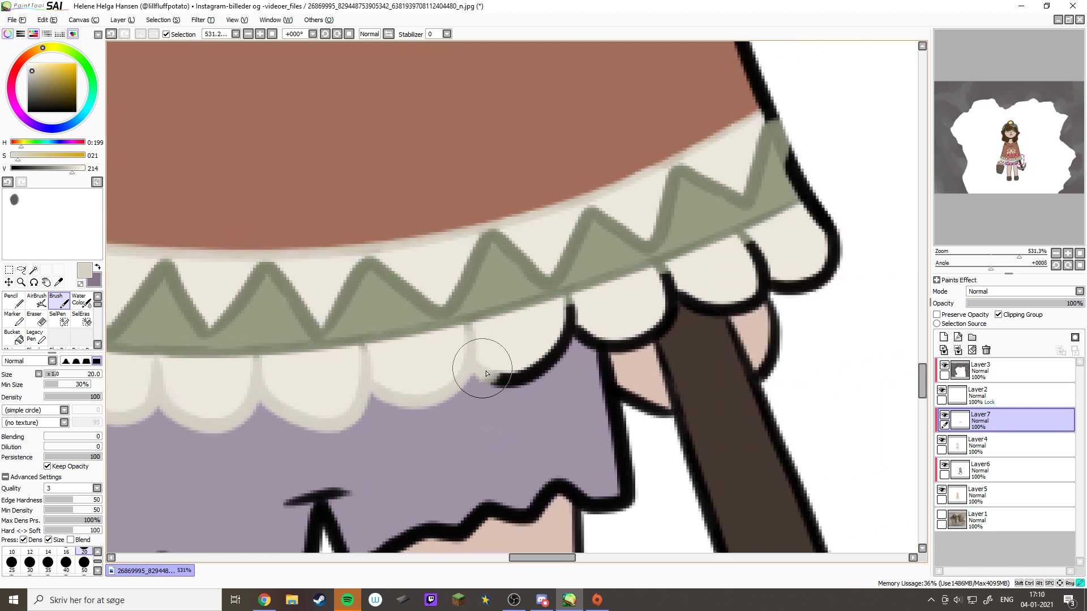
mouse_move(558, 353)
mouse_down()
mouse_move(579, 309)
mouse_move(598, 338)
mouse_move(585, 326)
mouse_move(605, 337)
mouse_move(647, 328)
mouse_move(620, 338)
mouse_move(657, 321)
mouse_move(673, 300)
mouse_move(665, 281)
mouse_move(690, 307)
mouse_move(682, 301)
mouse_move(751, 287)
mouse_move(747, 298)
mouse_move(759, 283)
mouse_move(751, 250)
mouse_move(782, 243)
mouse_move(807, 269)
mouse_move(782, 272)
mouse_move(800, 281)
mouse_move(779, 283)
mouse_move(819, 269)
mouse_move(824, 211)
mouse_up()
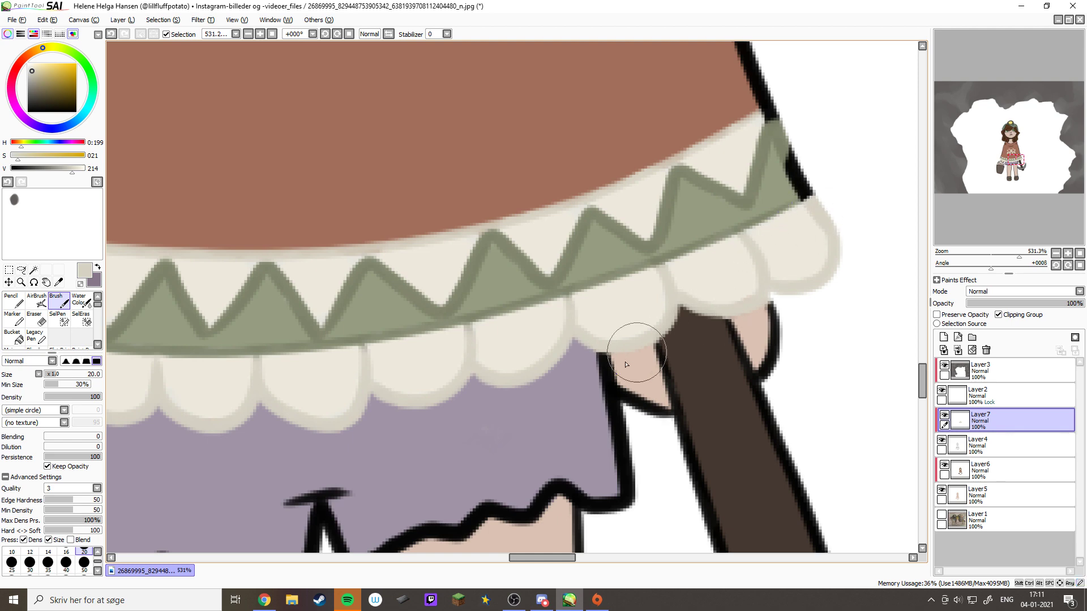
Recolour the dress's chest crease, right shoulder folds and the right half of the neckline with a darker terracotta
drag(461, 237, 639, 543)
mouse_move(504, 198)
mouse_down()
mouse_move(613, 555)
mouse_move(516, 337)
mouse_move(508, 132)
mouse_move(538, 307)
mouse_move(532, 401)
mouse_move(555, 296)
mouse_up()
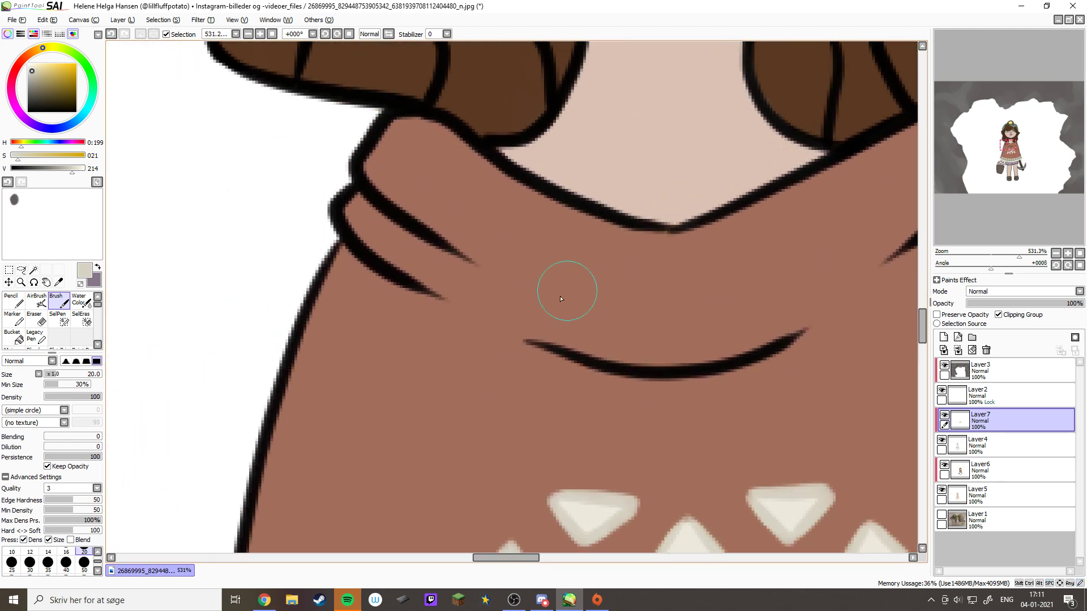
alt+click(555, 296)
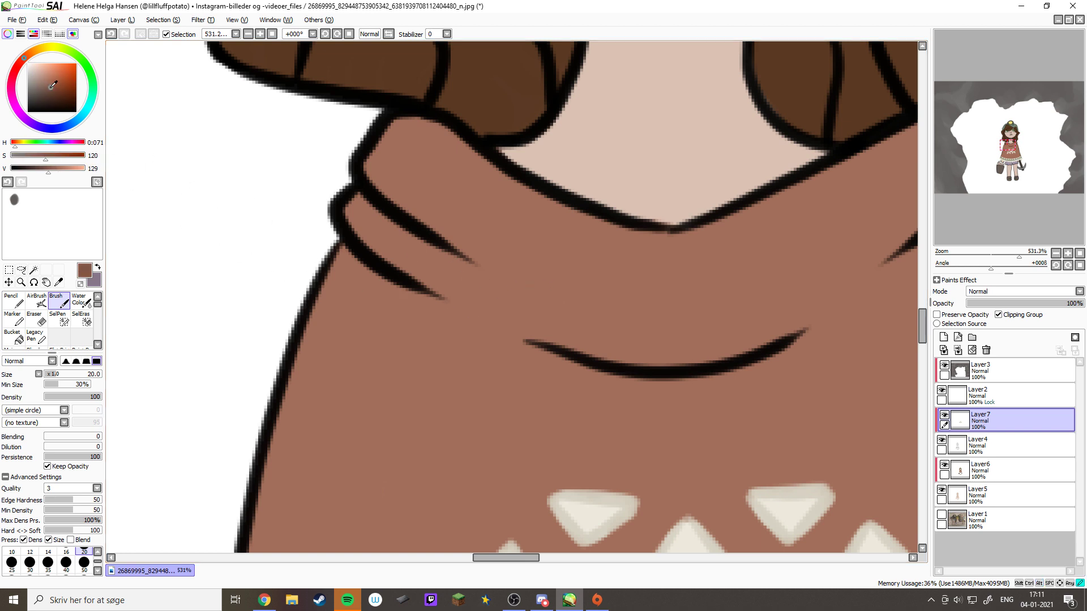
mouse_move(517, 347)
mouse_down()
mouse_move(747, 359)
mouse_move(804, 331)
mouse_up()
drag(764, 343, 416, 406)
mouse_move(523, 346)
mouse_down()
mouse_move(640, 236)
mouse_move(657, 211)
mouse_move(628, 176)
mouse_up()
mouse_move(478, 302)
mouse_down()
mouse_move(570, 301)
mouse_move(656, 329)
mouse_up()
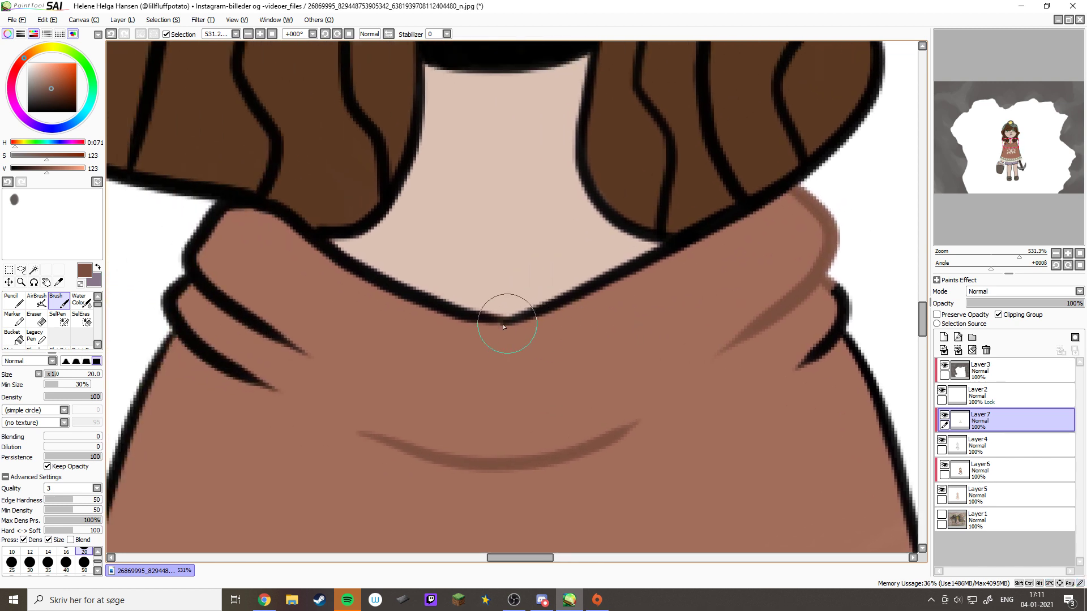
mouse_move(506, 324)
mouse_down()
mouse_move(616, 295)
mouse_move(602, 295)
mouse_move(770, 206)
mouse_up()
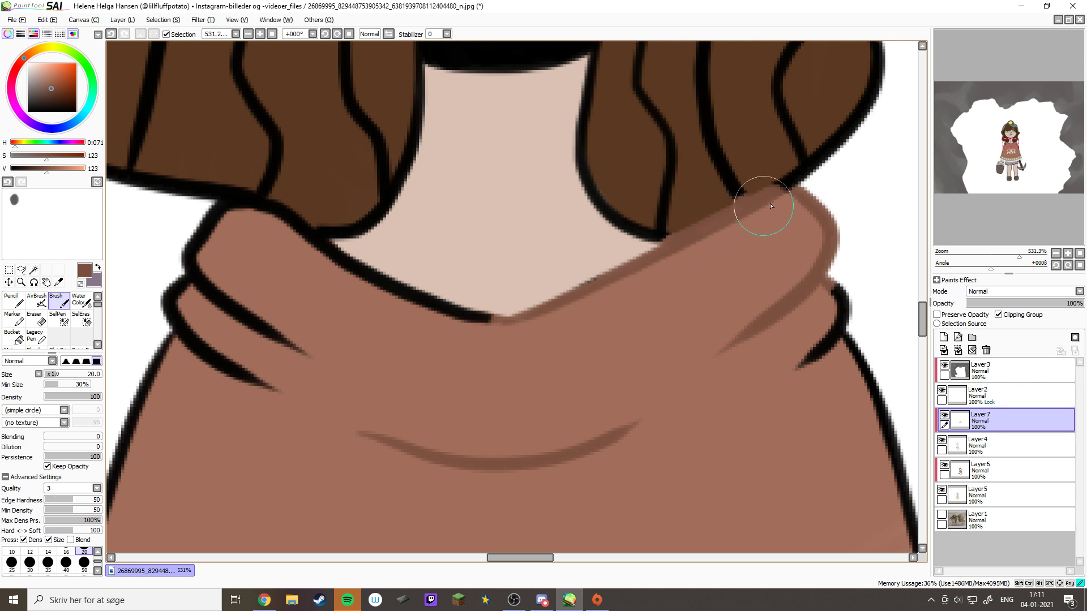
mouse_move(830, 275)
mouse_down()
mouse_move(839, 319)
mouse_move(797, 369)
mouse_up()
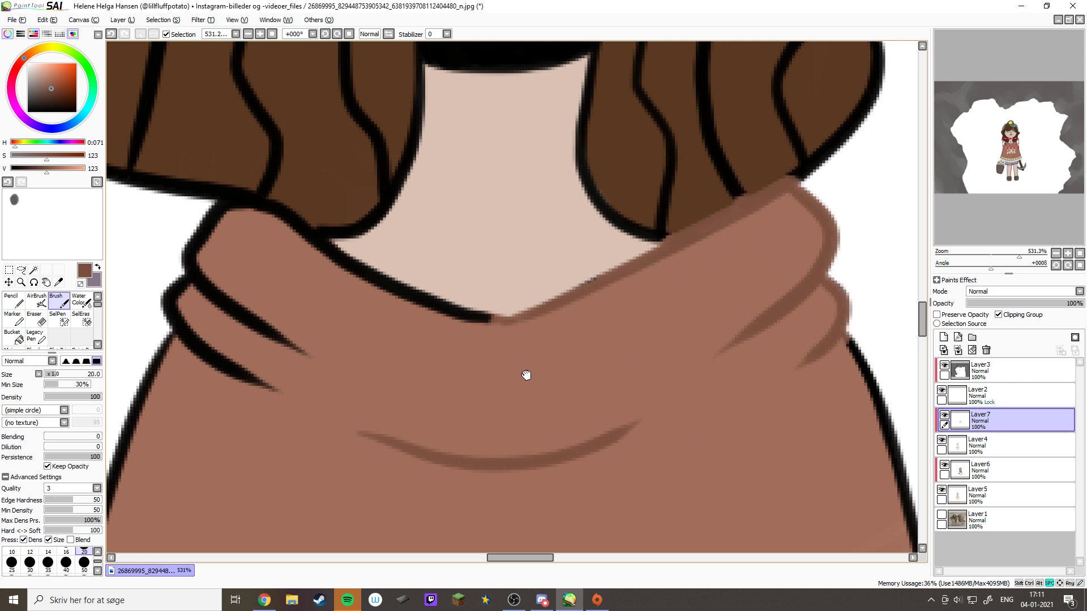
Recolour the left neckline, shoulder folds and dress side in dark terracotta, and the hem band's left end in sampled darker cream
drag(526, 376, 764, 397)
drag(740, 342, 705, 336)
mouse_move(780, 334)
mouse_down()
mouse_move(645, 322)
mouse_move(503, 241)
mouse_move(521, 243)
mouse_move(455, 229)
mouse_move(430, 266)
mouse_move(424, 317)
mouse_move(535, 382)
mouse_move(461, 388)
mouse_move(395, 315)
mouse_move(376, 432)
mouse_move(349, 470)
mouse_move(485, 272)
mouse_move(422, 430)
mouse_move(407, 509)
mouse_up()
mouse_move(419, 435)
mouse_down()
mouse_move(463, 294)
mouse_move(545, 133)
mouse_up()
drag(542, 188, 479, 389)
mouse_move(469, 380)
mouse_down()
mouse_move(494, 237)
mouse_move(505, 272)
mouse_up()
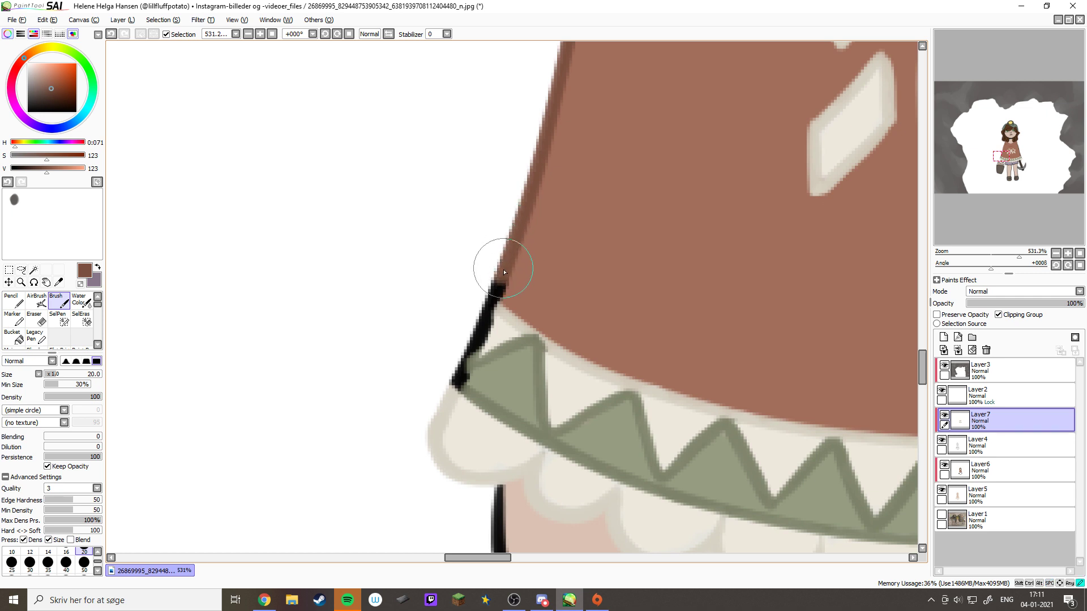
alt+click(508, 315)
drag(485, 309, 450, 380)
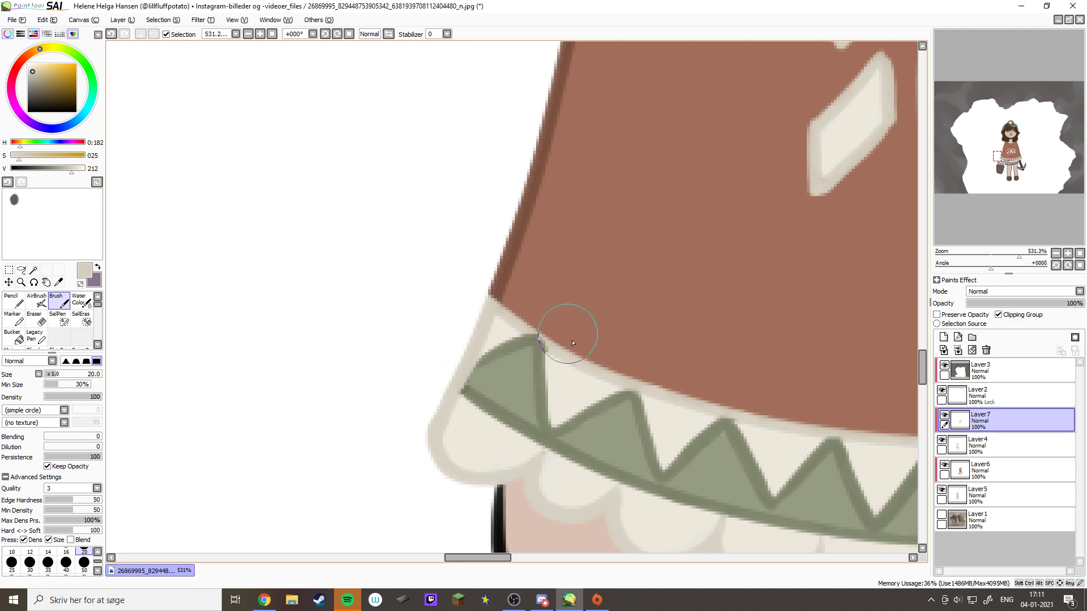
Recolour the upper part of the dress's right side outline with the sampled dark terracotta
alt+click(512, 260)
drag(754, 308, 631, 330)
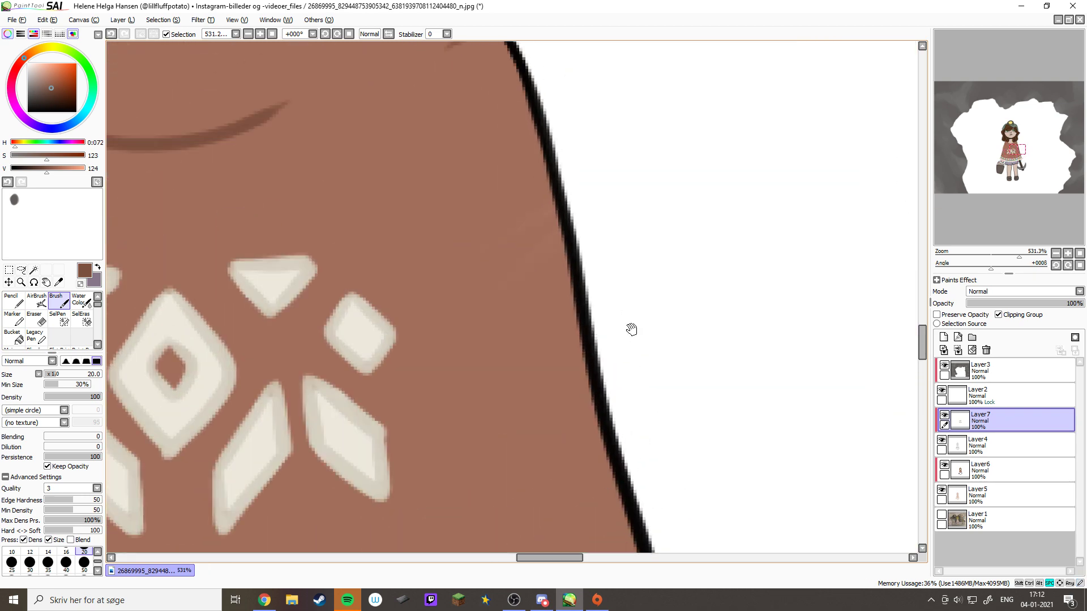
drag(570, 45, 553, 313)
mouse_move(457, 287)
mouse_down()
mouse_move(537, 448)
mouse_move(537, 494)
mouse_up()
drag(533, 437, 517, 179)
drag(530, 227, 570, 425)
mouse_move(577, 442)
mouse_down()
mouse_move(580, 270)
mouse_move(596, 332)
mouse_up()
alt+click(538, 272)
drag(519, 180, 529, 110)
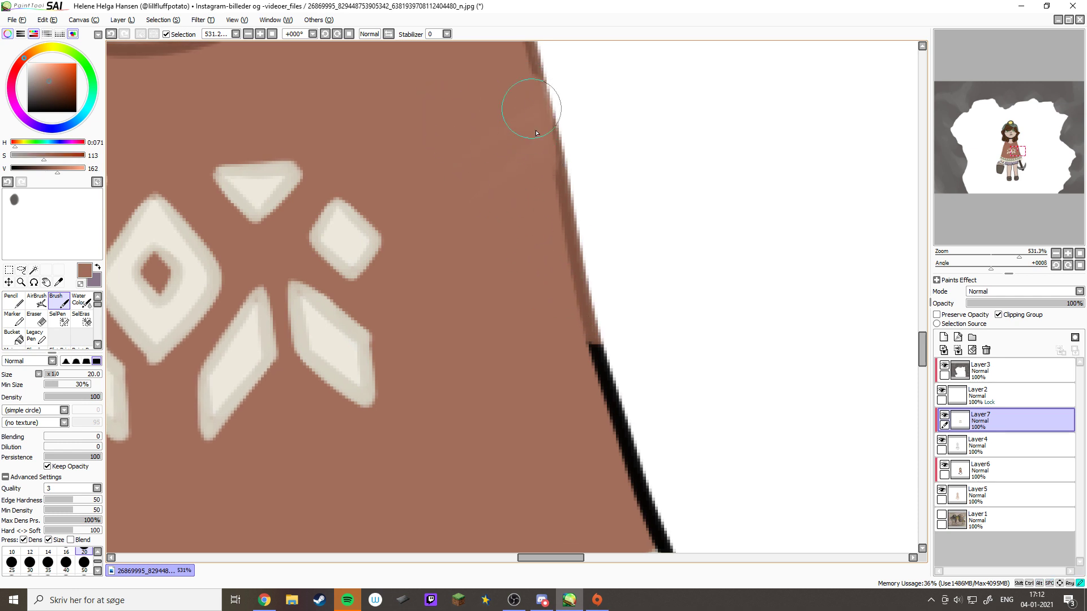
key(ctrl+z)
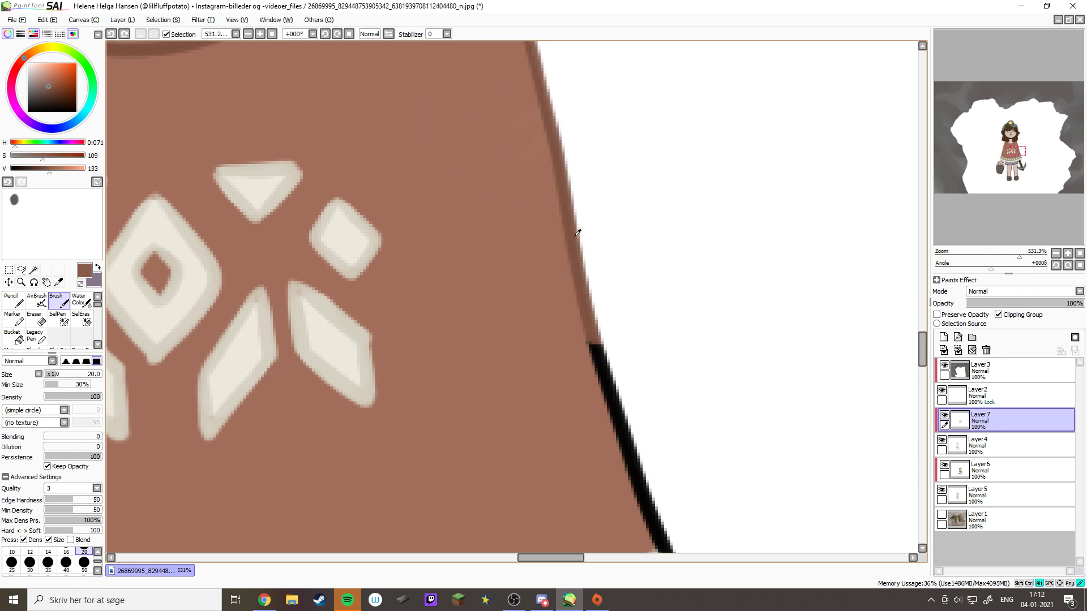
Recolour the rest of the dress's right side outline in dark terracotta and the hem band's right end in sampled darker cream
mouse_move(577, 232)
mouse_down()
mouse_move(617, 424)
mouse_move(560, 228)
mouse_move(580, 310)
mouse_up()
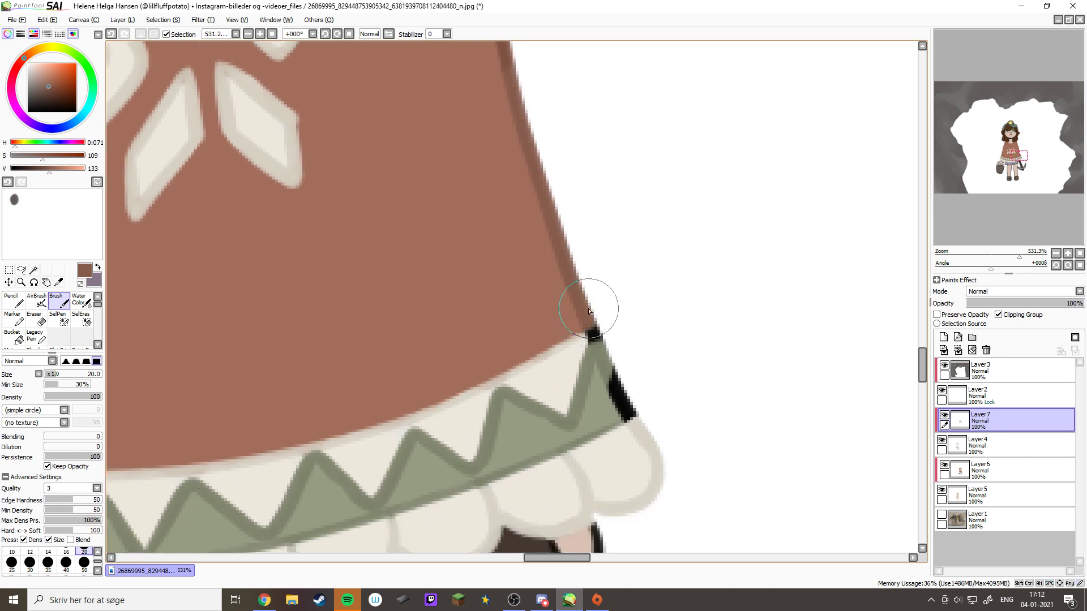
alt+click(644, 436)
drag(637, 430, 597, 343)
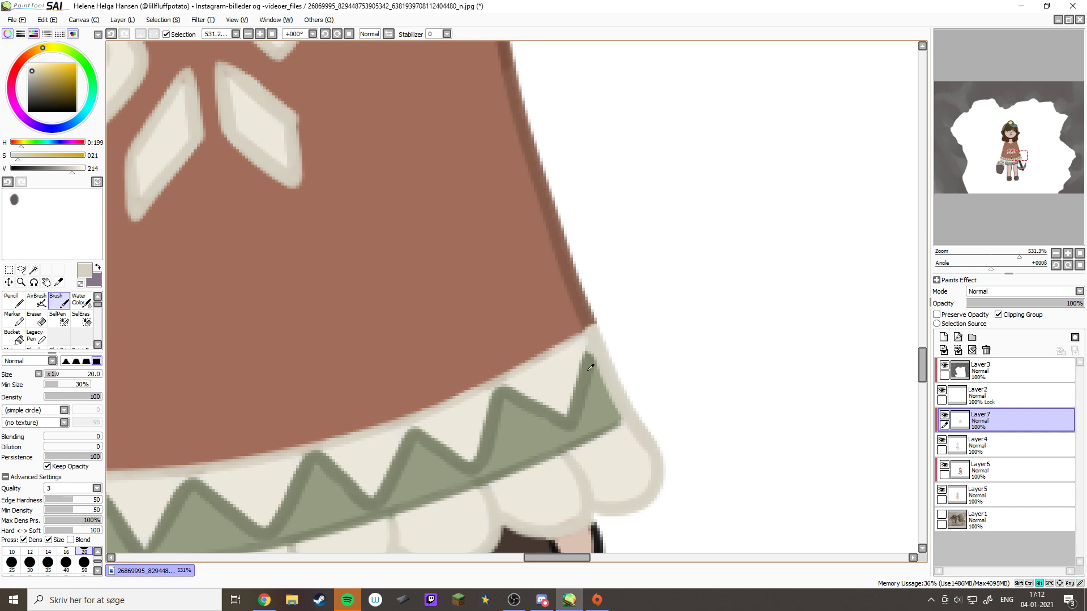
alt+click(588, 369)
alt+click(611, 368)
Fill the gap between the mouth lines with the cream sampled from the eye white on Layer6
drag(387, 401, 560, 498)
drag(577, 230, 552, 505)
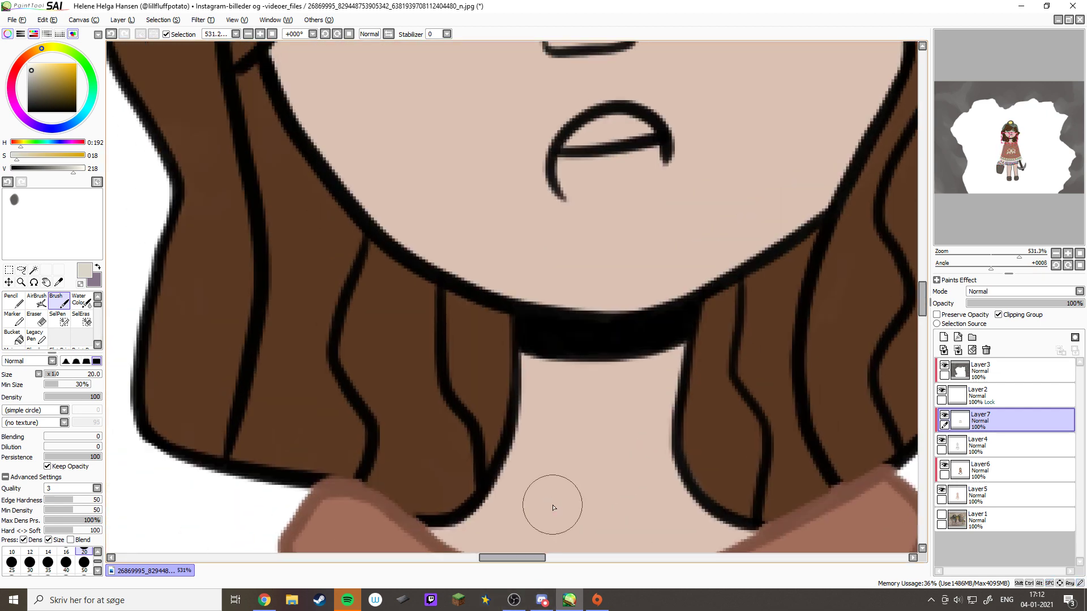
drag(601, 244, 541, 420)
click(989, 473)
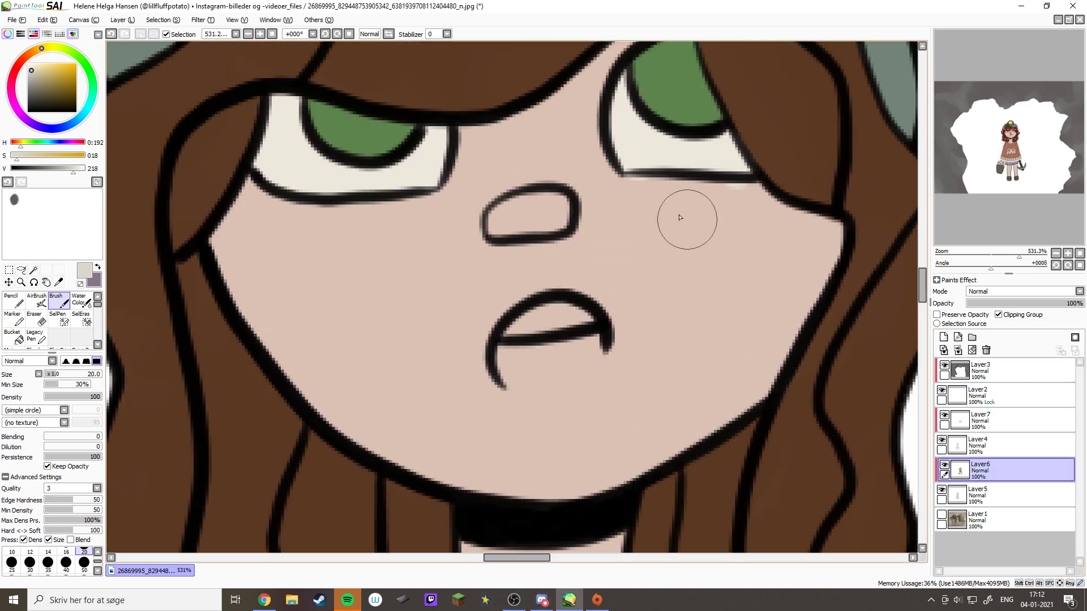
alt+click(649, 152)
drag(513, 329, 577, 320)
Recolour the girl's jawline on Layer7 with a darker shade of the sampled skin colour
alt+click(676, 264)
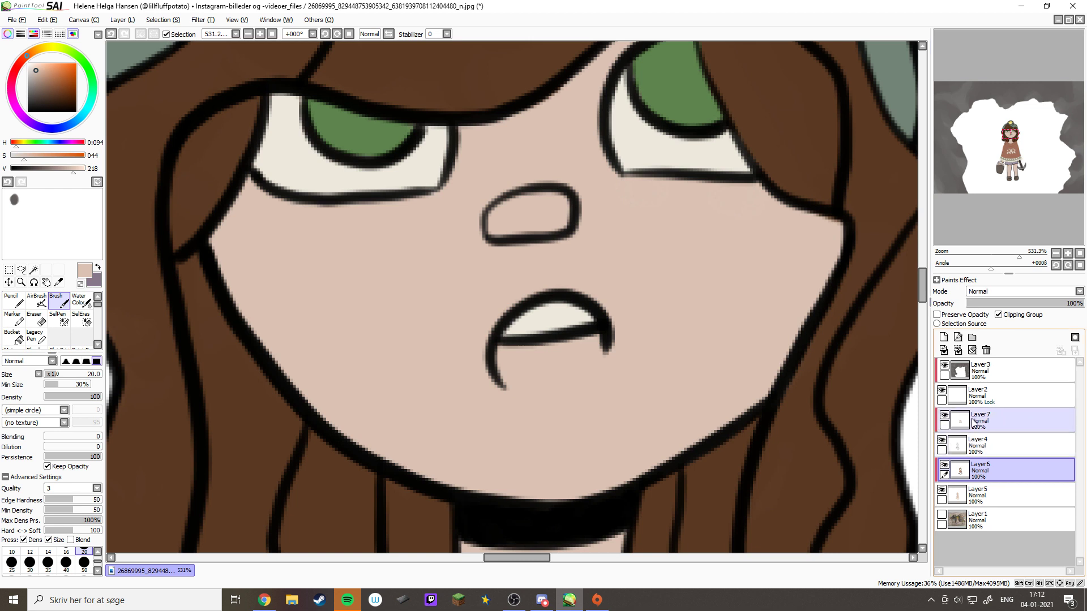
click(996, 420)
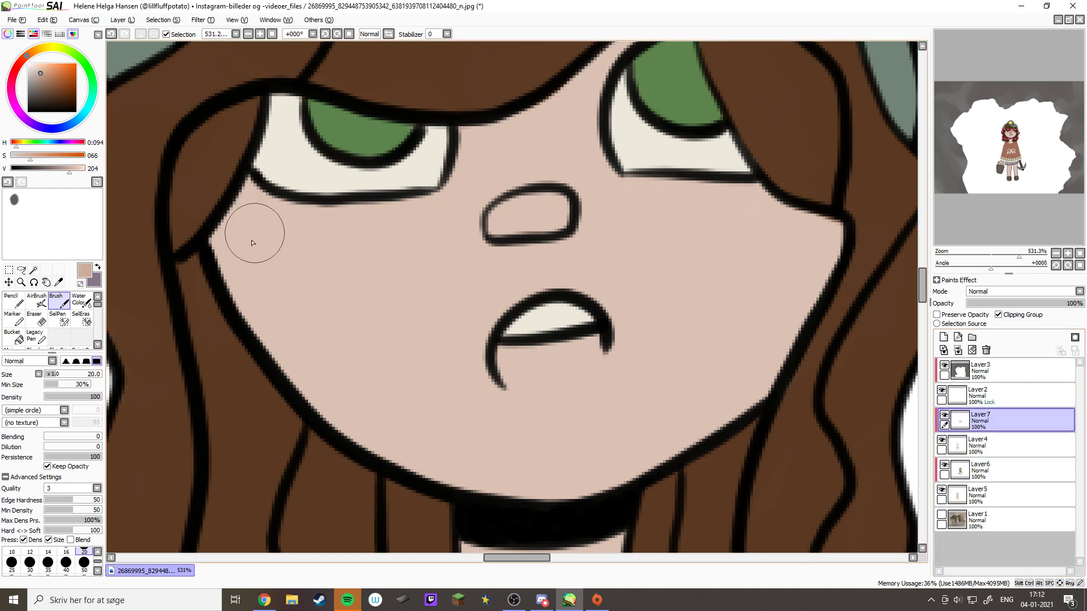
mouse_move(252, 242)
mouse_down()
mouse_move(211, 260)
mouse_move(266, 362)
mouse_move(344, 439)
mouse_move(447, 488)
mouse_move(577, 493)
mouse_move(503, 498)
mouse_move(621, 488)
mouse_move(720, 425)
mouse_move(776, 371)
mouse_up()
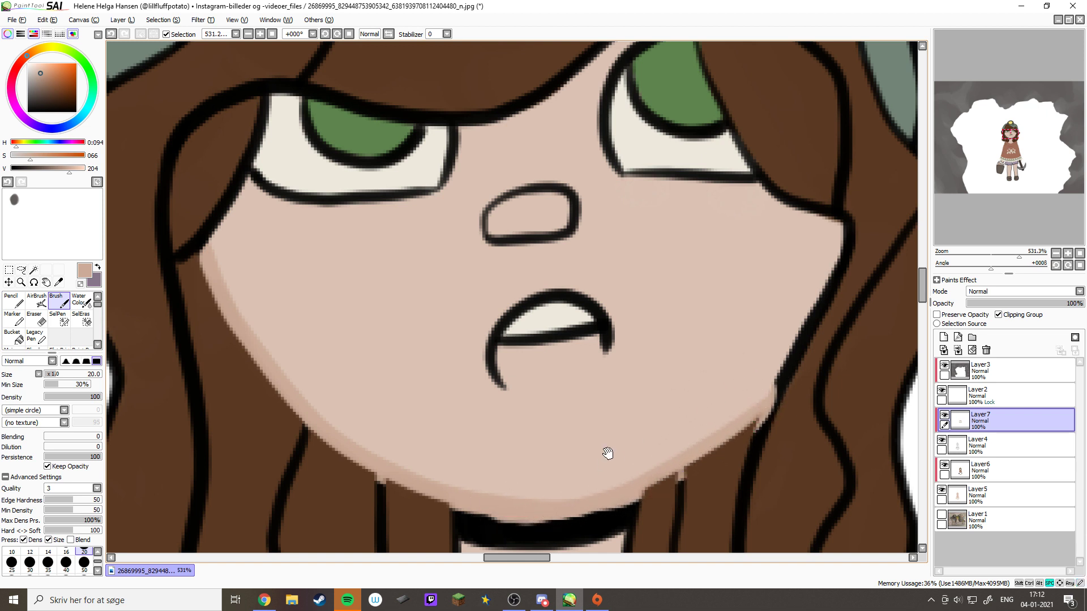
Recolour the black shadow under the chin and both neck outlines beside the hair with the darker skin tone
drag(607, 453, 647, 187)
mouse_move(504, 268)
mouse_down()
mouse_move(522, 292)
mouse_move(577, 306)
mouse_move(682, 272)
mouse_up()
drag(558, 399, 679, 272)
mouse_move(642, 196)
mouse_down()
mouse_move(623, 290)
mouse_move(587, 331)
mouse_move(557, 319)
mouse_move(560, 342)
mouse_up()
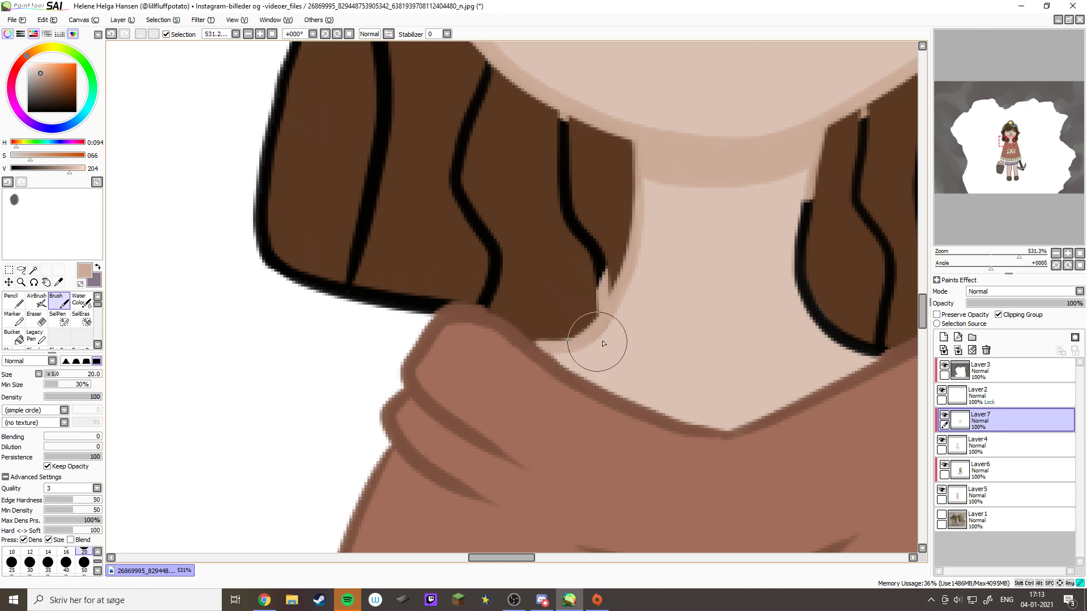
drag(737, 355, 554, 331)
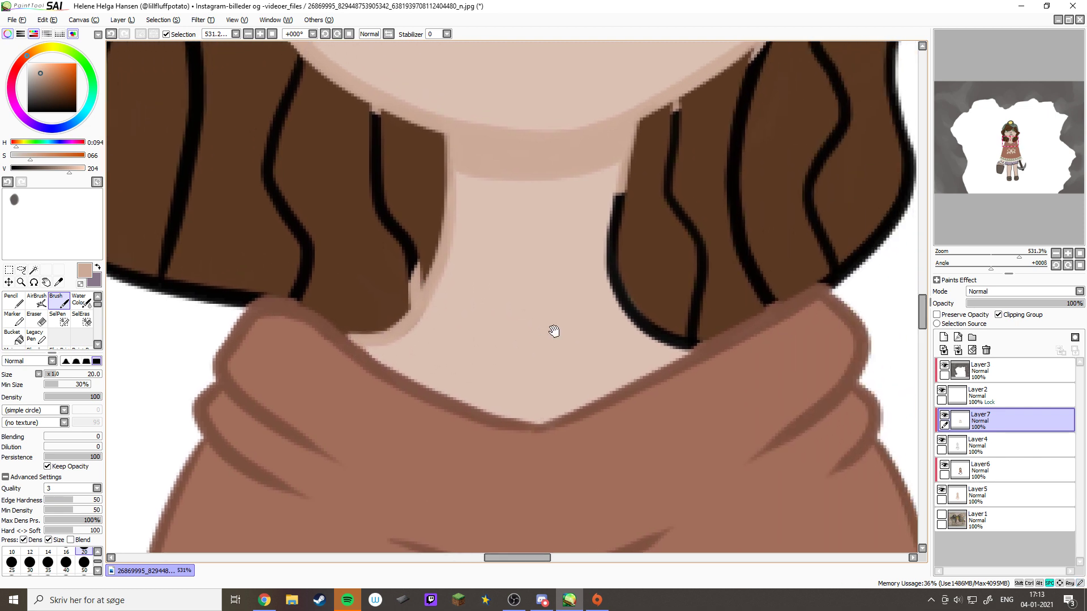
mouse_move(626, 180)
mouse_down()
mouse_move(614, 268)
mouse_move(650, 322)
mouse_move(685, 328)
mouse_move(677, 334)
mouse_move(693, 326)
mouse_move(670, 334)
mouse_up()
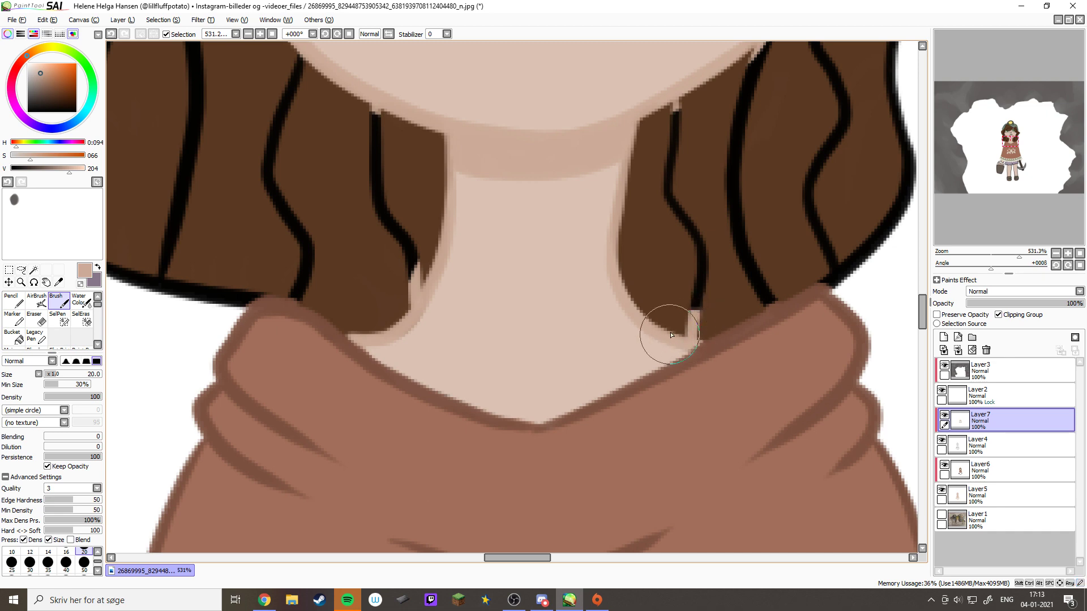
Recolour the outline of the left hand below the hem with the darker skin tone
drag(562, 462, 736, 139)
drag(487, 438, 713, 102)
drag(464, 436, 651, 152)
mouse_move(534, 368)
mouse_down()
mouse_move(507, 226)
mouse_move(482, 258)
mouse_up()
mouse_move(553, 352)
mouse_down()
mouse_move(548, 263)
mouse_move(570, 327)
mouse_move(545, 262)
mouse_move(548, 234)
mouse_up()
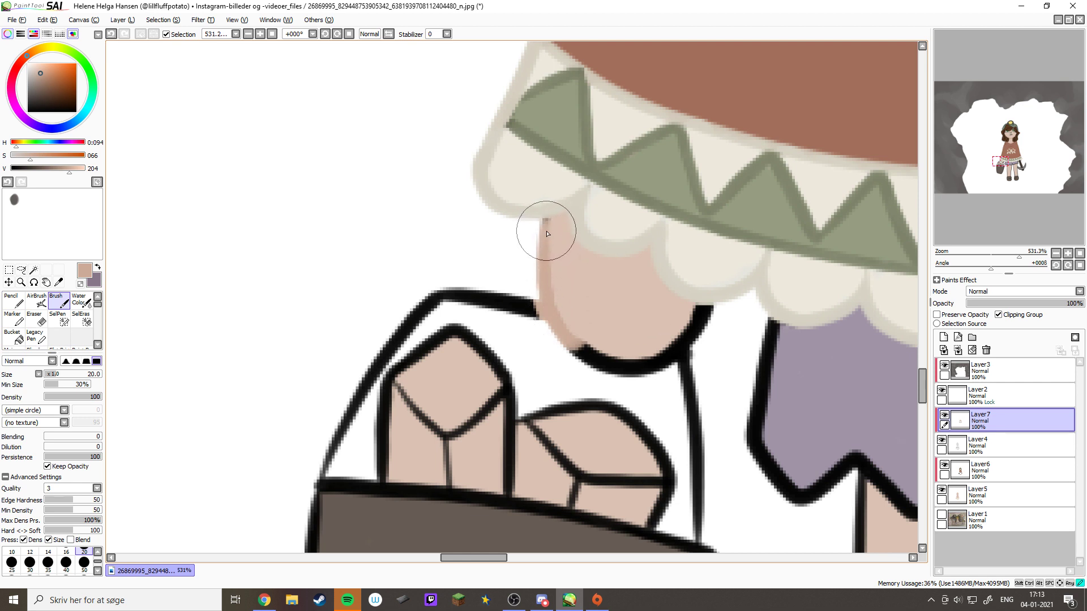
mouse_move(569, 332)
mouse_down()
mouse_move(597, 356)
mouse_move(674, 348)
mouse_move(704, 323)
mouse_up()
Touch up the scalloped trim's edge above the left hand with sampled darker cream, and erase the skin-tone overspill on the basket handle
alt+click(692, 292)
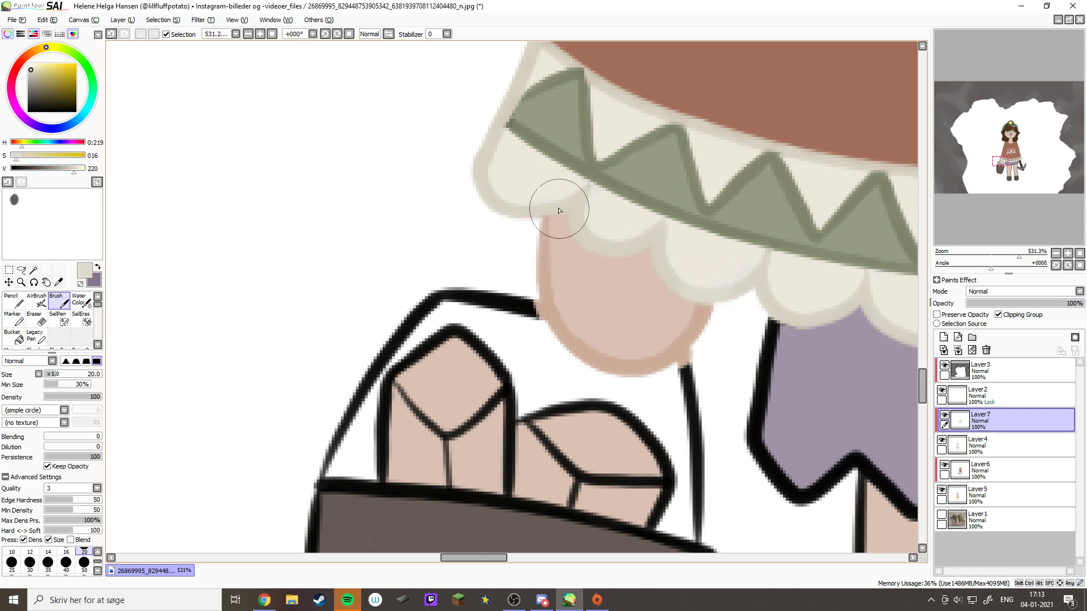
alt+click(501, 203)
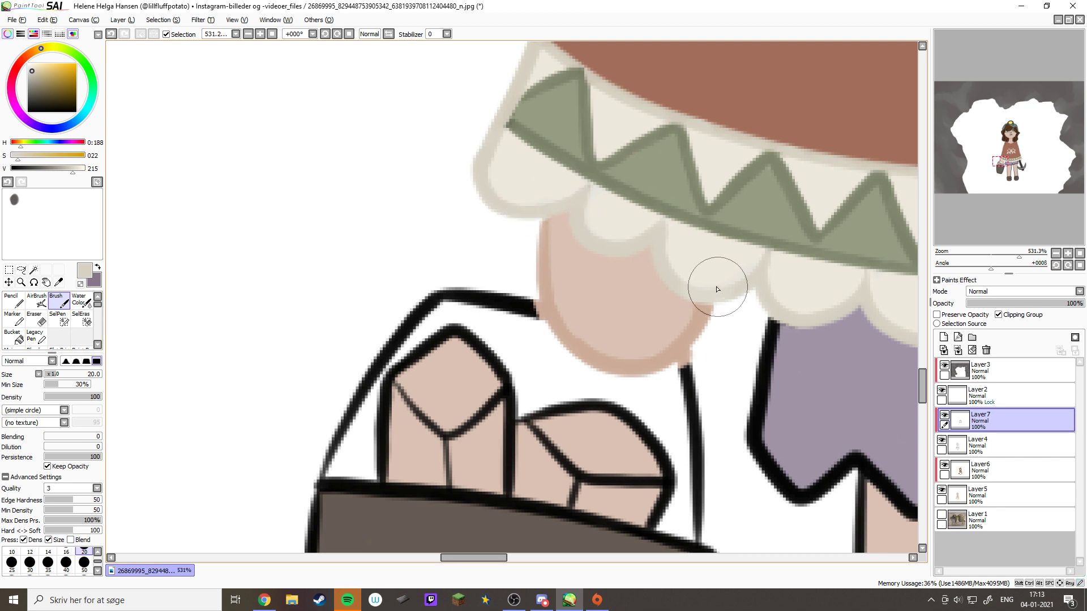
drag(735, 279, 713, 286)
key(e)
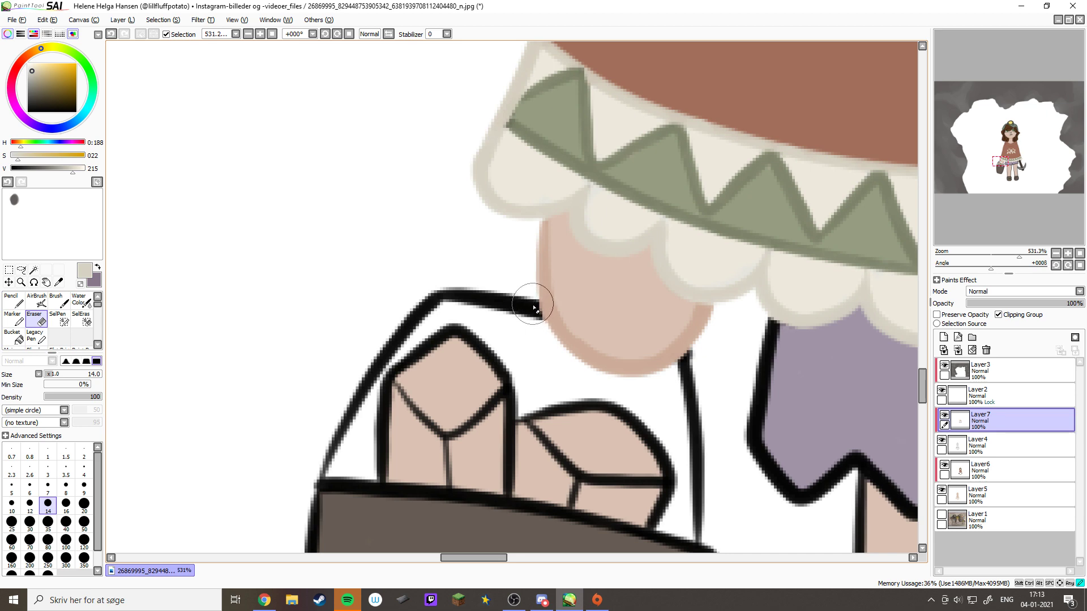
key(b)
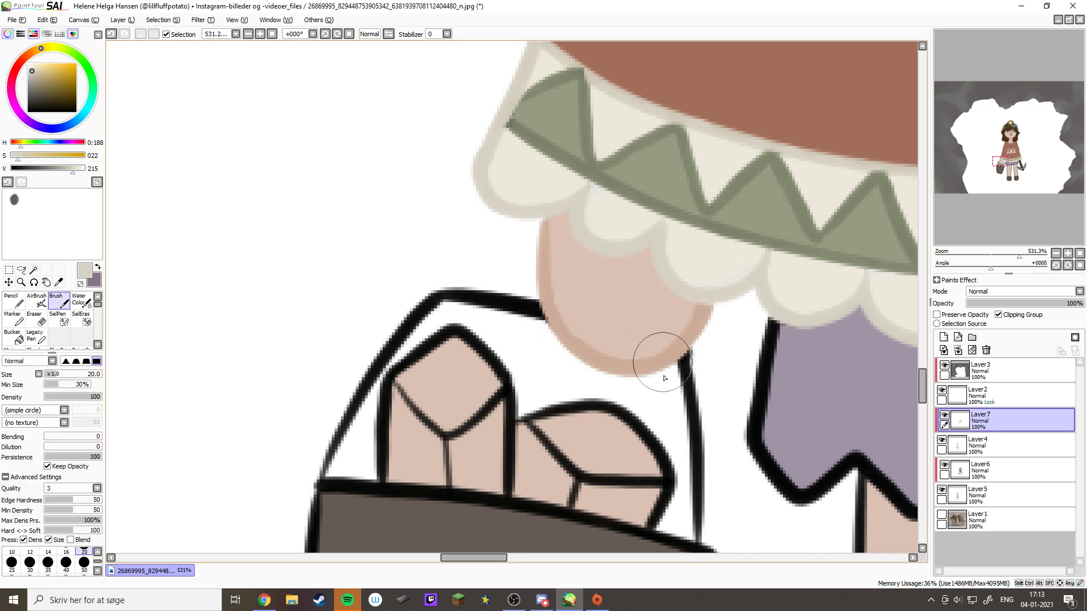
Recolour the outlines of the right hand around the dark brown handle with the sampled darker skin tone
alt+click(652, 364)
drag(783, 388, 413, 412)
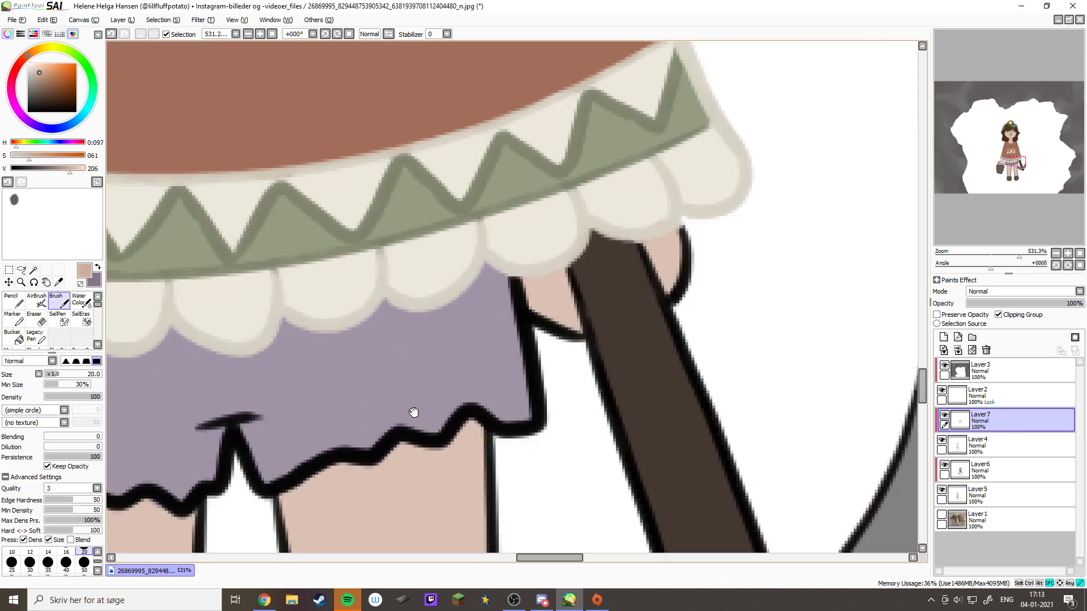
mouse_move(554, 330)
mouse_down()
mouse_move(537, 306)
mouse_move(544, 330)
mouse_move(570, 346)
mouse_up()
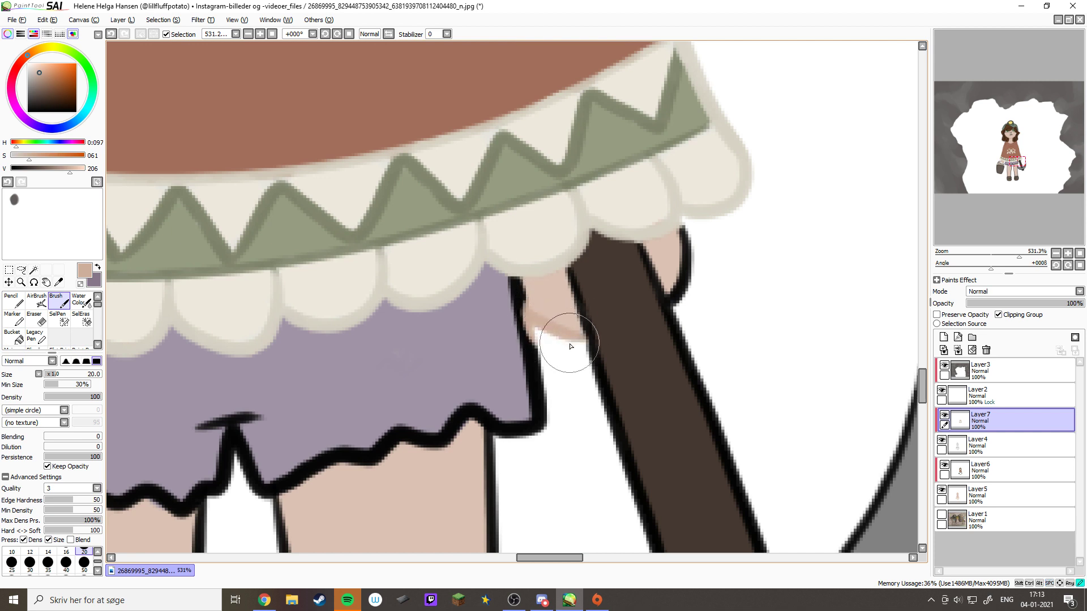
drag(663, 313, 686, 247)
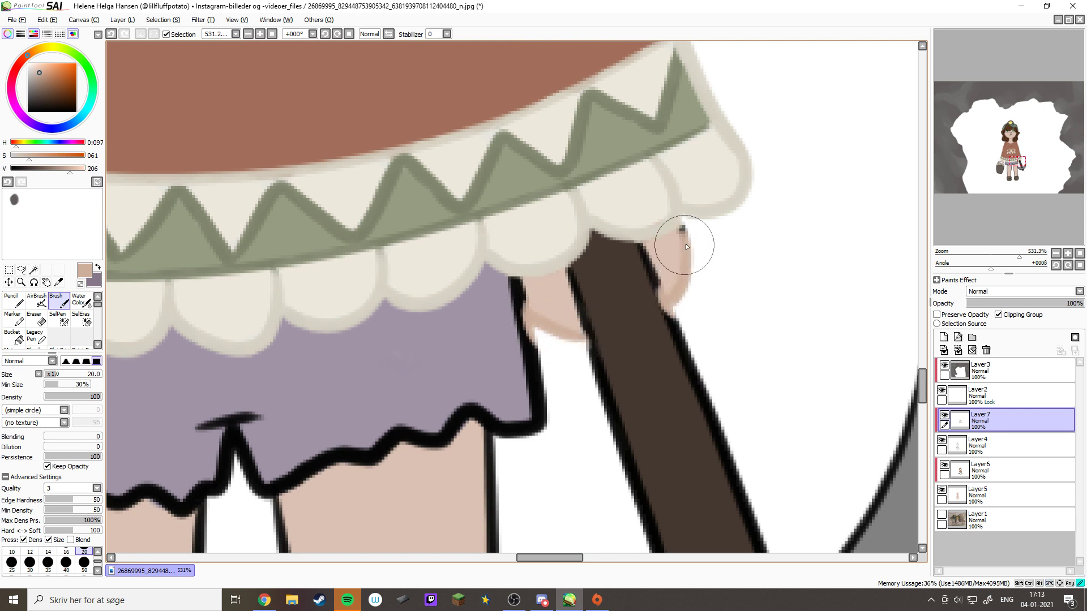
Recolour the black strand lines and lower edge of the hair left of the face with a darker hair brown
drag(569, 141, 628, 396)
drag(473, 173, 552, 425)
drag(423, 121, 546, 402)
drag(571, 300, 703, 577)
drag(551, 246, 626, 501)
drag(604, 323, 741, 455)
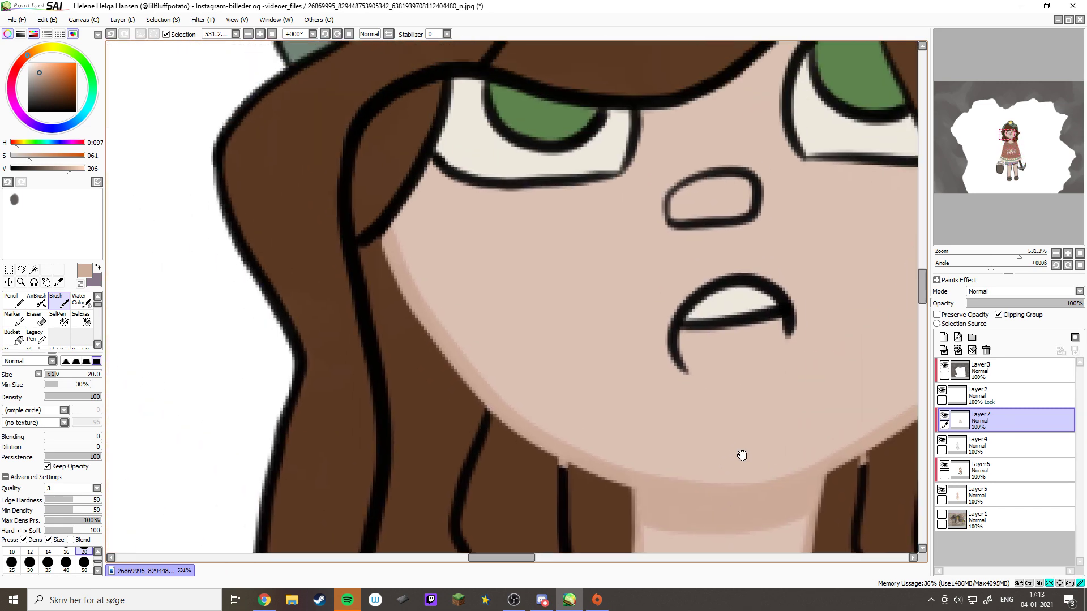
alt+click(417, 400)
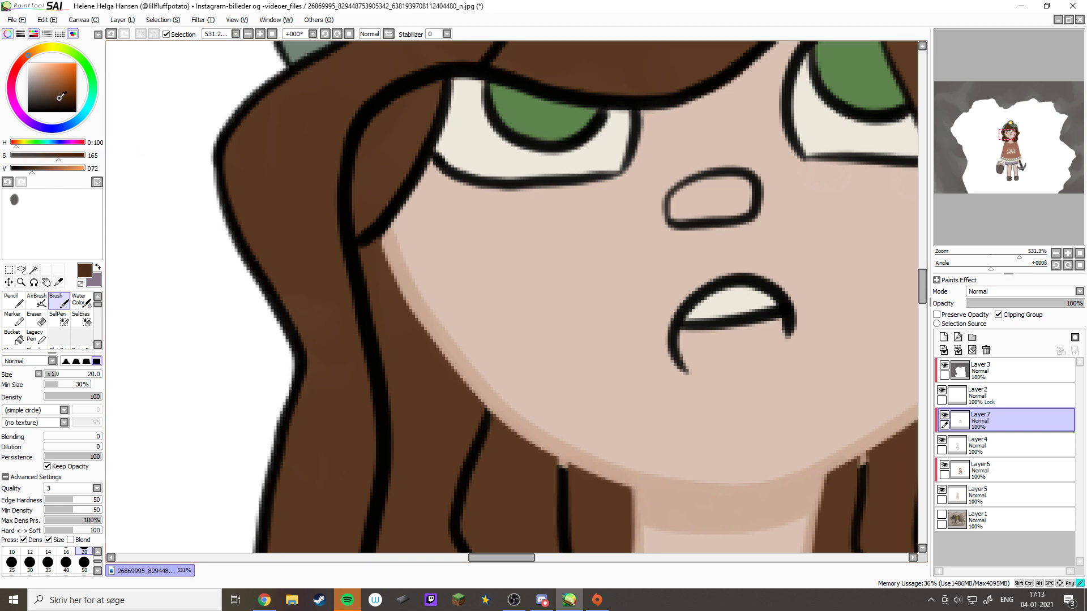
mouse_move(357, 141)
mouse_down()
mouse_move(334, 180)
mouse_move(350, 157)
mouse_move(338, 231)
mouse_move(344, 294)
mouse_move(383, 457)
mouse_up()
drag(377, 404, 395, 200)
mouse_move(403, 249)
mouse_down()
mouse_move(367, 427)
mouse_move(333, 386)
mouse_move(320, 427)
mouse_move(278, 299)
mouse_move(357, 402)
mouse_move(281, 415)
mouse_move(309, 402)
mouse_move(372, 440)
mouse_move(402, 431)
mouse_move(435, 444)
mouse_move(468, 429)
mouse_move(440, 446)
mouse_move(489, 417)
mouse_move(484, 432)
mouse_move(514, 442)
mouse_move(483, 328)
mouse_move(488, 236)
mouse_up()
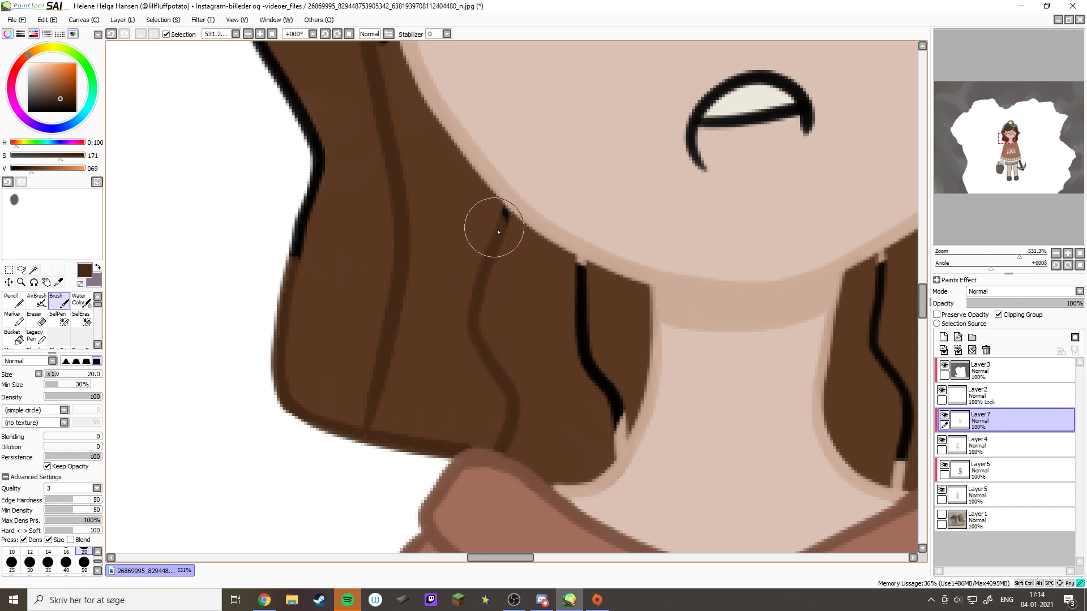
Recolour the strand line beside the left of the neck and the left outer hair edge up to the helmet in dark brown
mouse_move(564, 285)
mouse_down()
mouse_move(590, 319)
mouse_move(580, 305)
mouse_move(588, 366)
mouse_move(583, 336)
mouse_move(604, 378)
mouse_move(605, 441)
mouse_move(610, 422)
mouse_move(607, 447)
mouse_up()
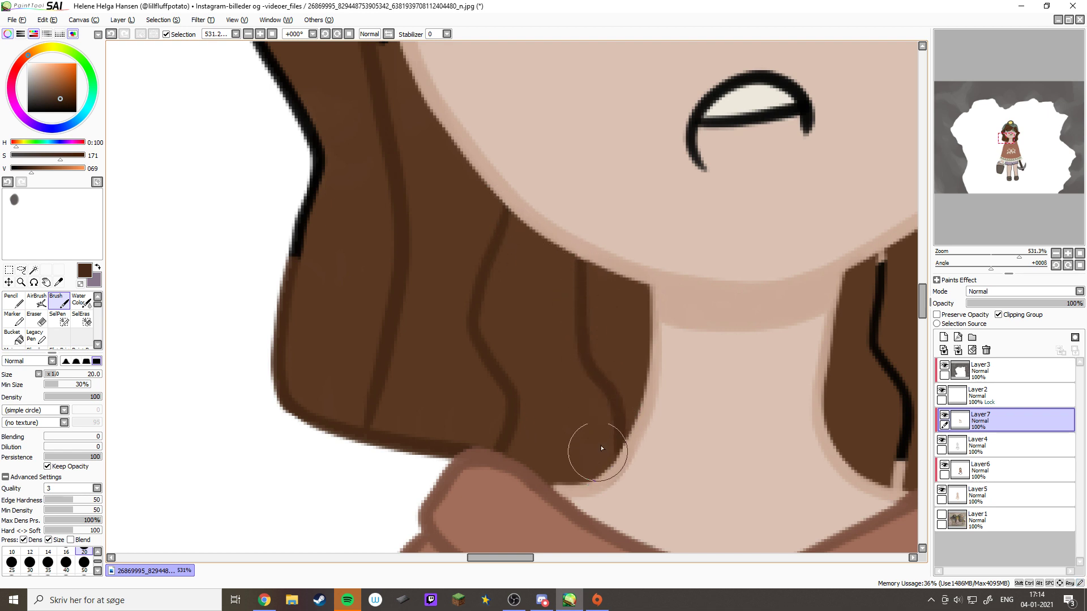
drag(392, 238, 523, 377)
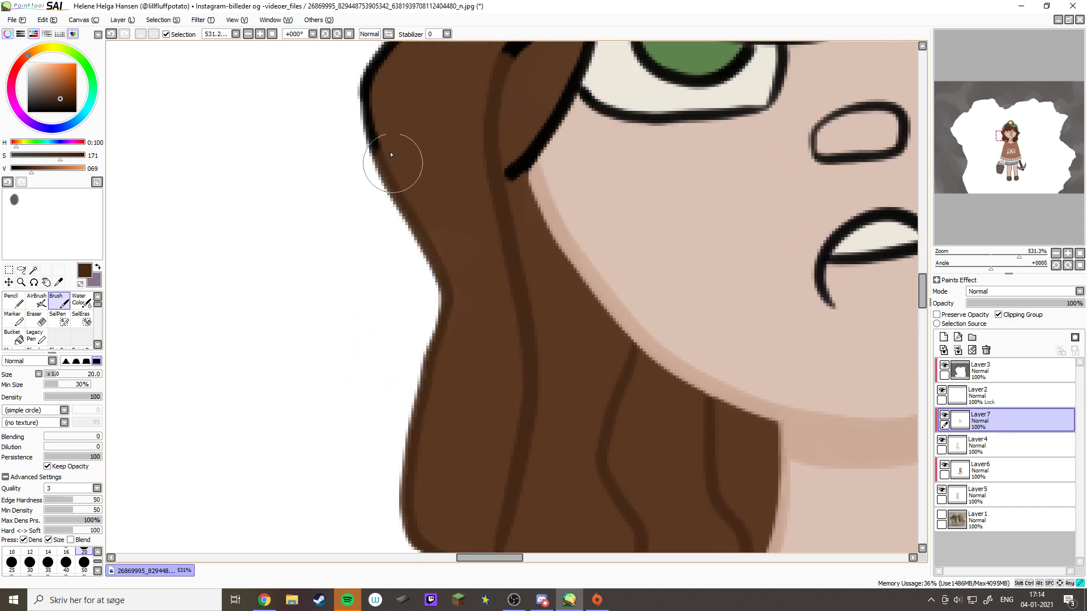
mouse_move(377, 78)
mouse_down()
mouse_move(368, 391)
mouse_move(353, 347)
mouse_up()
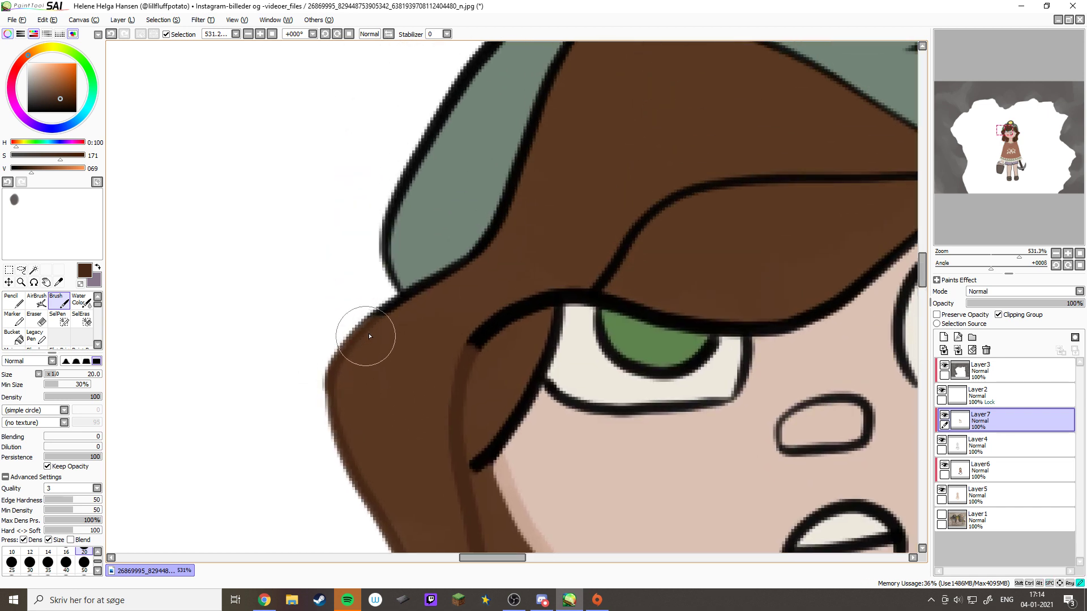
Recolour the fringe's black outlines and inner strand line under the helmet, across the parting, with the dark brown
mouse_move(399, 315)
mouse_down()
mouse_move(430, 295)
mouse_move(406, 313)
mouse_move(505, 222)
mouse_move(492, 310)
mouse_move(508, 308)
mouse_move(459, 429)
mouse_move(465, 471)
mouse_move(524, 384)
mouse_move(556, 296)
mouse_move(518, 313)
mouse_move(592, 262)
mouse_move(620, 255)
mouse_move(566, 274)
mouse_move(553, 293)
mouse_move(614, 292)
mouse_move(739, 319)
mouse_move(810, 308)
mouse_move(604, 270)
mouse_move(704, 189)
mouse_up()
drag(526, 213, 542, 110)
mouse_move(560, 89)
mouse_down()
mouse_move(480, 235)
mouse_move(513, 175)
mouse_move(555, 158)
mouse_move(672, 189)
mouse_move(725, 254)
mouse_up()
drag(637, 328, 806, 324)
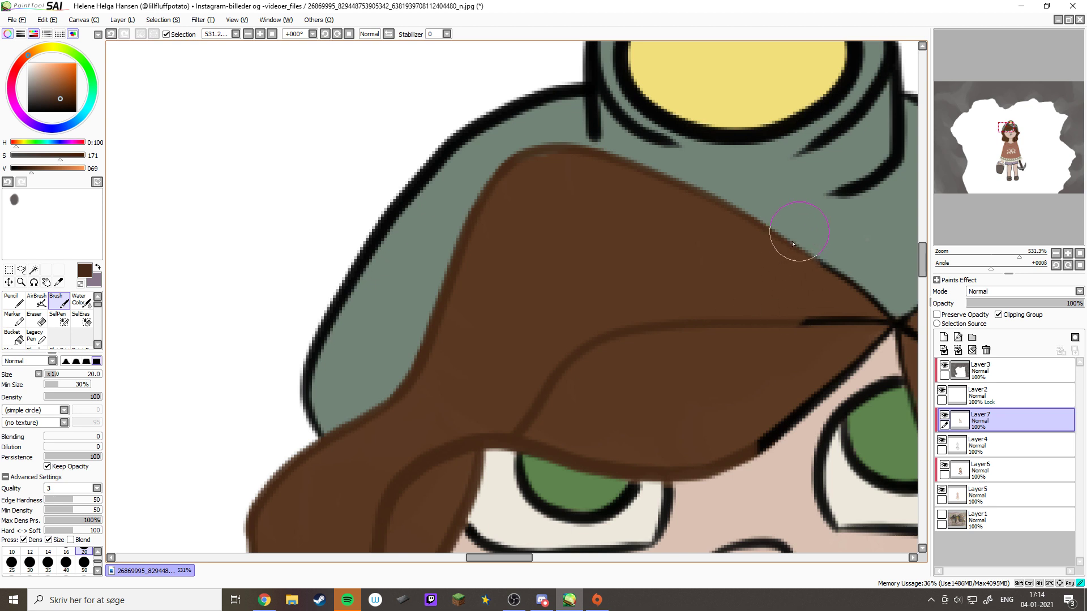
drag(728, 413, 533, 323)
mouse_move(559, 371)
mouse_down()
mouse_move(643, 272)
mouse_move(589, 252)
mouse_move(622, 198)
mouse_up()
drag(700, 256, 805, 194)
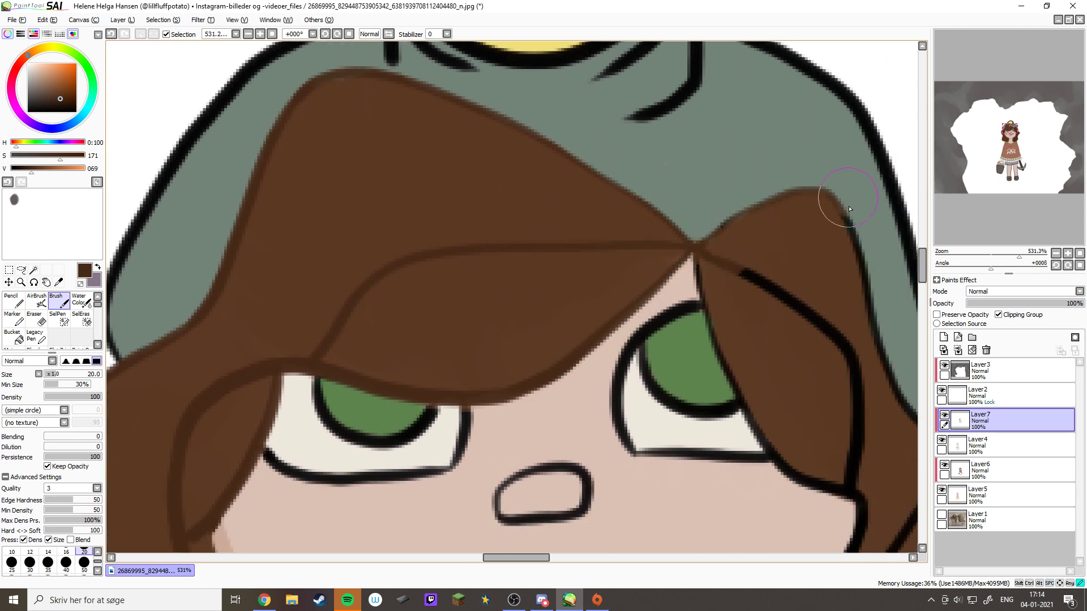
Recolour the outlines of the lock over the right eye and the upper hair edge beside the helmet in dark brown
mouse_move(738, 272)
mouse_down()
mouse_move(808, 310)
mouse_move(855, 439)
mouse_up()
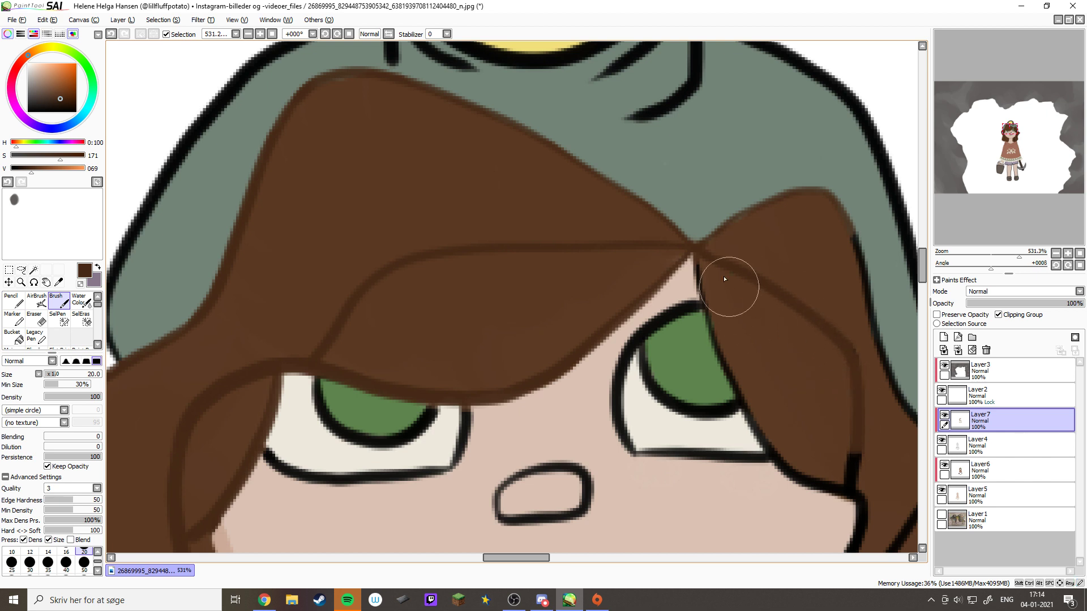
mouse_move(724, 279)
mouse_down()
mouse_move(701, 267)
mouse_move(779, 450)
mouse_move(837, 487)
mouse_move(855, 444)
mouse_up()
drag(848, 224, 886, 371)
mouse_move(820, 397)
mouse_down()
mouse_move(603, 227)
mouse_move(640, 274)
mouse_move(706, 317)
mouse_move(733, 383)
mouse_move(673, 375)
mouse_up()
mouse_move(682, 318)
mouse_down()
mouse_move(592, 455)
mouse_move(570, 526)
mouse_up()
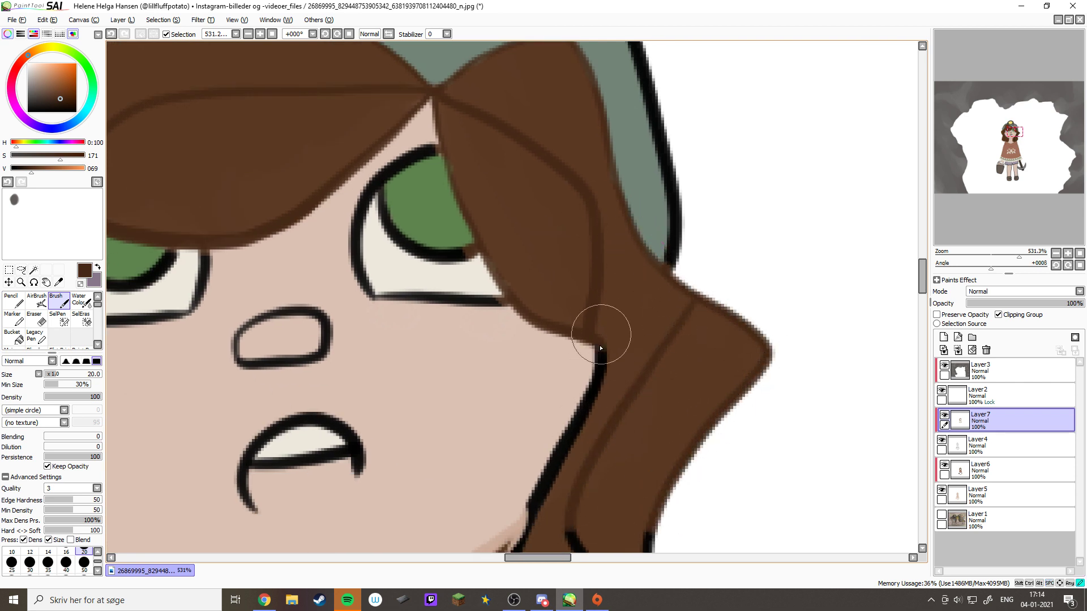
Recolour the hair line along the right cheek and the strand lines right of the neck down to the poncho
drag(601, 341, 546, 484)
mouse_move(562, 427)
mouse_down()
mouse_move(603, 246)
mouse_move(562, 369)
mouse_move(573, 334)
mouse_up()
mouse_move(554, 374)
mouse_down()
mouse_move(528, 449)
mouse_move(489, 391)
mouse_up()
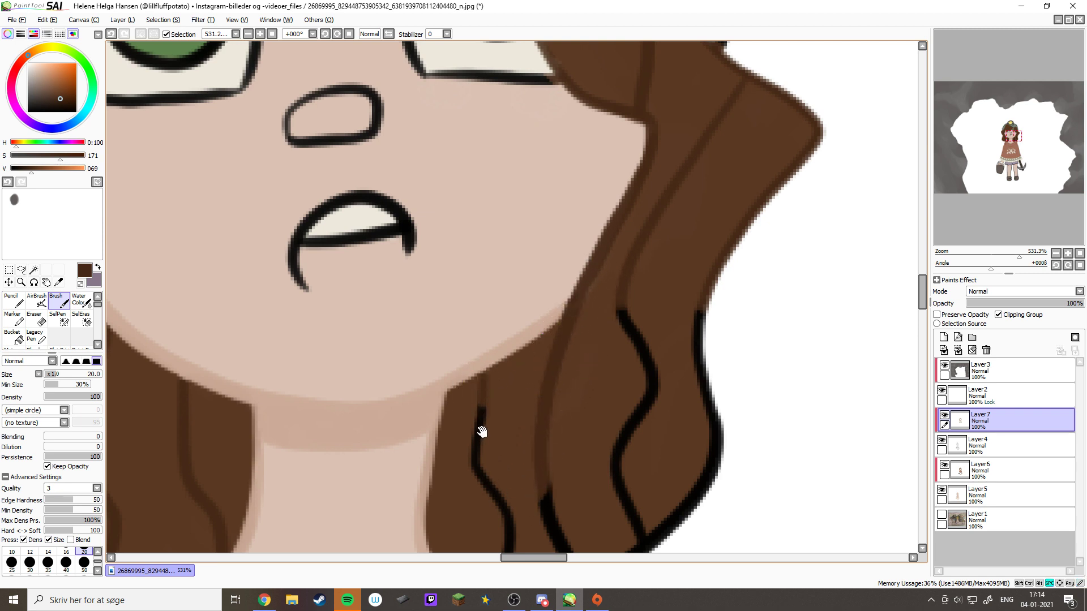
mouse_move(482, 432)
mouse_down()
mouse_move(497, 250)
mouse_move(524, 421)
mouse_up()
mouse_move(565, 350)
mouse_down()
mouse_move(568, 323)
mouse_move(572, 383)
mouse_move(594, 390)
mouse_up()
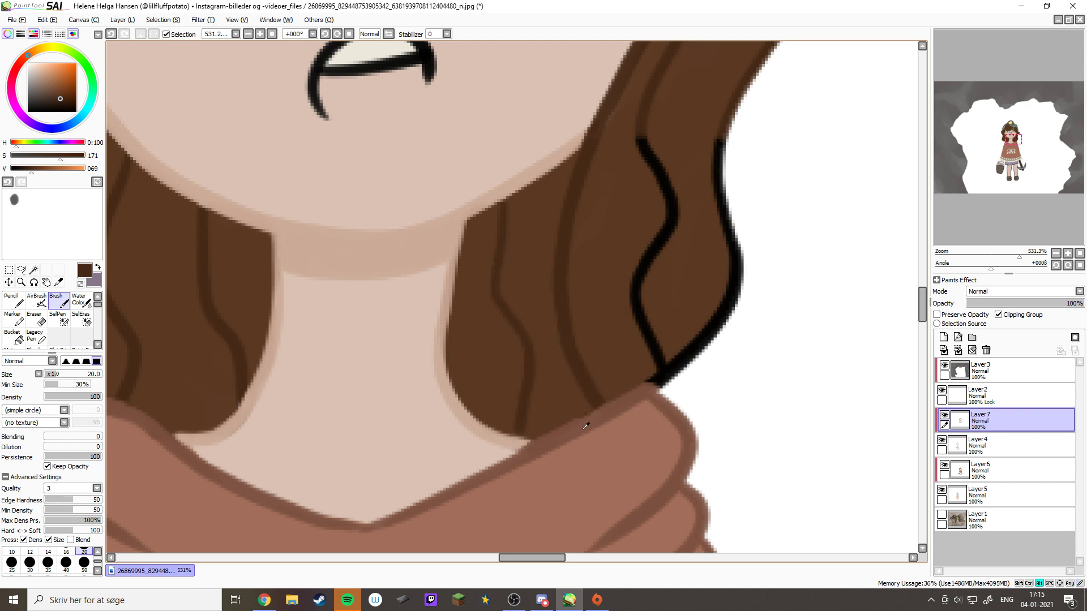
Recolour the remaining wavy strand line and outer edge of the hair on the right with sampled dark brown
alt+click(586, 426)
alt+click(594, 390)
mouse_move(639, 137)
mouse_down()
mouse_move(651, 145)
mouse_move(662, 243)
mouse_move(639, 364)
mouse_move(686, 354)
mouse_move(738, 255)
mouse_move(729, 120)
mouse_move(681, 255)
mouse_move(715, 347)
mouse_move(817, 417)
mouse_up()
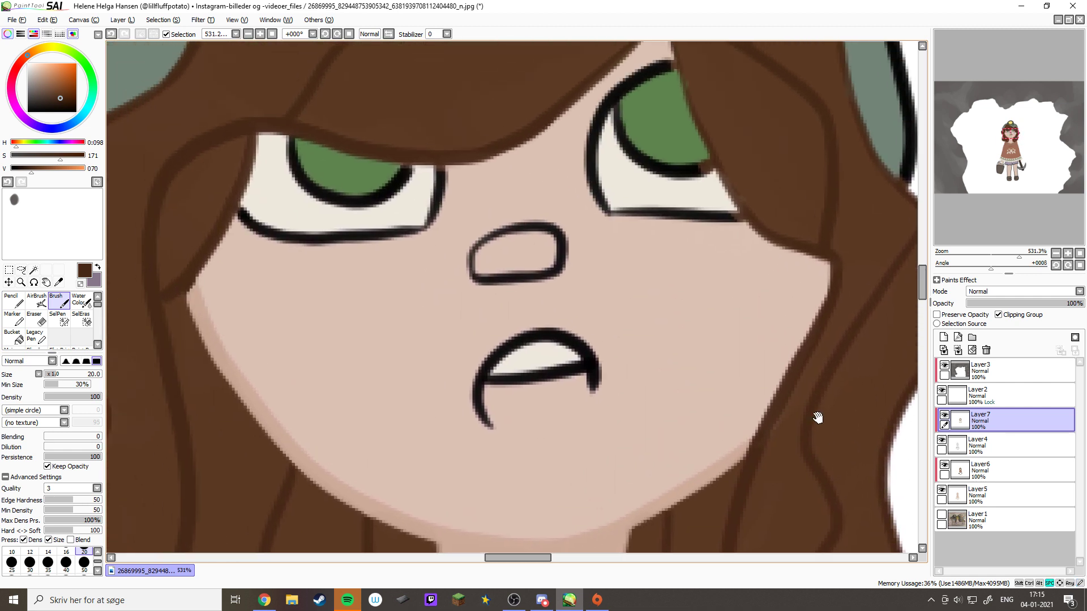
Recolour the mouth and nose outlines with the sampled darker skin tone on Layer7, touching up the skin under the mouth on Layer6
drag(622, 471, 656, 339)
alt+click(600, 445)
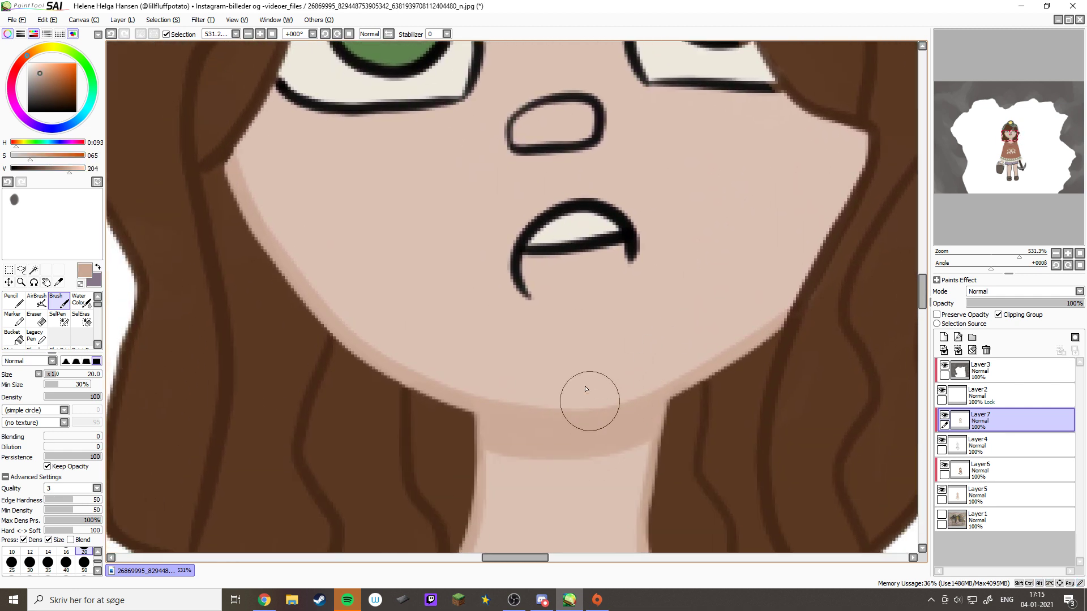
mouse_move(521, 296)
mouse_down()
mouse_move(536, 381)
mouse_move(524, 364)
mouse_move(527, 311)
mouse_move(593, 272)
mouse_move(638, 316)
mouse_move(544, 355)
mouse_up()
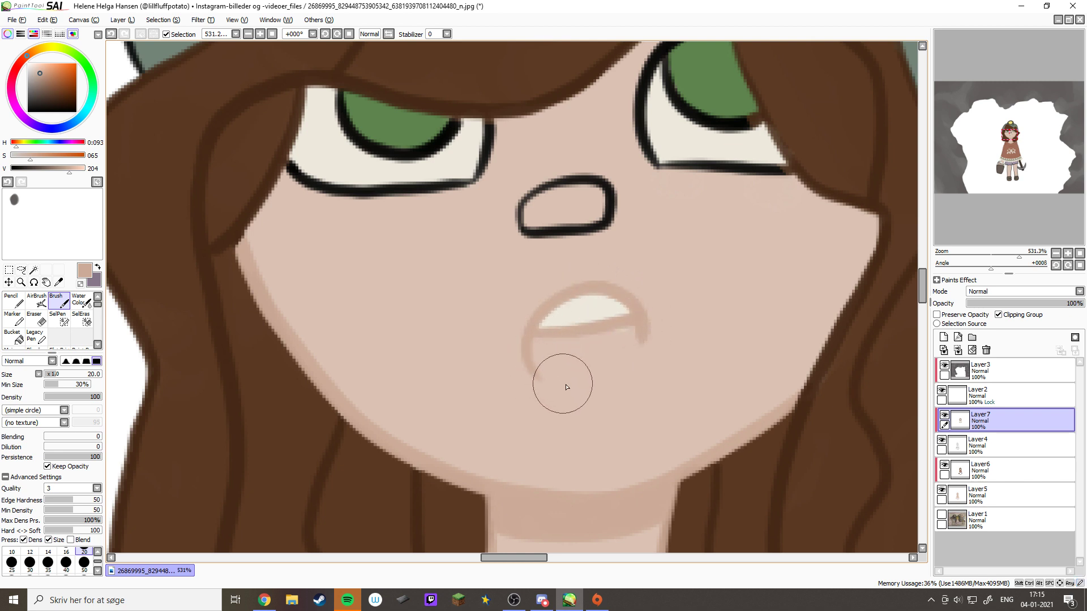
alt+click(620, 390)
click(979, 469)
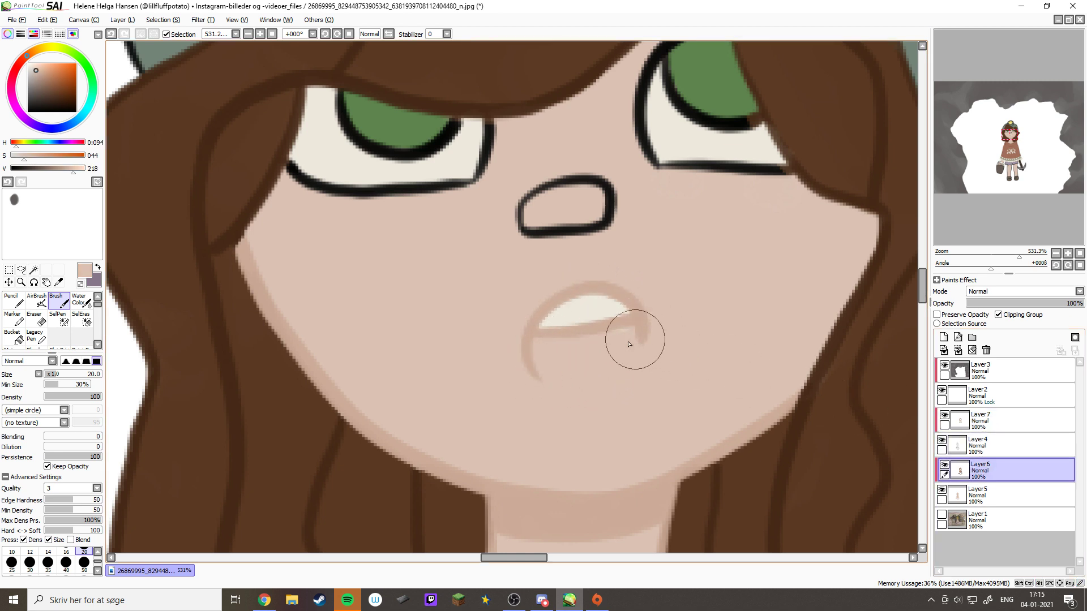
click(979, 420)
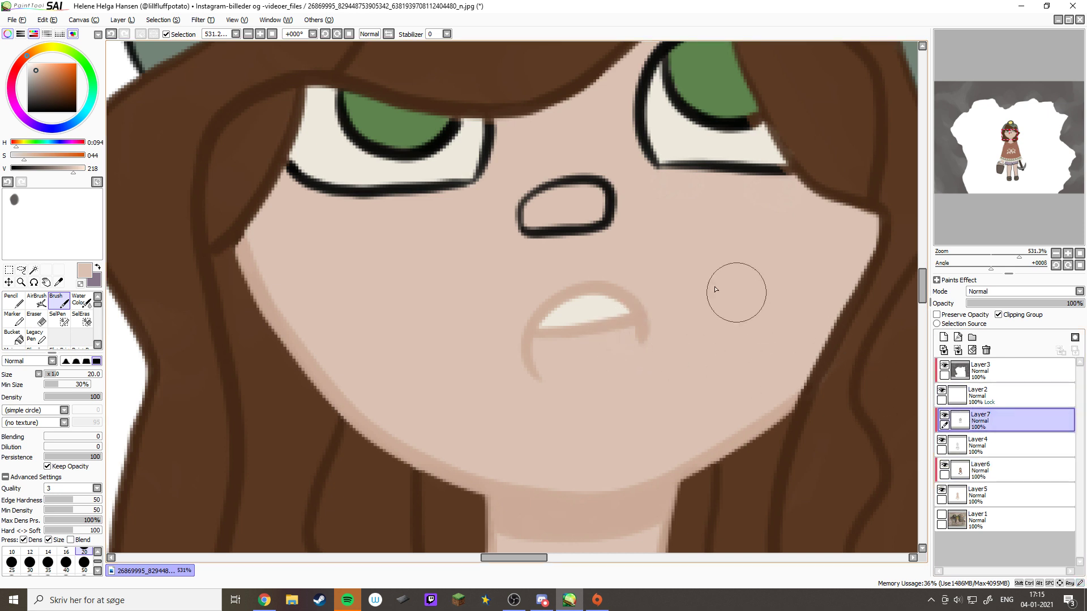
mouse_move(514, 211)
mouse_down()
mouse_move(553, 223)
mouse_move(602, 189)
mouse_move(619, 260)
mouse_move(619, 440)
mouse_move(636, 447)
mouse_move(633, 436)
mouse_up()
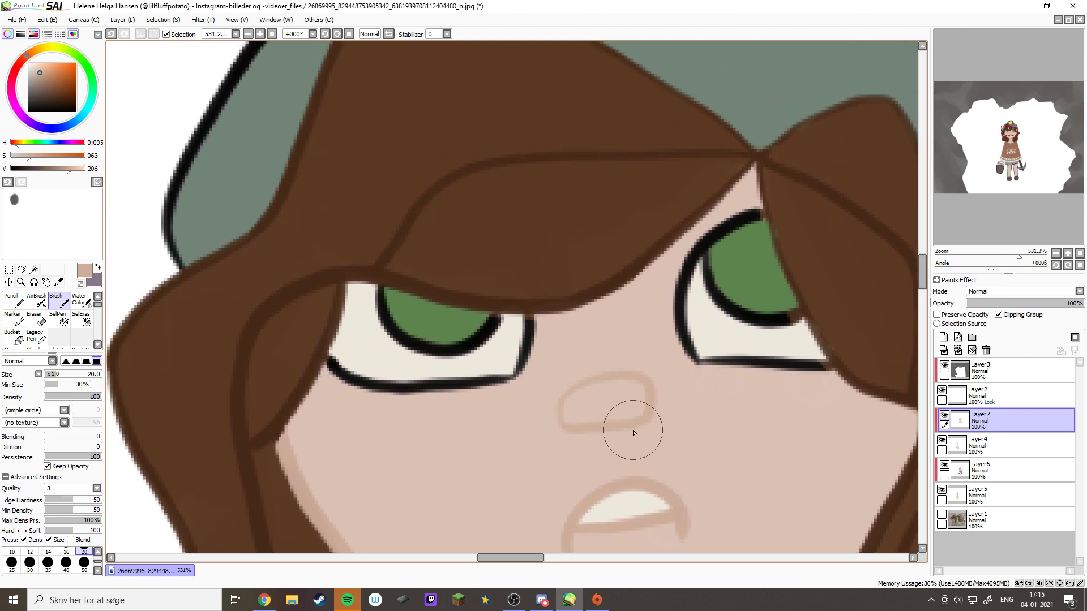
Recolour both iris outlines with a darker green, covering the brown overspill at the right iris
alt+click(768, 264)
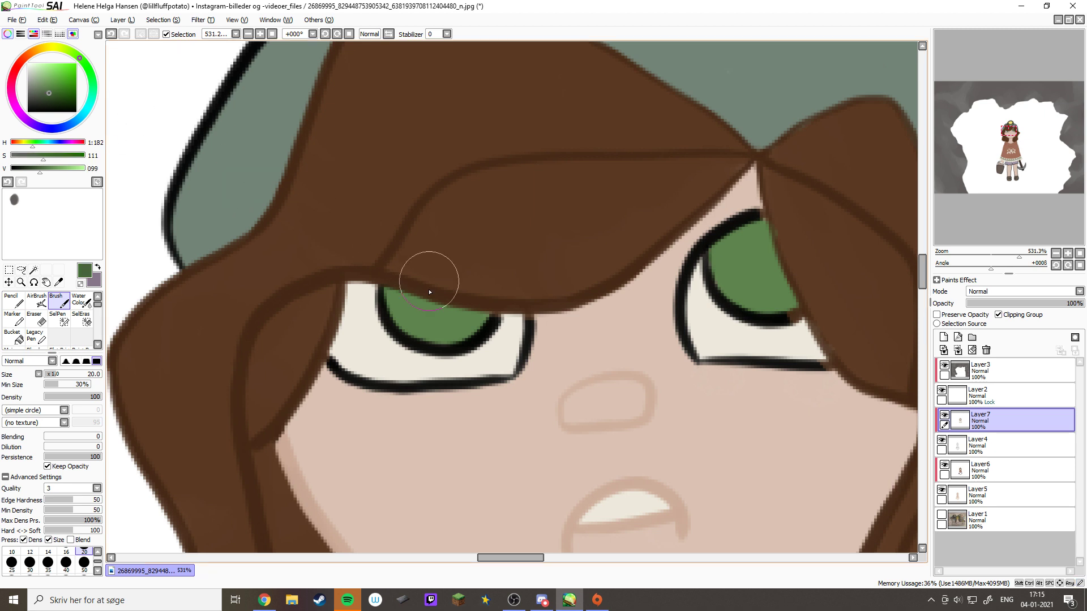
mouse_move(429, 292)
mouse_down()
mouse_move(360, 303)
mouse_move(388, 331)
mouse_move(452, 351)
mouse_move(478, 340)
mouse_up()
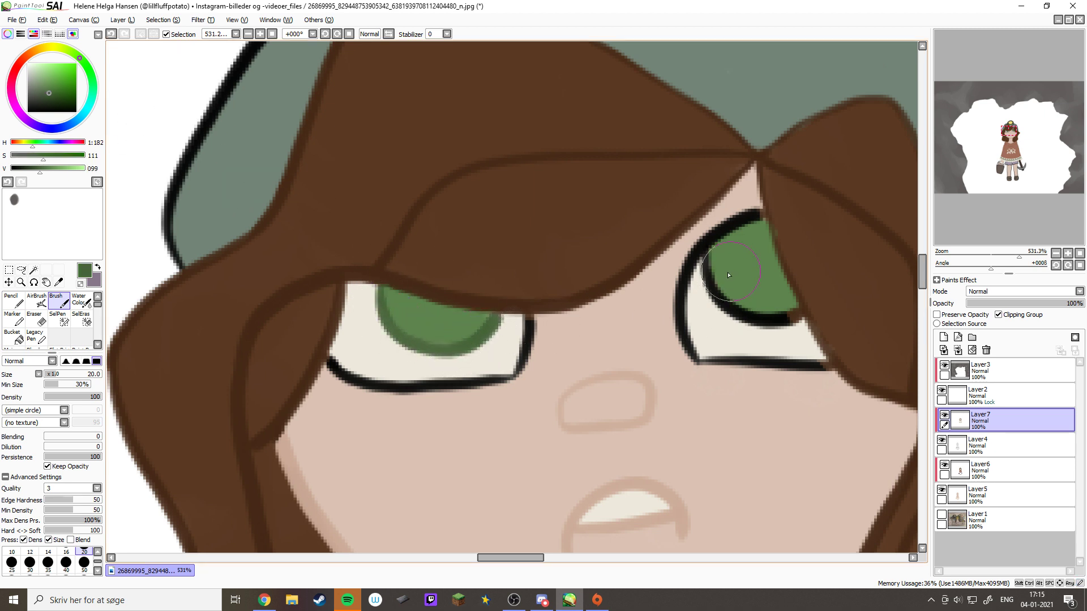
mouse_move(716, 285)
mouse_down()
mouse_move(730, 311)
mouse_move(777, 323)
mouse_up()
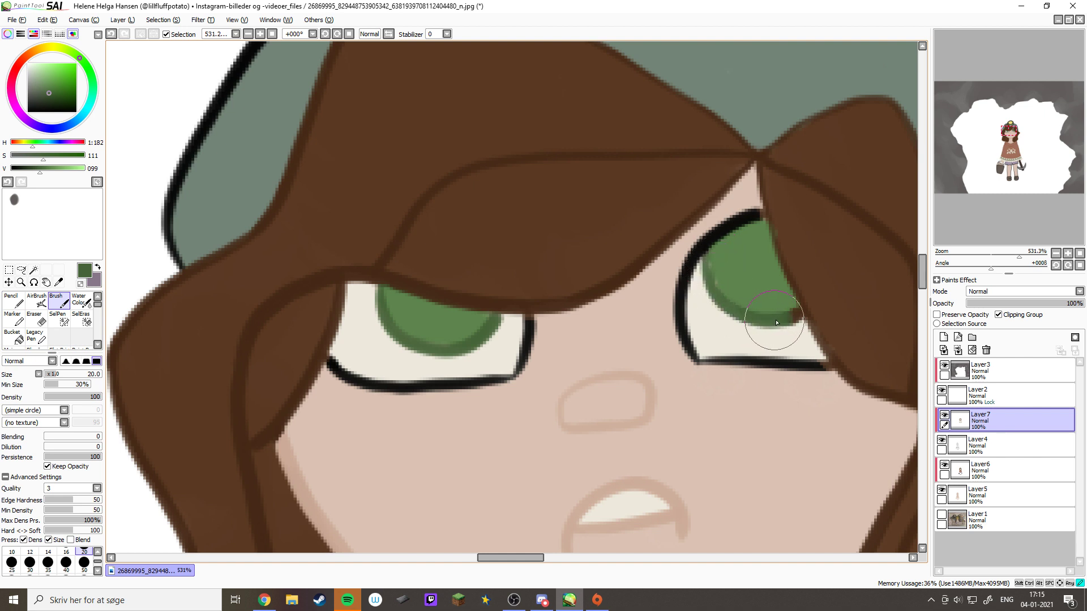
alt+click(753, 273)
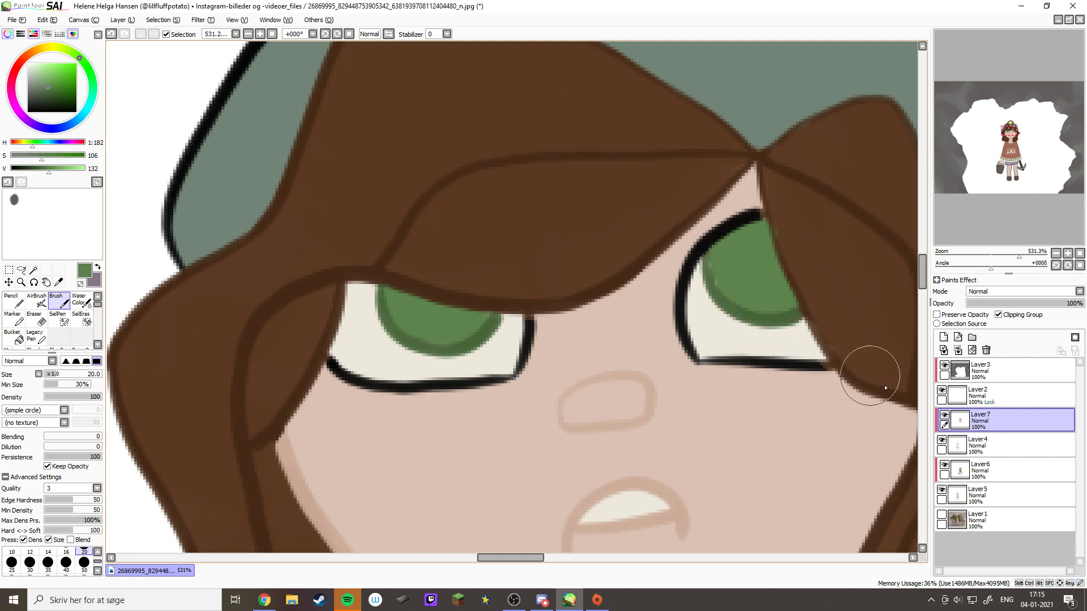
click(999, 468)
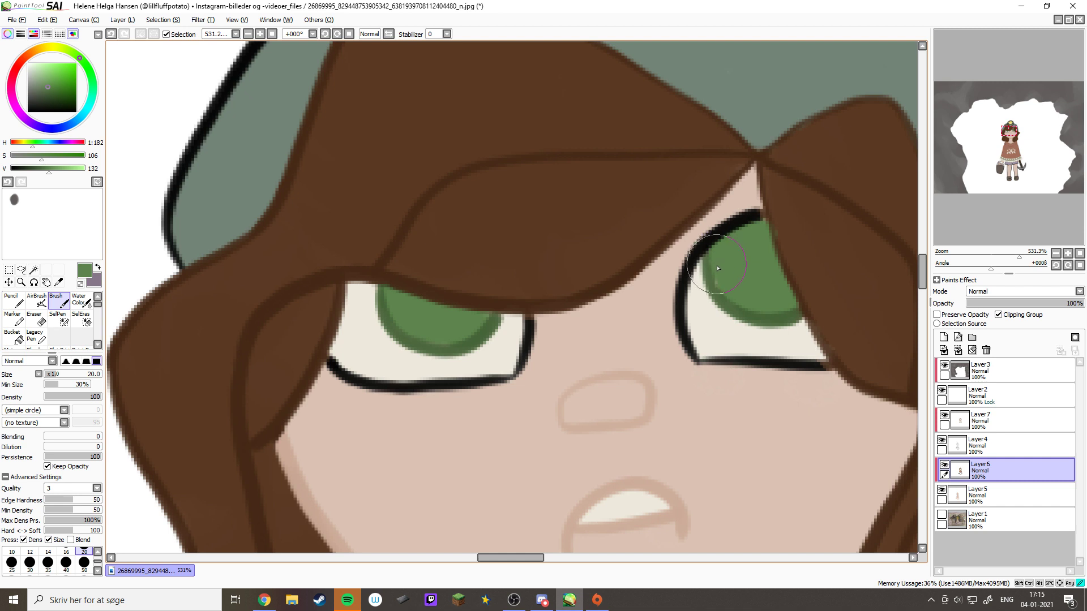
click(987, 424)
Touch up the hair edge at the right eye with sampled brown on Layer6, and erase the overspill on the left eye's outline on Layer7
drag(807, 379, 774, 389)
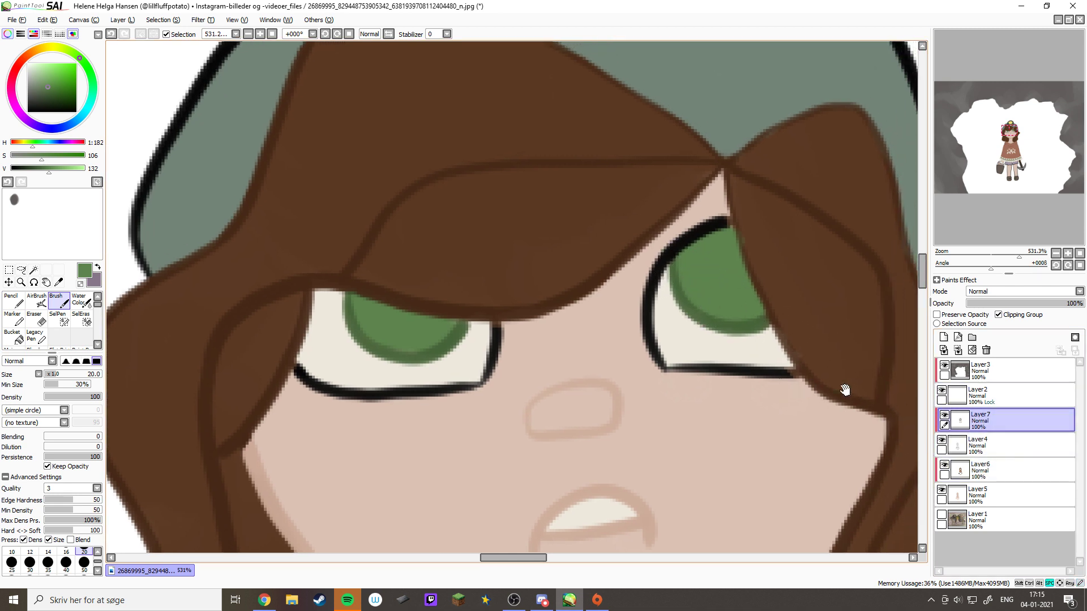
click(988, 470)
alt+click(794, 288)
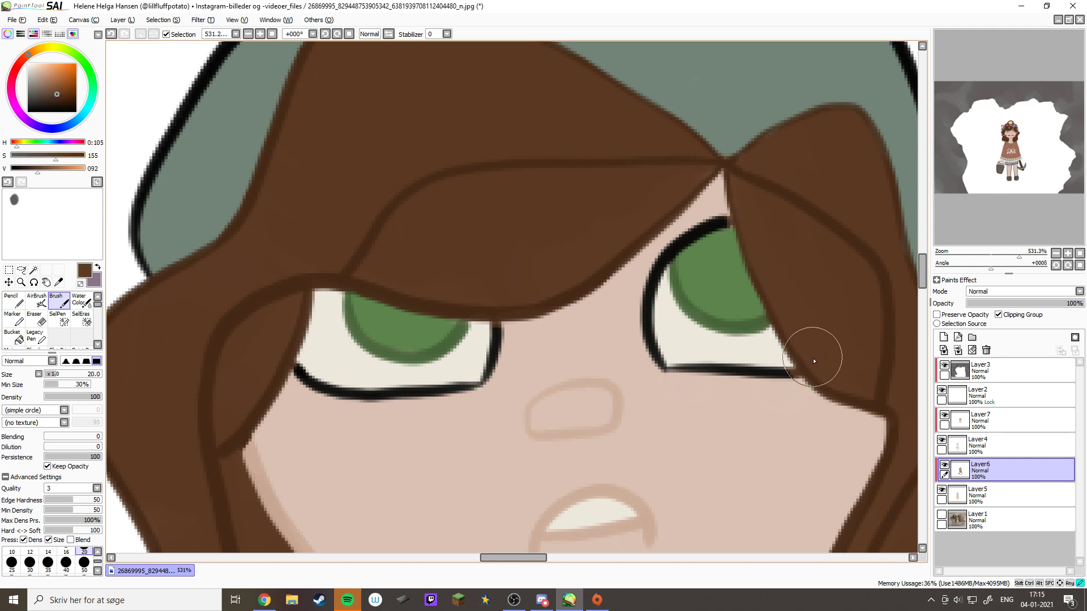
click(989, 422)
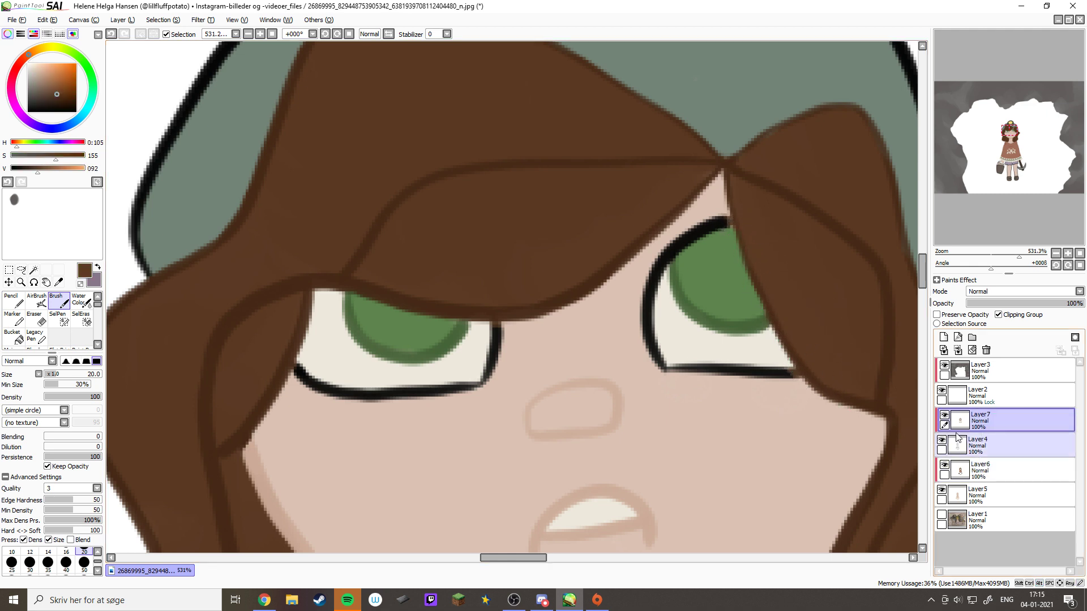
key(e)
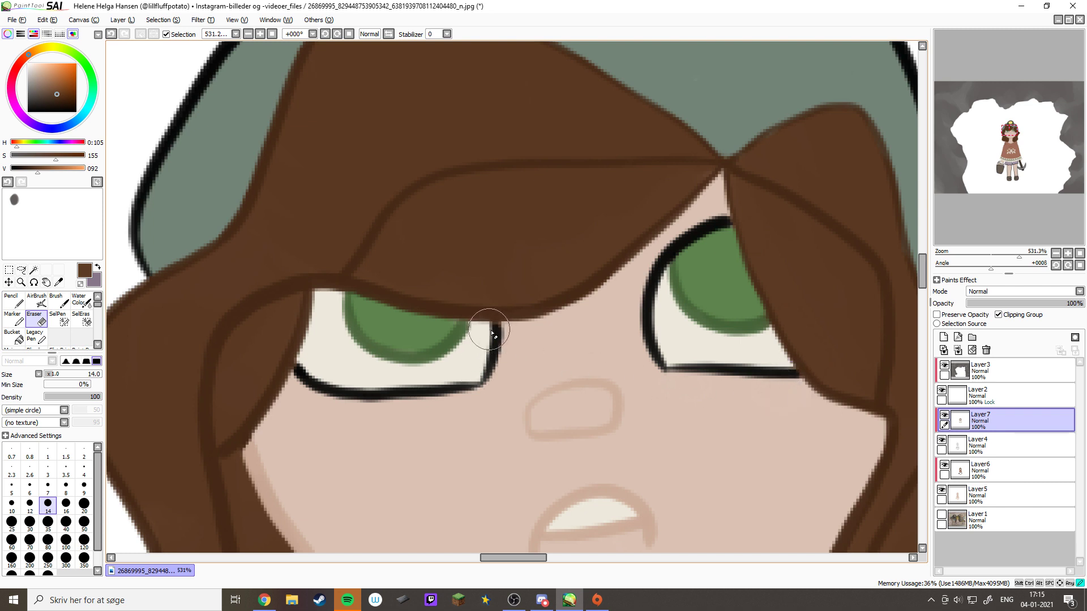
drag(493, 330, 501, 333)
key(b)
drag(328, 243, 623, 426)
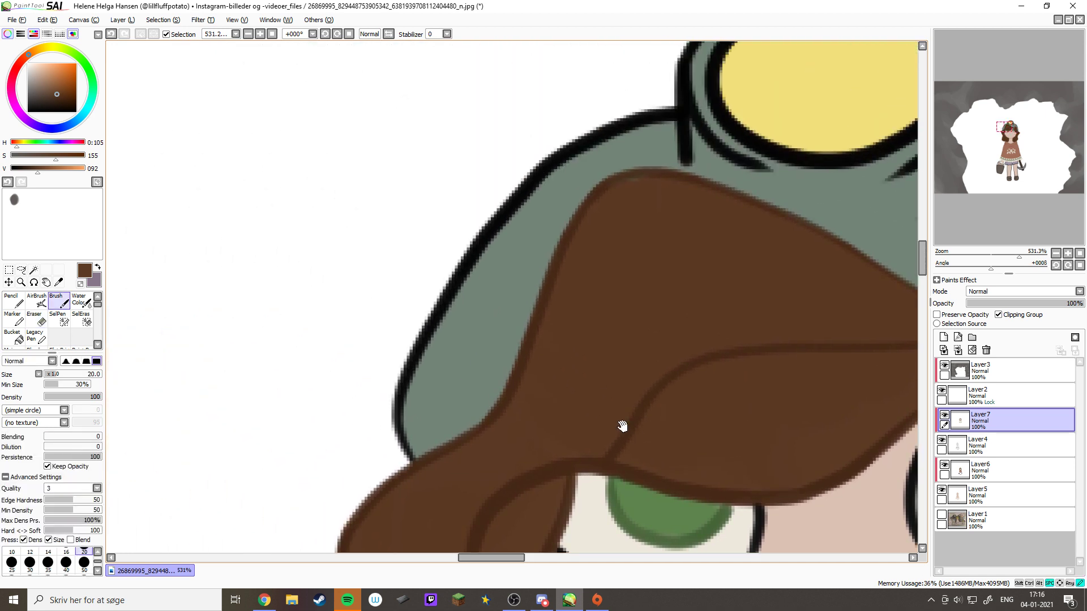
Recolour the helmet's left outline and the lines at the lamp's left side with a darker grey-green
alt+click(474, 337)
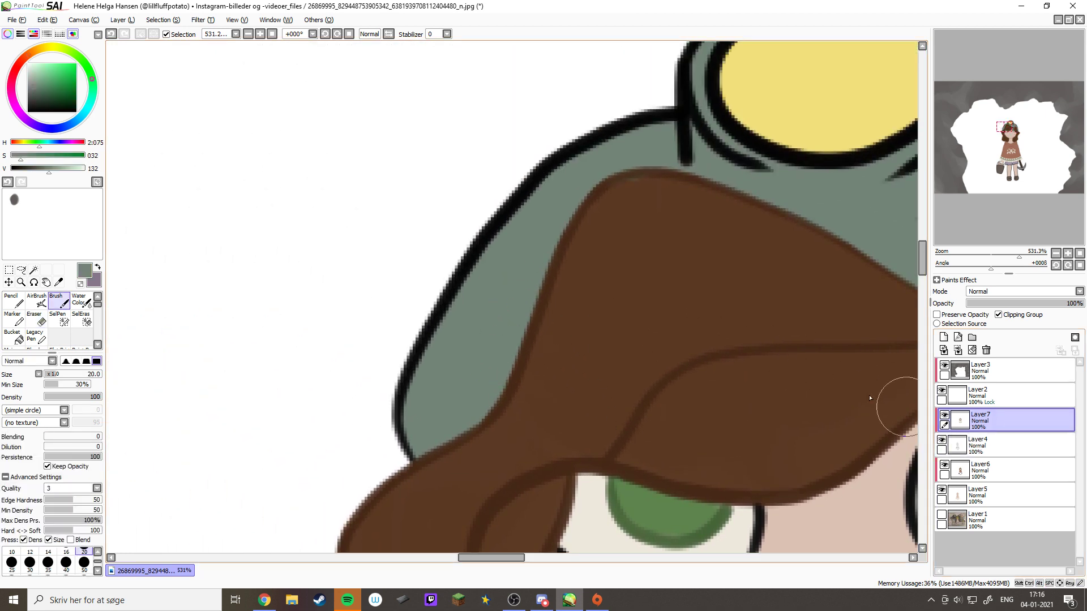
click(38, 90)
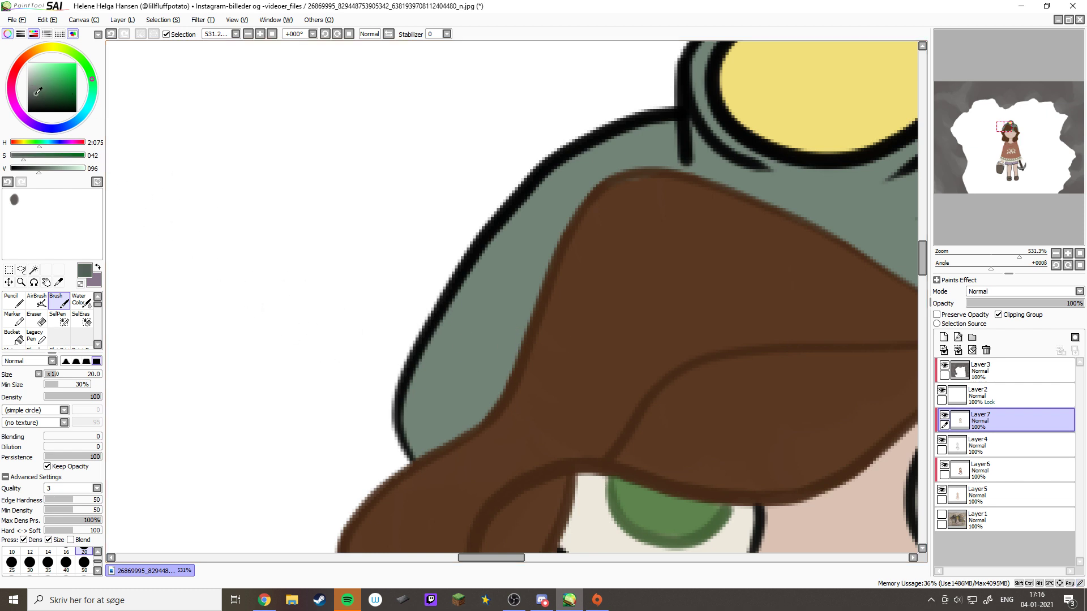
mouse_move(455, 295)
mouse_down()
mouse_move(464, 269)
mouse_move(403, 381)
mouse_move(399, 425)
mouse_up()
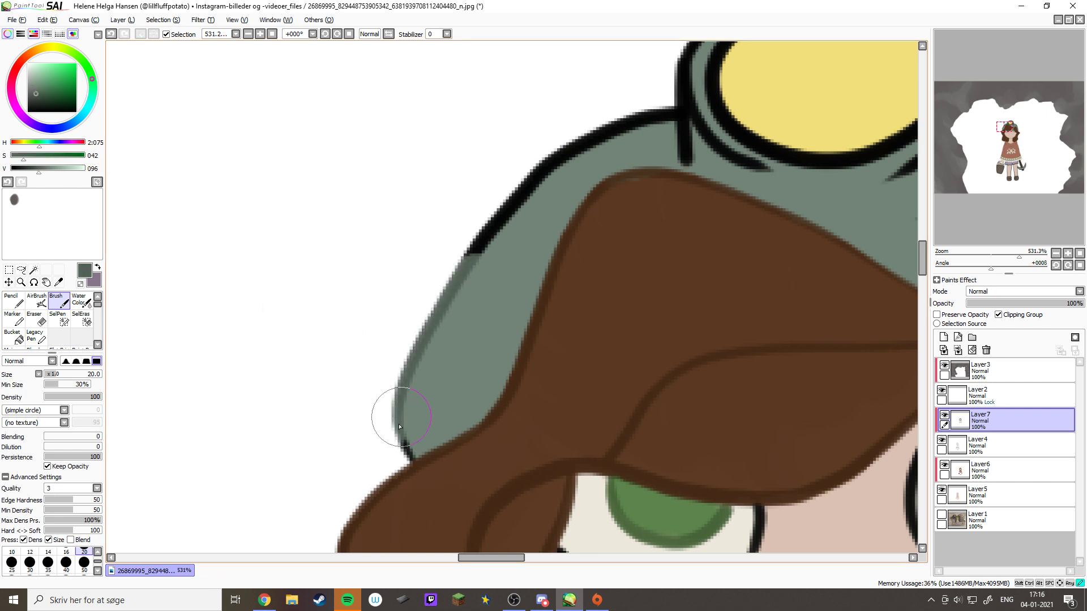
mouse_move(468, 242)
mouse_down()
mouse_move(575, 126)
mouse_move(636, 109)
mouse_move(683, 148)
mouse_move(714, 126)
mouse_move(753, 161)
mouse_move(728, 112)
mouse_move(679, 90)
mouse_up()
drag(729, 101, 735, 73)
drag(704, 140, 492, 253)
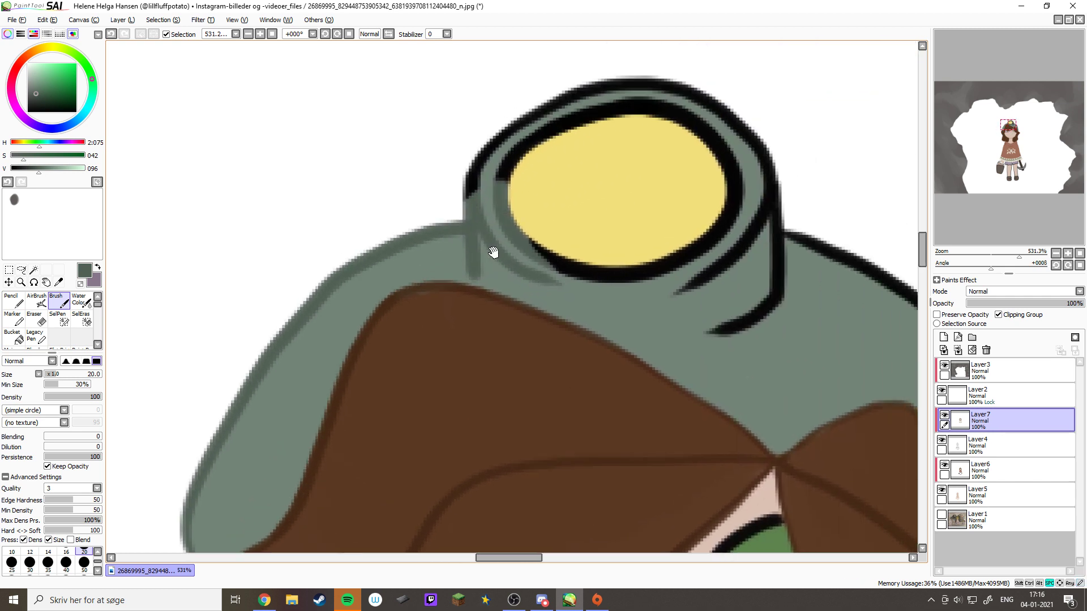
Recolour the remaining black rings and side lines around the helmet's yellow lamp in dark grey-green
mouse_move(498, 192)
mouse_down()
mouse_move(531, 120)
mouse_move(633, 51)
mouse_move(582, 141)
mouse_move(558, 250)
mouse_move(622, 275)
mouse_up()
mouse_move(653, 201)
mouse_down()
mouse_move(716, 184)
mouse_move(696, 132)
mouse_move(671, 118)
mouse_move(654, 126)
mouse_move(711, 262)
mouse_move(722, 273)
mouse_move(728, 249)
mouse_move(757, 231)
mouse_move(719, 330)
mouse_move(754, 291)
mouse_move(774, 302)
mouse_move(793, 273)
mouse_up()
drag(780, 320, 546, 297)
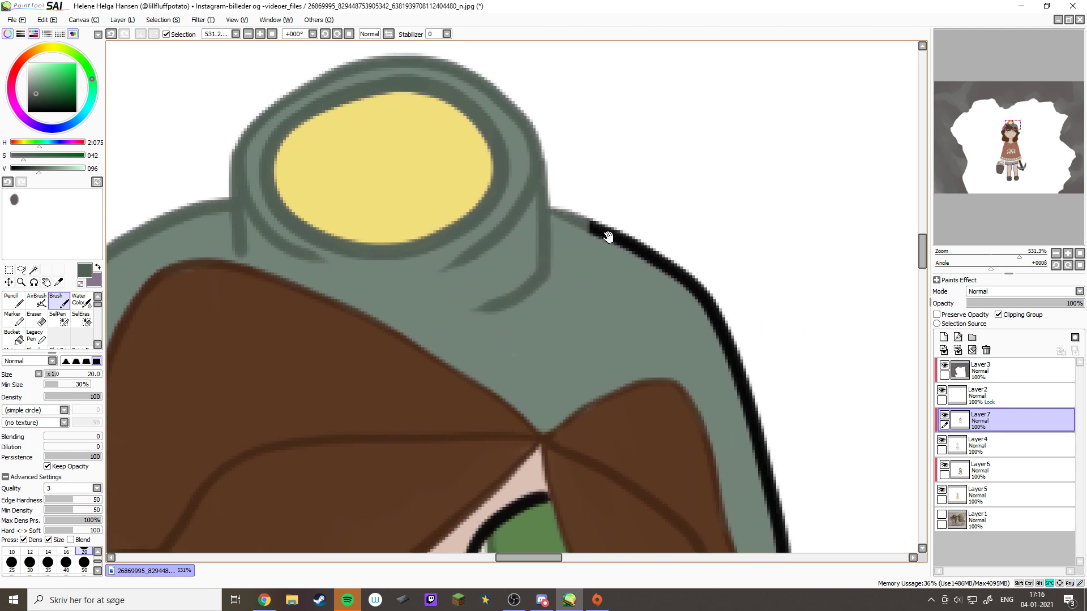
Recolour the helmet's right outline down to the hair in dark grey-green, and show the whole drawing
mouse_move(578, 222)
mouse_down()
mouse_move(701, 305)
mouse_move(735, 358)
mouse_move(770, 474)
mouse_up()
mouse_move(740, 425)
mouse_down()
mouse_move(695, 323)
mouse_move(636, 121)
mouse_up()
drag(675, 171, 687, 291)
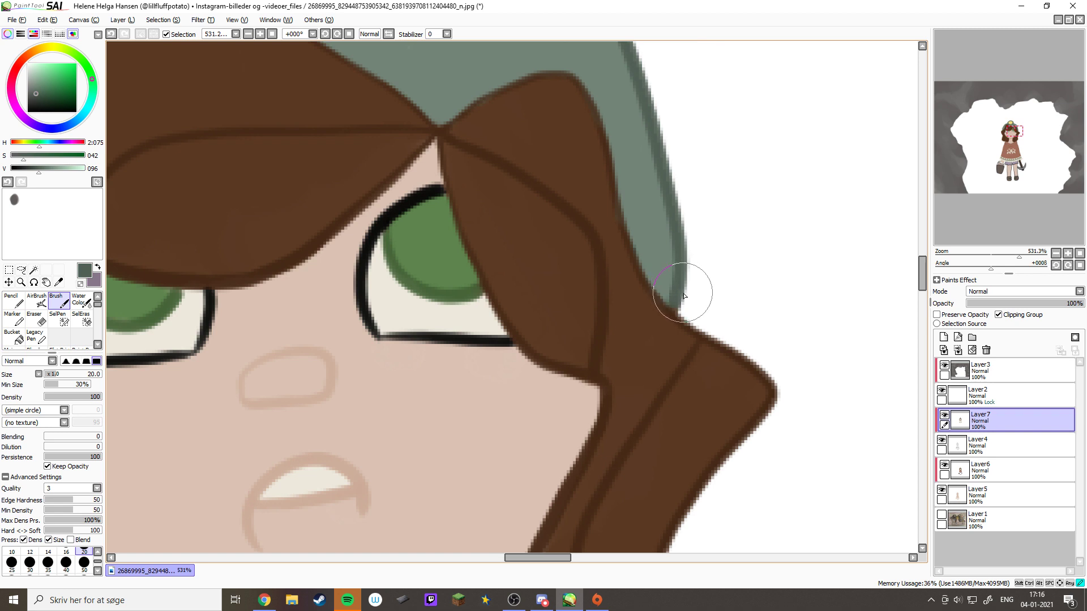
click(1079, 254)
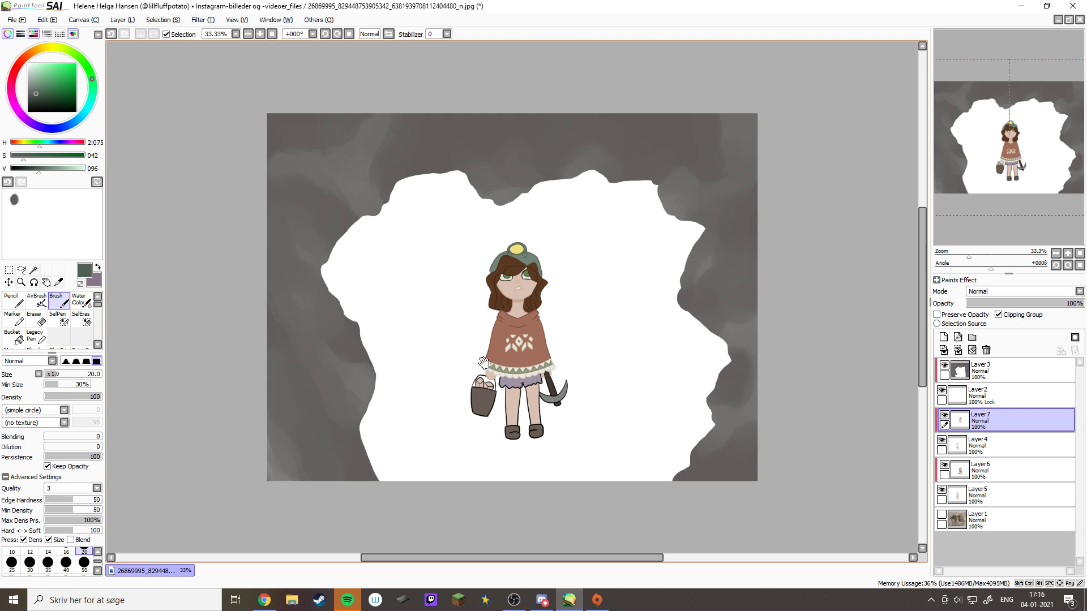
Recolour the black outlines of both legs with a darker skin tone sampled from the hand's outline
drag(443, 331, 612, 449)
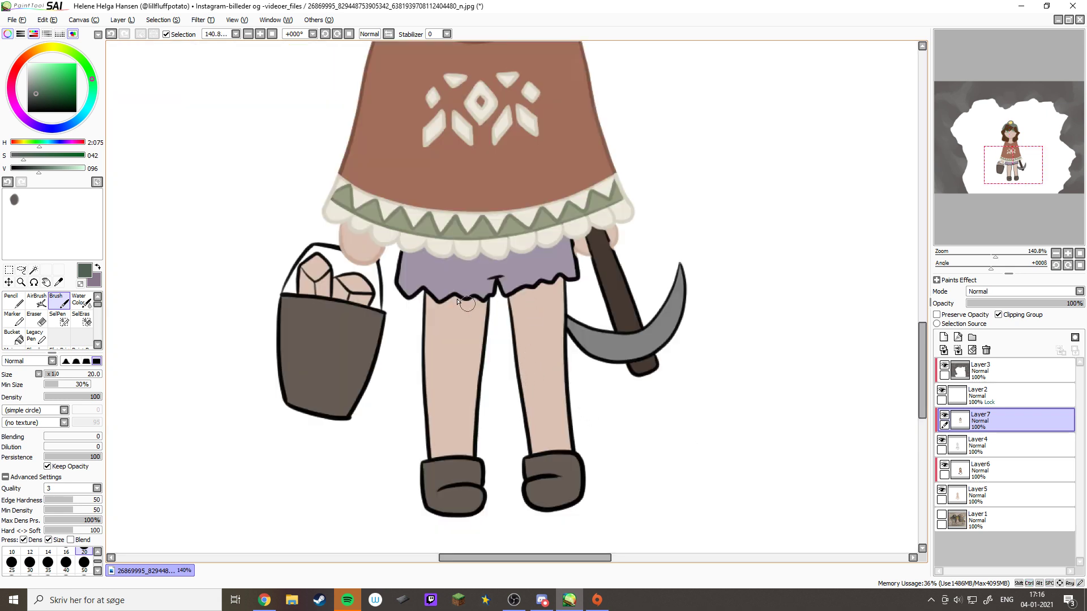
alt+click(381, 251)
drag(442, 379, 452, 345)
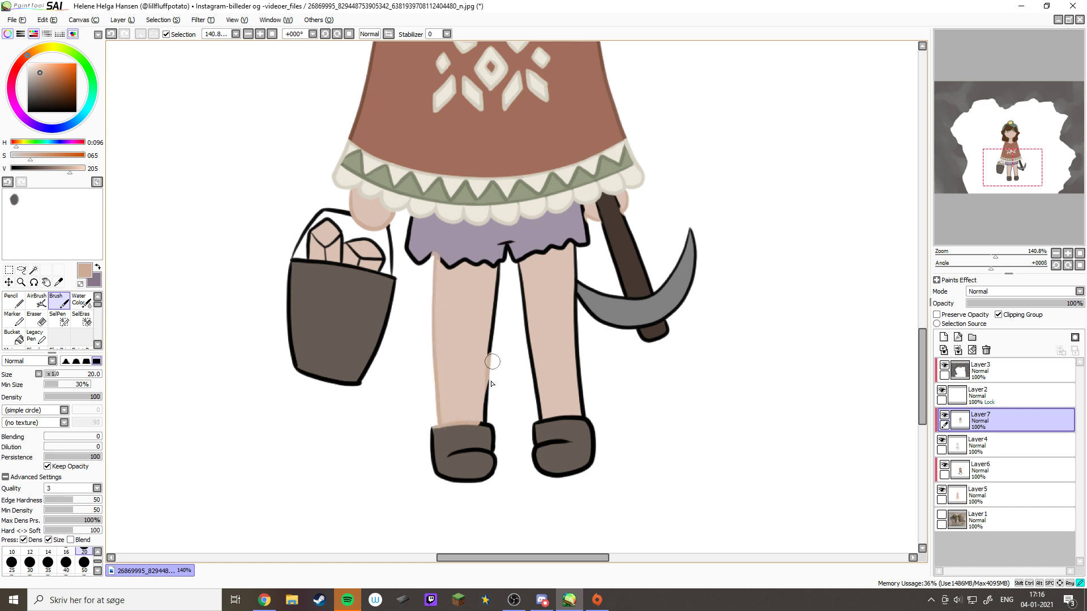
drag(516, 254, 525, 306)
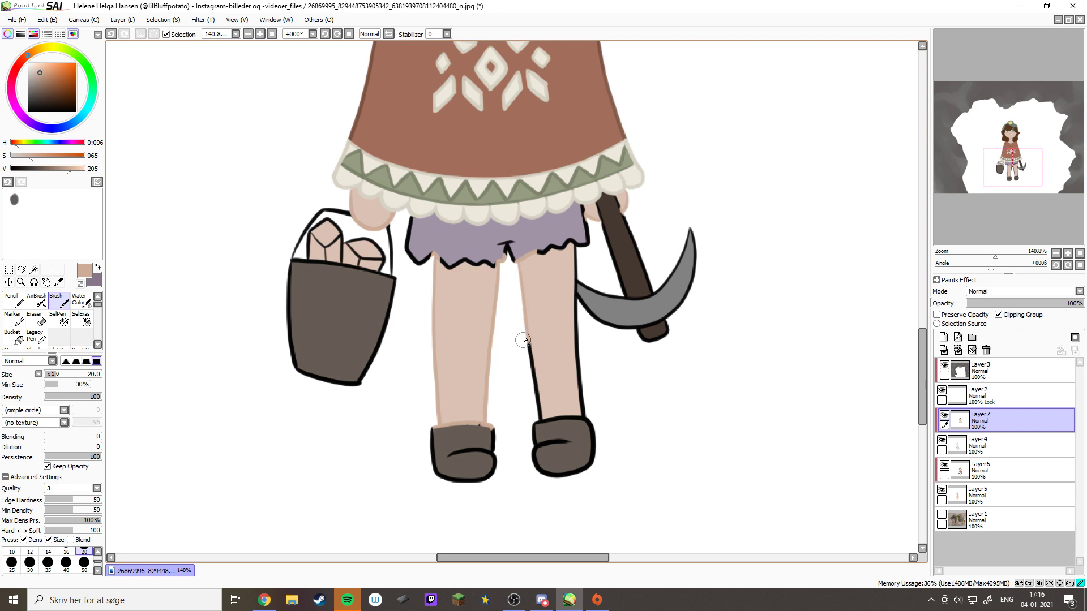
drag(556, 425, 580, 327)
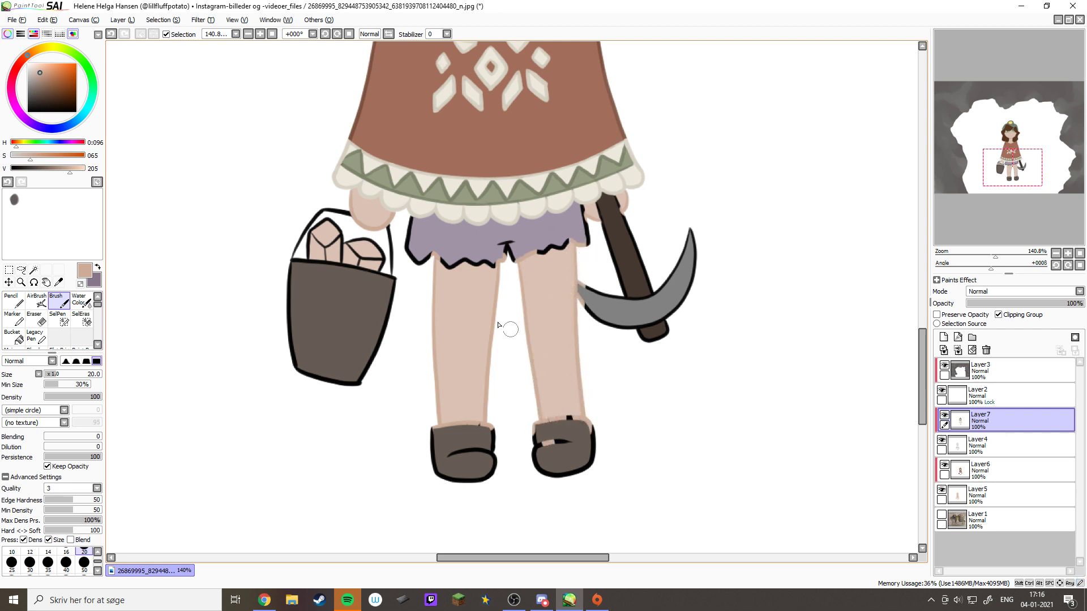
Recolour the black outline, jagged hem and centre crease of the shorts with a darker muted purple
drag(292, 173, 682, 403)
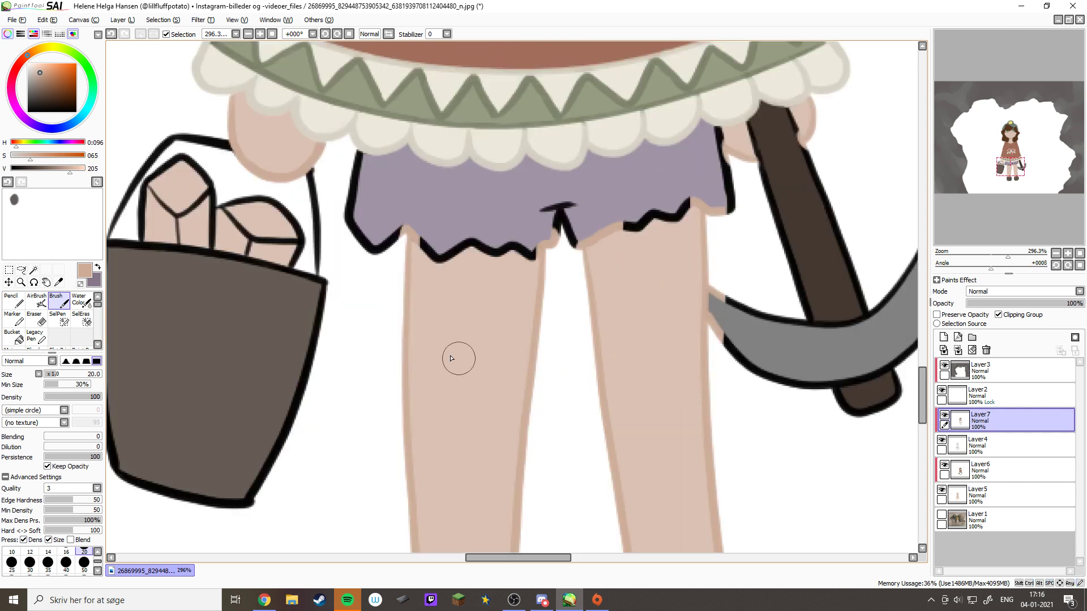
drag(451, 358, 529, 432)
alt+click(516, 255)
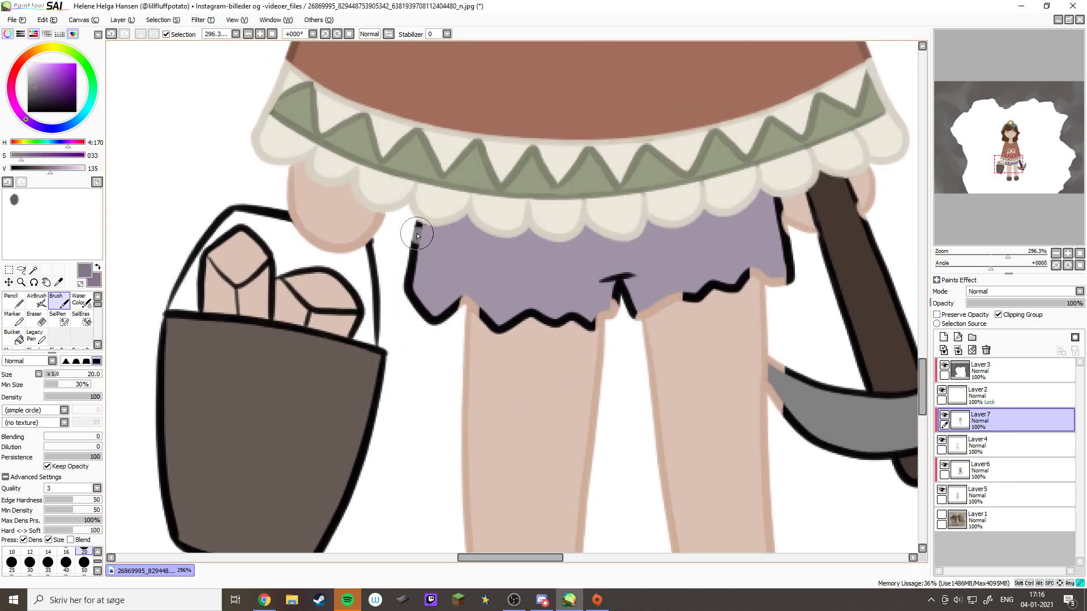
mouse_move(421, 232)
mouse_down()
mouse_move(411, 289)
mouse_move(423, 309)
mouse_up()
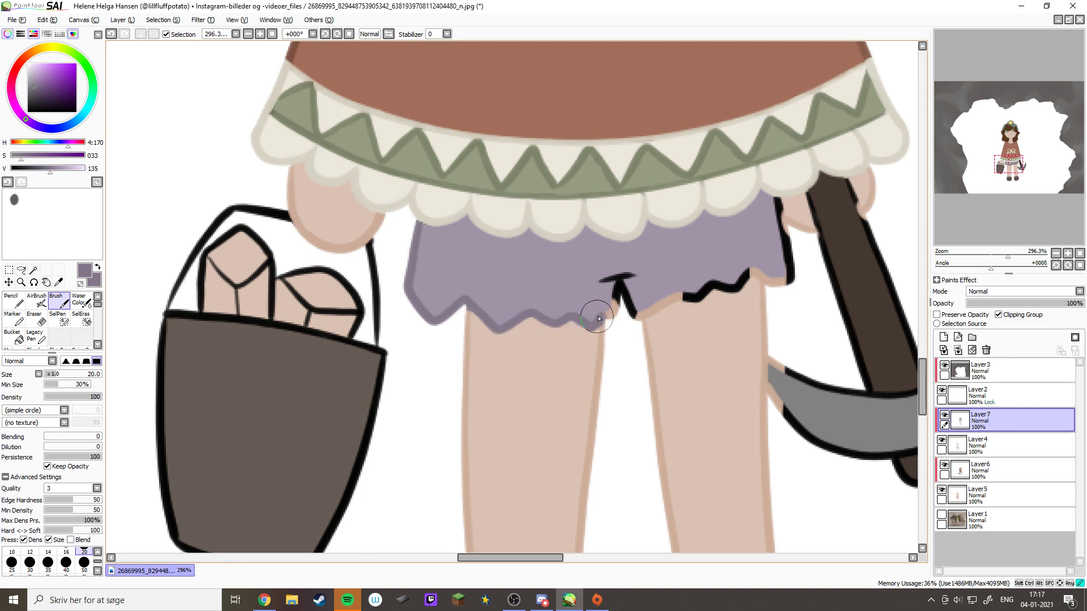
mouse_move(610, 317)
mouse_down()
mouse_move(615, 293)
mouse_move(601, 282)
mouse_move(636, 276)
mouse_move(624, 297)
mouse_move(633, 314)
mouse_move(738, 290)
mouse_move(754, 272)
mouse_move(784, 280)
mouse_move(778, 243)
mouse_up()
Finish the shorts' side edge beside the pickaxe hand in purple, and clean the adjoining skin and cream trim with sampled colours
drag(694, 156, 841, 316)
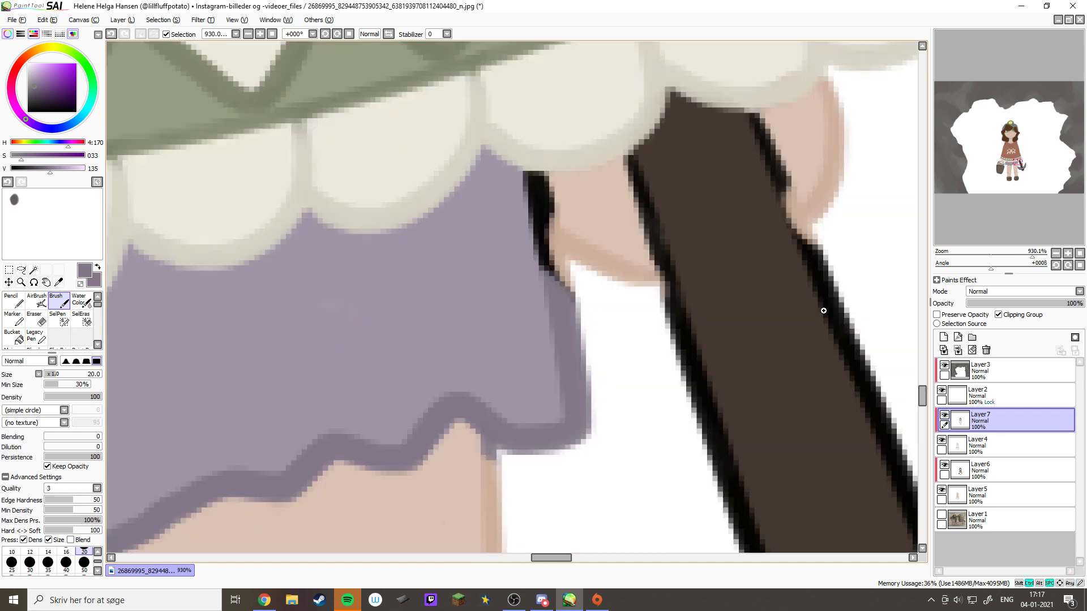
mouse_move(522, 193)
mouse_down()
mouse_move(541, 257)
mouse_move(585, 253)
mouse_move(545, 234)
mouse_up()
alt+click(602, 253)
alt+click(564, 268)
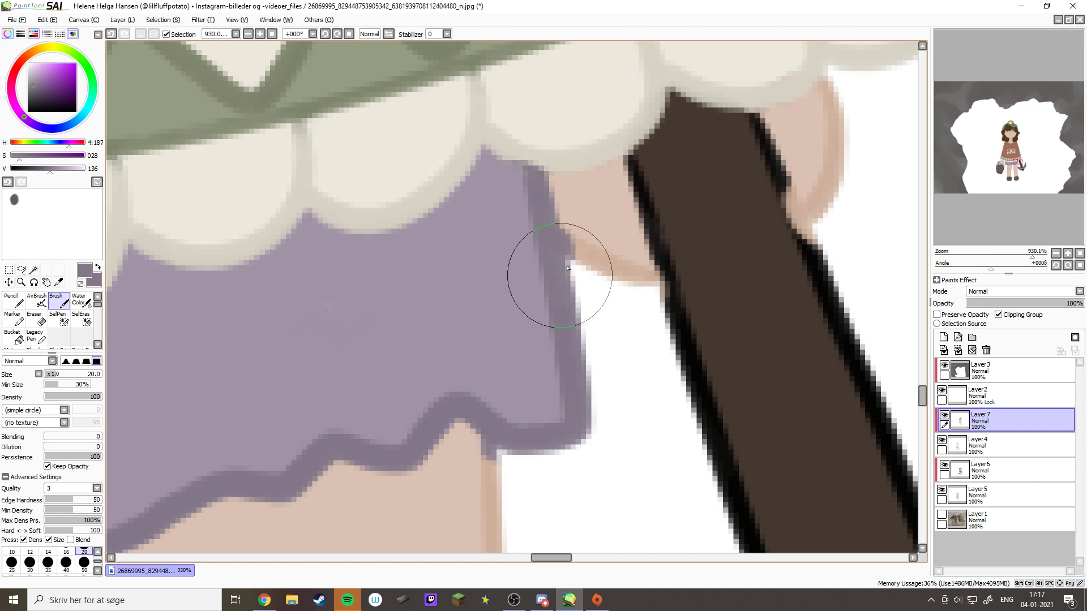
alt+click(592, 245)
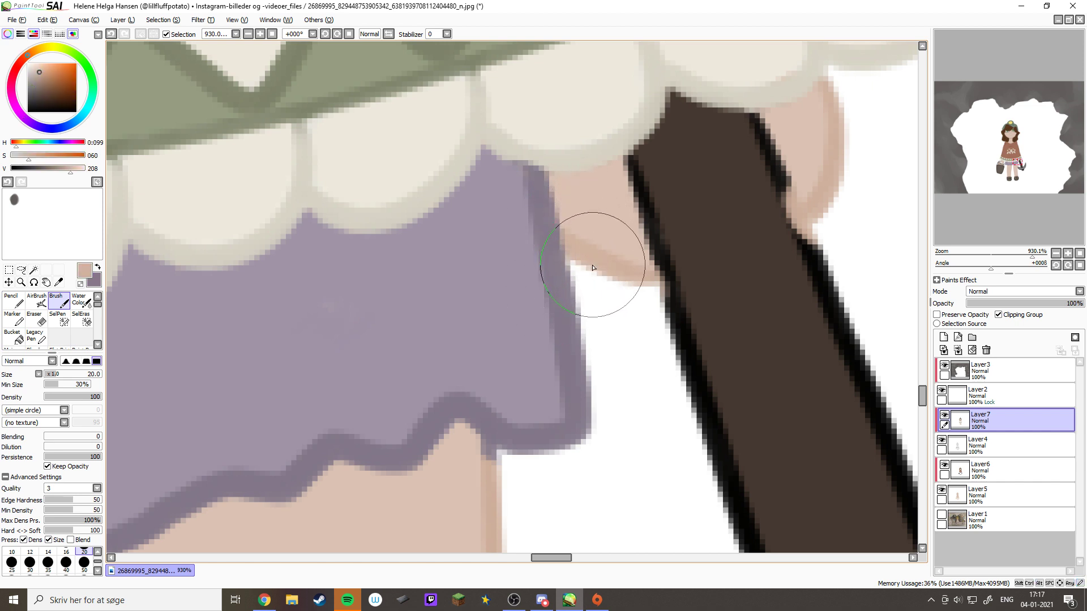
alt+click(545, 149)
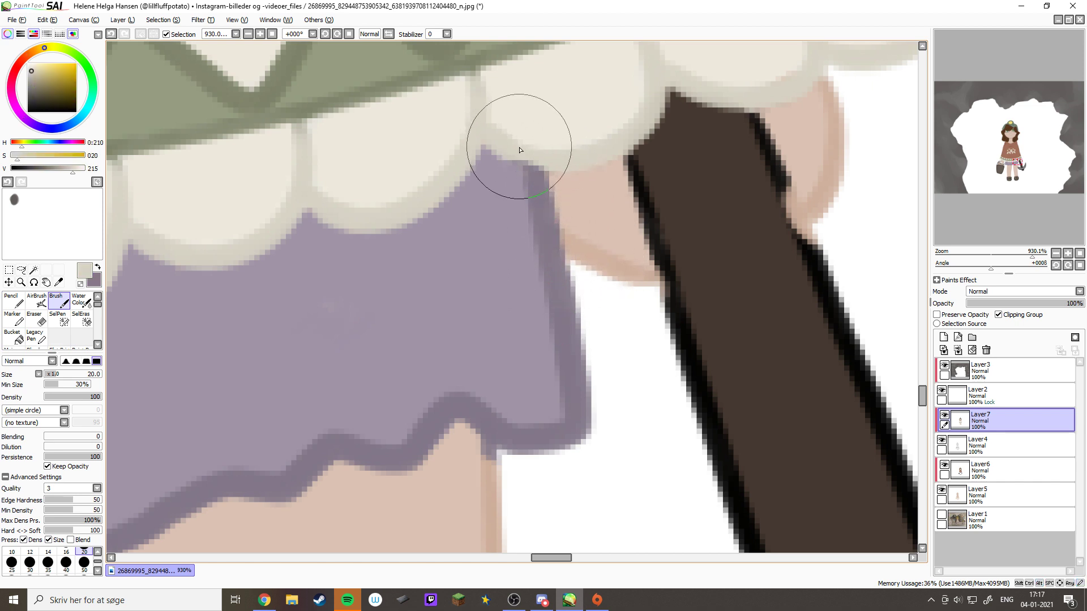
Clean up the joins between the shorts' hem and both leg outlines with sampled skin tone and purple
scroll(545, 361, down, 5)
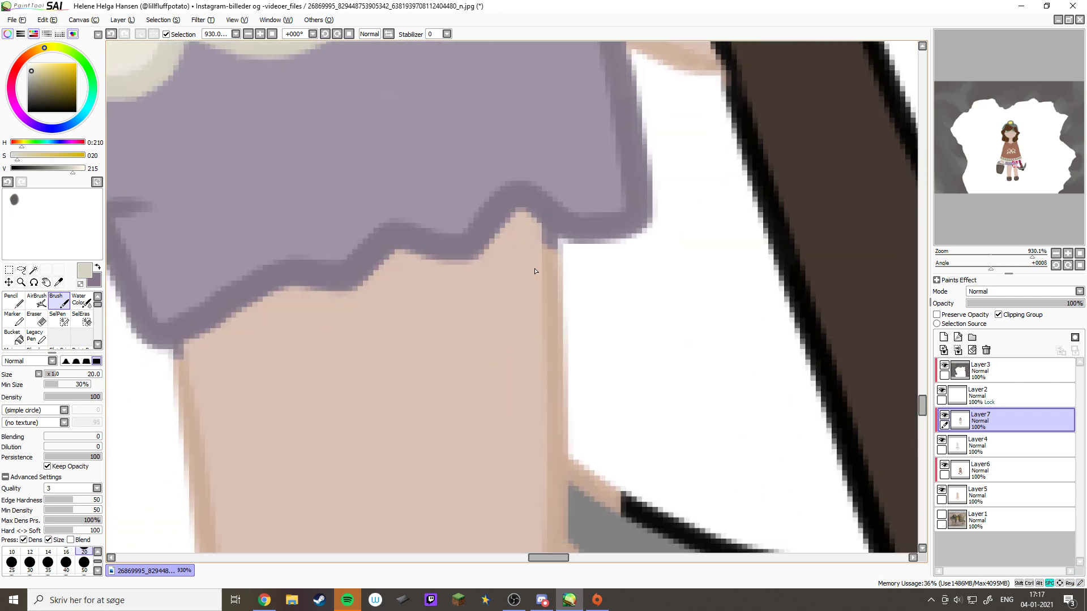
alt+click(556, 358)
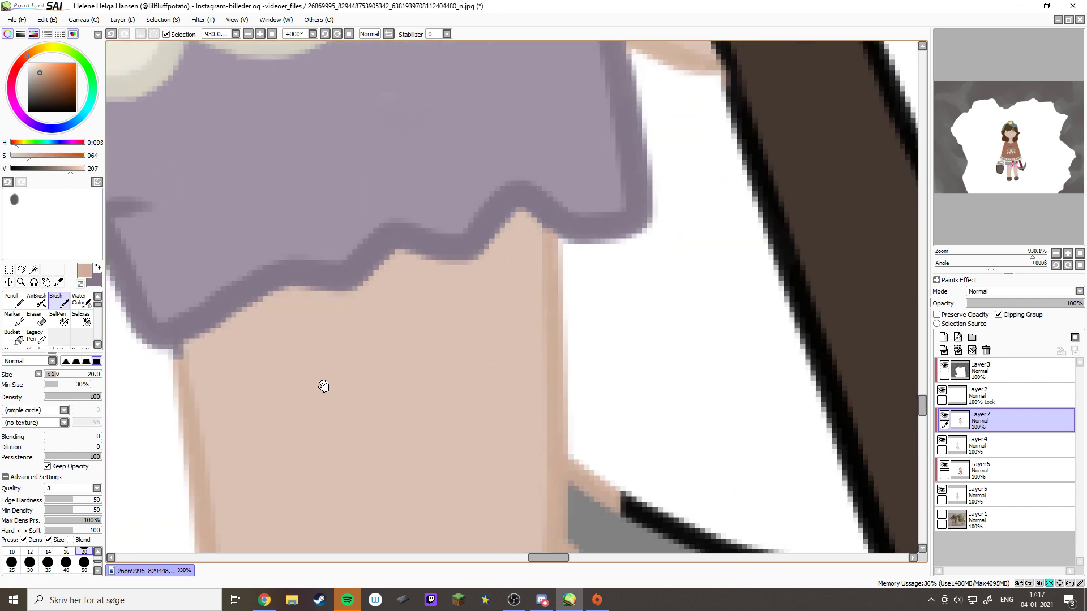
drag(323, 385, 626, 311)
alt+click(462, 255)
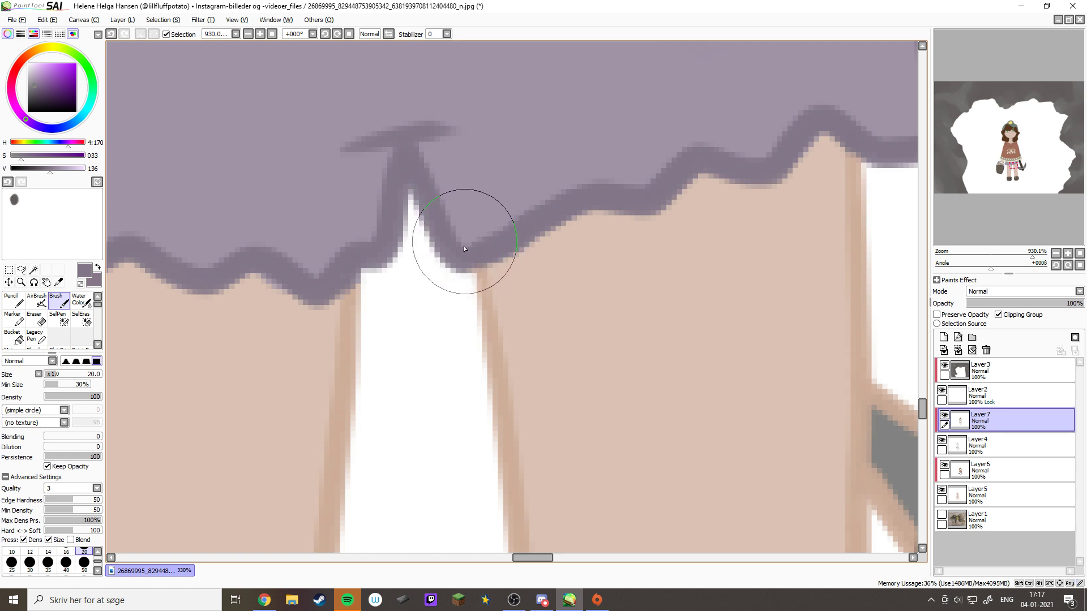
alt+click(352, 331)
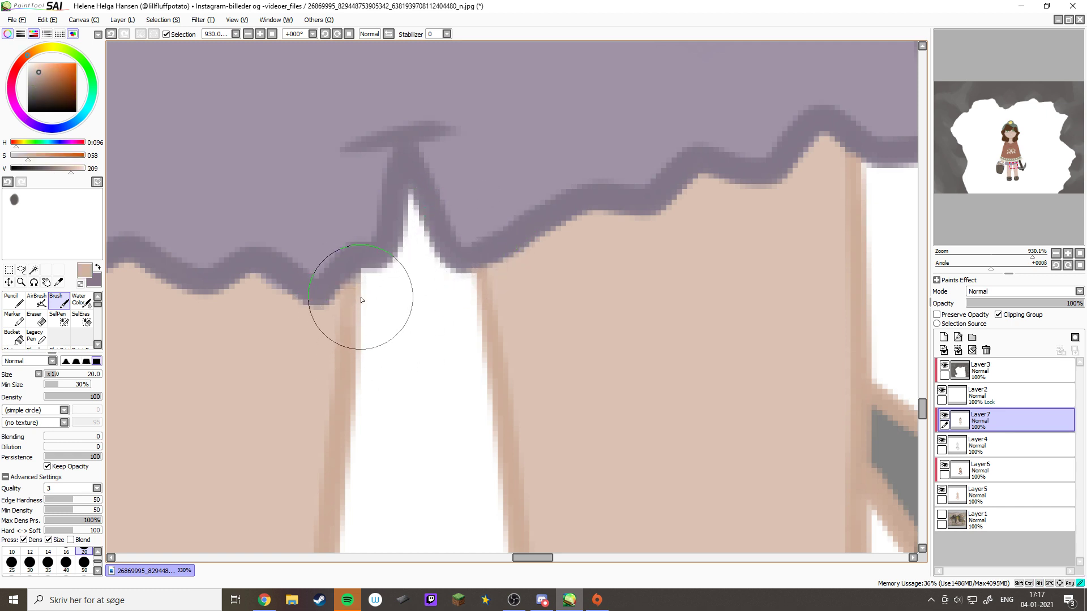
drag(277, 387, 699, 342)
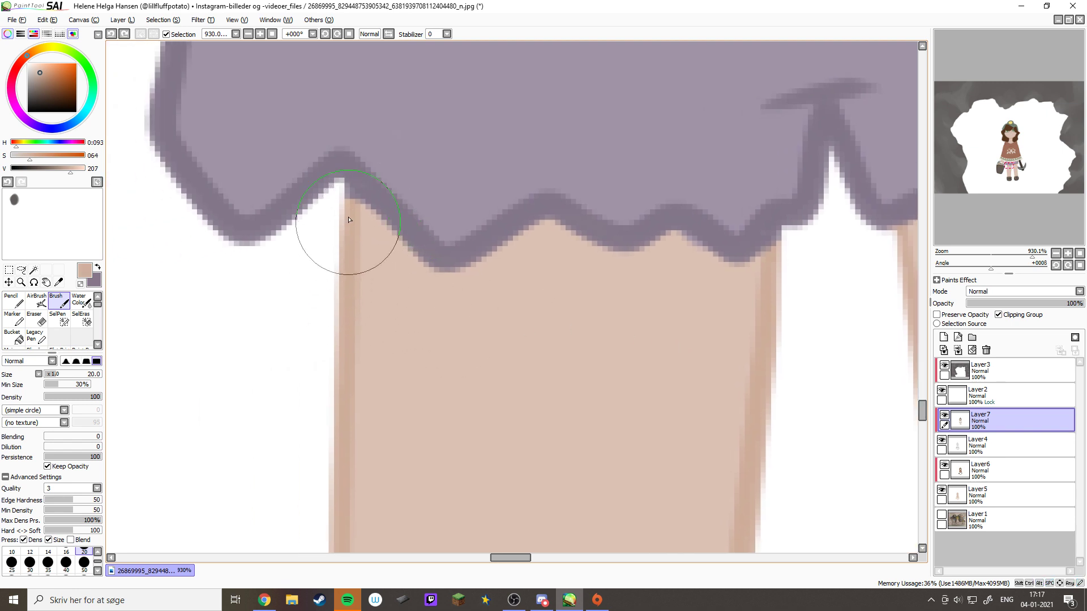
alt+click(349, 175)
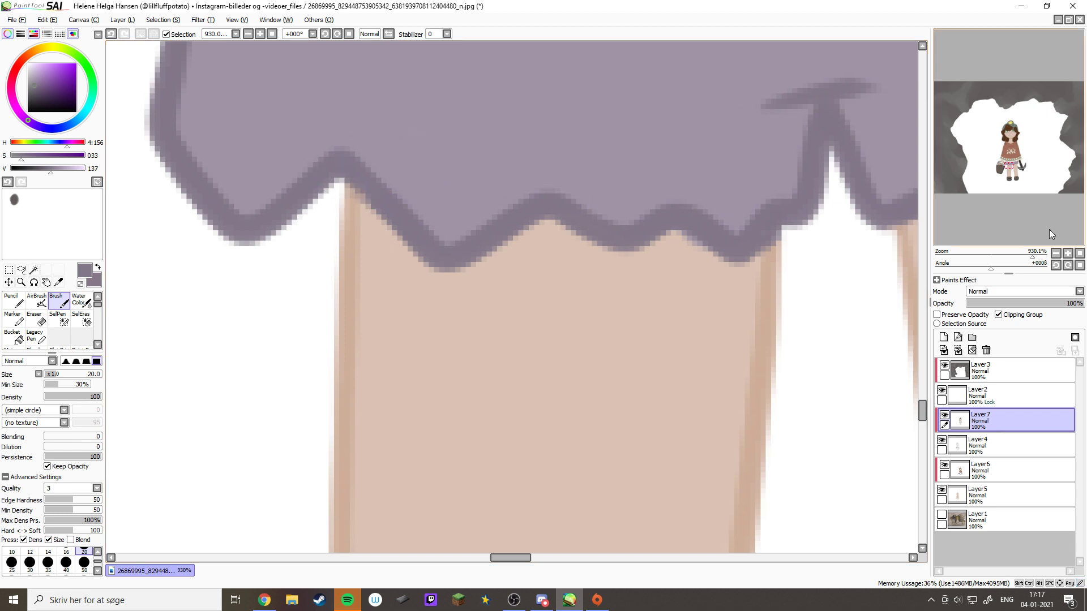
Recolour the outline and fold line of the shoe nearest the bucket with a darker brown than its fill
click(1080, 253)
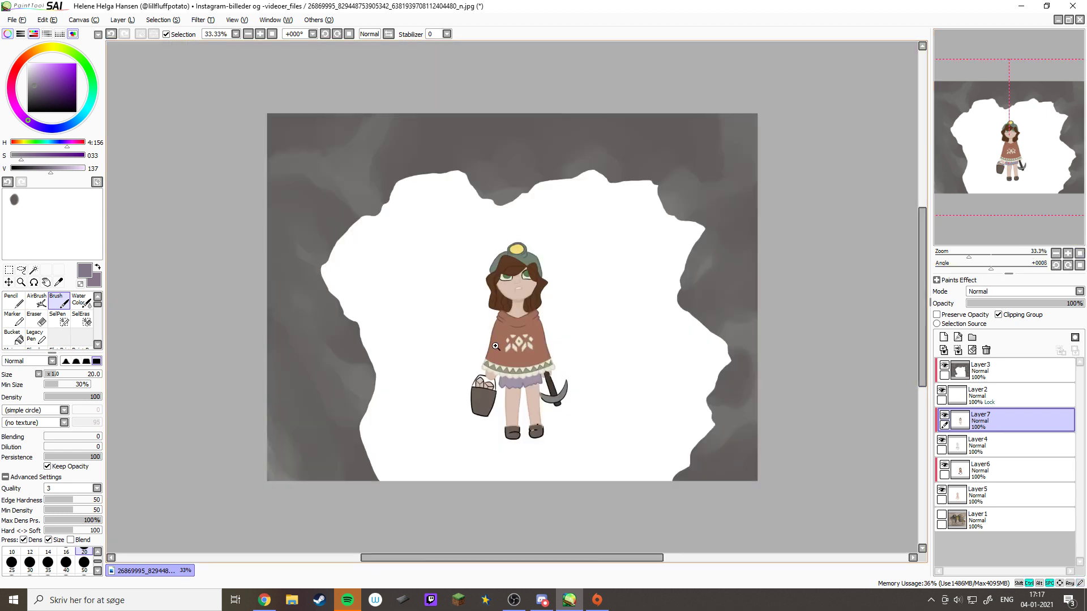
drag(451, 322, 589, 431)
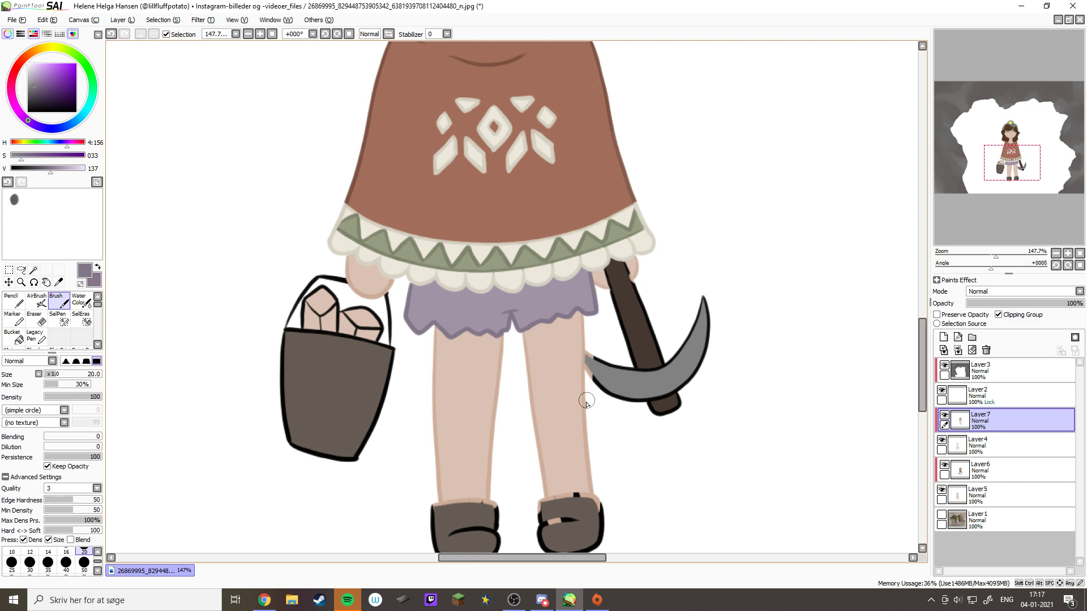
mouse_move(581, 426)
mouse_down()
mouse_move(570, 405)
mouse_move(584, 320)
mouse_up()
alt+click(464, 435)
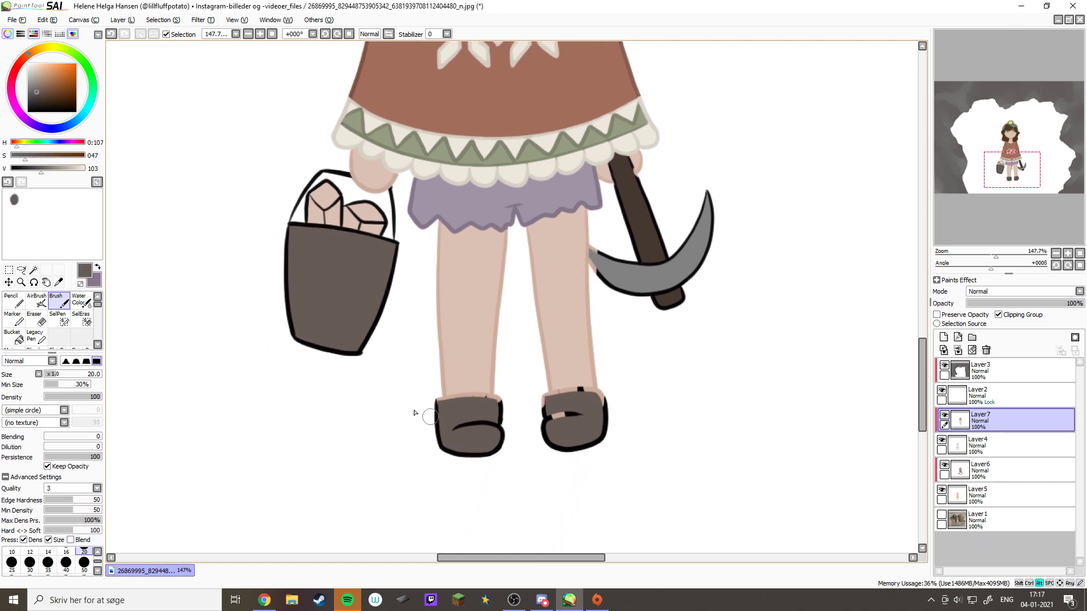
click(39, 96)
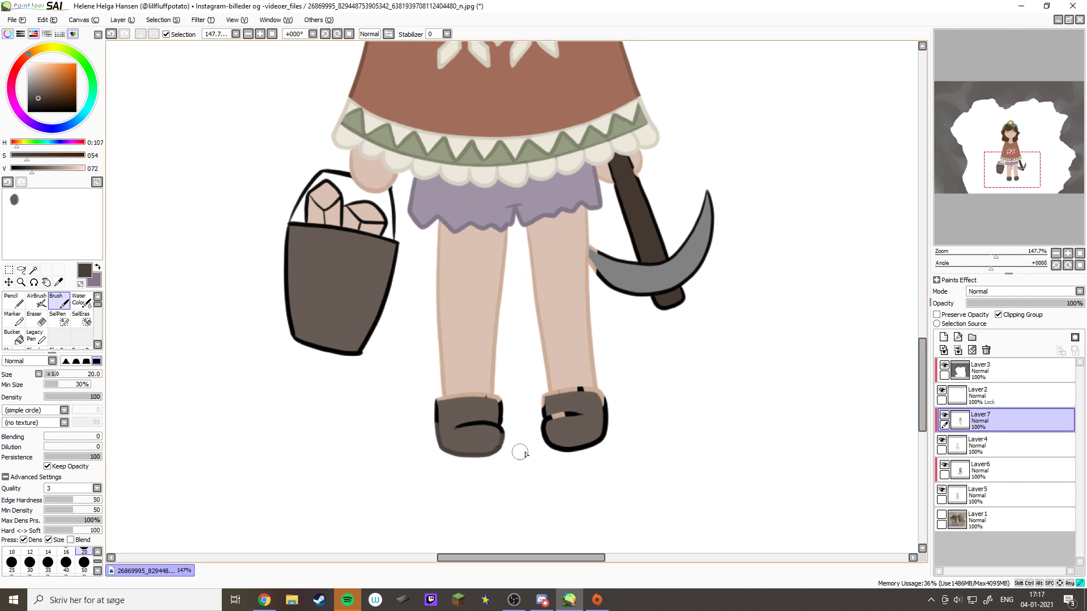
Clean up the join between the leg and the recoloured shoe with sampled skin tone, and resample the shoe's dark brown outline
drag(466, 379, 681, 454)
mouse_move(442, 358)
mouse_down()
mouse_move(309, 322)
mouse_move(342, 335)
mouse_move(313, 349)
mouse_move(255, 309)
mouse_move(265, 279)
mouse_move(376, 259)
mouse_move(432, 275)
mouse_move(440, 313)
mouse_move(417, 249)
mouse_up()
alt+click(416, 224)
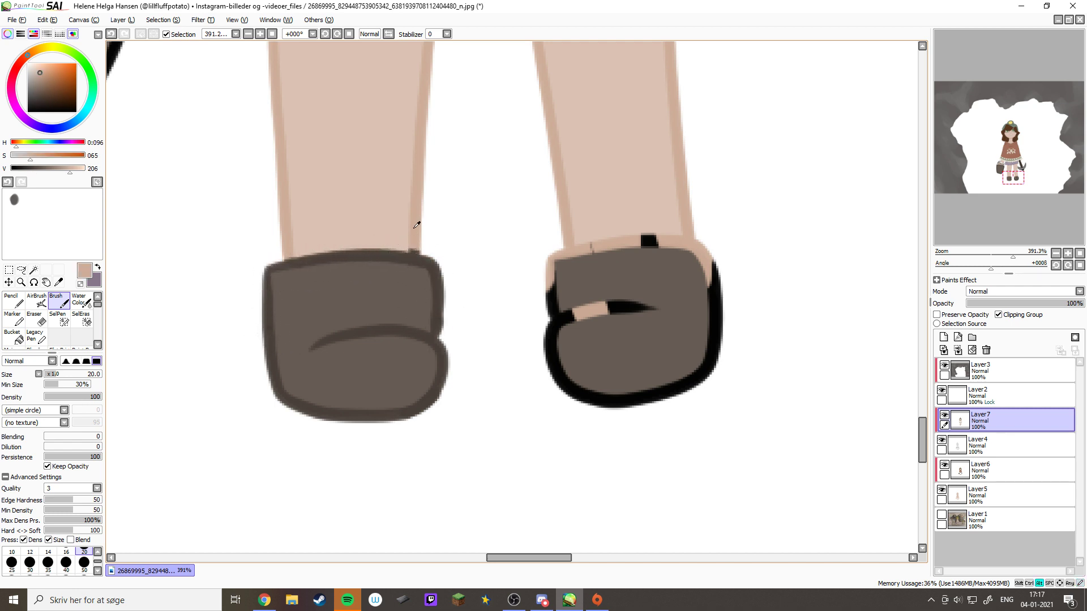
alt+click(438, 266)
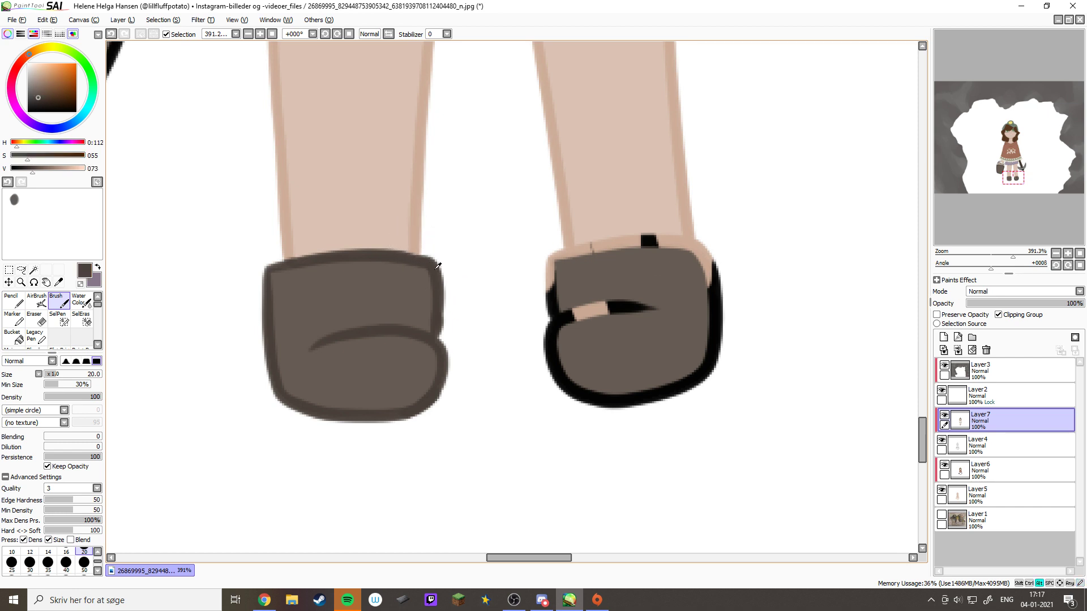
Recolour the other shoe's outline and fold line in dark brown, and clean its top edge where the leg outlines meet it
mouse_move(595, 330)
mouse_down()
mouse_move(655, 307)
mouse_move(575, 352)
mouse_move(600, 400)
mouse_move(641, 413)
mouse_move(679, 358)
mouse_move(694, 259)
mouse_move(663, 241)
mouse_move(575, 249)
mouse_move(556, 291)
mouse_move(573, 219)
mouse_up()
alt+click(564, 203)
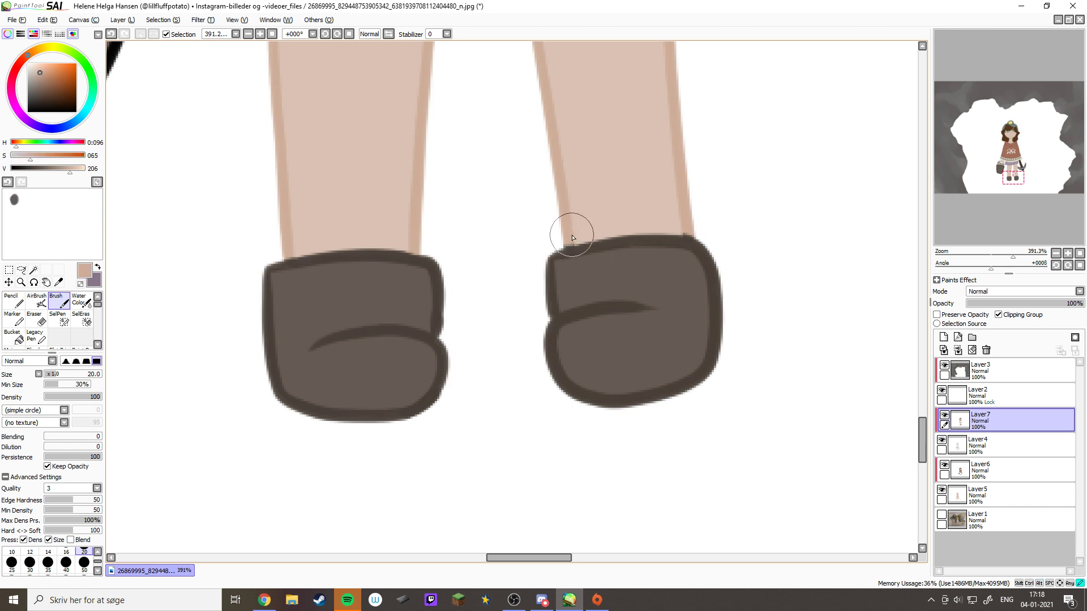
alt+click(698, 243)
alt+click(689, 219)
alt+click(711, 258)
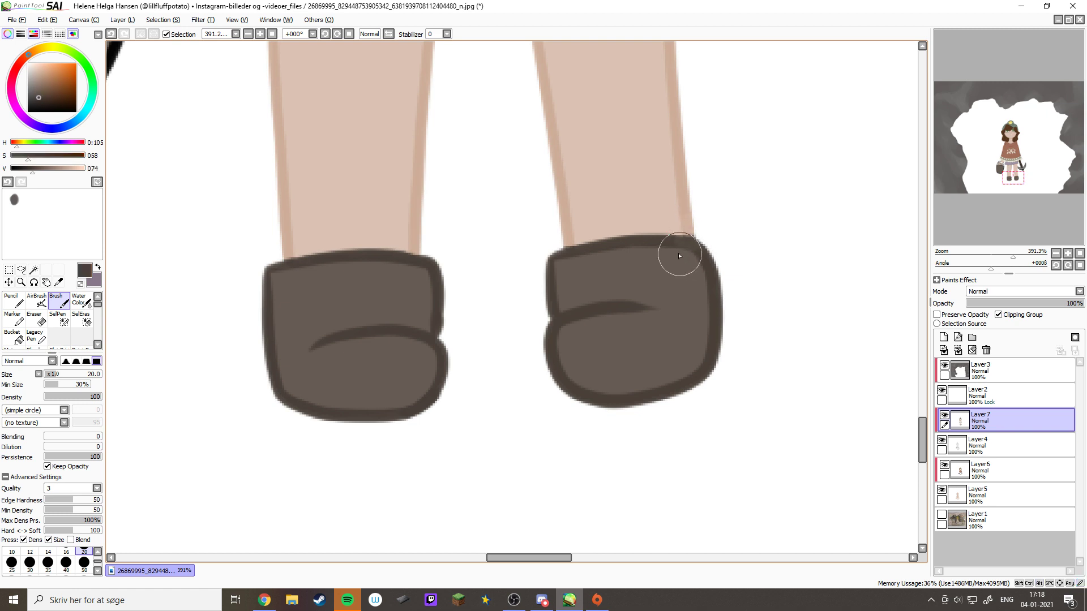
Recolour the bucket's black side, base and rim outlines with the shoes' dark brown, leaving the handle and crystals black
drag(408, 238, 814, 396)
drag(565, 318, 604, 336)
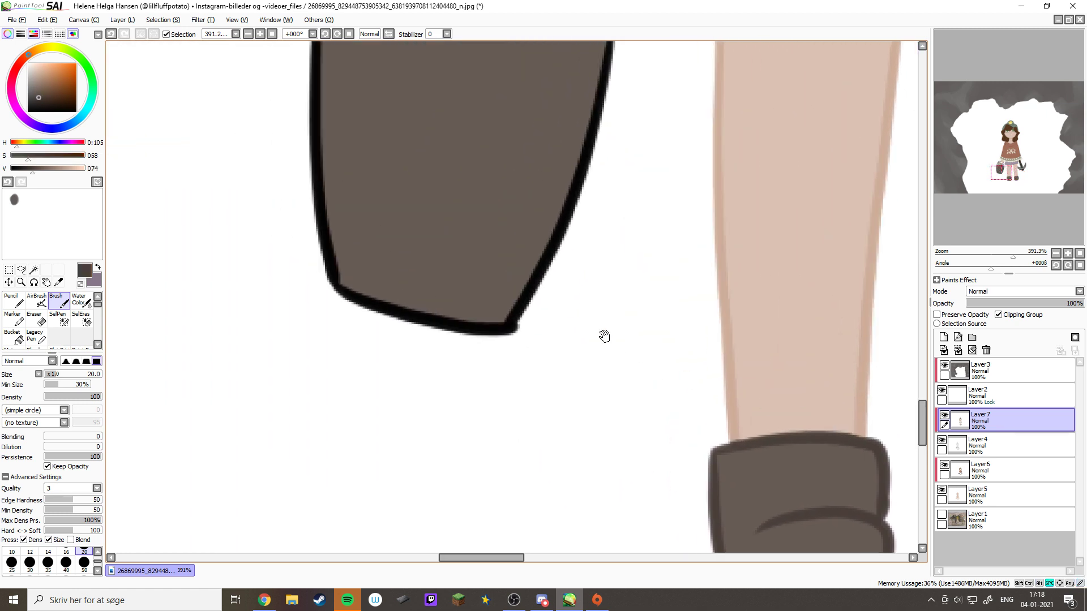
mouse_move(317, 271)
mouse_down()
mouse_move(510, 342)
mouse_move(532, 268)
mouse_move(459, 347)
mouse_move(526, 314)
mouse_move(441, 308)
mouse_move(319, 228)
mouse_up()
drag(339, 128, 376, 376)
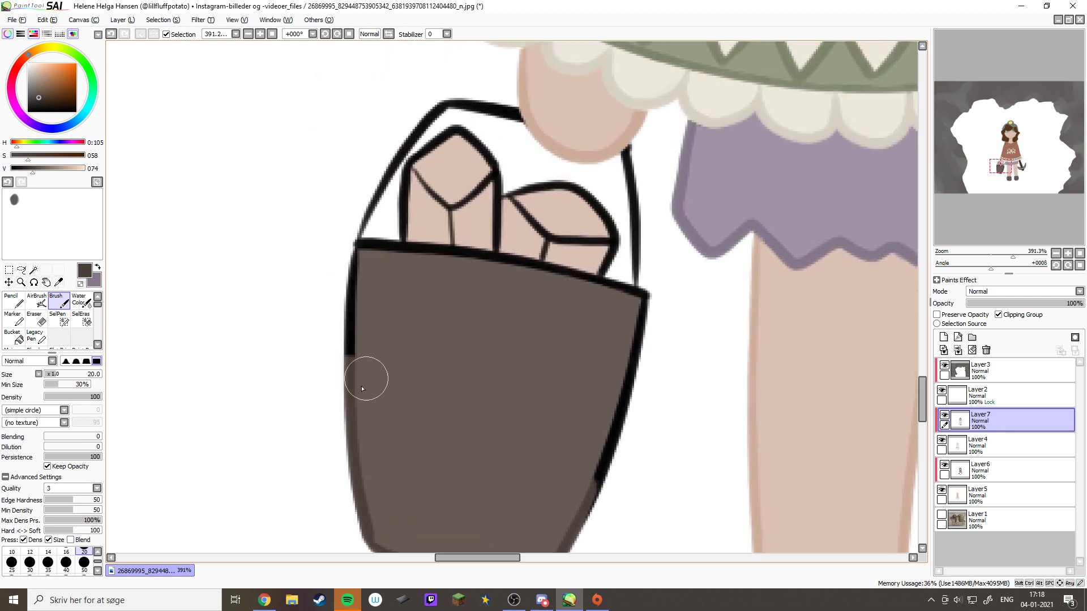
mouse_move(352, 243)
mouse_down()
mouse_move(376, 257)
mouse_move(422, 253)
mouse_move(408, 247)
mouse_move(577, 266)
mouse_move(632, 293)
mouse_move(640, 302)
mouse_move(605, 459)
mouse_up()
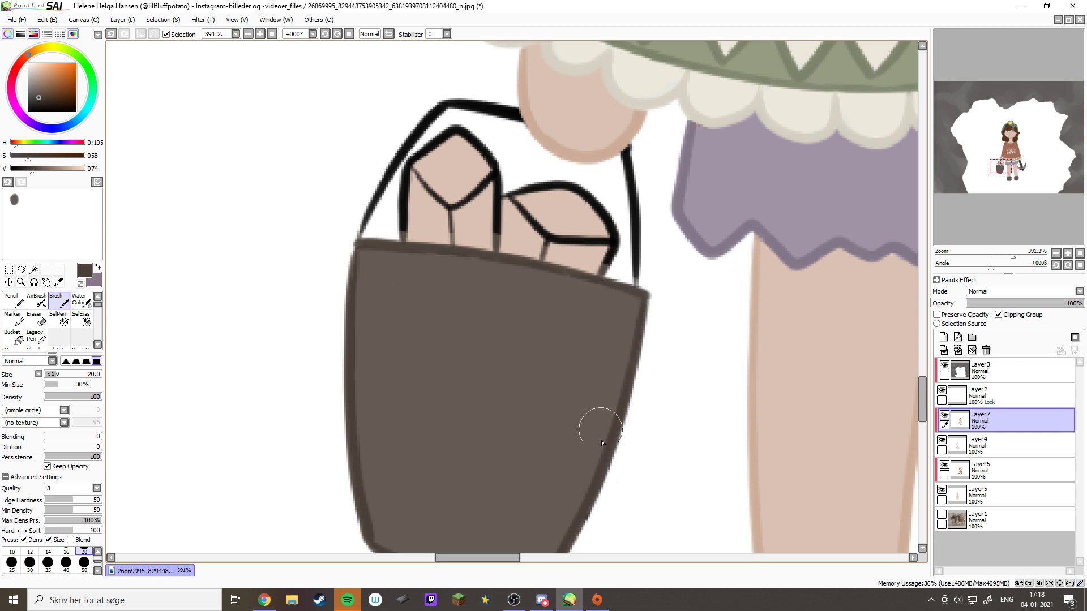
key(e)
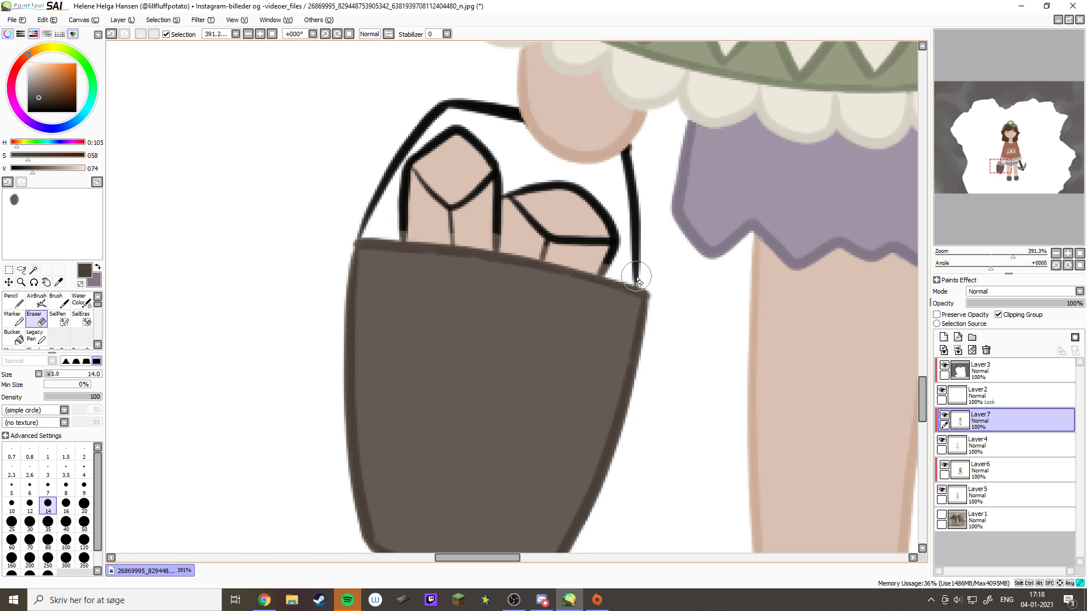
key(b)
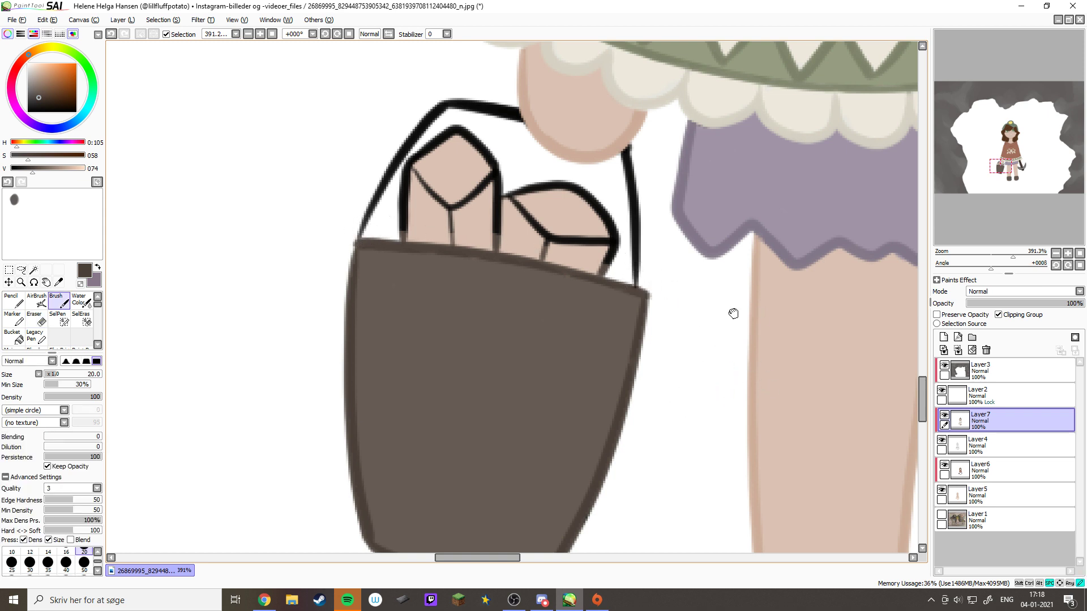
Recolour the black outlines of the pickaxe handle with a very dark brown based on the handle's own colour
drag(732, 313, 490, 296)
drag(708, 340, 464, 403)
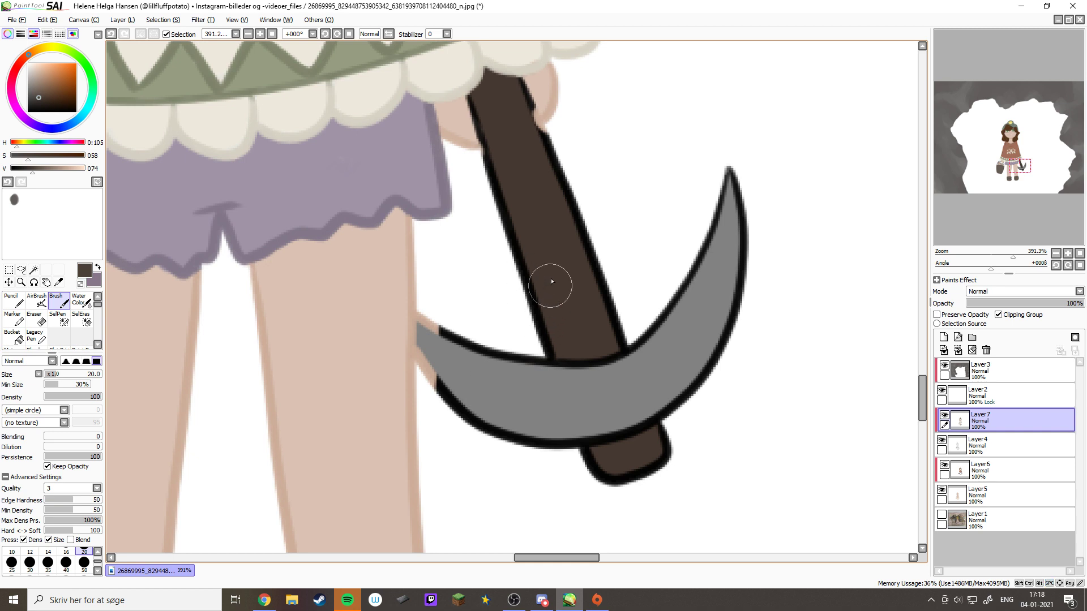
alt+click(551, 281)
click(44, 103)
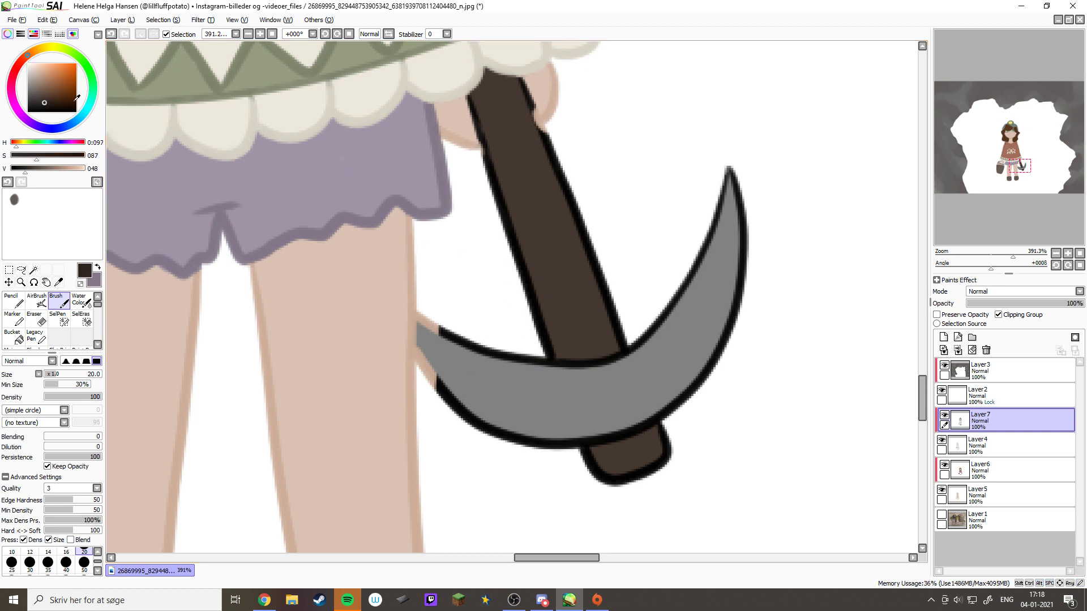
mouse_move(516, 208)
mouse_down()
mouse_move(548, 341)
mouse_move(592, 315)
mouse_move(618, 342)
mouse_move(598, 276)
mouse_move(538, 192)
mouse_up()
mouse_move(431, 59)
mouse_down()
mouse_move(519, 135)
mouse_move(628, 267)
mouse_up()
mouse_move(382, 160)
mouse_down()
mouse_move(372, 156)
mouse_move(417, 245)
mouse_move(461, 379)
mouse_up()
mouse_move(594, 393)
mouse_down()
mouse_move(505, 225)
mouse_move(519, 245)
mouse_move(477, 121)
mouse_up()
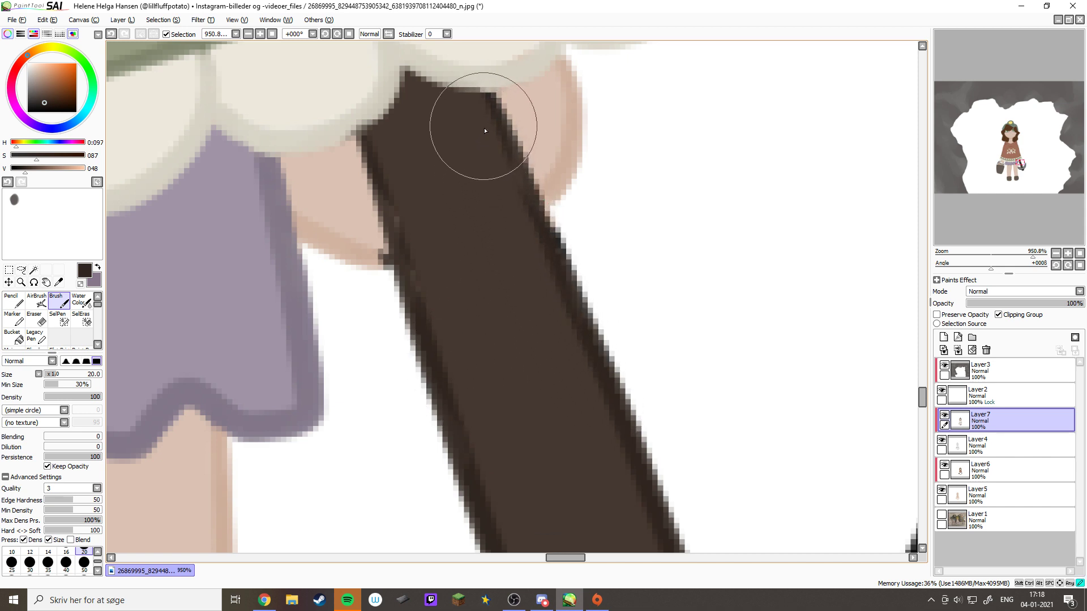
Clean the dark brown overspill beside the pickaxe handle with sampled skin tone on the hand and sampled cream on the trim
alt+click(359, 242)
drag(350, 244, 383, 259)
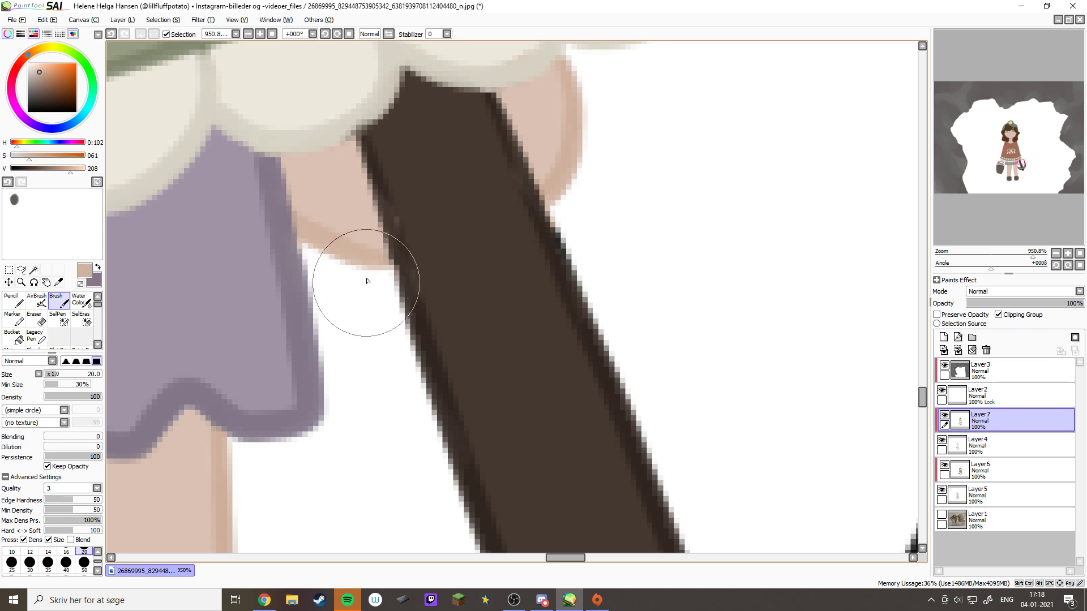
alt+click(379, 95)
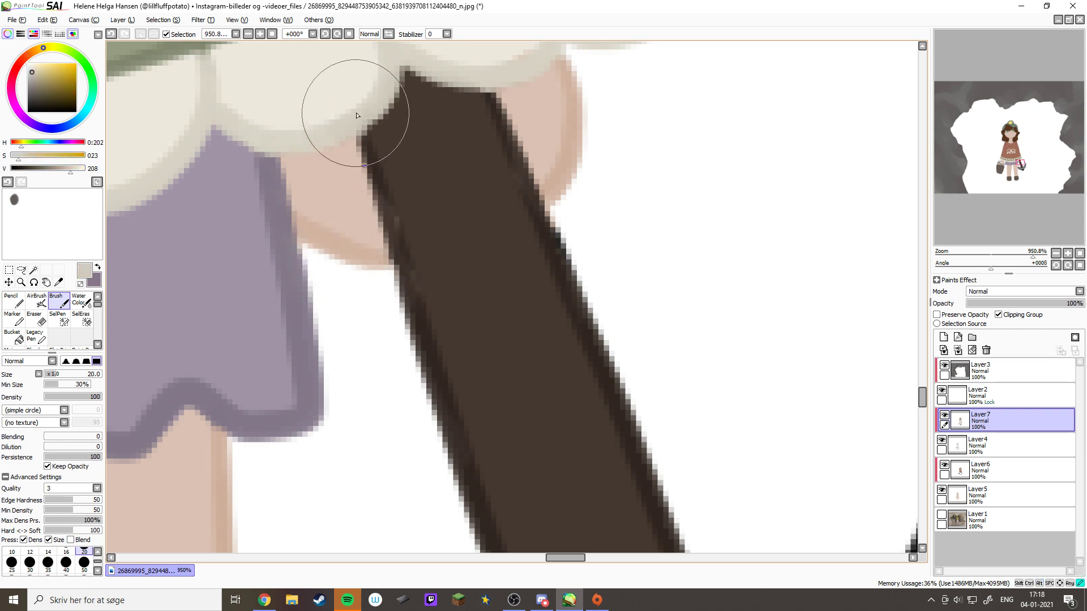
Cover the remaining black along the pickaxe handle's outer edge with the outline's sampled very dark brown
alt+click(638, 439)
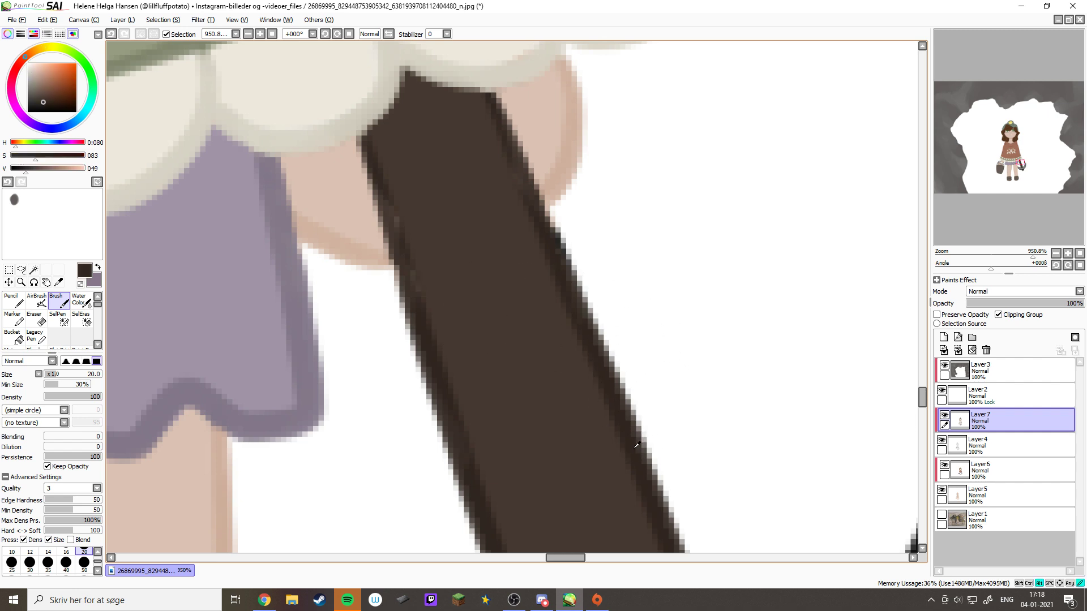
drag(623, 462, 512, 77)
mouse_move(538, 296)
mouse_down()
mouse_move(616, 307)
mouse_move(664, 293)
mouse_move(663, 332)
mouse_move(702, 279)
mouse_move(631, 250)
mouse_up()
Recolour the pickaxe blade's black outlines in a darker grey, covering the skin-tone and brown overspill along them
alt+click(390, 159)
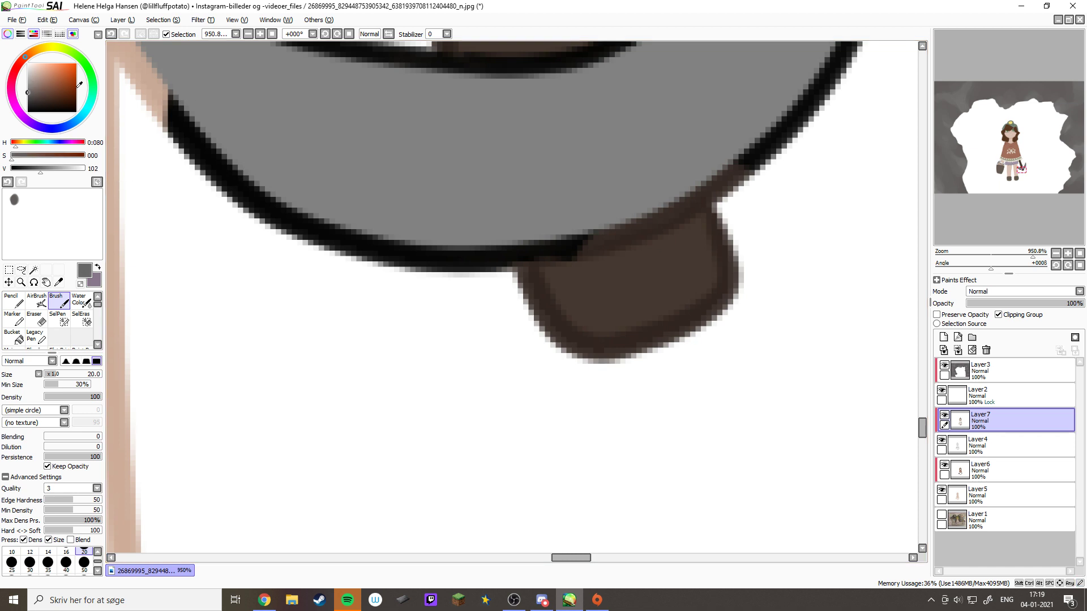
mouse_move(252, 151)
mouse_down()
mouse_move(264, 181)
mouse_move(319, 204)
mouse_move(427, 222)
mouse_move(572, 336)
mouse_up()
key(space)
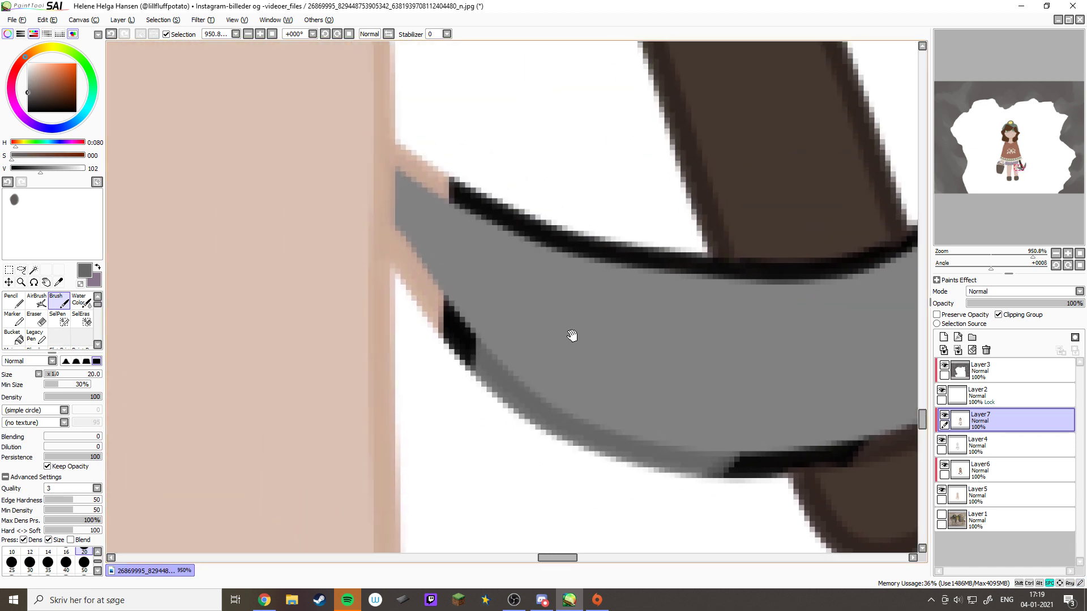
mouse_move(473, 204)
mouse_down()
mouse_move(482, 327)
mouse_move(471, 234)
mouse_move(463, 292)
mouse_move(447, 126)
mouse_move(434, 243)
mouse_move(427, 154)
mouse_up()
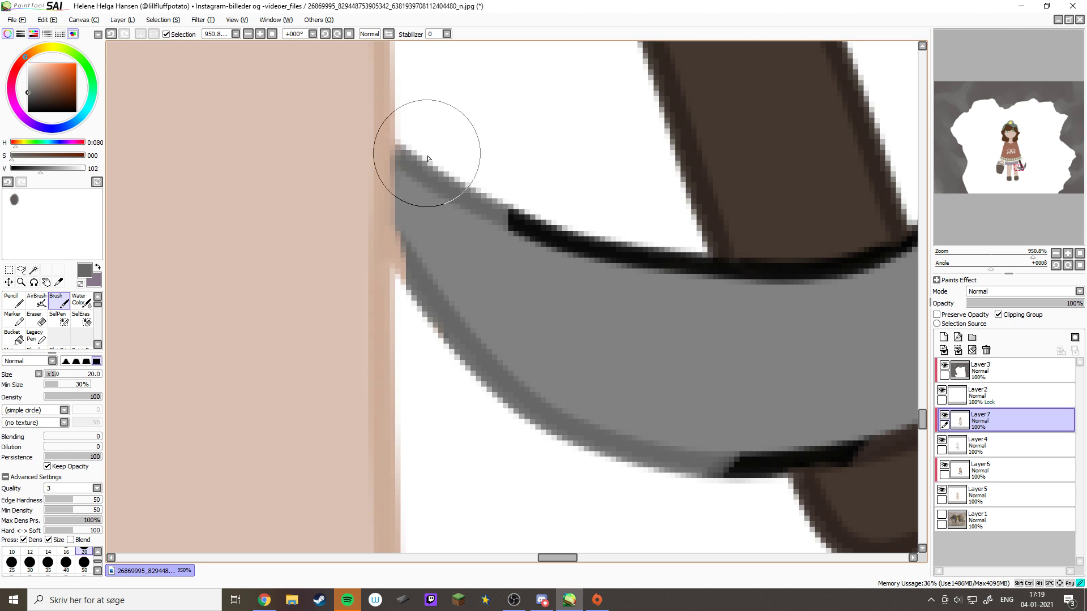
mouse_move(531, 164)
mouse_down()
mouse_move(592, 299)
mouse_move(631, 300)
mouse_move(648, 287)
mouse_move(704, 319)
mouse_move(685, 296)
mouse_move(717, 295)
mouse_move(653, 276)
mouse_move(721, 292)
mouse_move(815, 293)
mouse_move(801, 292)
mouse_move(812, 310)
mouse_move(574, 335)
mouse_move(610, 308)
mouse_move(541, 327)
mouse_move(650, 272)
mouse_move(717, 195)
mouse_move(705, 188)
mouse_move(671, 212)
mouse_move(707, 188)
mouse_move(676, 266)
mouse_move(617, 352)
mouse_move(713, 95)
mouse_move(668, 248)
mouse_move(677, 182)
mouse_move(698, 182)
mouse_move(679, 421)
mouse_move(714, 115)
mouse_up()
mouse_move(757, 156)
mouse_down()
mouse_move(674, 328)
mouse_move(587, 405)
mouse_move(685, 224)
mouse_up()
mouse_move(763, 191)
mouse_down()
mouse_move(706, 250)
mouse_move(643, 291)
mouse_move(478, 332)
mouse_move(545, 350)
mouse_move(409, 338)
mouse_move(383, 364)
mouse_move(480, 345)
mouse_up()
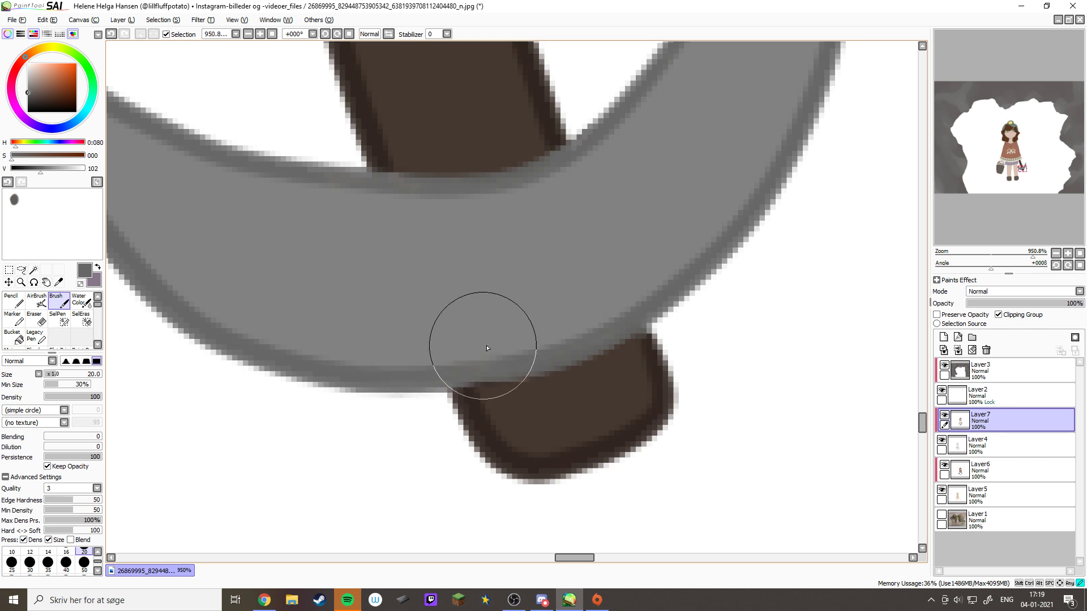
click(1080, 254)
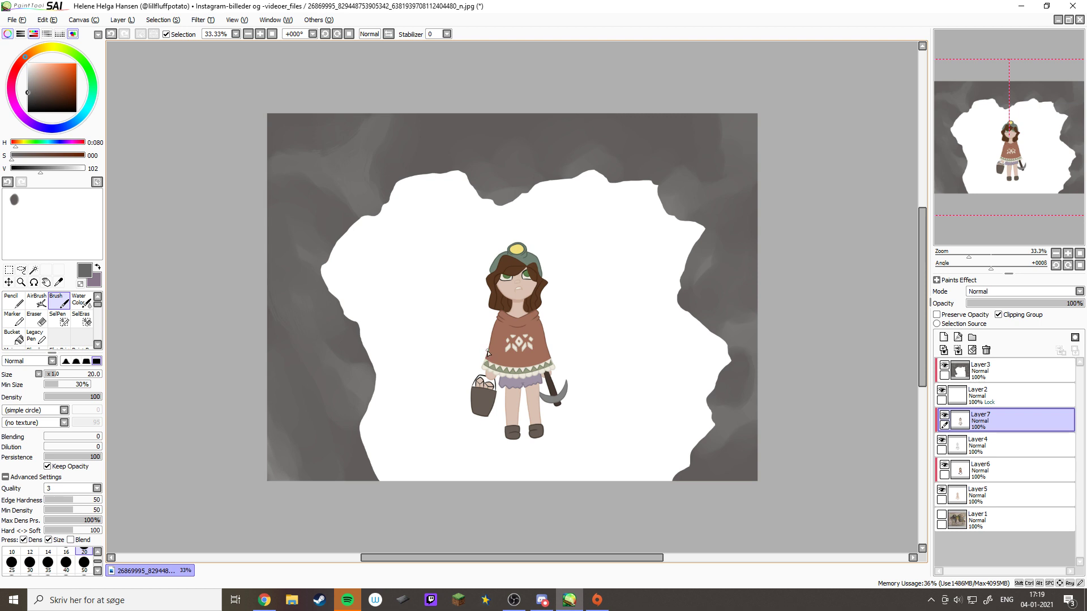
Activate Layer6 and briefly show the original drawing on Layer1 to compare the bucket and crystals
drag(460, 368, 490, 373)
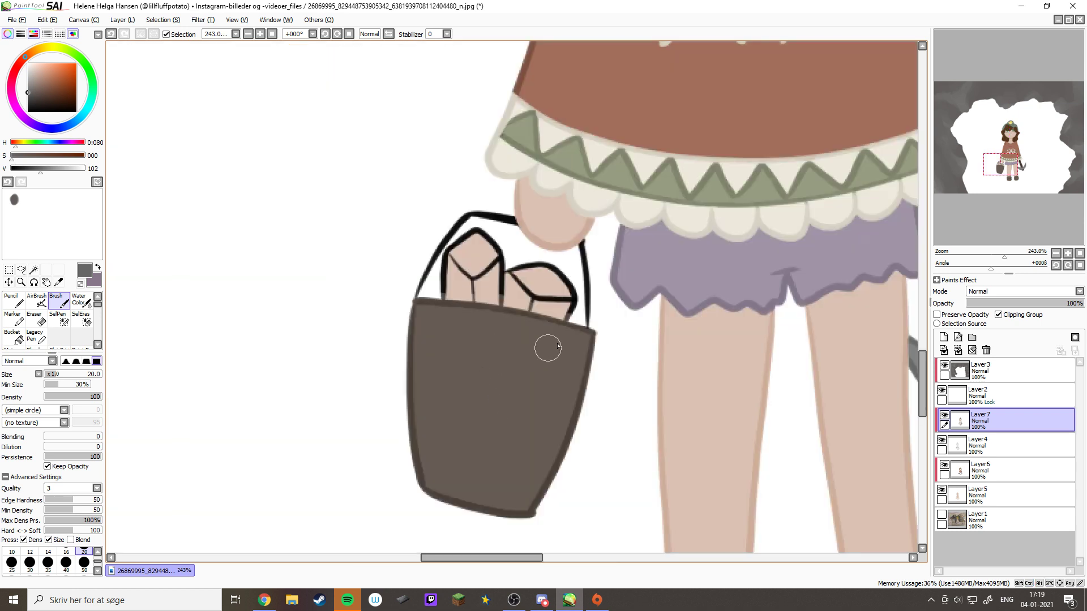
click(984, 475)
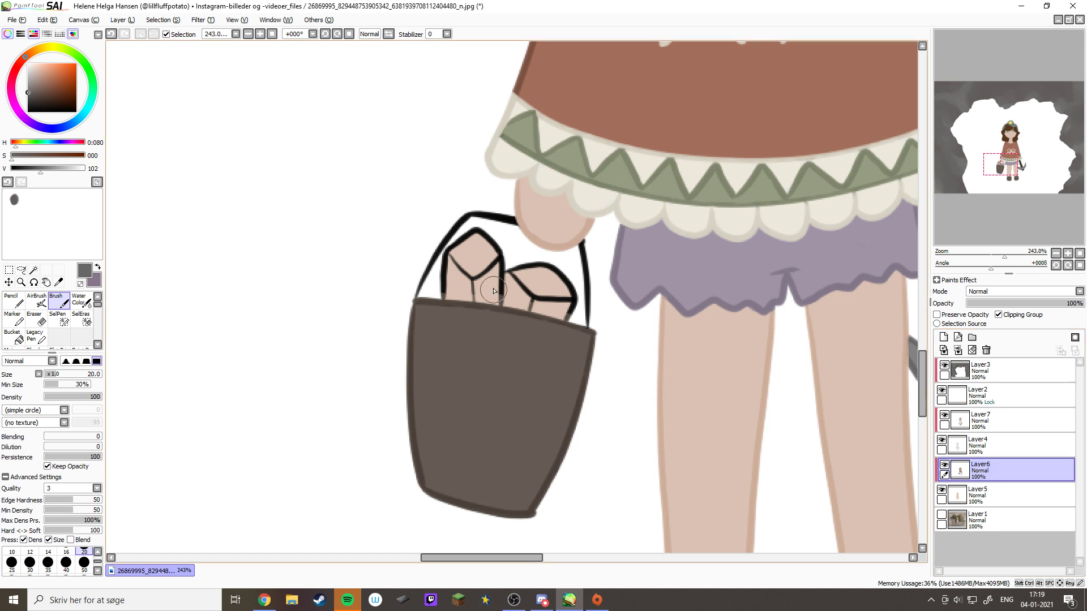
click(941, 517)
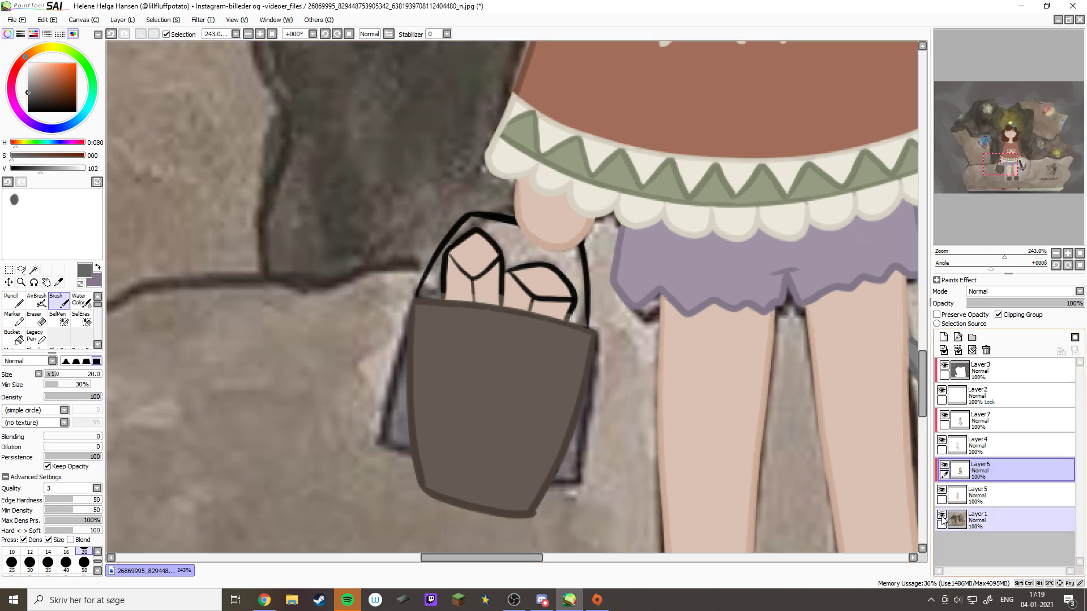
click(942, 492)
click(942, 491)
click(941, 516)
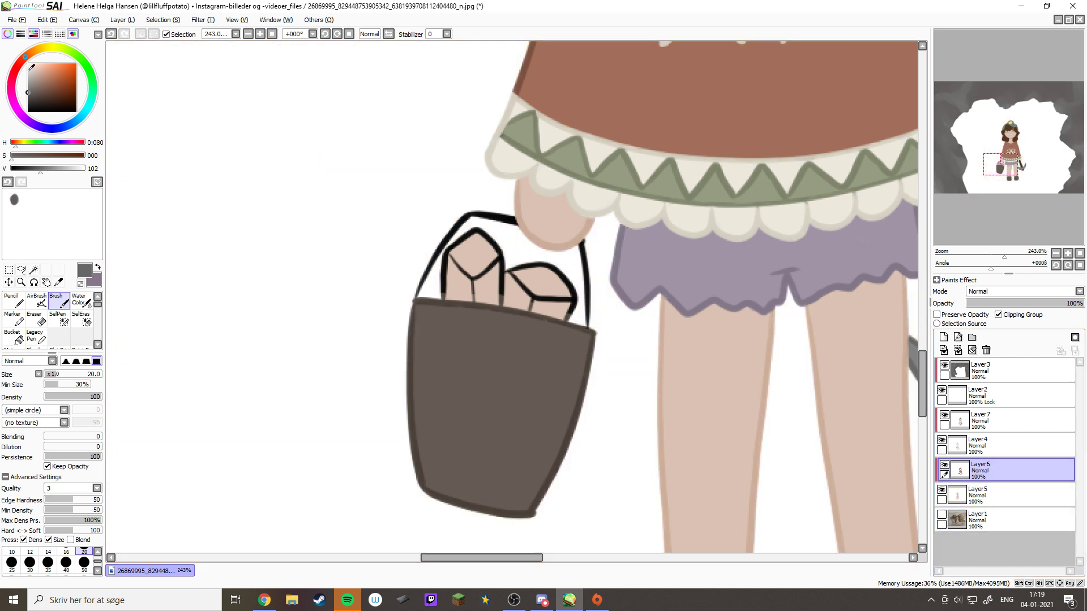
Paint the tall crystal in the bucket light pink on Layer6, inside its black outlines
click(13, 93)
drag(41, 75, 49, 71)
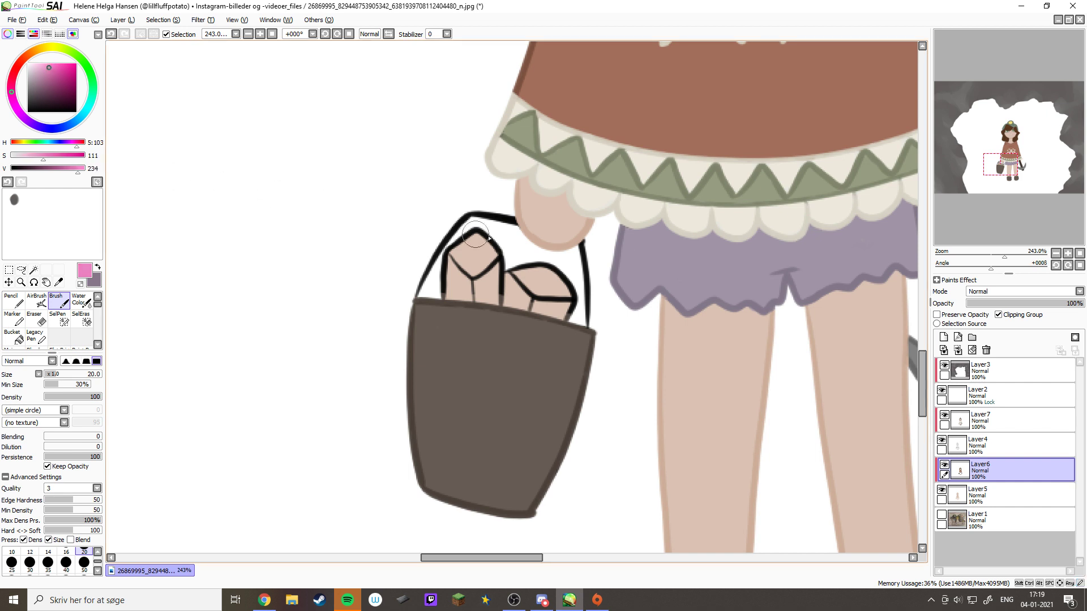
drag(374, 192, 627, 364)
mouse_move(414, 204)
mouse_down()
mouse_move(357, 247)
mouse_move(351, 289)
mouse_move(417, 282)
mouse_move(447, 262)
mouse_move(469, 282)
mouse_move(478, 324)
mouse_move(378, 304)
mouse_move(358, 340)
mouse_move(435, 349)
mouse_move(442, 337)
mouse_move(482, 336)
mouse_up()
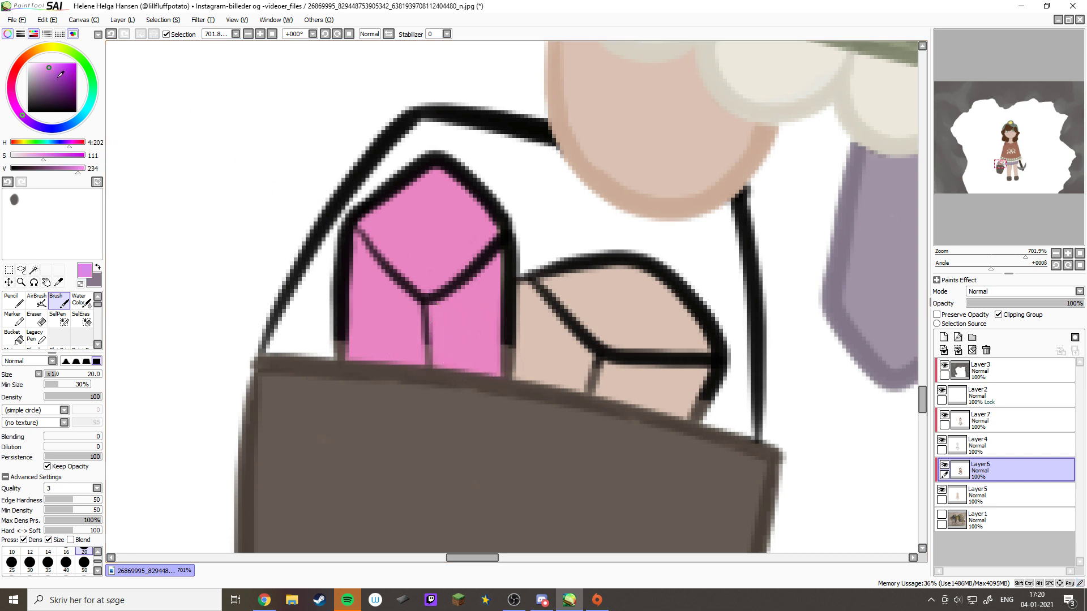
Paint the shorter crystal bright purple and clean the overspill on the bucket with sampled bucket brown
click(52, 72)
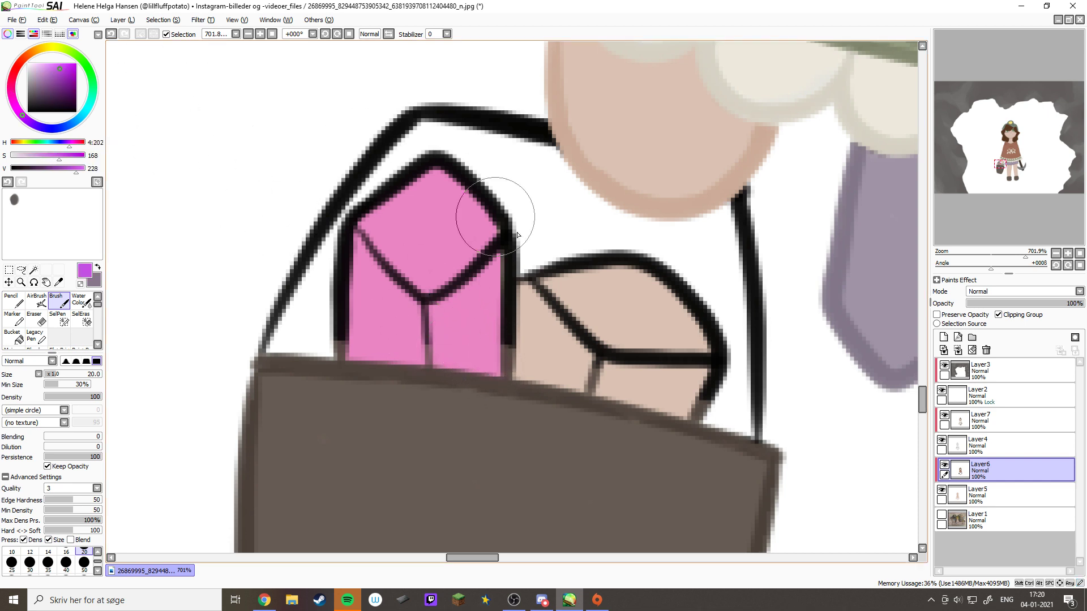
mouse_move(555, 283)
mouse_down()
mouse_move(529, 328)
mouse_move(529, 367)
mouse_move(589, 368)
mouse_move(617, 317)
mouse_move(657, 311)
mouse_move(699, 371)
mouse_up()
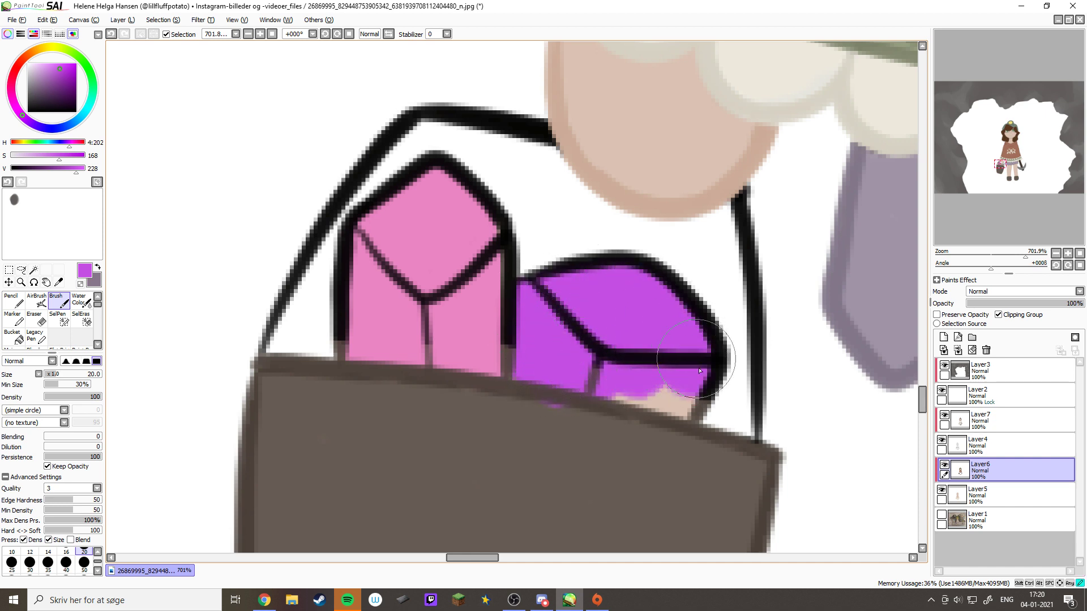
mouse_move(614, 367)
mouse_down()
mouse_move(639, 389)
mouse_move(686, 396)
mouse_move(588, 330)
mouse_up()
alt+click(511, 382)
drag(458, 332, 498, 343)
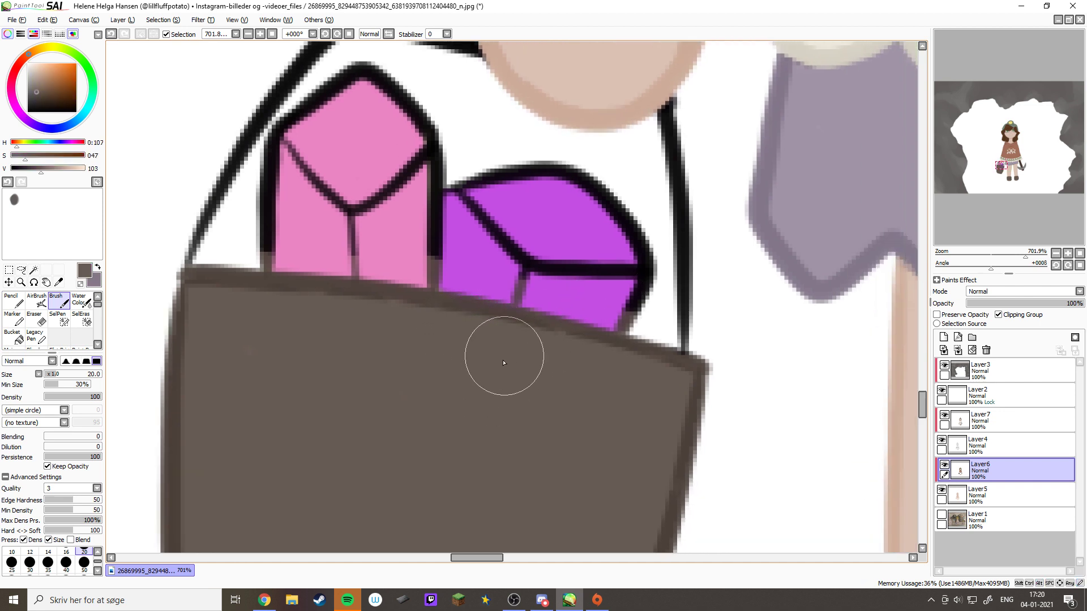
drag(487, 384, 566, 442)
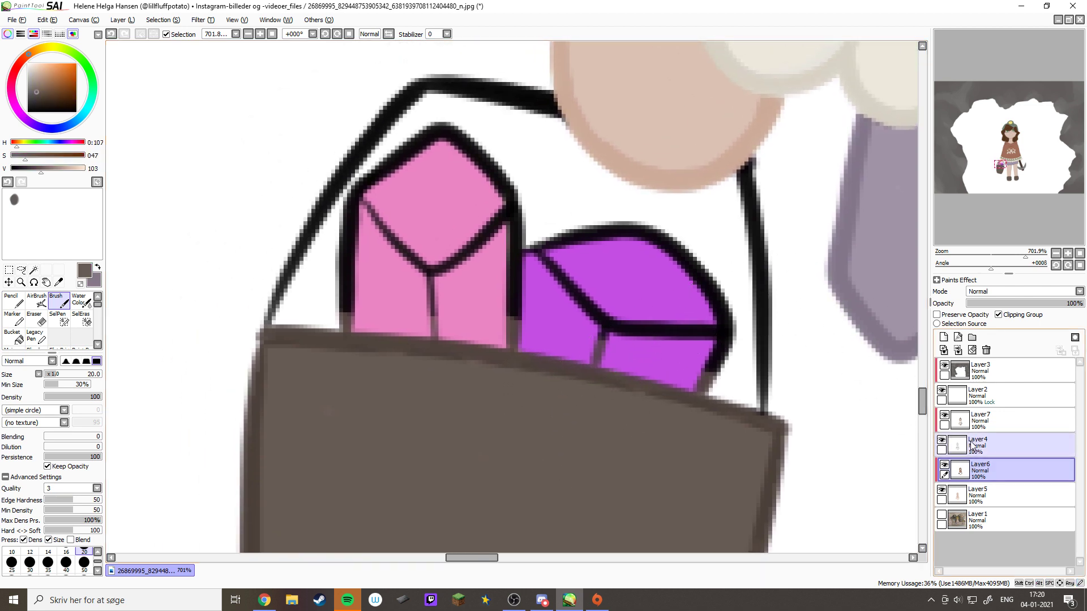
Recolour the tall crystal's black outlines and facet lines on Layer7 in a darker pink based on its fill
click(985, 429)
alt+click(408, 236)
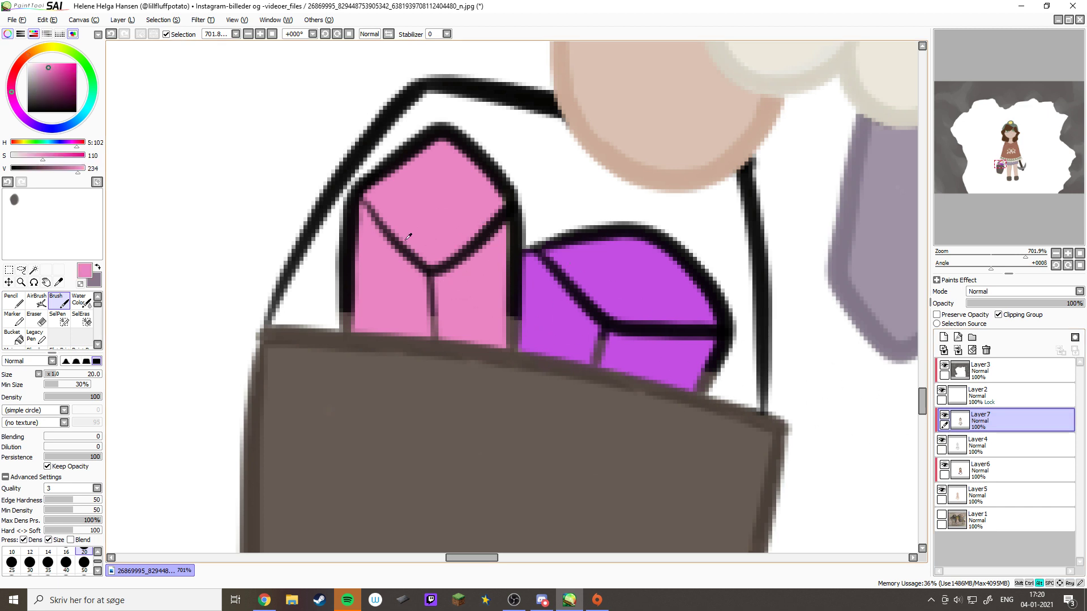
click(53, 71)
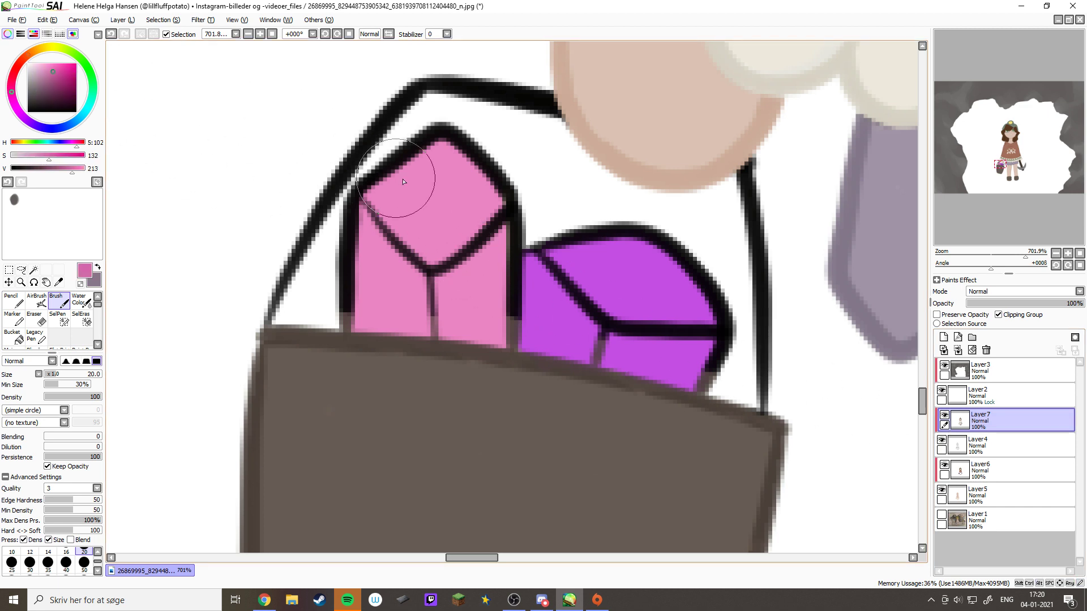
mouse_move(412, 181)
mouse_down()
mouse_move(438, 144)
mouse_move(369, 206)
mouse_move(346, 308)
mouse_move(386, 240)
mouse_move(413, 262)
mouse_move(457, 227)
mouse_move(467, 149)
mouse_move(482, 179)
mouse_move(469, 227)
mouse_move(502, 214)
mouse_move(518, 327)
mouse_move(439, 289)
mouse_move(437, 314)
mouse_up()
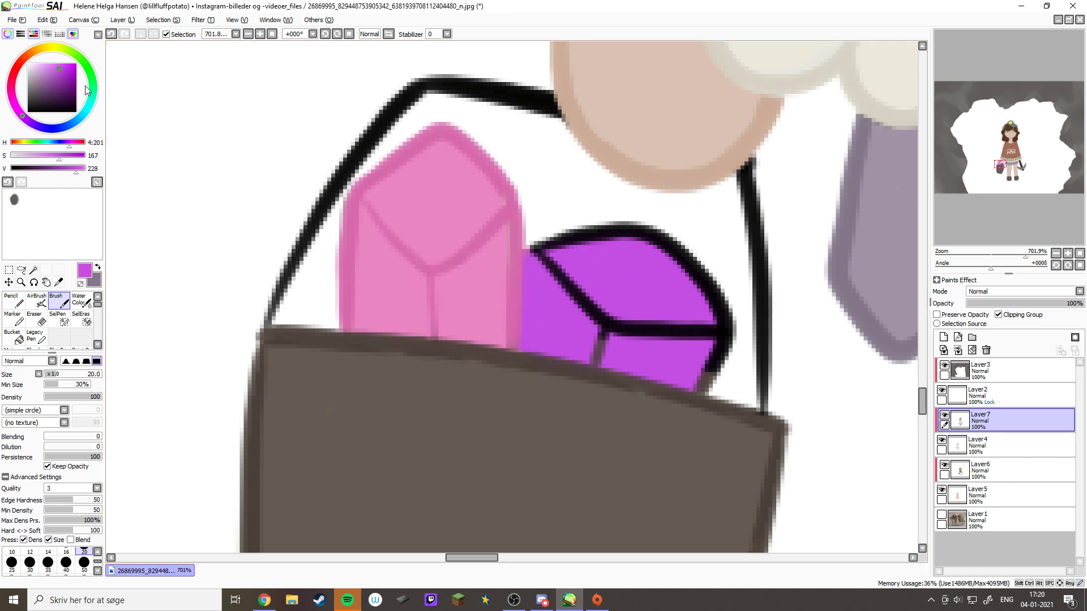
Recolour the shorter crystal's black outlines and facet lines in a darker purple based on its fill
click(63, 77)
mouse_move(571, 233)
mouse_down()
mouse_move(552, 238)
mouse_move(549, 254)
mouse_move(581, 295)
mouse_move(630, 328)
mouse_up()
mouse_move(575, 236)
mouse_down()
mouse_move(666, 248)
mouse_move(697, 273)
mouse_up()
mouse_move(638, 327)
mouse_down()
mouse_move(666, 329)
mouse_move(693, 294)
mouse_move(712, 346)
mouse_move(709, 307)
mouse_move(707, 372)
mouse_up()
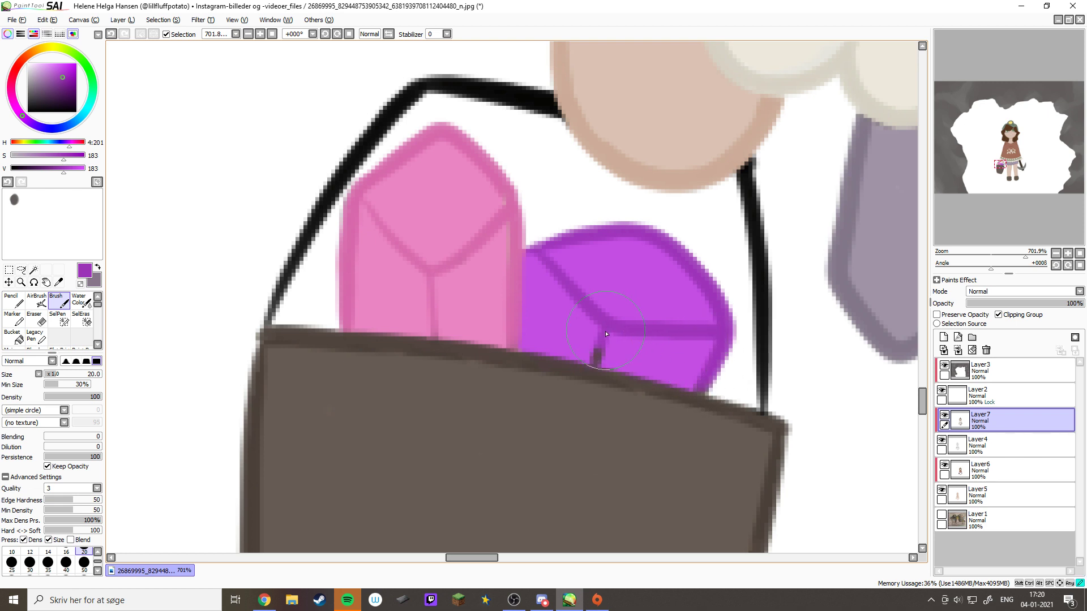
click(1080, 253)
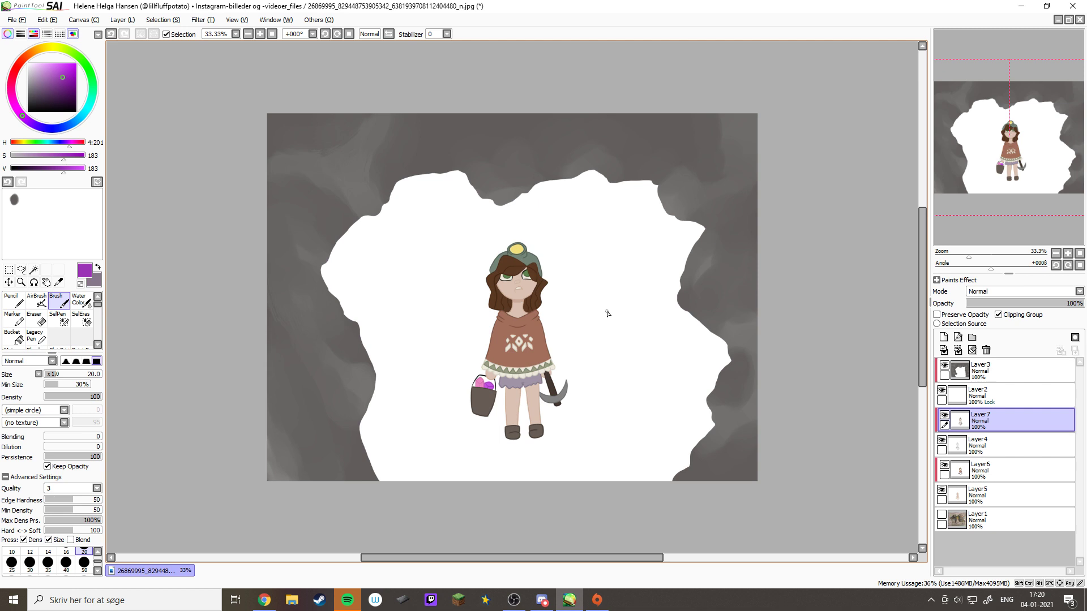
Activate Layer5 with its opacity preserved and set up the Paint Brush at size 30 in an orange based on the skin tone
drag(485, 265, 562, 375)
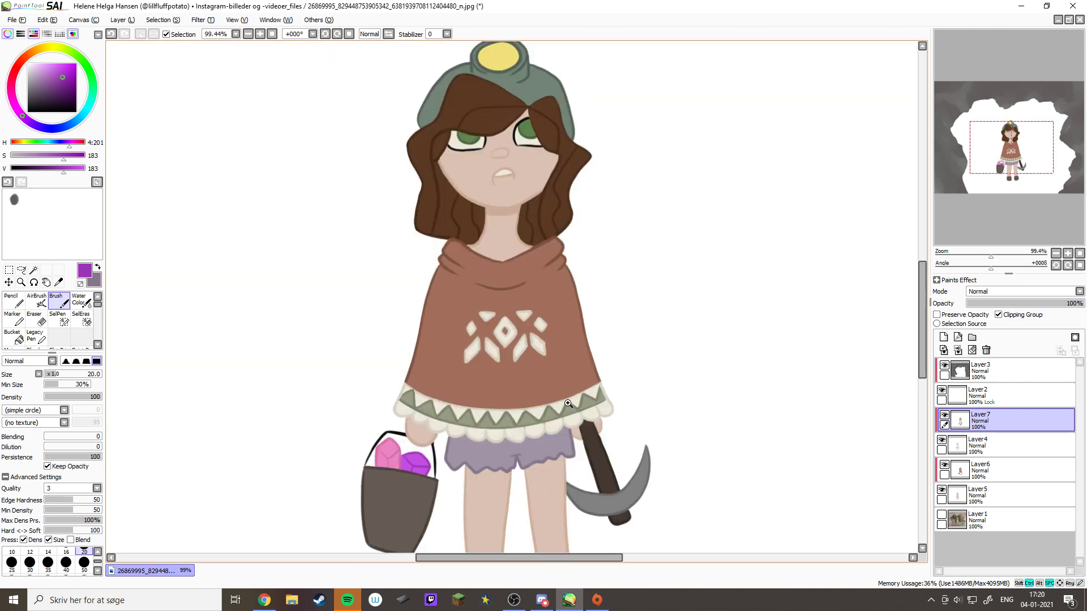
drag(508, 249, 516, 187)
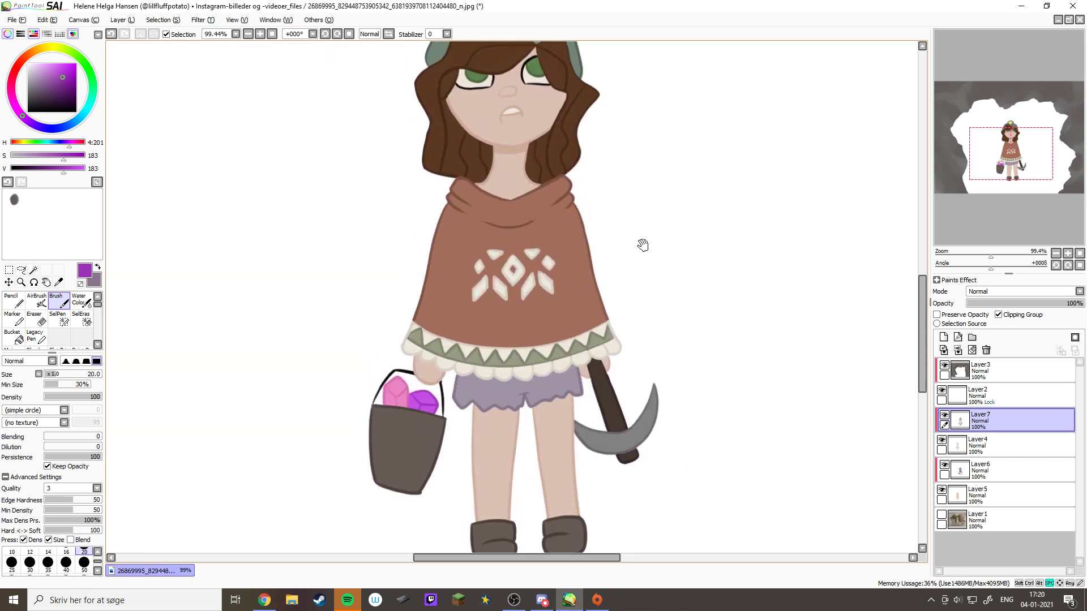
click(983, 492)
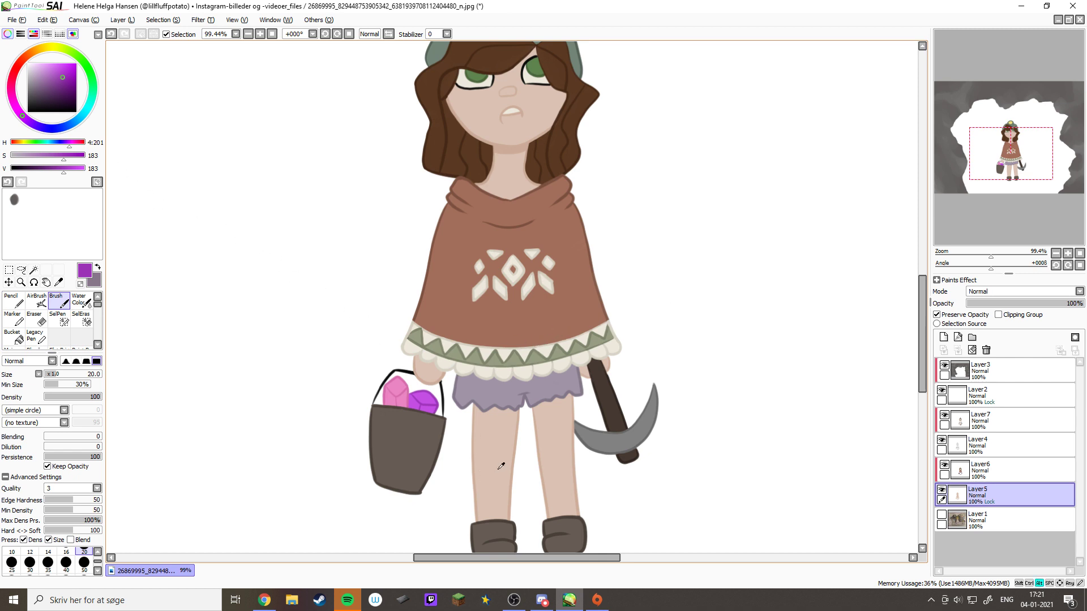
alt+click(501, 465)
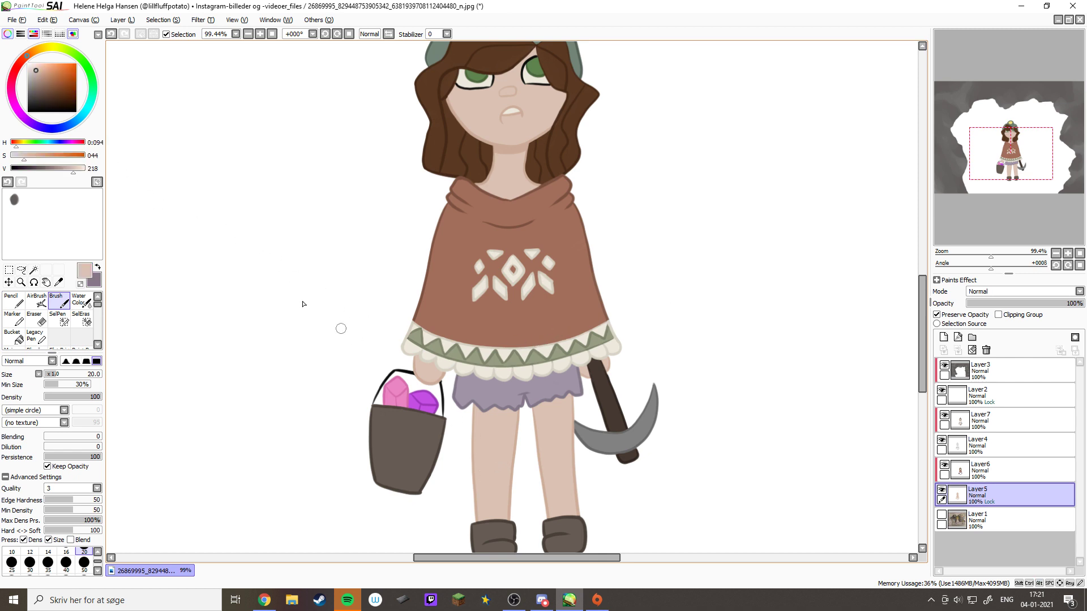
click(51, 70)
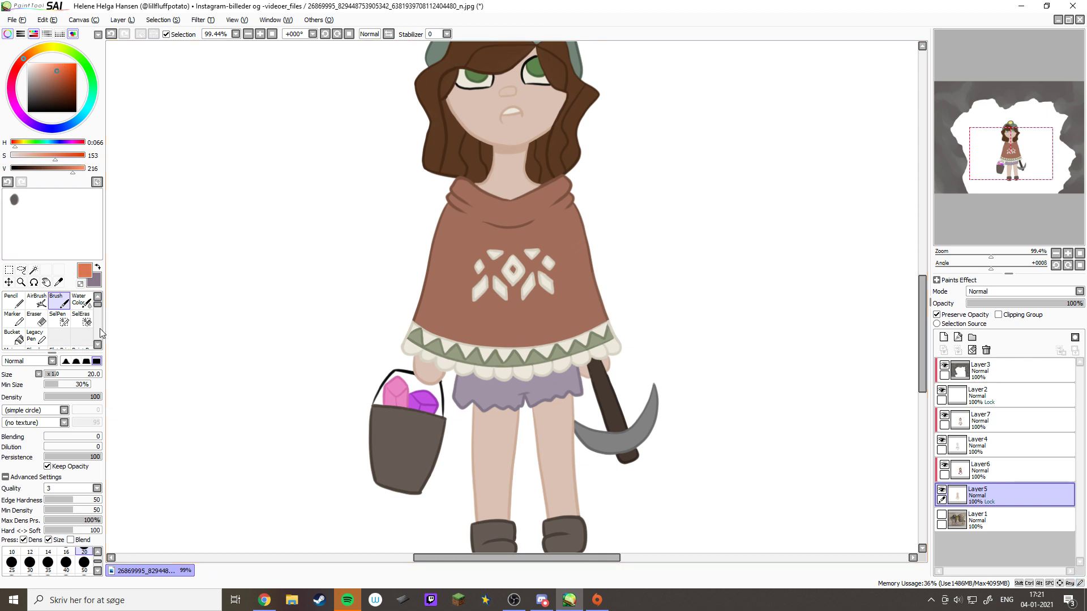
click(98, 344)
click(98, 344)
click(81, 320)
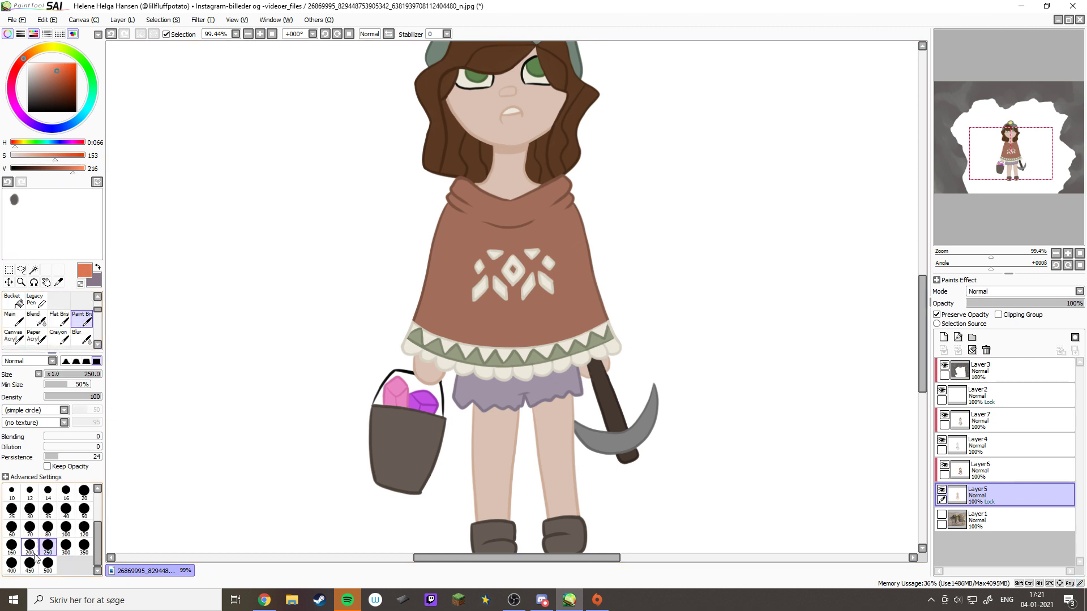
click(48, 509)
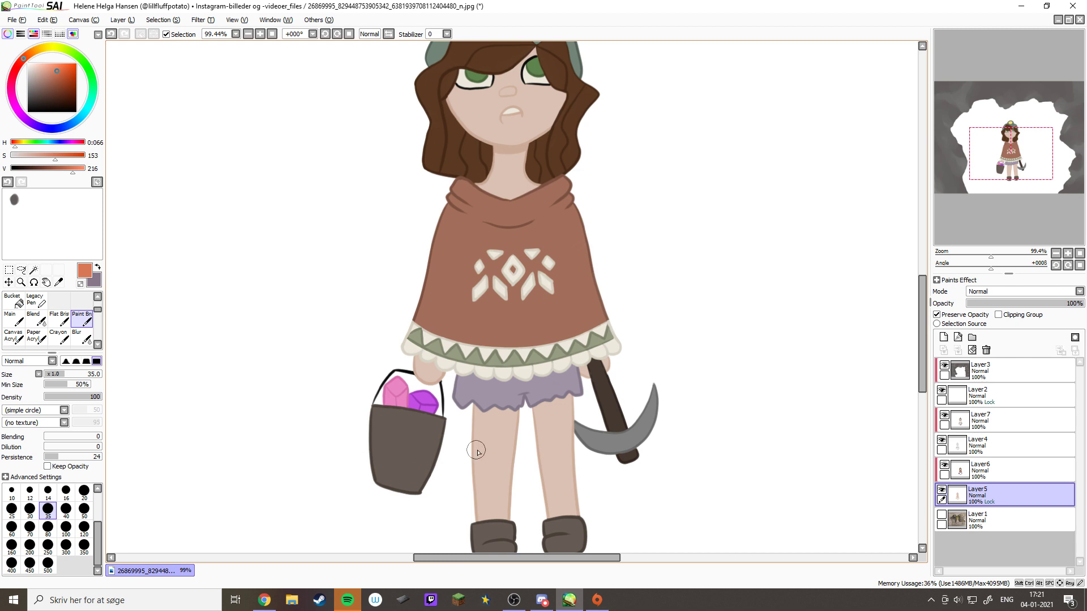
scroll(436, 285, up, 2)
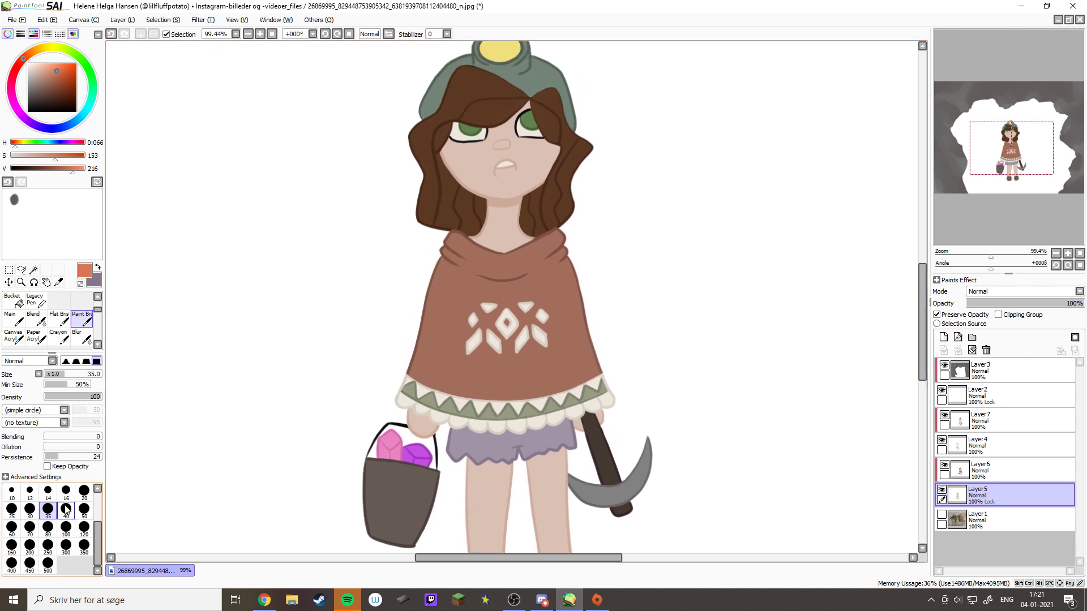
scroll(455, 253, down, 5)
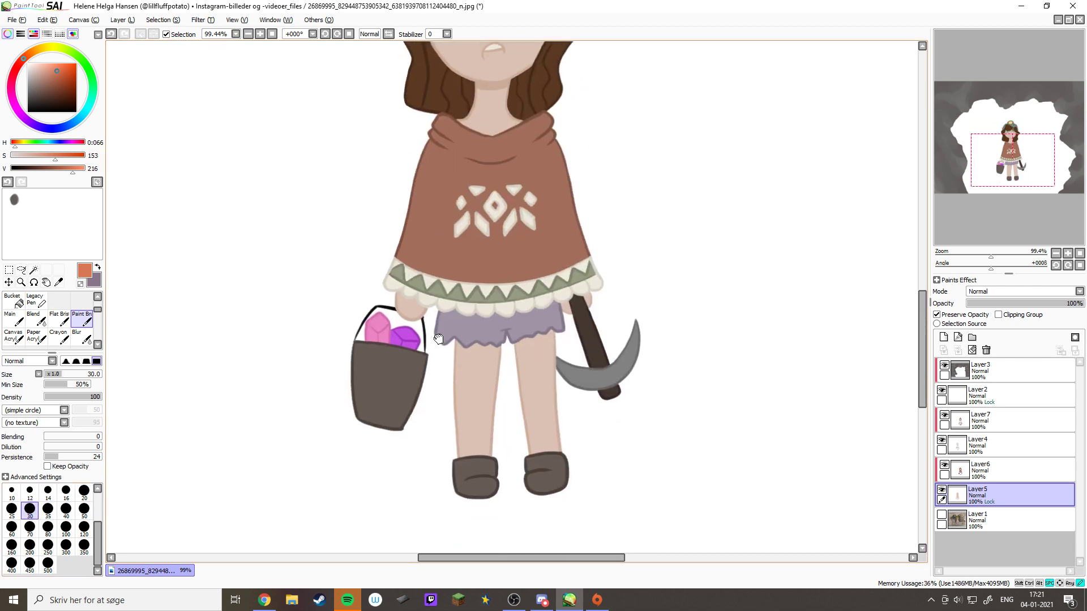
drag(385, 233, 626, 475)
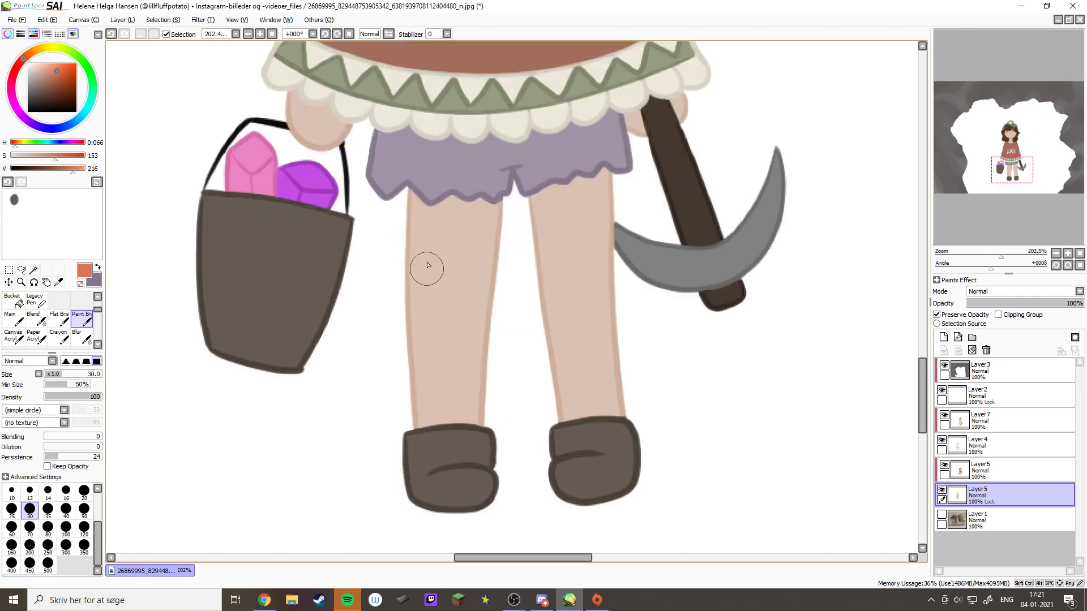
Paint an orange blush patch on each knee and soften both patches with sampled skin tone
drag(425, 256, 466, 255)
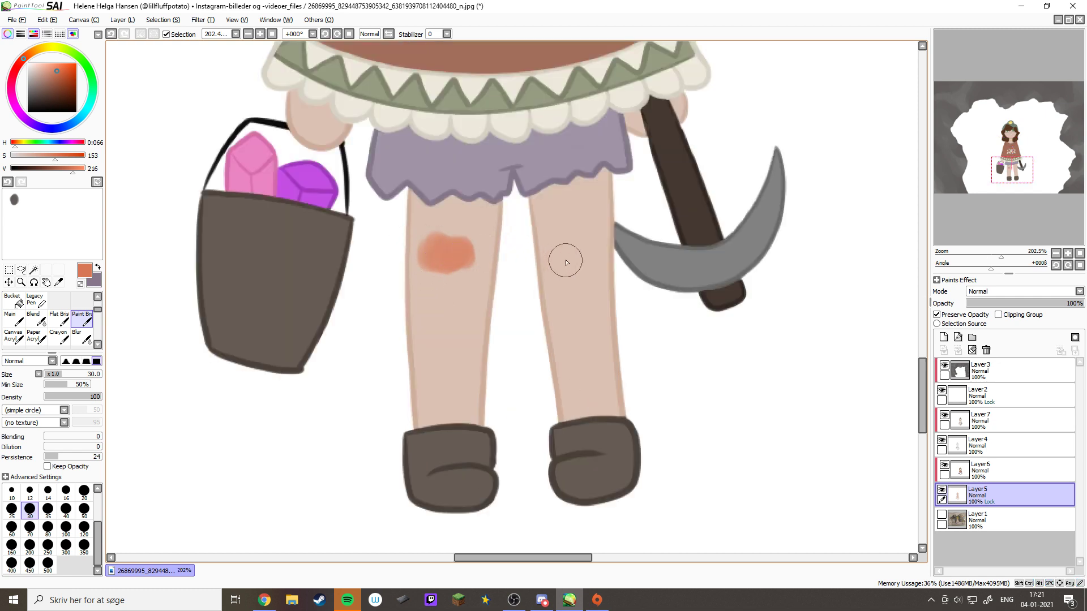
mouse_move(558, 249)
mouse_down()
mouse_move(562, 260)
mouse_move(568, 243)
mouse_move(580, 269)
mouse_up()
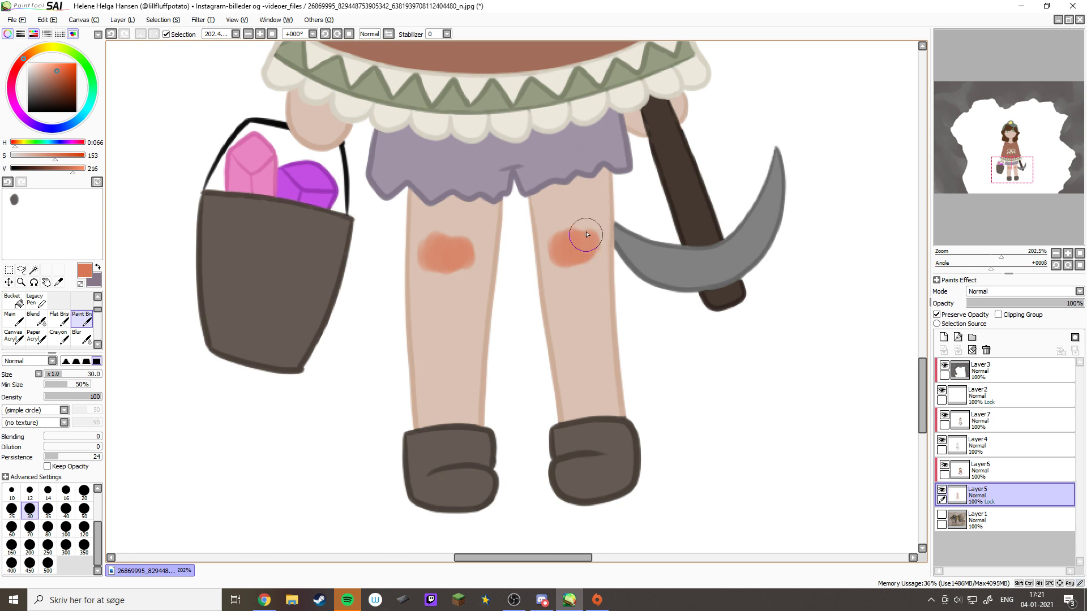
alt+click(570, 224)
drag(553, 240, 568, 267)
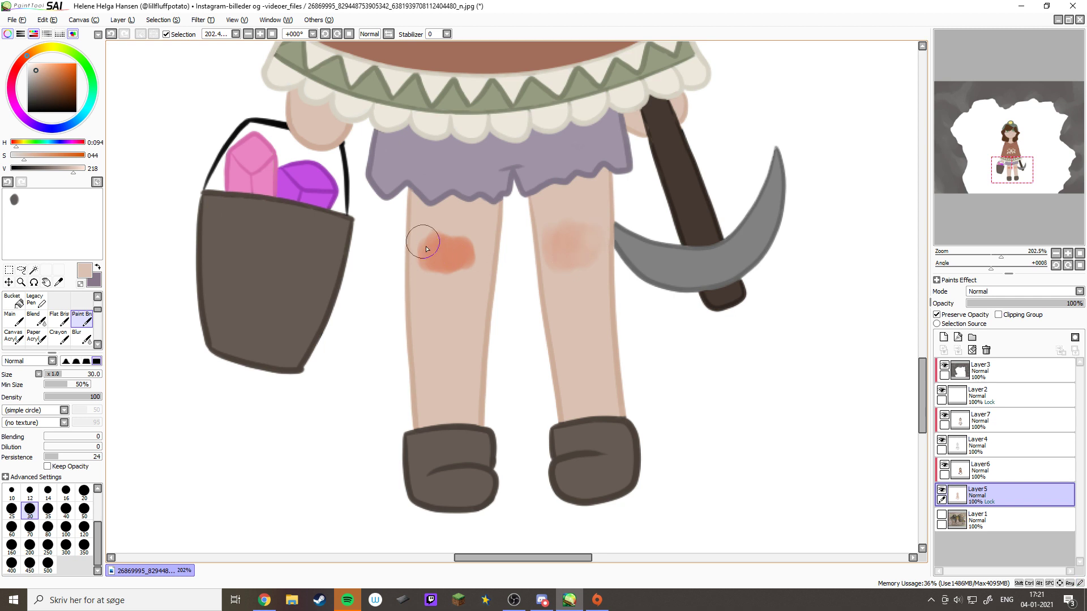
mouse_move(426, 249)
mouse_down()
mouse_move(415, 255)
mouse_move(429, 267)
mouse_move(444, 256)
mouse_move(461, 264)
mouse_up()
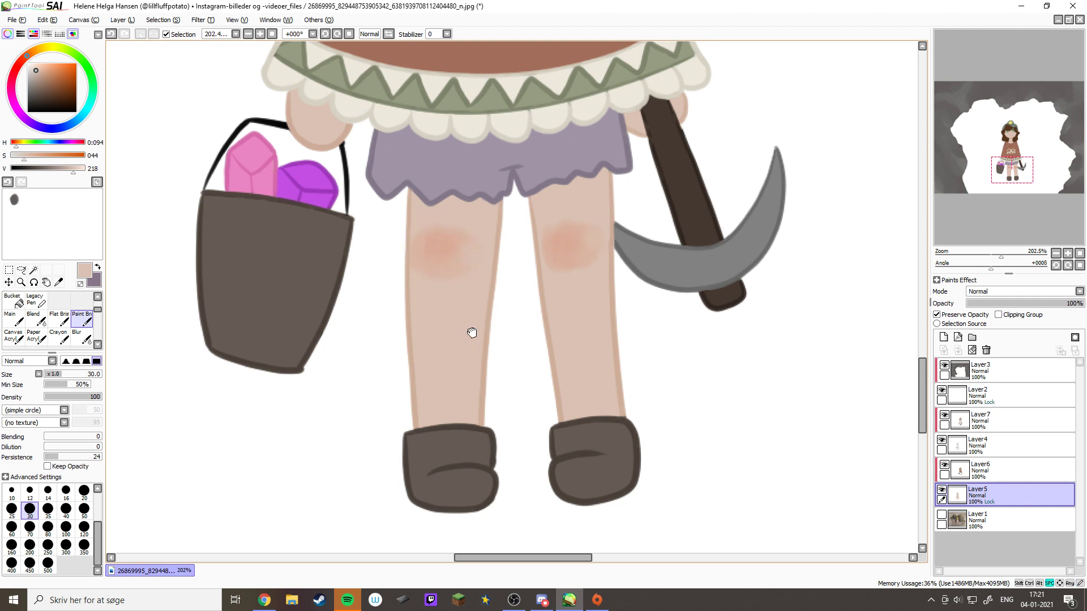
Paint an orange blush patch over the girl's nose on Layer5 with the Paint Brush
drag(472, 333, 467, 369)
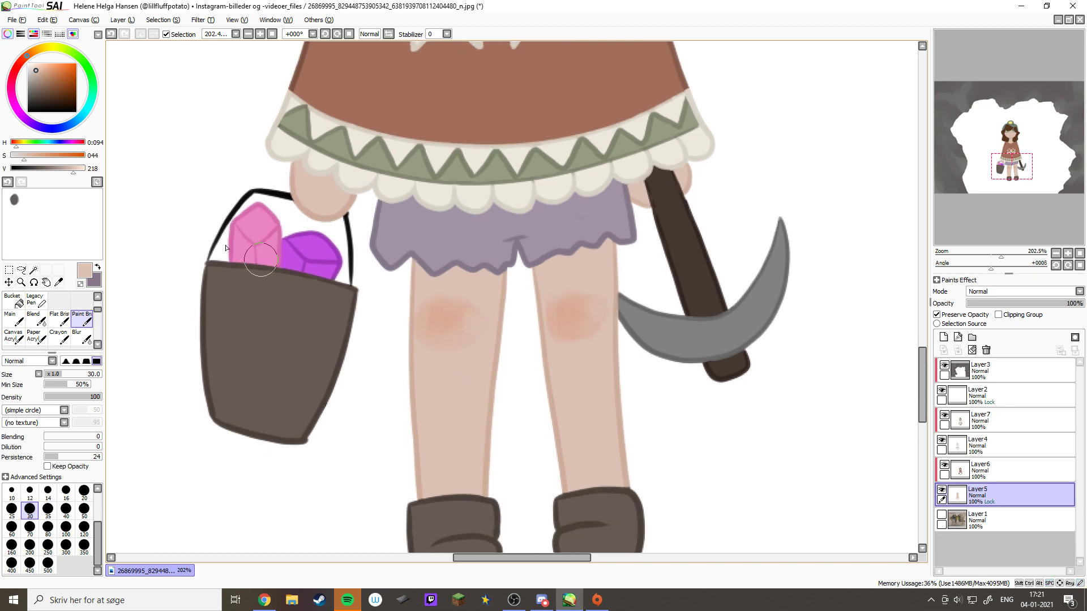
click(56, 71)
drag(438, 96, 447, 411)
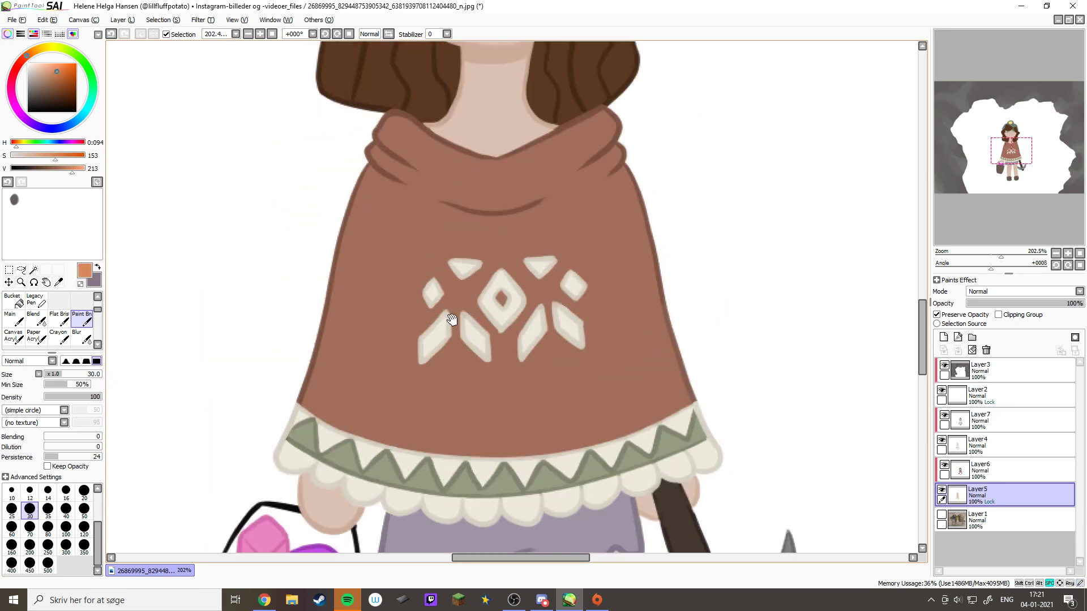
drag(465, 175, 460, 495)
drag(340, 168, 580, 281)
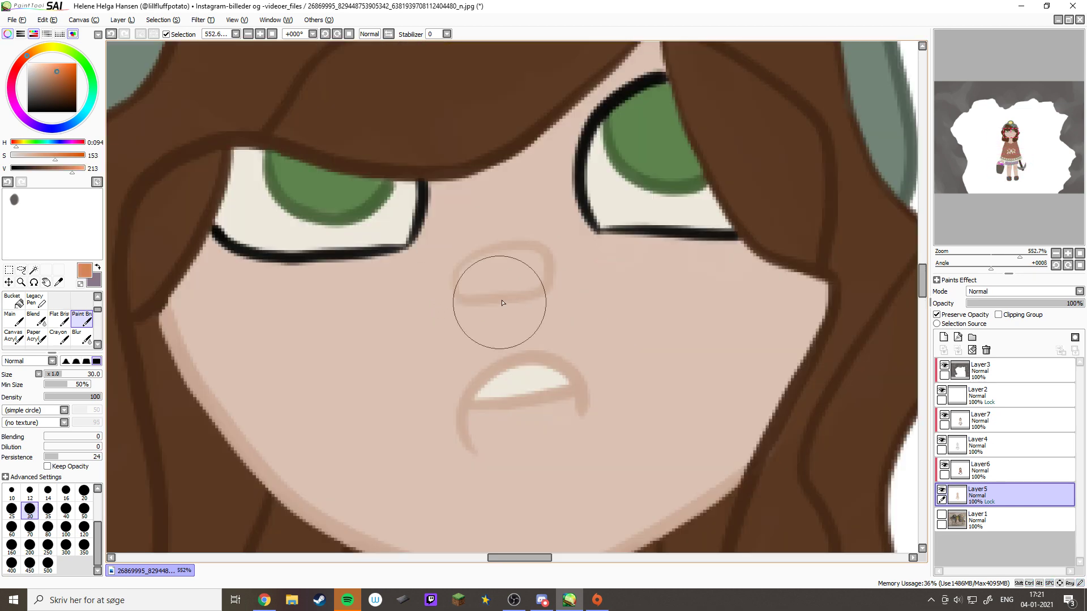
mouse_move(481, 274)
mouse_down()
mouse_move(520, 274)
mouse_move(484, 278)
mouse_move(498, 296)
mouse_move(537, 283)
mouse_move(533, 263)
mouse_move(477, 285)
mouse_up()
key(ctrl+z)
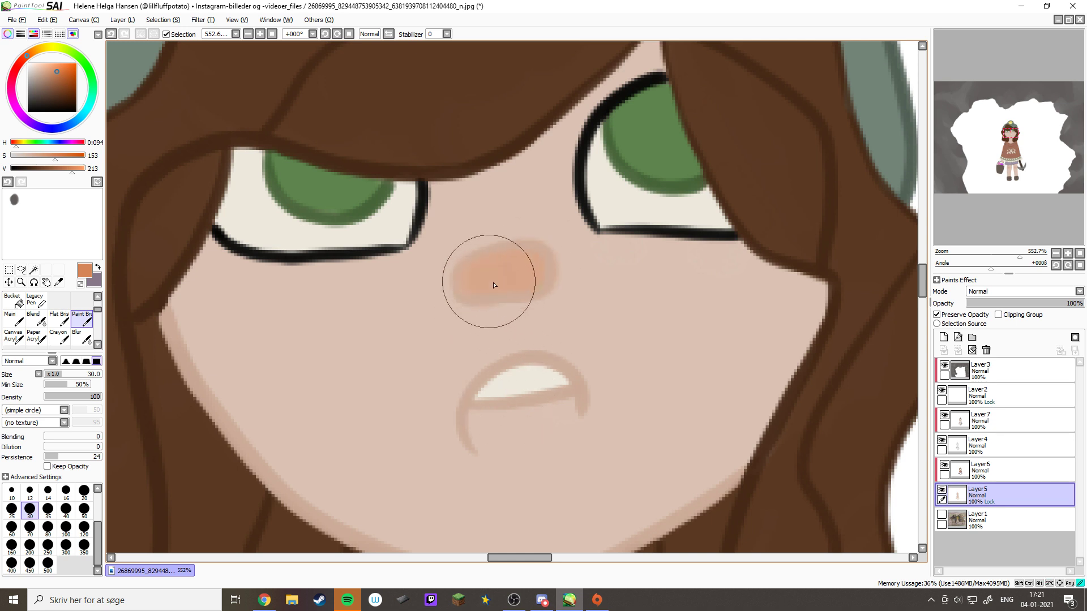
Paint the open mouth's interior below the teeth dark red with the Main brush at size 14
mouse_move(497, 388)
mouse_down()
mouse_move(527, 471)
mouse_move(519, 326)
mouse_up()
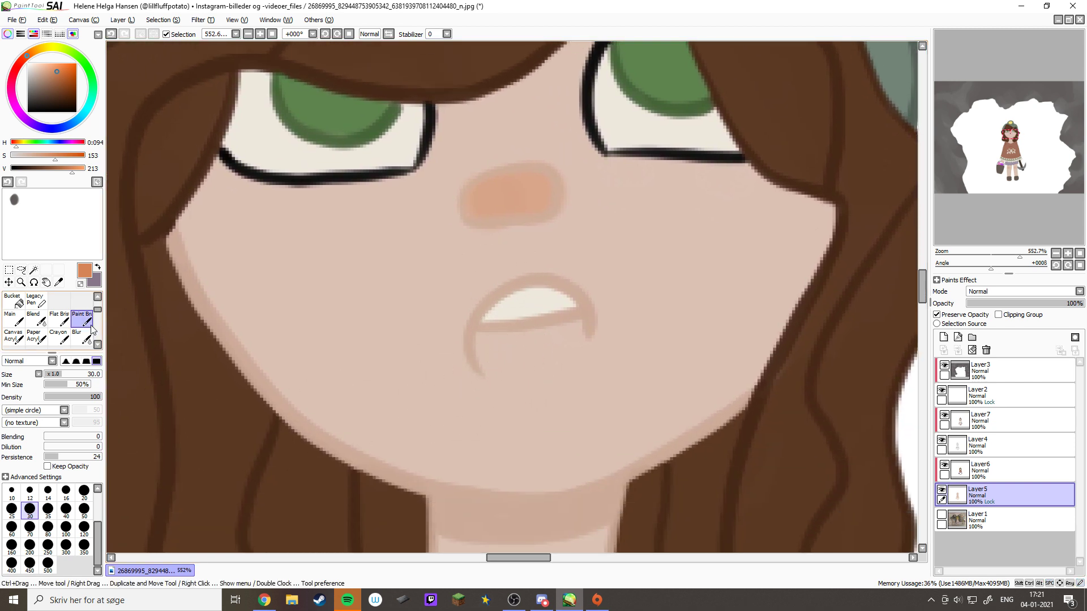
click(18, 322)
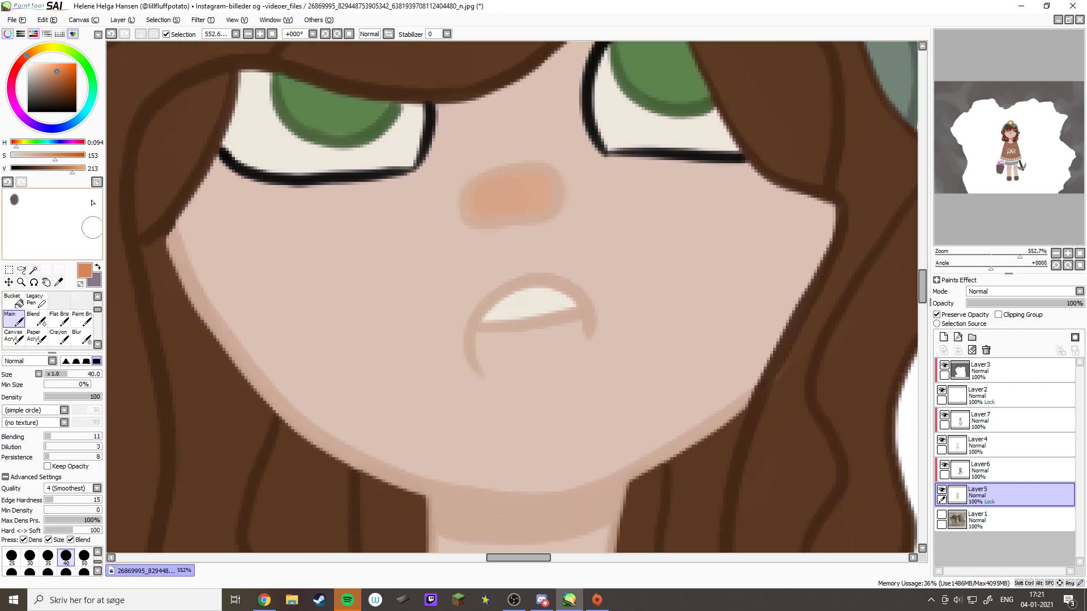
click(59, 80)
drag(23, 63, 24, 70)
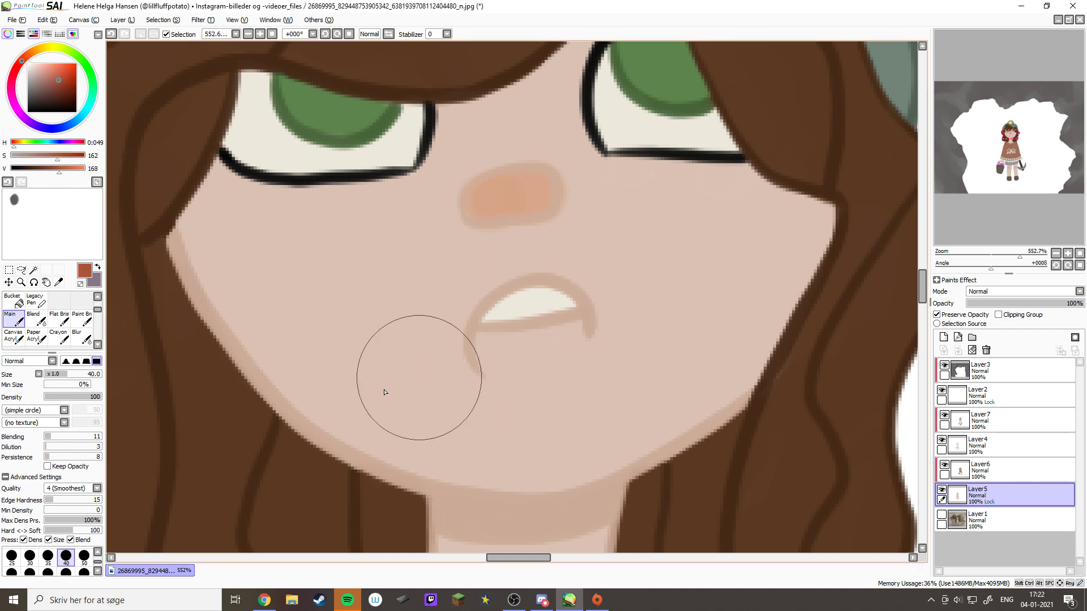
click(97, 553)
click(48, 556)
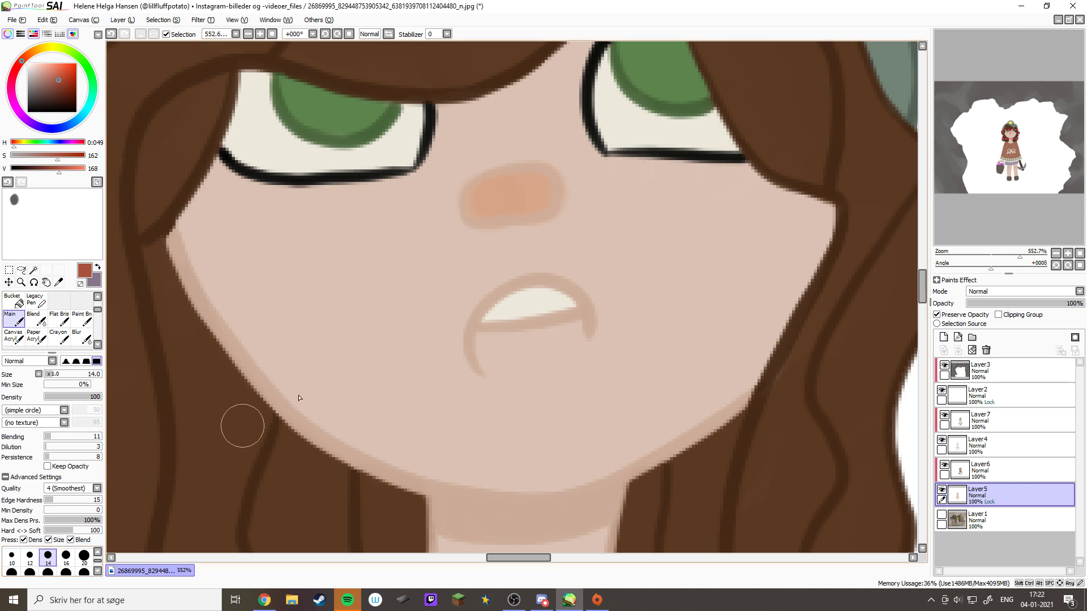
mouse_move(497, 350)
mouse_down()
mouse_move(500, 338)
mouse_move(477, 339)
mouse_move(482, 365)
mouse_move(497, 359)
mouse_move(490, 371)
mouse_move(564, 351)
mouse_move(486, 343)
mouse_move(498, 362)
mouse_move(547, 347)
mouse_up()
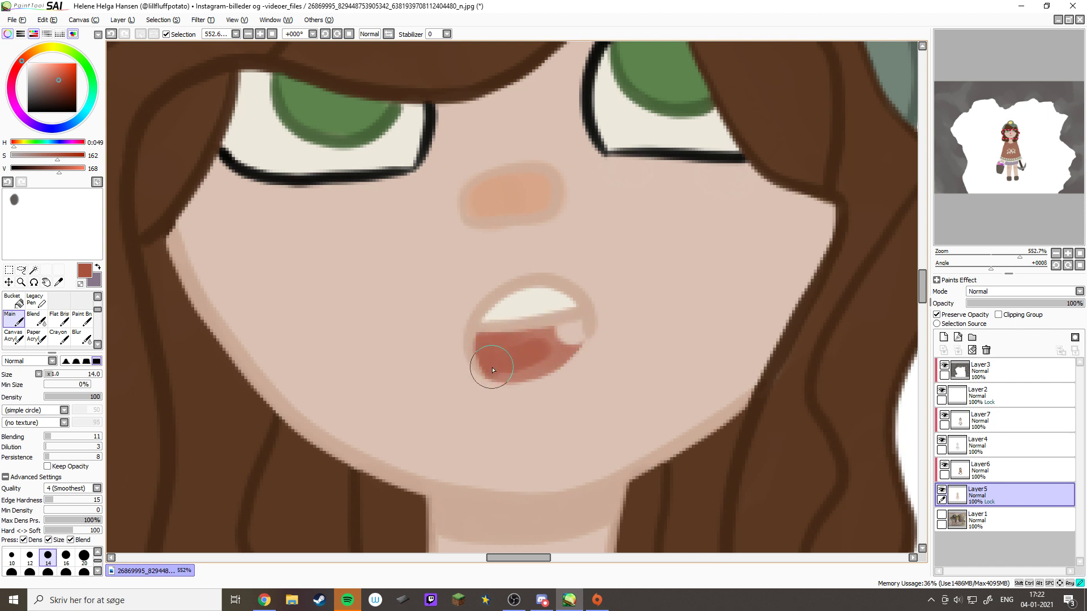
mouse_move(535, 368)
mouse_down()
mouse_move(568, 333)
mouse_move(544, 327)
mouse_move(505, 342)
mouse_up()
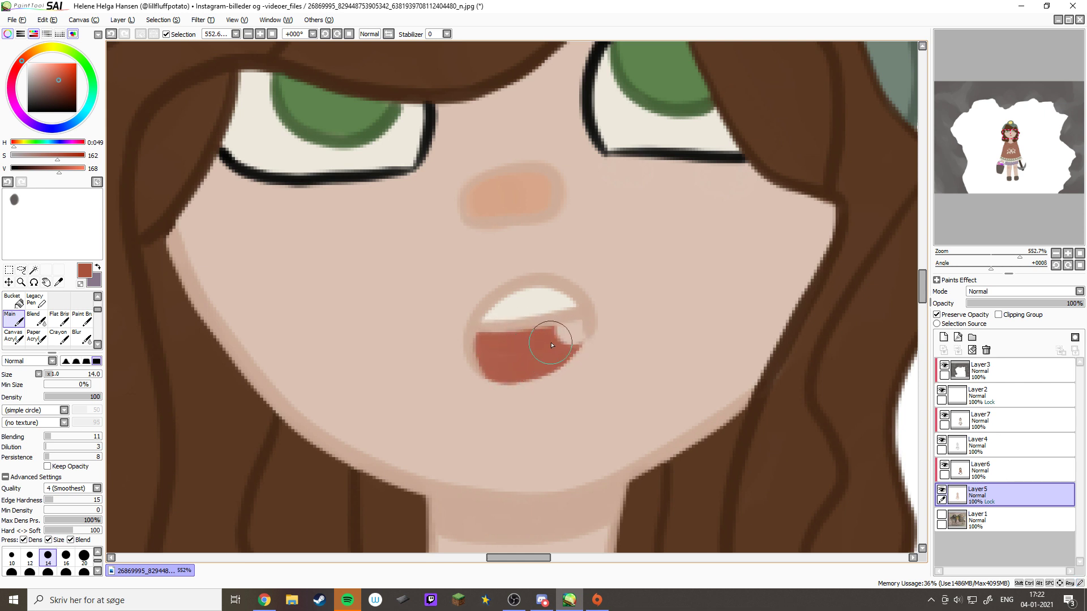
Erase the leftover skin-coloured spot covering the mouth corner on Layer6, and return to Layer5
click(943, 464)
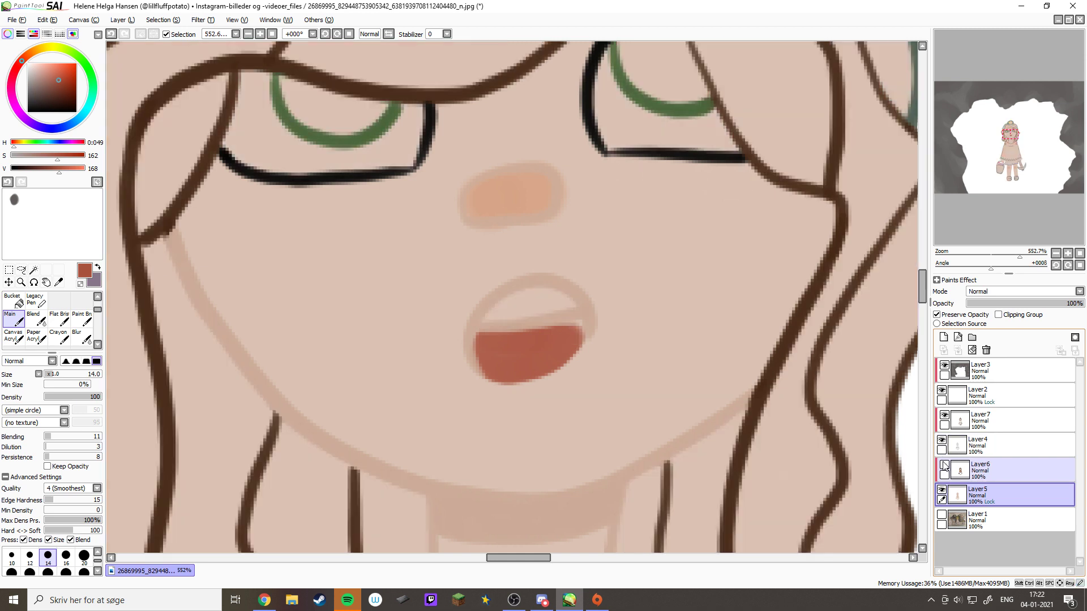
click(943, 464)
click(968, 471)
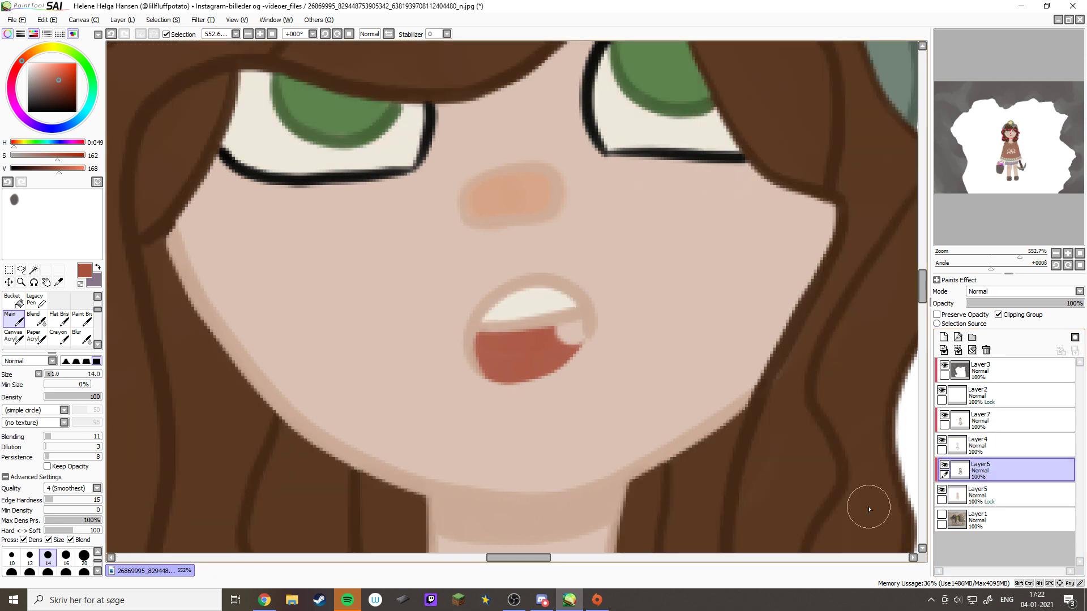
key(e)
mouse_move(563, 316)
mouse_down()
mouse_move(575, 338)
mouse_move(558, 339)
mouse_move(580, 327)
mouse_up()
click(985, 494)
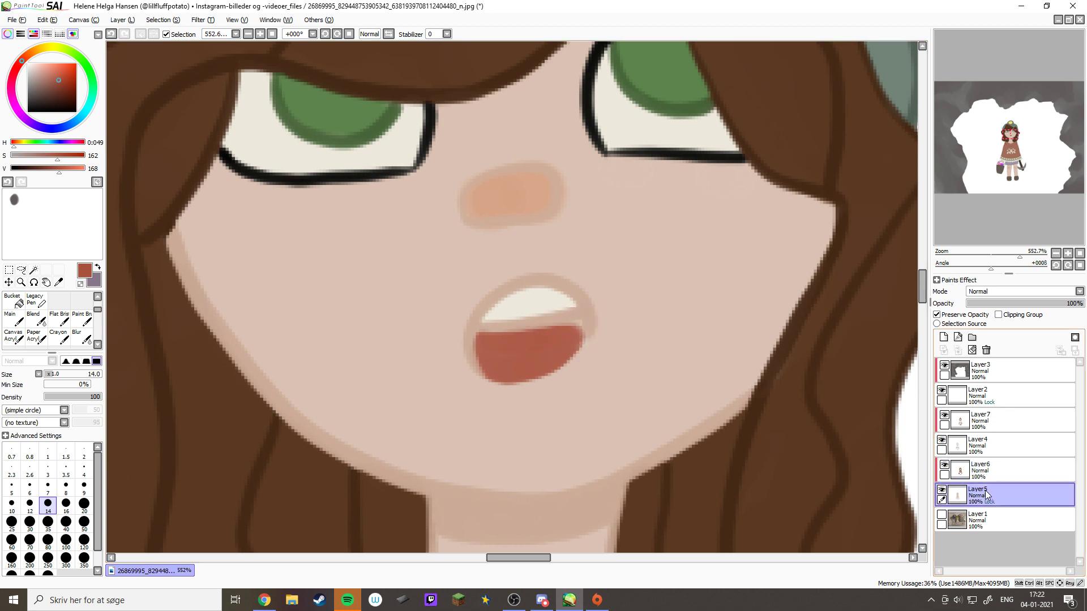
Even out the mouth's dark red fill with the Brush tool at size 20
key(b)
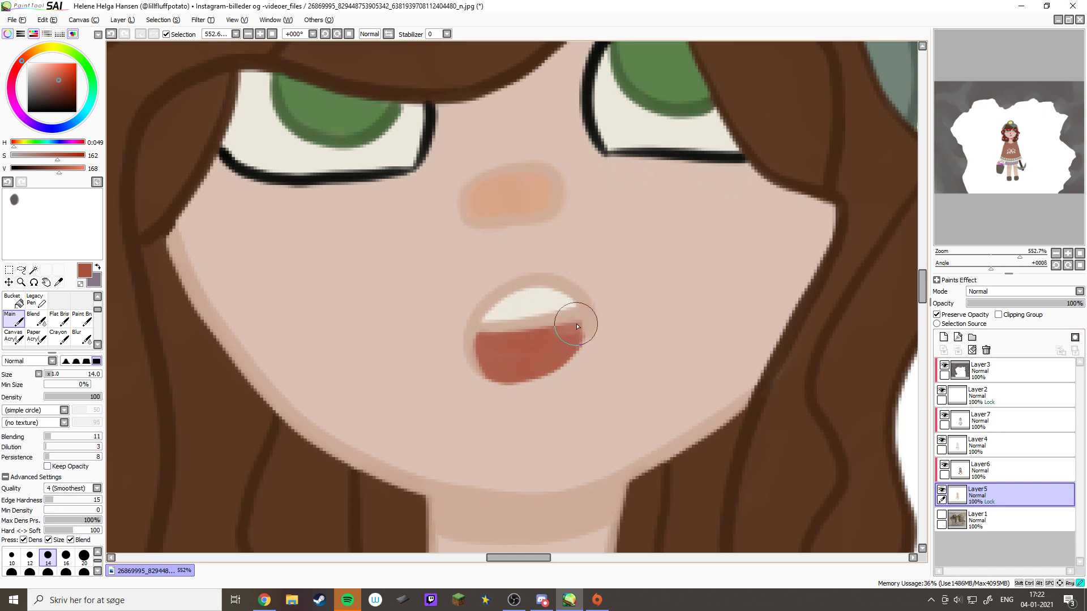
click(97, 297)
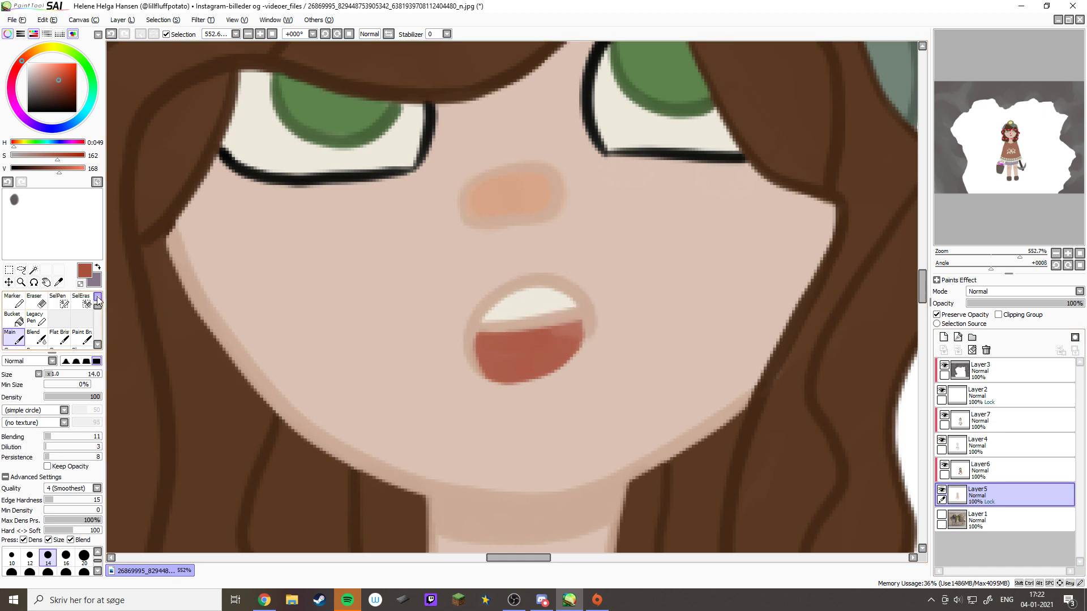
click(98, 296)
click(57, 300)
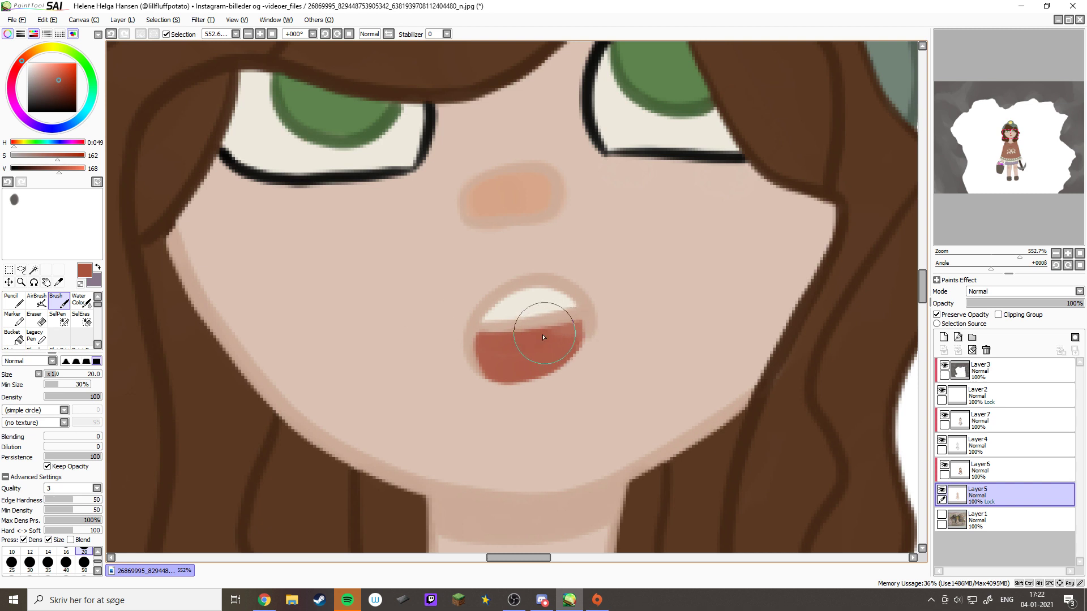
mouse_move(543, 337)
mouse_down()
mouse_move(528, 360)
mouse_move(499, 361)
mouse_move(489, 346)
mouse_move(601, 375)
mouse_move(605, 449)
mouse_move(608, 346)
mouse_up()
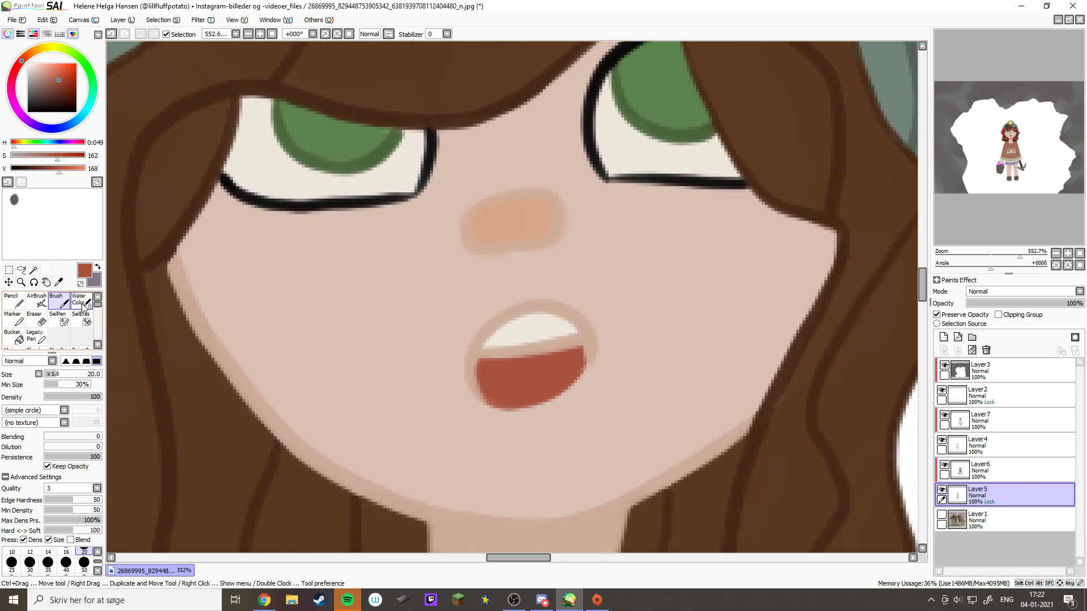
Paint a light orange blush patch under each eye with the Paint Brush at size 30
click(83, 306)
click(98, 345)
click(84, 338)
click(98, 345)
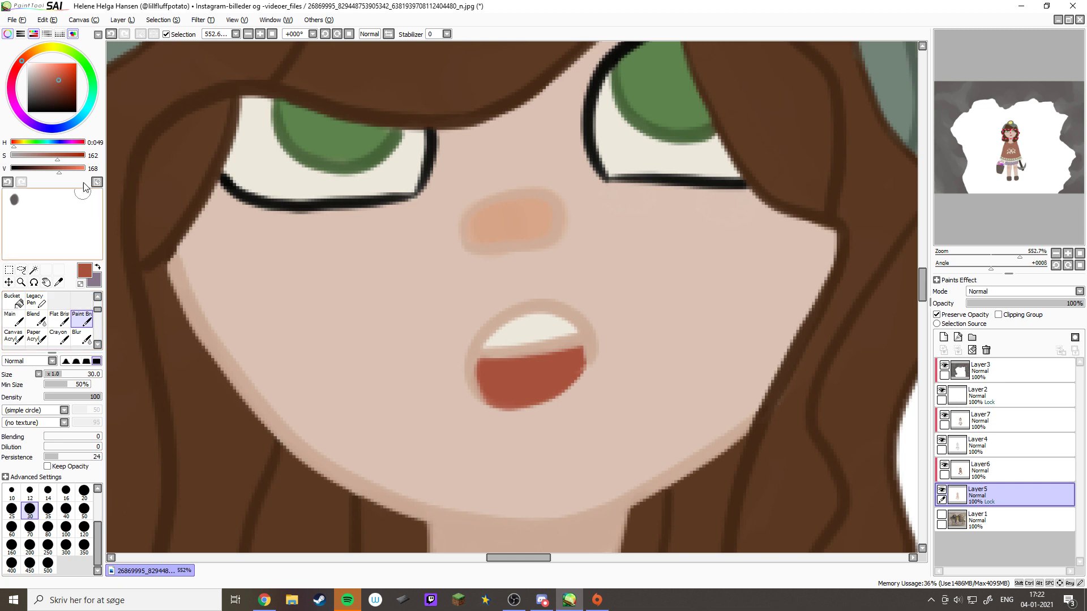
click(26, 56)
drag(55, 65, 56, 69)
mouse_move(274, 254)
mouse_down()
mouse_move(262, 257)
mouse_move(281, 291)
mouse_move(327, 283)
mouse_move(399, 235)
mouse_up()
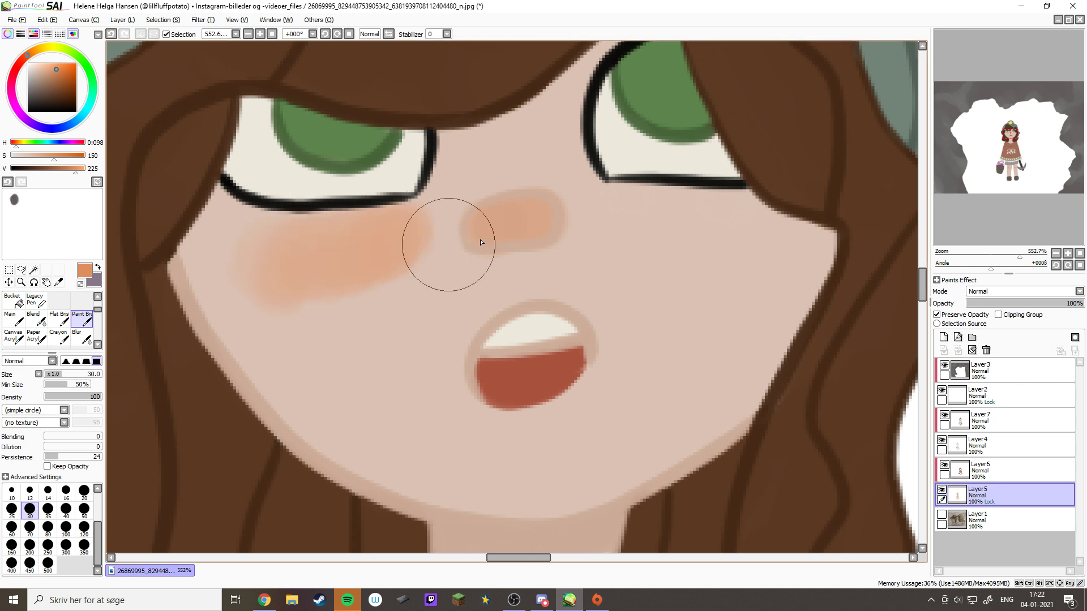
mouse_move(636, 240)
mouse_down()
mouse_move(723, 205)
mouse_move(755, 226)
mouse_move(821, 218)
mouse_up()
Erase the leftover skin-coloured spots covering the cheek blush on Layer6 with the size 14 eraser
click(951, 461)
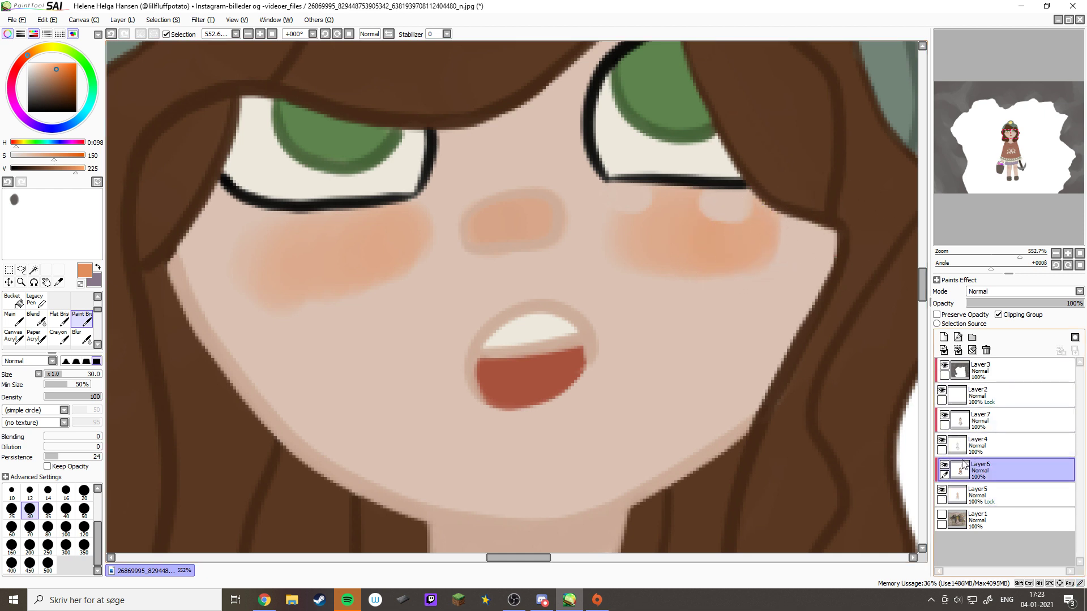
key(e)
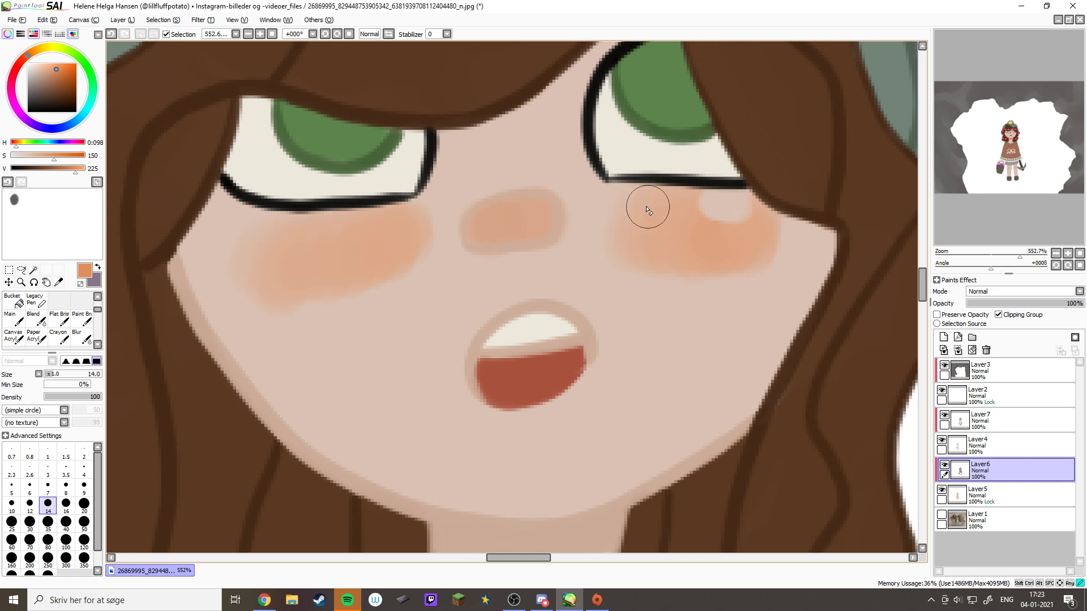
mouse_move(658, 199)
mouse_down()
mouse_move(742, 216)
mouse_move(703, 198)
mouse_move(747, 204)
mouse_move(732, 215)
mouse_move(696, 208)
mouse_up()
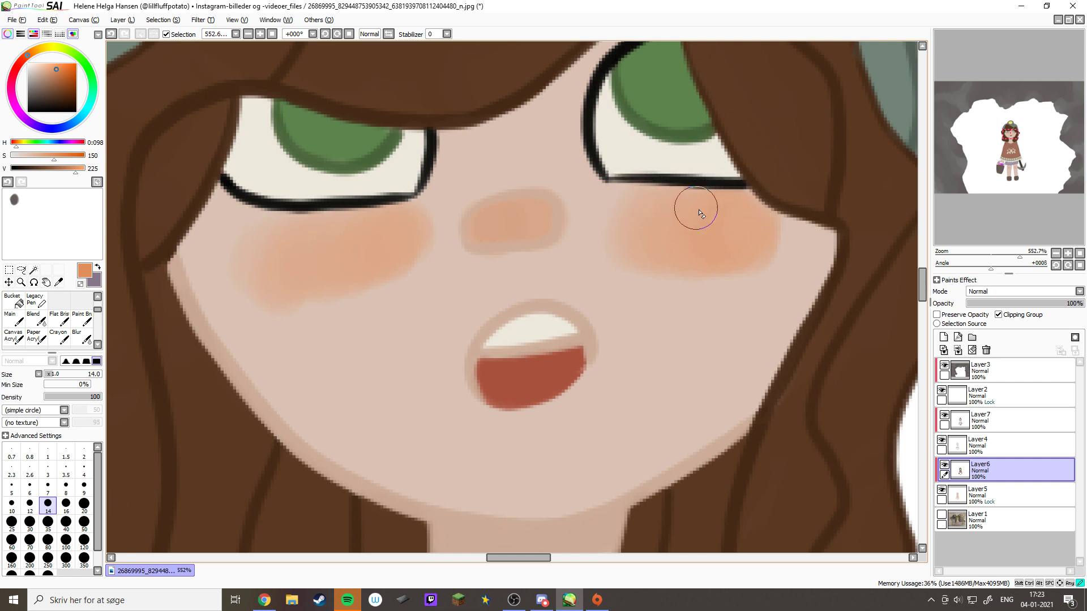
Soften both cheek blush patches on Layer5 with sampled skin tone using the size 30 Paint Brush
click(960, 496)
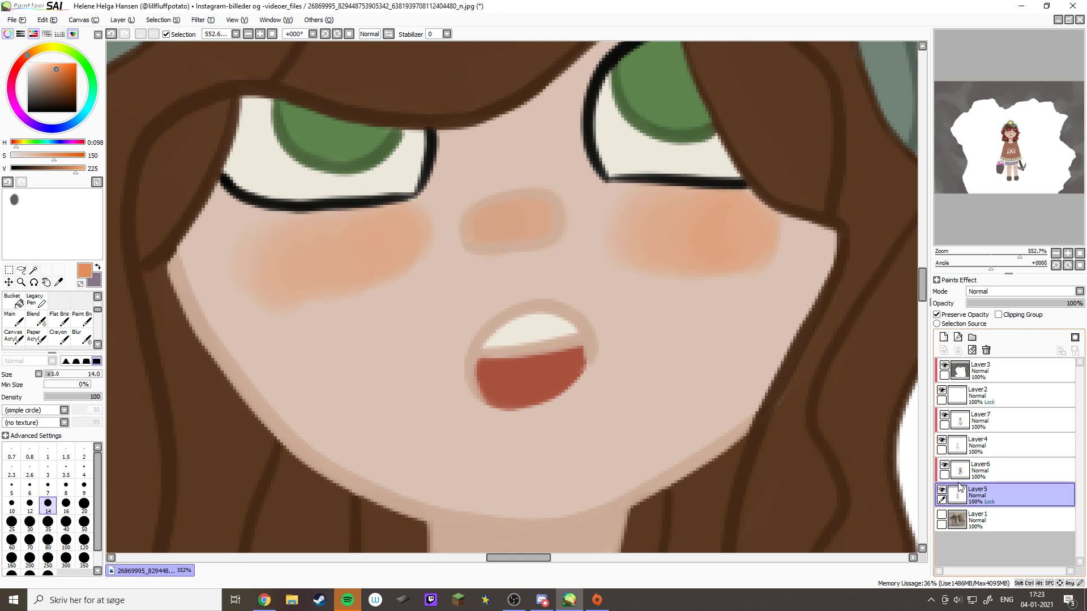
key(b)
alt+click(377, 342)
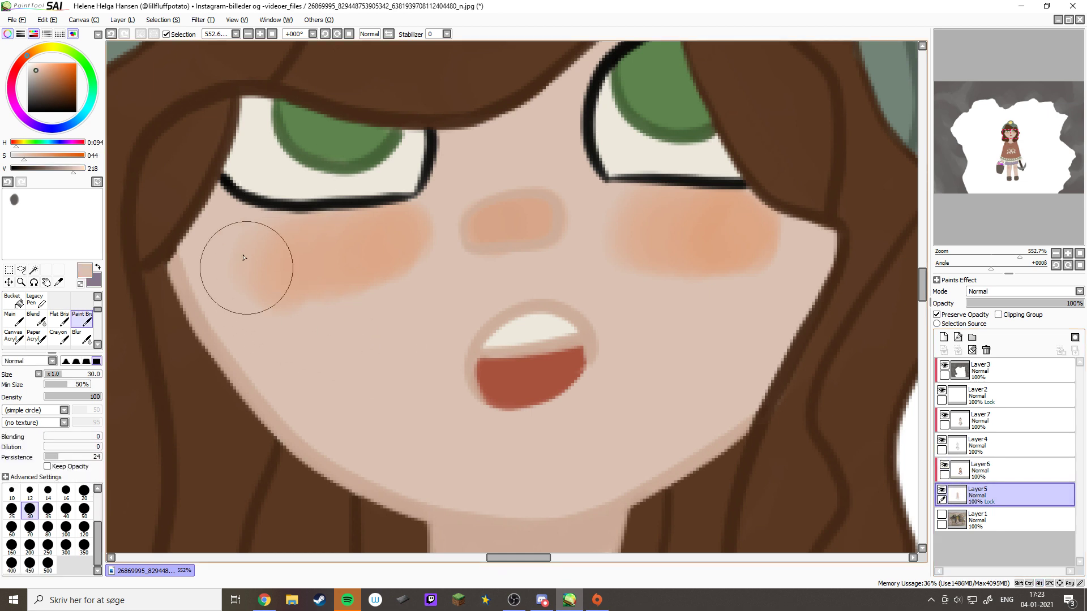
mouse_move(245, 265)
mouse_down()
mouse_move(268, 322)
mouse_move(295, 278)
mouse_move(303, 306)
mouse_move(330, 278)
mouse_move(353, 279)
mouse_move(418, 213)
mouse_move(429, 223)
mouse_move(300, 242)
mouse_up()
mouse_move(628, 206)
mouse_down()
mouse_move(723, 213)
mouse_move(740, 244)
mouse_move(774, 257)
mouse_move(726, 279)
mouse_move(687, 250)
mouse_move(609, 238)
mouse_move(605, 206)
mouse_move(656, 221)
mouse_move(736, 214)
mouse_move(718, 210)
mouse_move(752, 219)
mouse_move(747, 257)
mouse_move(663, 216)
mouse_move(599, 248)
mouse_move(619, 419)
mouse_move(627, 335)
mouse_move(651, 271)
mouse_up()
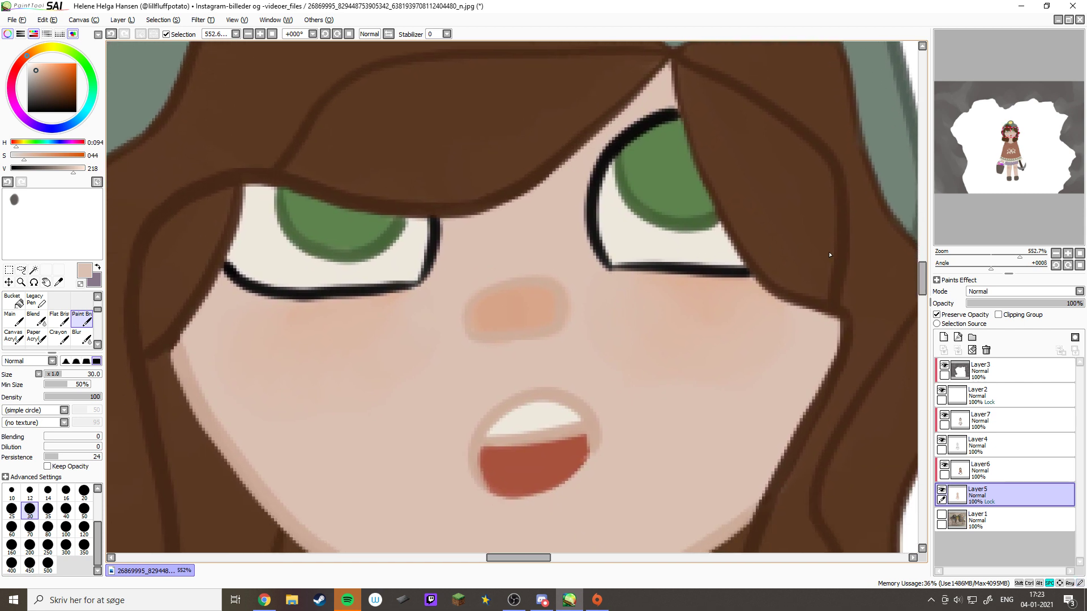
Fit the whole canvas in view, show the original drawing on Layer1, and add a layer folder named Floof above Layer7
click(1080, 253)
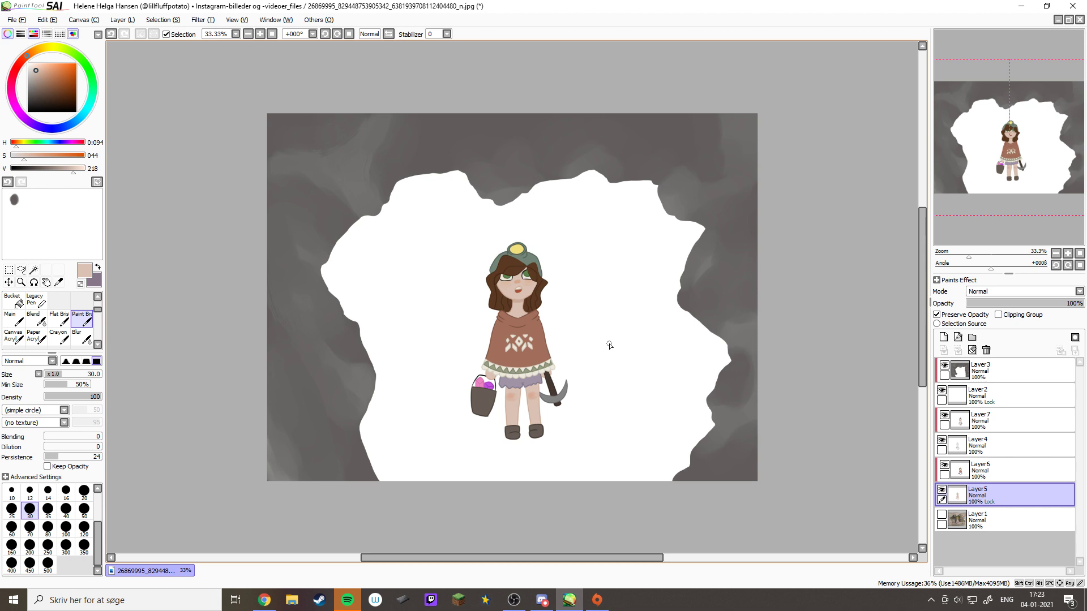
click(941, 514)
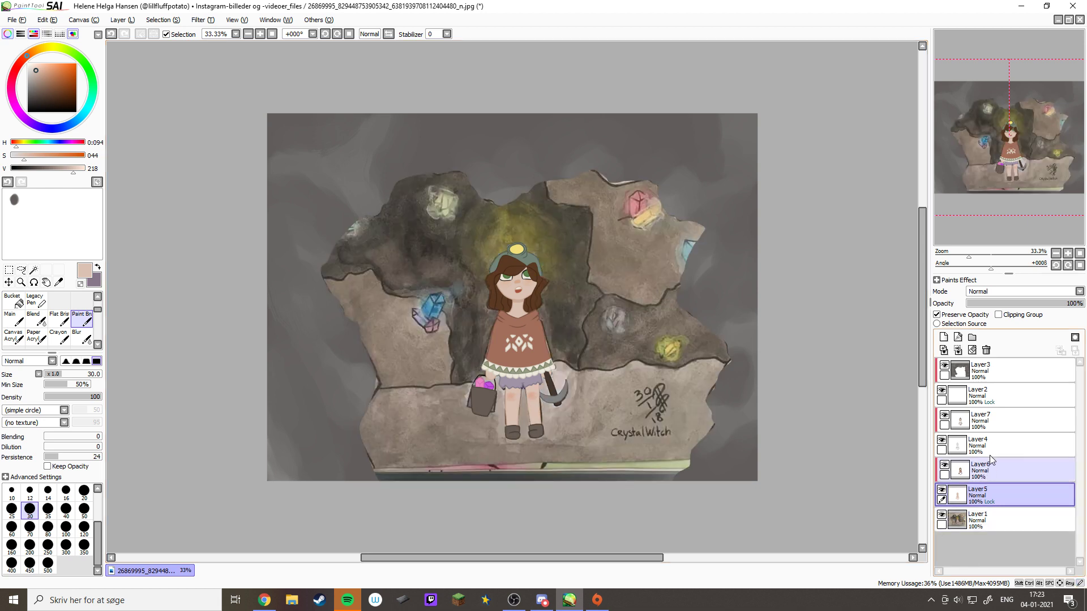
click(993, 421)
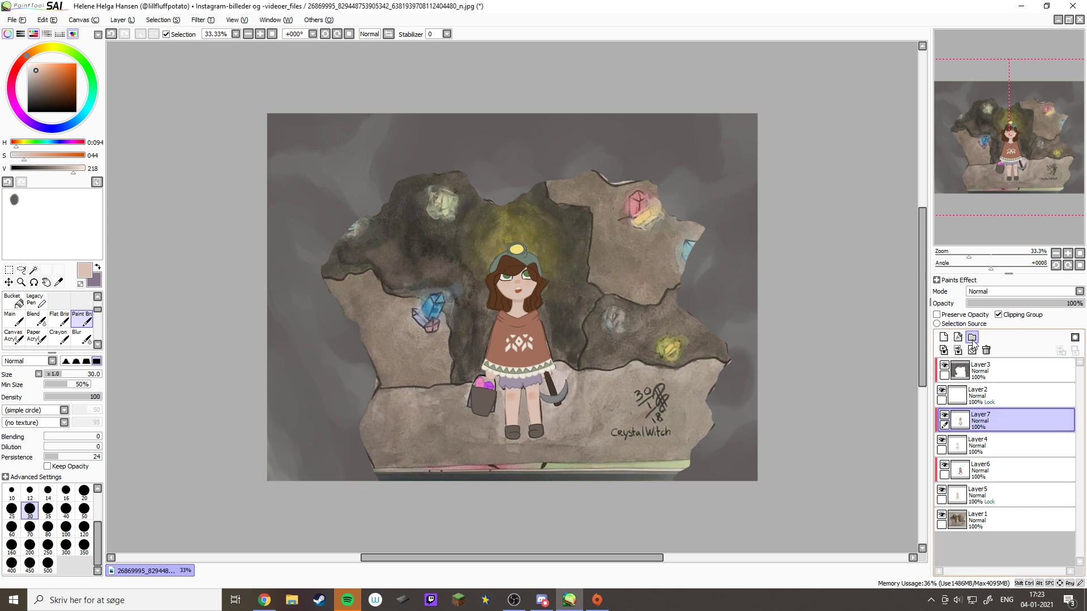
click(971, 337)
double_click(984, 425)
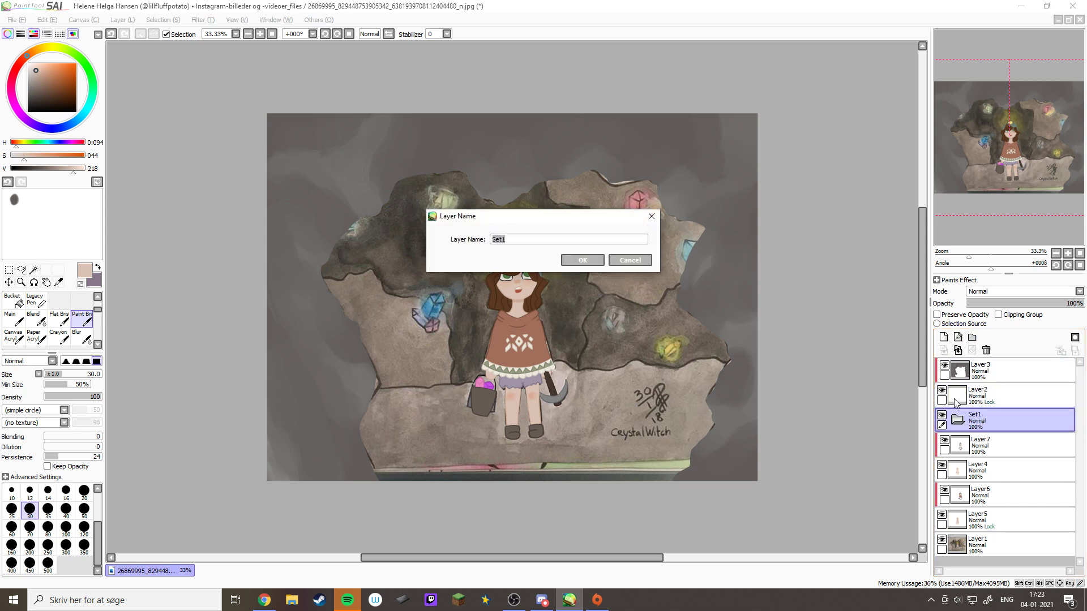
text(Floof)
key(Return)
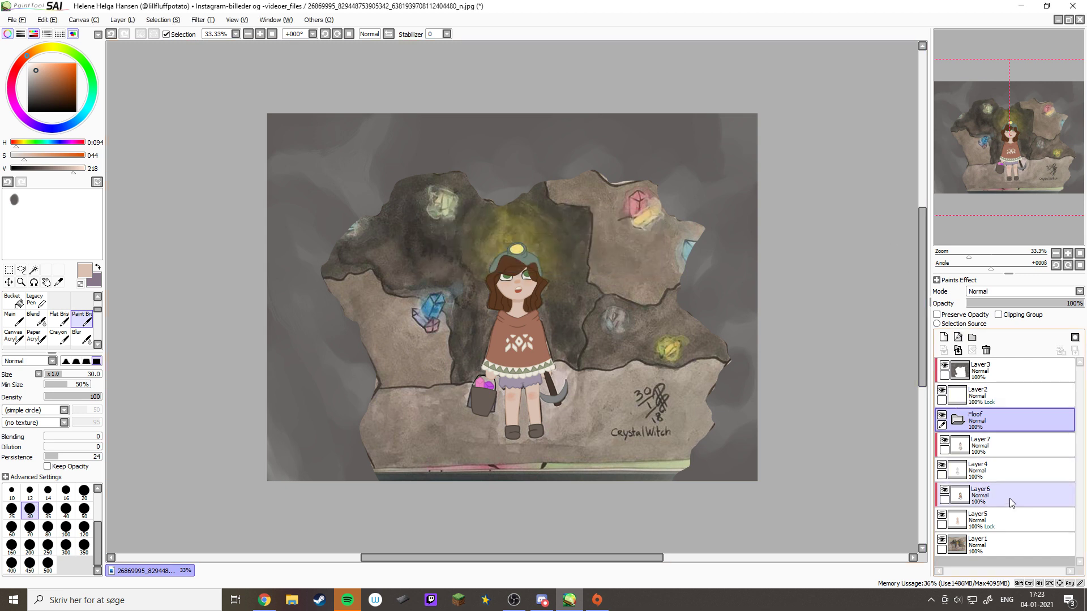
Reposition the Floof folder below Layer5, put Layer5, Layer6, Layer4 and Layer7 inside it, and collapse it
drag(1003, 416, 999, 531)
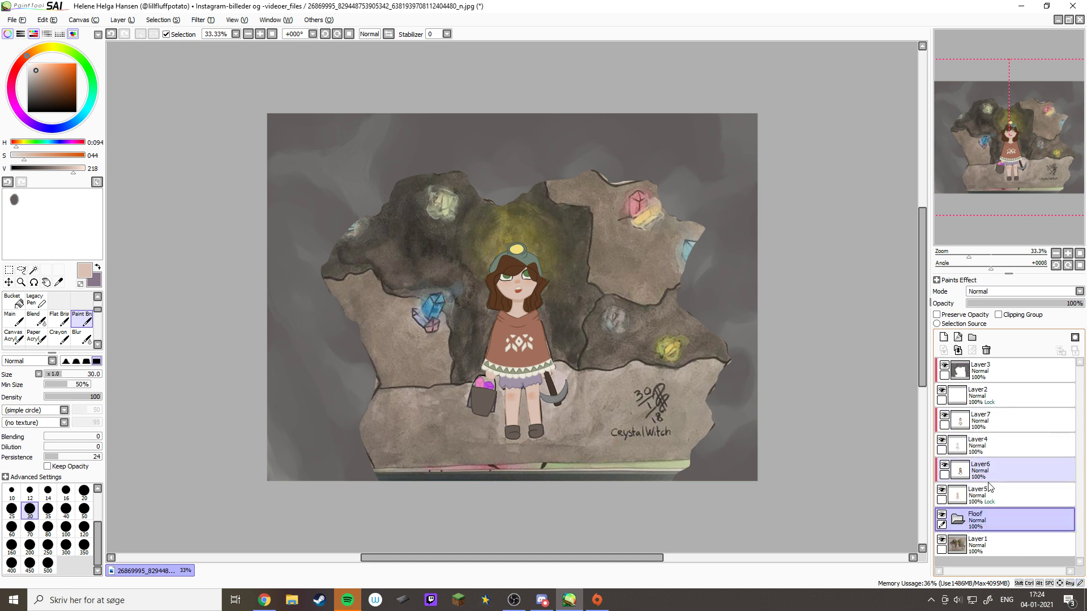
drag(992, 494, 997, 515)
drag(1002, 472, 1002, 493)
drag(1003, 446, 1005, 468)
drag(1007, 424, 1008, 443)
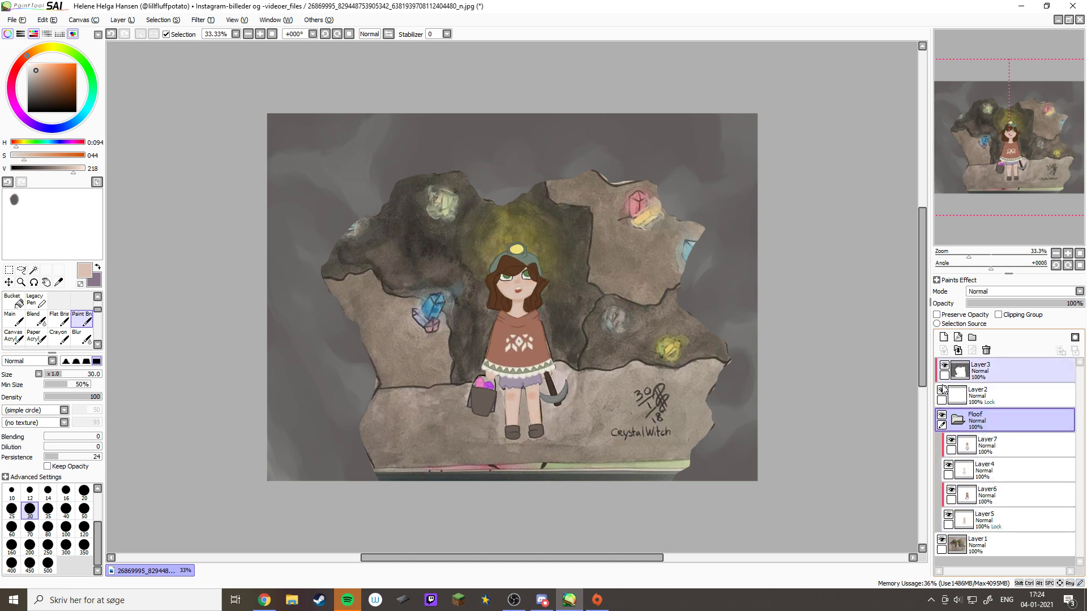
click(957, 419)
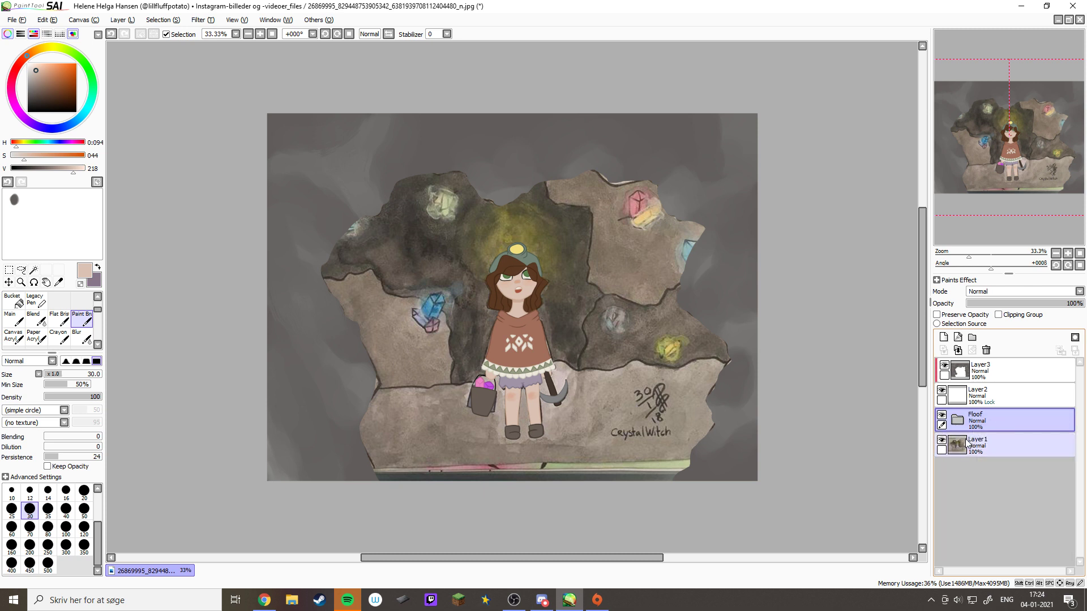
Add a new empty layer directly above Layer1
click(985, 447)
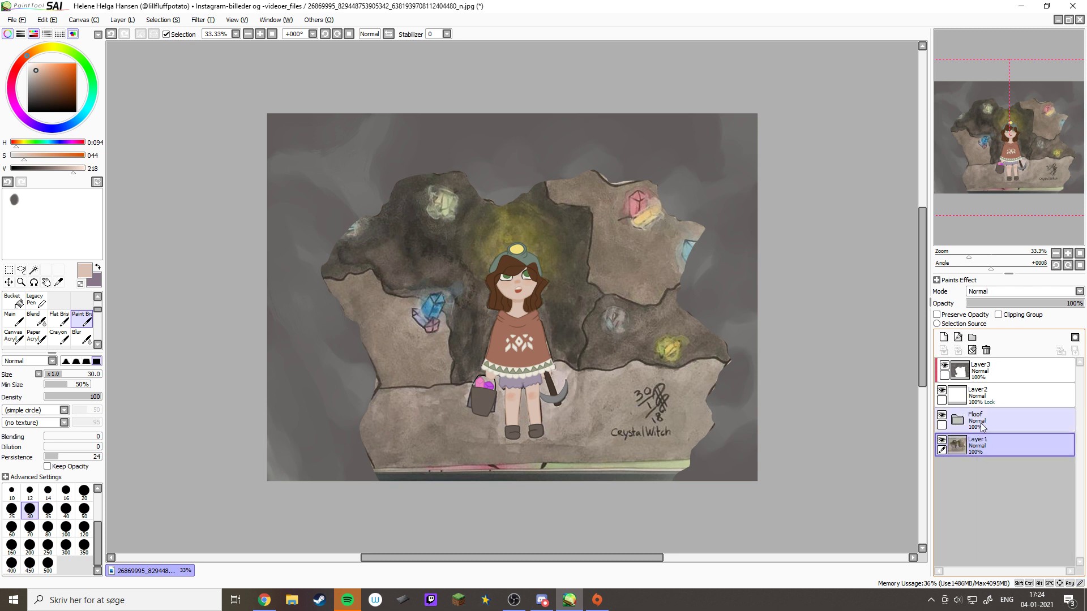
click(944, 338)
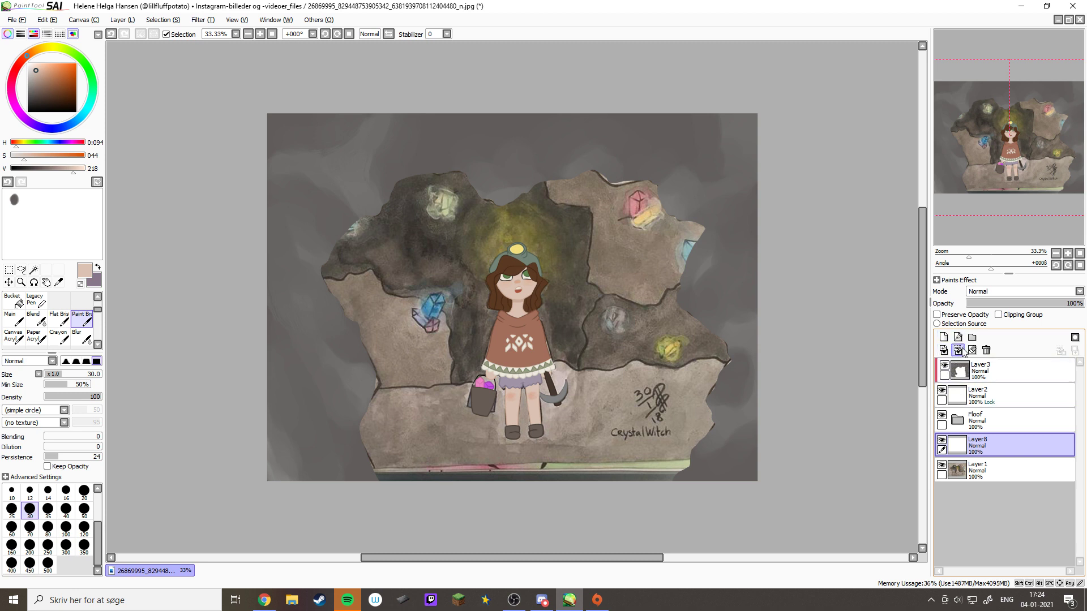
Move Layer8 above the Floof folder and trace the upper-right rock's inner edge in white with the size 12 Brush
drag(985, 445, 985, 420)
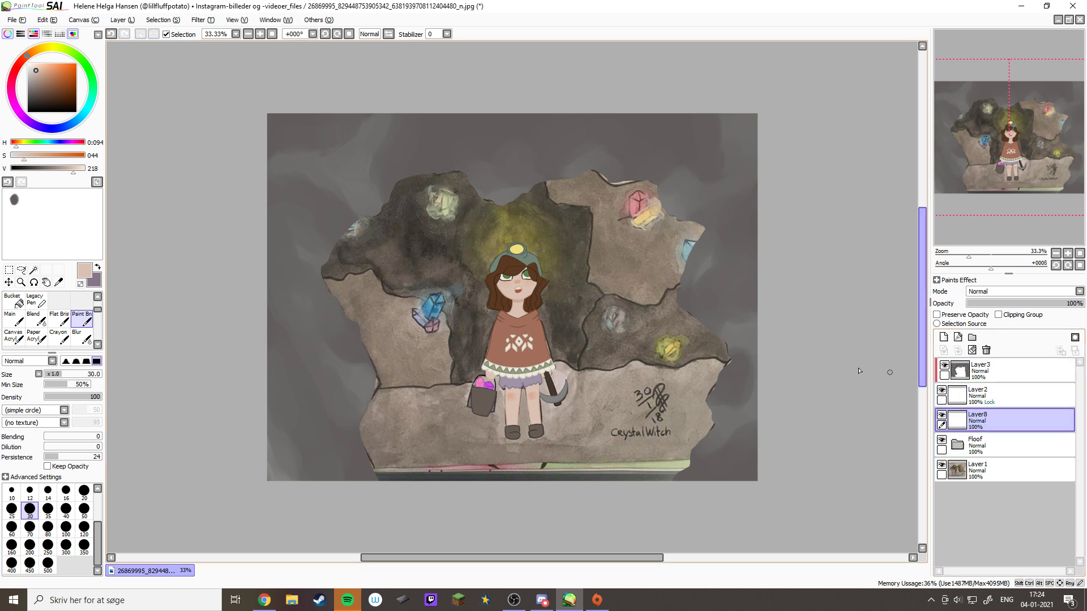
drag(31, 65, 25, 57)
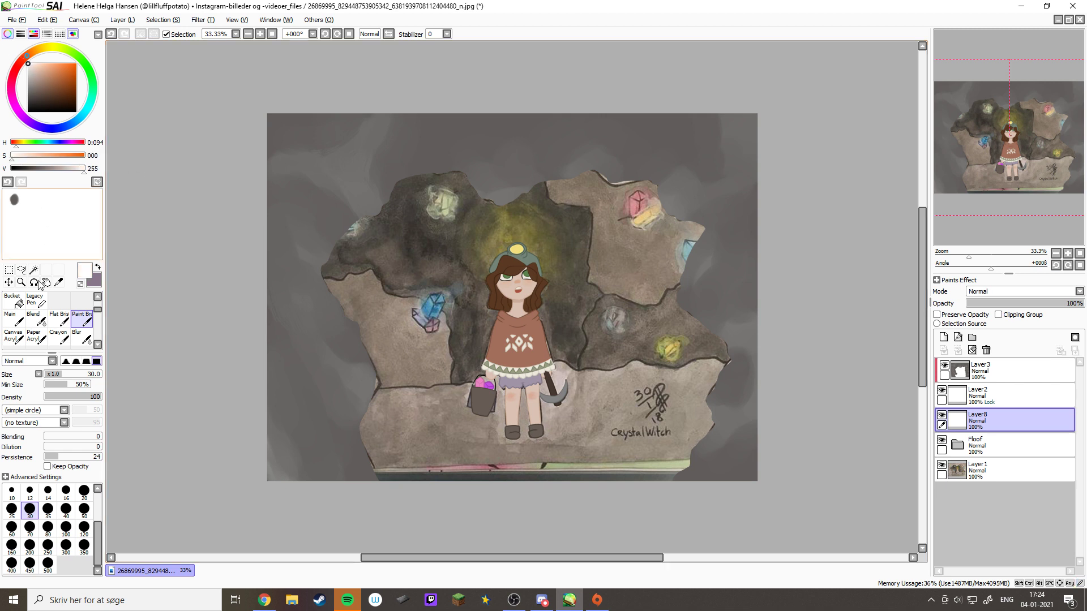
click(97, 296)
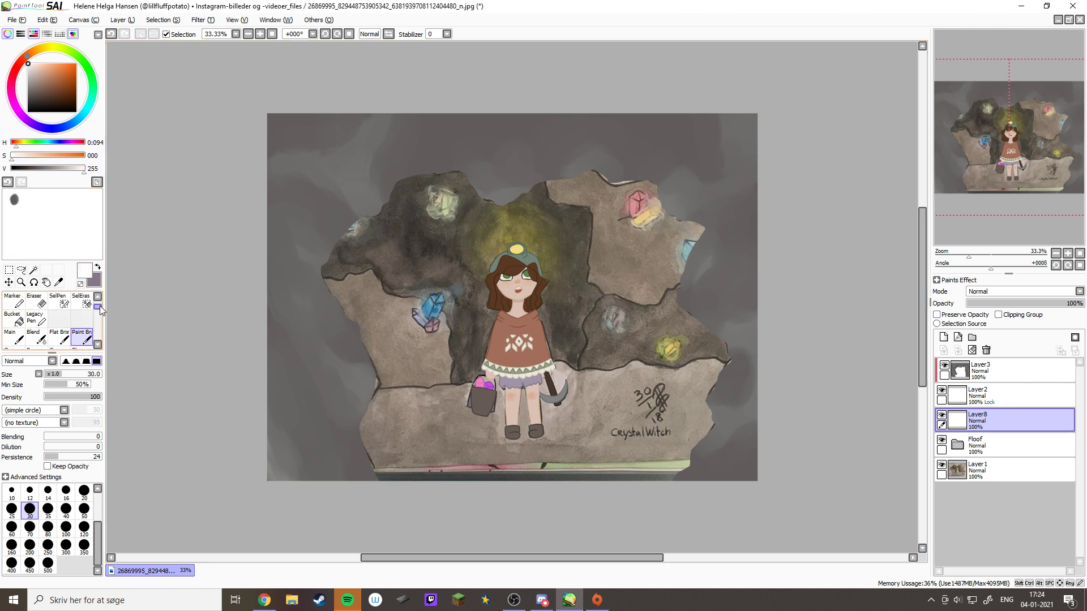
click(98, 296)
click(59, 300)
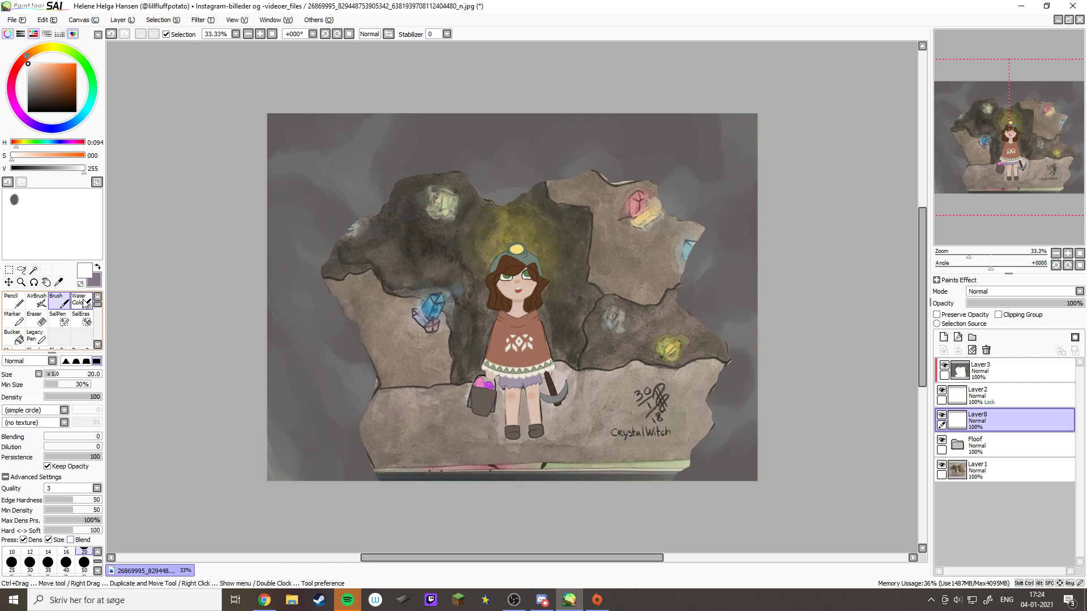
click(97, 552)
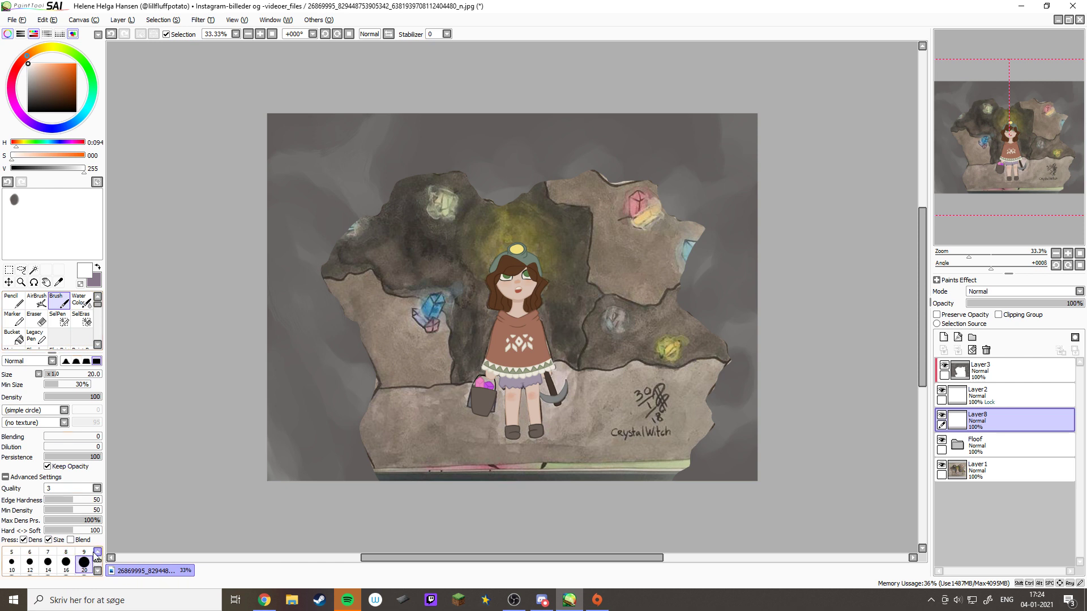
click(29, 563)
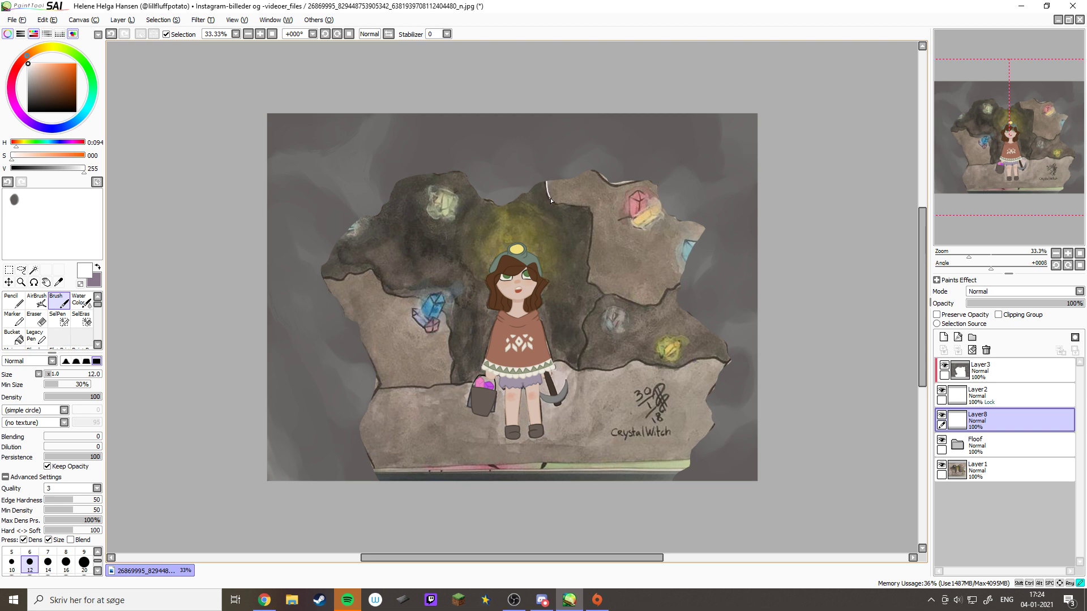
key(ctrl+z)
drag(672, 291, 679, 285)
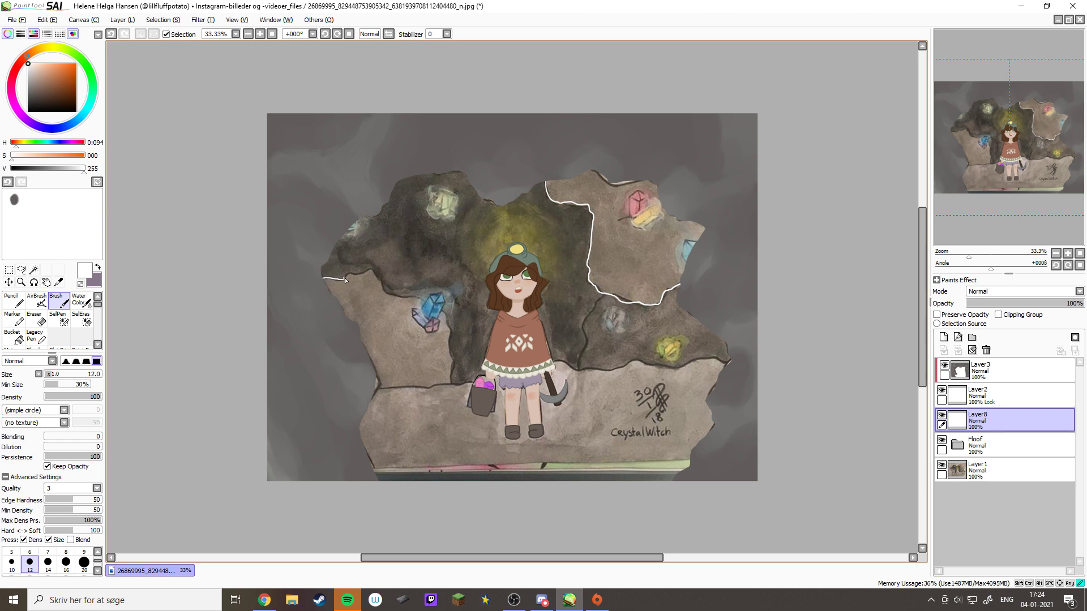
Trace the left rock's edge down to the canvas bottom and, with Layer2 hidden, close both rock outlines with loose outer curves
drag(369, 271, 378, 276)
drag(479, 391, 488, 479)
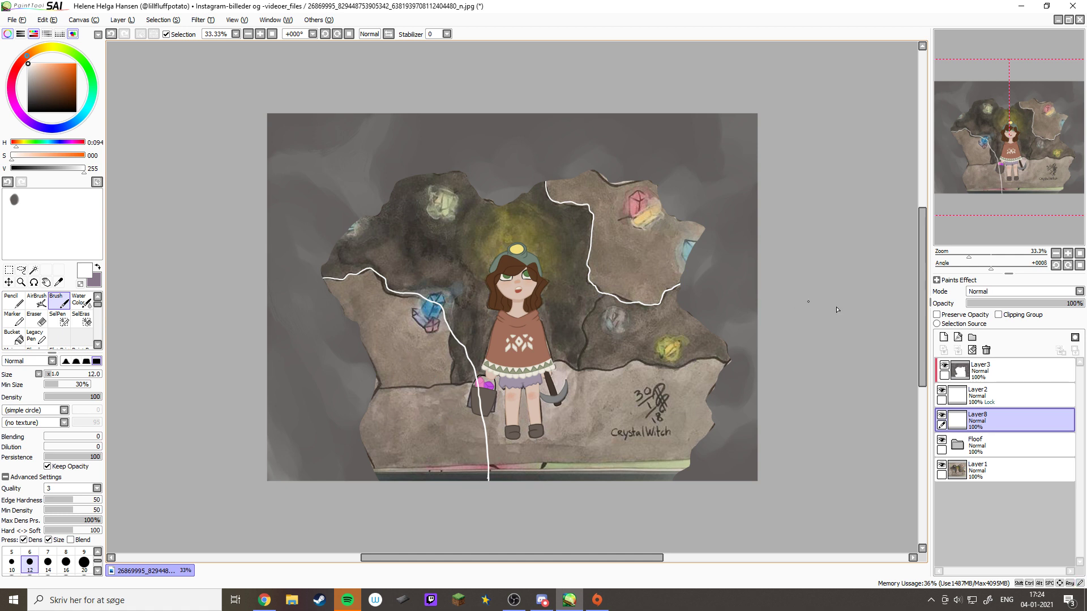
click(941, 389)
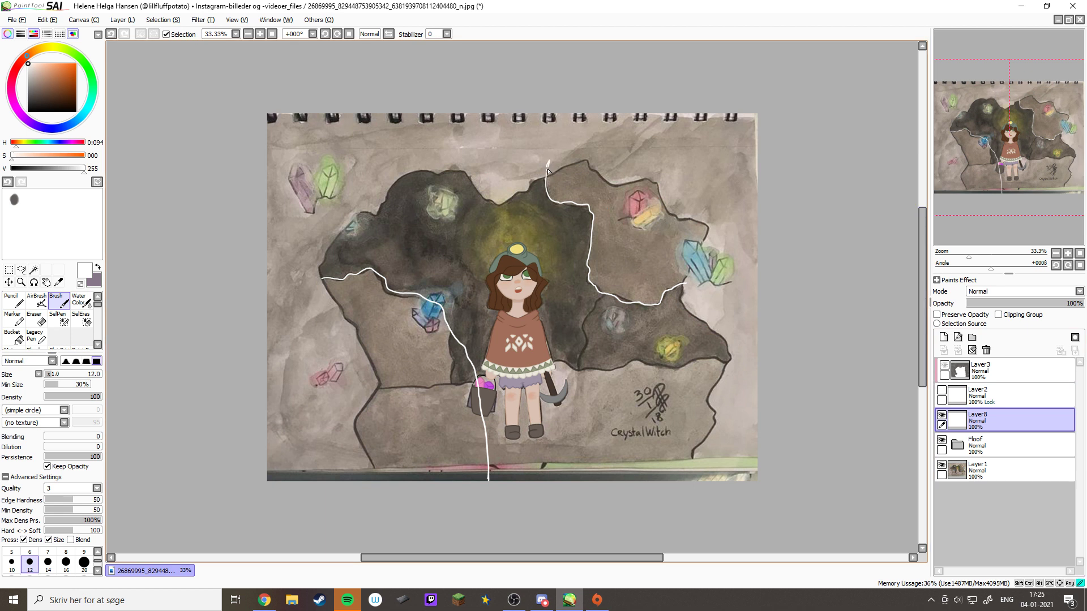
mouse_move(550, 164)
mouse_down()
mouse_move(621, 149)
mouse_move(707, 192)
mouse_move(726, 226)
mouse_move(723, 258)
mouse_move(694, 283)
mouse_up()
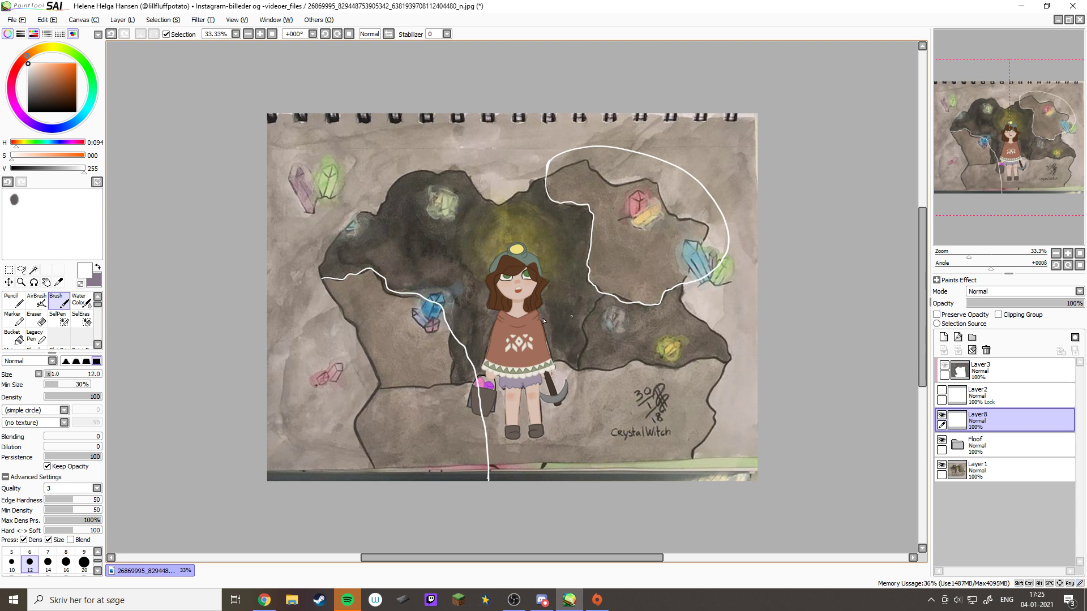
mouse_move(321, 280)
mouse_down()
mouse_move(307, 308)
mouse_move(304, 424)
mouse_move(321, 476)
mouse_up()
Fill the two outlined rock areas on Layer8 with white using the Bucket
click(12, 338)
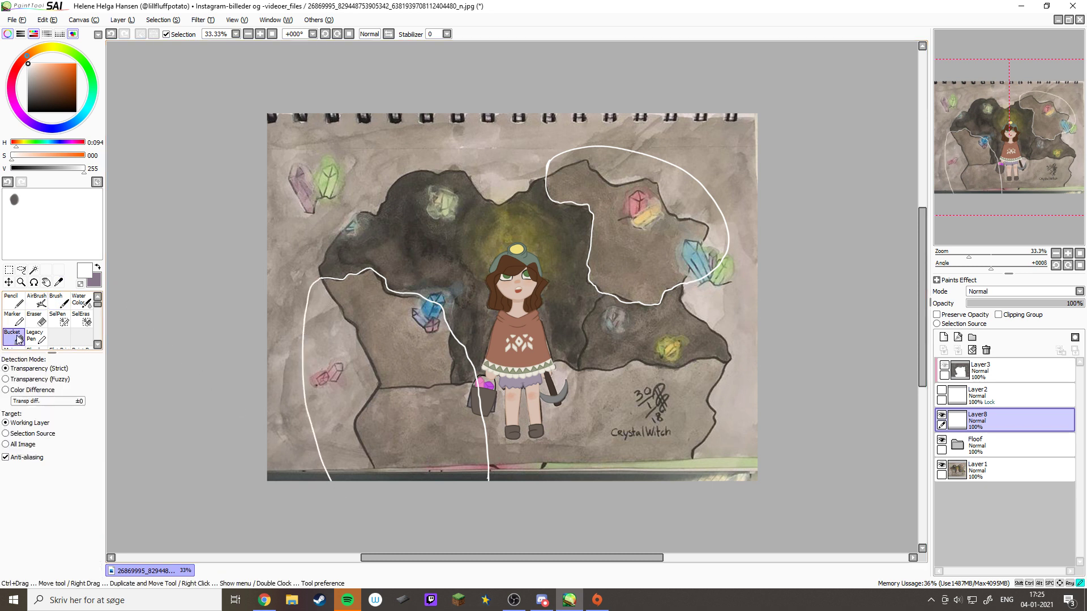
click(351, 362)
click(648, 231)
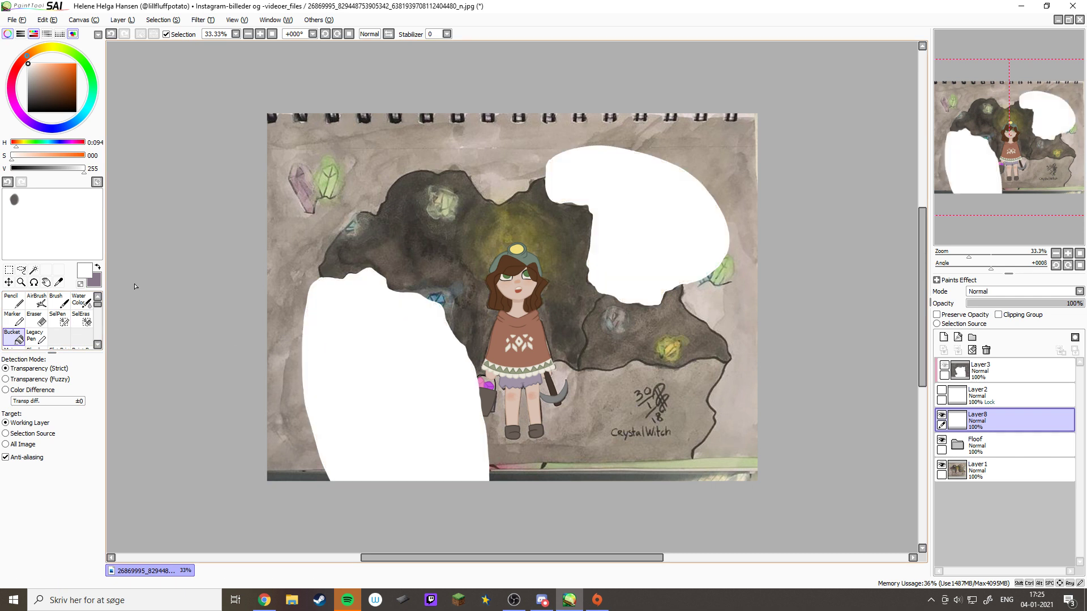
Show Layer2 again and turn on Preserve Opacity for Layer8
scroll(84, 311, down, 3)
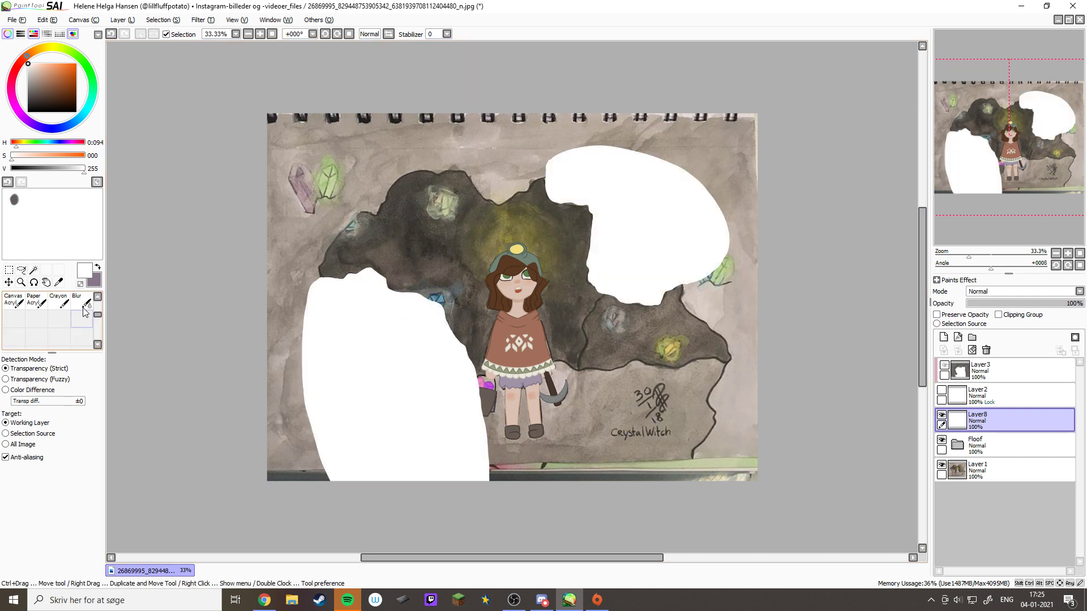
scroll(84, 311, up, 2)
click(82, 302)
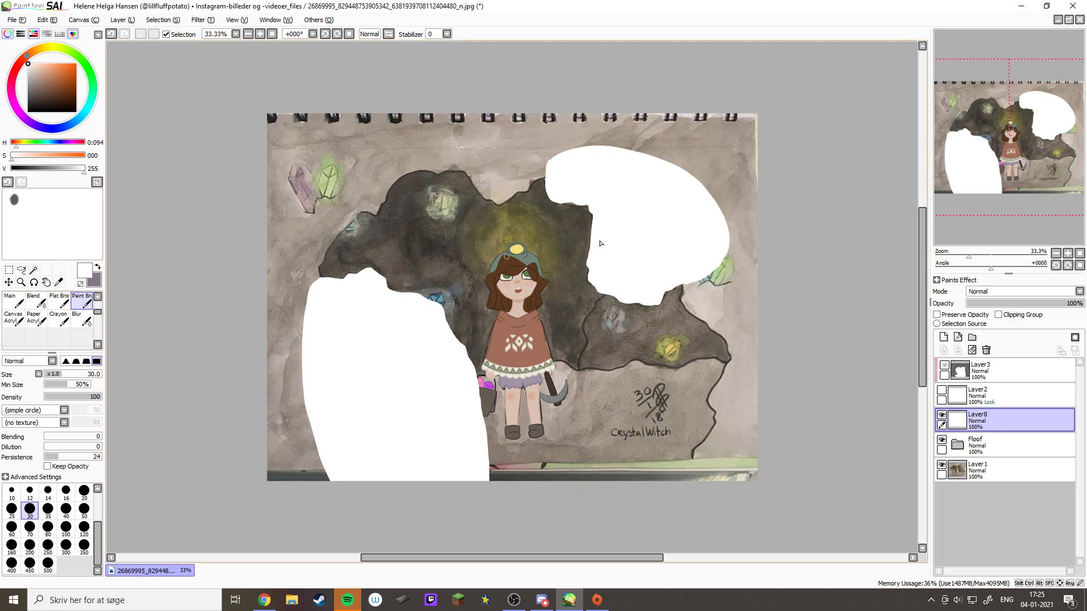
click(942, 391)
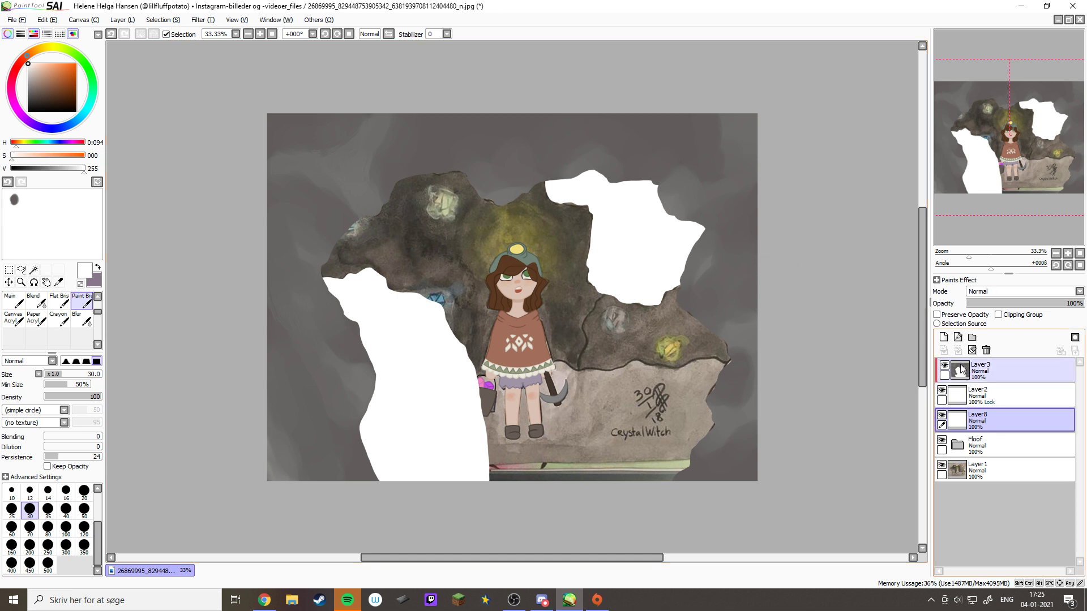
click(937, 316)
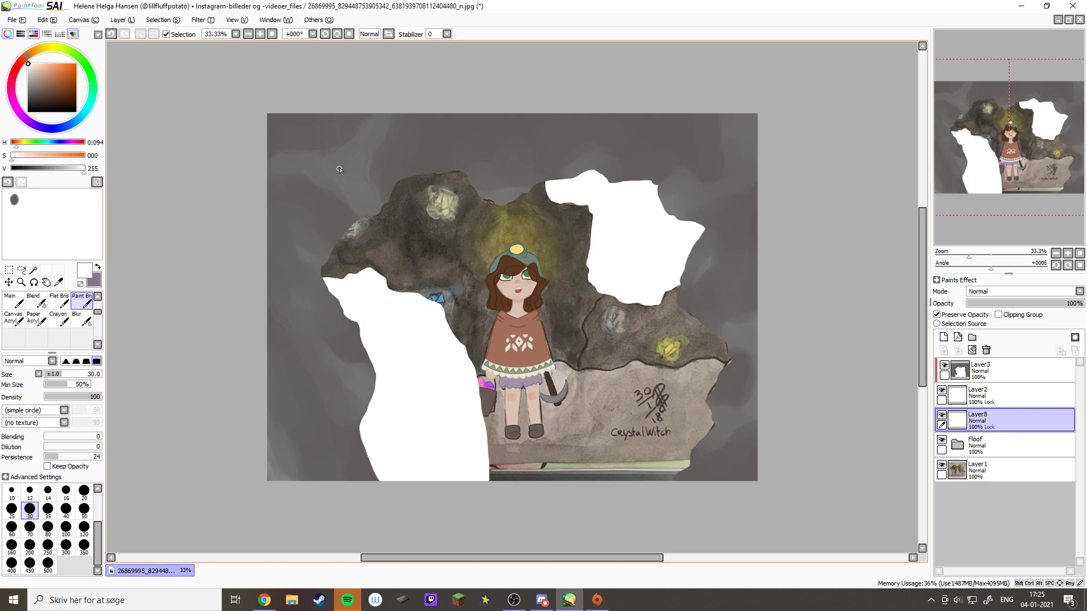
Check the original rocks beneath Layer8 by toggling its visibility, and set the paint colour to a neutral dark grey with value 66
click(31, 92)
drag(26, 93, 31, 82)
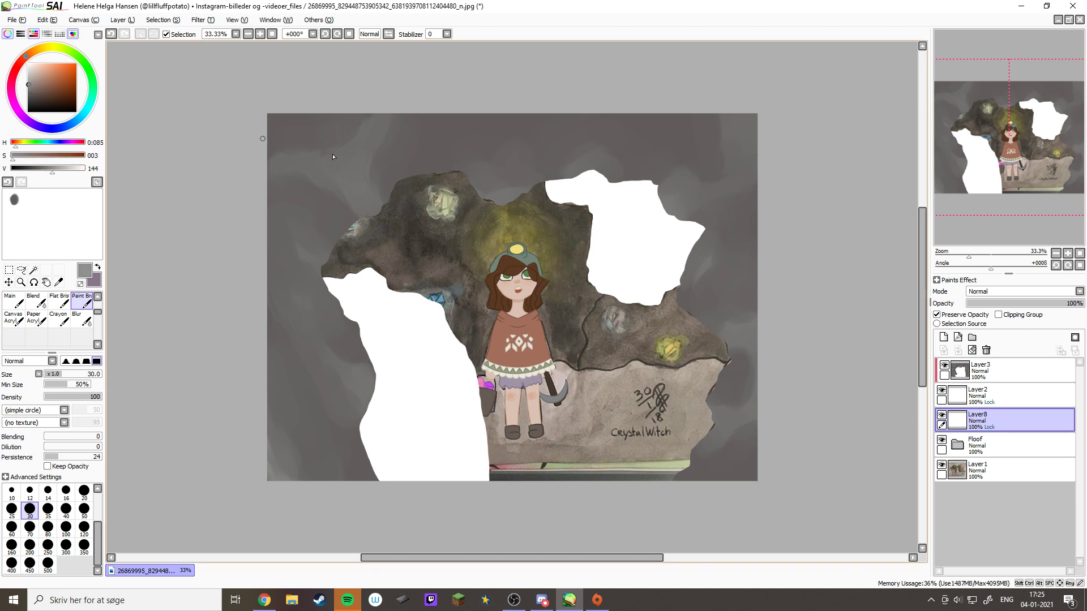
click(942, 416)
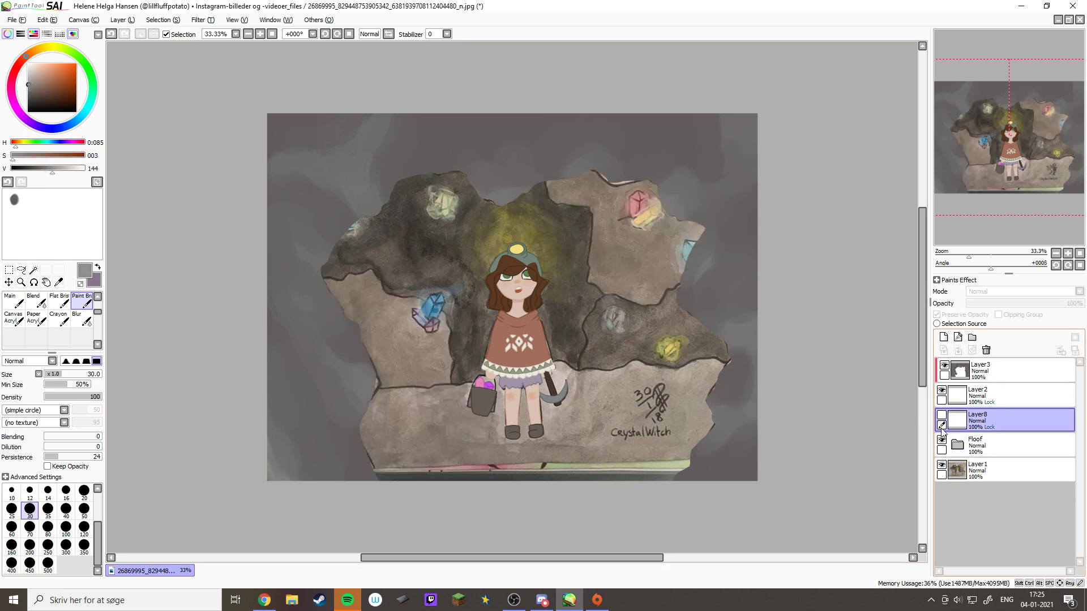
click(941, 391)
click(942, 391)
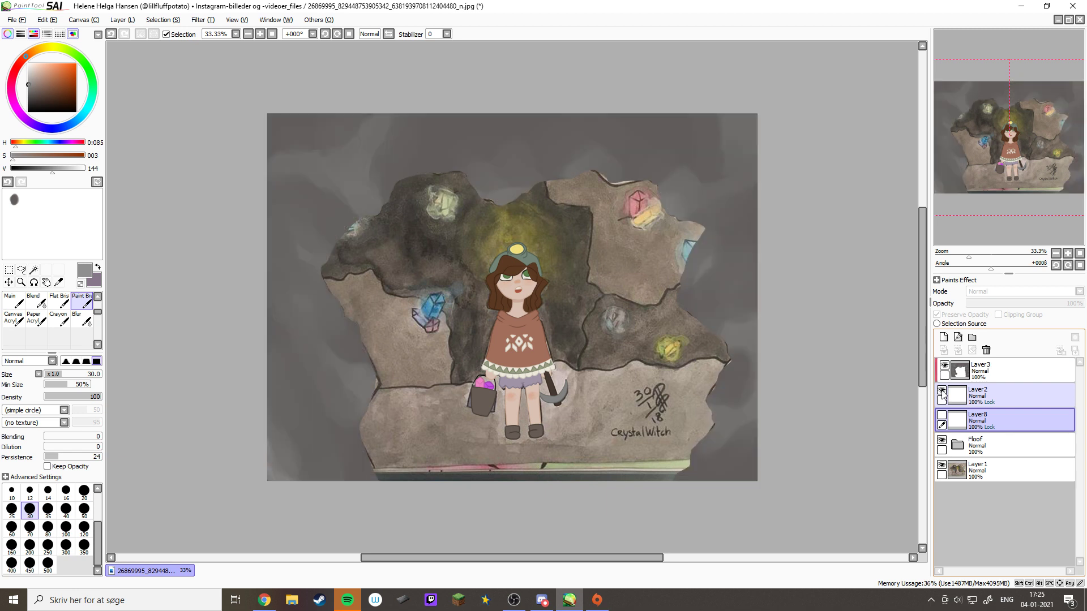
click(942, 416)
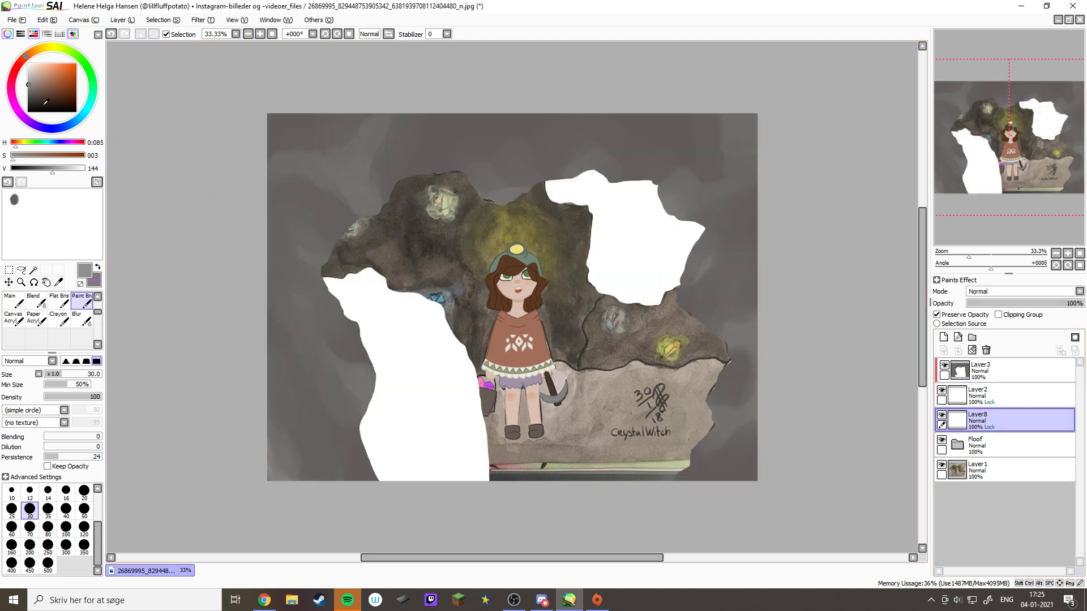
alt+click(279, 201)
drag(33, 91, 30, 96)
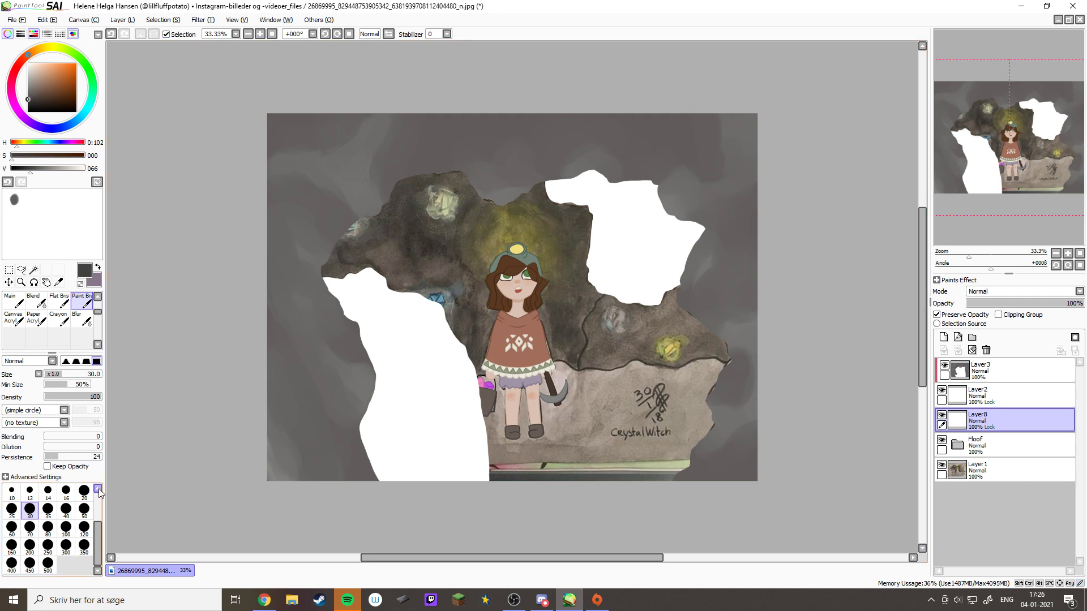
Paint over both white rock shapes on Layer8 in solid dark grey using the size 300 Brush
click(97, 298)
click(96, 300)
click(85, 303)
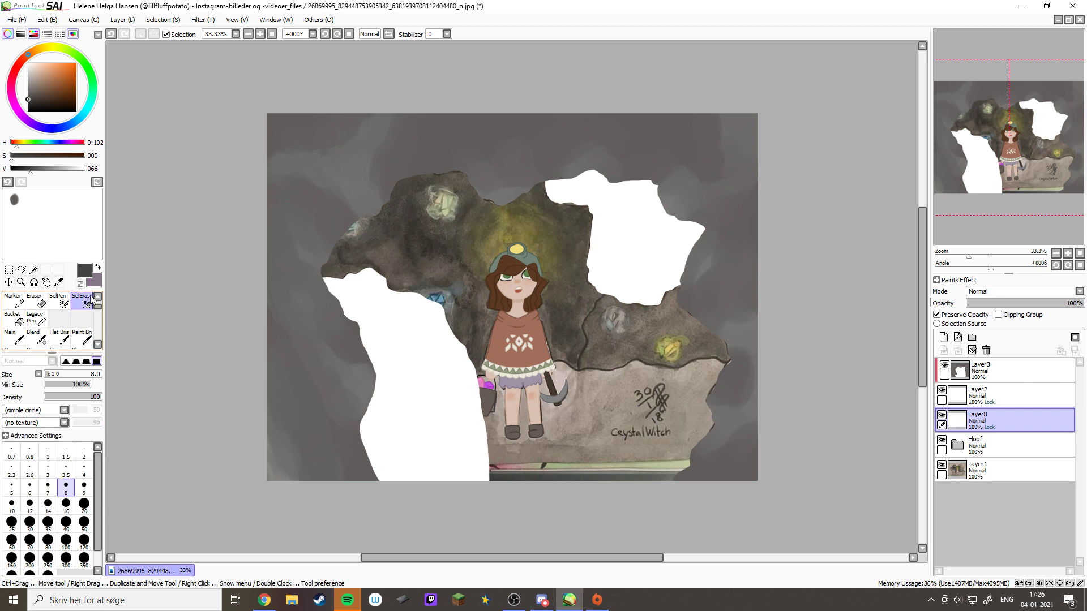
click(97, 299)
click(59, 300)
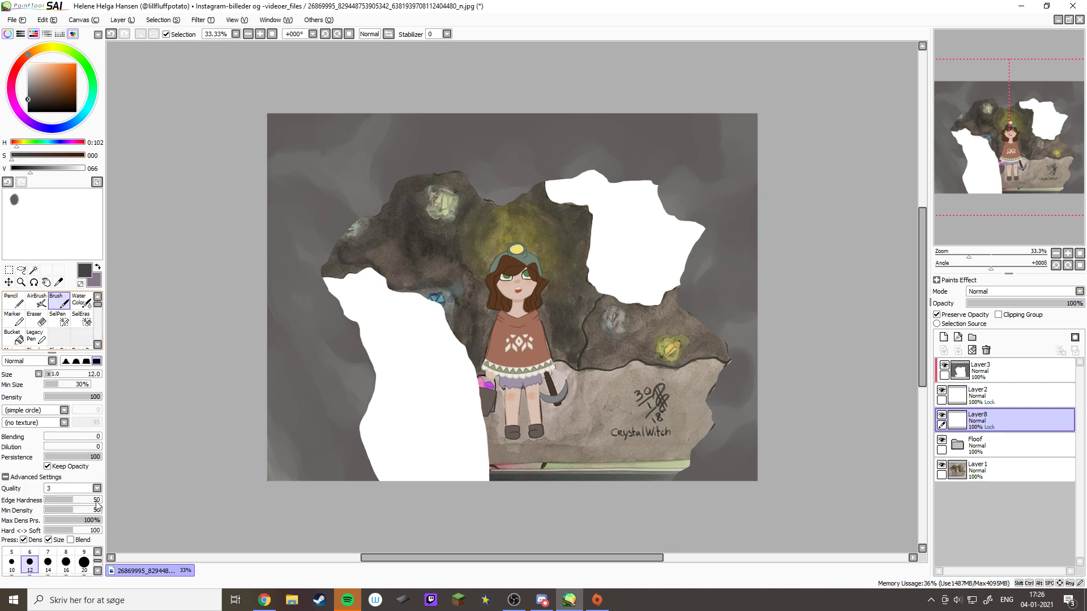
click(97, 570)
click(97, 570)
click(85, 565)
click(97, 570)
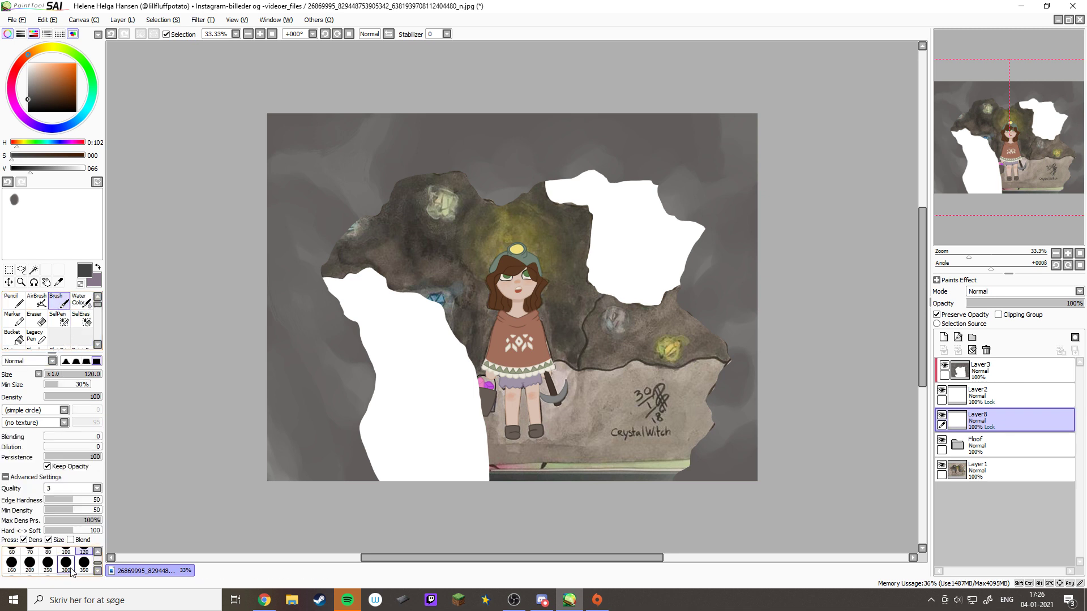
click(66, 564)
mouse_move(387, 476)
mouse_down()
mouse_move(343, 389)
mouse_move(499, 456)
mouse_move(485, 429)
mouse_move(367, 340)
mouse_move(354, 302)
mouse_move(359, 274)
mouse_move(394, 297)
mouse_move(378, 256)
mouse_move(437, 300)
mouse_move(436, 338)
mouse_move(388, 286)
mouse_up()
mouse_move(558, 236)
mouse_down()
mouse_move(635, 237)
mouse_move(657, 175)
mouse_up()
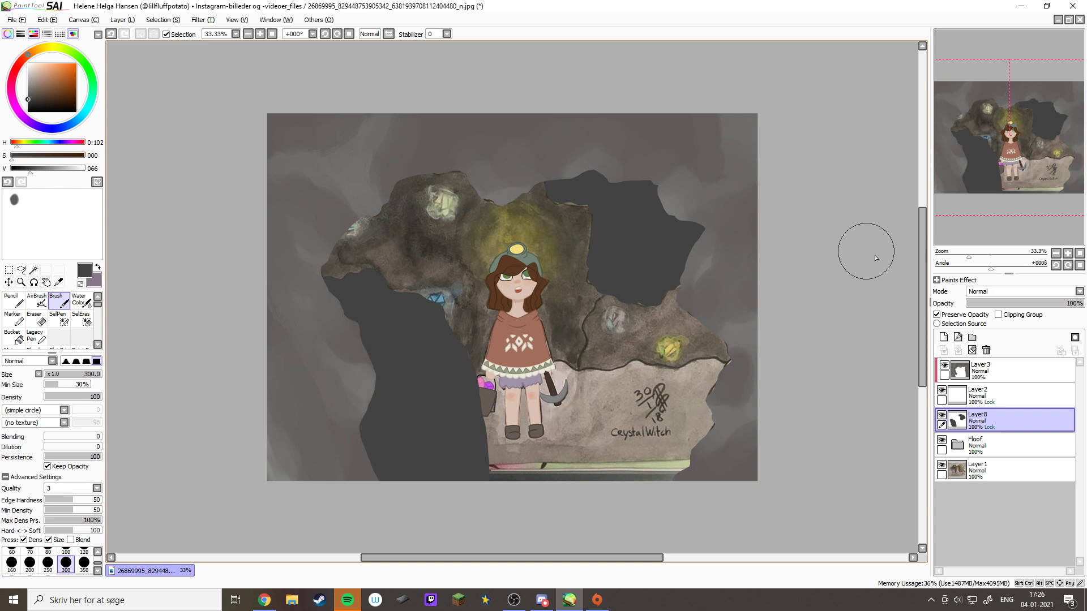
On a new layer above the Floof folder, outline the lower-right rocks with the size 12 Brush and fill them in darker grey, value 42
click(976, 444)
click(943, 336)
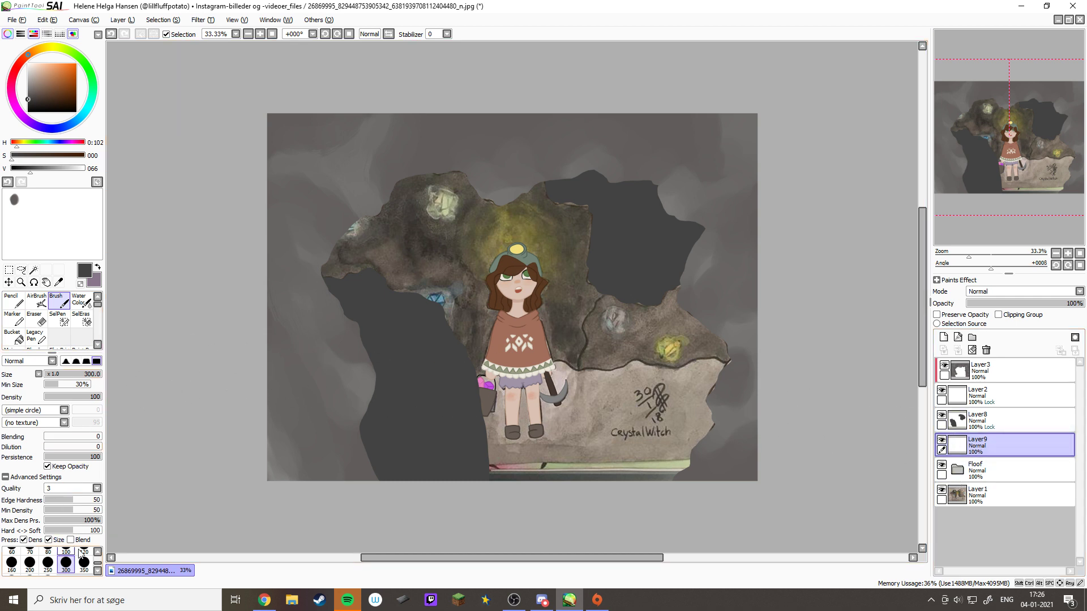
click(98, 552)
click(98, 552)
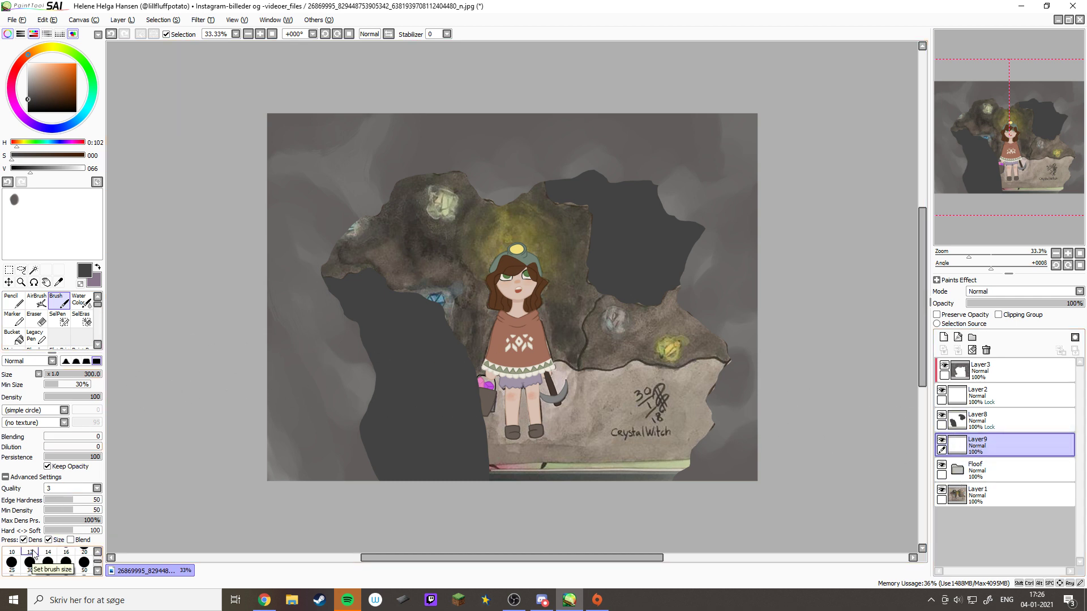
click(30, 562)
drag(30, 99, 29, 102)
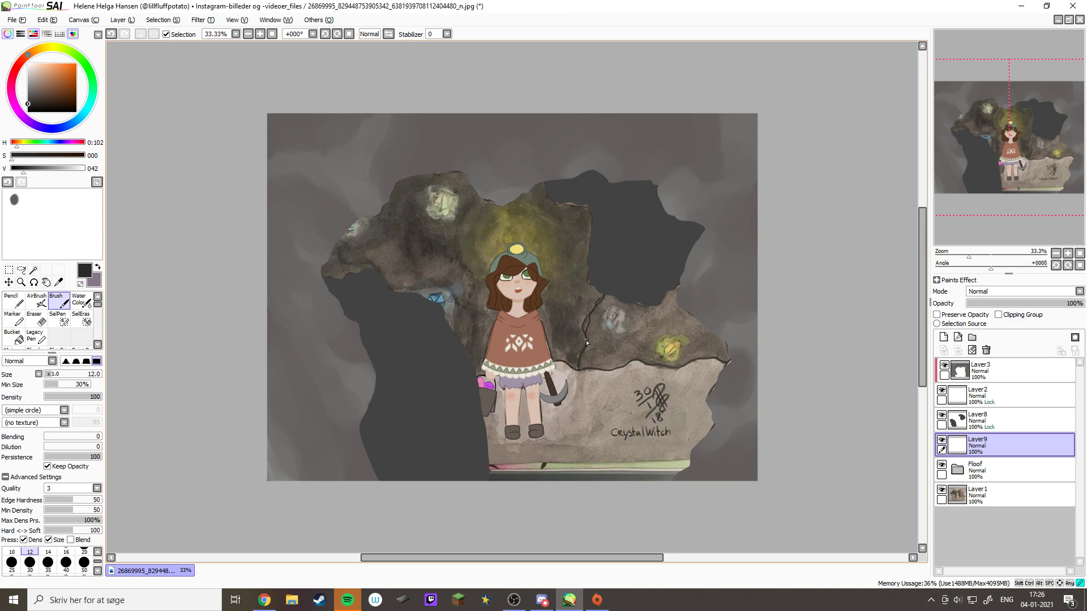
drag(580, 384, 589, 481)
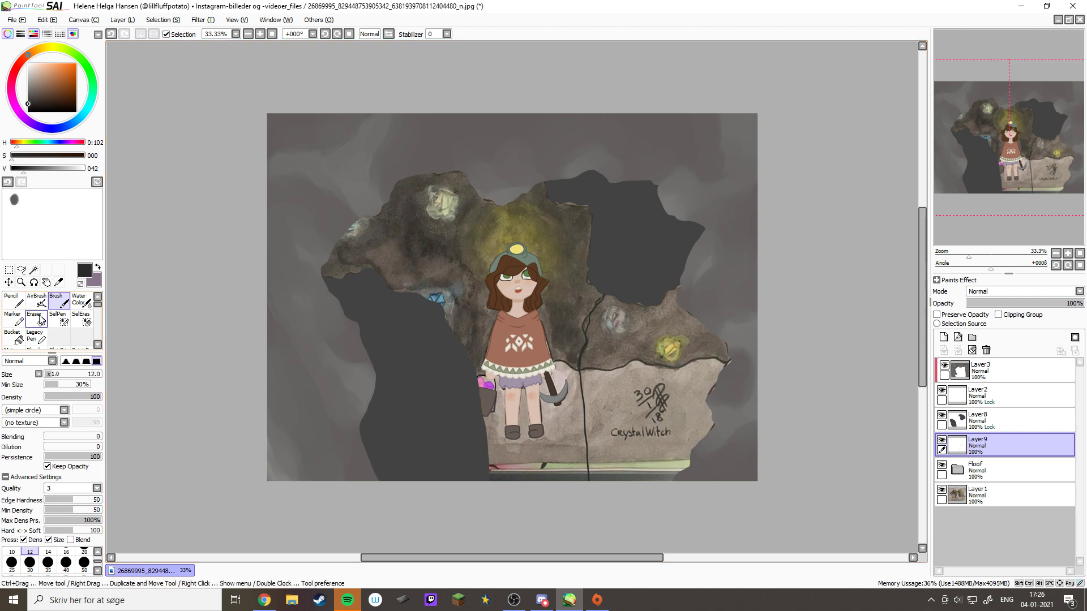
click(12, 337)
click(617, 372)
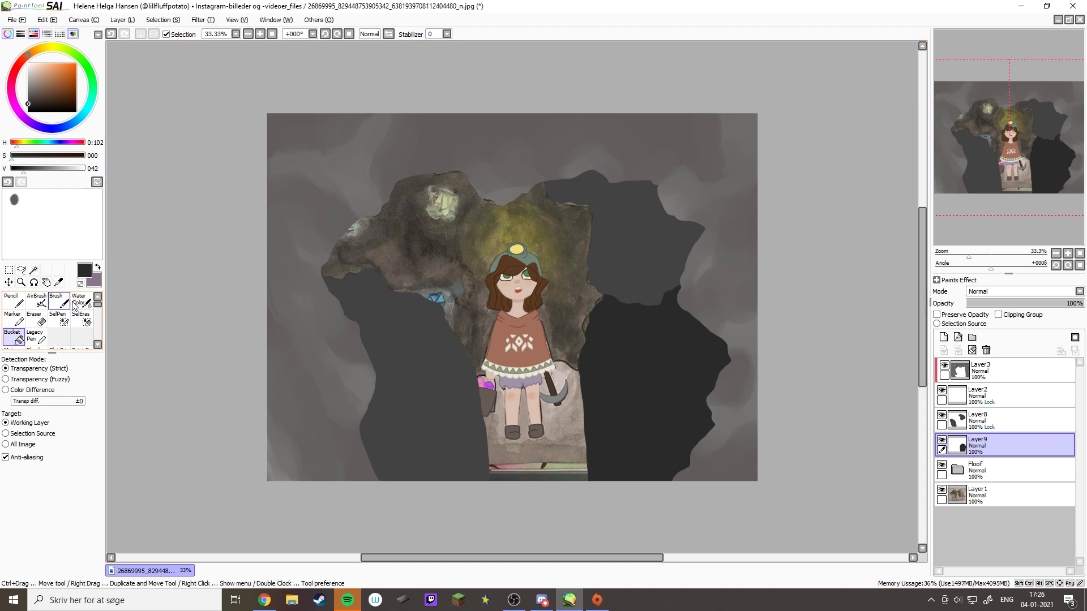
Add another layer directly above the Floof folder and fill it entirely with near-black, value 21
click(987, 470)
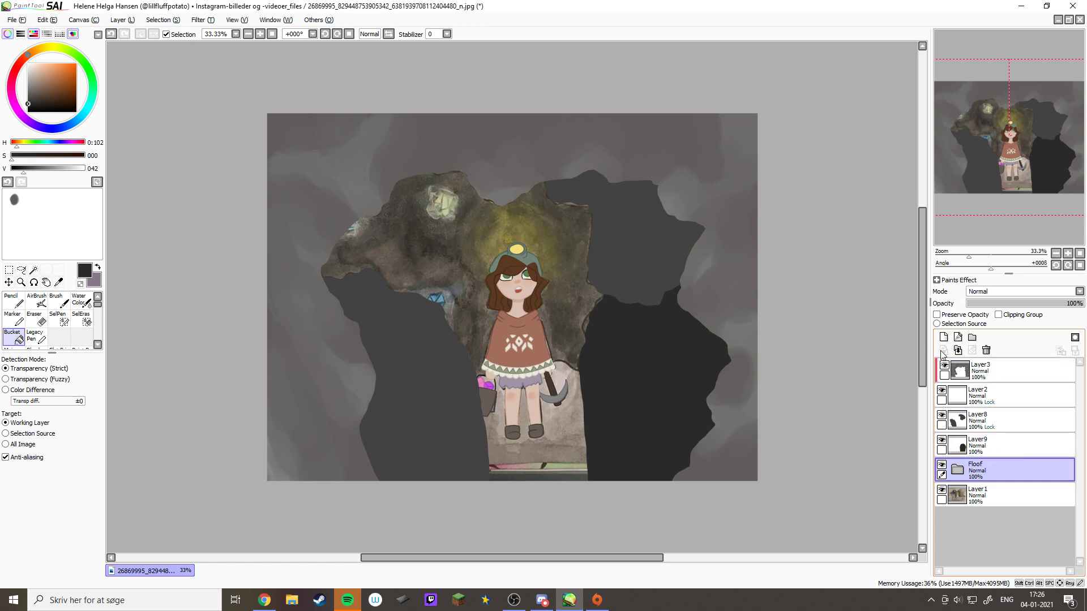
click(943, 337)
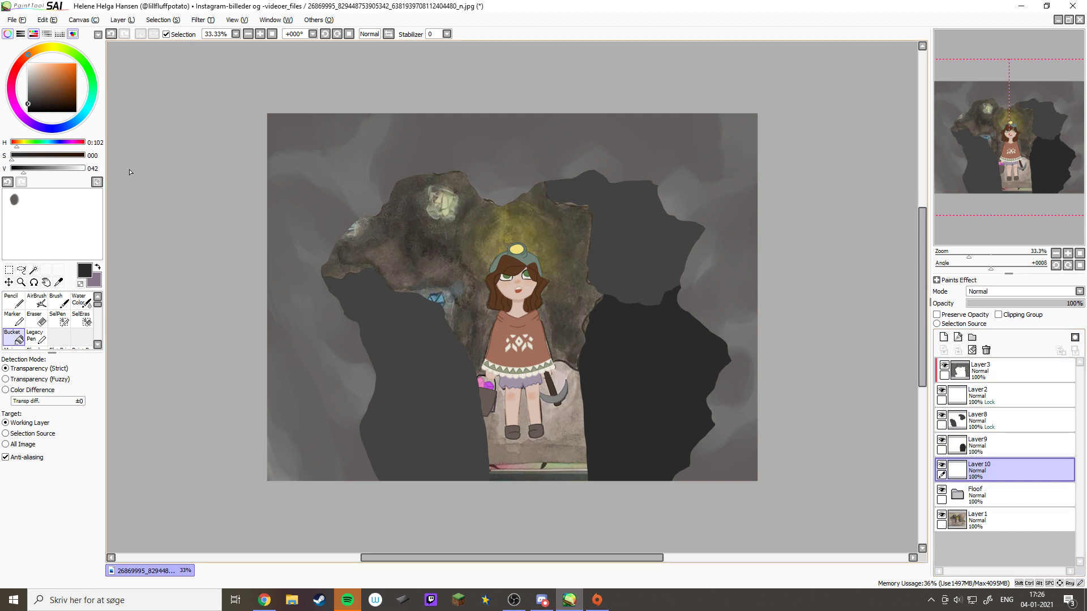
click(30, 106)
click(28, 108)
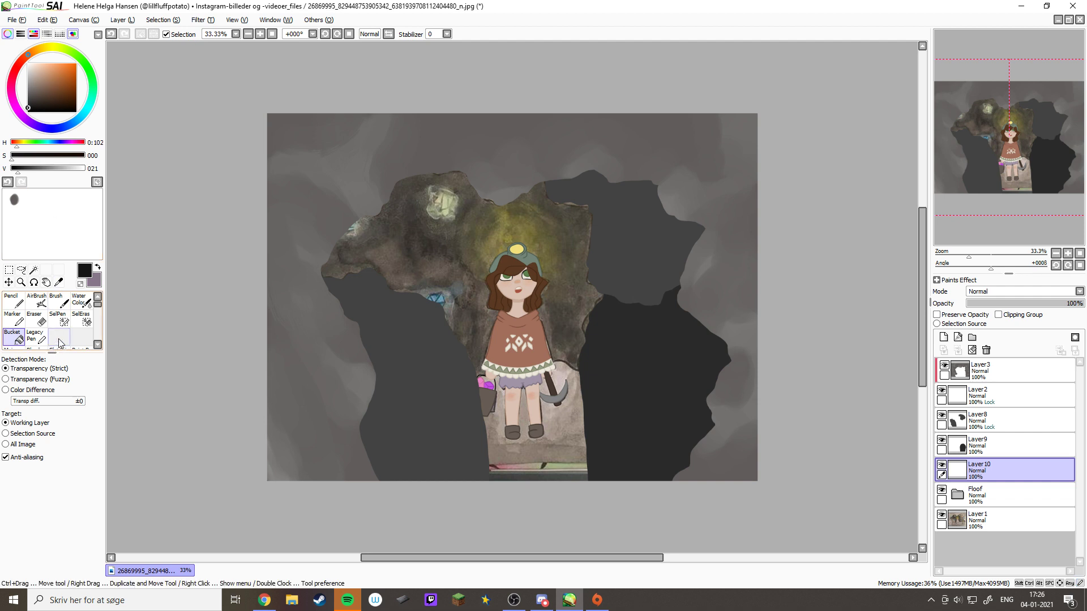
click(475, 268)
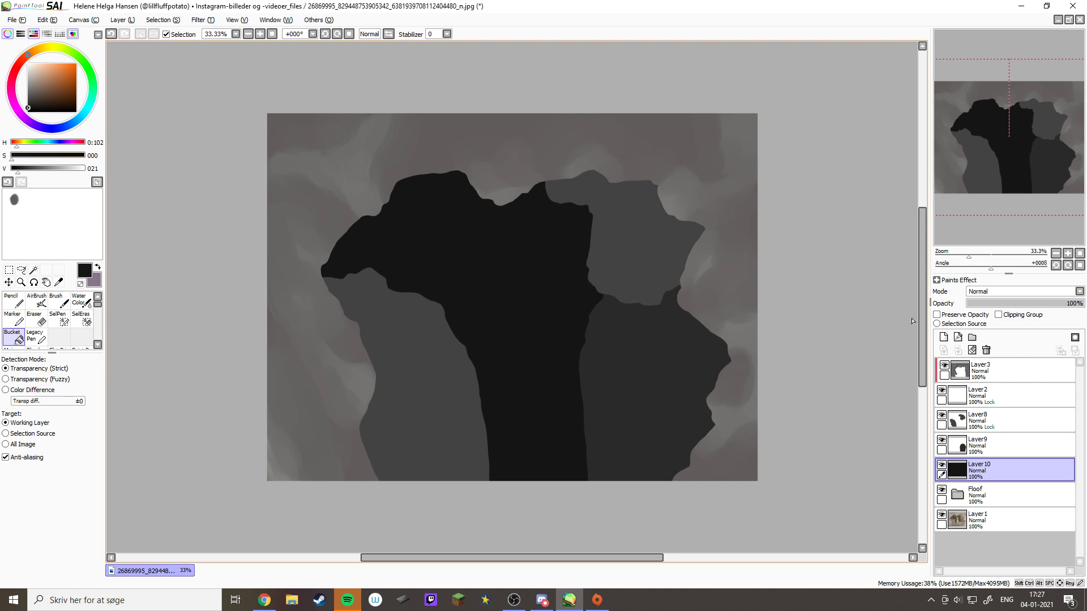
Hide Layer10, Layer9 and Layer8 to uncover the original drawing and the girl
click(941, 465)
click(941, 439)
click(941, 415)
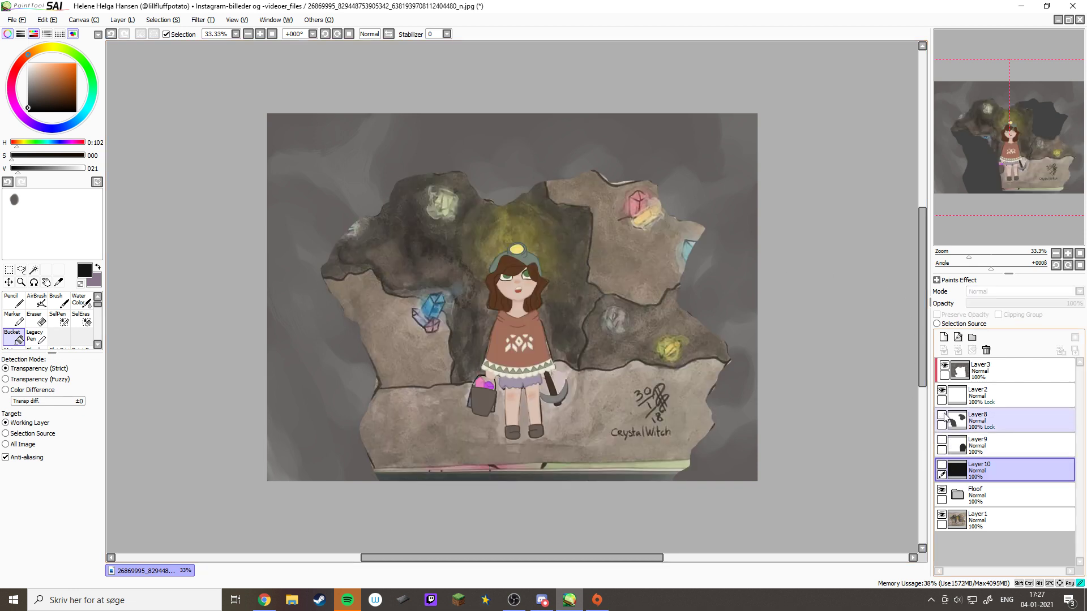
On a new layer above Layer8, outline the cave floor's upper edge with the size 12 Brush in mid-grey, value 129
click(972, 422)
click(943, 337)
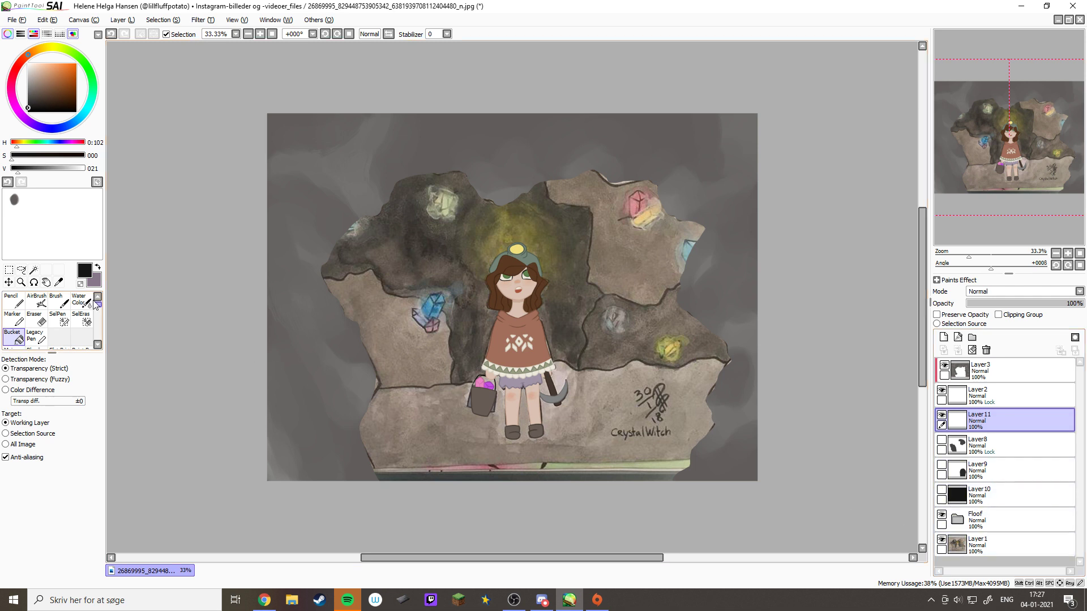
click(58, 301)
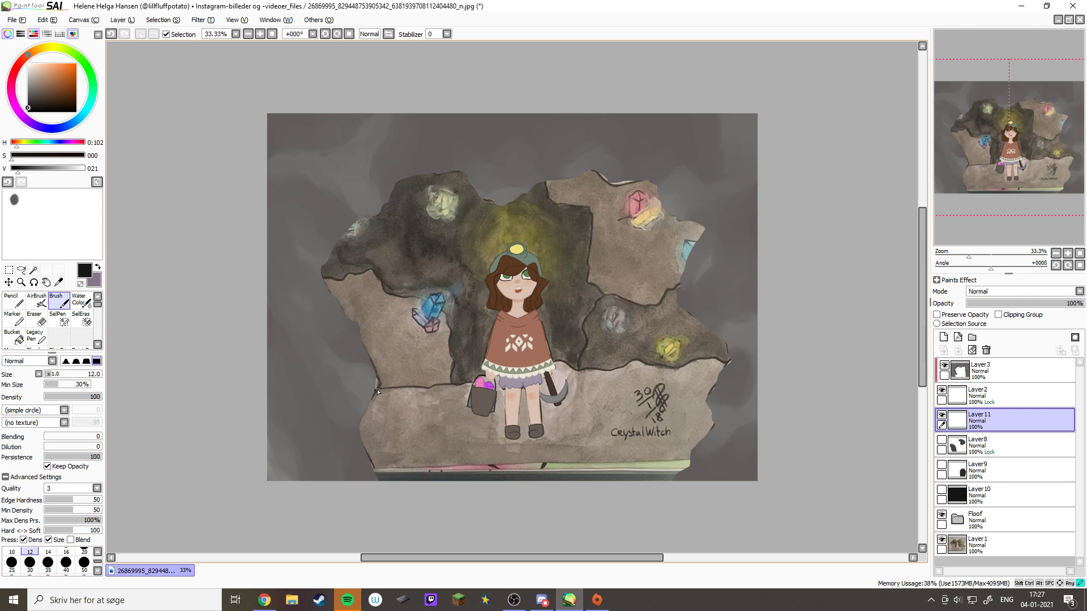
key(ctrl+z)
right_click(341, 332)
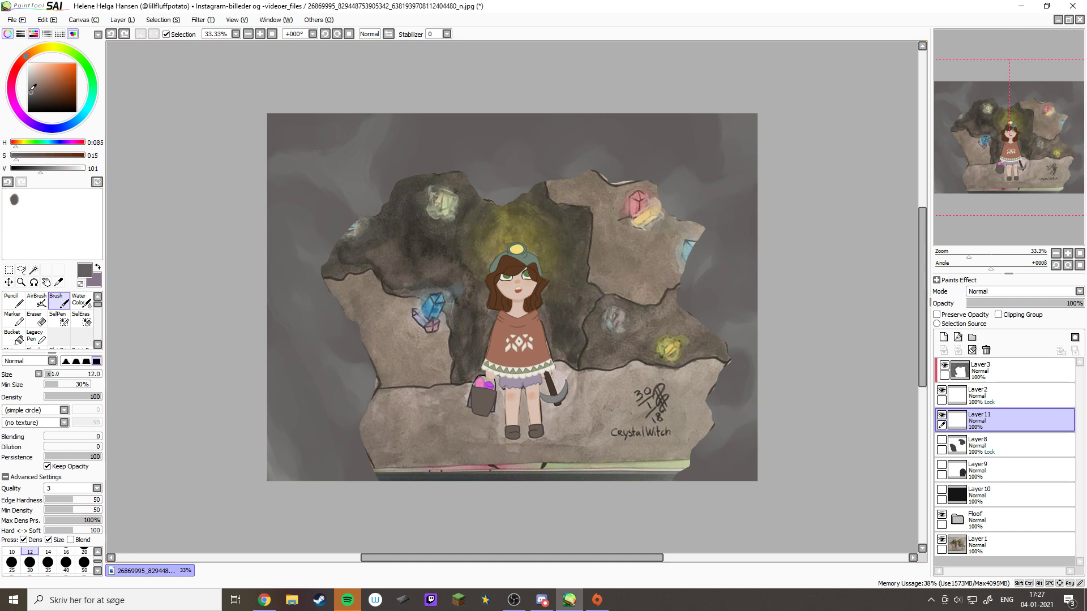
click(28, 87)
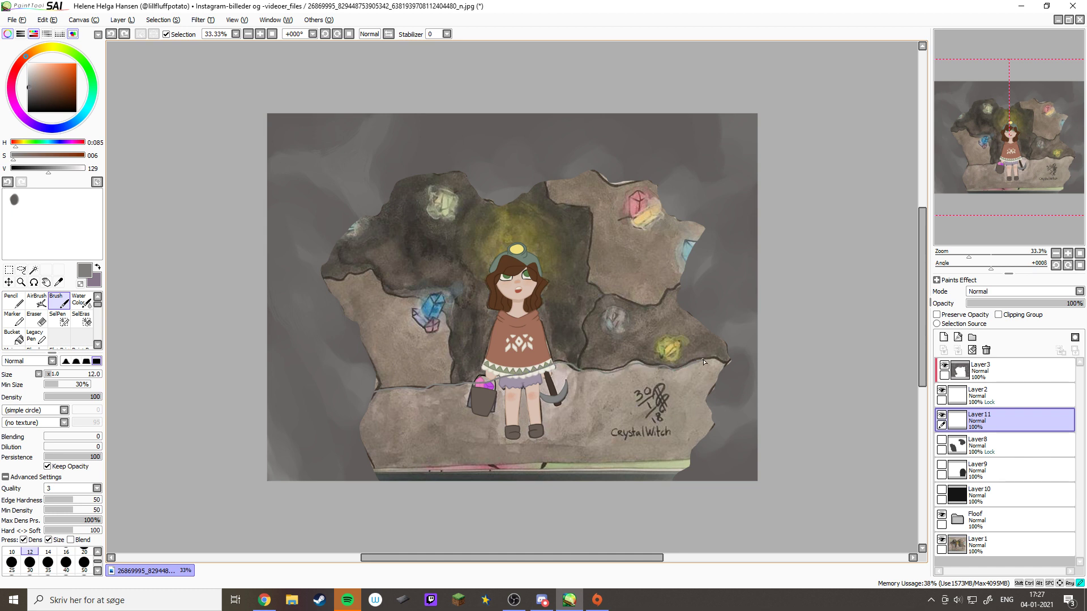
drag(731, 362, 731, 362)
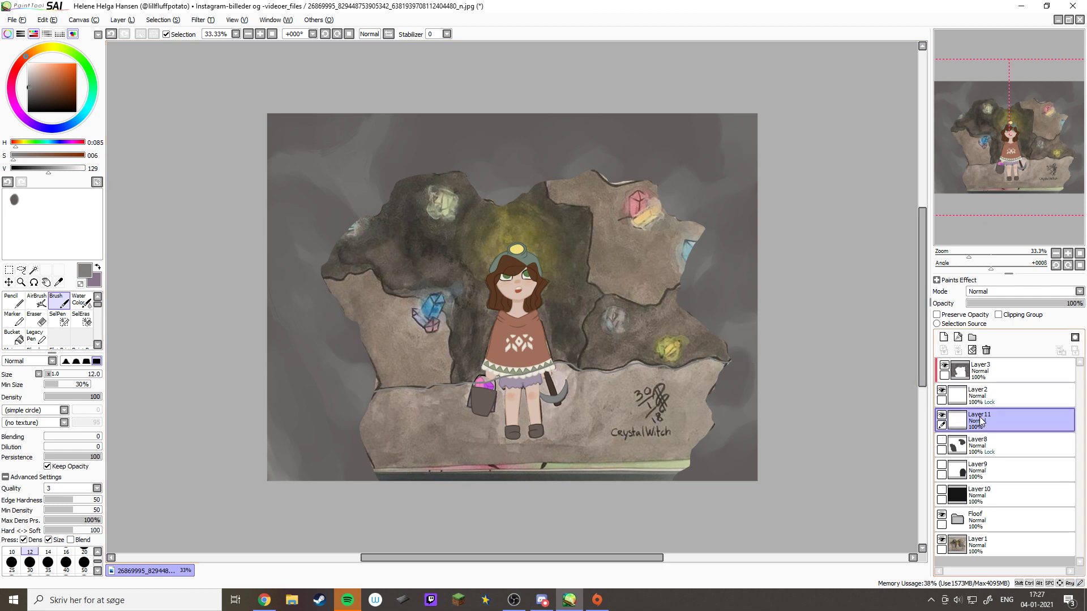
Move the Floof folder to the top of the layer stack and fill the outlined cave floor on Layer11 with the mid-grey
drag(980, 424, 991, 365)
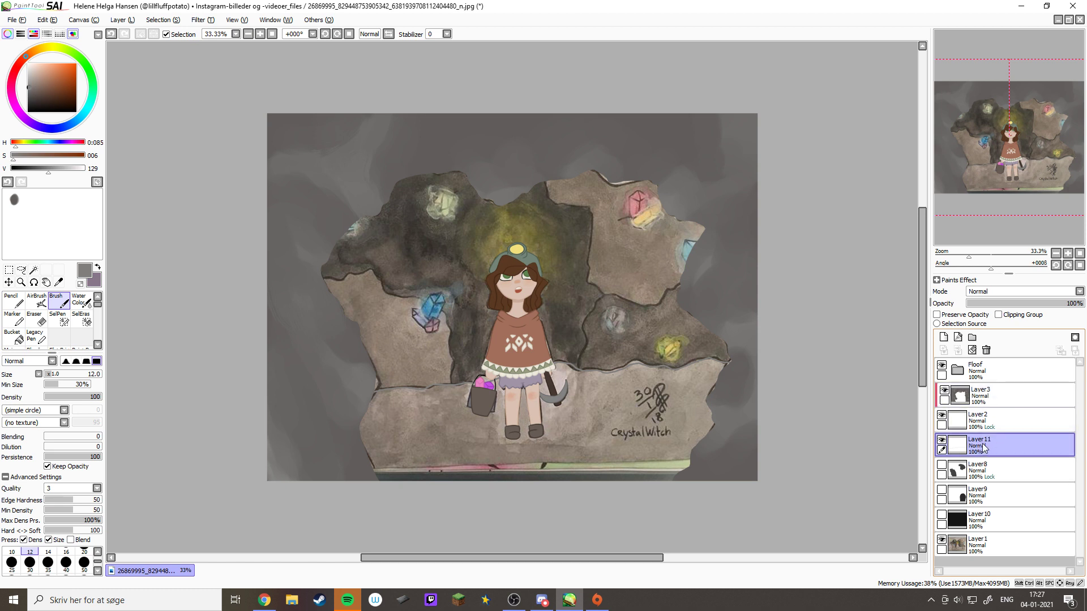
click(14, 337)
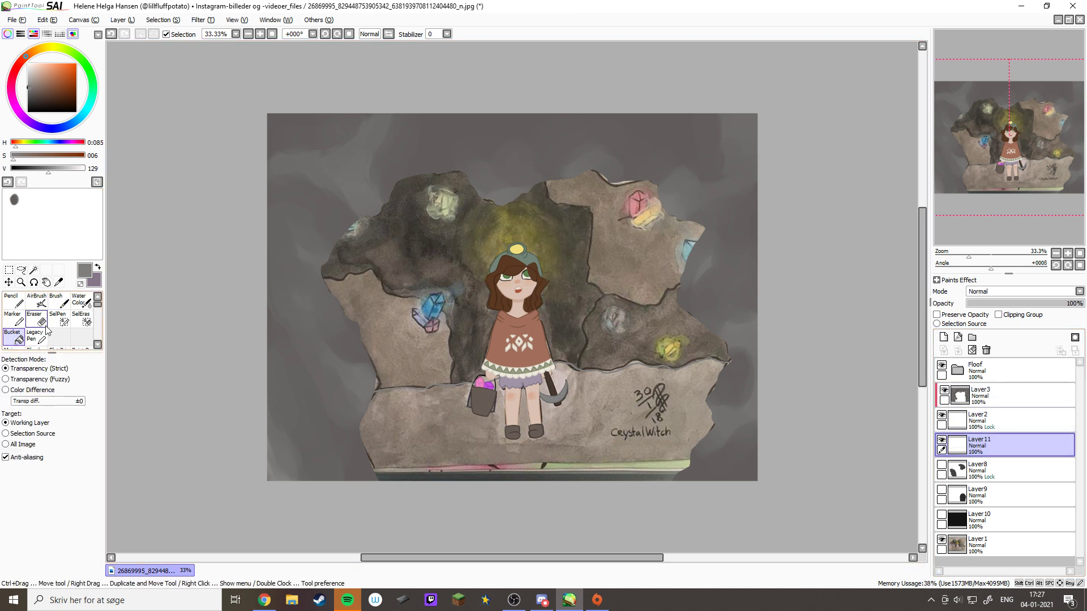
click(391, 453)
Make Layer8, Layer9 and Layer10 visible again so the grey rock shapes cover the original drawing
click(941, 464)
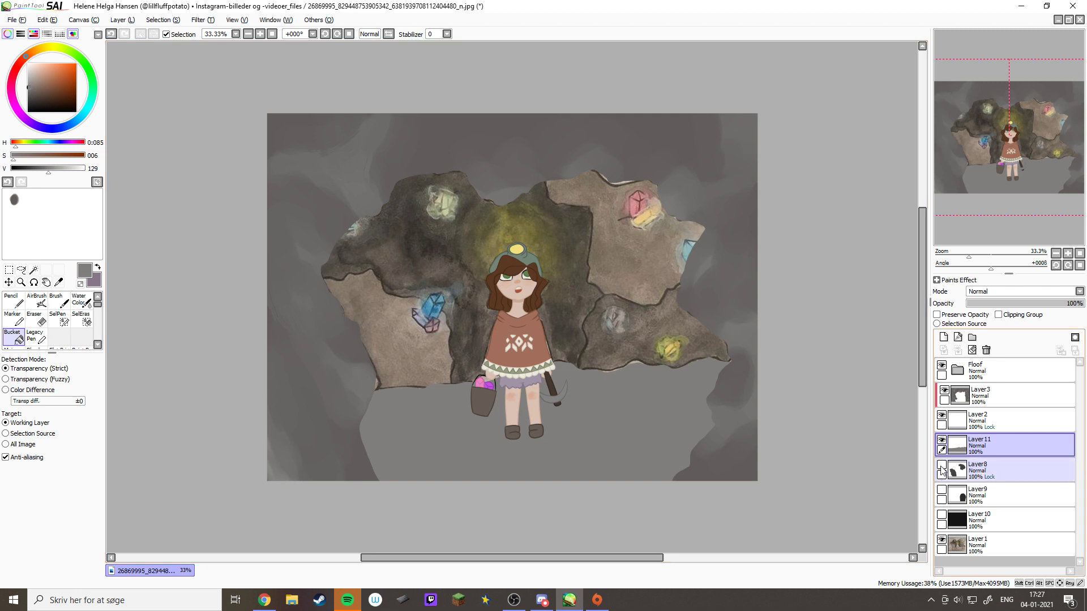
click(941, 490)
click(942, 515)
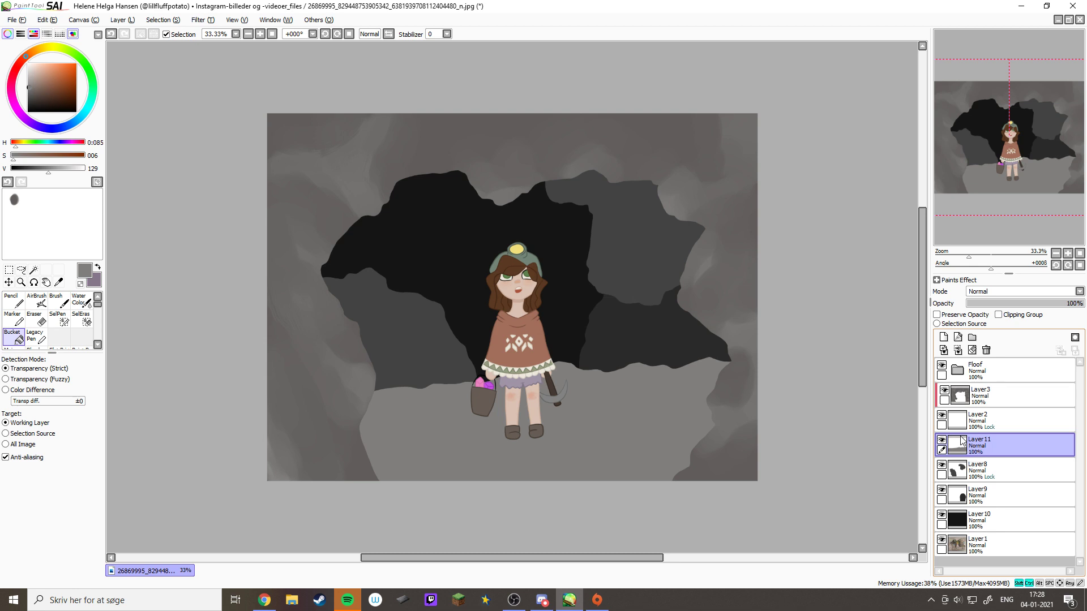
Start saving the canvas under a new name, Crystal Witch, with the file type .sai
key(ctrl+shift+s)
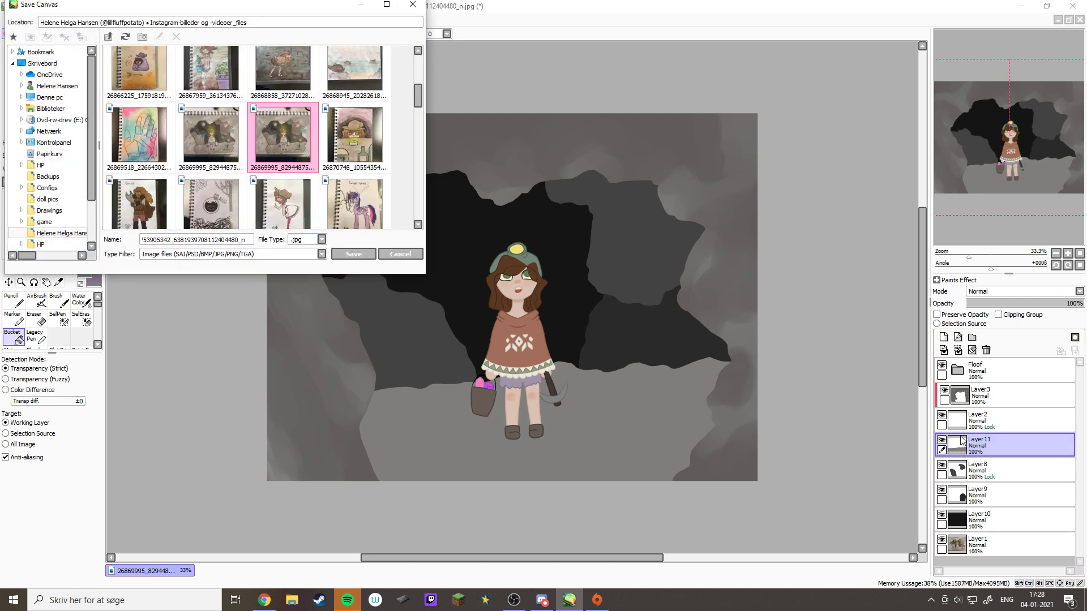
key(BackSpace)
key(BackSpace)
key(BackSpace)
key(BackSpace)
key(BackSpace)
key(BackSpace)
key(BackSpace)
key(BackSpace)
key(BackSpace)
key(BackSpace)
key(BackSpace)
key(BackSpace)
key(BackSpace)
key(BackSpace)
key(BackSpace)
key(BackSpace)
key(BackSpace)
key(BackSpace)
key(BackSpace)
key(BackSpace)
click(321, 239)
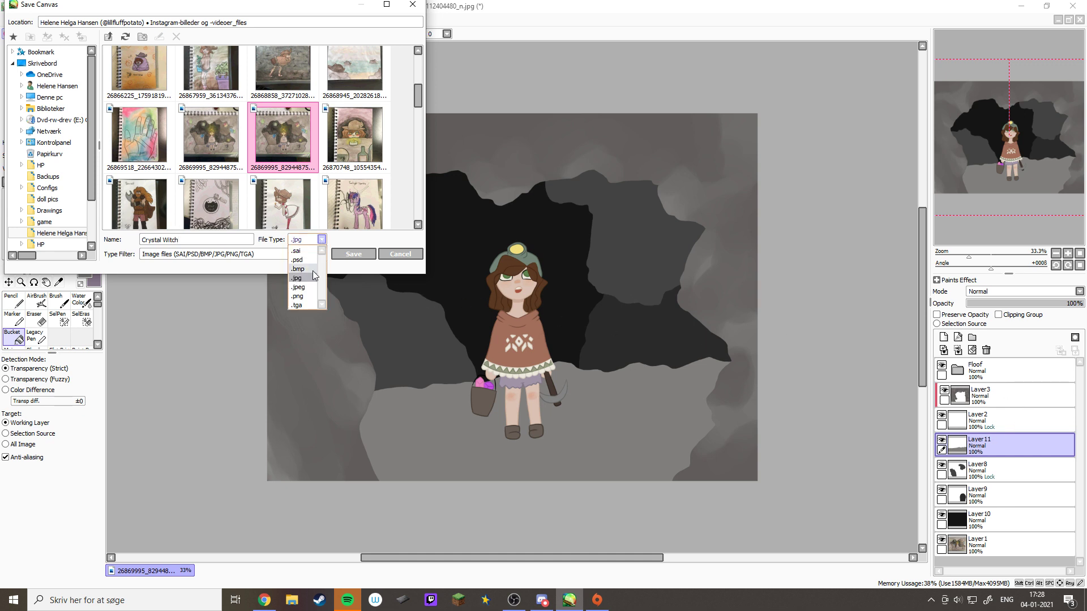
click(306, 251)
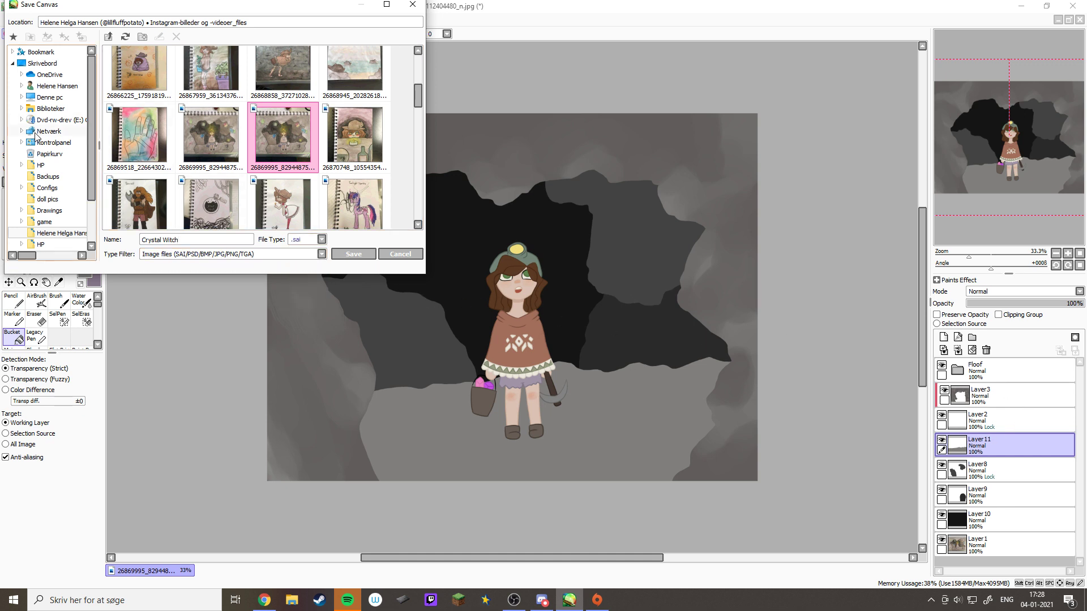
Choose the Sai files folder inside Drawings as the location and save the canvas there
scroll(64, 126, down, 1)
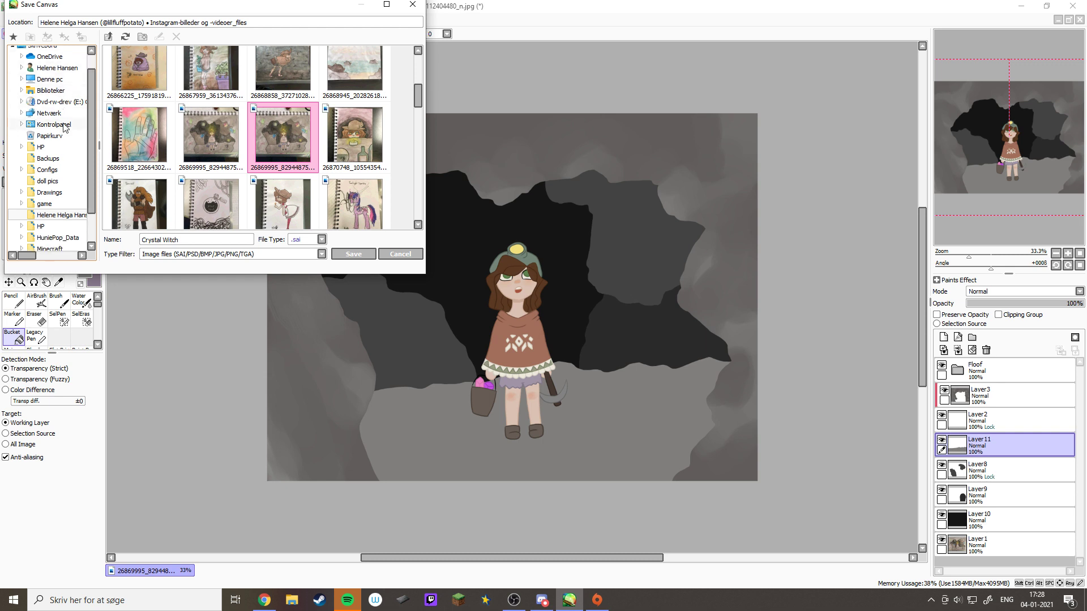
click(60, 193)
click(22, 193)
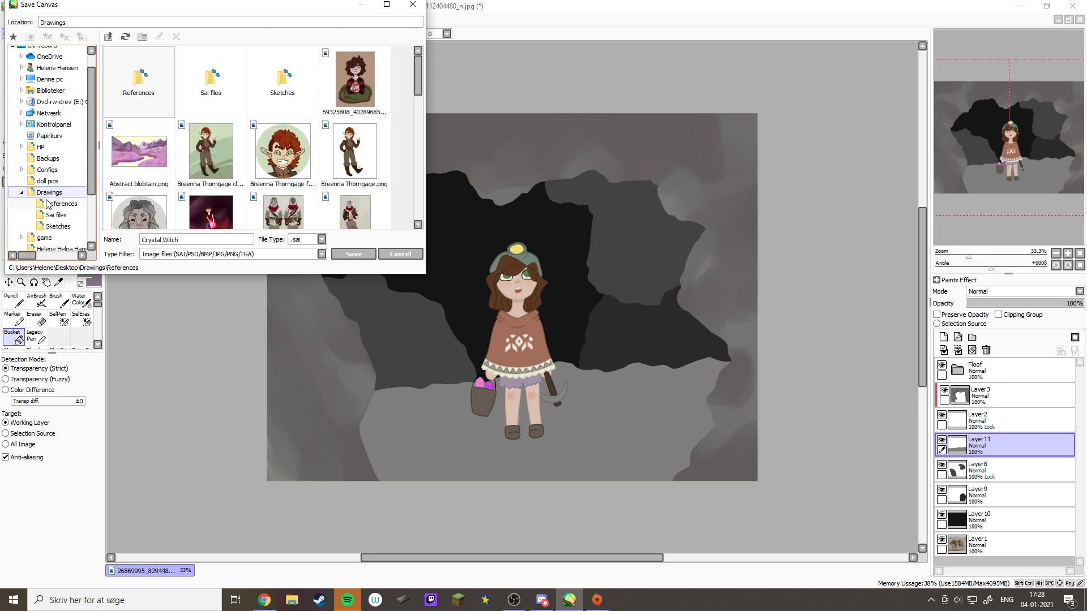
click(60, 215)
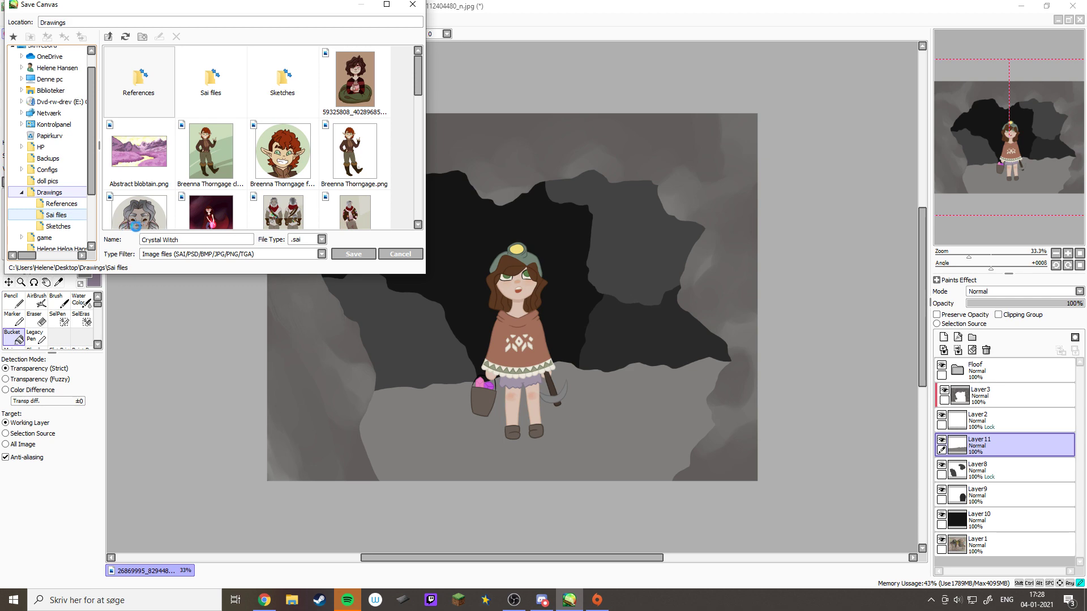
click(353, 254)
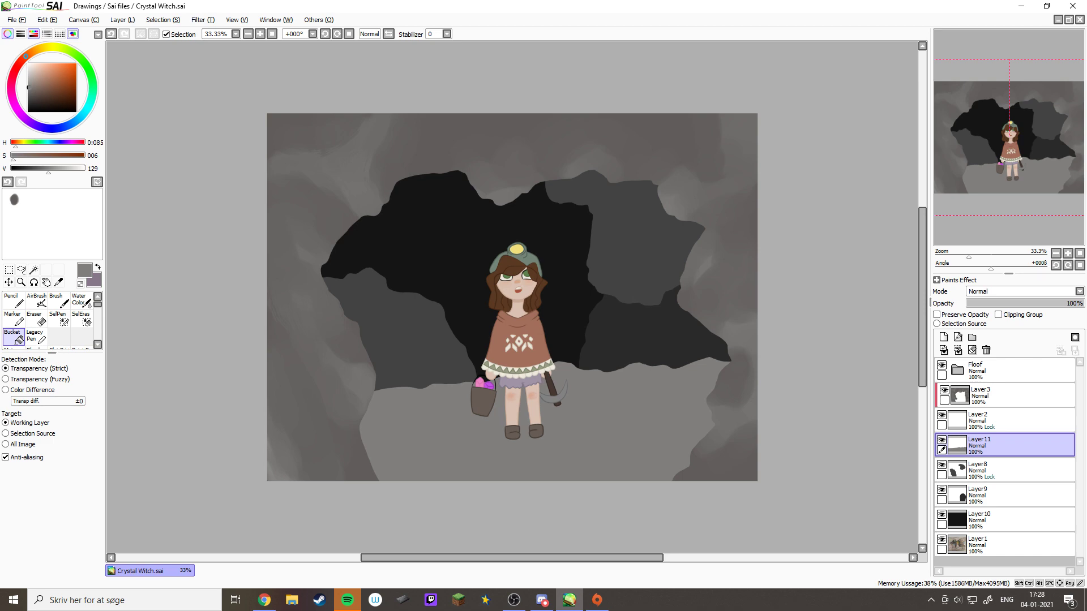
key(alt+Tab)
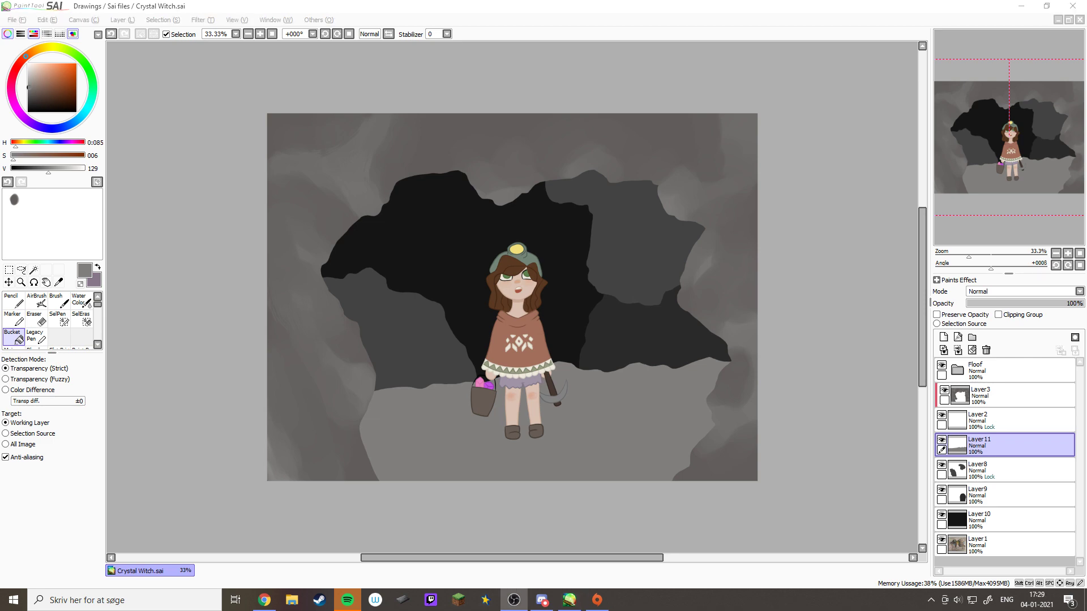